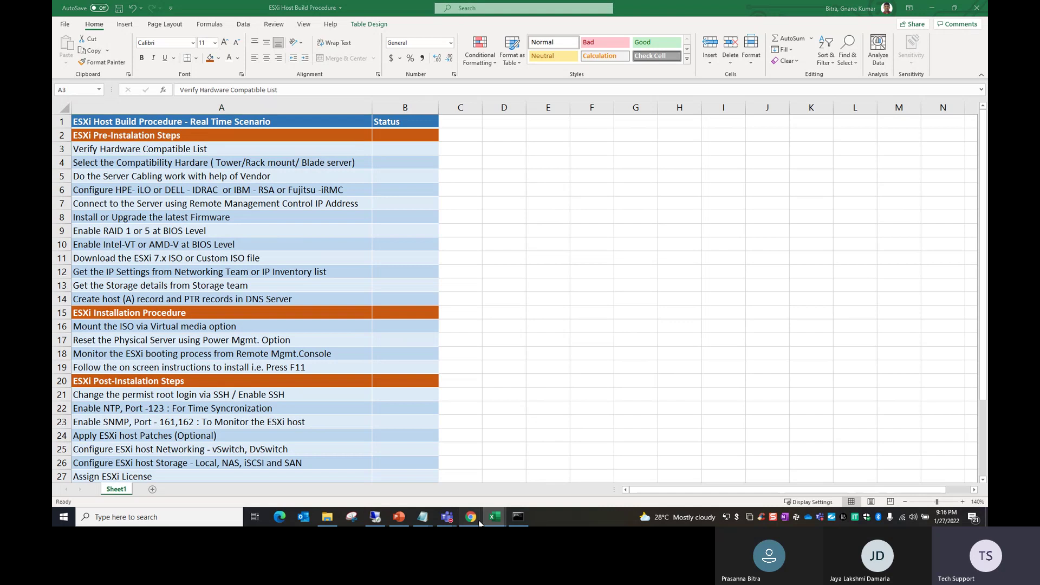
Step: Search Google for 'VMware Compatibility Guide' in a new tab and open its System Search page
left_click(510, 463)
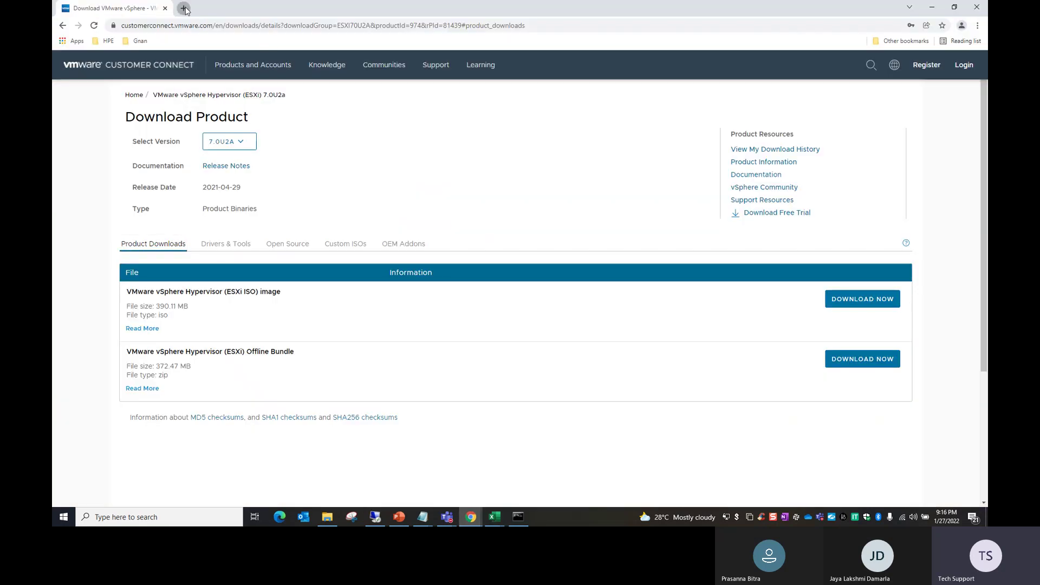
left_click(184, 8)
left_click(215, 27)
type("vmware ")
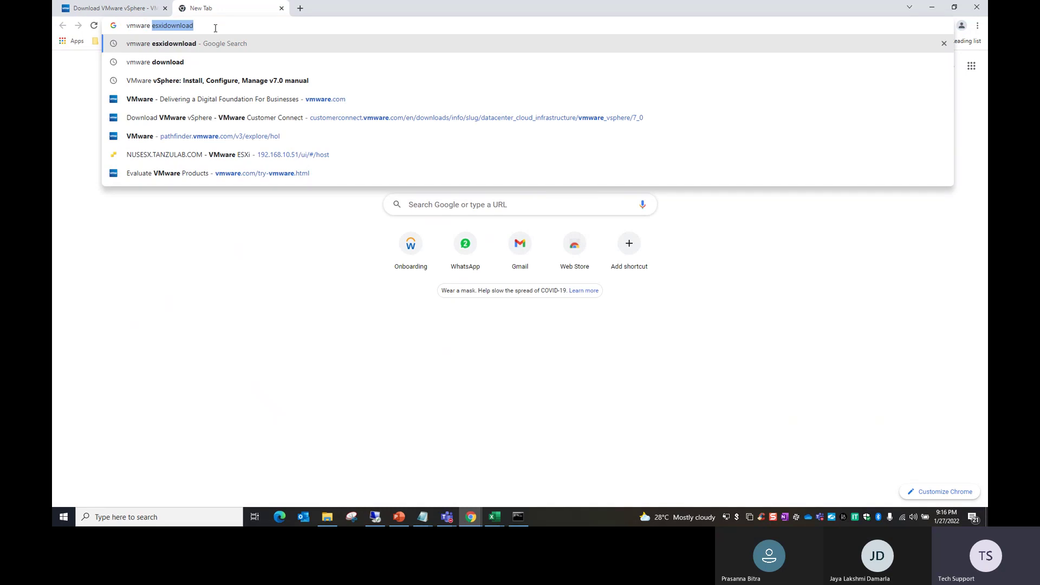
type("com")
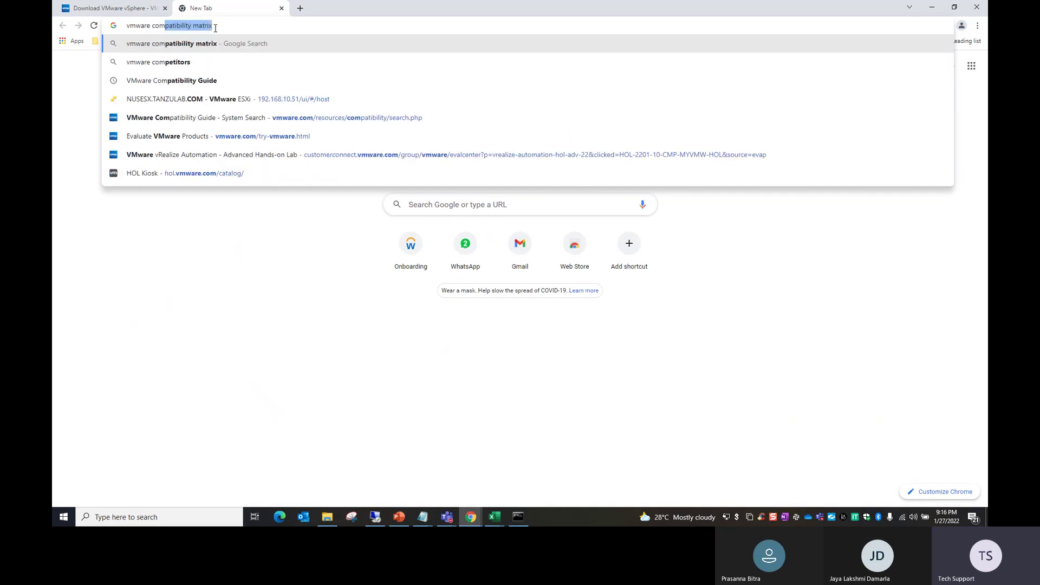
key("Down")
key("Down")
key("Return")
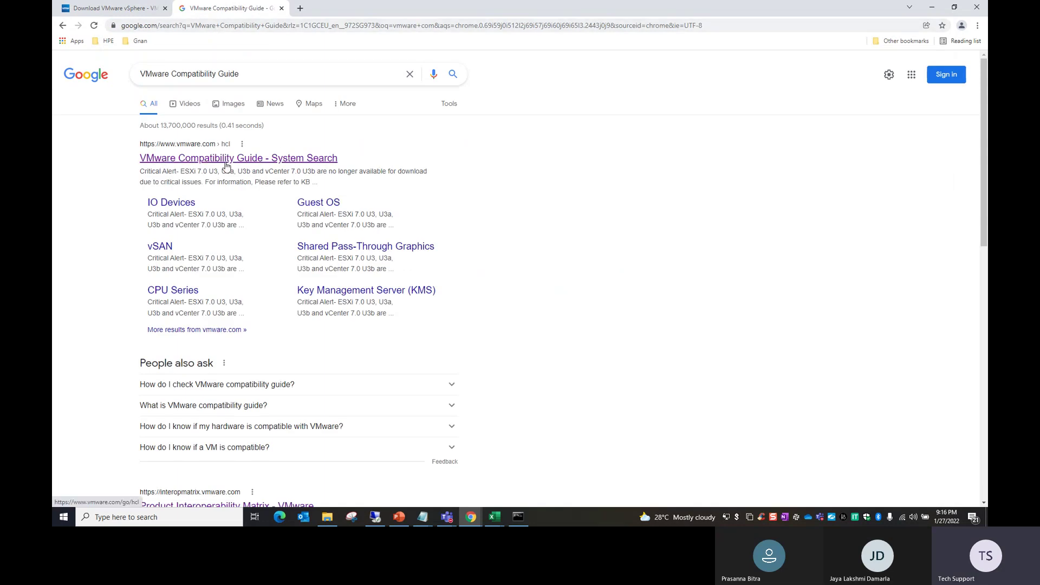
left_click(232, 161)
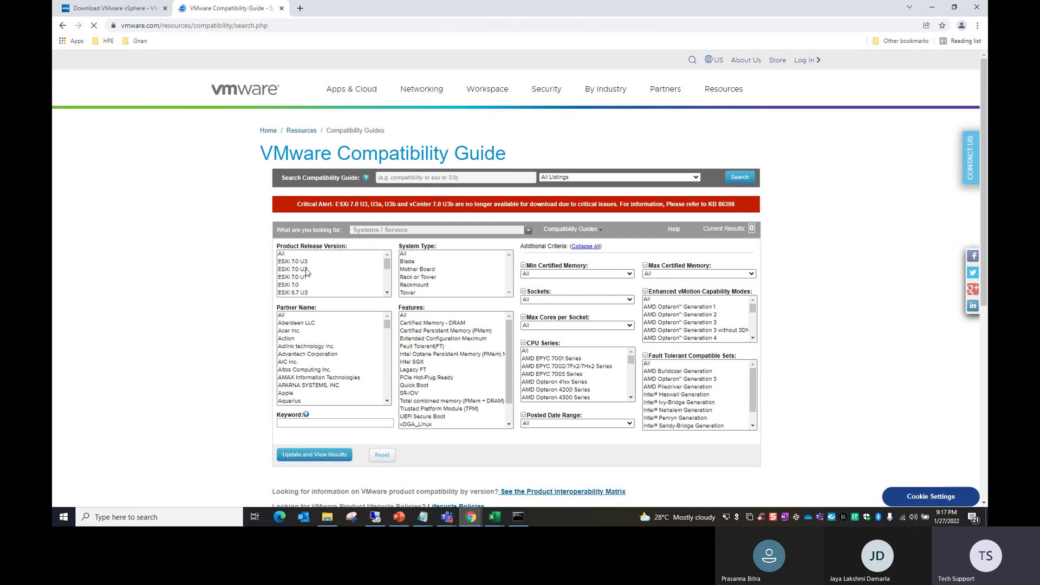
Step: List Hewlett Packard Enterprise servers for ESXi 7.0 U3 with 500 results per page
left_click(308, 263)
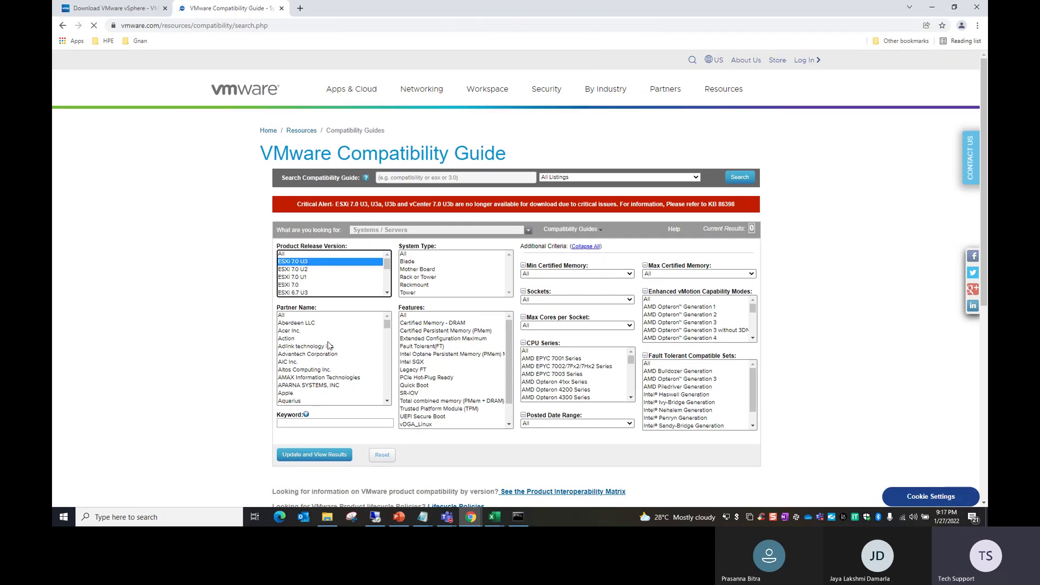
scroll(318, 362, "down", 10)
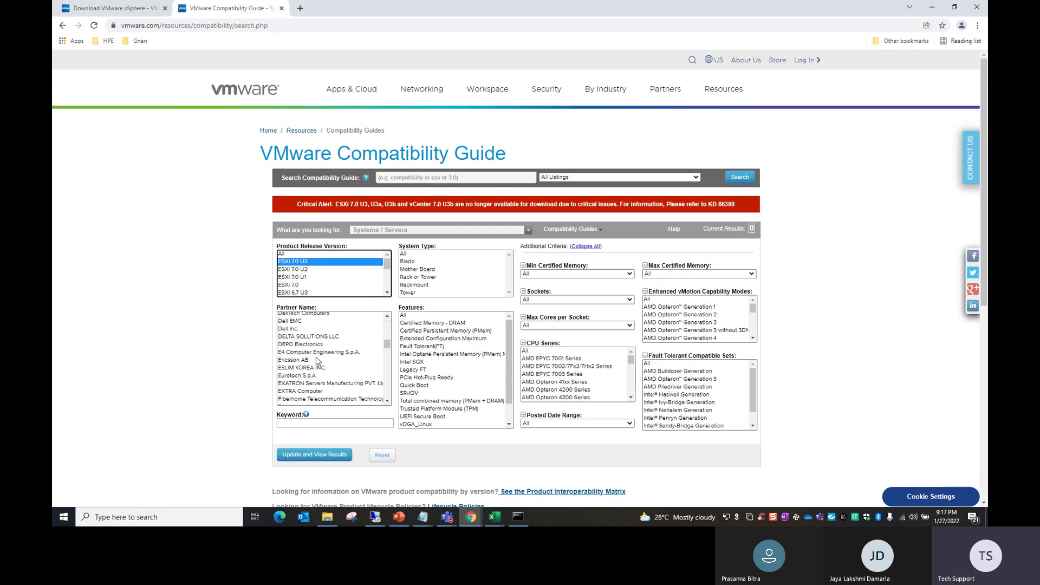
left_click(306, 345)
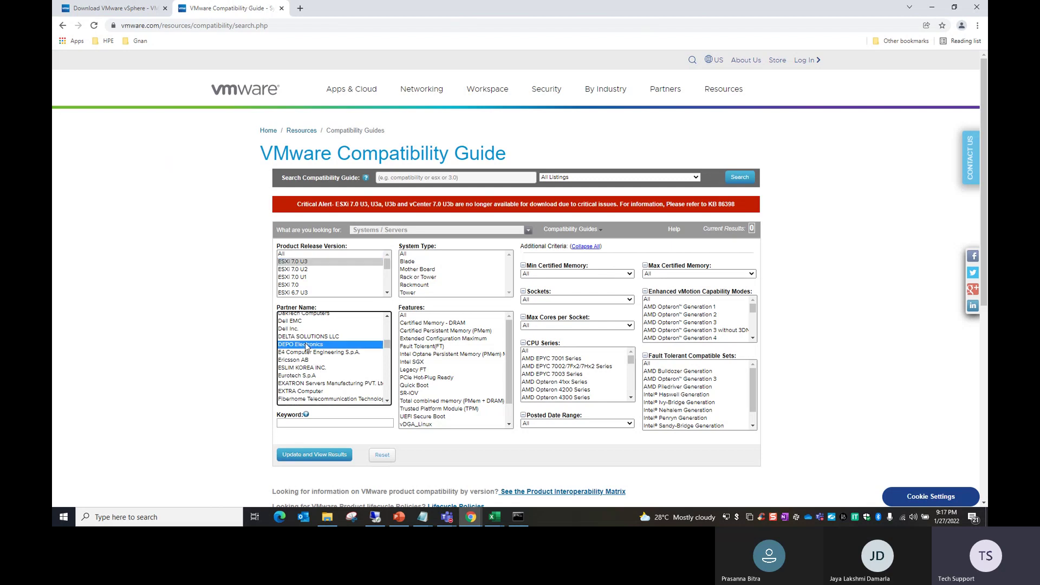
key("h")
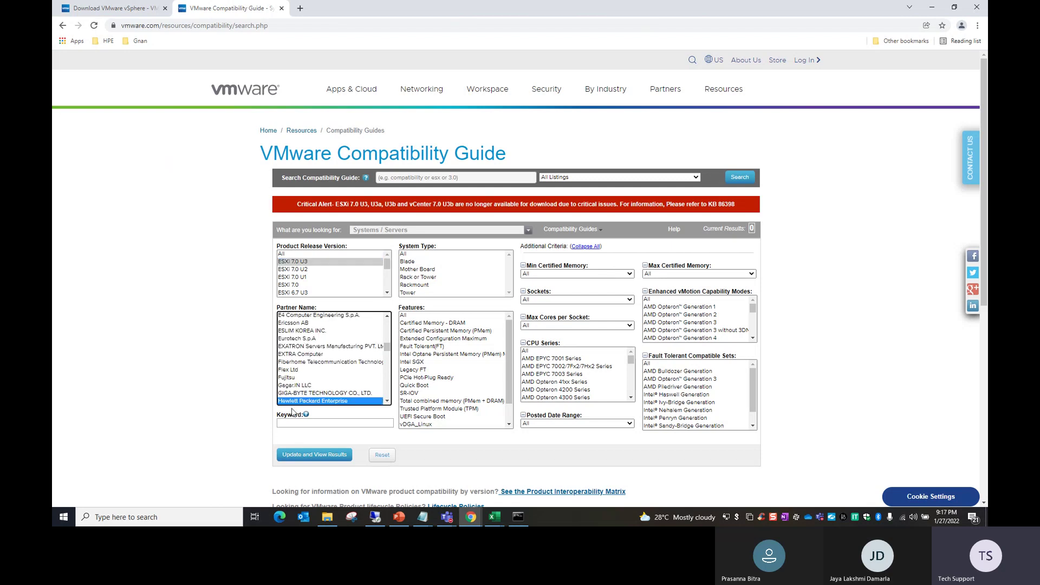
left_click(297, 459)
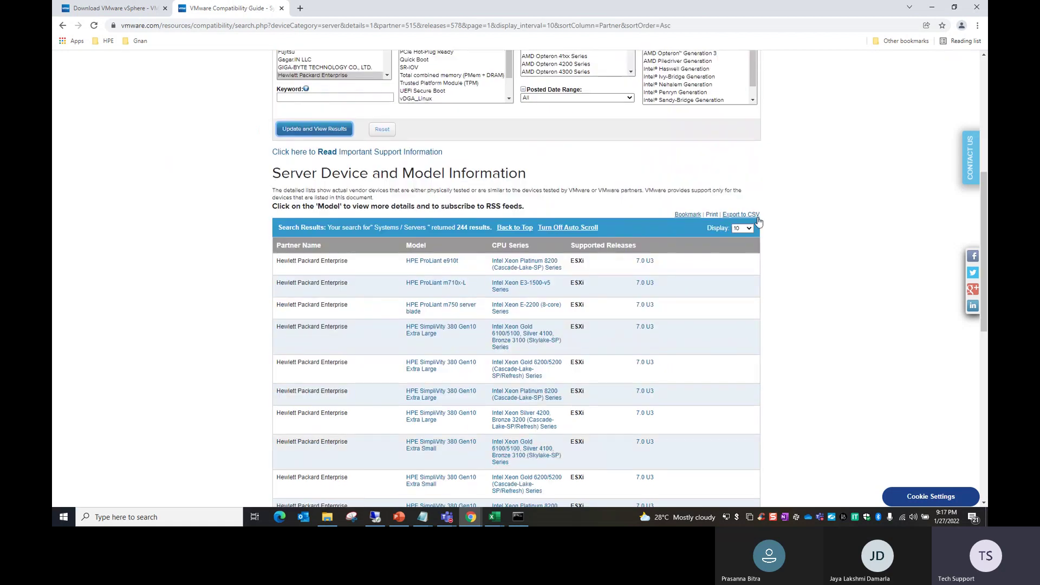
scroll(536, 297, "down", 2)
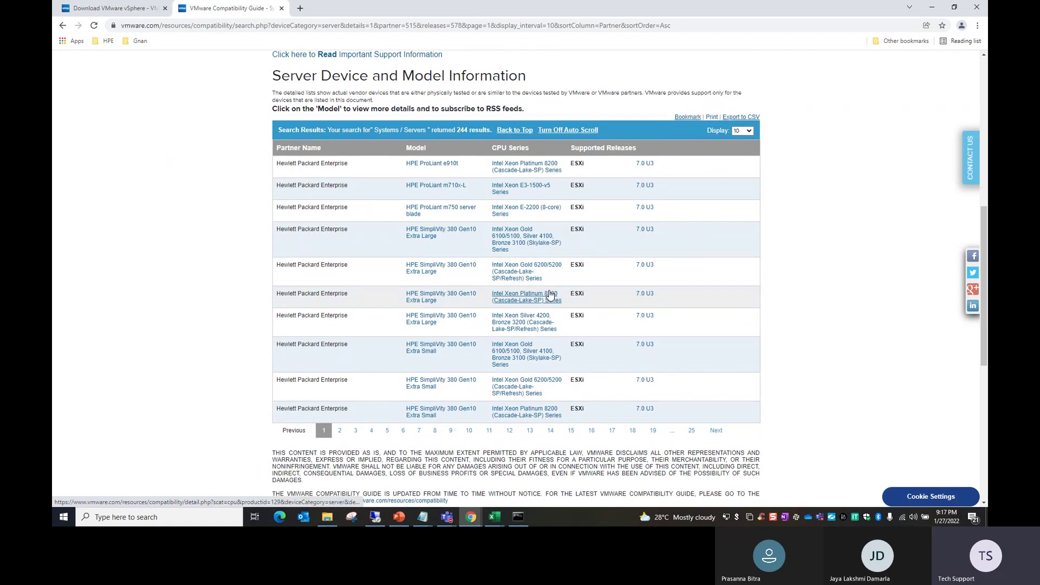
left_click(747, 132)
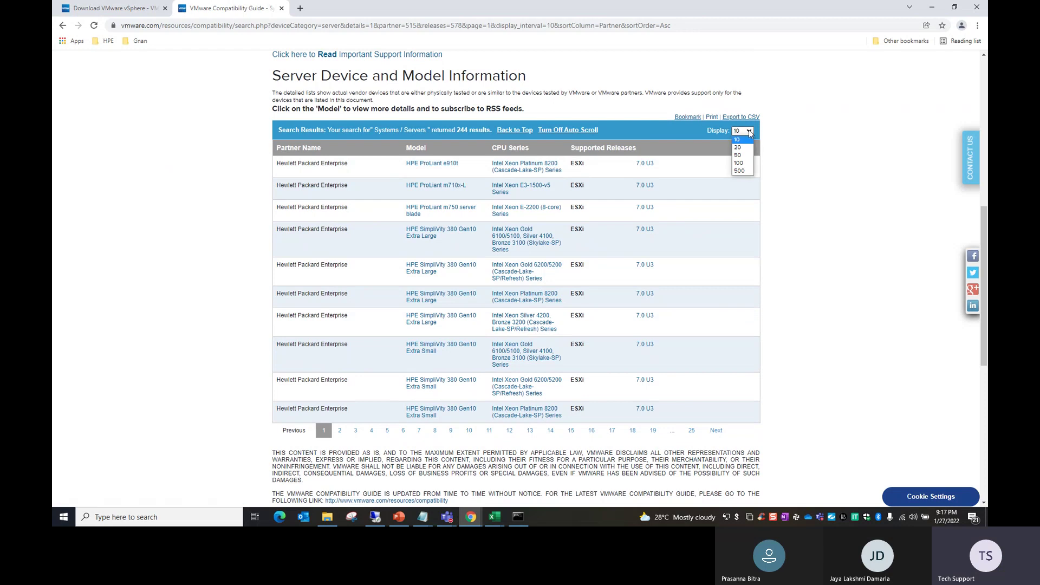
left_click(738, 168)
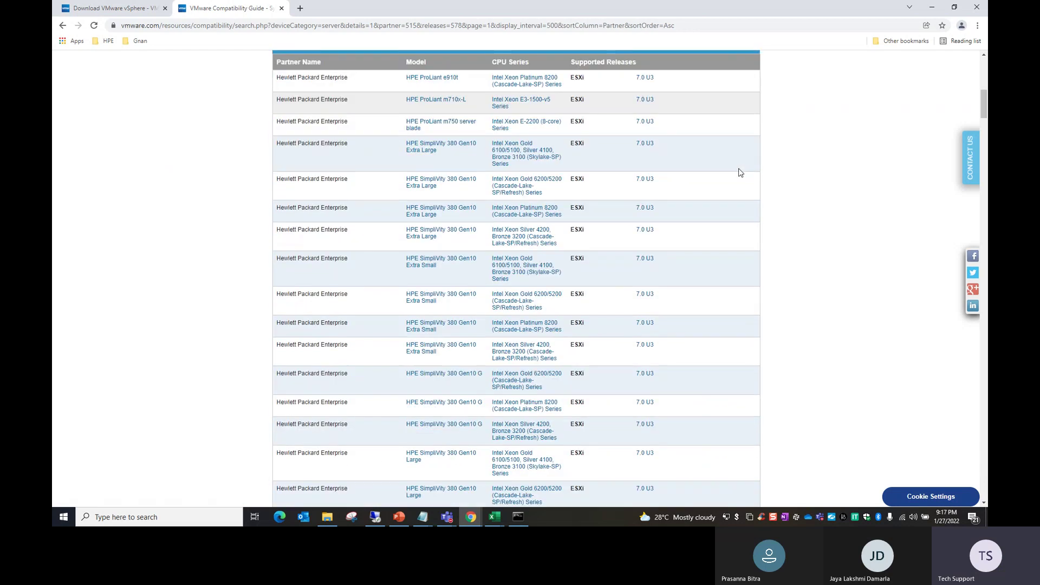
Step: Switch the release filter to ESXi 6.7 U3, update, and scroll through the server results
scroll(739, 167, "up", 8)
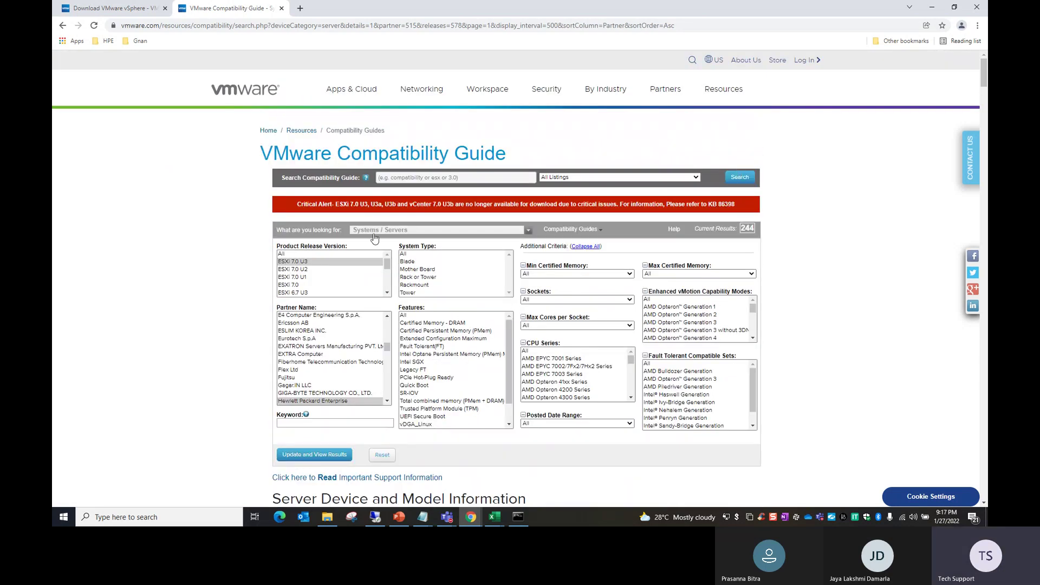
left_click(303, 291)
scroll(304, 291, "down", 1)
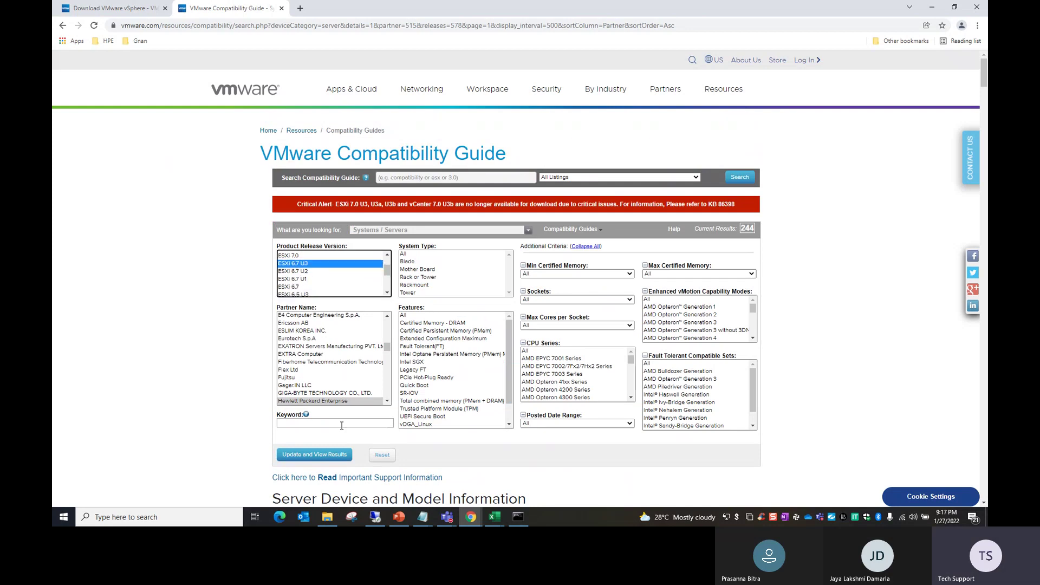
left_click(319, 455)
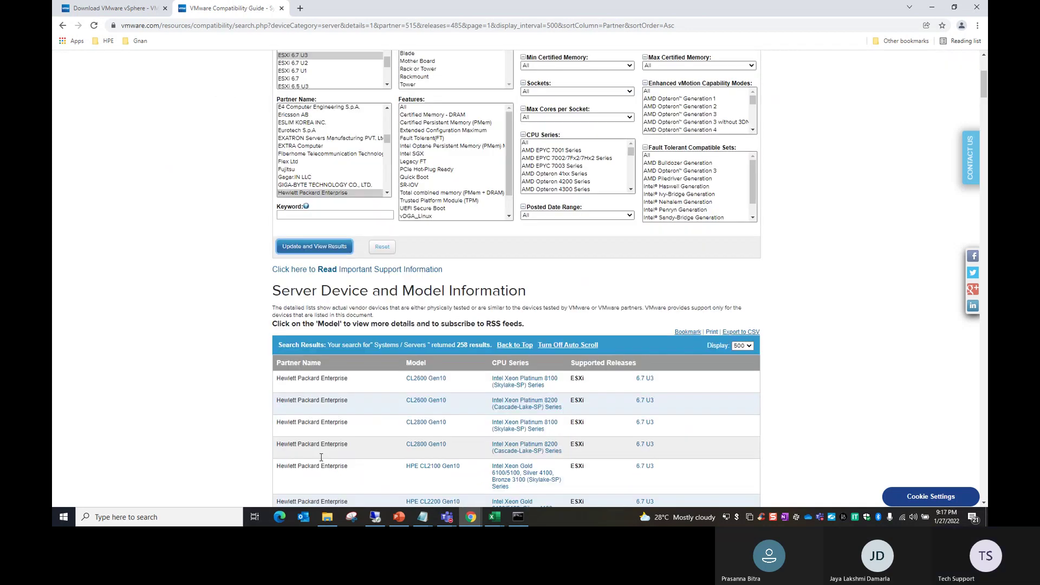
scroll(322, 456, "down", 15)
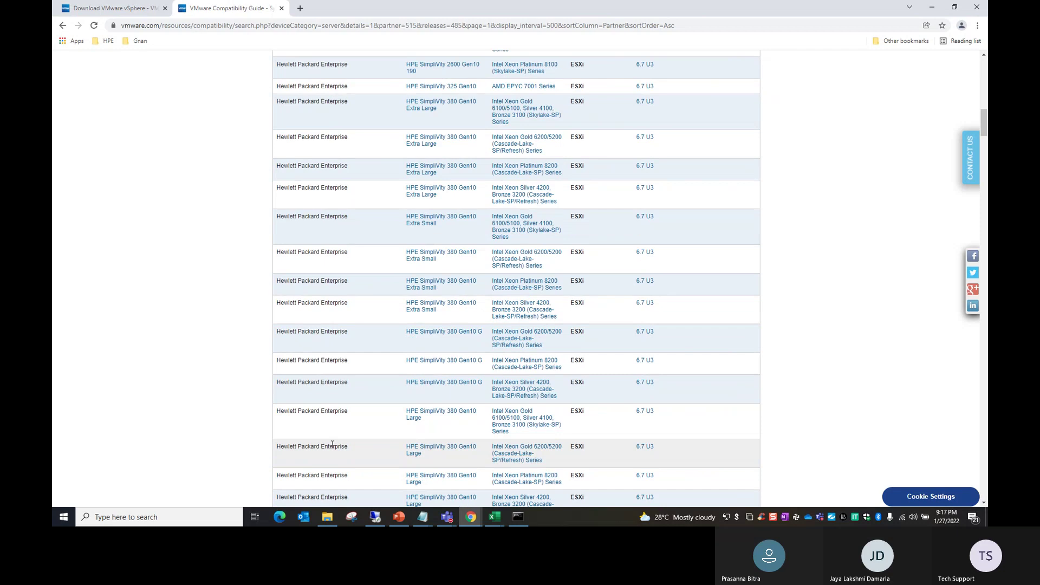
scroll(513, 362, "down", 3)
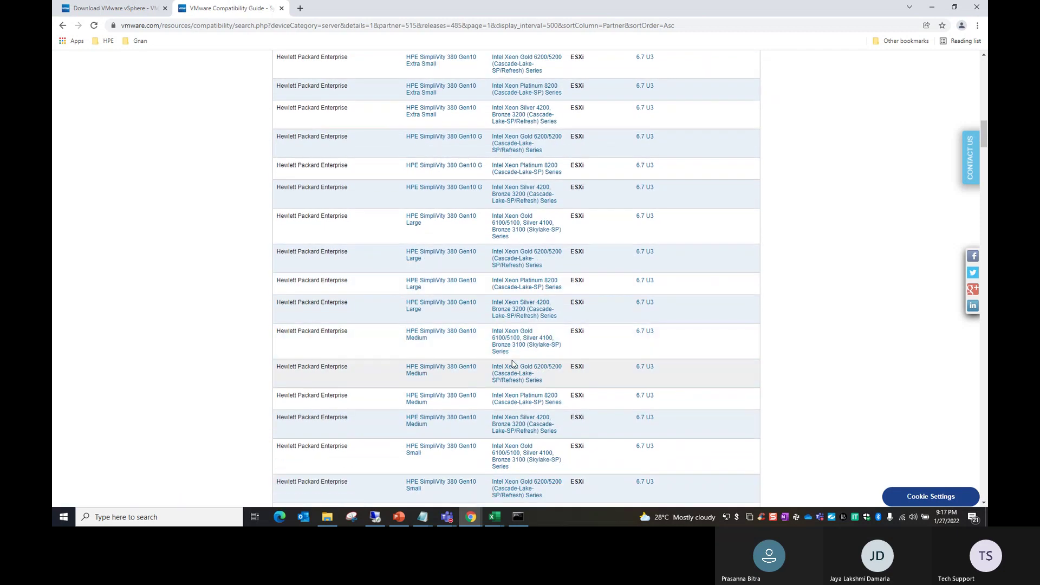
scroll(512, 363, "up", 8)
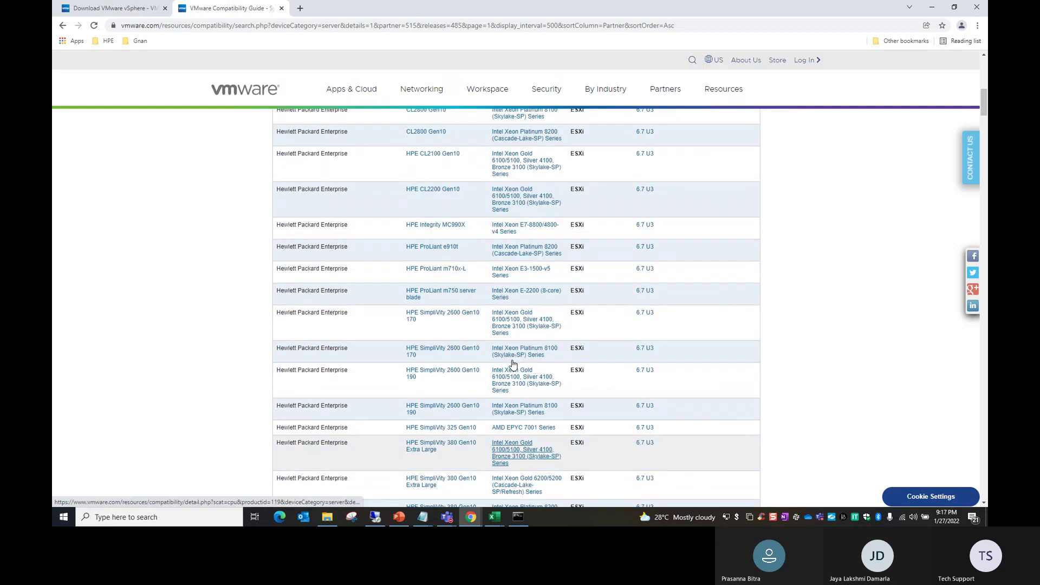
scroll(513, 363, "up", 4)
scroll(512, 363, "down", 5)
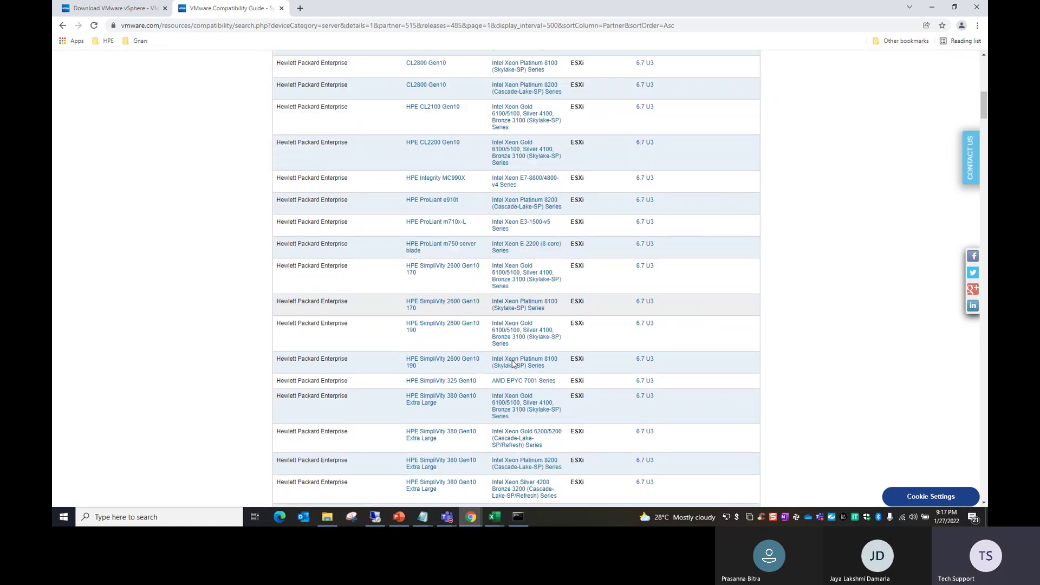
scroll(432, 393, "down", 5)
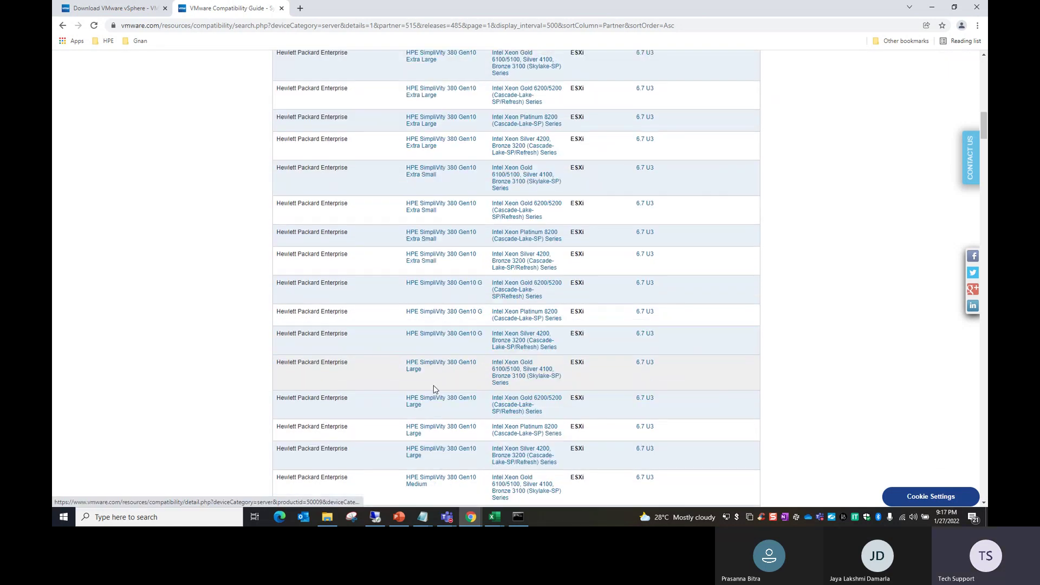
scroll(433, 389, "down", 7)
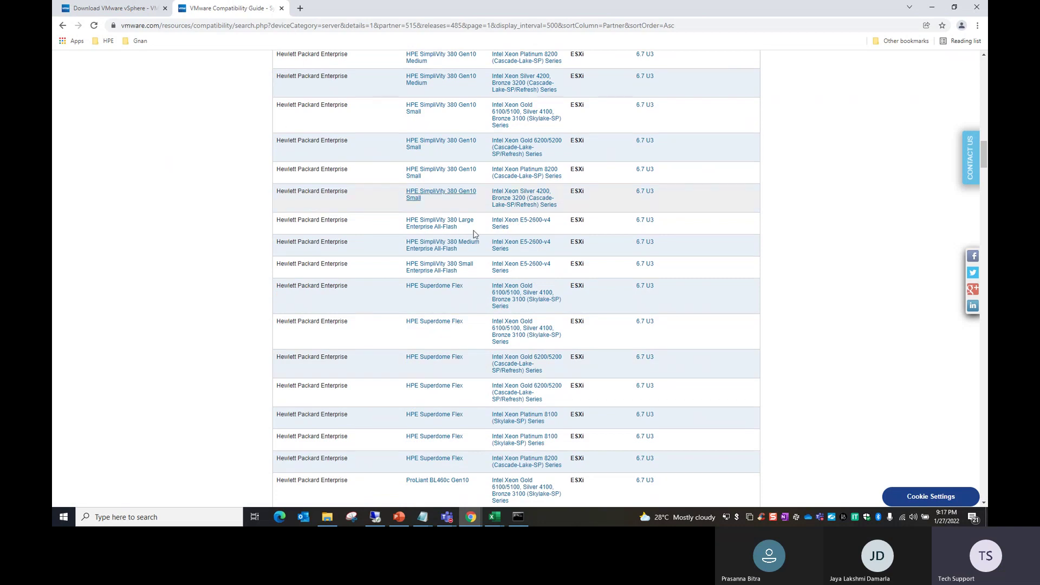
left_click(494, 516)
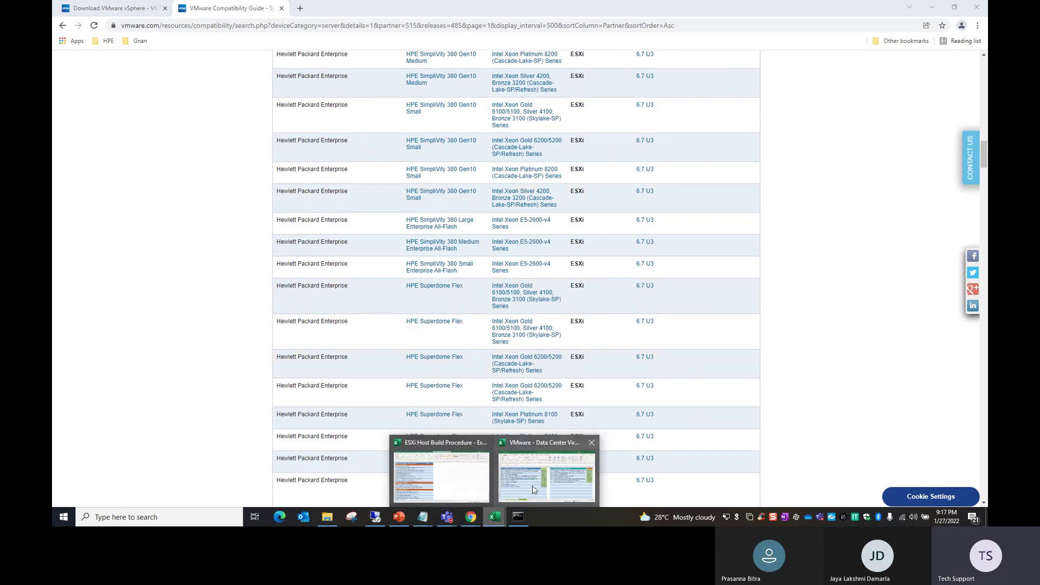
Step: Mark the hardware check status in B3 as Done with a light green fill
left_click(423, 479)
left_click(392, 151)
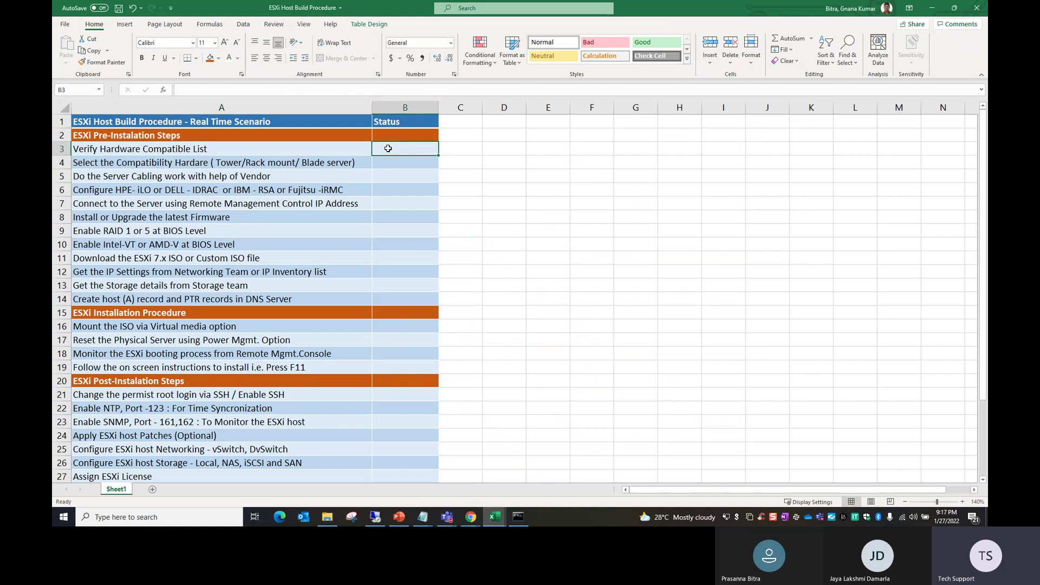
type("Done")
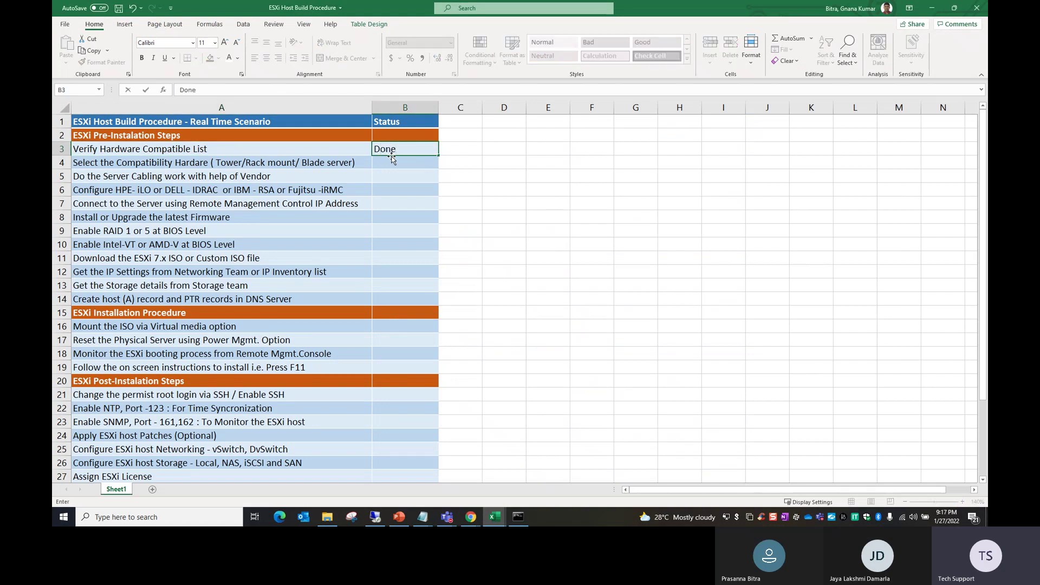
key("Return")
left_click(398, 145)
left_click(218, 62)
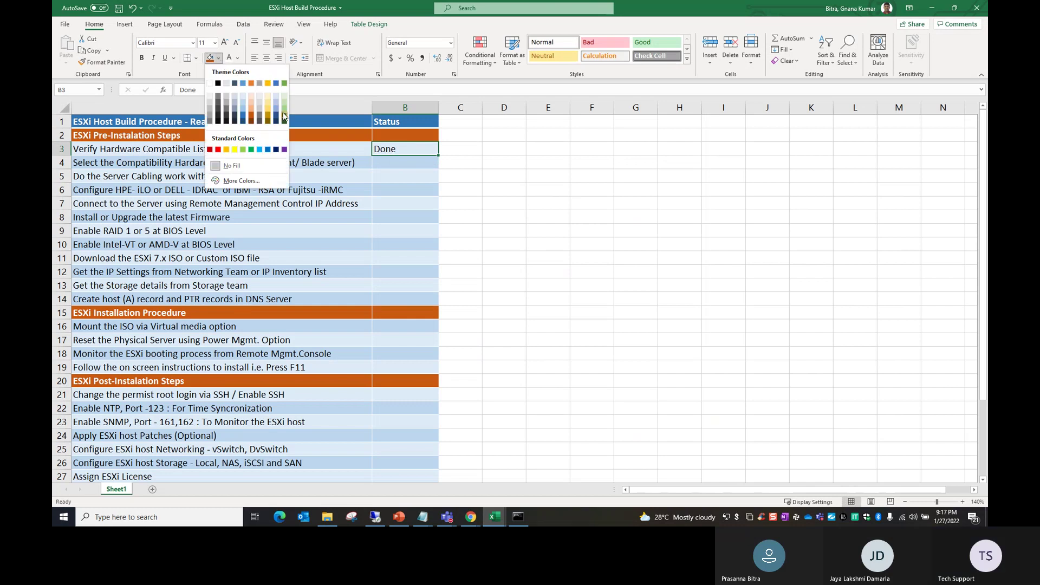
left_click(283, 116)
Step: Copy the green Done status down into B4, B5, B6 and B7 with Ctrl+D
left_click(392, 172)
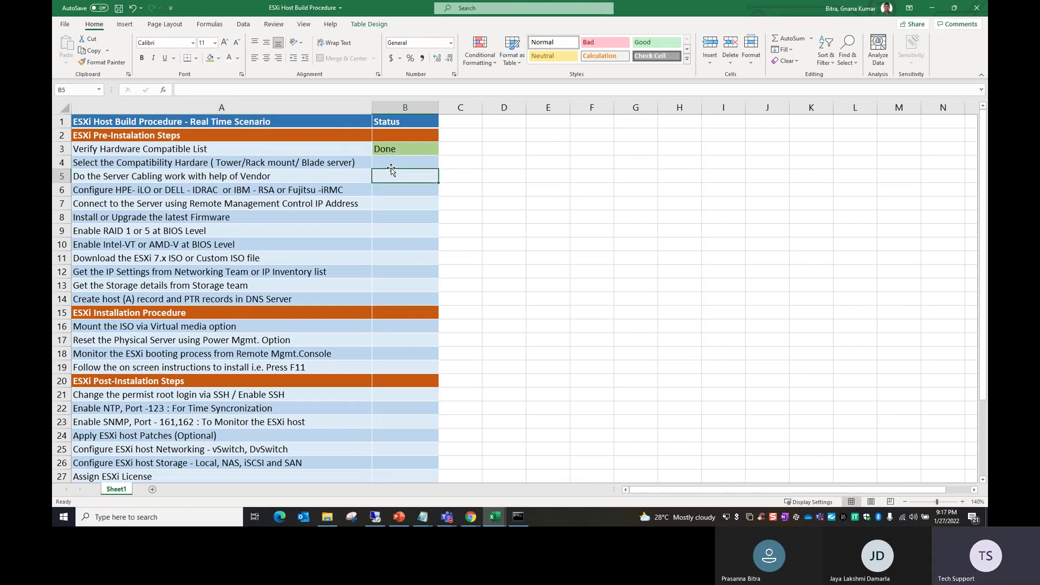
left_click_drag(404, 149, 410, 166)
key("ctrl+d")
left_click(402, 176)
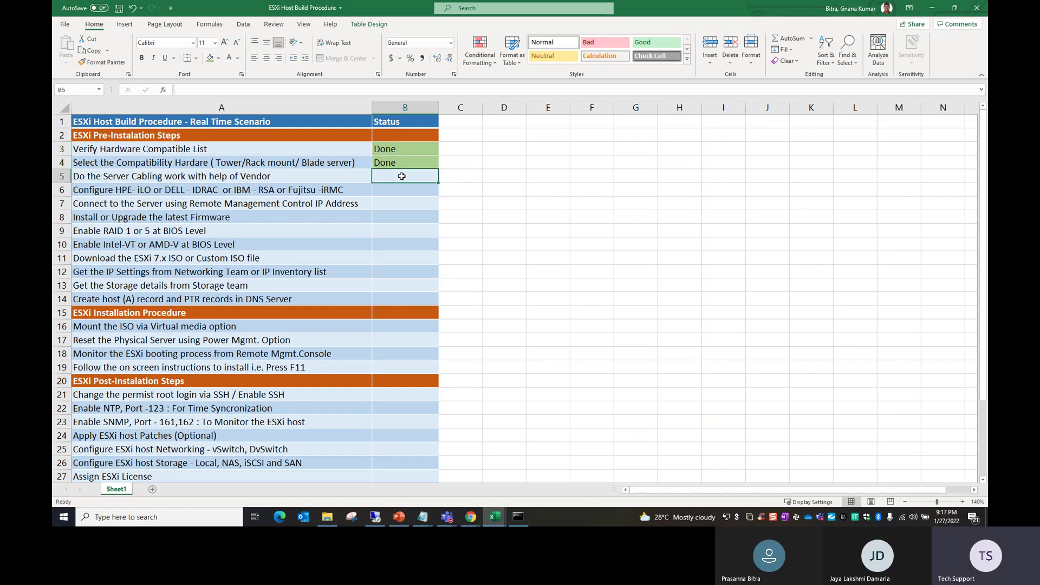
left_click_drag(394, 164, 395, 172)
key("ctrl+d")
left_click(397, 202)
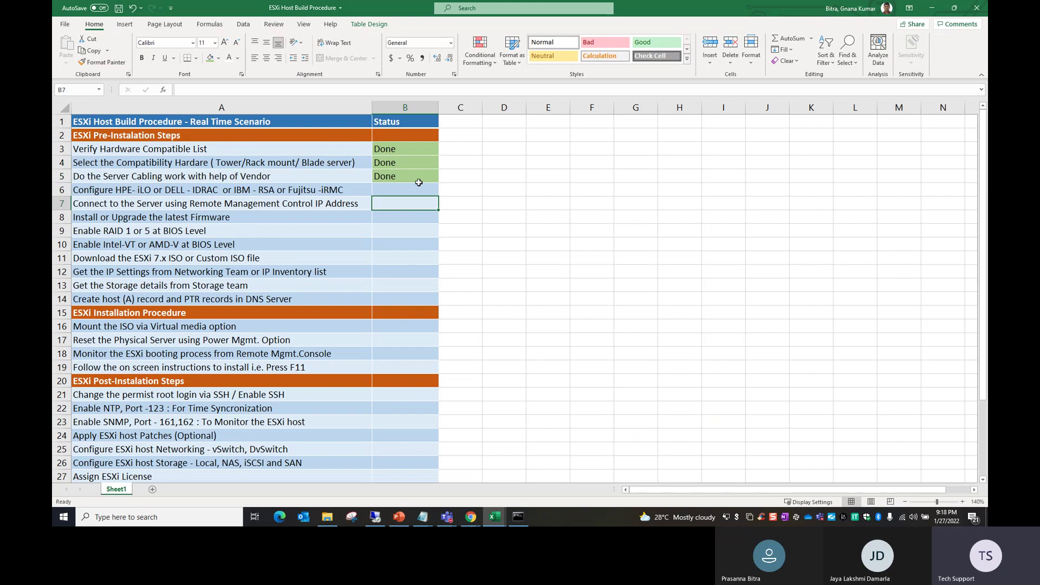
left_click_drag(398, 178, 398, 189)
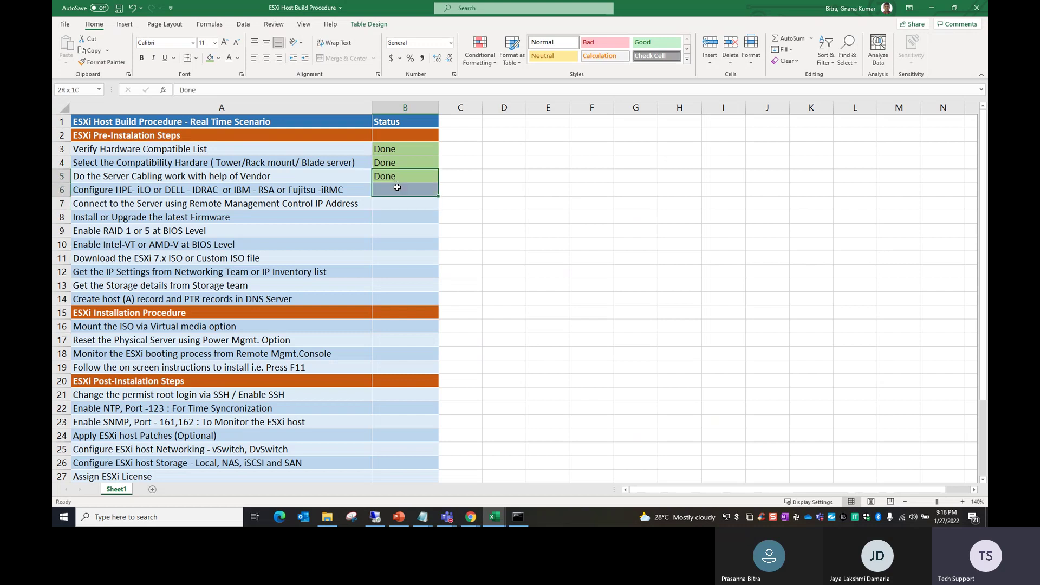
key("ctrl+d")
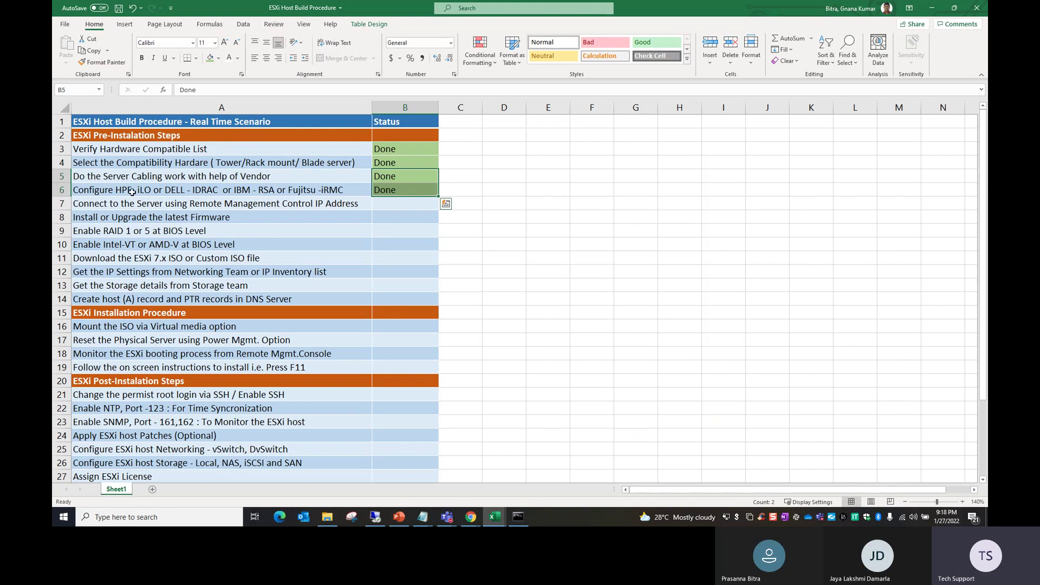
left_click(195, 208)
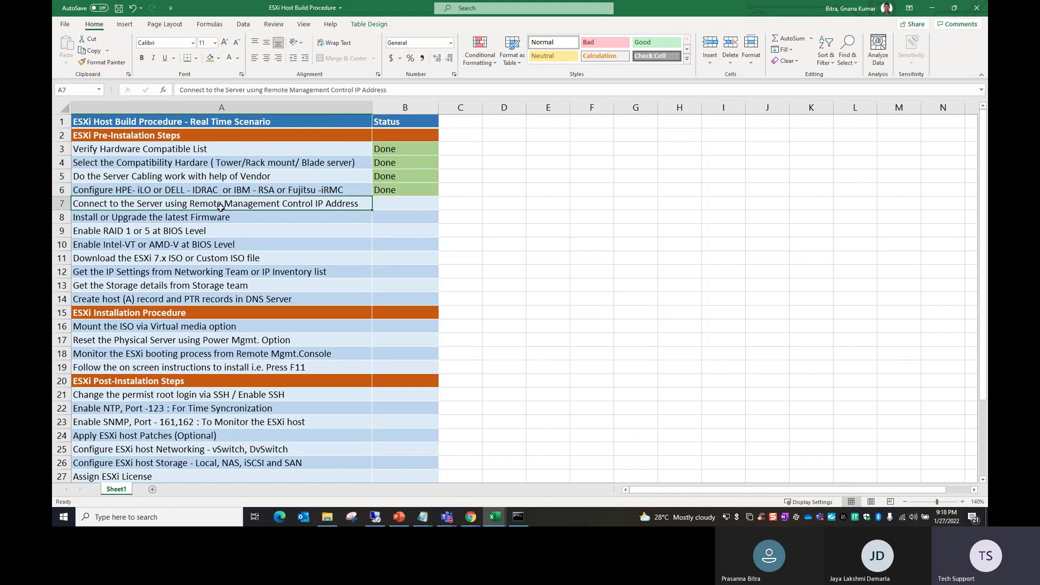
left_click_drag(403, 194, 405, 201)
key("ctrl+d")
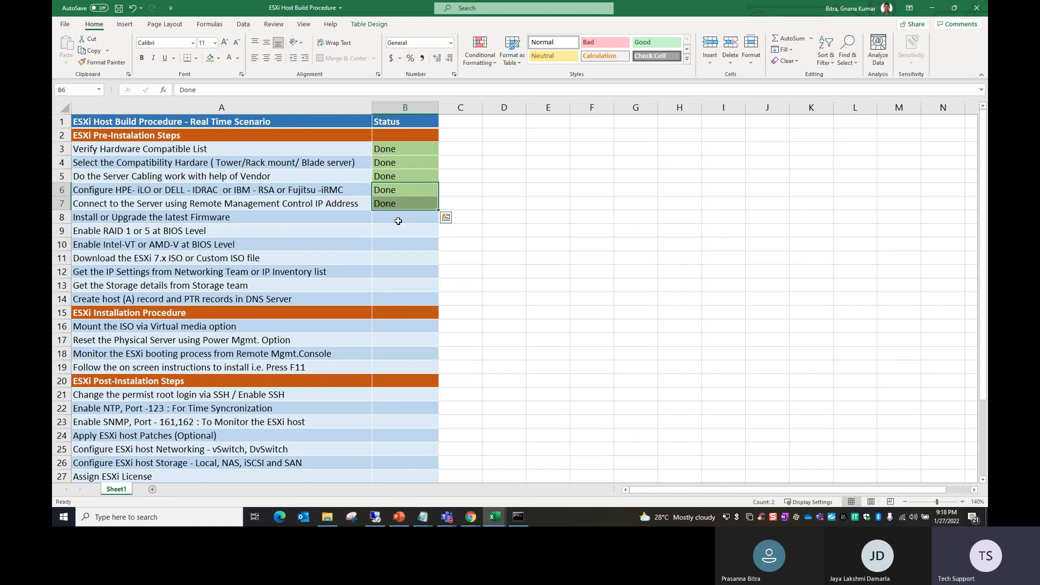
Step: Fill Done down B7 through B10, then open File Explorer in the remote desktop session
left_click(399, 215)
left_click(389, 204)
left_click_drag(389, 203, 394, 241)
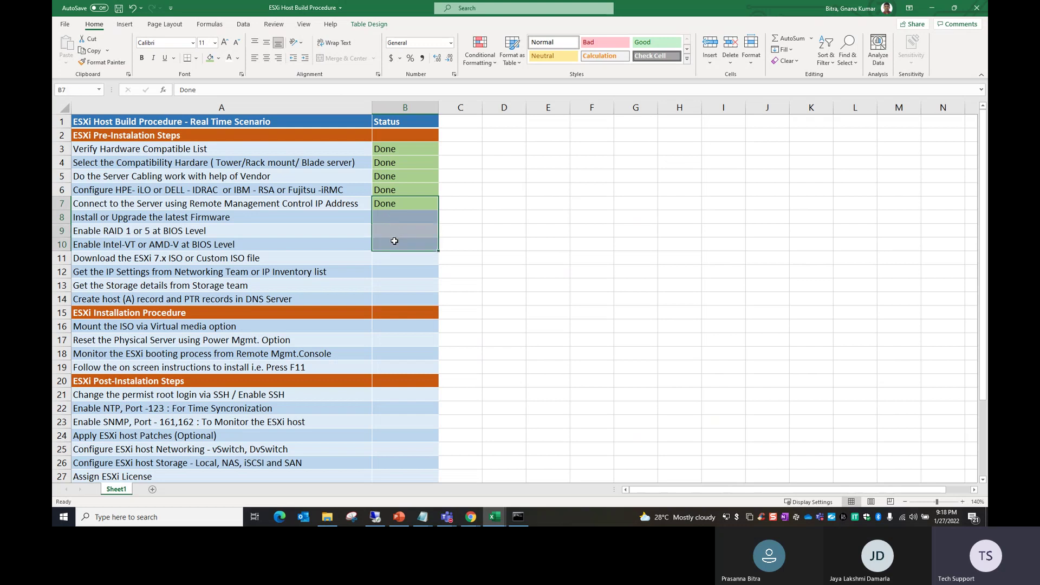
key("ctrl+d")
left_click(412, 258)
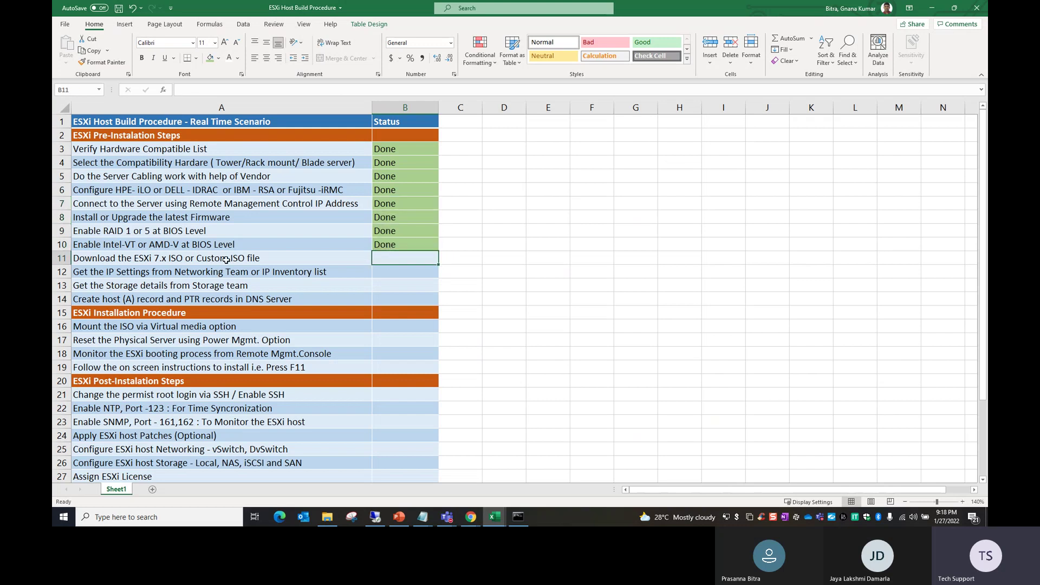
left_click(226, 260)
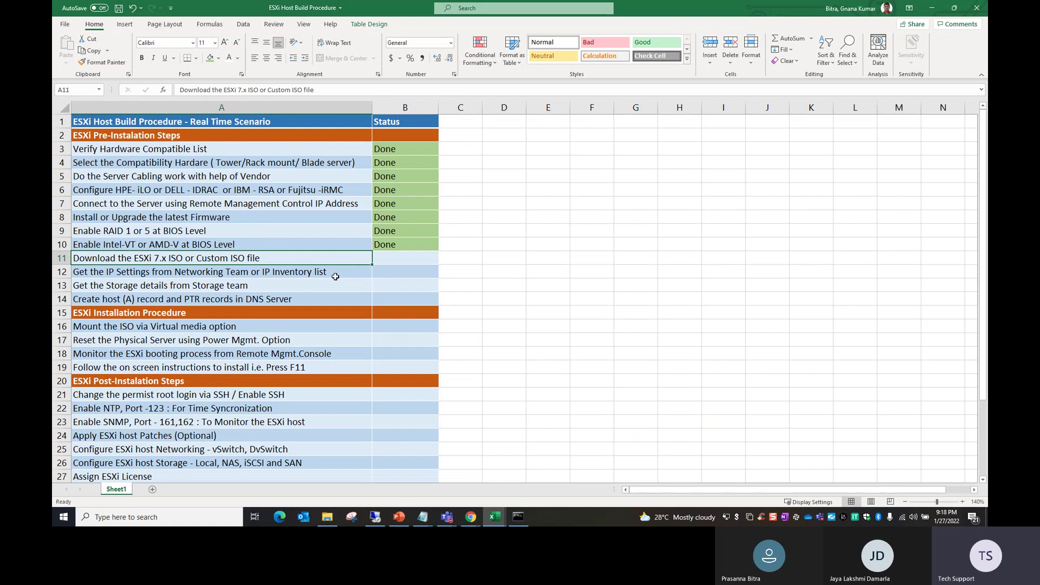
left_click(375, 517)
left_click(551, 515)
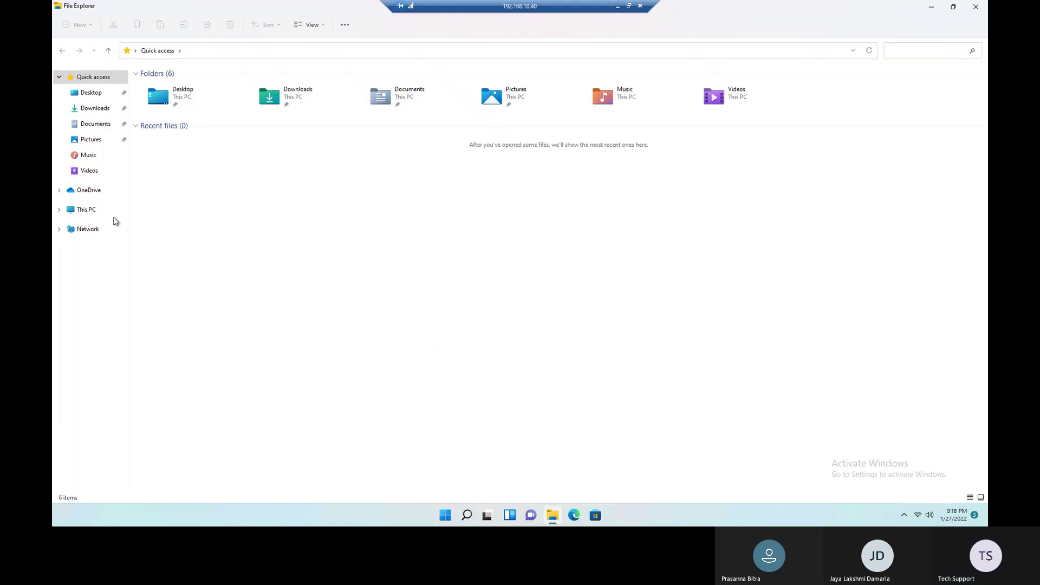
Step: Locate the VMware-VMvisor ESXi 7.0U2a installer ISO in C:\Softwares & ISOs, then minimize the remote session
left_click(86, 210)
double_click(179, 135)
double_click(189, 149)
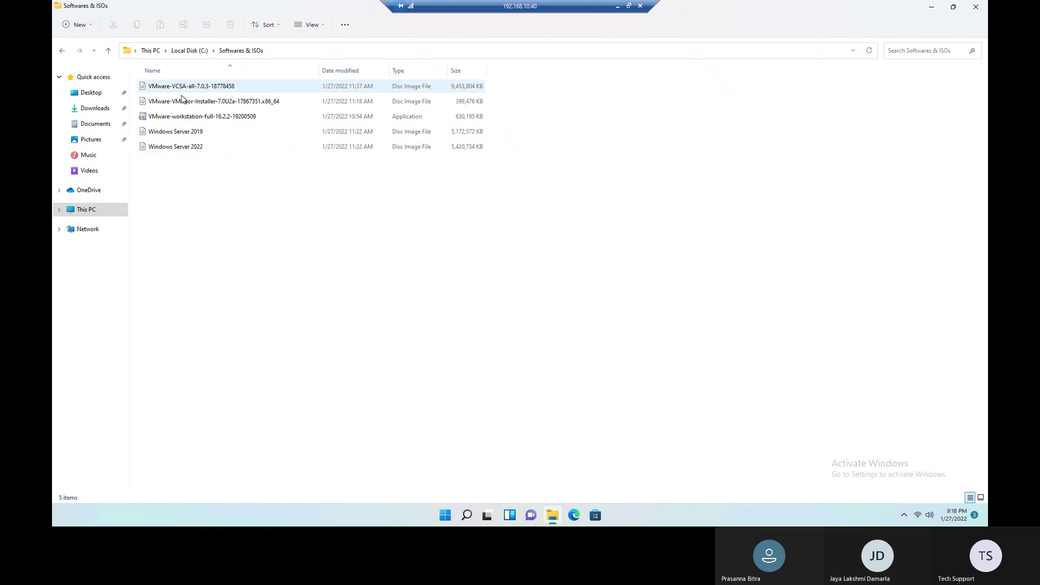
left_click(182, 101)
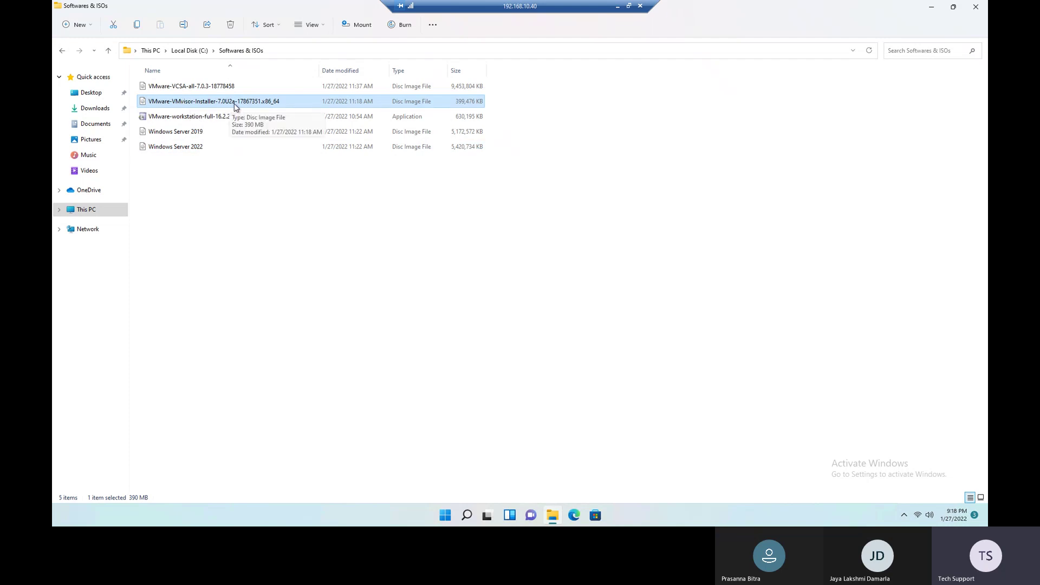
left_click(618, 6)
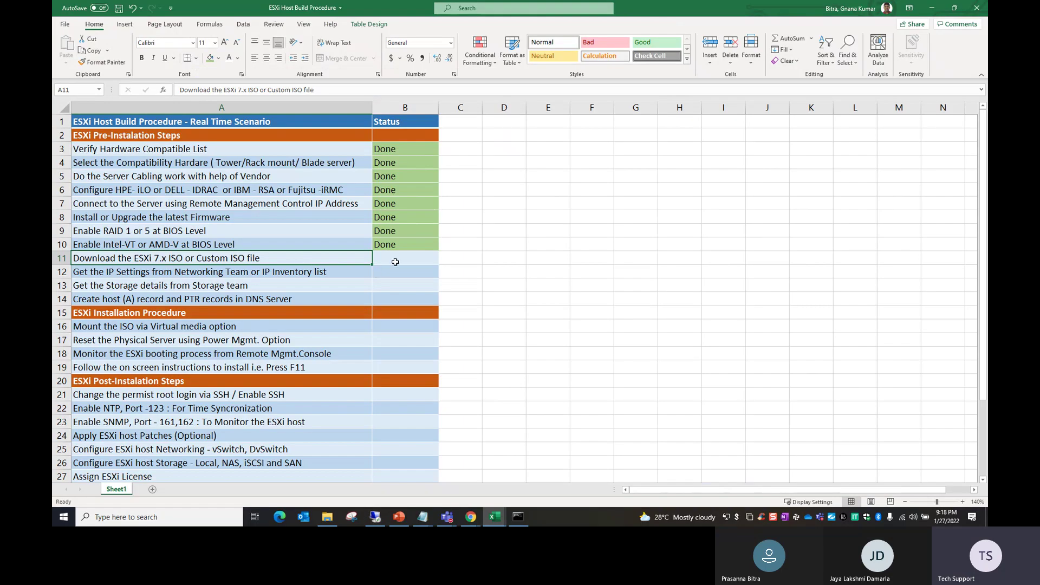
Step: Enter Done in B11, copy B10's green fill with Format Painter, and add Sheet2
left_click(403, 258)
type("Done")
key("Return")
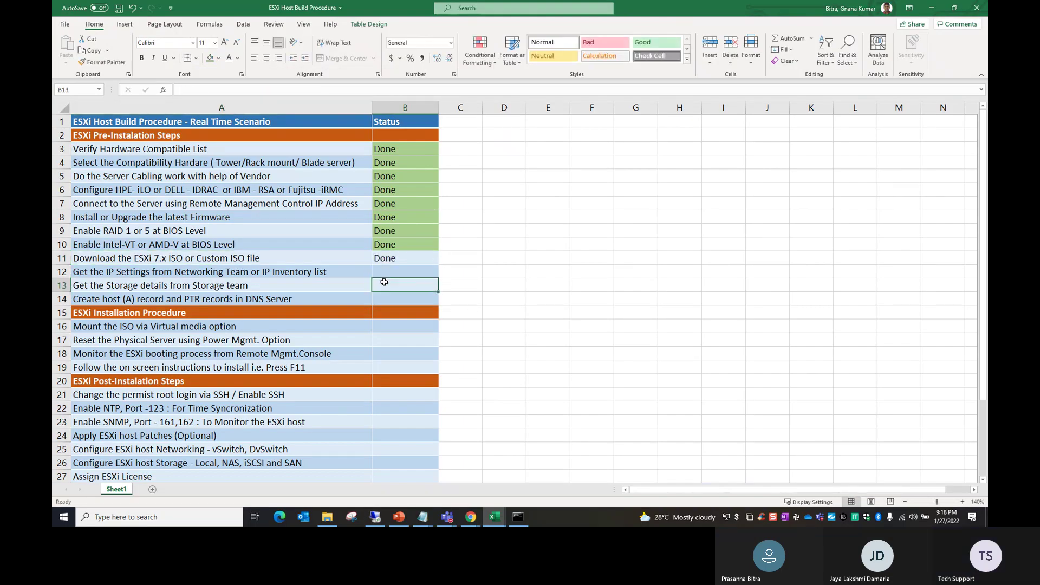
left_click(404, 245)
left_click(102, 62)
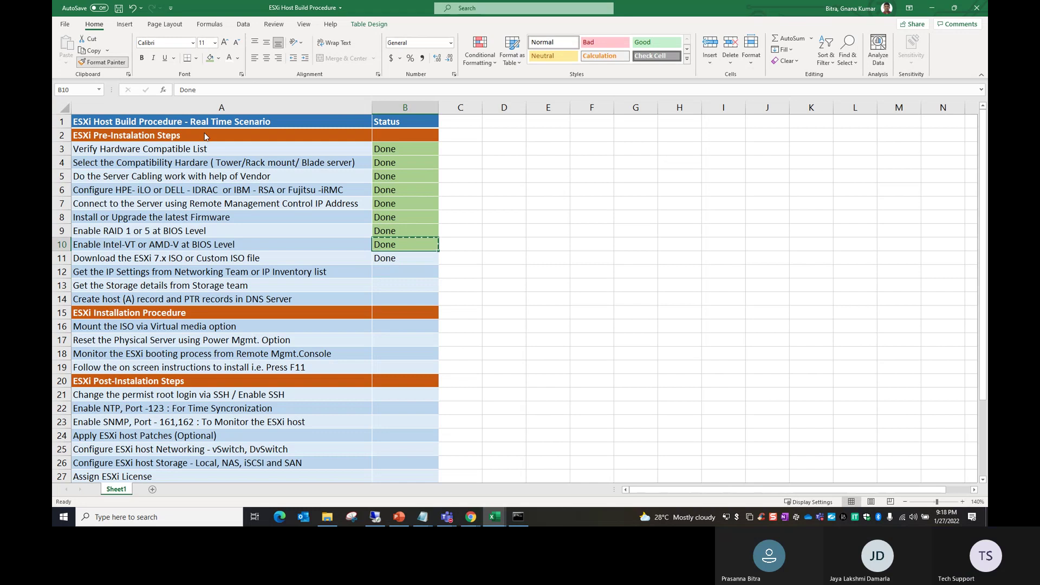
left_click(405, 259)
left_click(171, 277)
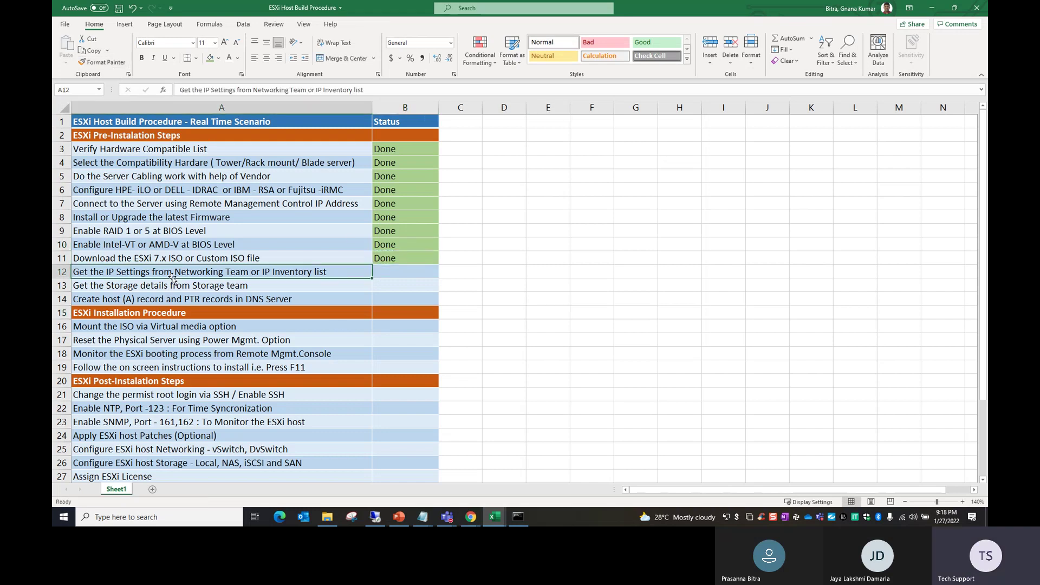
left_click(495, 327)
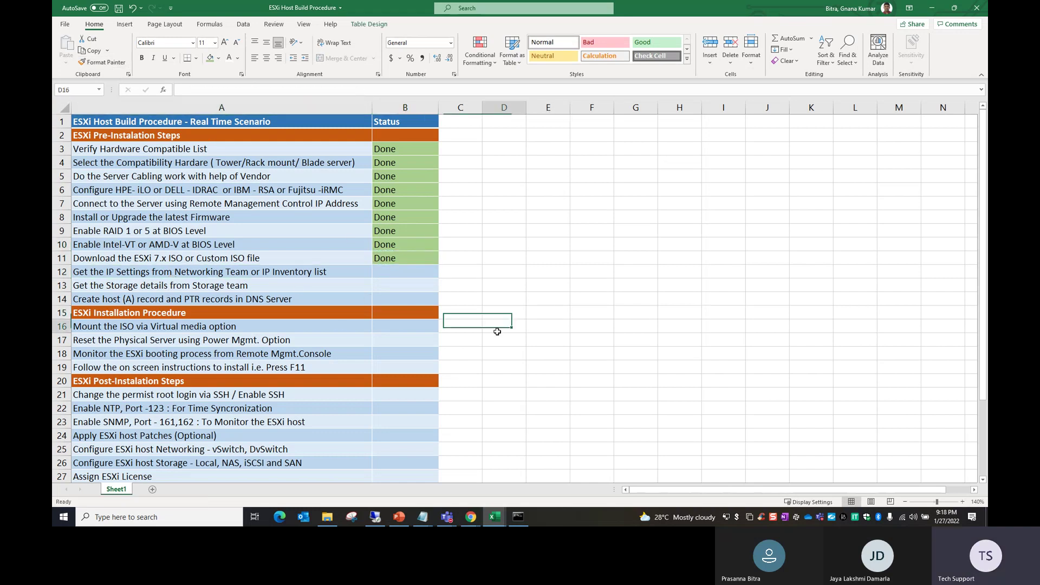
left_click(154, 491)
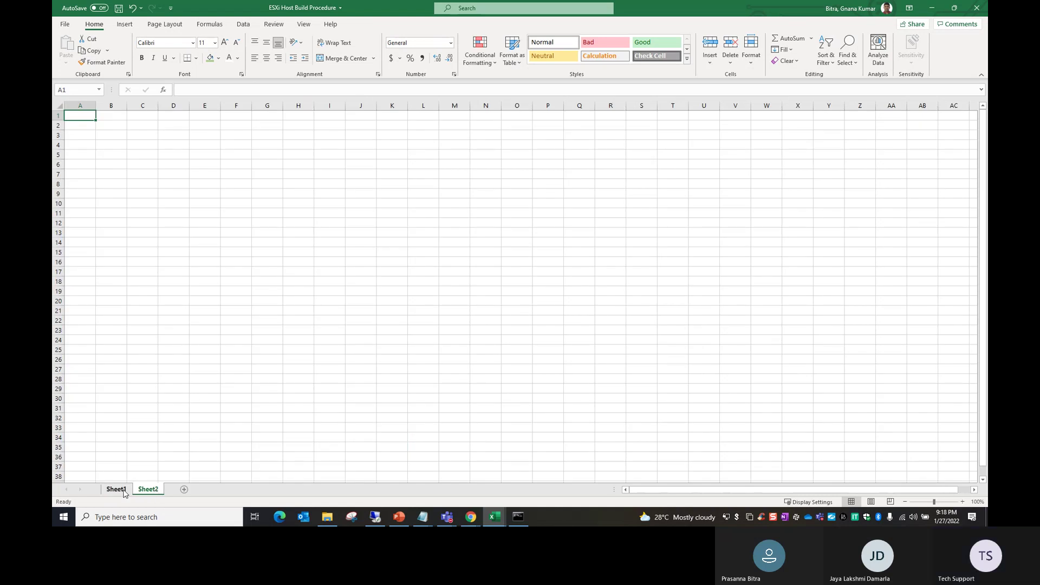
Step: Type the headers Server Name, Functionality and IP Address into B1:D1
left_click(146, 234)
left_click(111, 116)
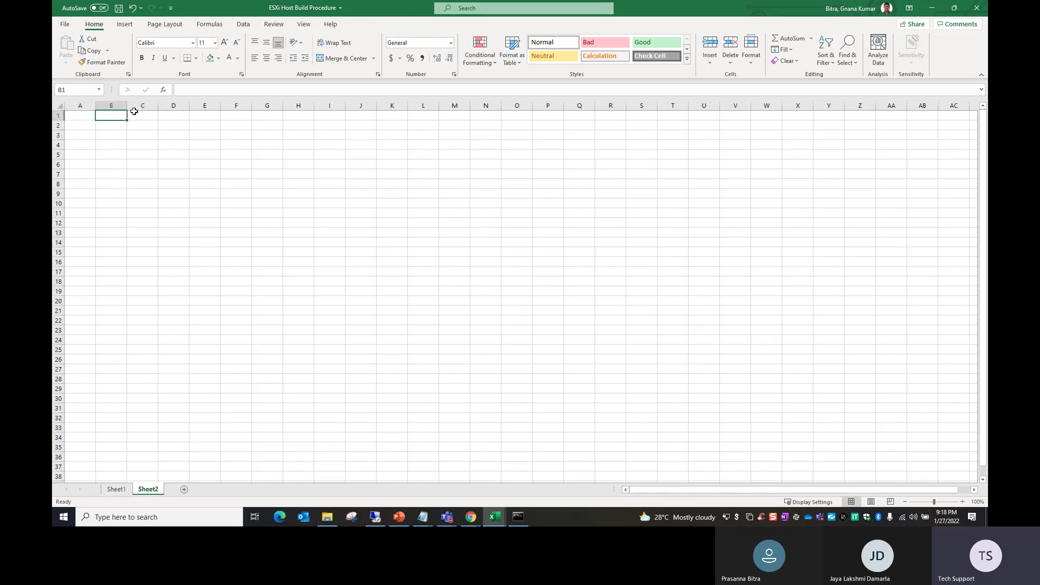
left_click_drag(127, 105, 197, 105)
left_click(174, 156)
left_click(159, 118)
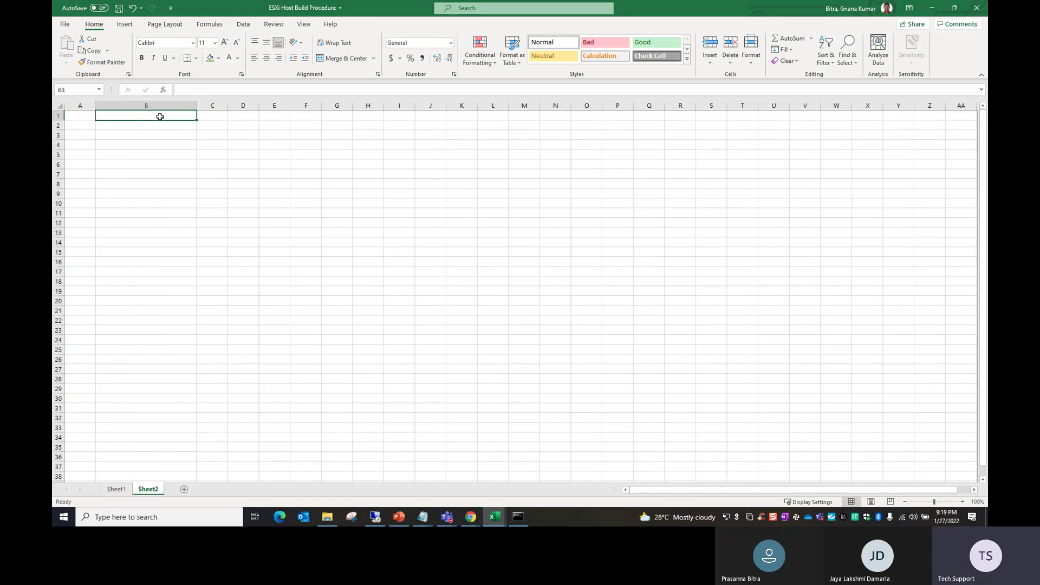
type("Serv")
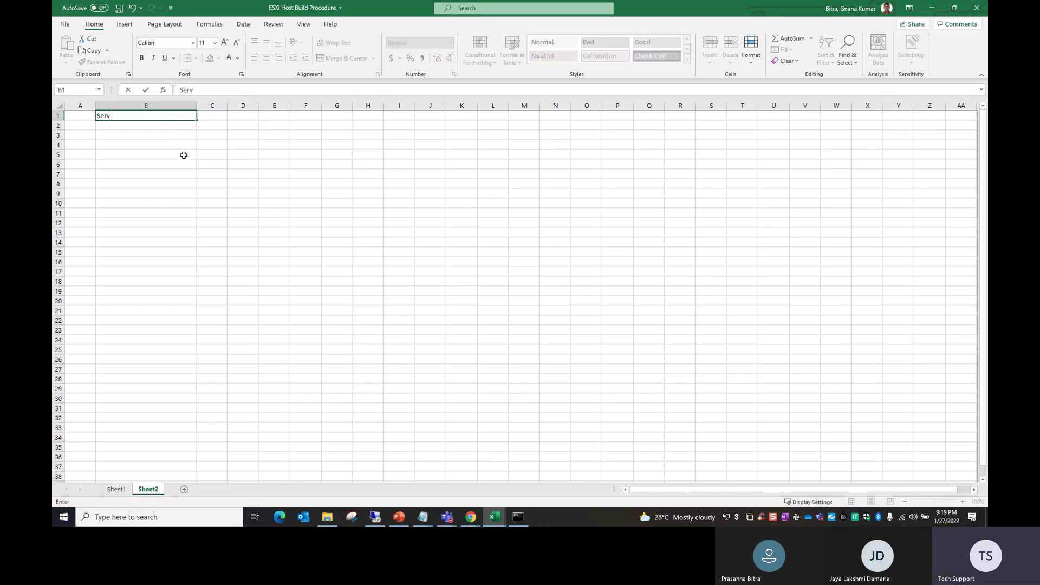
type("er Name")
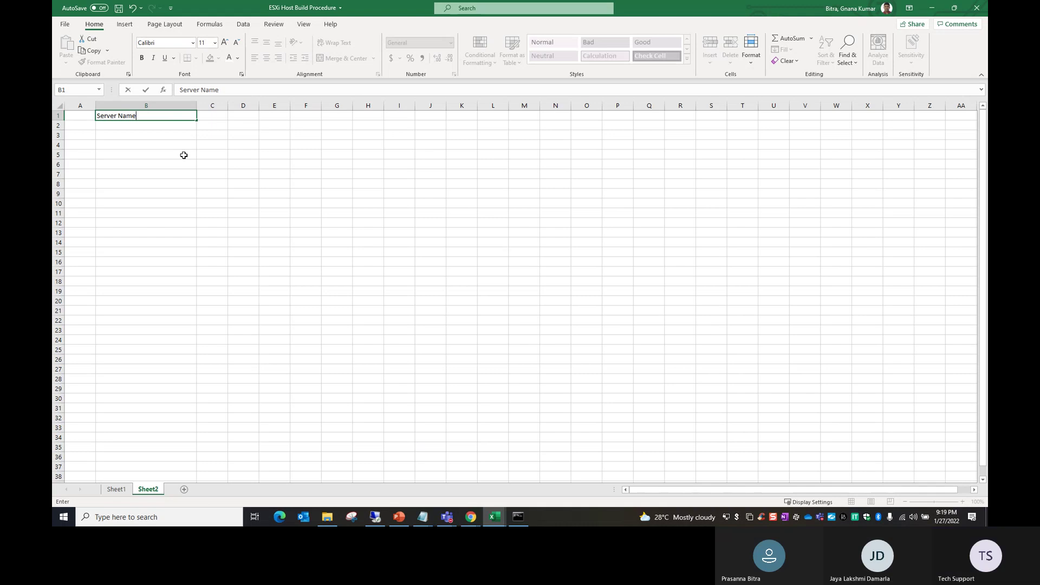
key("Tab")
type("E")
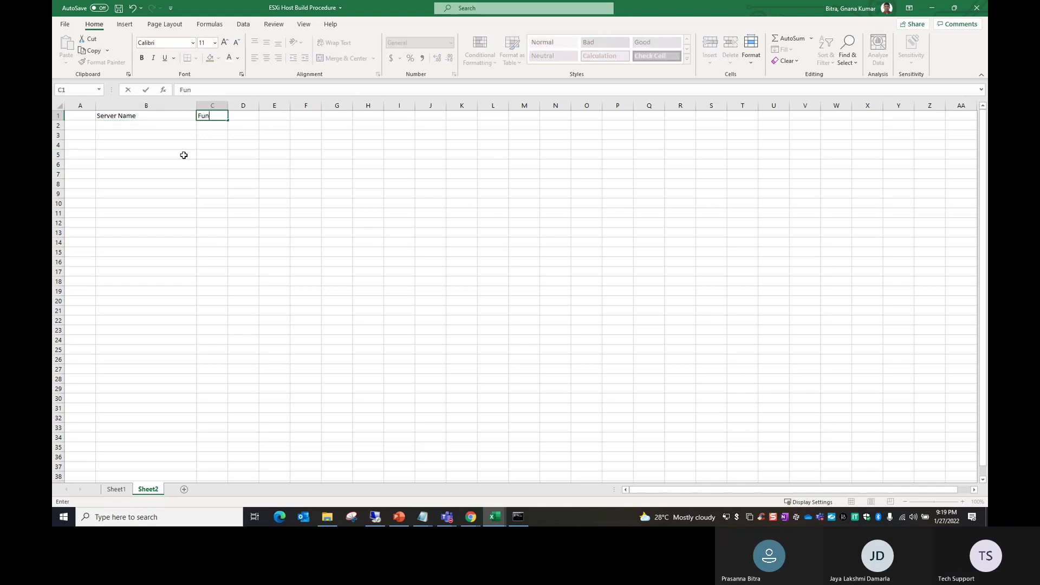
type("unctionality")
key("Tab")
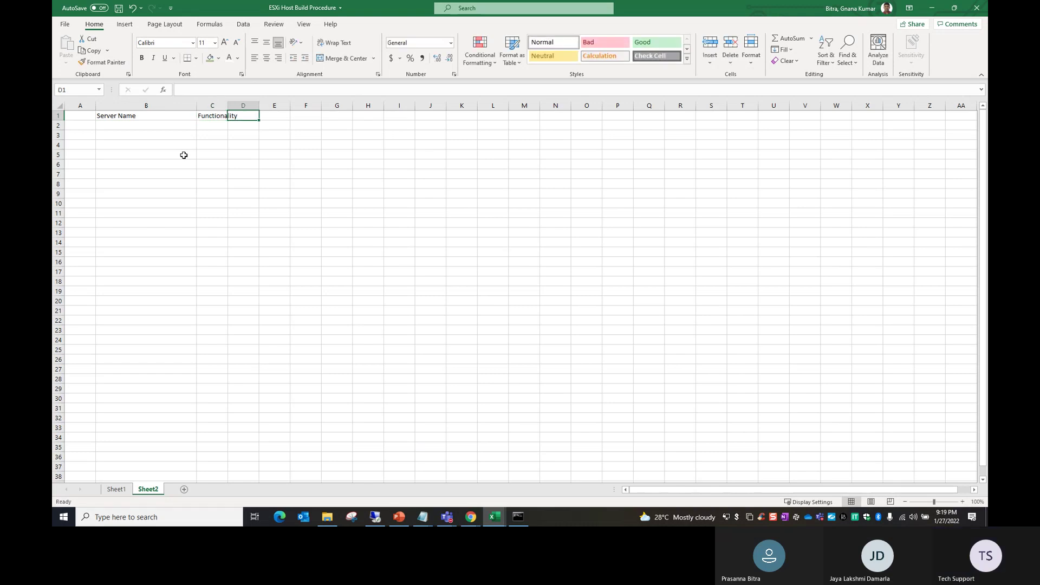
type("IP")
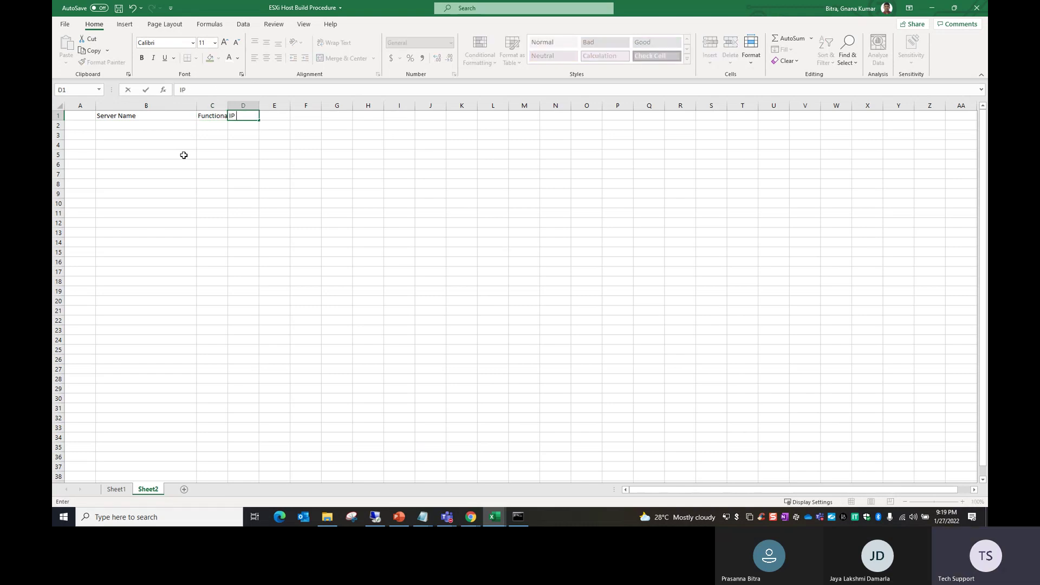
type(" a")
key("BackSpace")
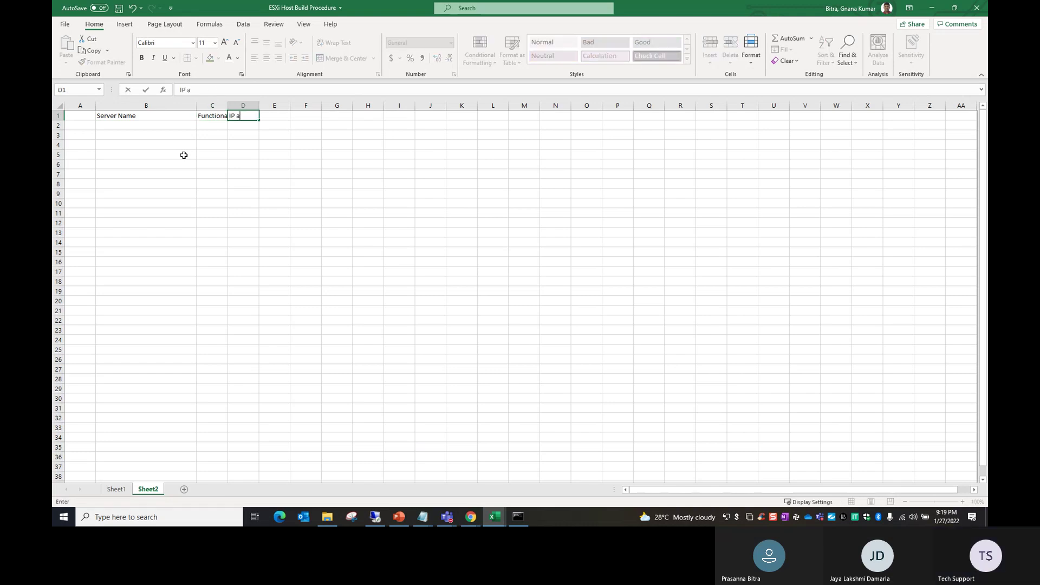
type("Address")
left_click(366, 255)
Step: Autofit columns C and D and move the Functionality column before Server Name
double_click(260, 105)
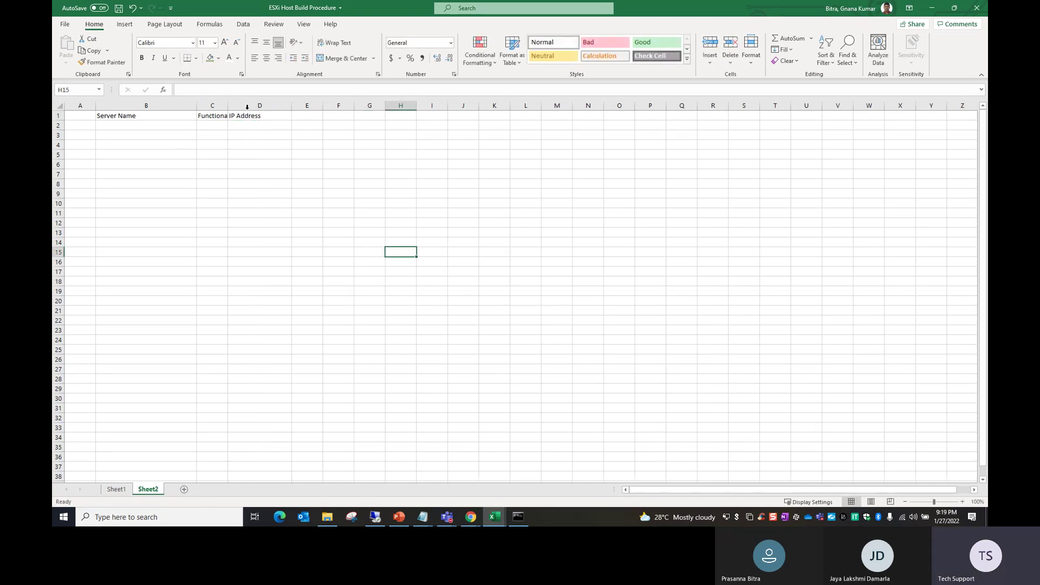
double_click(227, 105)
left_click(269, 106)
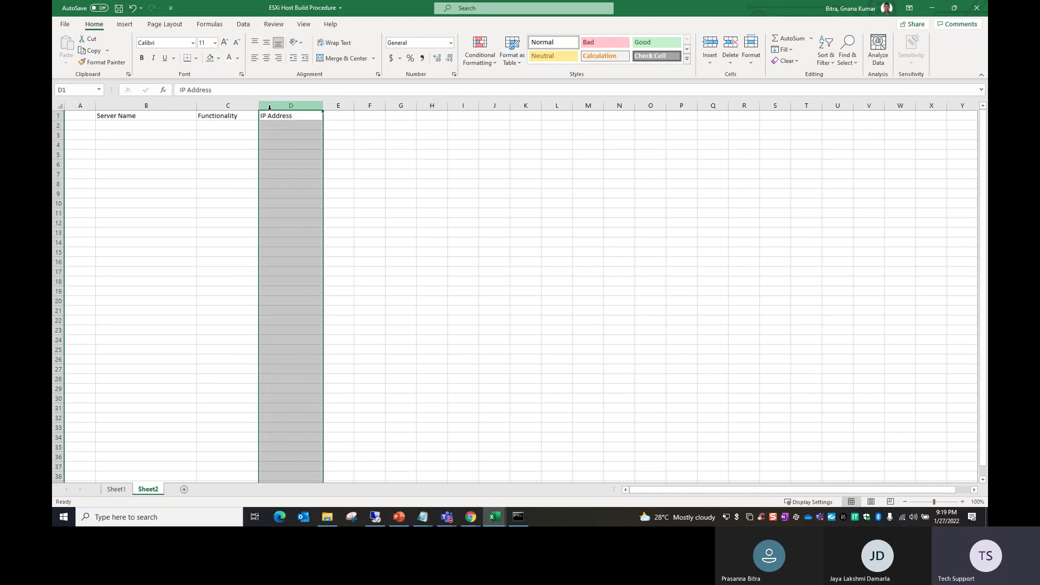
right_click(230, 106)
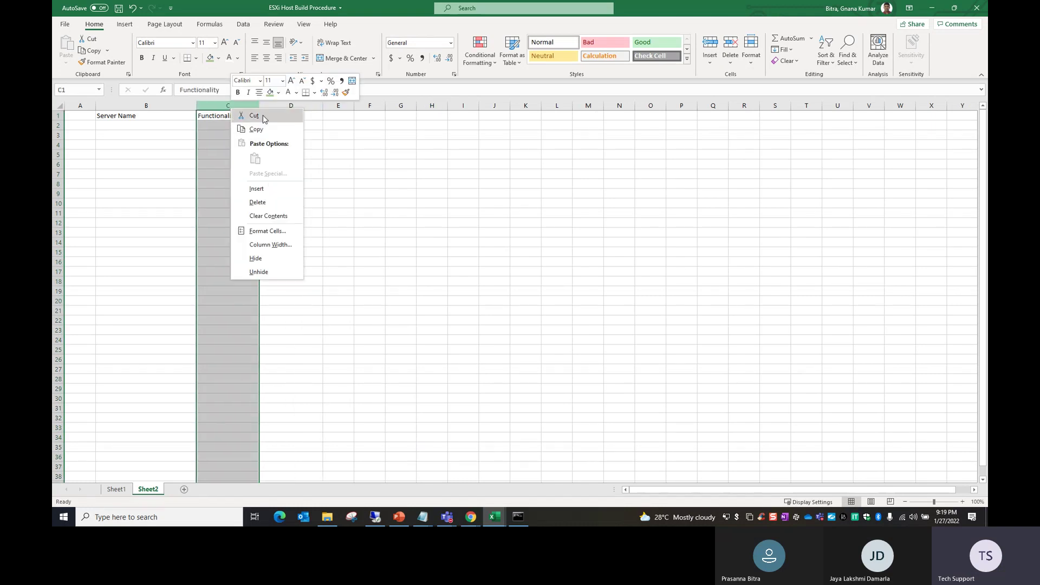
left_click(254, 116)
left_click(173, 105)
right_click(173, 106)
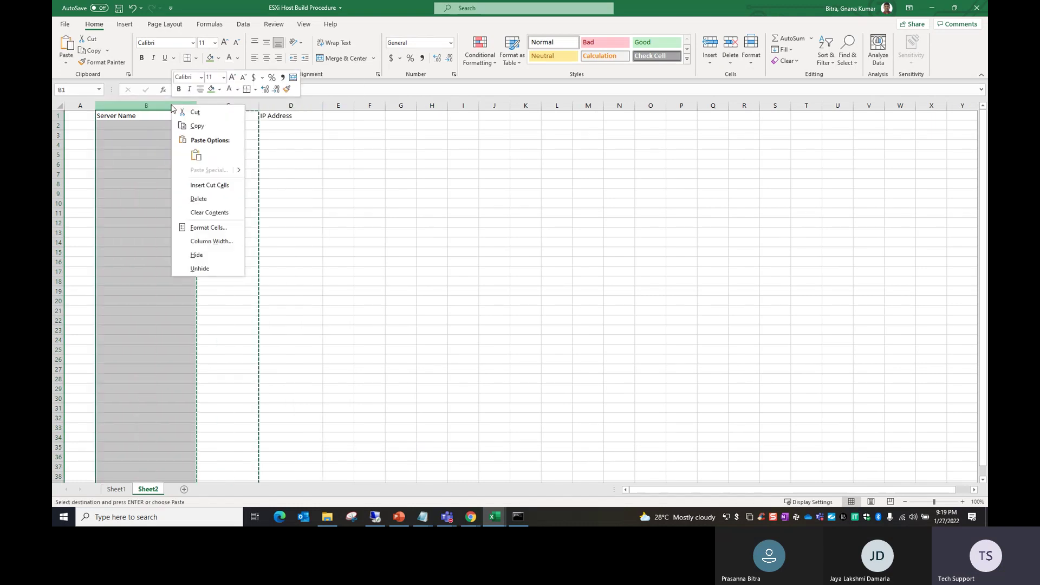
left_click(215, 187)
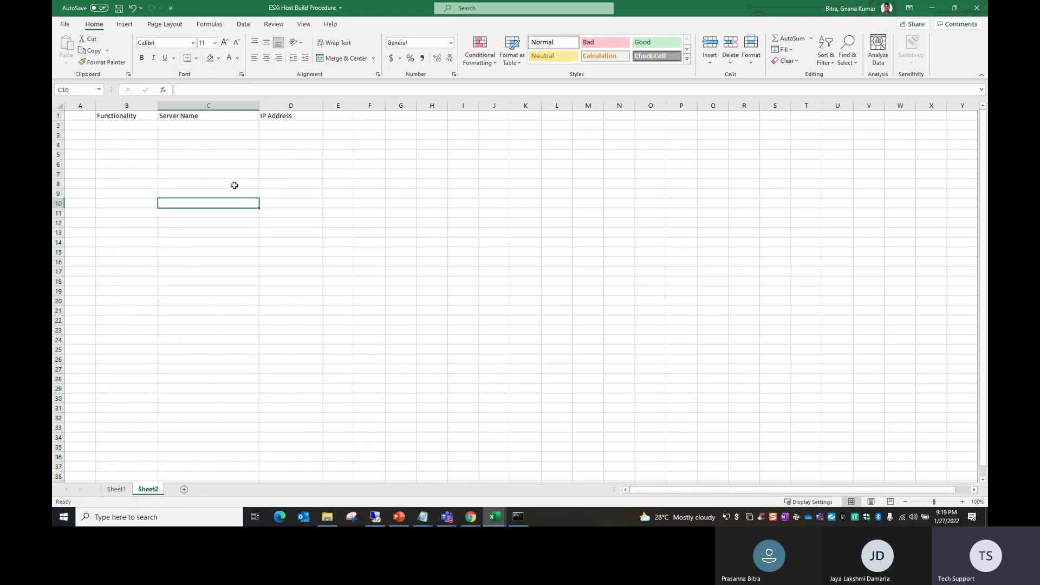
Step: Enter the S.No heading in A1
left_click(76, 116)
type("S.NO")
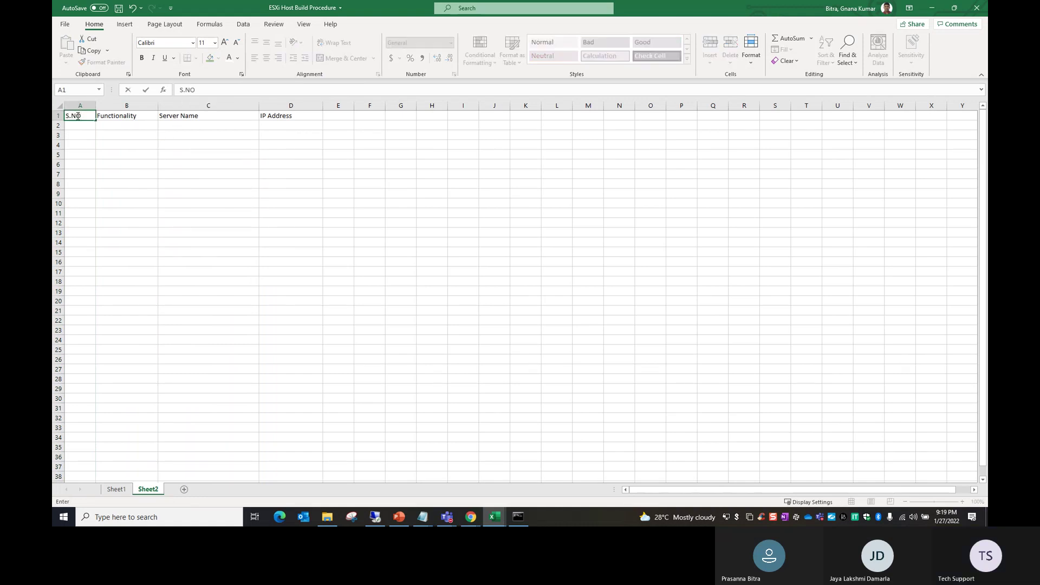
key("BackSpace")
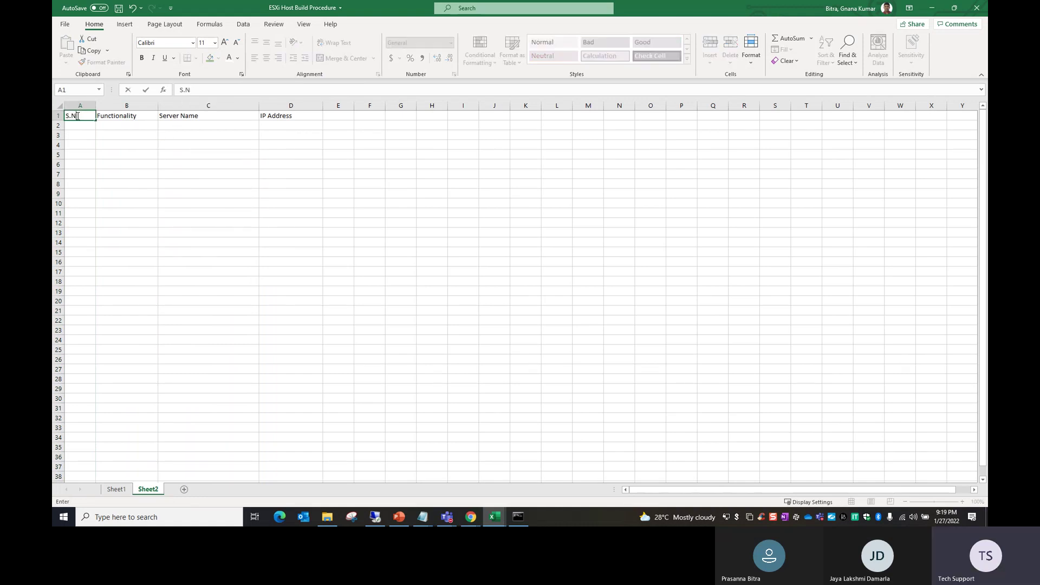
key("BackSpace")
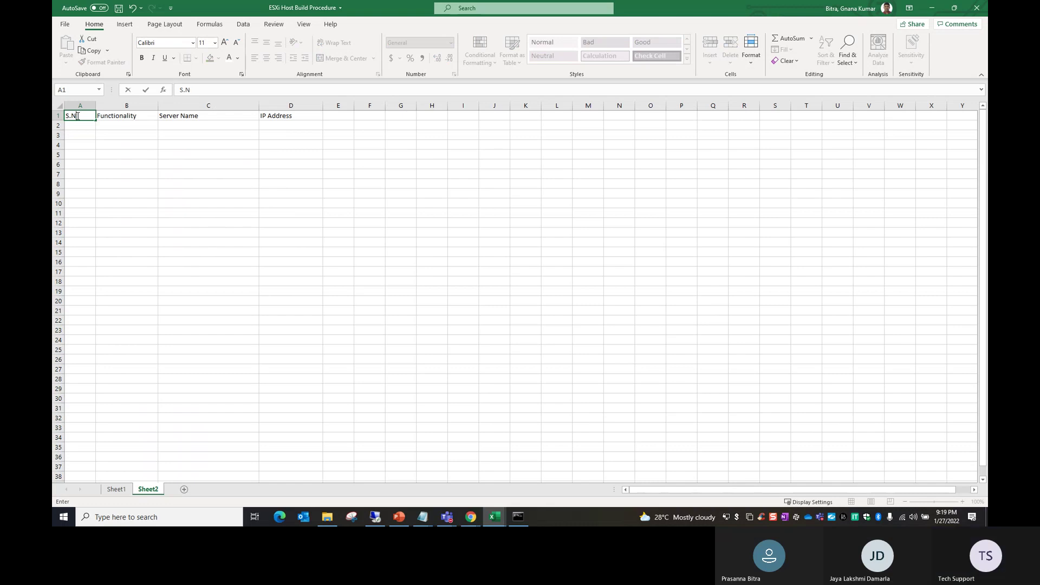
left_click(160, 183)
Step: Fill header cells A1:D1 blue and make their text bold
left_click_drag(81, 116, 290, 115)
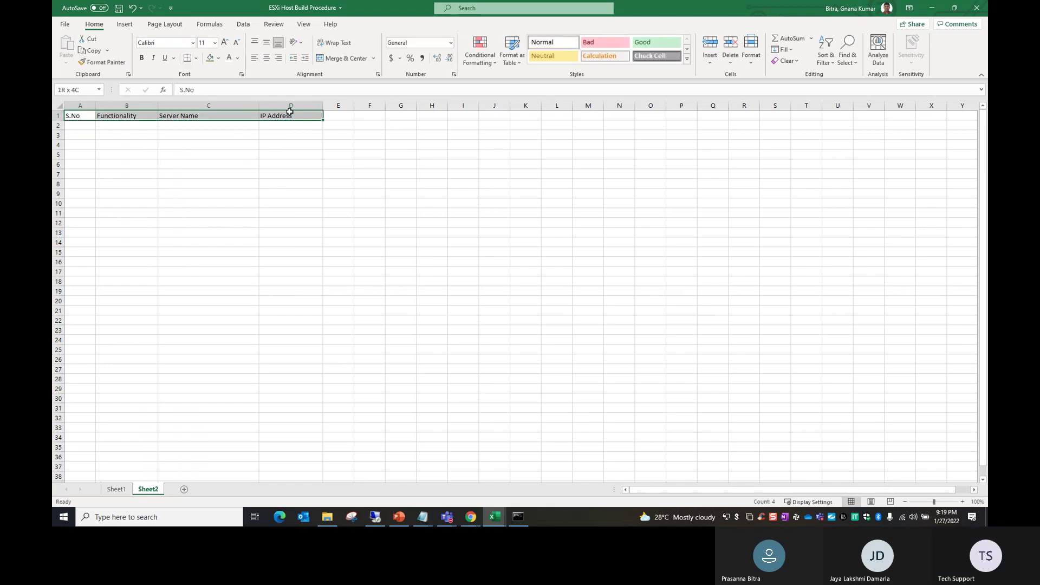
left_click(219, 58)
left_click(242, 128)
key("ctrl+b")
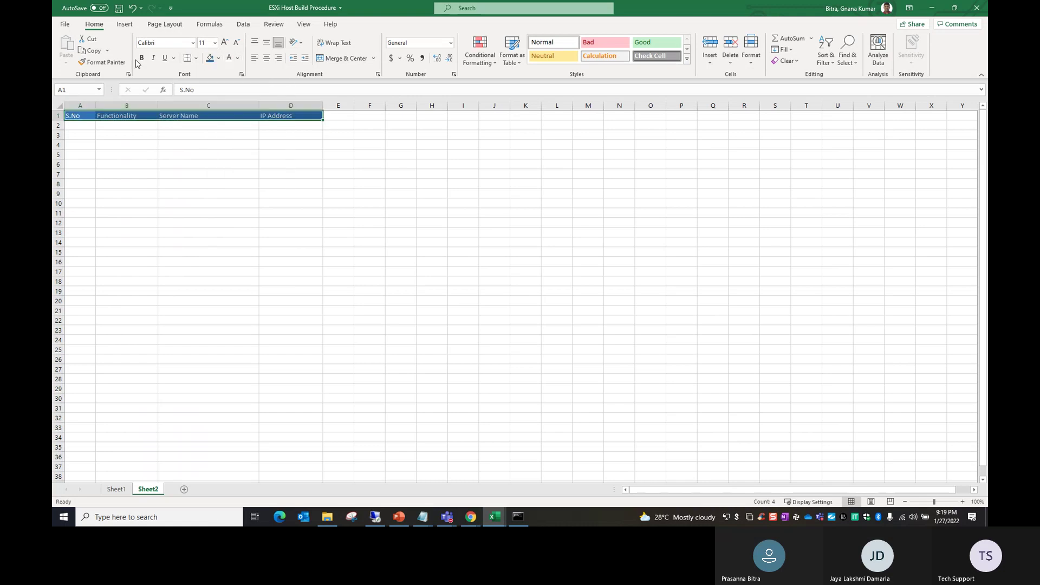
scroll(416, 304, "up", 6, "ctrl")
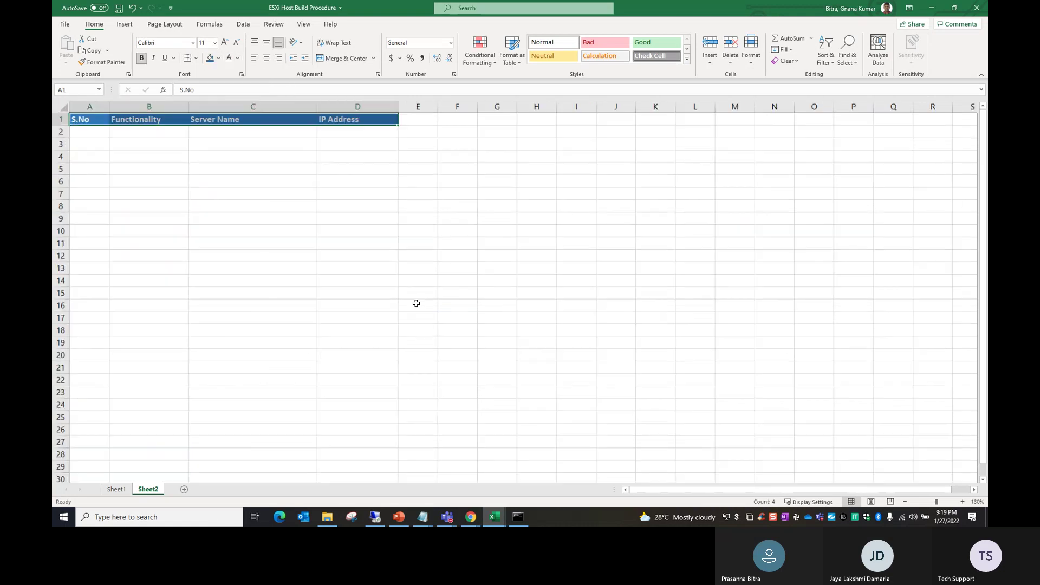
left_click(246, 286)
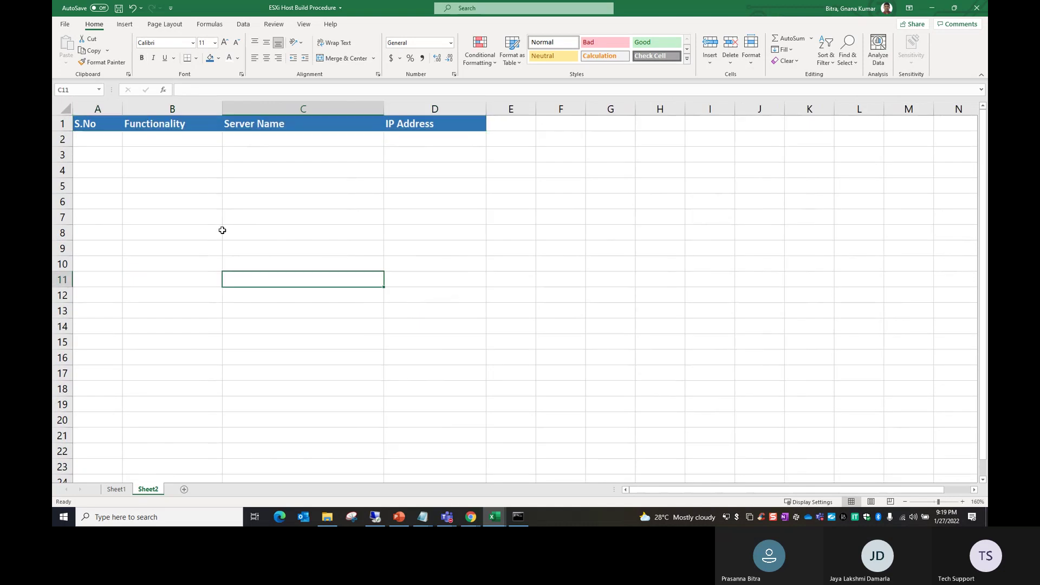
left_click(174, 139)
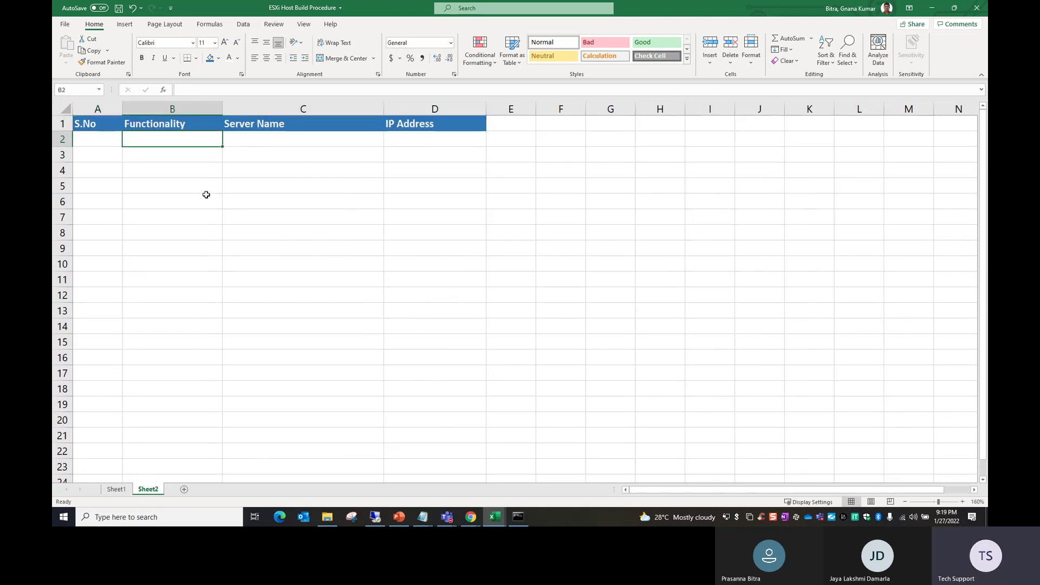
Step: Enter the server name AD-DNS-01 in C2
key("Tab")
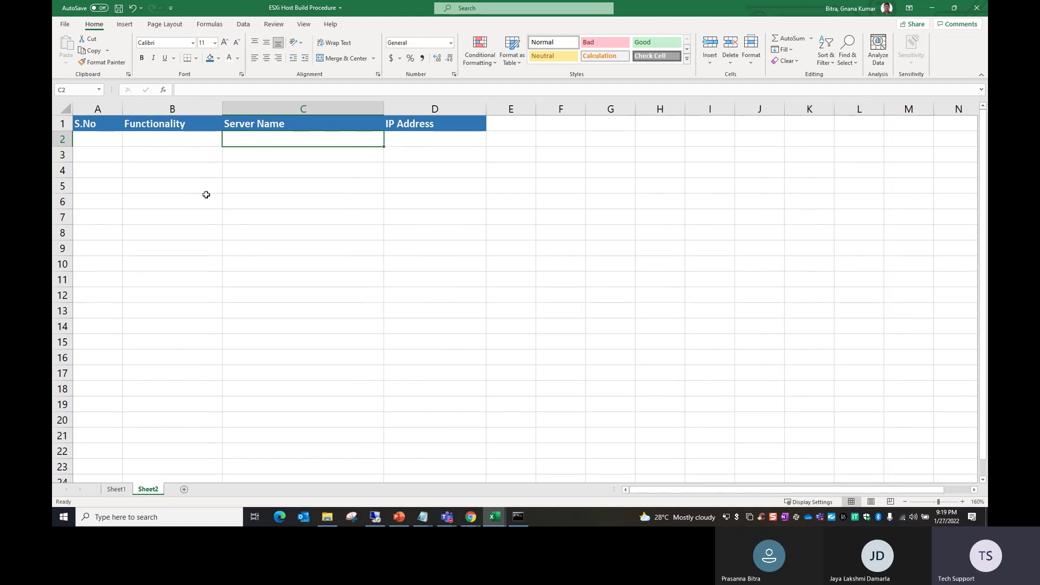
type("D")
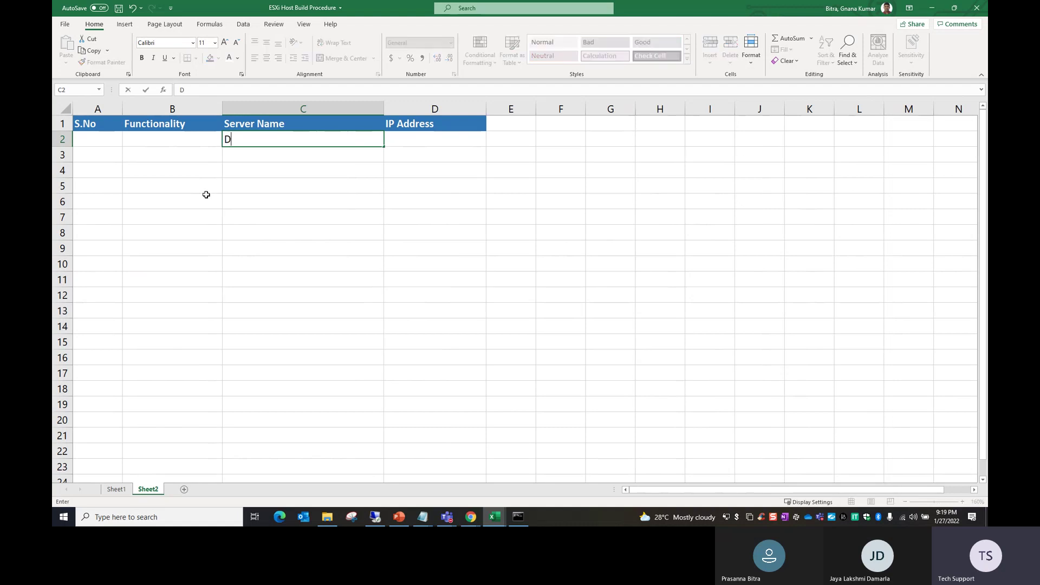
type("C")
key("BackSpace")
key("BackSpace")
type("A")
key("BackSpace")
key("BackSpace")
type("DNS")
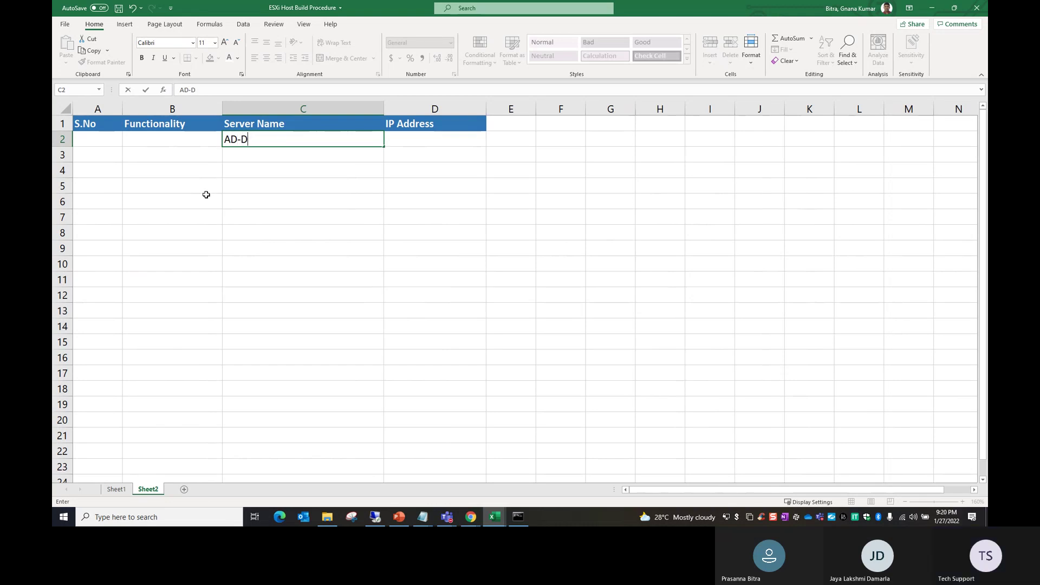
type("-0")
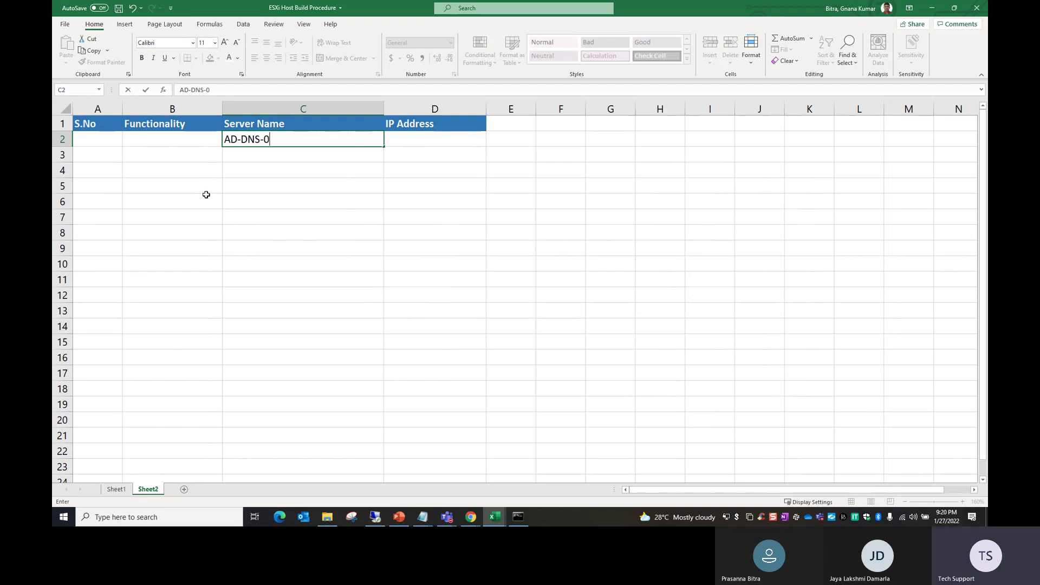
type("1")
key("Tab")
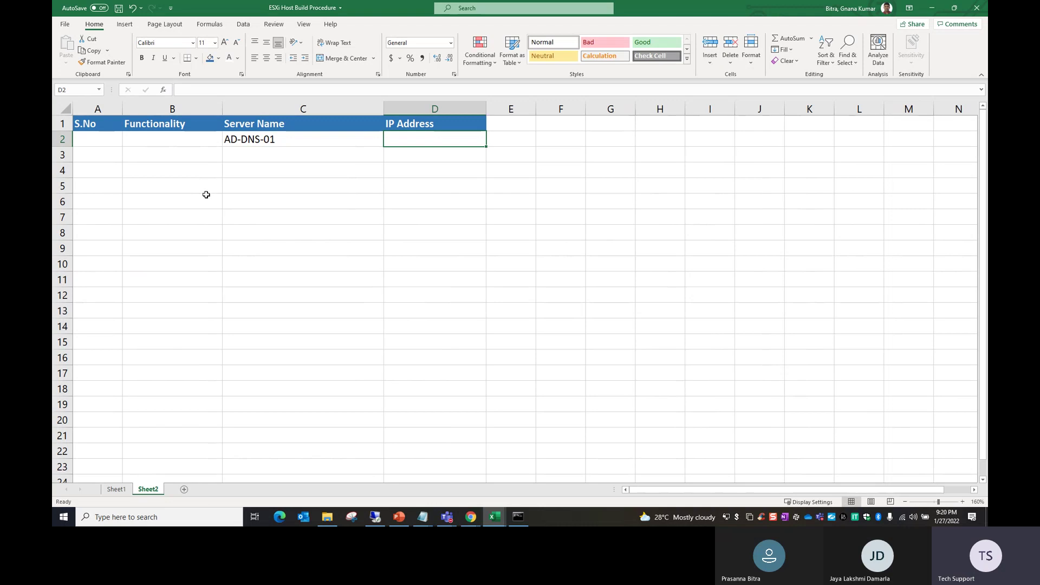
Step: Enter 192.168.10.70 in D2 and fill the series down to 192.168.10.76 in D8
type("10")
key("BackSpace")
type("9")
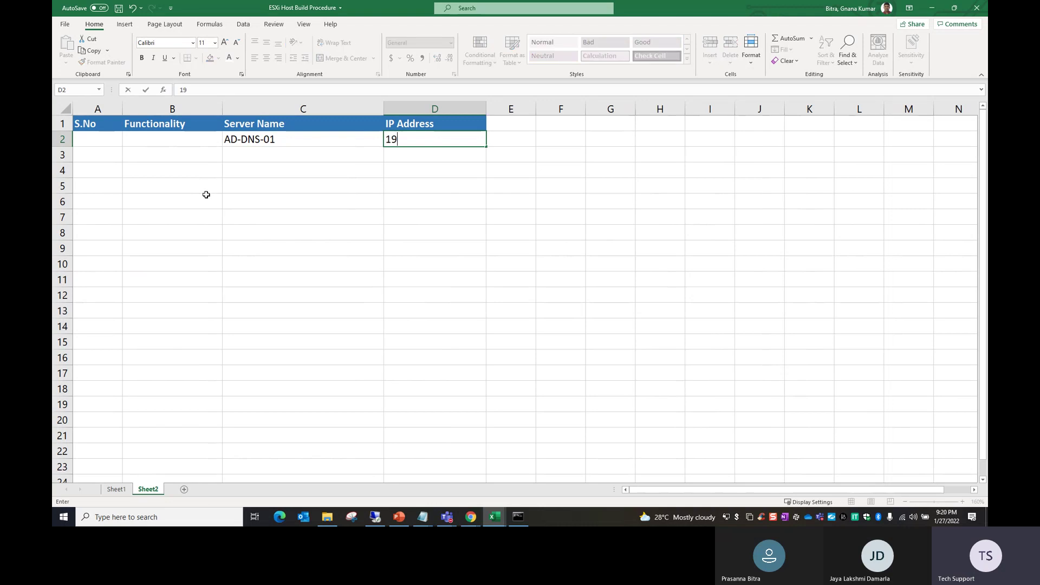
type("2.168.10")
key("BackSpace")
type("70")
left_click_drag(458, 268, 460, 274)
left_click(449, 136)
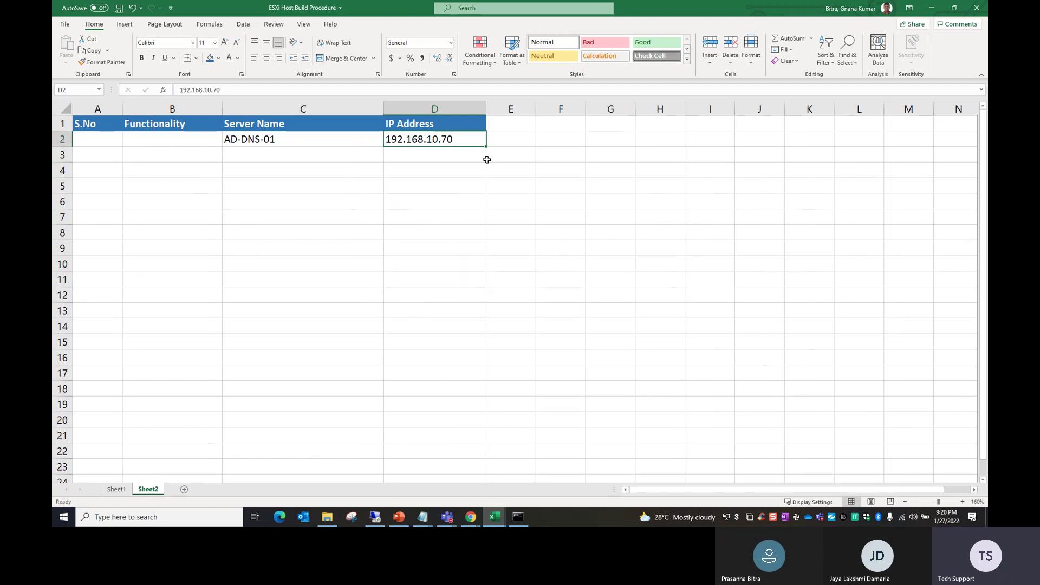
left_click_drag(487, 147, 480, 242)
left_click(469, 285)
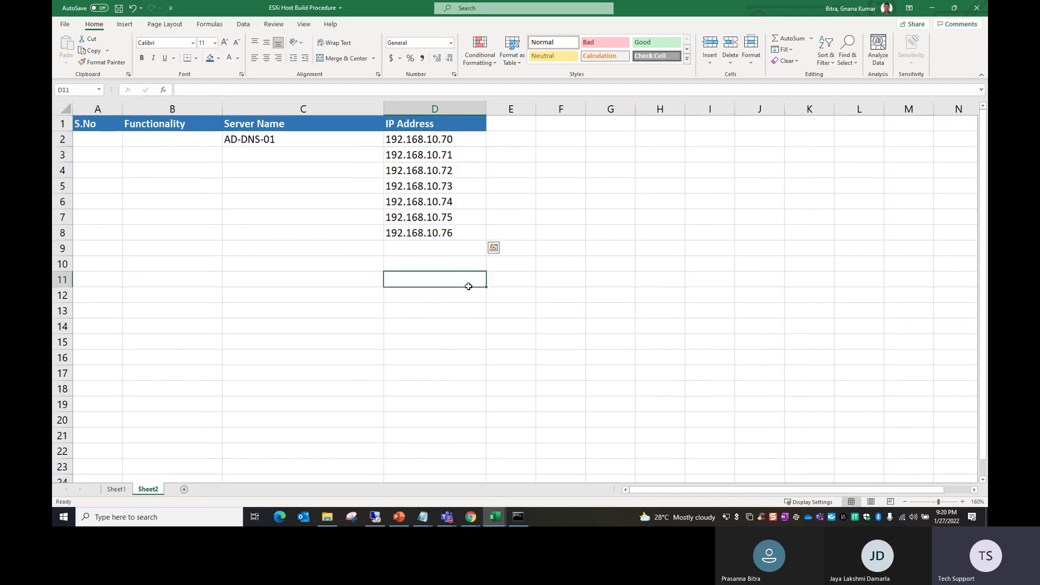
Step: Enter 'AD & DNS Server' in B2 and serial numbers 1 and 2 in A2:A3
left_click(267, 163)
left_click(185, 141)
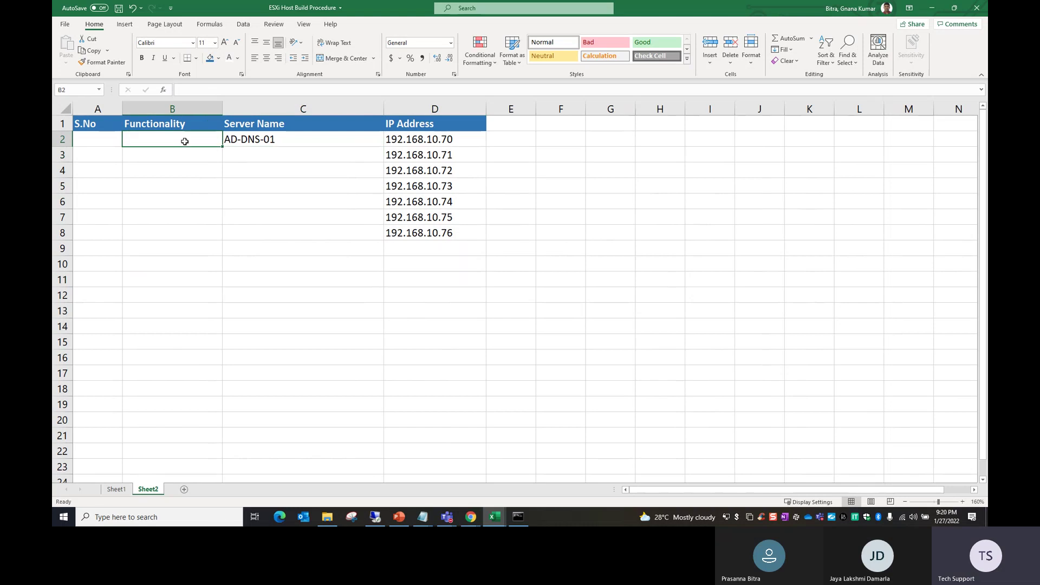
type("AD & DN")
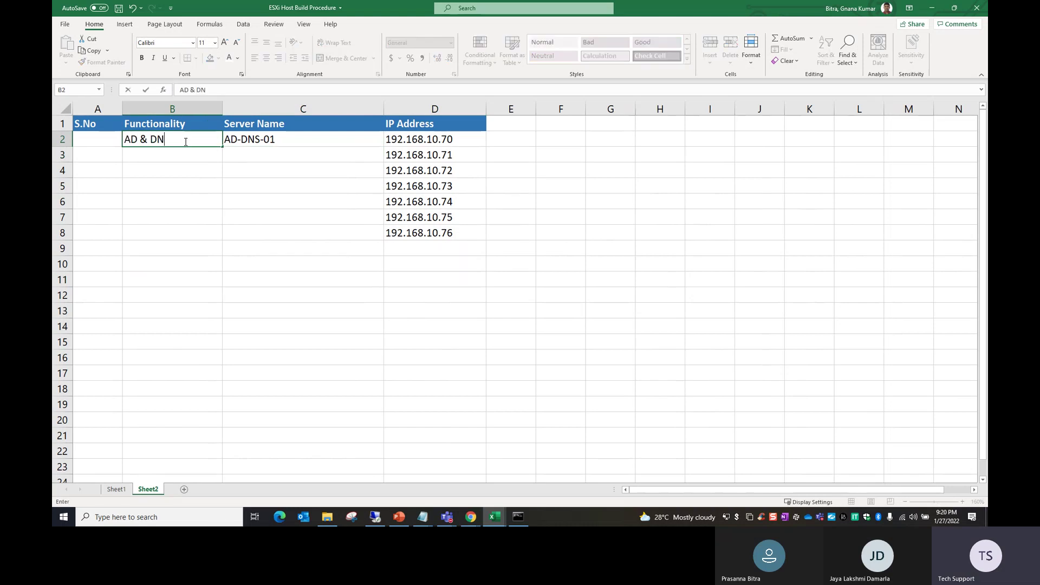
type("S Server")
key("Left")
type("1")
key("Return")
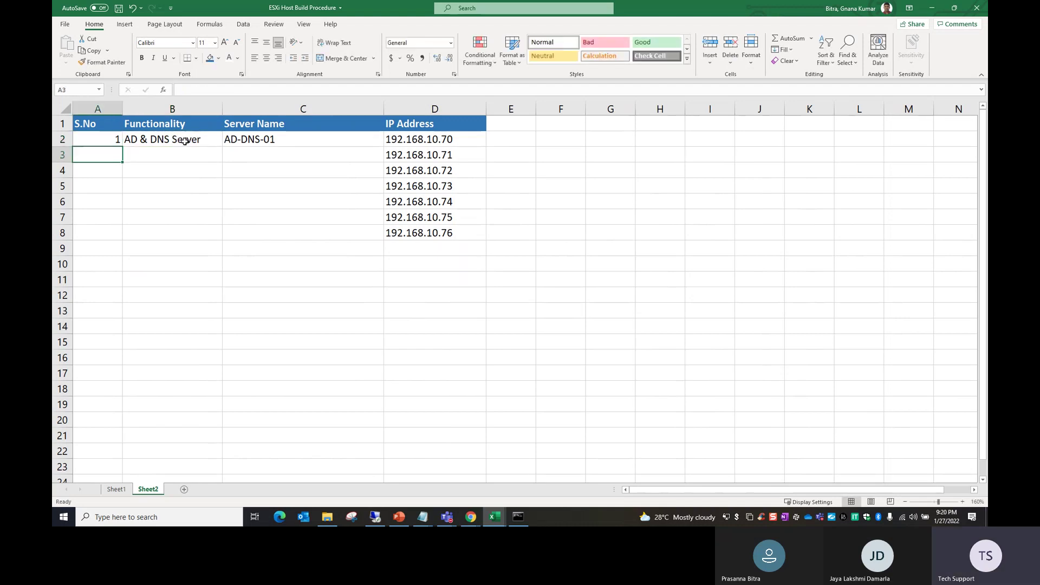
type("2")
key("Tab")
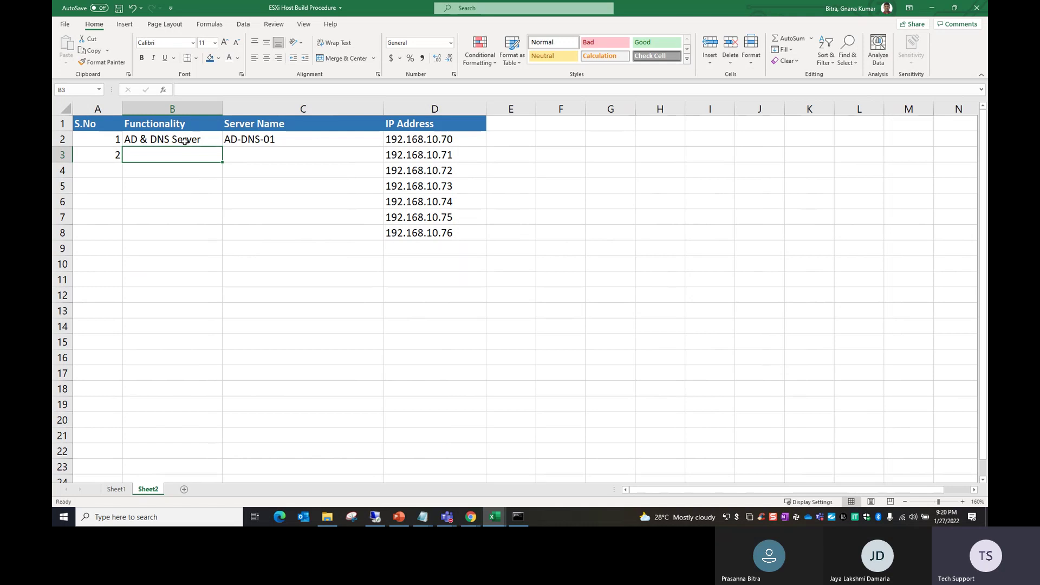
Step: Enter the server name ESXi01 in C3
key("Tab")
type("ad")
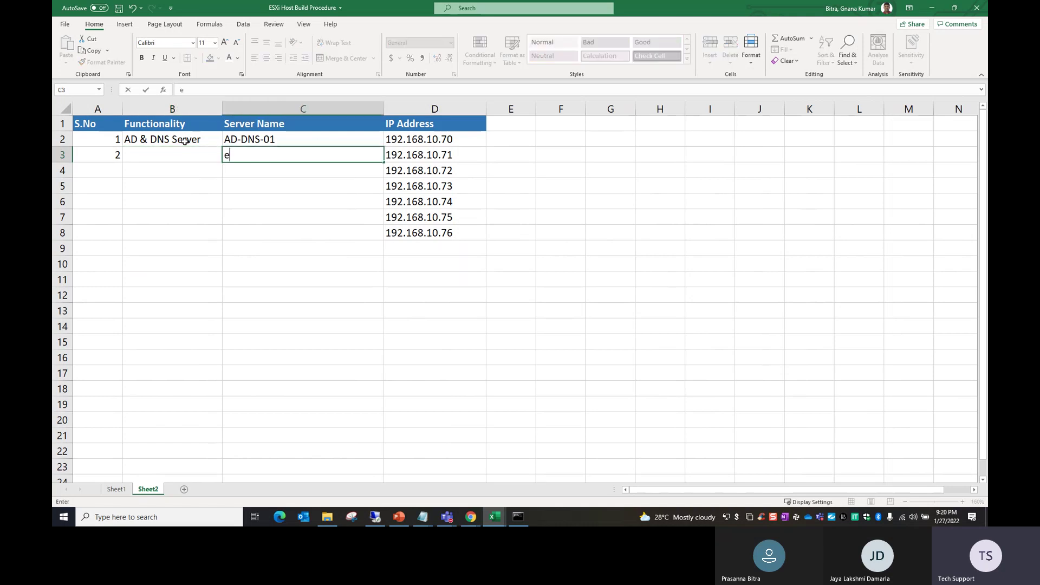
key("BackSpace")
key("BackSpace")
type("ESXi01")
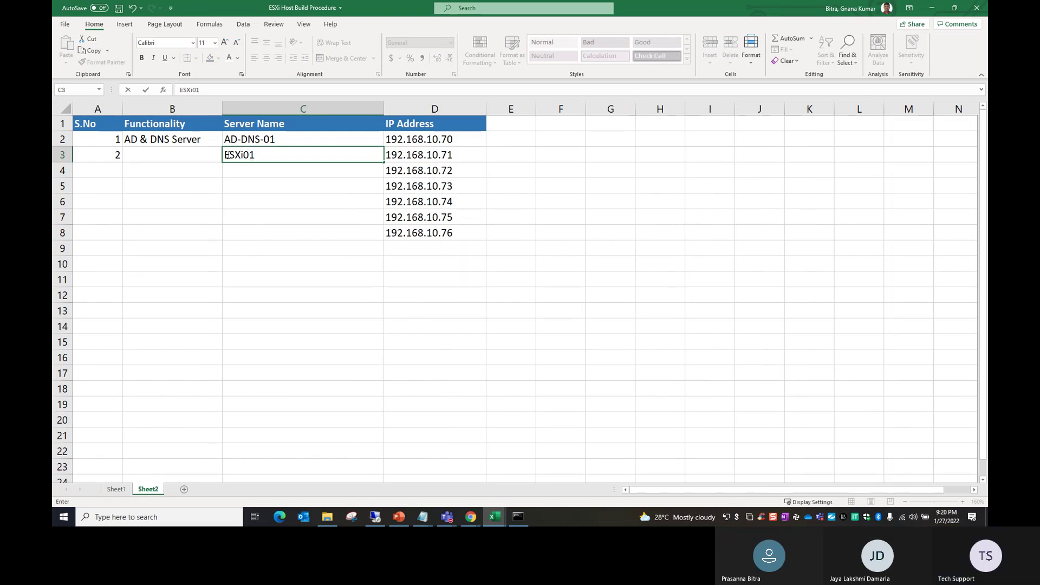
Step: Replace C2's server name with Demolab.com, then start retyping C2 again
double_click(295, 139)
left_click_drag(276, 139, 223, 145)
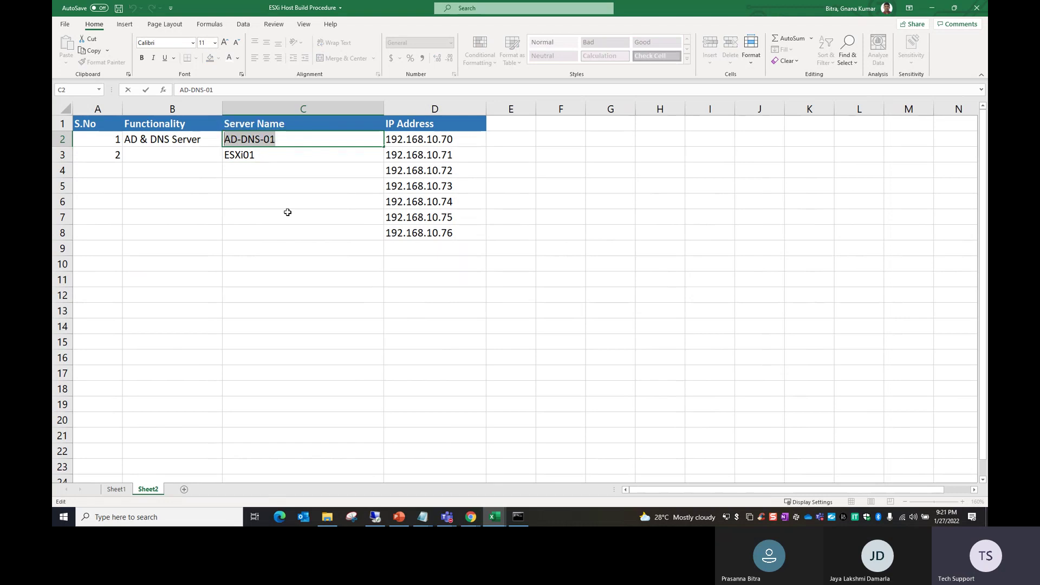
type("Demolab.com")
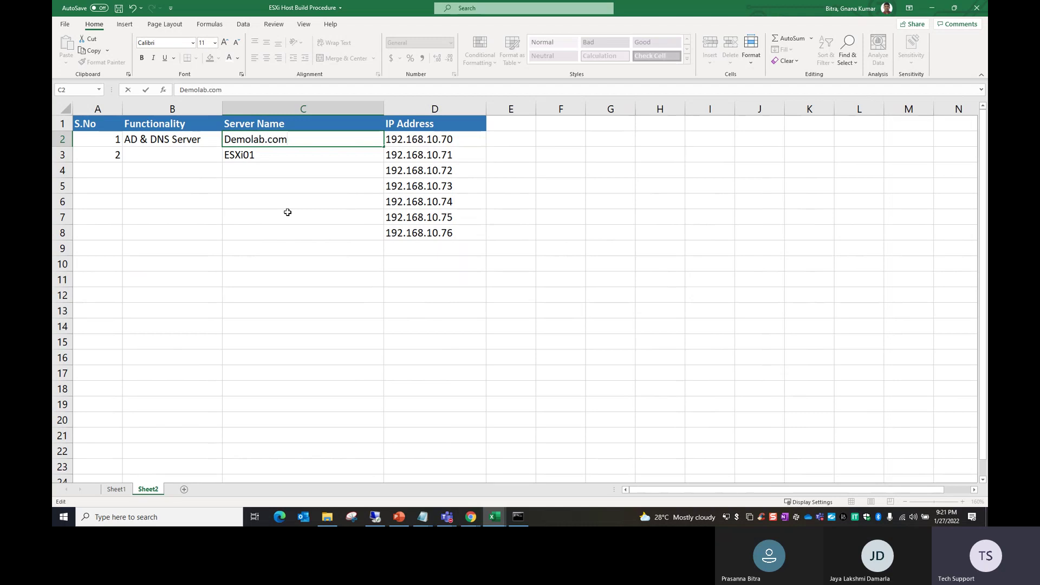
left_click(288, 212)
left_click(313, 149)
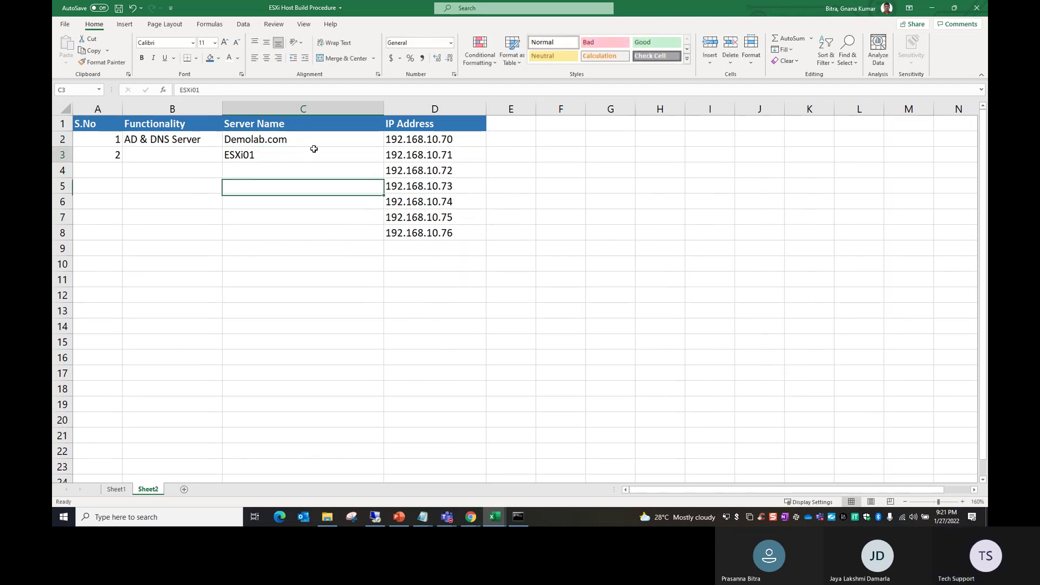
left_click(191, 145)
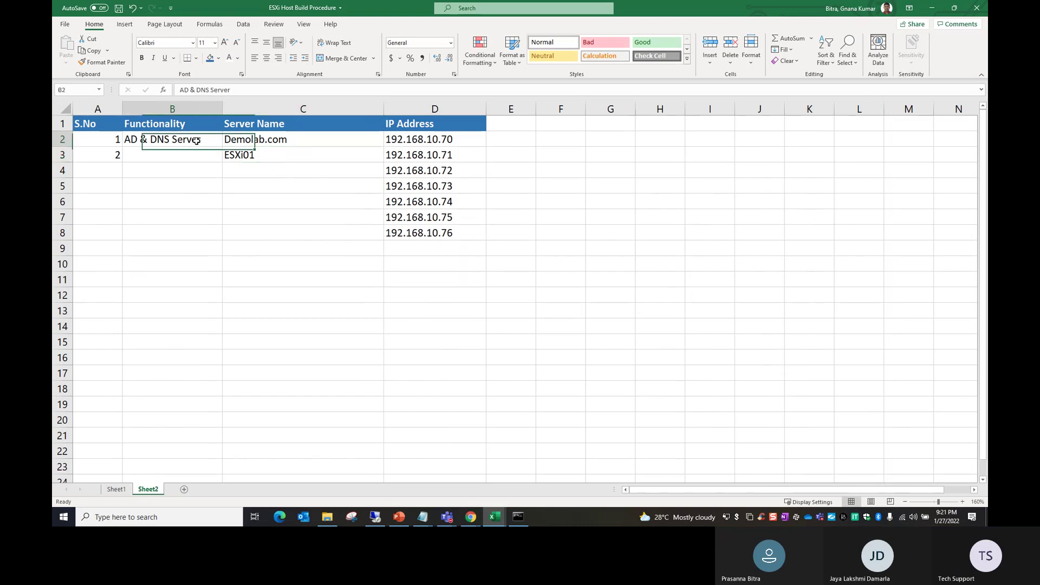
double_click(274, 142)
left_click_drag(284, 139, 223, 140)
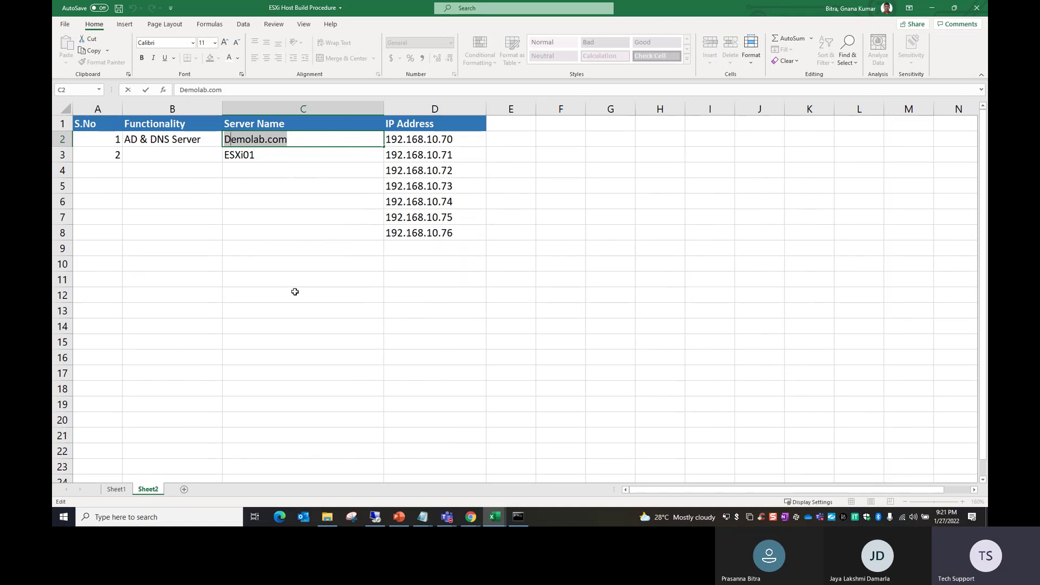
type("A")
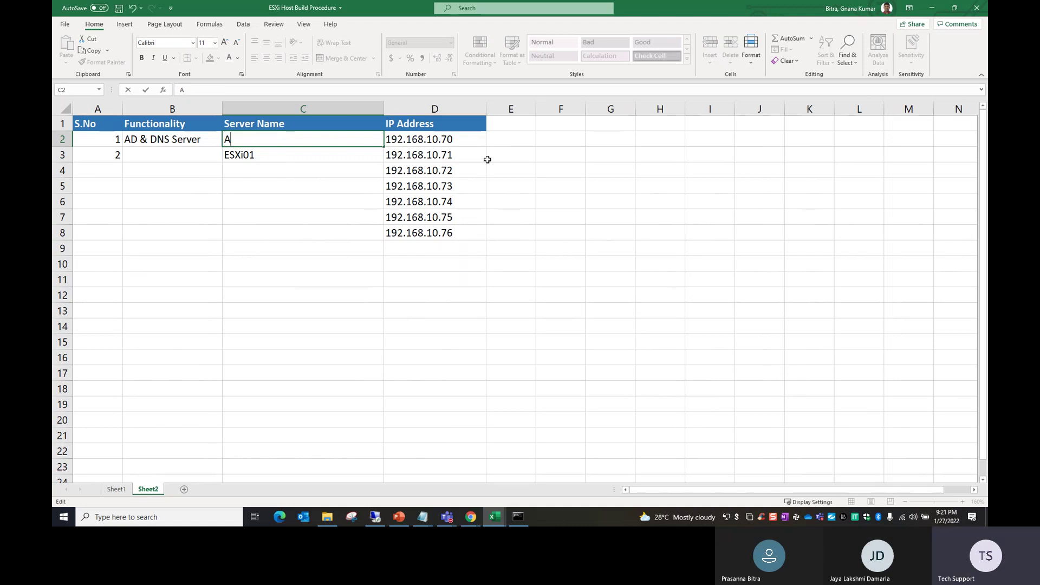
left_click(503, 139)
Step: Add a Remarks heading in E1 with Demolab.com in E2, widening column E to fit
left_click(513, 127)
type("Rem")
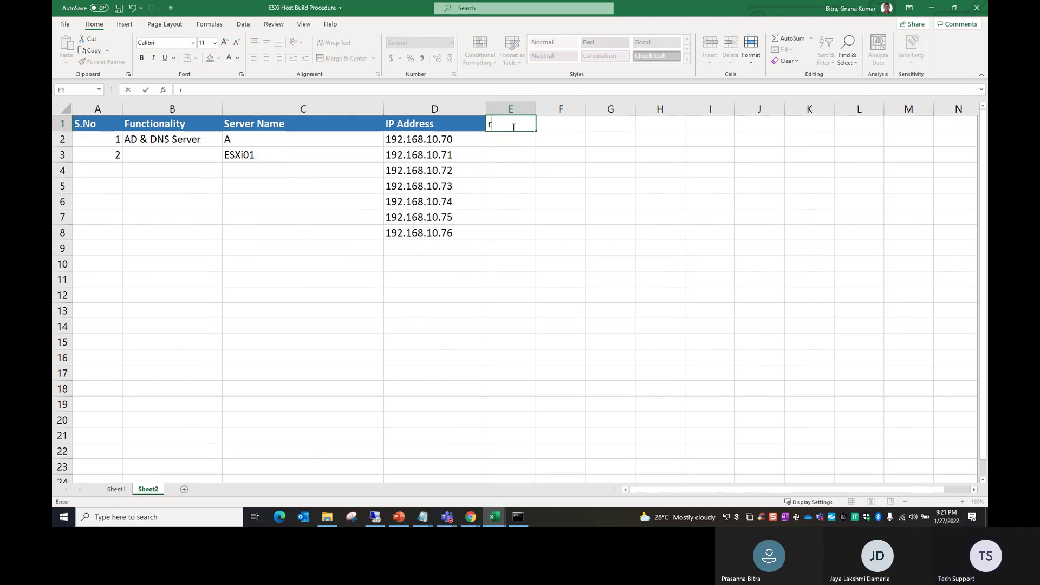
type("a")
key("BackSpace")
key("BackSpace")
type("emarks")
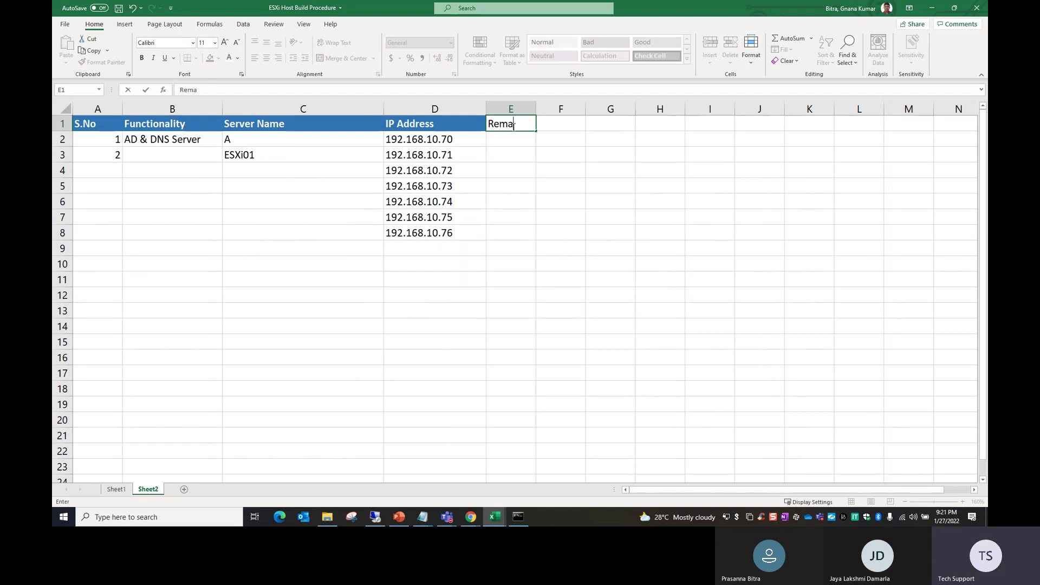
key("Tab")
key("Tab")
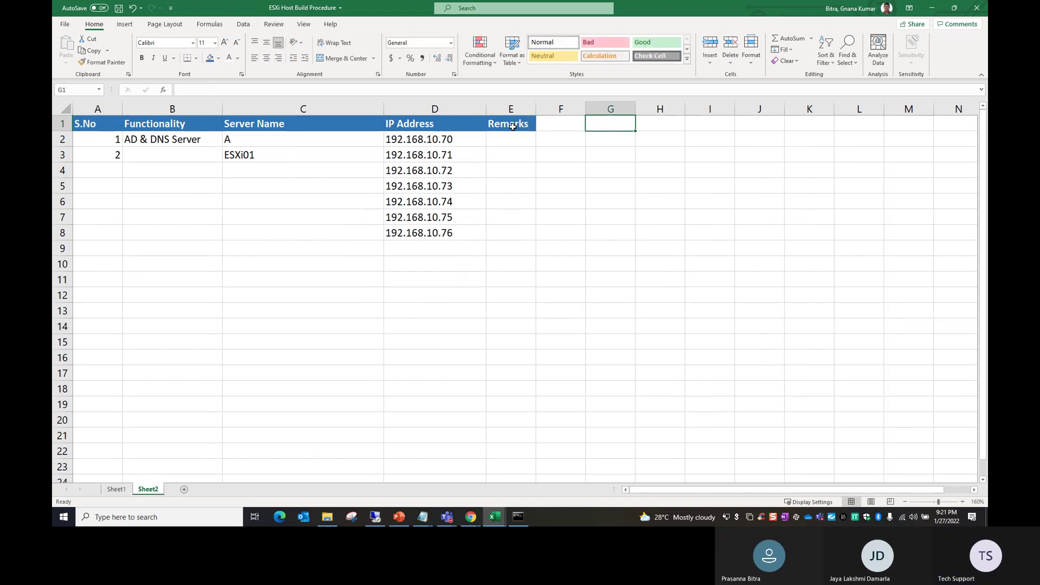
left_click(500, 138)
type("Demolab.com")
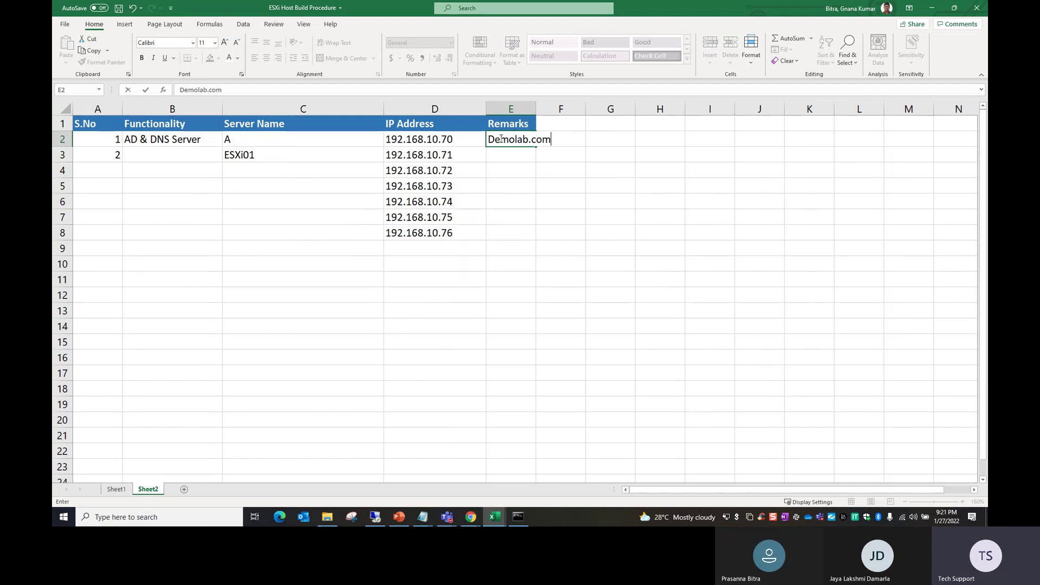
left_click(575, 208)
left_click_drag(536, 108, 564, 109)
left_click(520, 139)
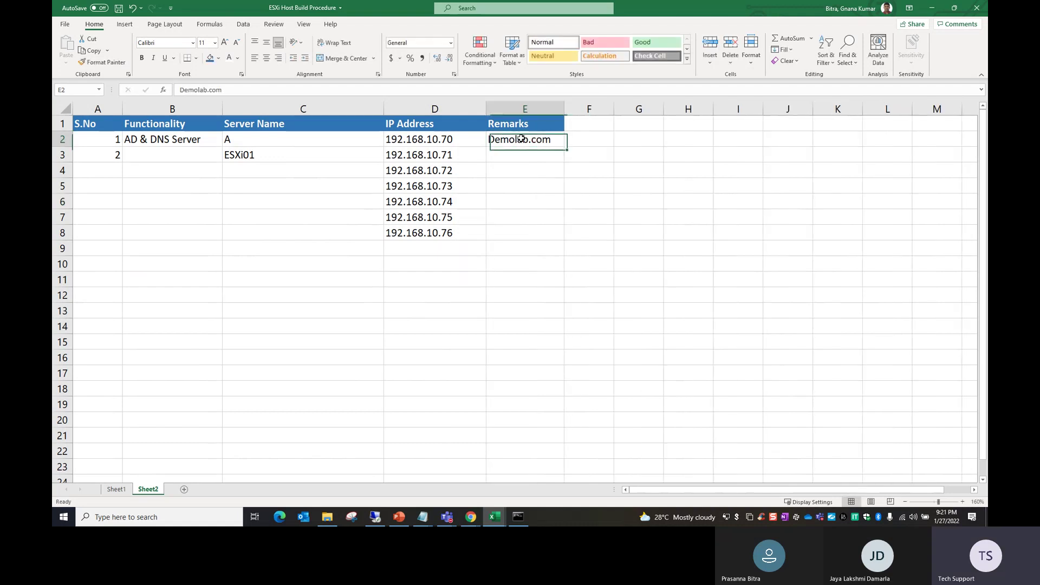
Step: Rename the AD & DNS server in C2 to AD01
double_click(276, 137)
type("D")
key("BackSpace")
type("D")
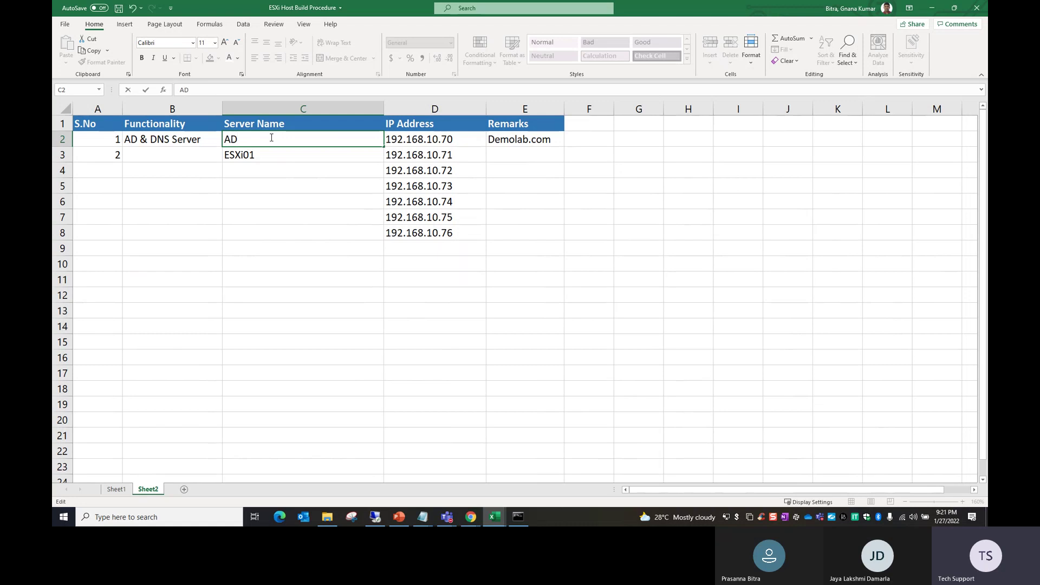
type("01")
left_click(187, 158)
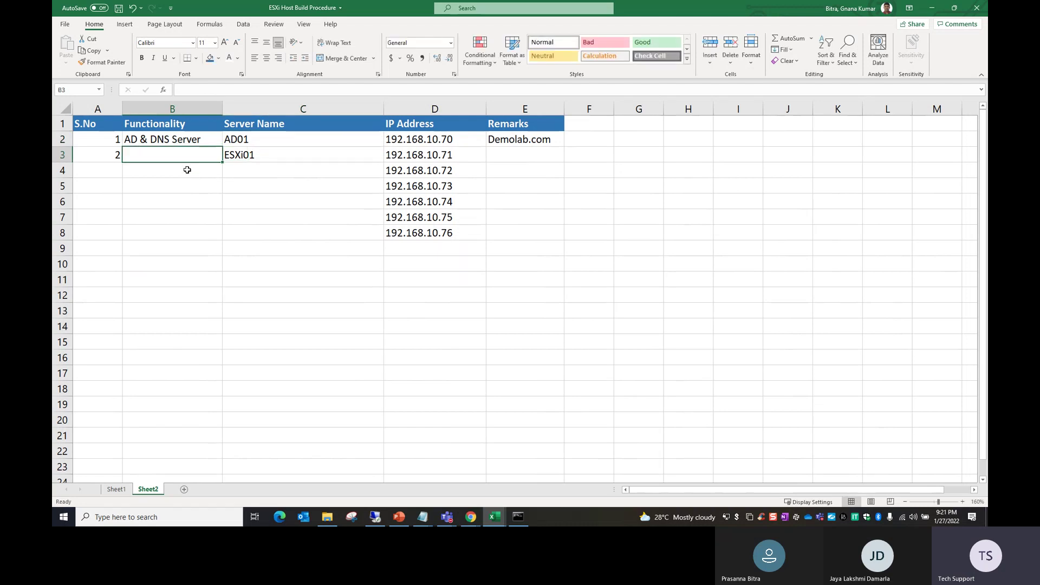
Step: Enter Vmware ESXi Server in B3 and copy it down into B4
type("vm")
key("BackSpace")
key("BackSpace")
type("V")
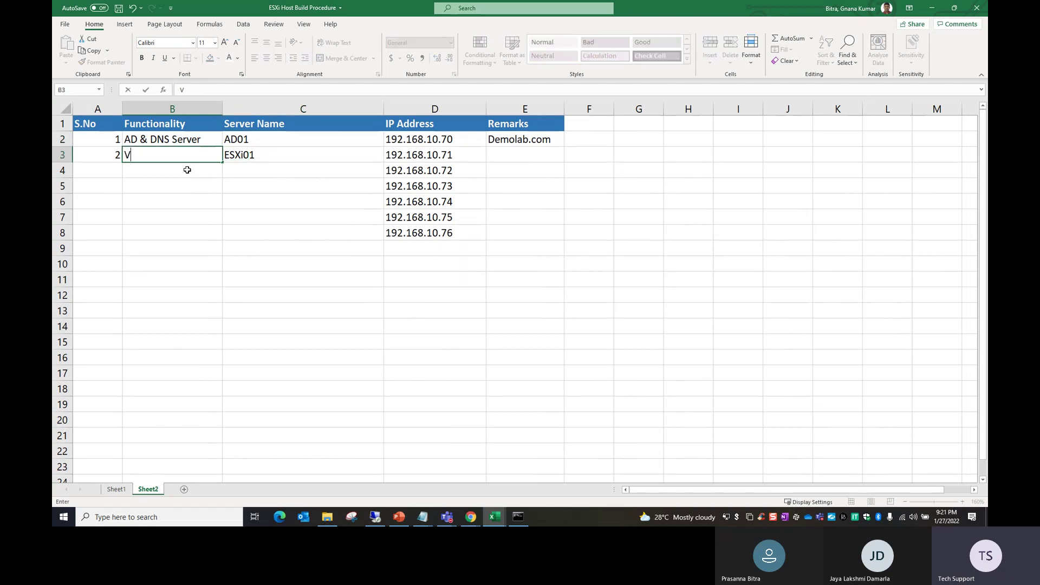
type("mware ESXi Server")
key("Return")
left_click(180, 164)
left_click_drag(179, 165, 179, 186)
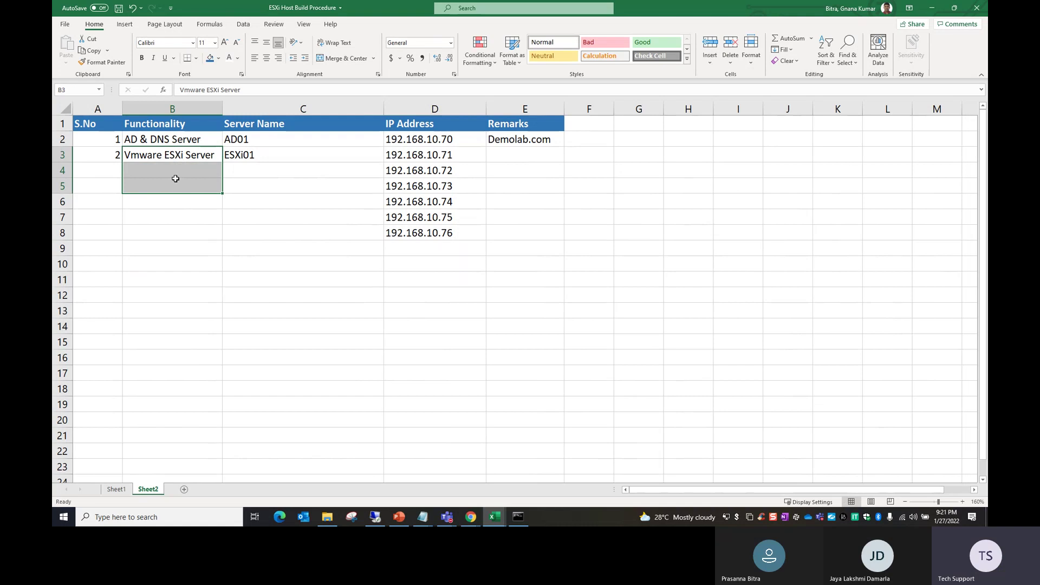
key("ctrl+d")
left_click(187, 186)
key("Delete")
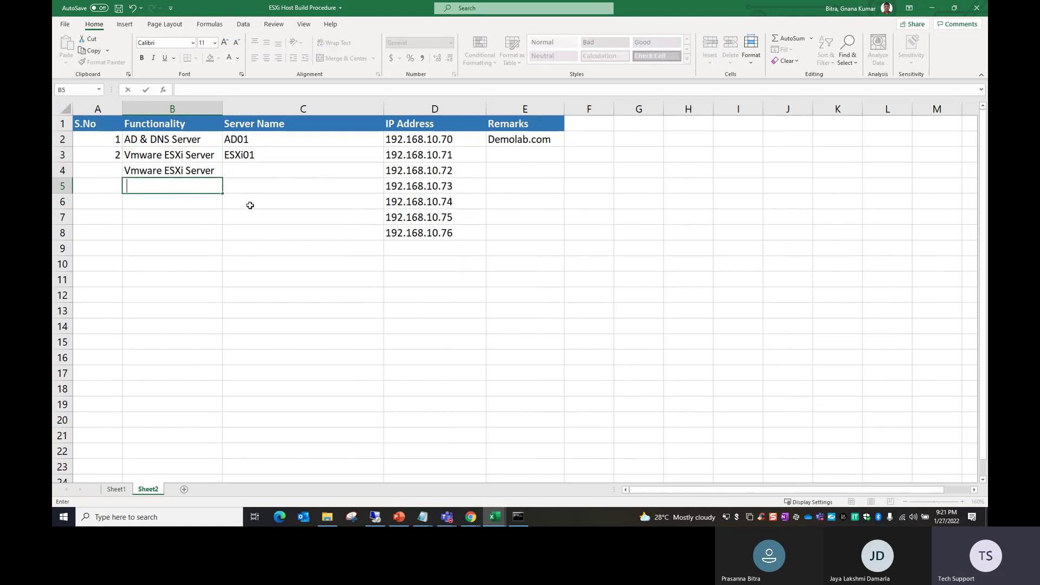
left_click(249, 203)
Step: Fill ESXi02 into C4, extend S.No down to 3, and left-align the serial numbers
left_click(260, 155)
left_click_drag(383, 163, 380, 175)
left_click(337, 267)
left_click(104, 150)
left_click(107, 146)
left_click_drag(106, 145, 120, 178)
left_click(254, 58)
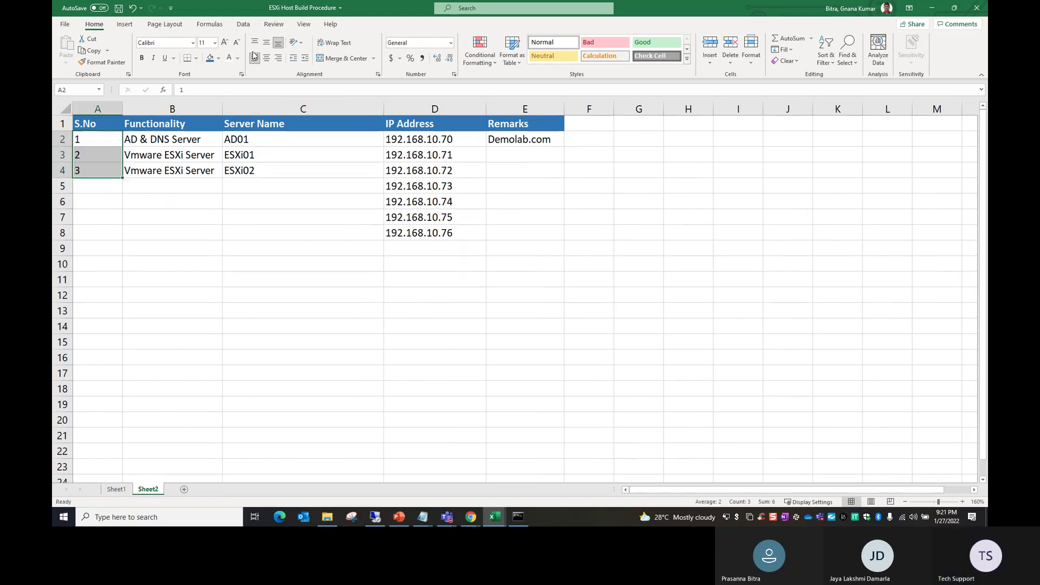
left_click(277, 234)
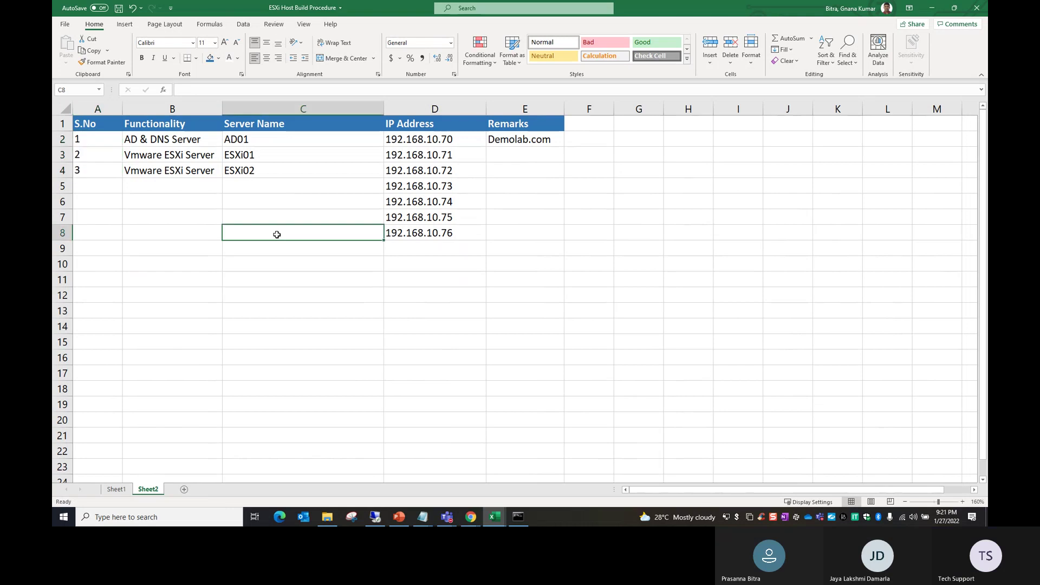
Step: Auto-fit and fine-tune the Server Name column C width
double_click(384, 106)
left_click_drag(250, 140, 253, 170)
left_click_drag(298, 109, 303, 109)
double_click(226, 139)
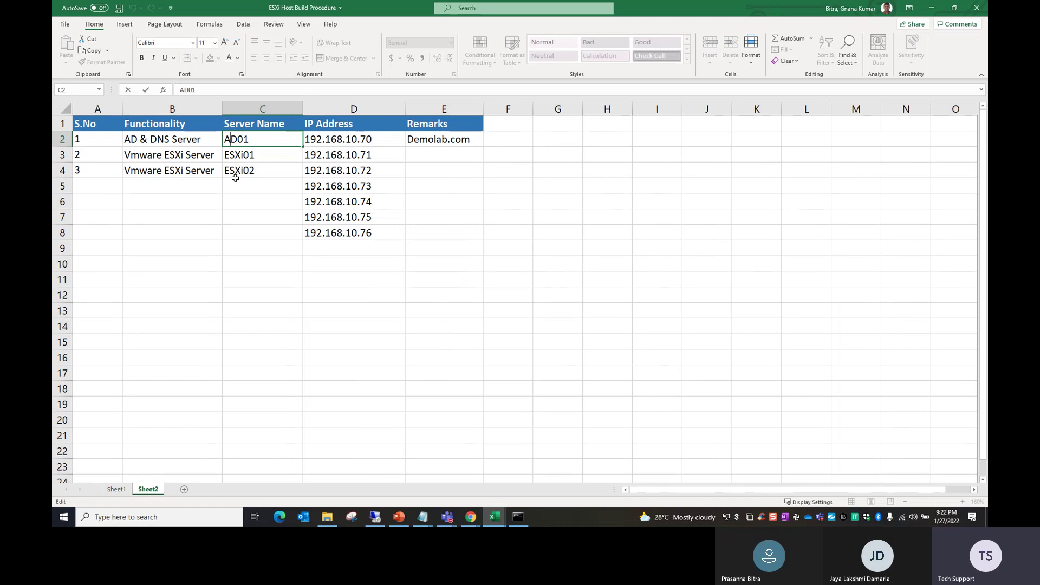
Step: Fill the Demolab.com cell E2 with a peach colour
left_click(260, 213)
left_click_drag(254, 142, 239, 166)
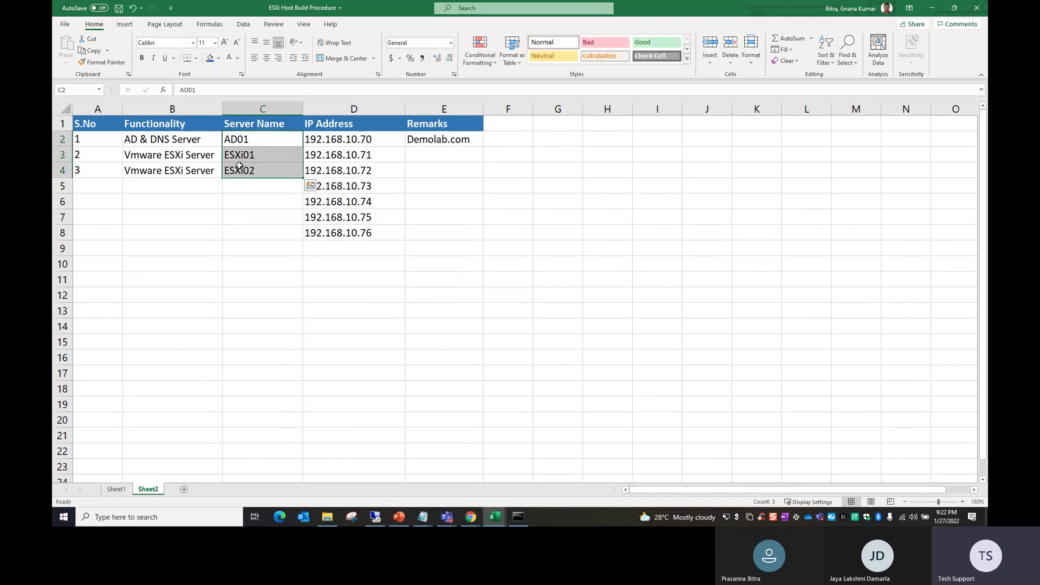
left_click(423, 160)
left_click(423, 144)
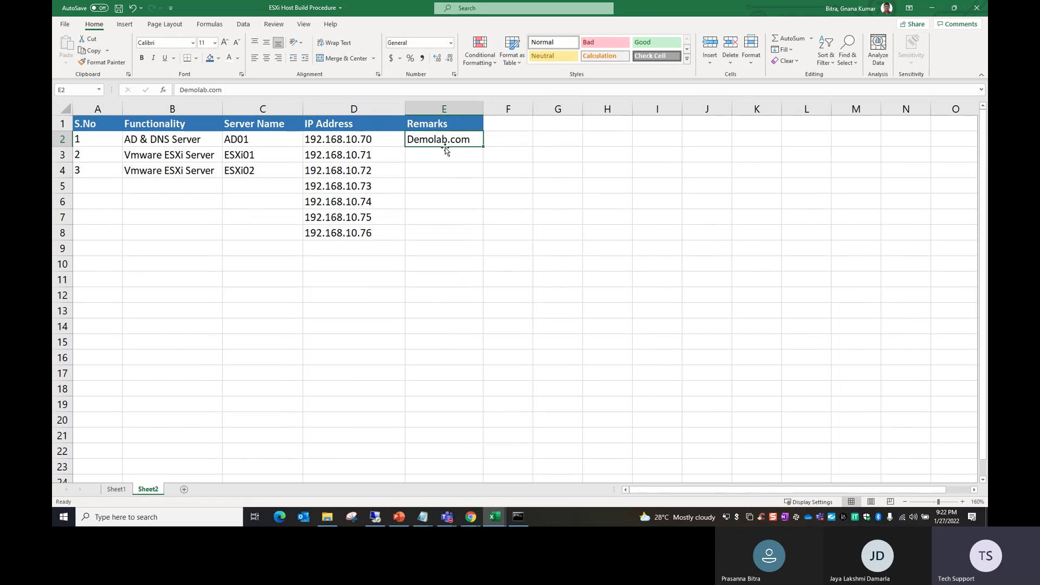
left_click(220, 59)
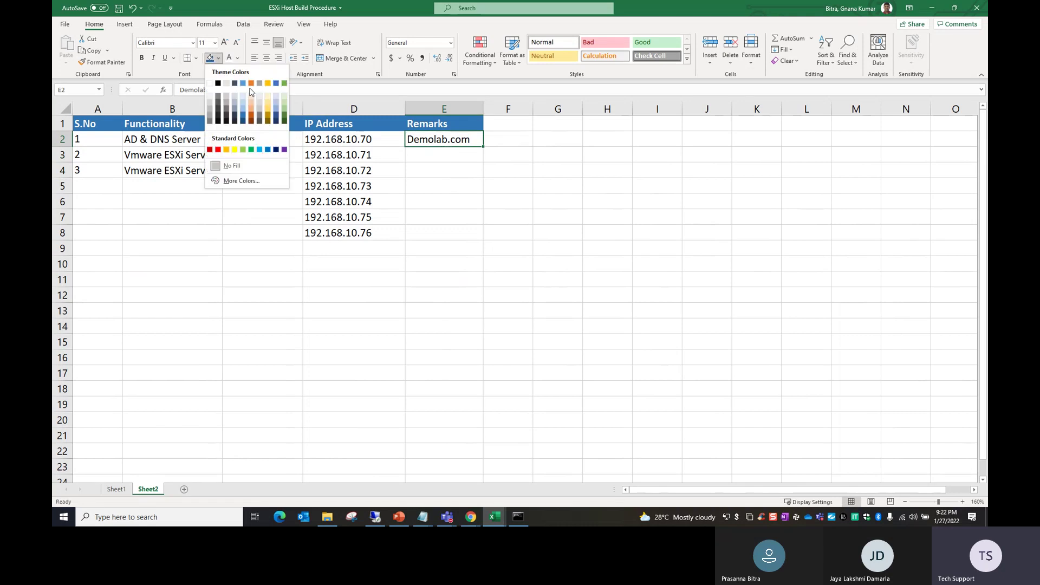
left_click(265, 111)
left_click(414, 250)
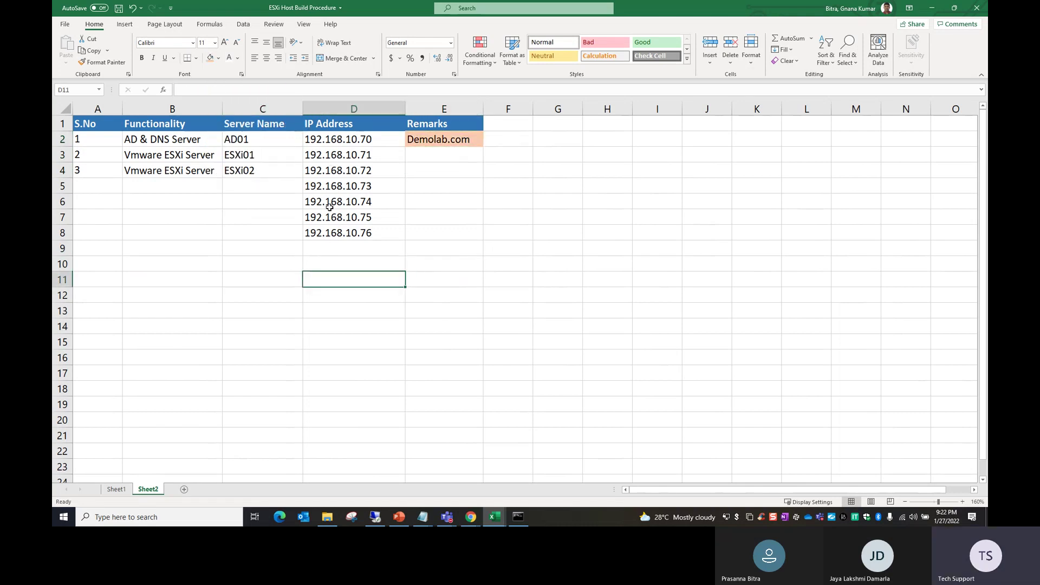
left_click_drag(340, 186, 348, 233)
left_click(446, 195)
left_click(382, 141)
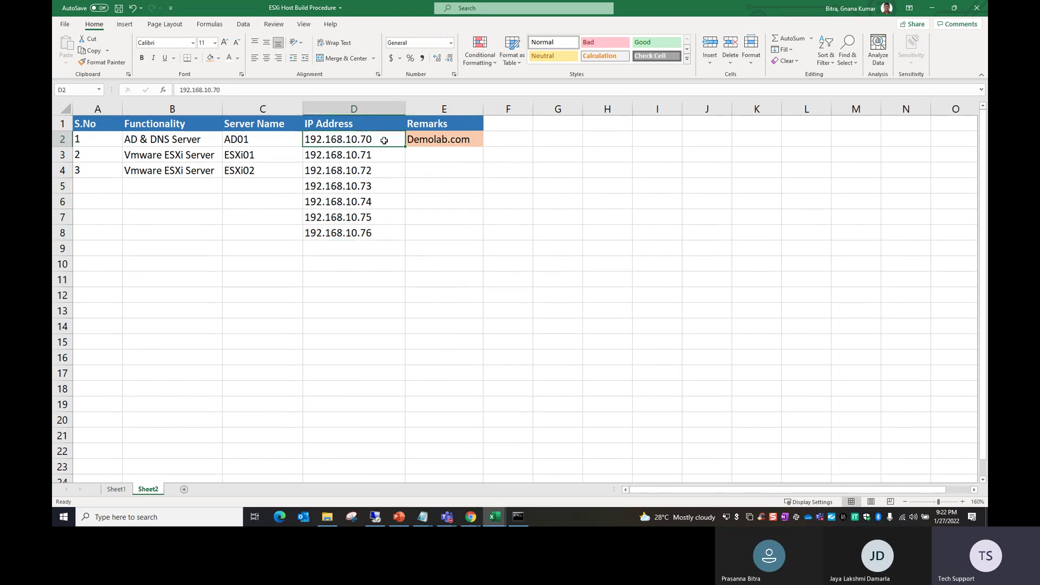
Step: Create a 'Subnext Mask' heading in G1 and move that column in front of Remarks
left_click(516, 126)
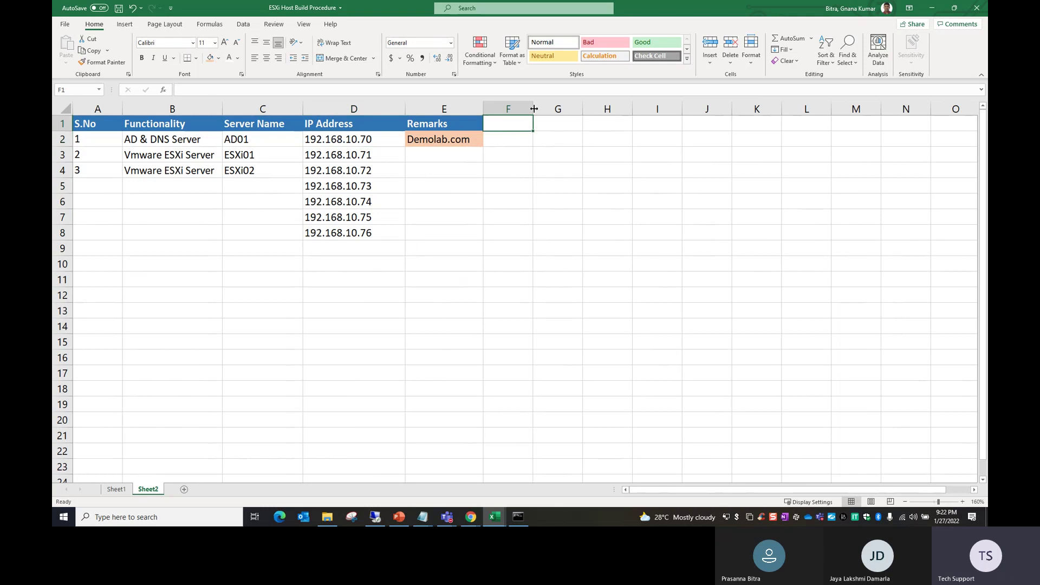
left_click(548, 123)
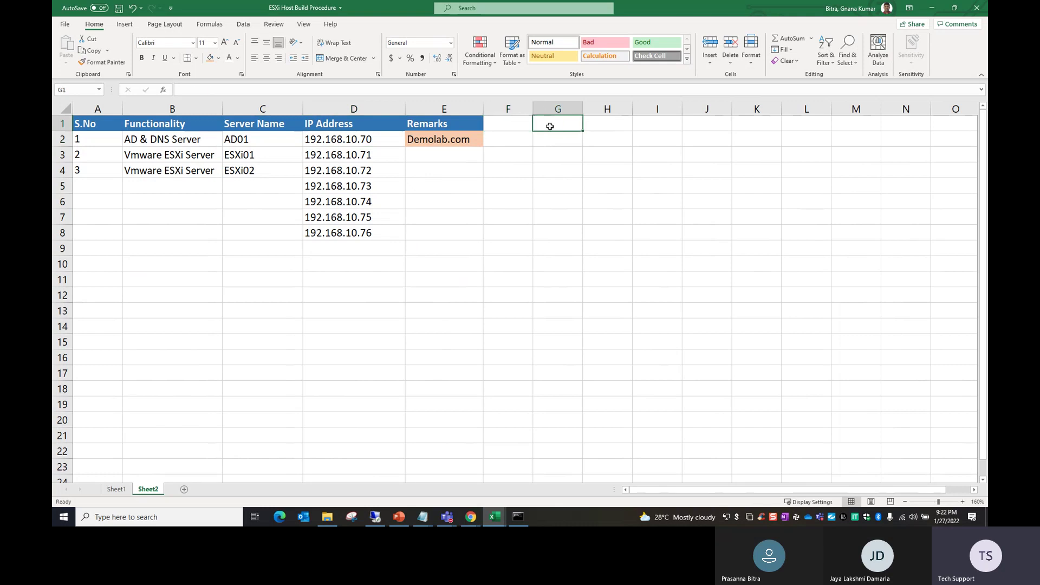
type("Sub")
type("next Mask")
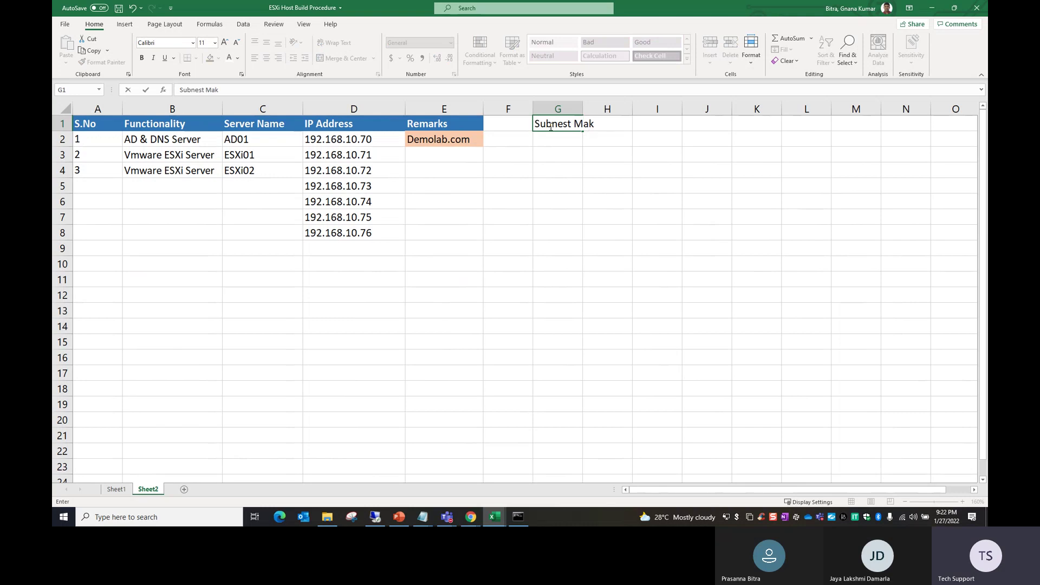
key("Tab")
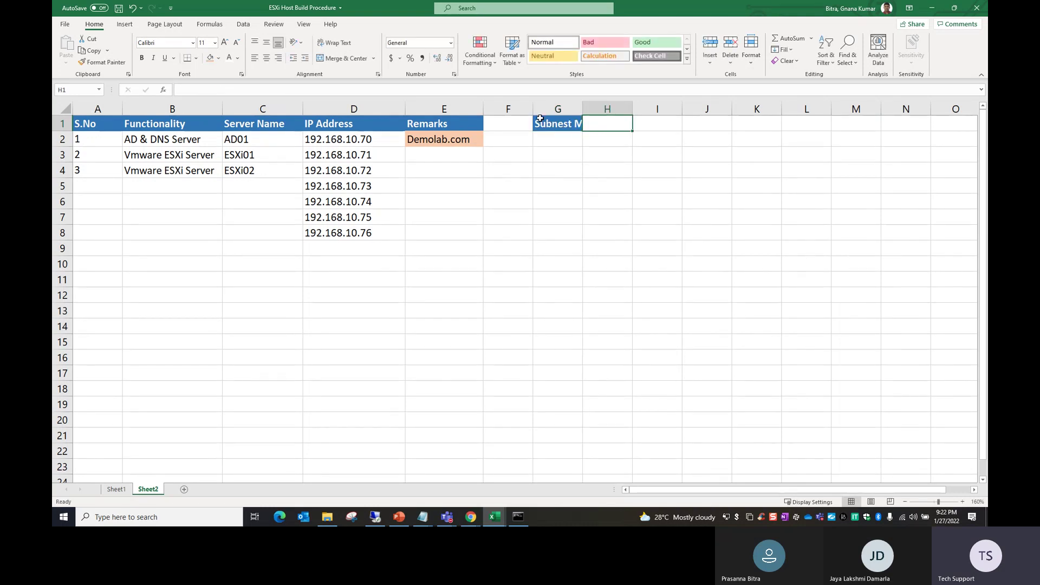
left_click(558, 110)
right_click(558, 111)
left_click(576, 119)
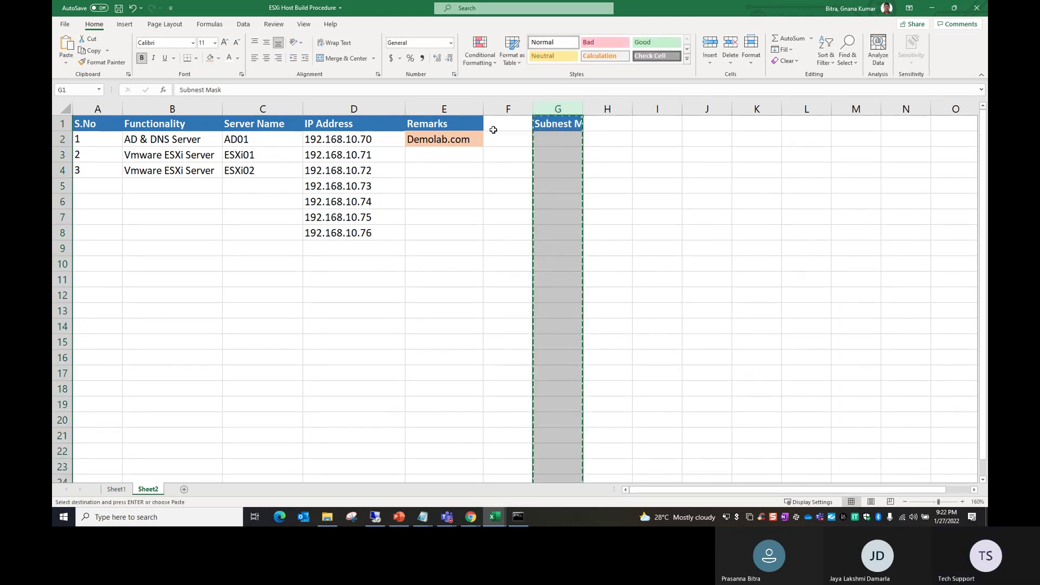
left_click(444, 109)
right_click(451, 111)
left_click(490, 191)
left_click(448, 183)
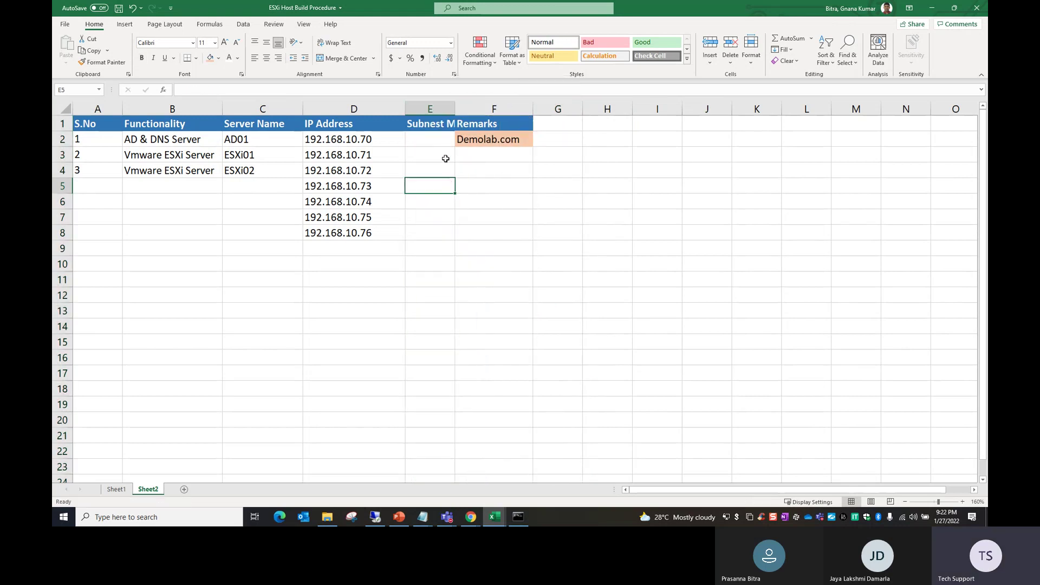
Step: Enter 255.255.255.0 in E2 and fill the masks down to E4
left_click(446, 139)
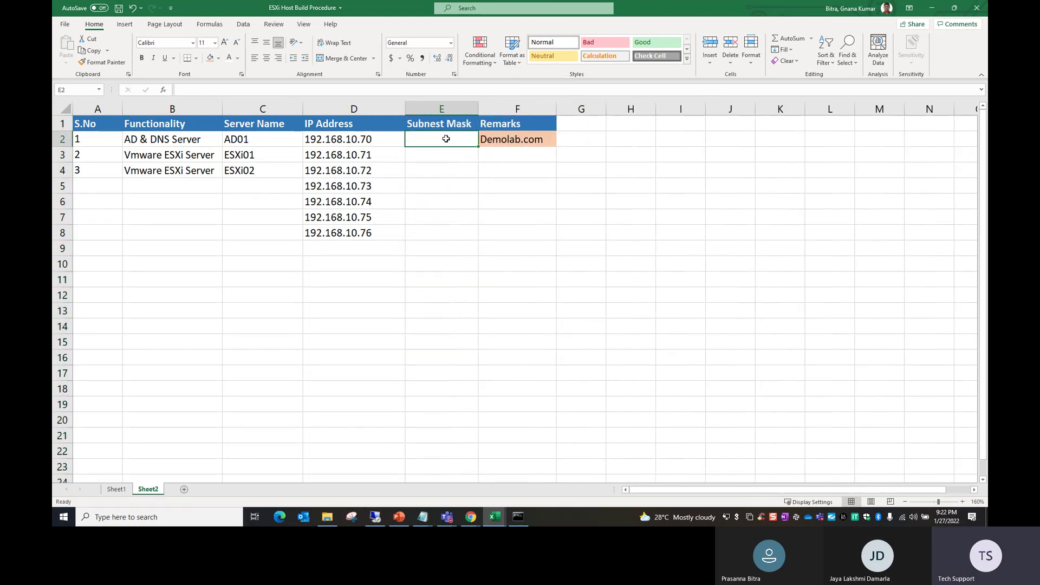
type("255.255.255.0")
left_click(457, 182)
left_click(441, 139)
left_click_drag(479, 147, 483, 176)
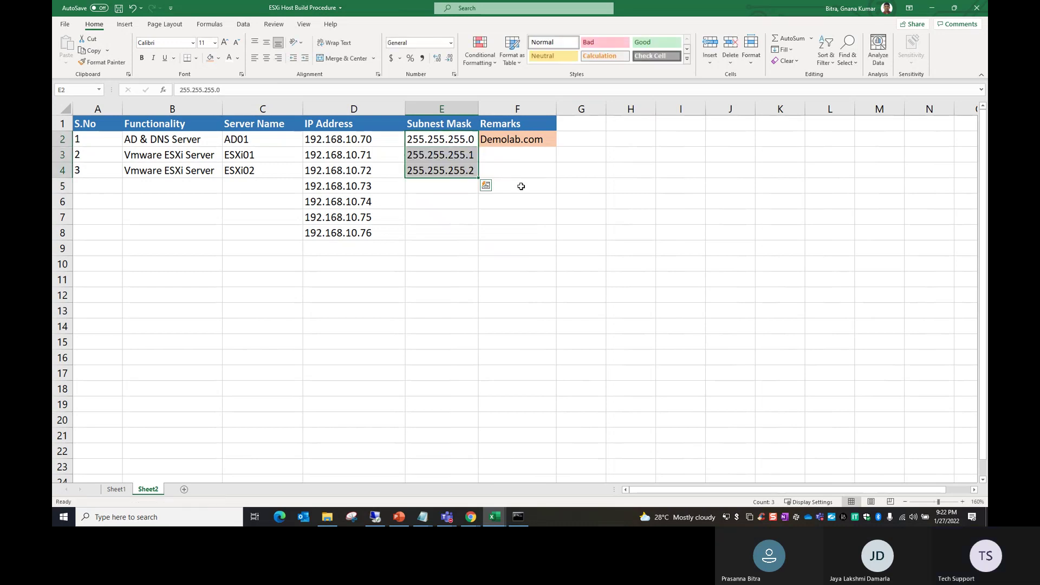
Step: Insert a blank column before Remarks
left_click(510, 109)
right_click(509, 114)
left_click(549, 196)
left_click(549, 200)
left_click(505, 123)
Step: Add a Default Gateway heading in F1, auto-fit it, and enter 192.168.10.1 in F2
type("De")
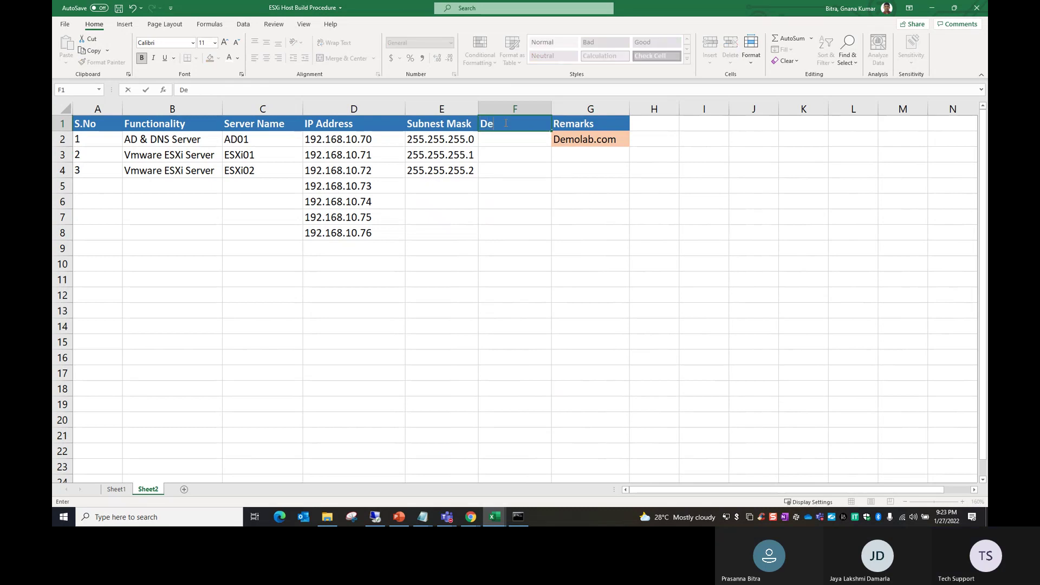
type("fault Gateway")
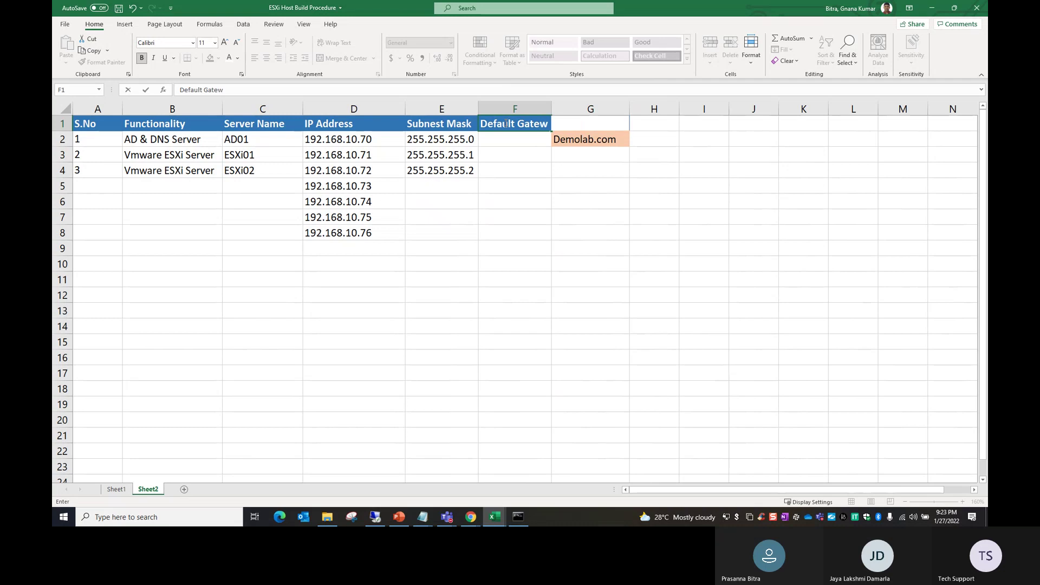
left_click(618, 264)
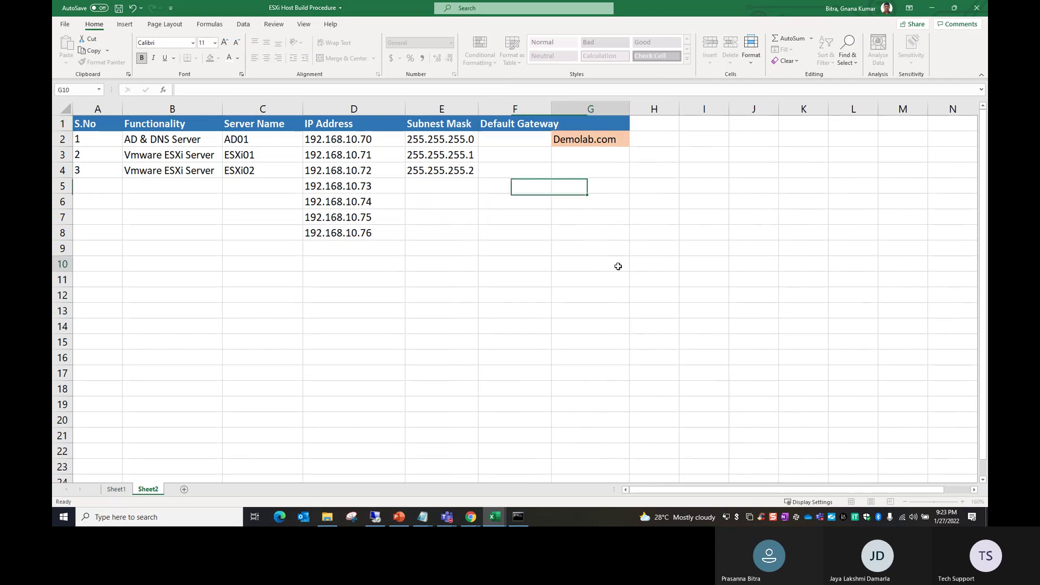
double_click(551, 116)
left_click(536, 140)
type("1092")
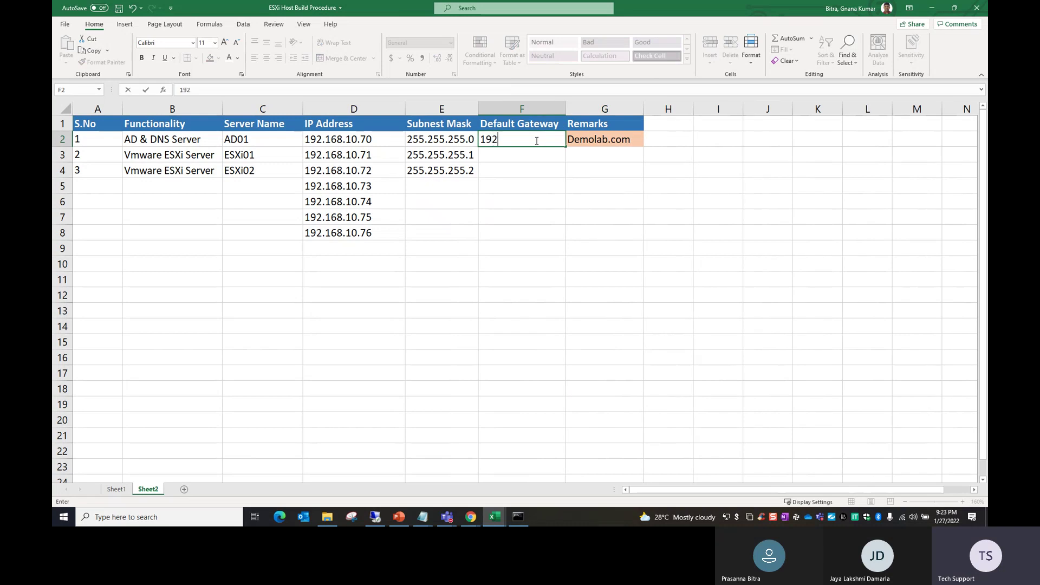
type(".168.10.1")
left_click(525, 172)
Step: Fill gateways 192.168.10.2 and 192.168.10.3 down to F4, then bring Command Prompt forward
left_click(531, 140)
left_click_drag(566, 147, 566, 177)
left_click(574, 264)
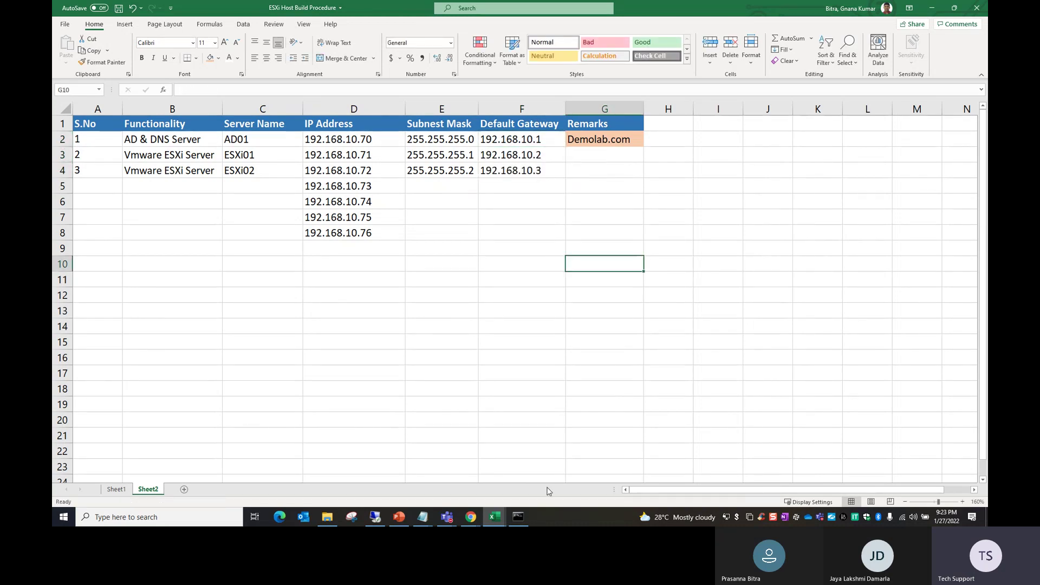
left_click(517, 517)
key("Escape")
Step: Clear the console and run ipconfig to list adapter settings
type("cls")
key("Return")
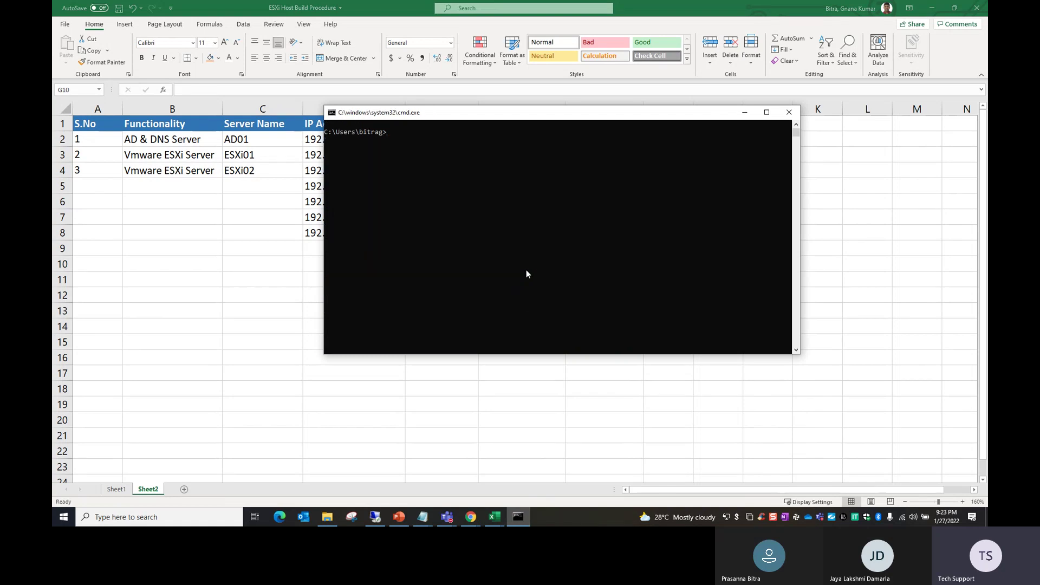
type("ipconfig")
key("Return")
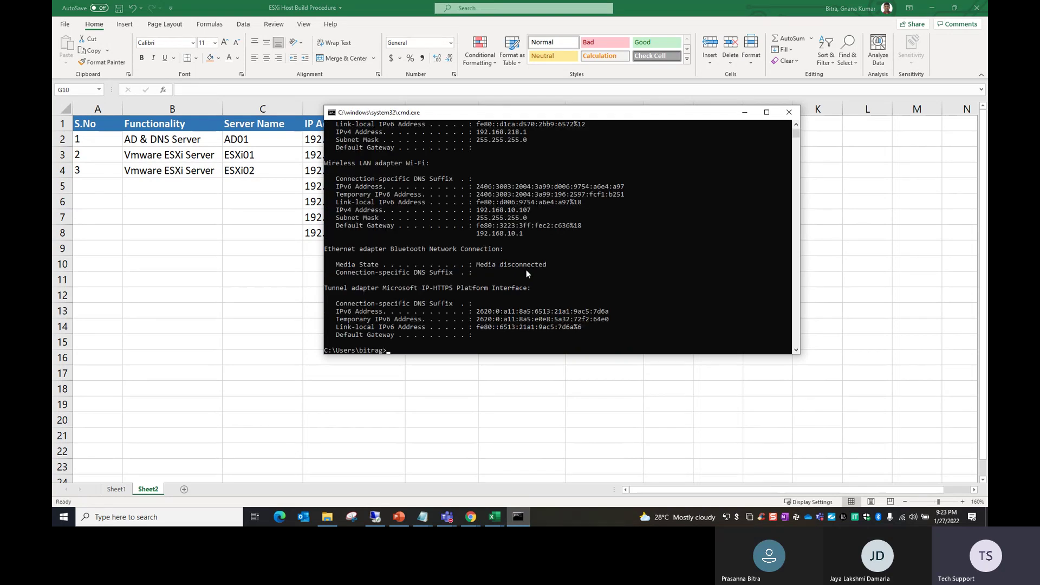
Step: Highlight the Wi-Fi IPv4 address, subnet mask 255.255.255.0 and gateway 192.168.10.1
left_click_drag(477, 209, 513, 213)
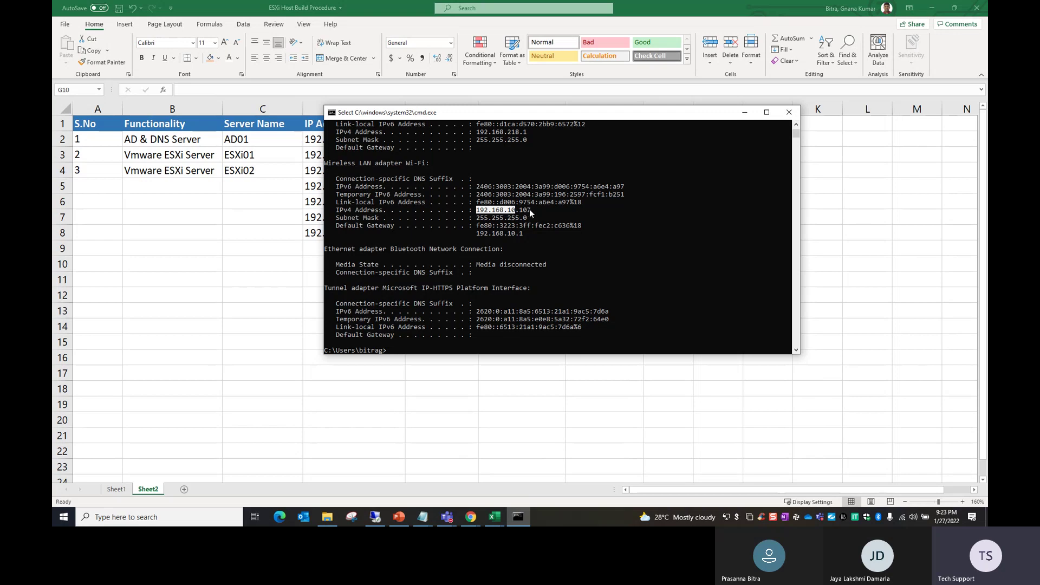
left_click_drag(530, 213, 521, 214)
left_click_drag(486, 119, 665, 88)
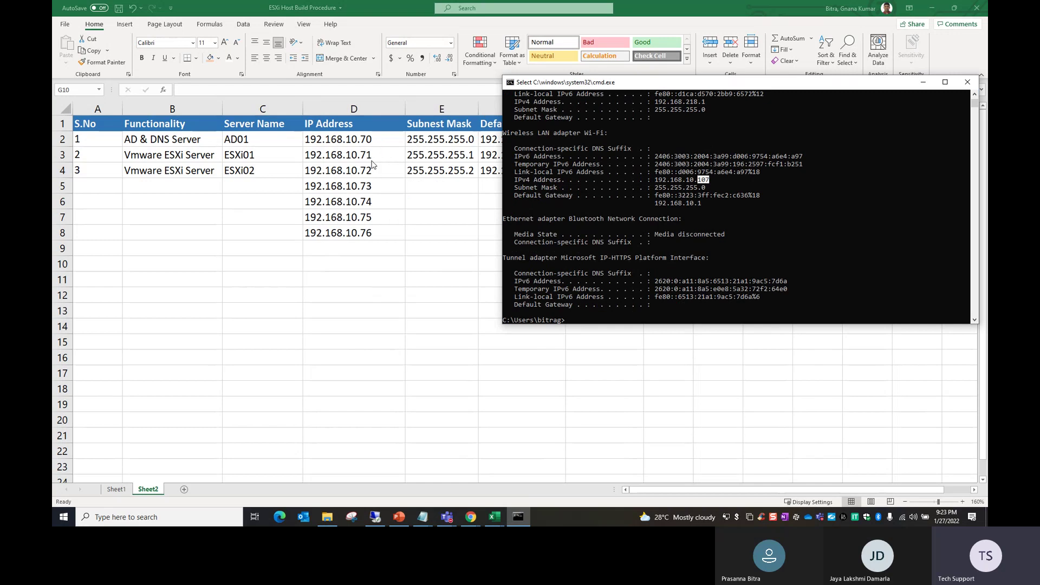
left_click_drag(654, 187, 670, 189)
left_click_drag(655, 203, 701, 206)
Step: Back in Excel, fill 255.255.255.0 down E2:E4 with Ctrl+D and save with Ctrl+S
key("alt+Tab")
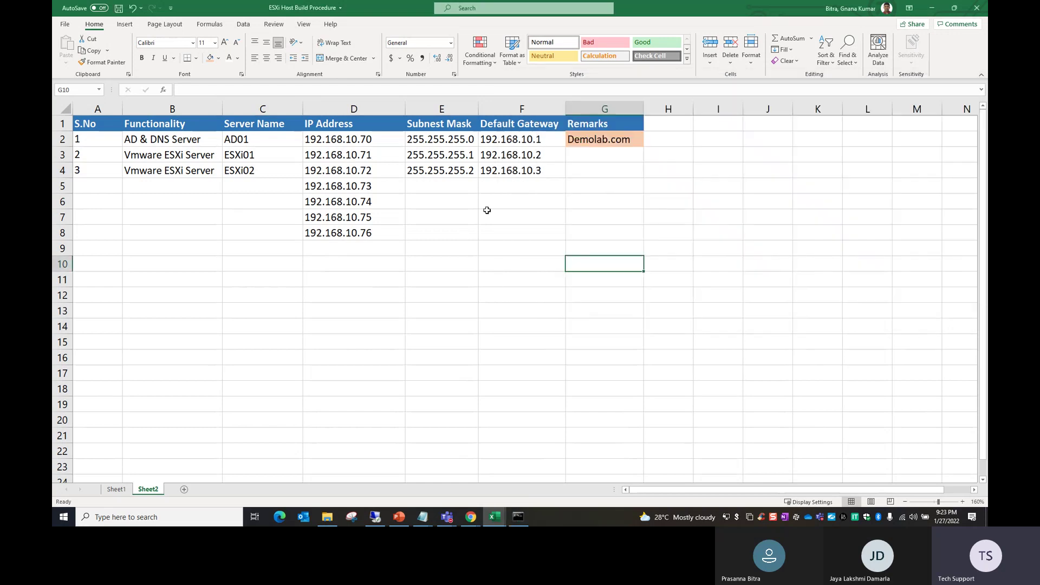
left_click_drag(457, 143, 515, 173)
left_click(498, 283)
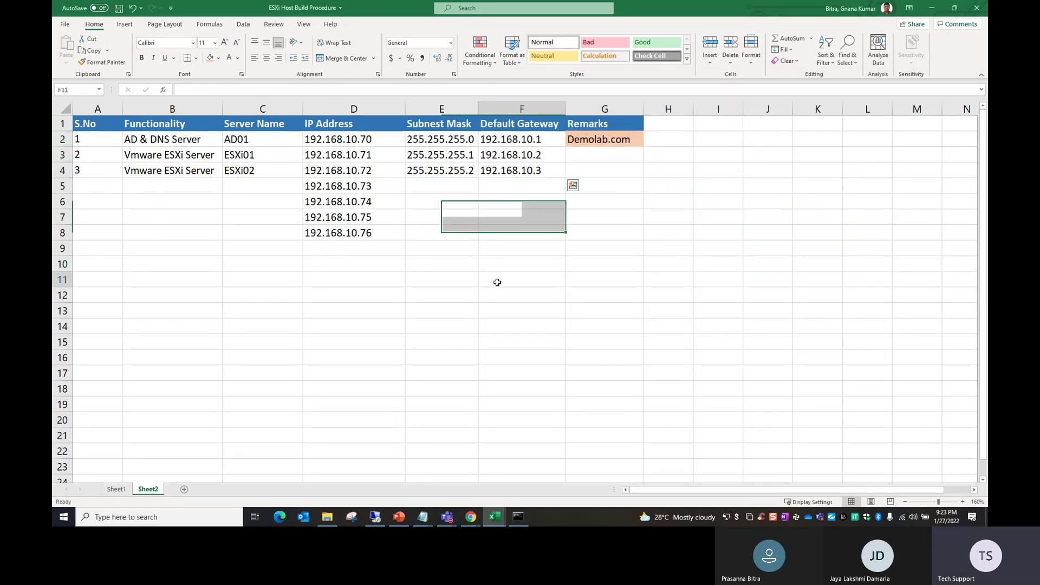
left_click(459, 141)
left_click(456, 216)
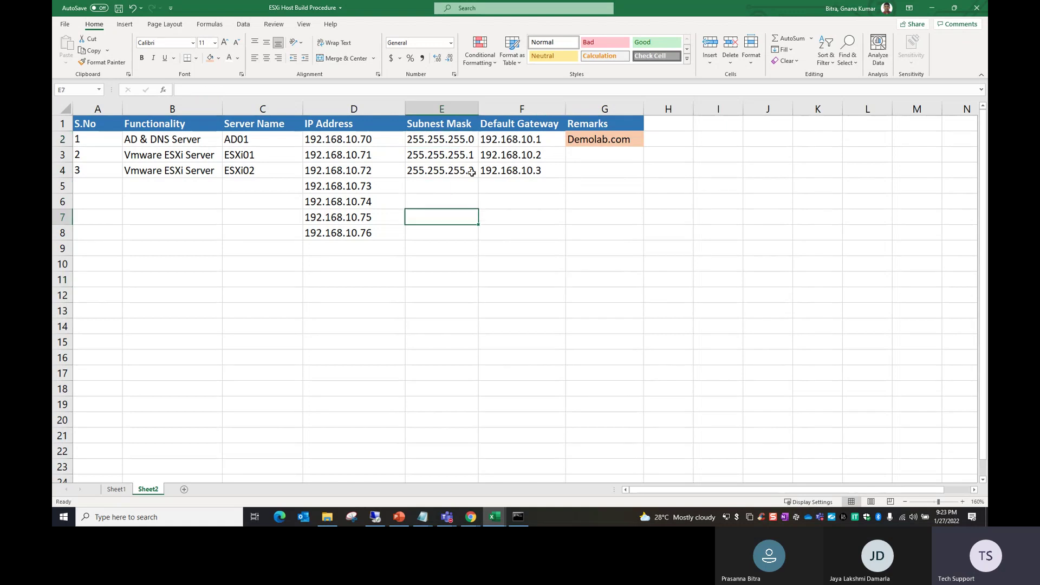
left_click_drag(447, 140, 442, 173)
key("ctrl+d")
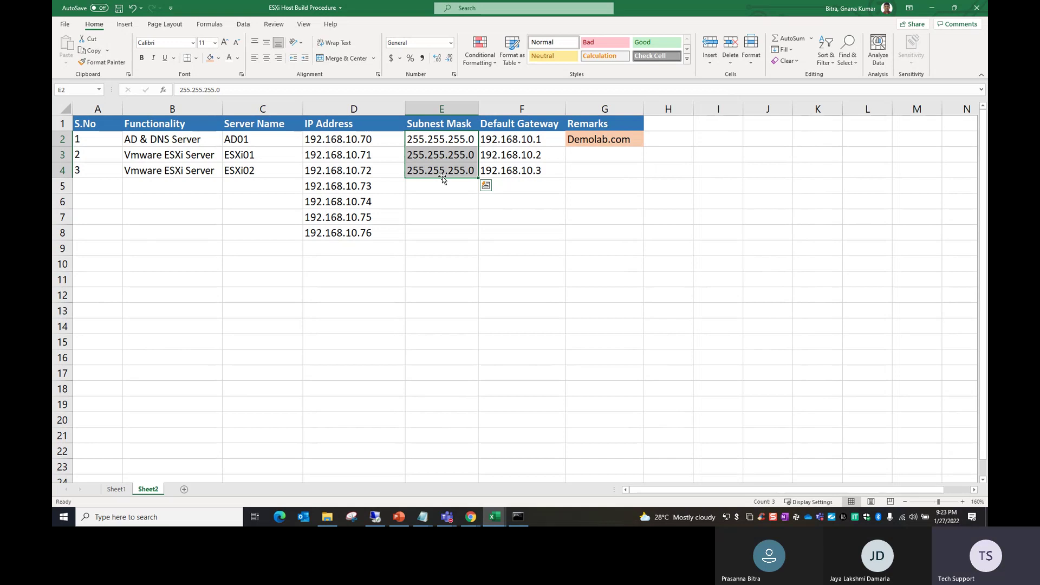
left_click(446, 213)
key("ctrl+s")
left_click(467, 288)
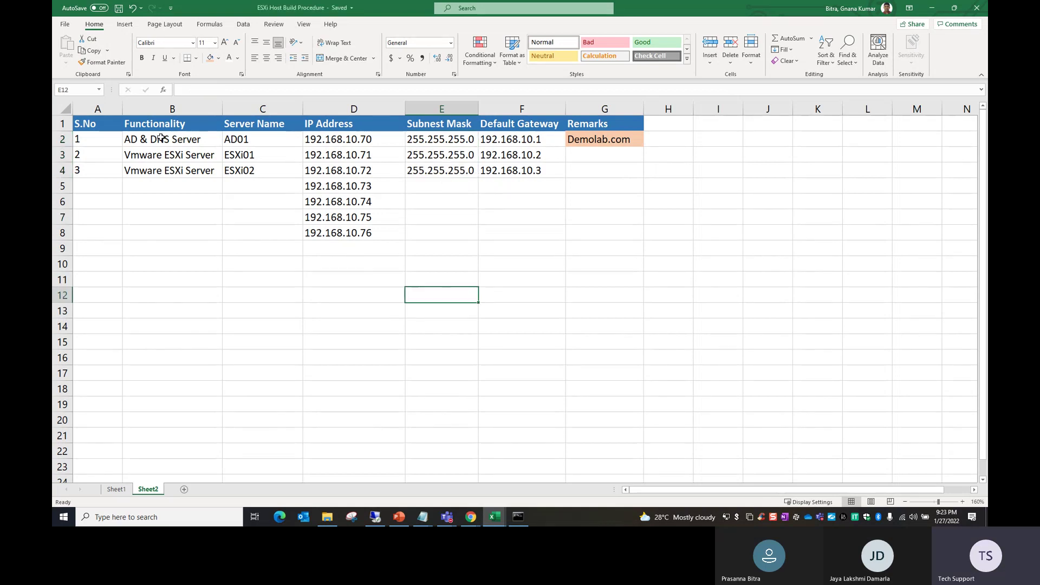
Step: Convert the inventory range A1:G9 into an Excel table
left_click_drag(102, 127, 615, 245)
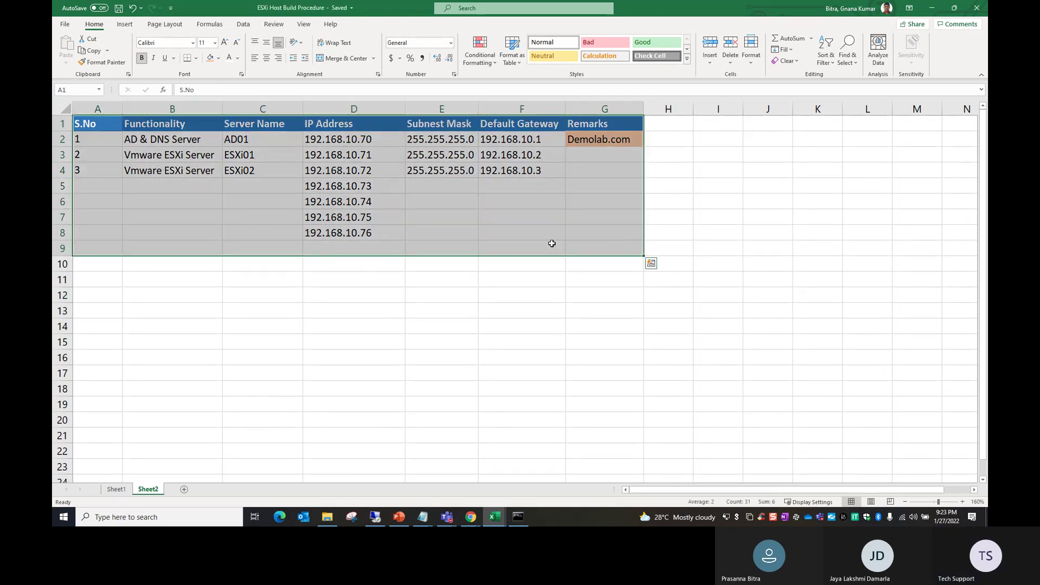
left_click(124, 25)
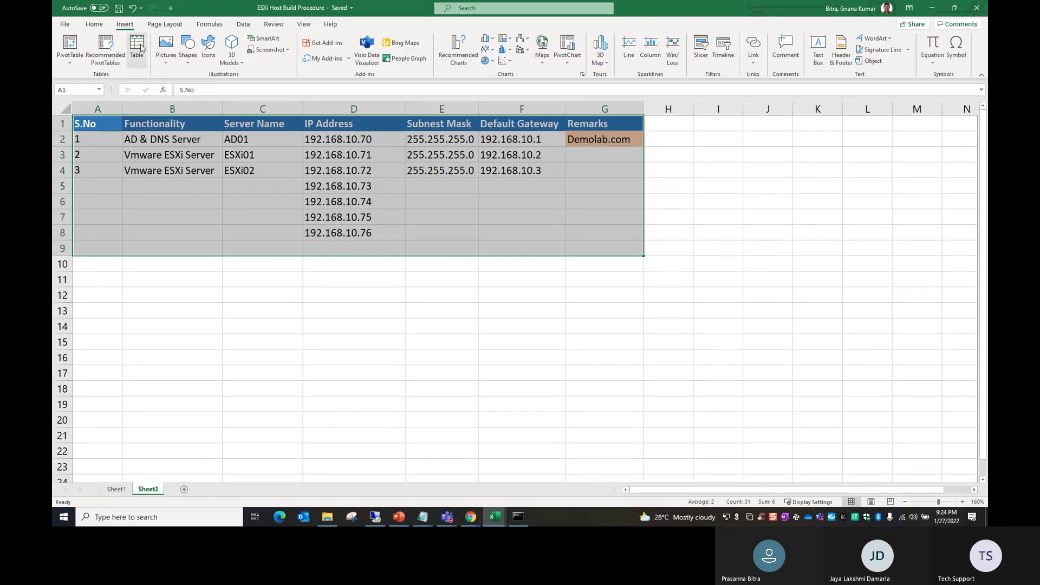
left_click(136, 47)
key("Return")
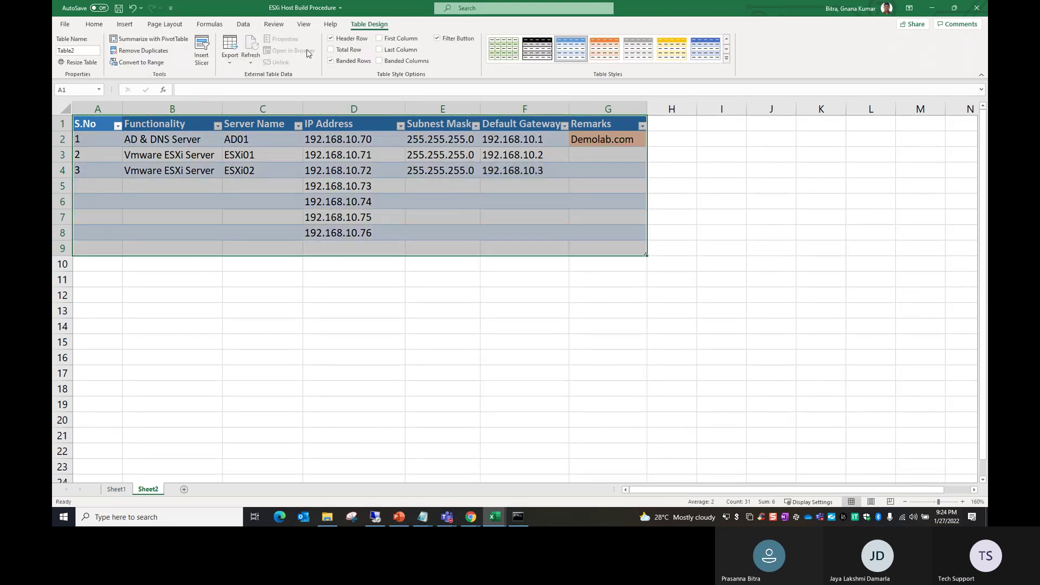
Step: Apply Table Style Medium 9 and turn off the header filter buttons
left_click(726, 58)
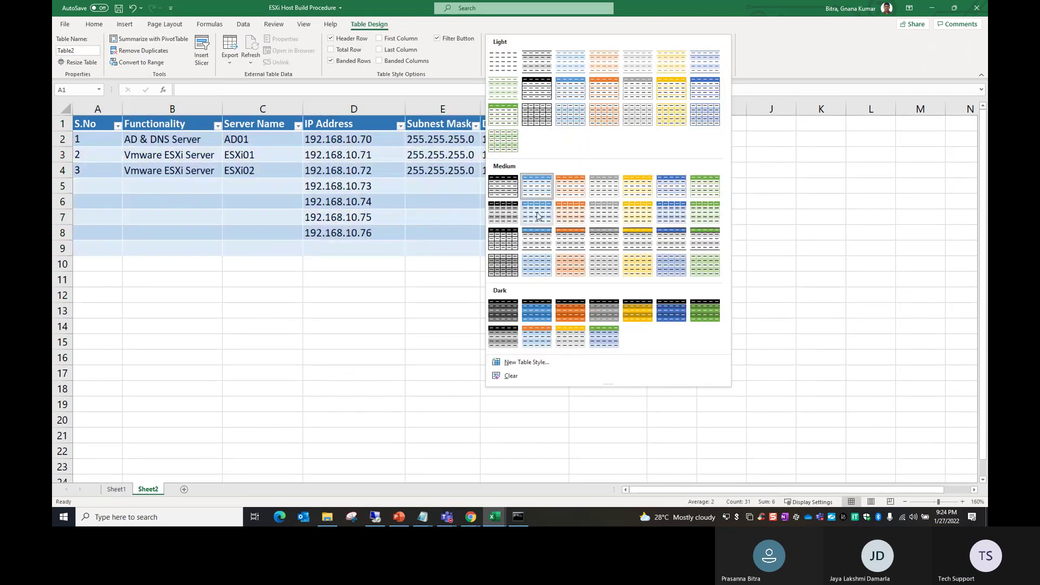
left_click(539, 212)
left_click(355, 248)
left_click(105, 128)
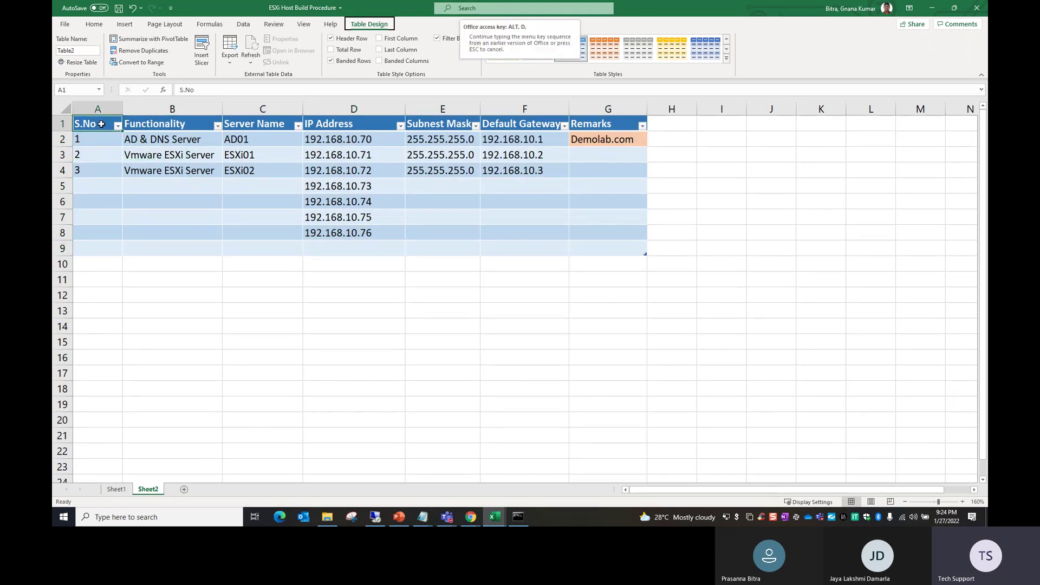
left_click(437, 38)
left_click(171, 264)
left_click(615, 182)
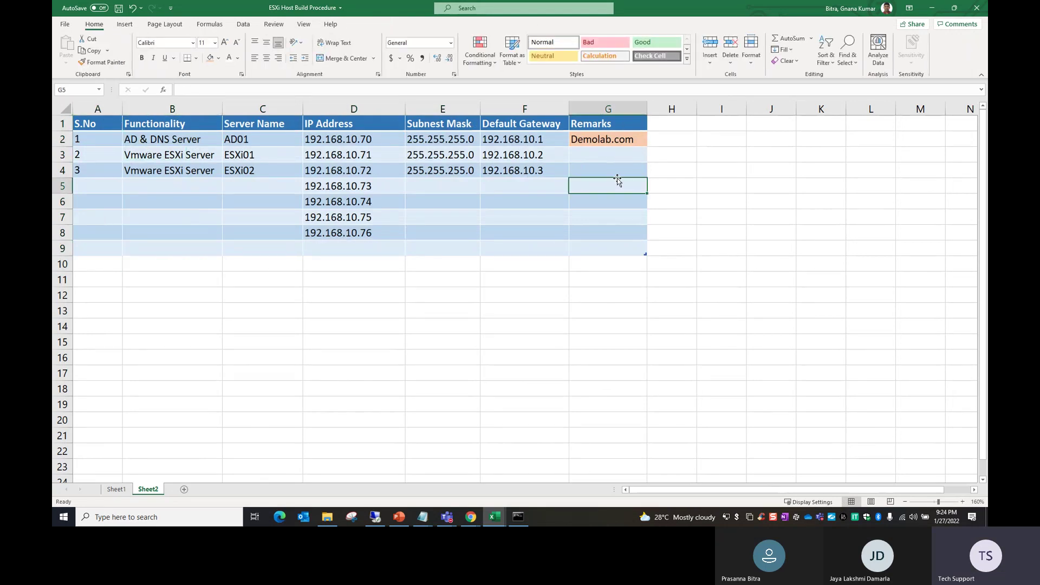
left_click(667, 126)
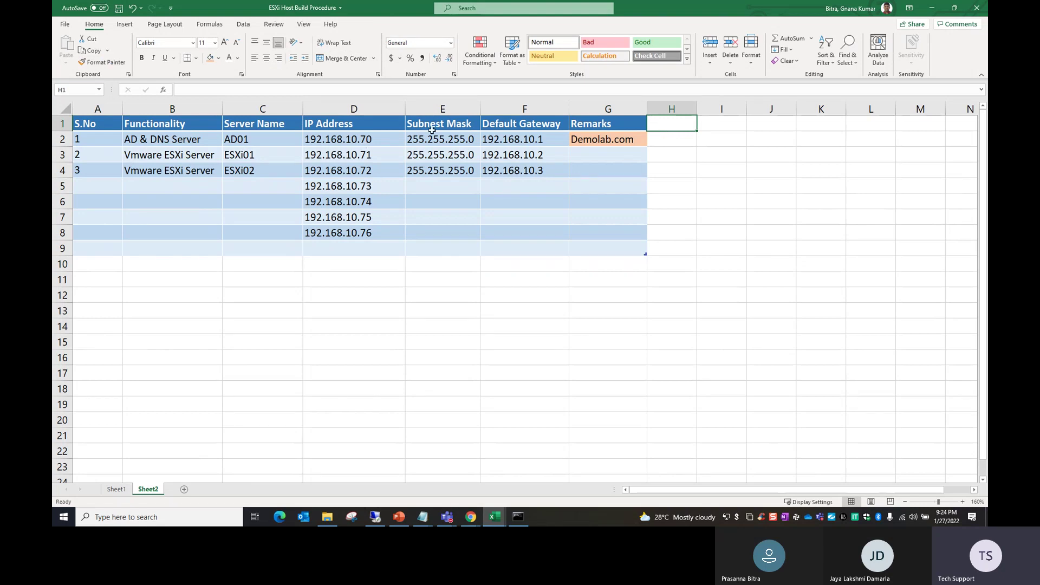
left_click(247, 113)
Step: Insert an 'OS' column before Server Name and enter Windows Server 2022 for AD01
right_click(253, 111)
left_click(258, 200)
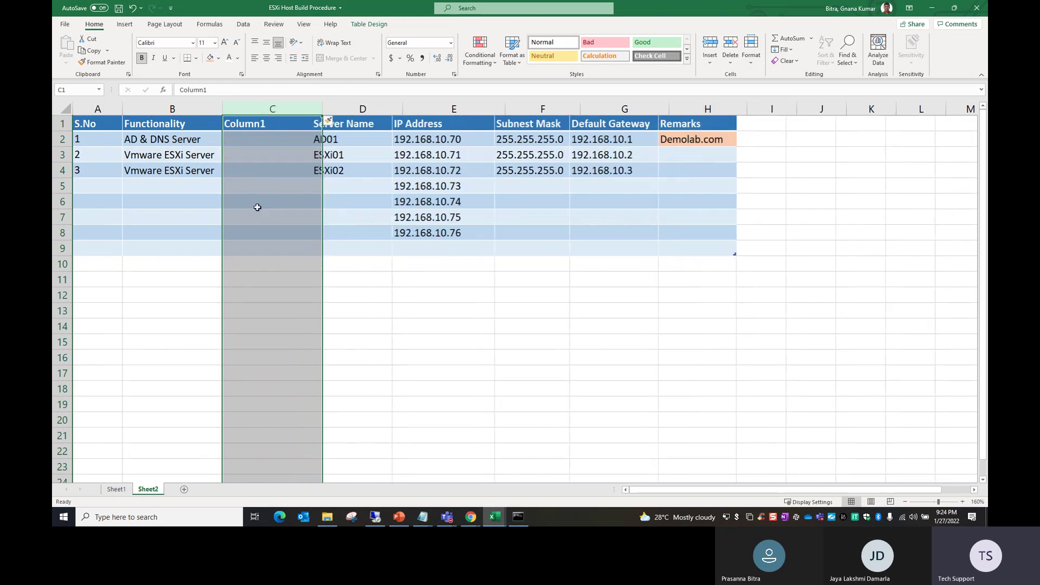
left_click(258, 207)
left_click(252, 124)
type("OS")
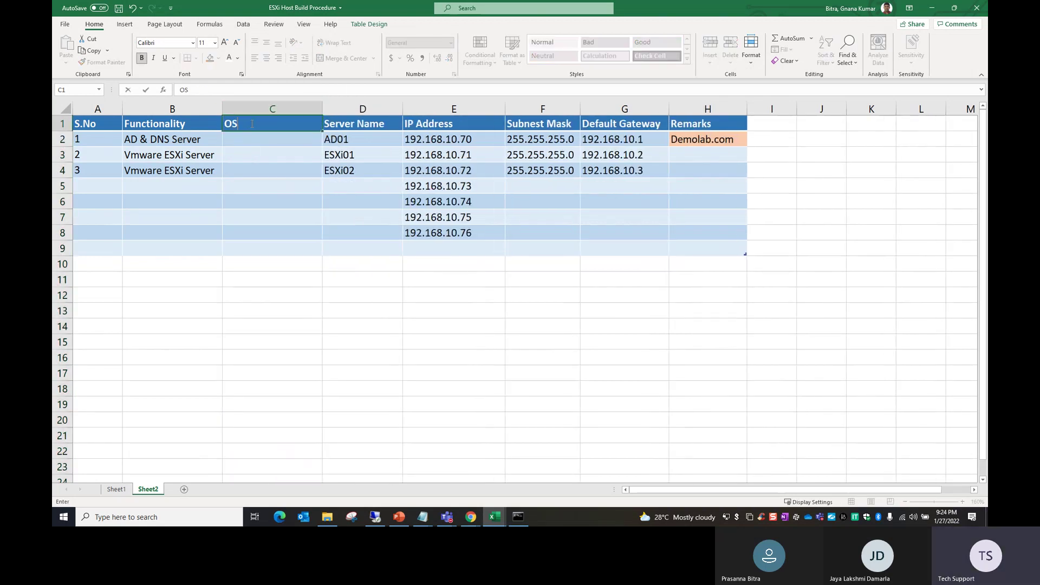
key("Return")
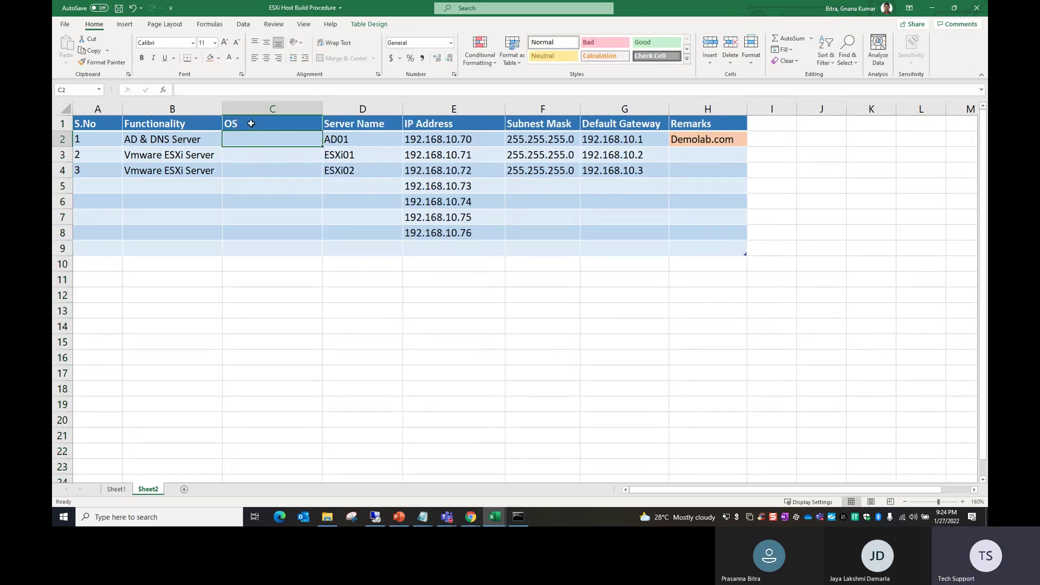
type("Windows")
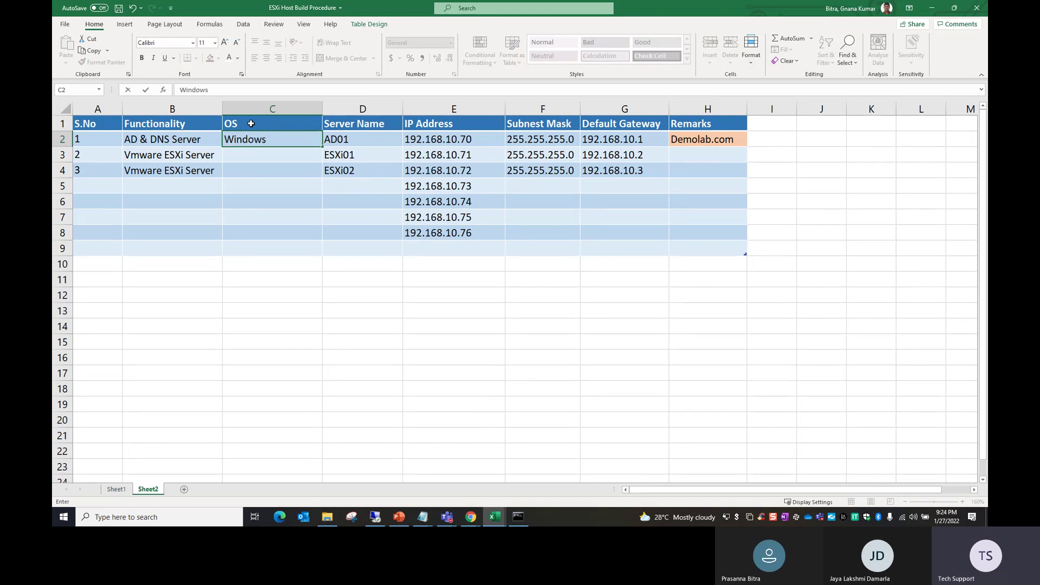
key("BackSpace")
type("S")
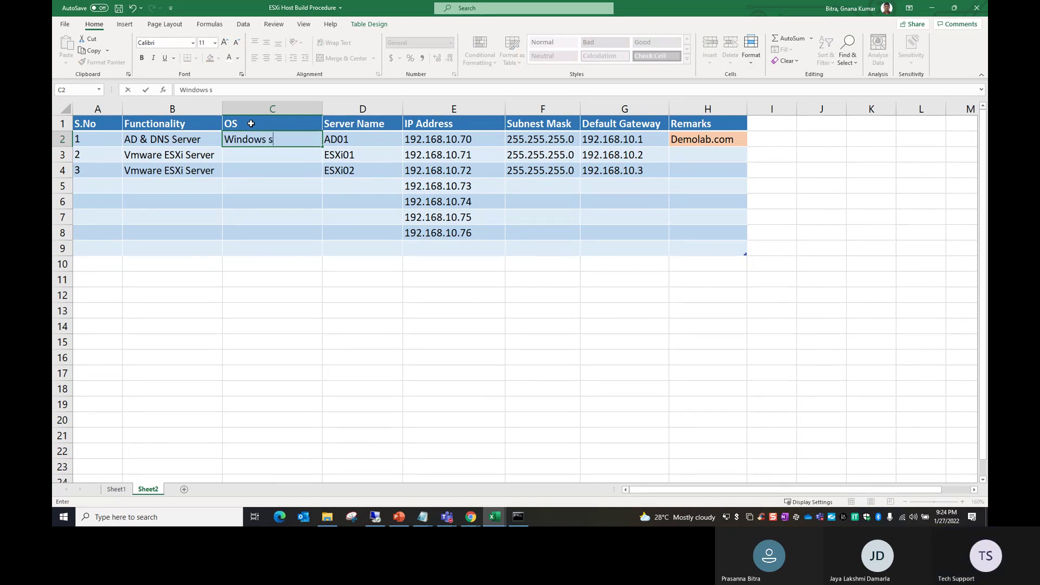
key("BackSpace")
key("BackSpace")
type("Server 2022")
key("Return")
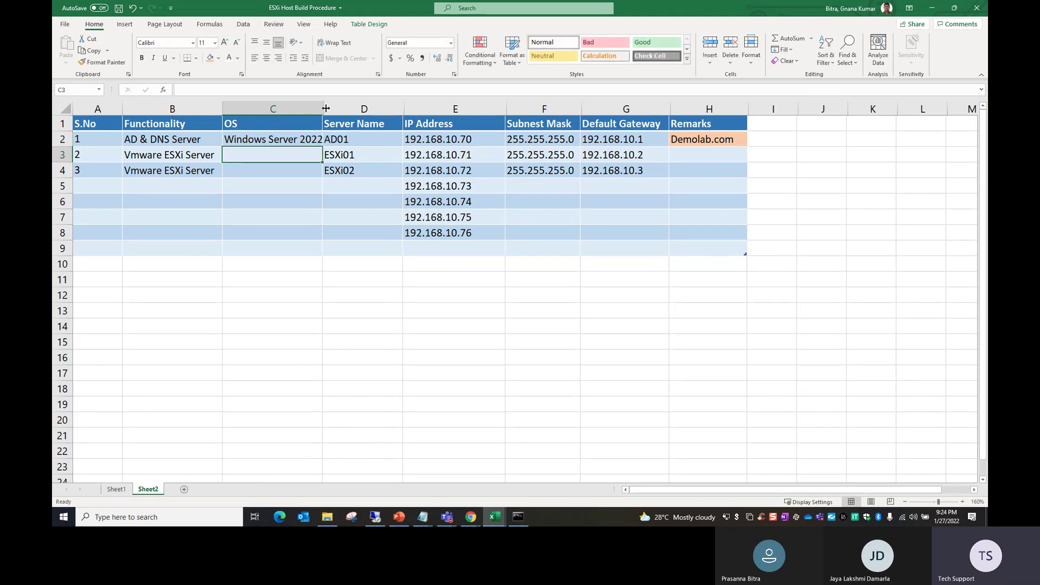
Step: Autofit column C, enter ESXi 7.0 U2 in C3 and fill it down to C4
double_click(326, 109)
left_click(280, 196)
left_click(273, 158)
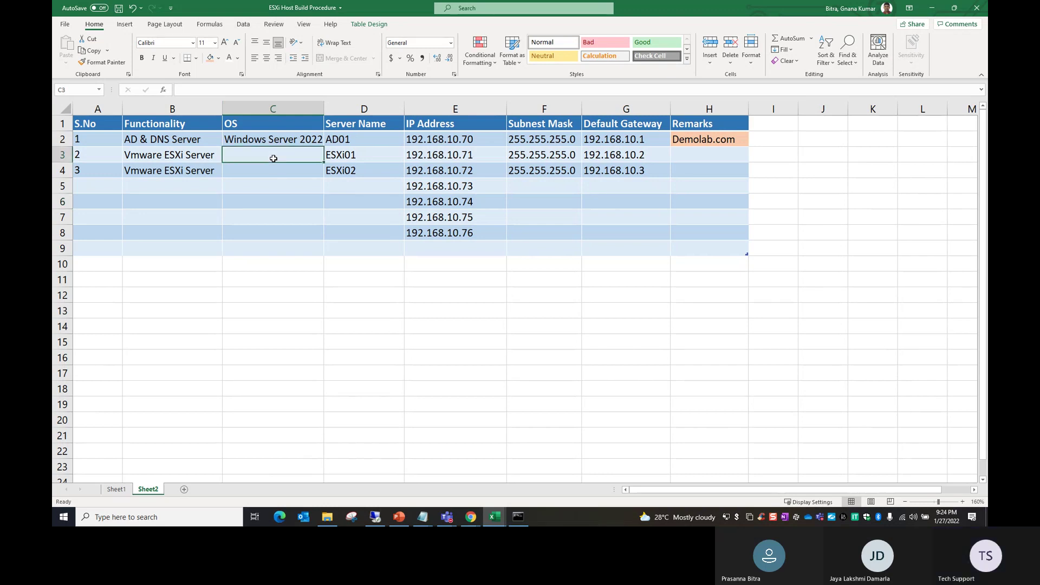
type("ESX")
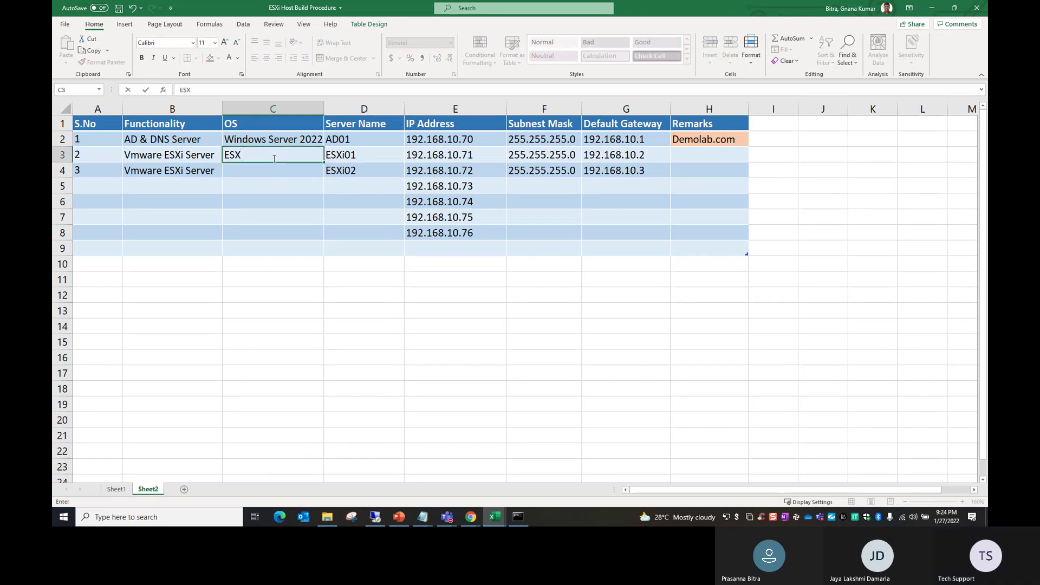
type("i 7")
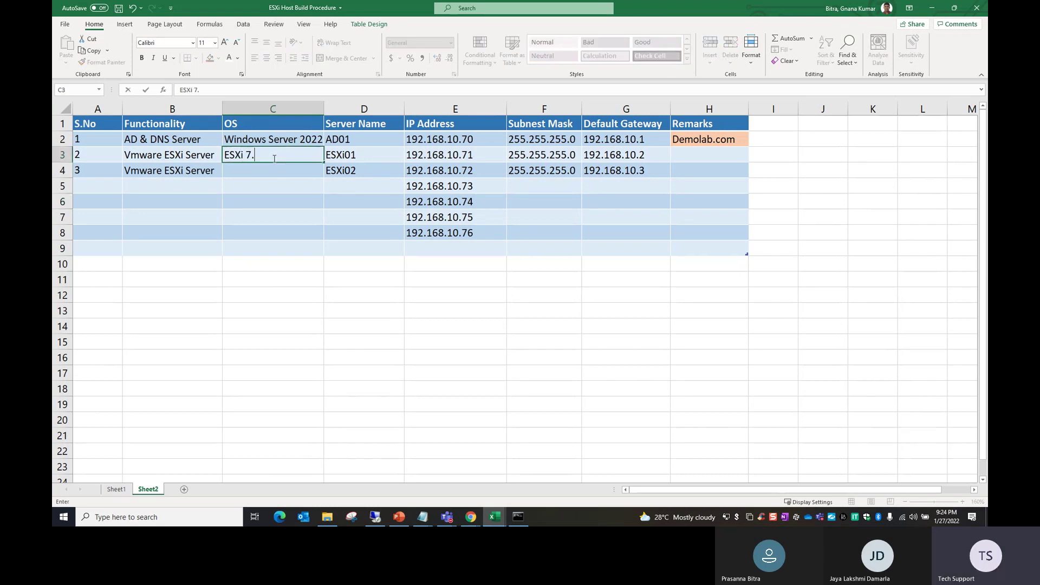
type(".0 U2")
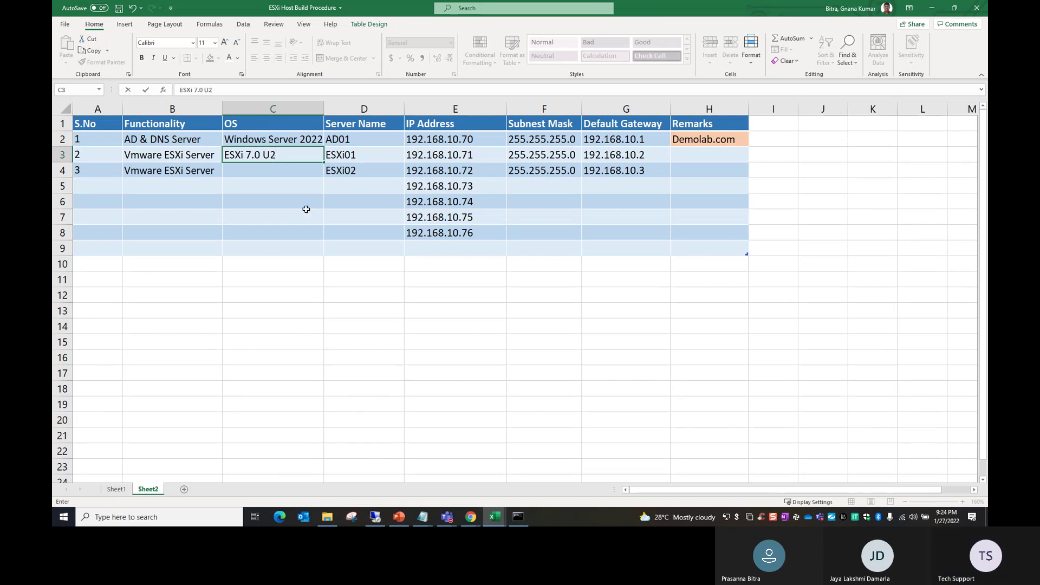
left_click(306, 210)
left_click(298, 158)
left_click_drag(324, 163, 275, 171)
left_click(339, 232)
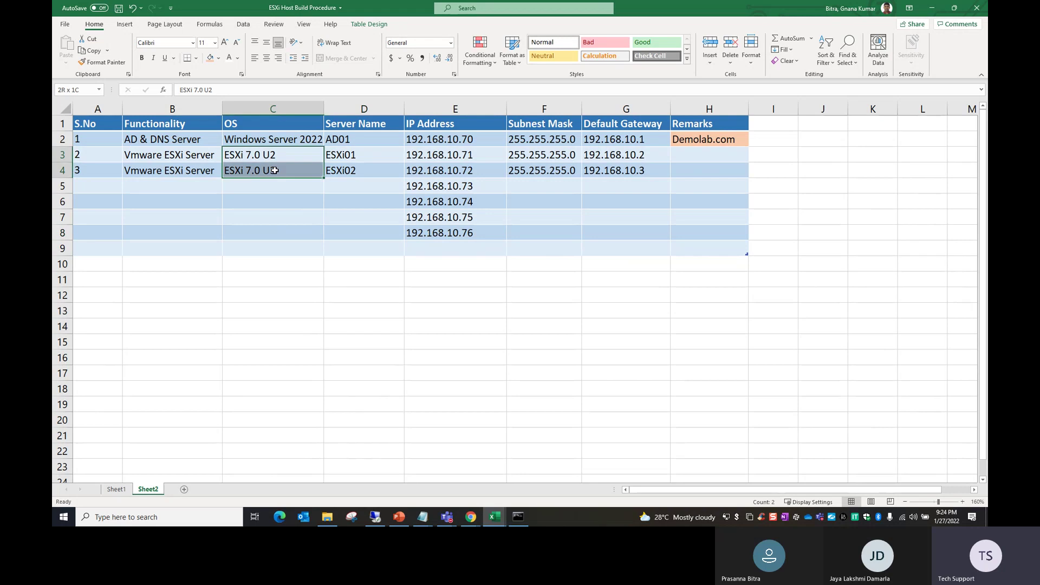
left_click(275, 205)
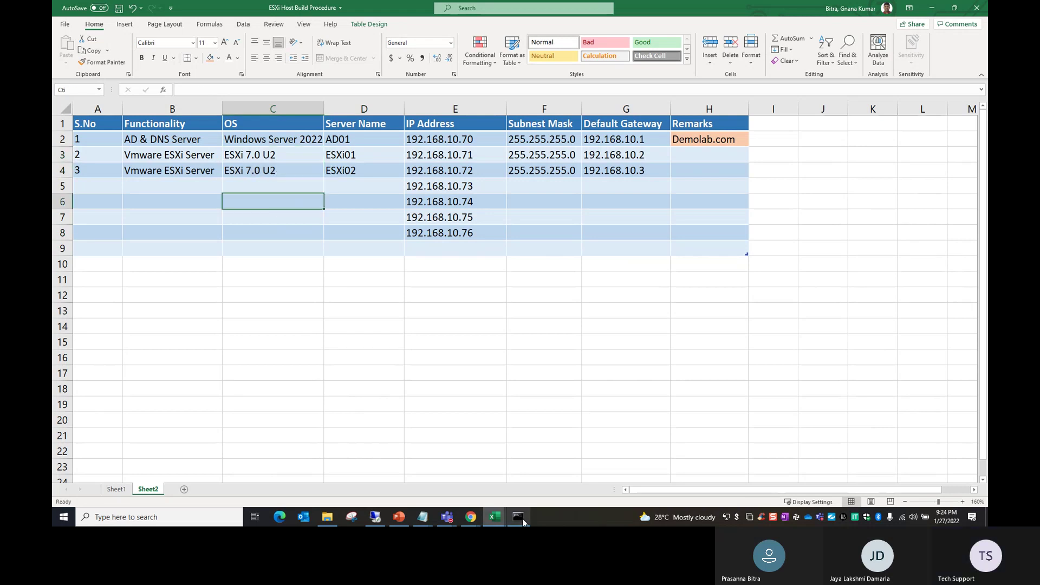
Step: Check the Remote Desktop session, then review the unassigned addresses .73 to .76 in Excel
left_click(422, 516)
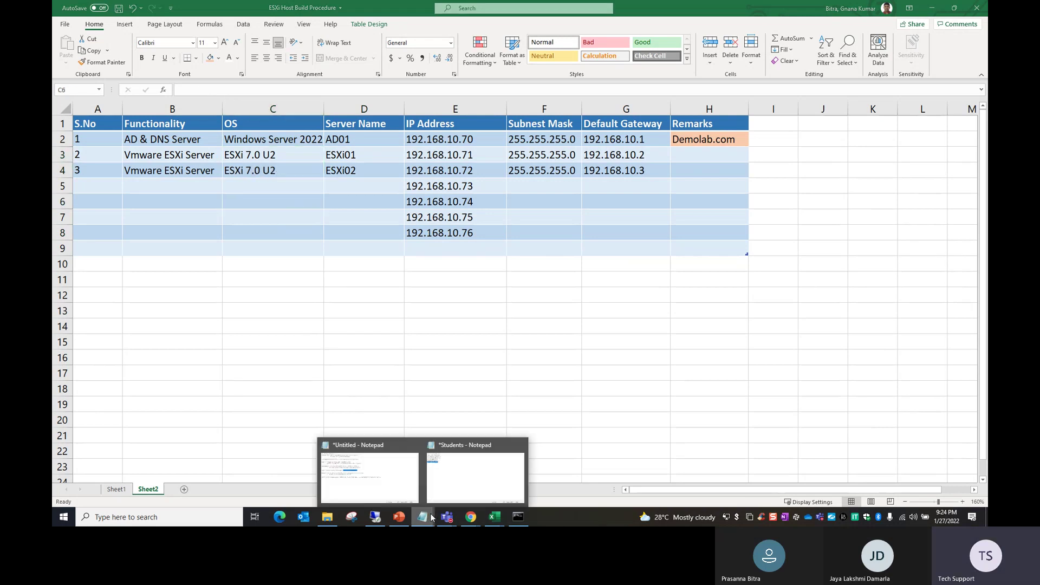
left_click(375, 517)
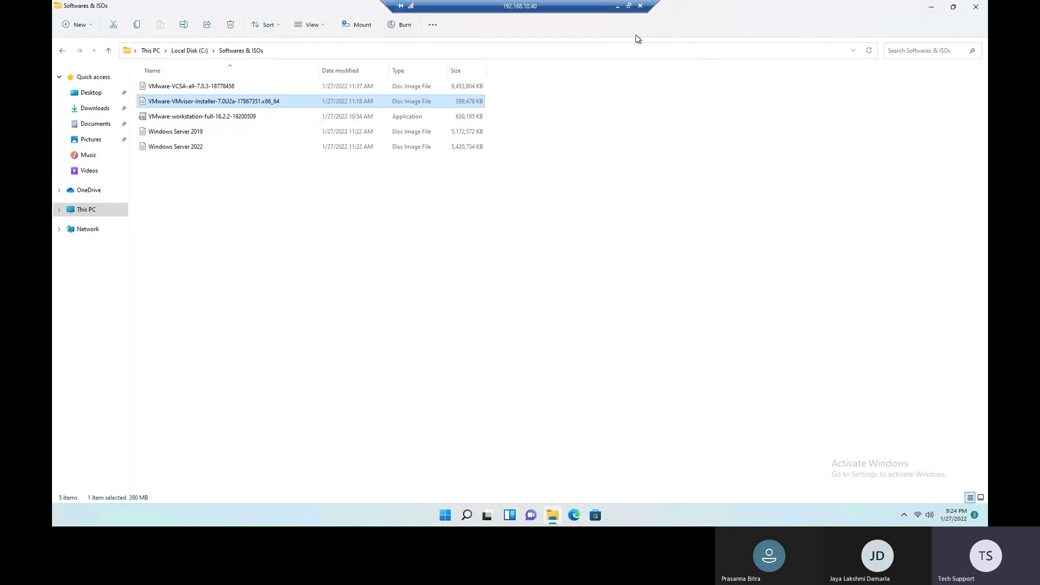
left_click(617, 6)
left_click(326, 257)
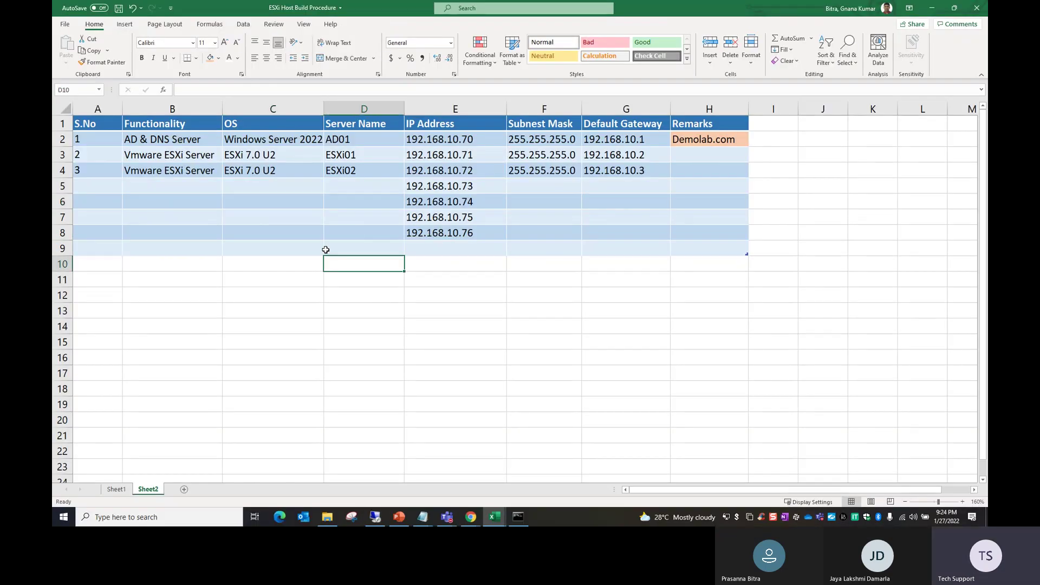
left_click_drag(441, 187, 444, 237)
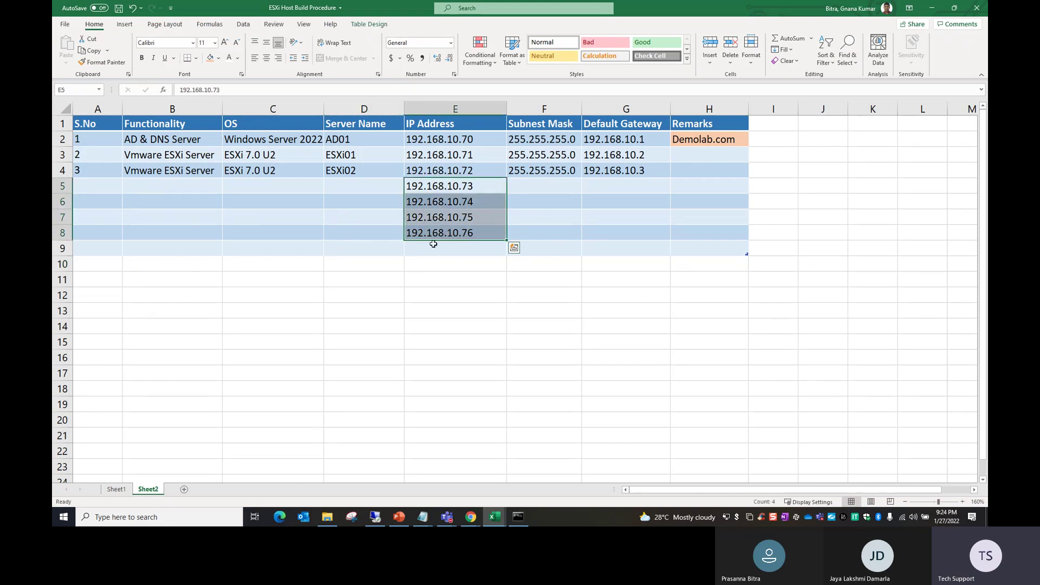
left_click(350, 278)
left_click_drag(97, 127, 698, 171)
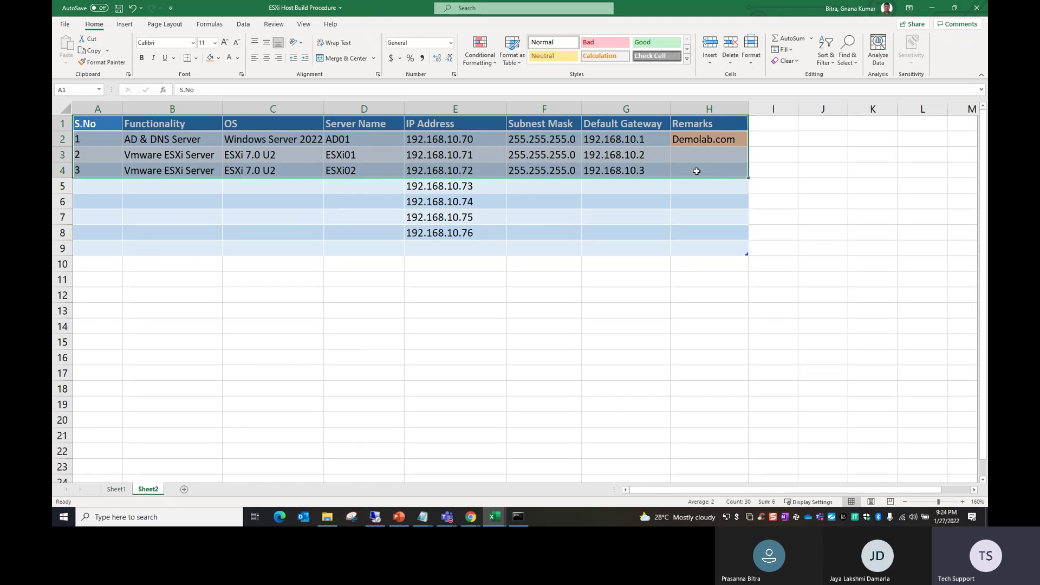
Step: On Sheet1, fill Done from B11 down into B12 and B13 with Ctrl+D
left_click(115, 489)
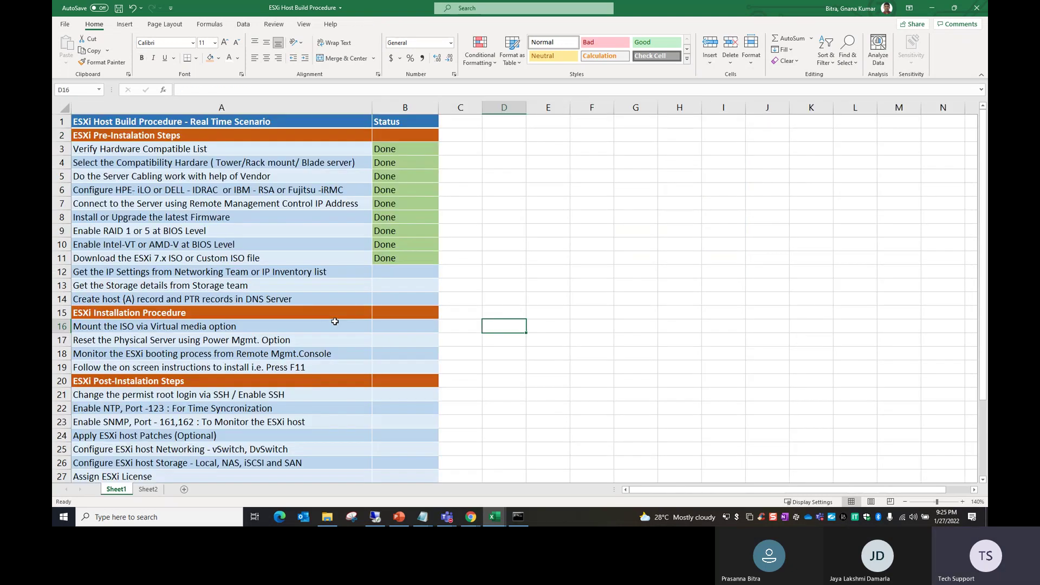
left_click_drag(111, 273, 184, 282)
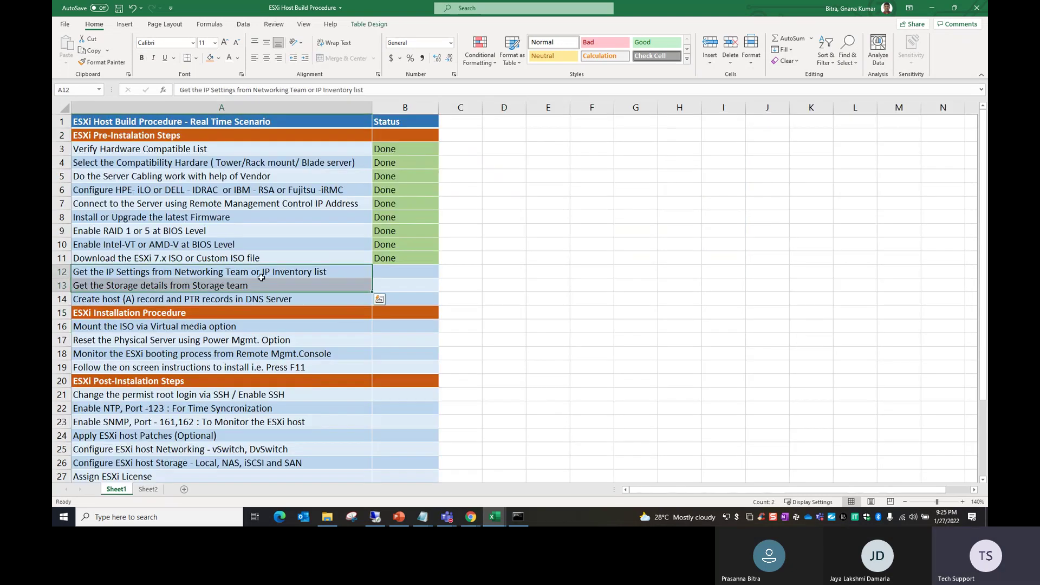
left_click(264, 275)
left_click_drag(388, 260, 395, 267)
key("ctrl+d")
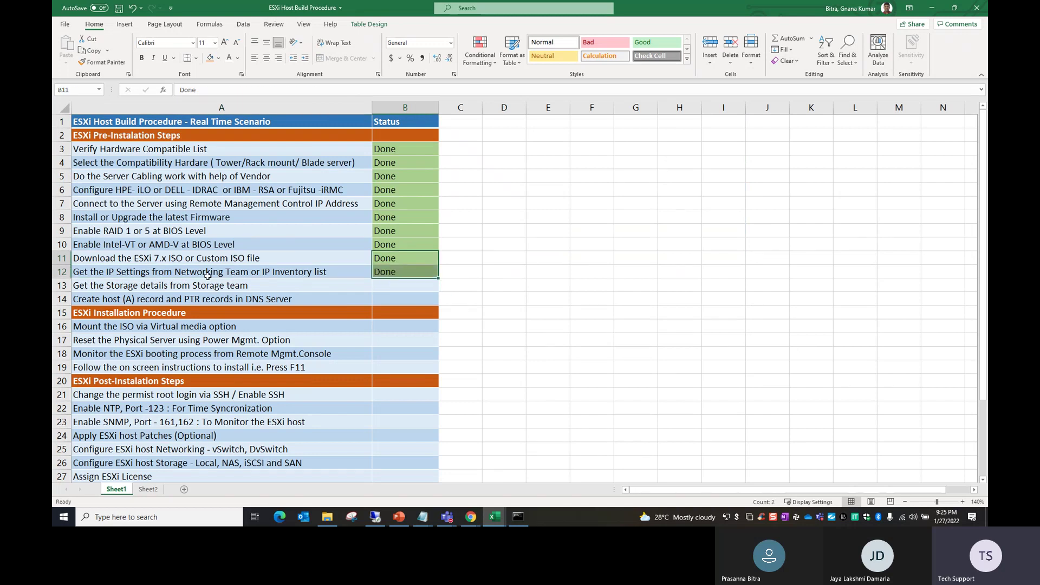
left_click_drag(208, 276, 208, 285)
left_click_drag(386, 273, 388, 281)
key("ctrl+d")
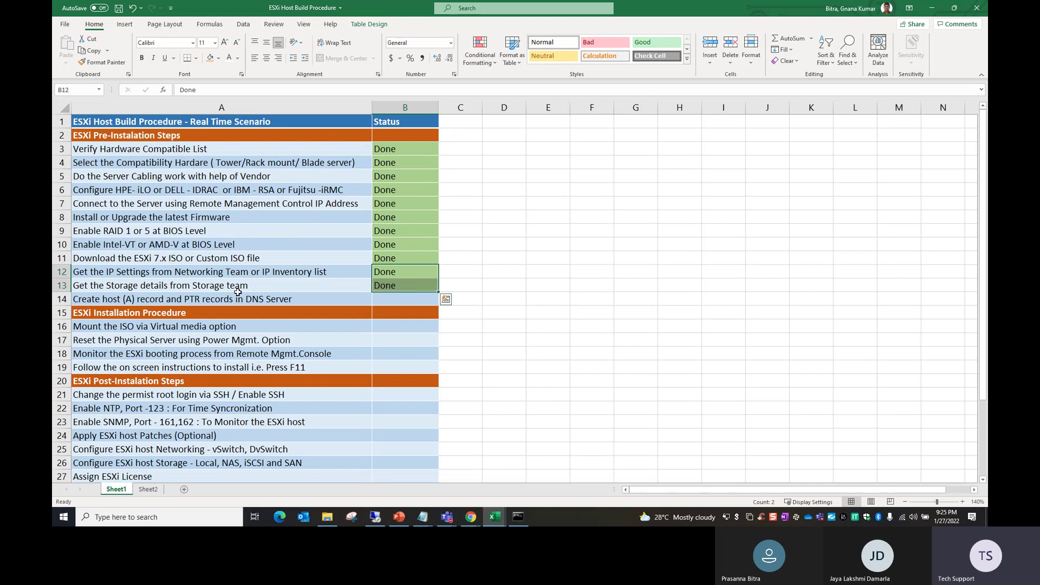
Step: Bold the words 'DNS Server' inside the step text in cell A14
left_click(166, 299)
double_click(290, 301)
left_click_drag(292, 299, 246, 299)
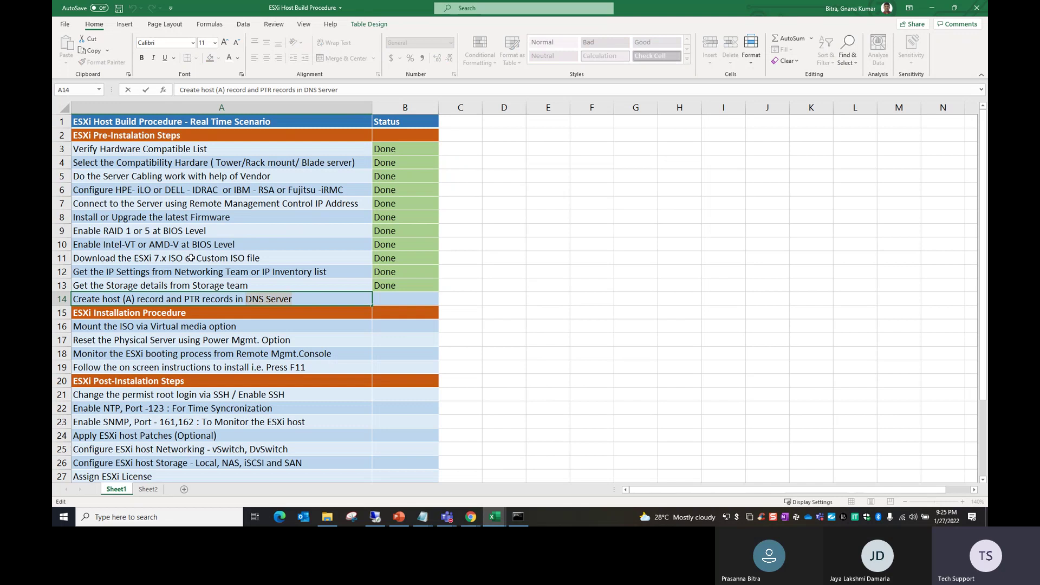
left_click(141, 58)
left_click(355, 340)
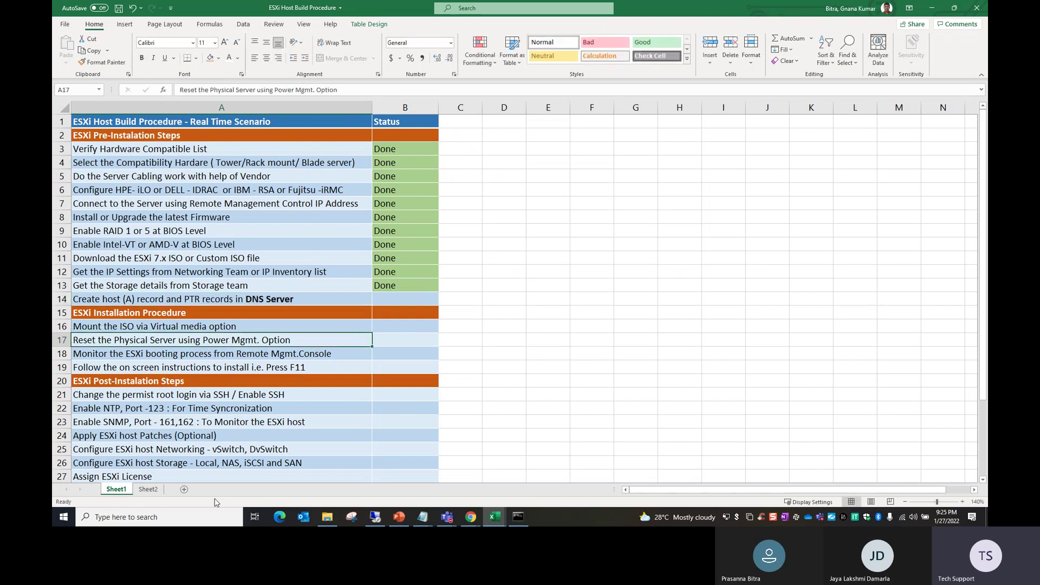
Step: Back on Sheet2, review AD01's Windows Server 2022 entry and server name
left_click(148, 489)
left_click(301, 142)
left_click(339, 144)
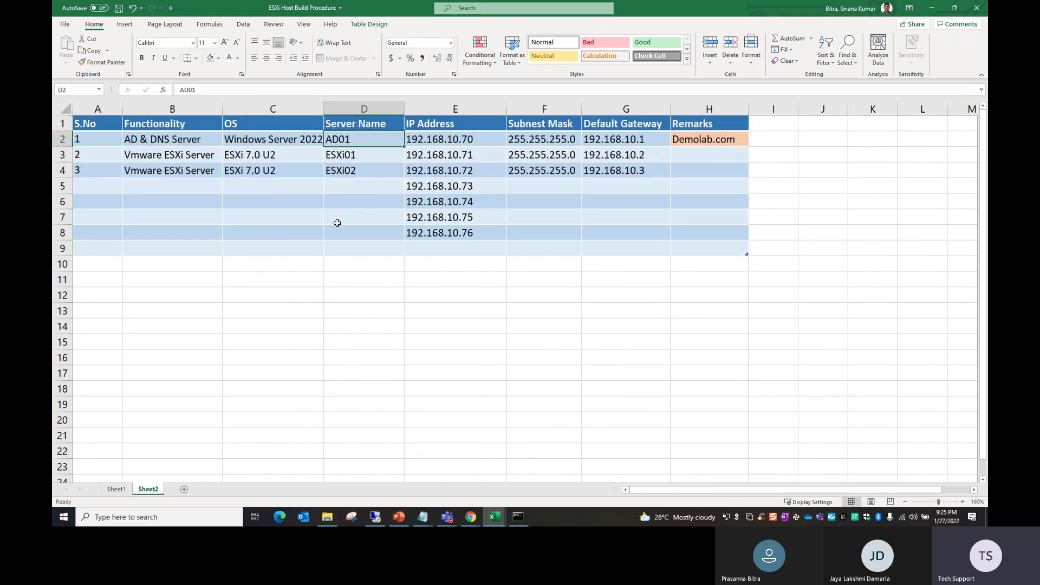
left_click(376, 517)
Step: Minimize File Explorer and launch VMware Workstation on the remote host
left_click(342, 356)
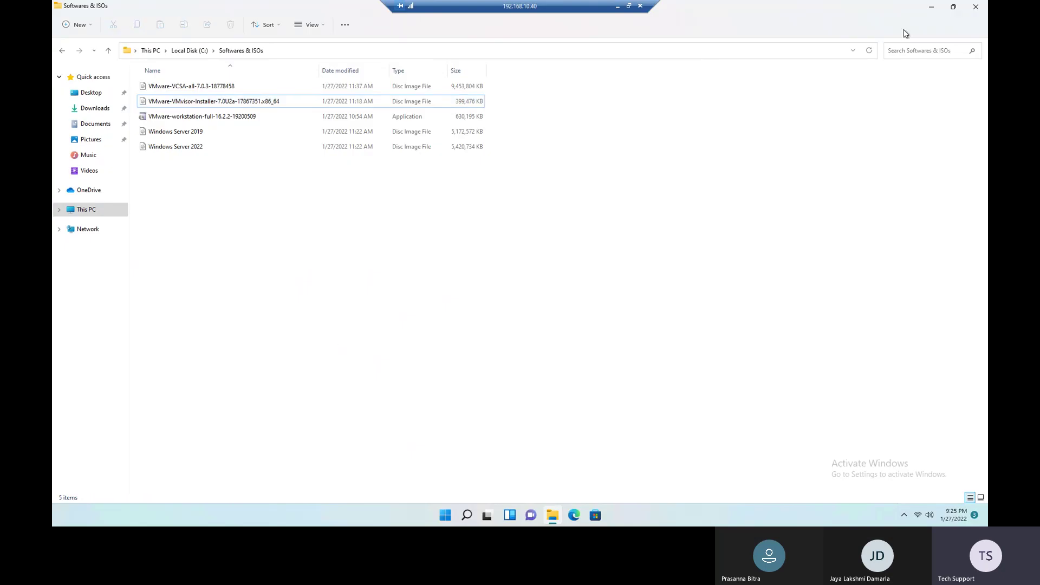
left_click(933, 8)
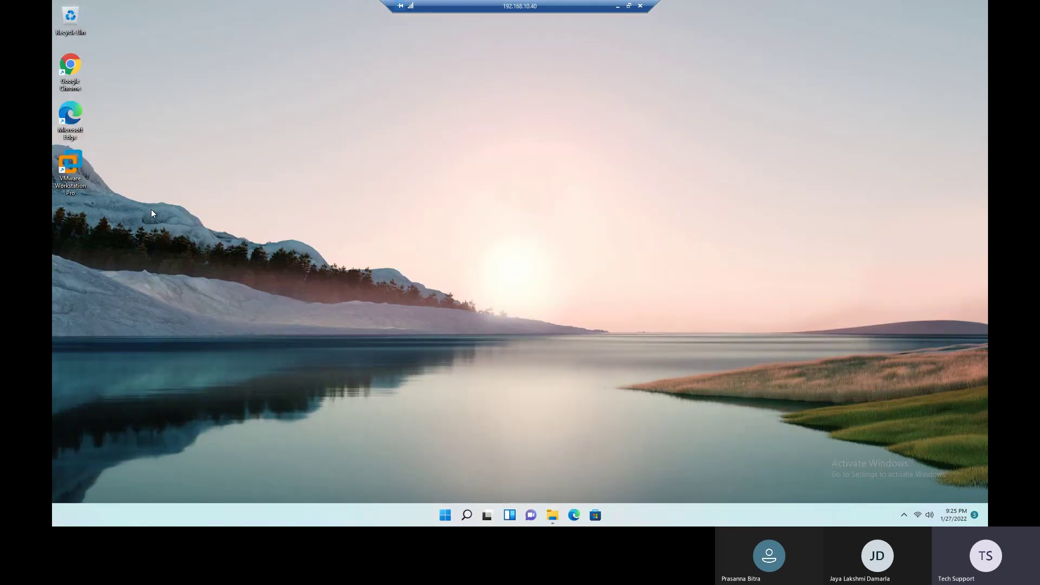
double_click(70, 165)
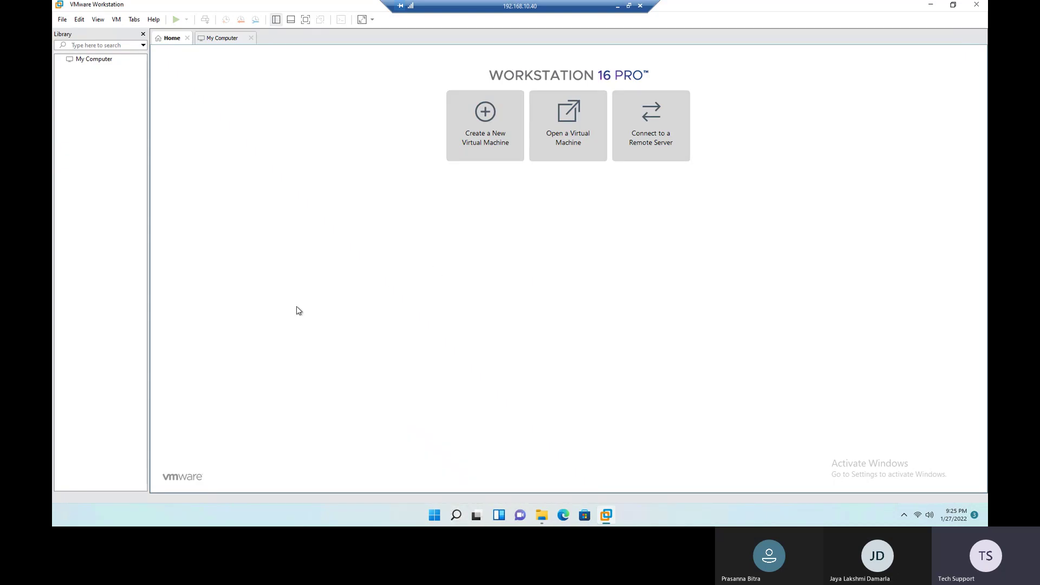
Step: Run dxdiag to view the host's i7-10710U CPU and 65534MB RAM
key("super+r")
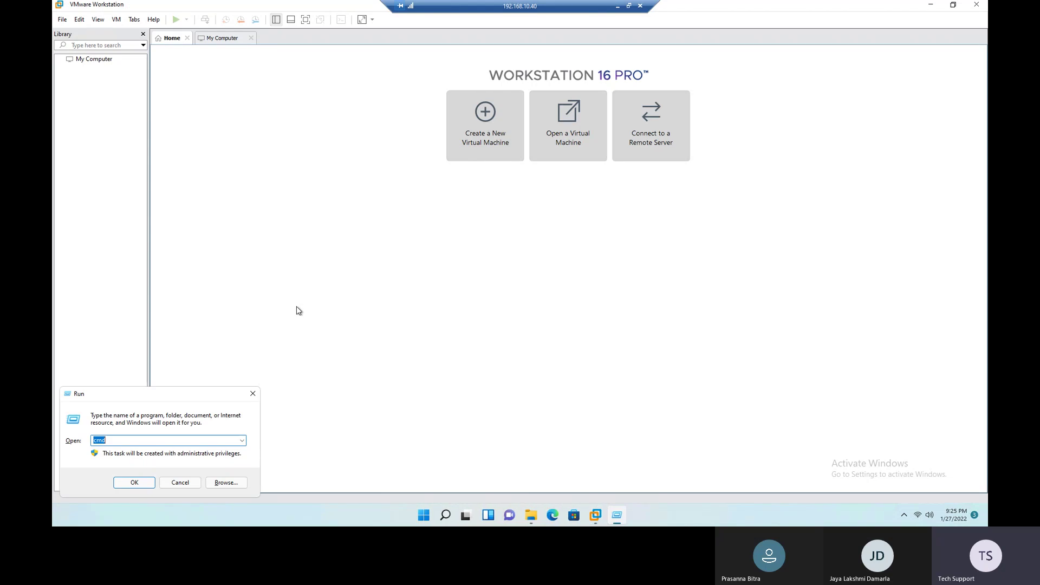
type("dxdiag")
key("Return")
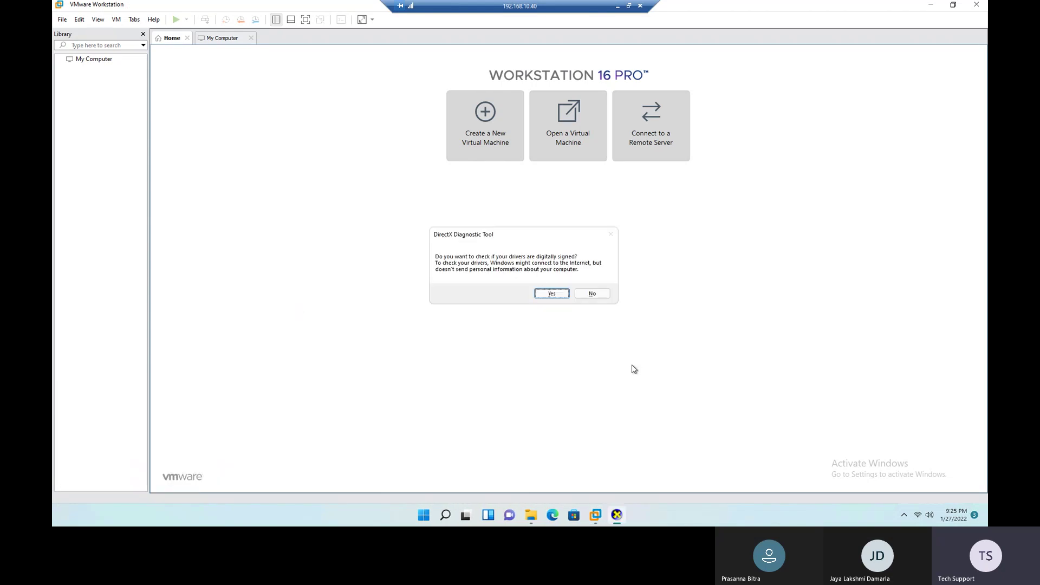
left_click(550, 295)
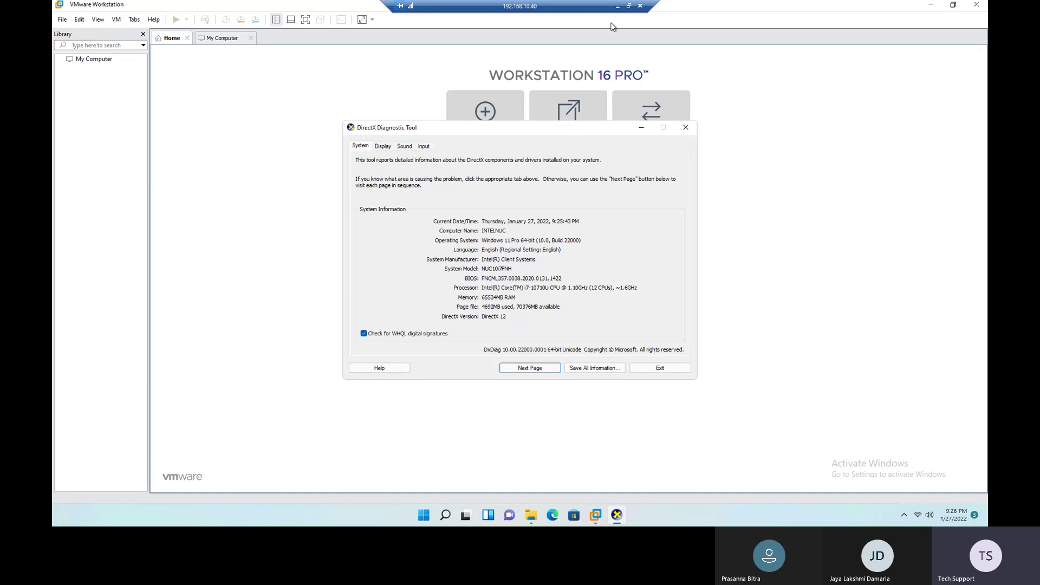
left_click(617, 6)
Step: Search Google Images for 'intel nuc' in a new Chrome tab and browse the results
mouse_move(469, 518)
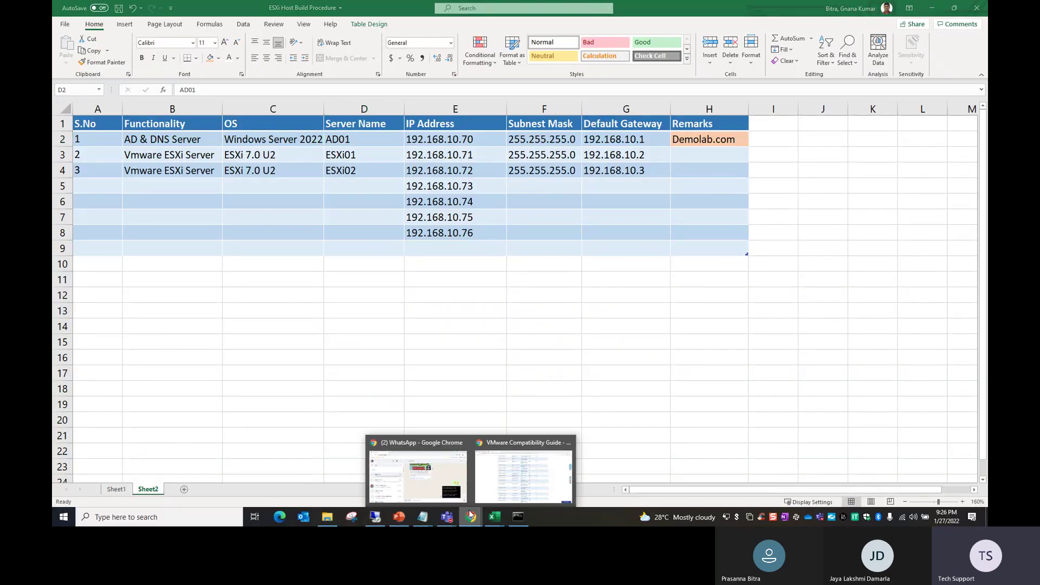
left_click(497, 483)
key("ctrl+t")
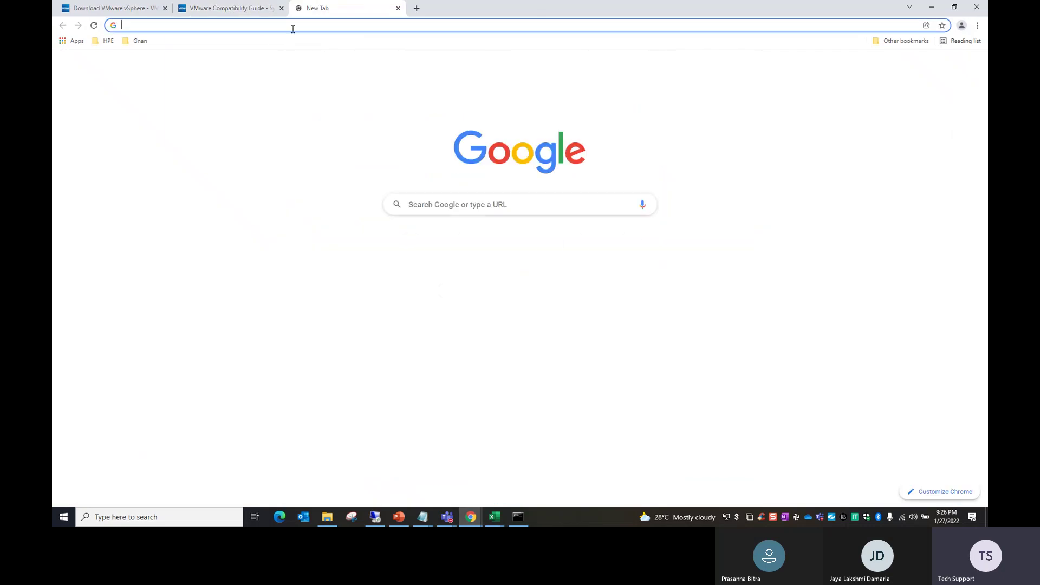
type("int")
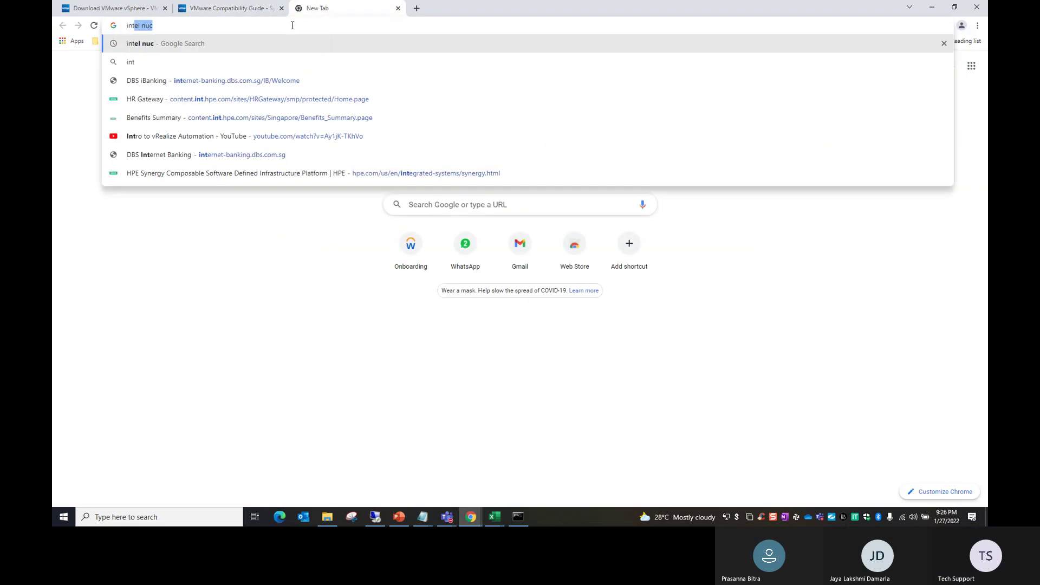
type("el nuc")
key("Return")
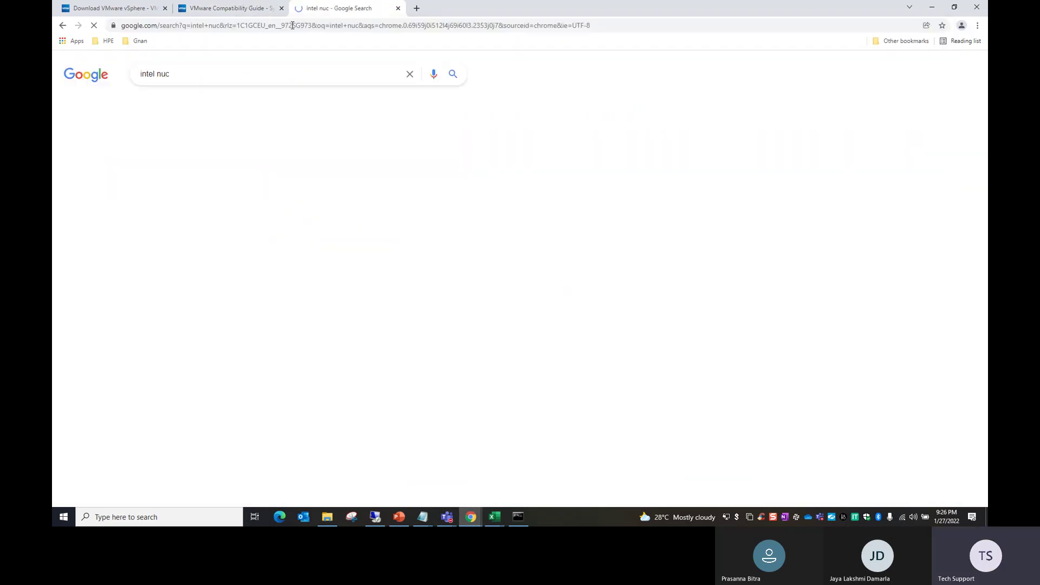
left_click(186, 105)
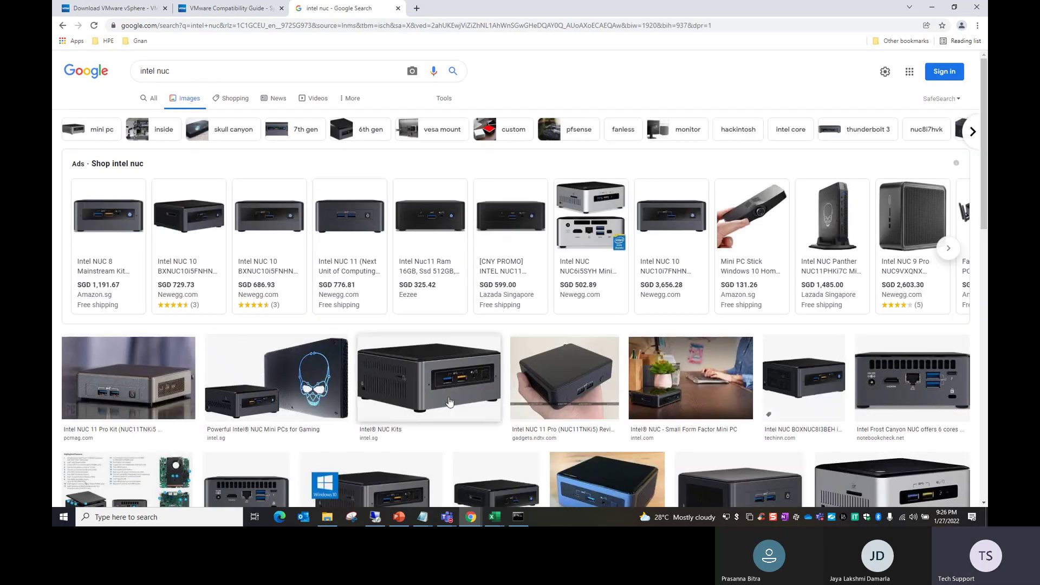
scroll(426, 394, "down", 1)
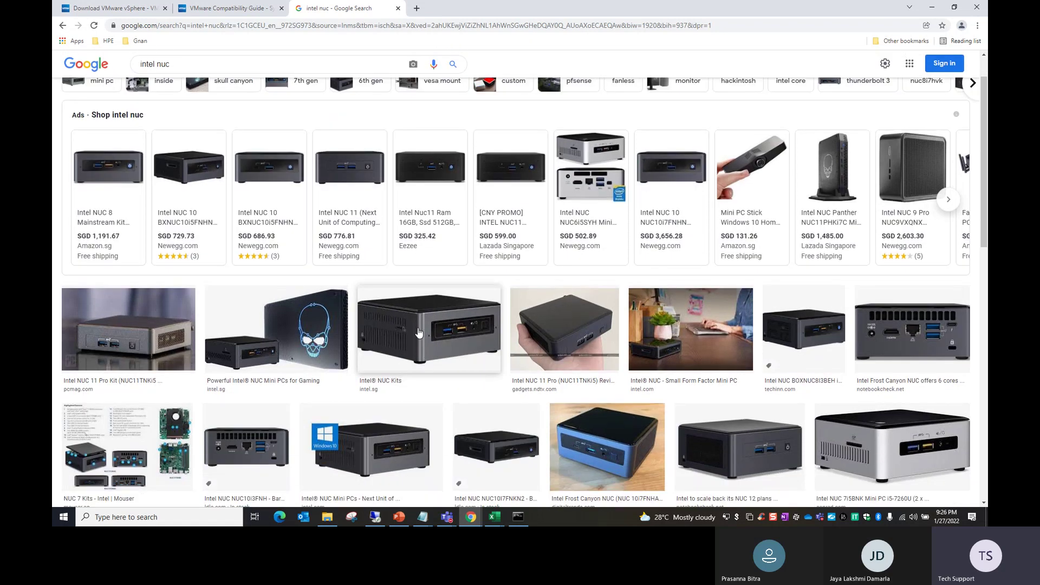
scroll(441, 359, "down", 2)
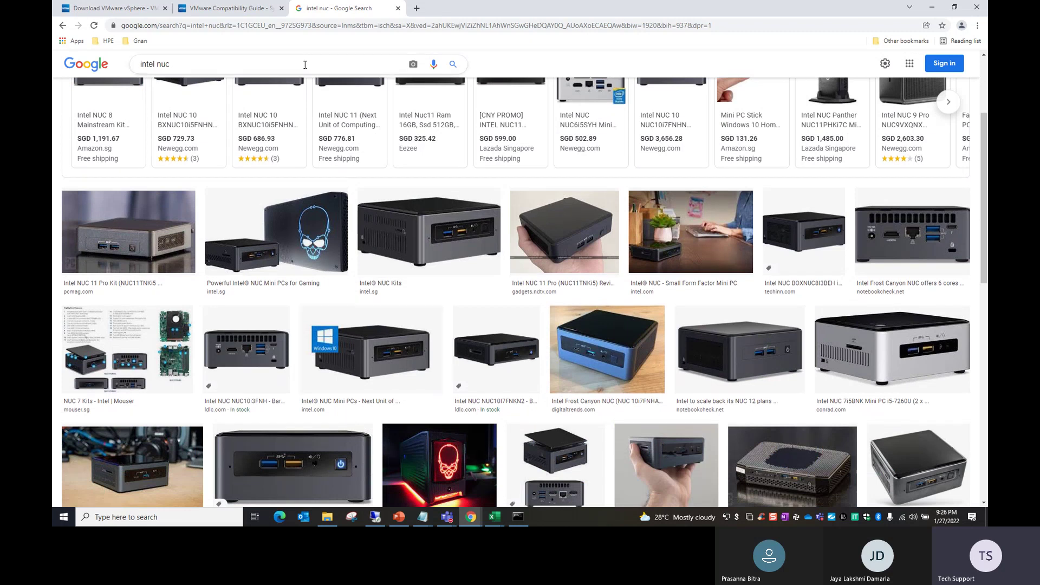
right_click(321, 9)
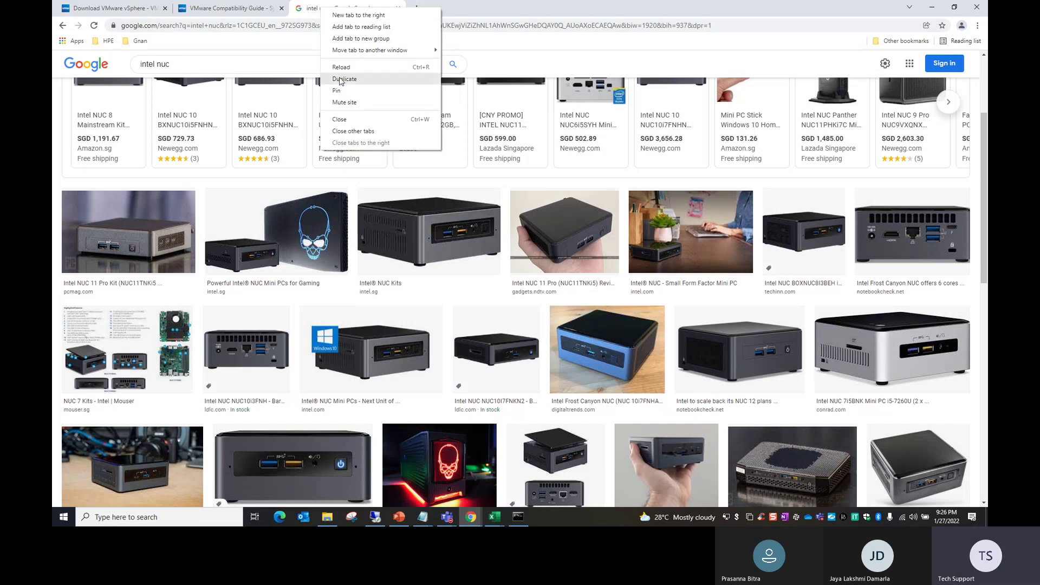
Step: Close the intel nuc tab, exit DxDiag, and pick Custom (advanced) for a new VM
left_click(346, 123)
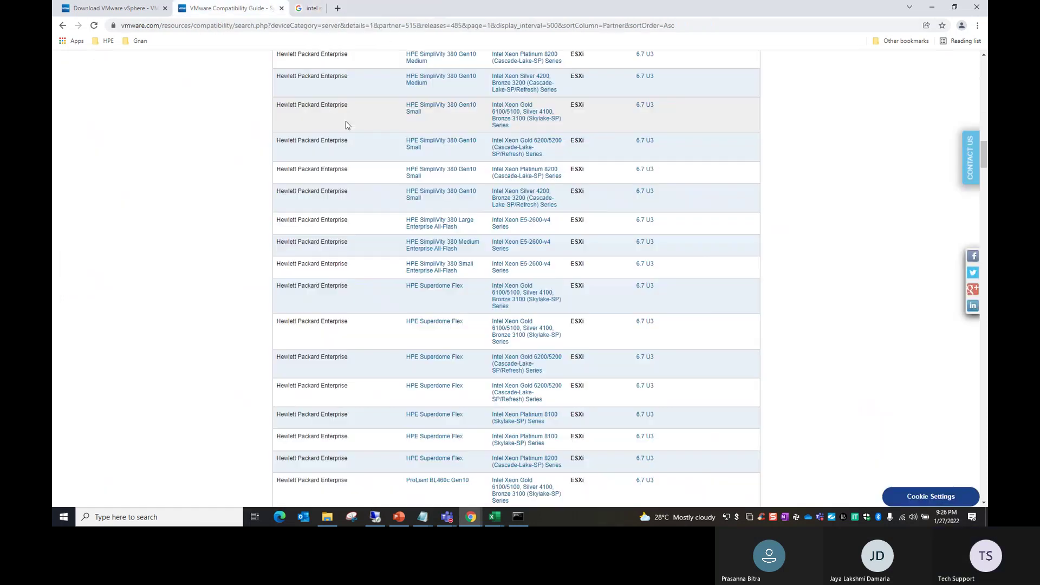
left_click(379, 519)
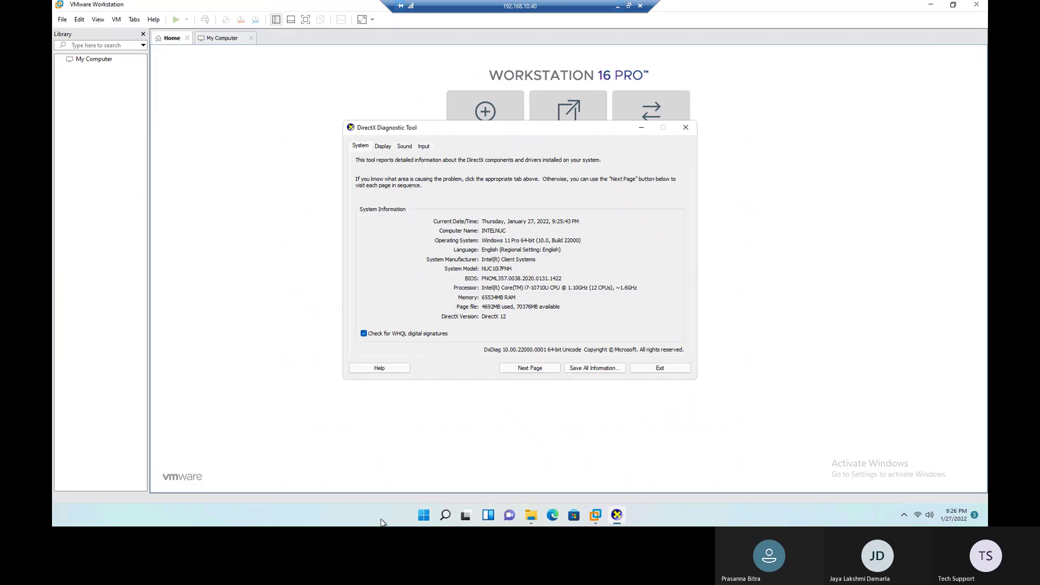
left_click(652, 368)
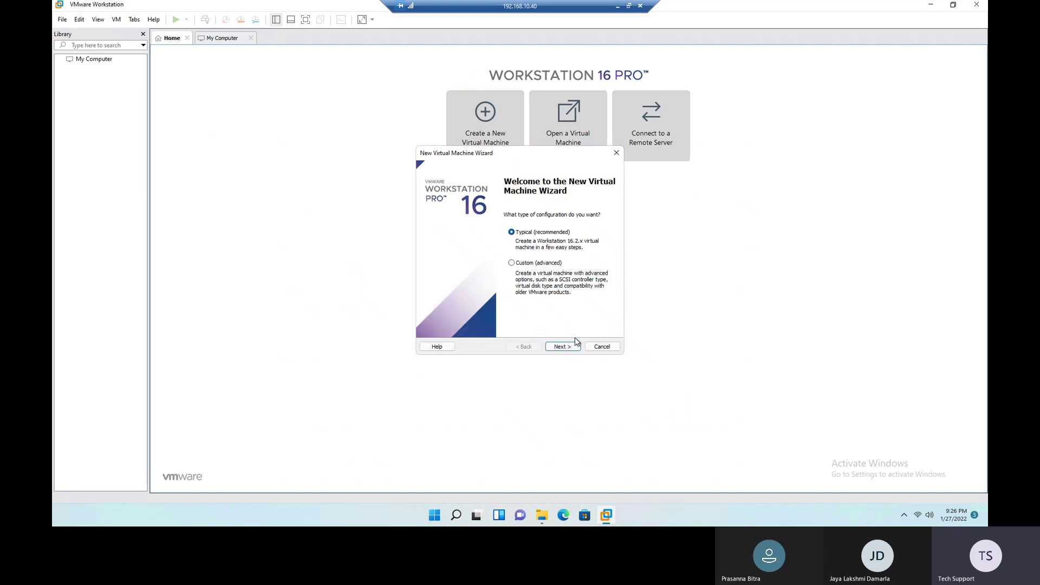
left_click(538, 264)
left_click(617, 6)
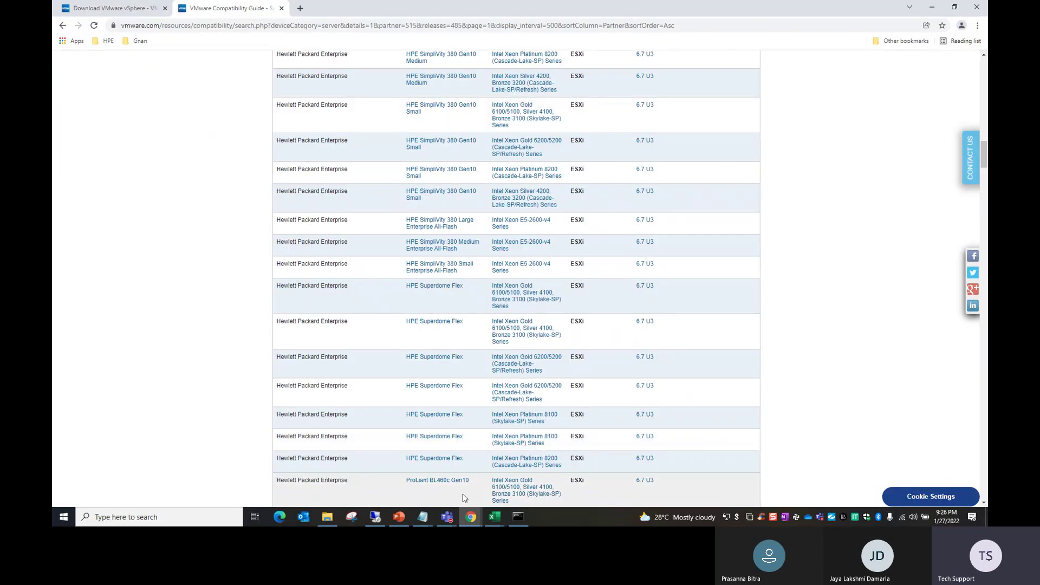
left_click(493, 518)
Step: Review AD01's name, IP address, subnet mask and gateway in Sheet2 cells D2 to G2
left_click(442, 477)
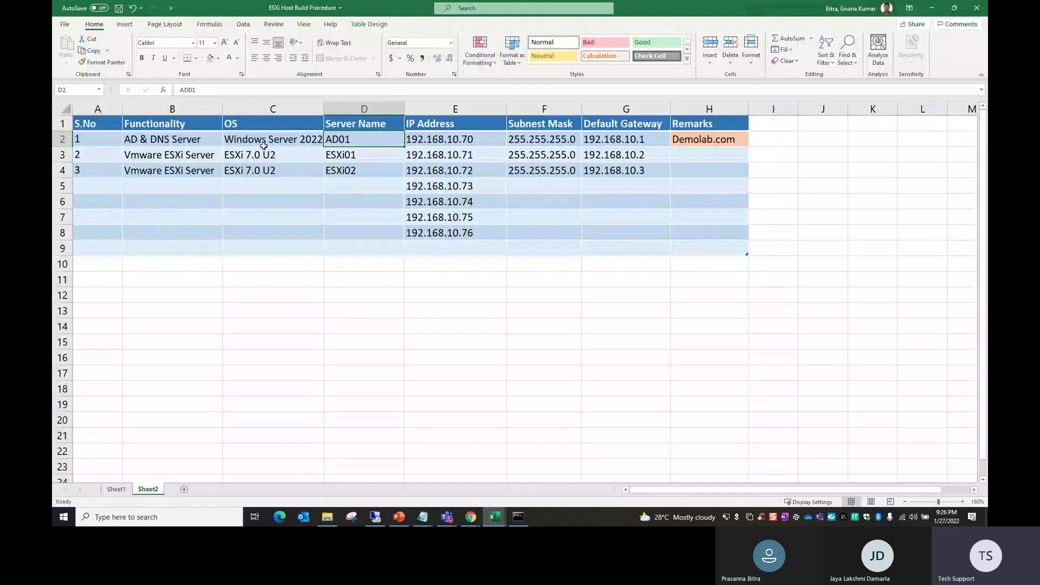
left_click(351, 144)
left_click(448, 143)
left_click(550, 142)
left_click(631, 144)
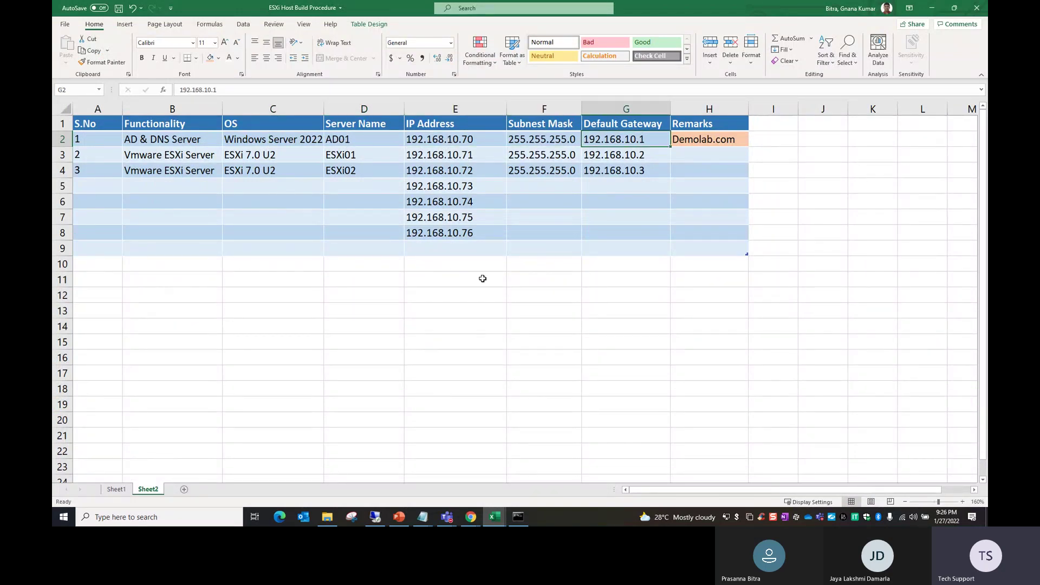
Step: Choose to install the OS later, with Windows Server 2019 as the guest
left_click(375, 516)
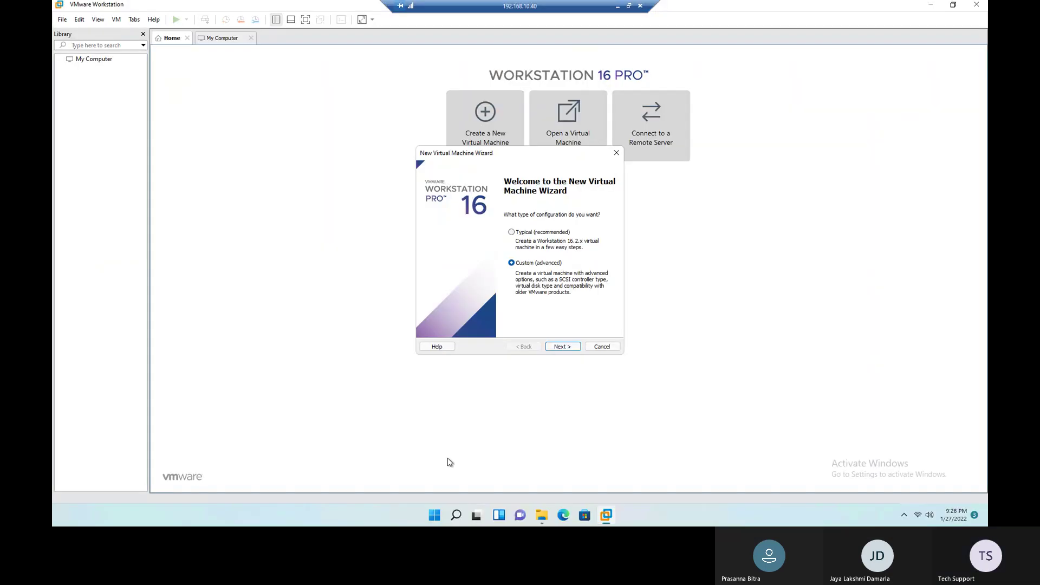
left_click(572, 349)
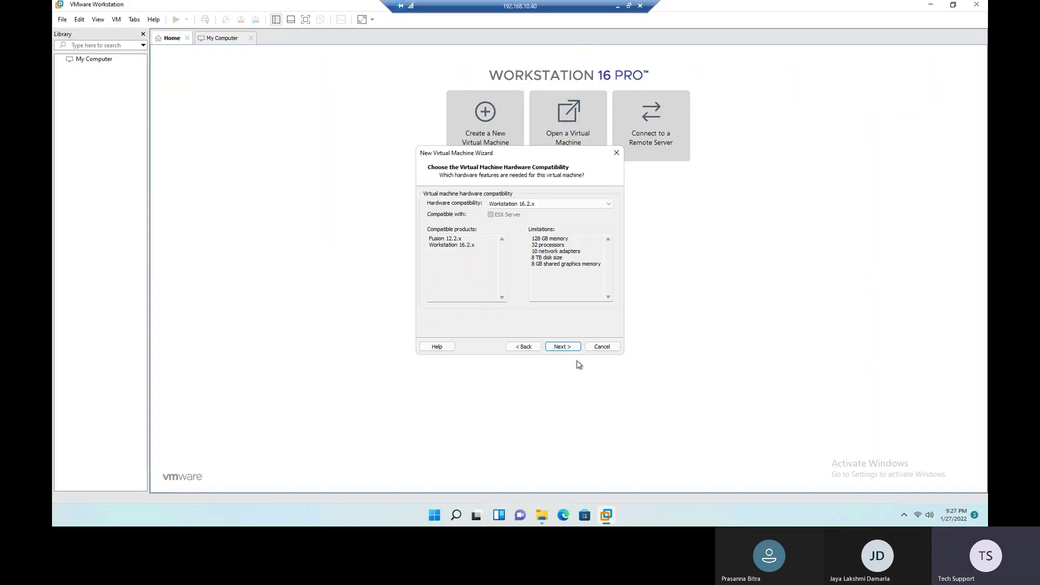
left_click(568, 347)
left_click(454, 296)
left_click(563, 346)
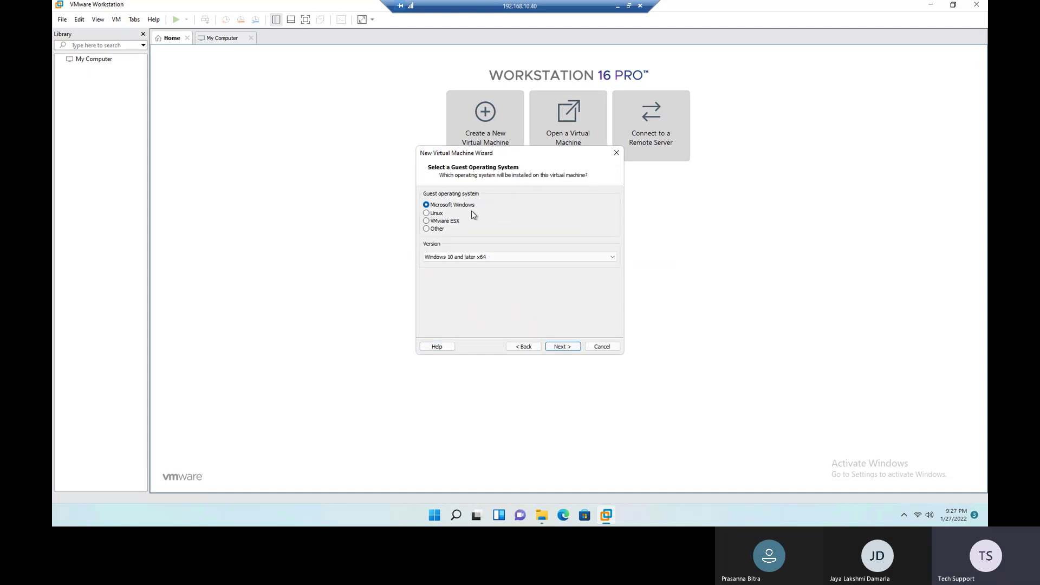
left_click(511, 260)
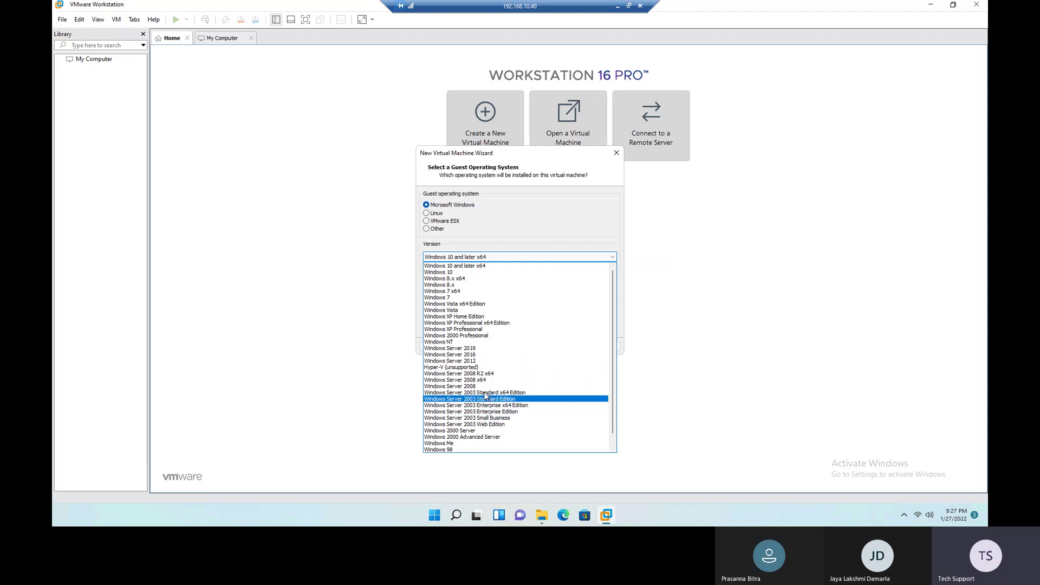
left_click(488, 348)
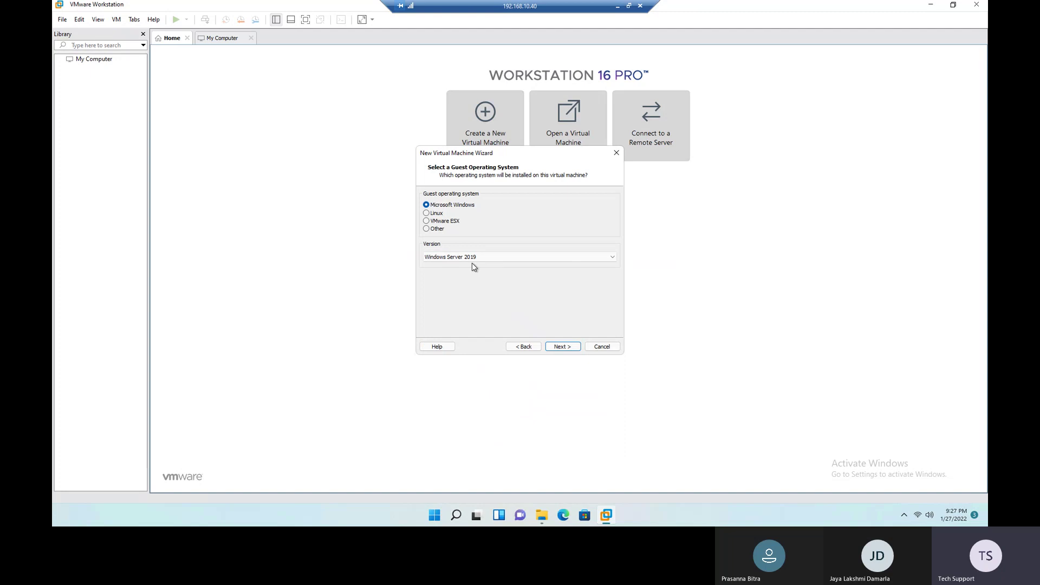
left_click(563, 346)
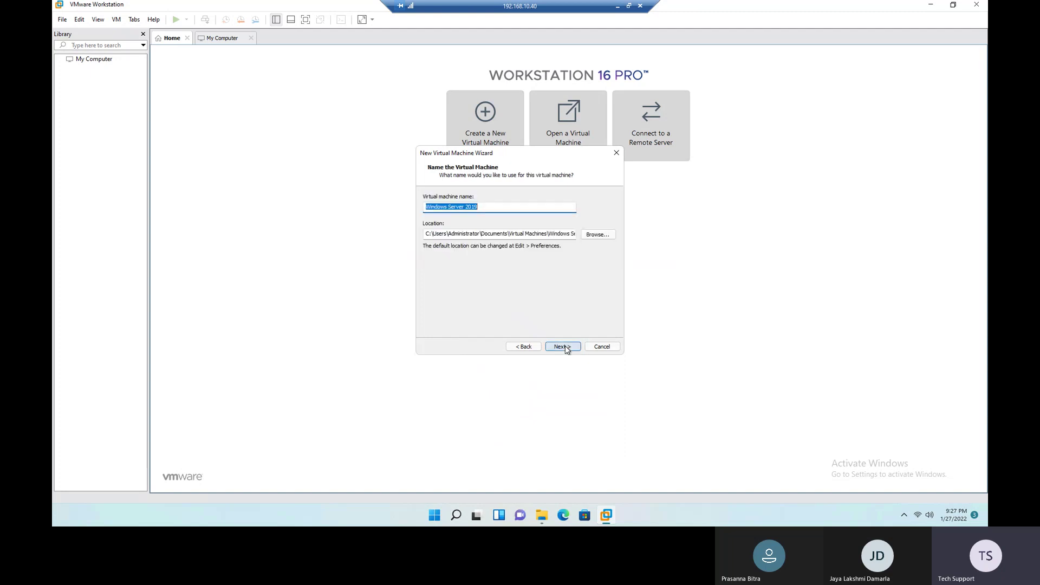
Step: Name the VM AD01 and keep default firmware, processors, memory, NAT and I/O controller
left_click_drag(488, 208, 370, 207)
type("AD01")
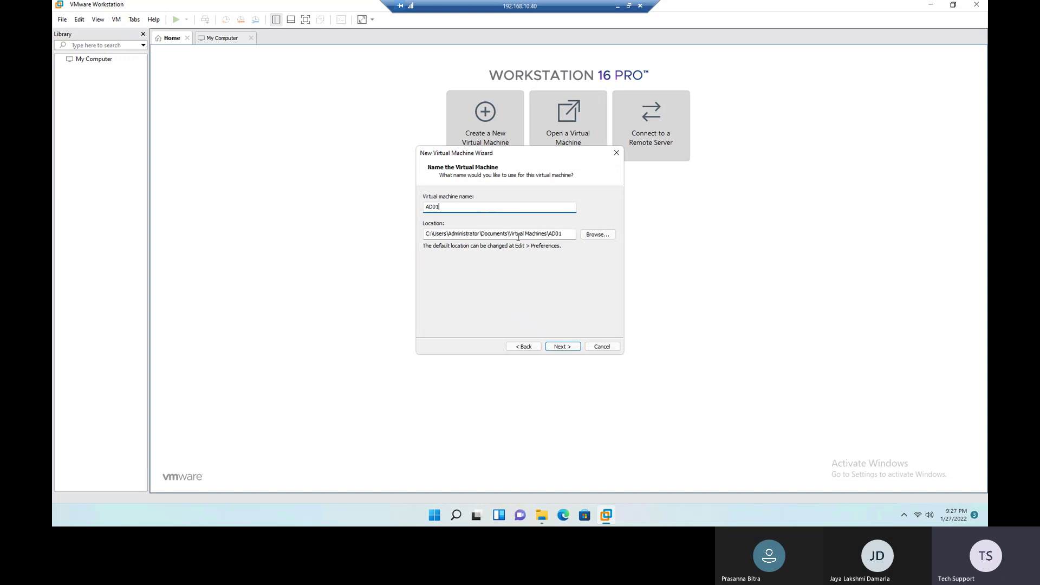
left_click(567, 348)
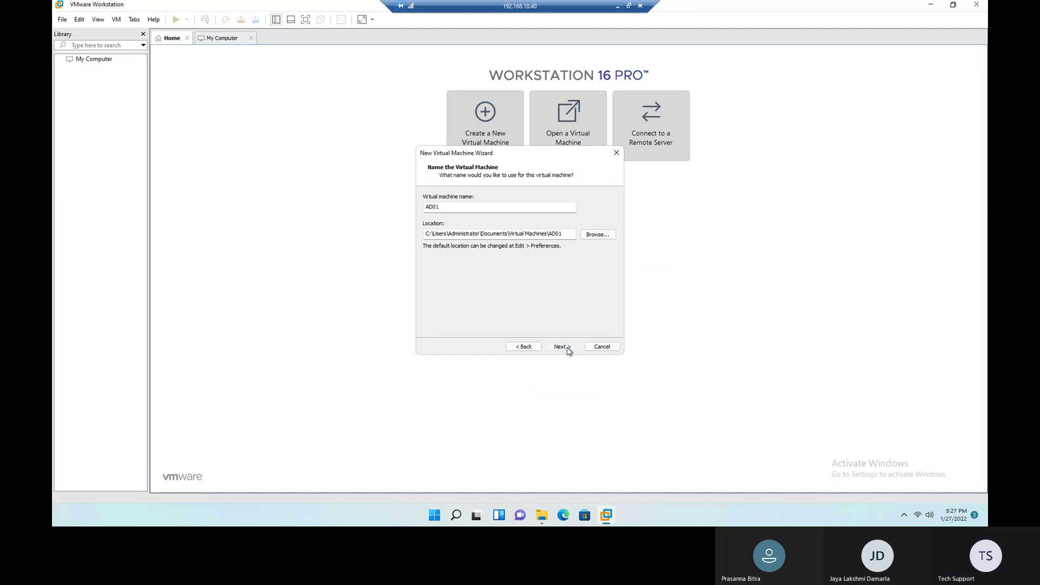
left_click(567, 348)
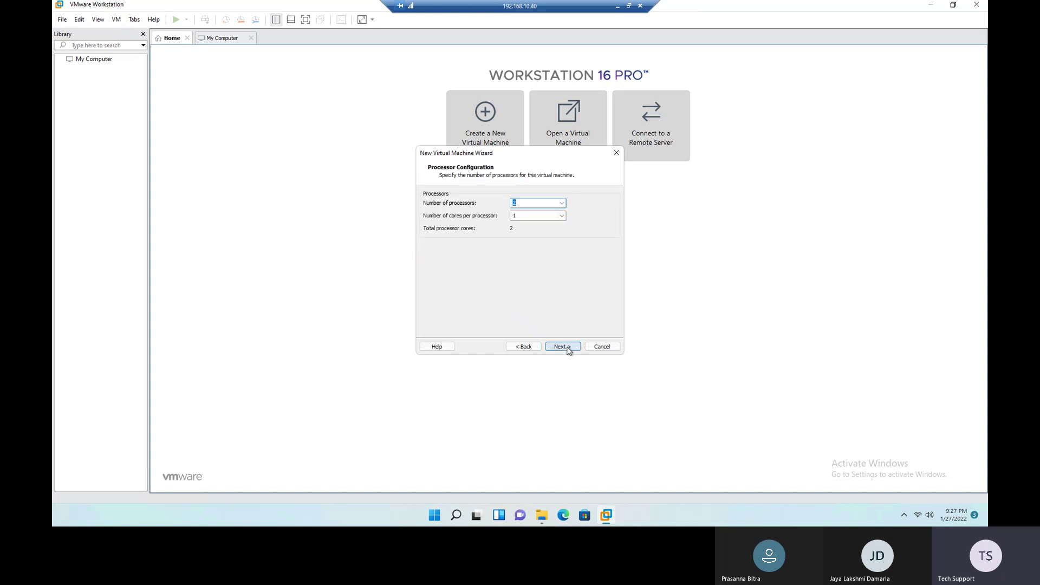
left_click(567, 349)
left_click(567, 348)
left_click(568, 348)
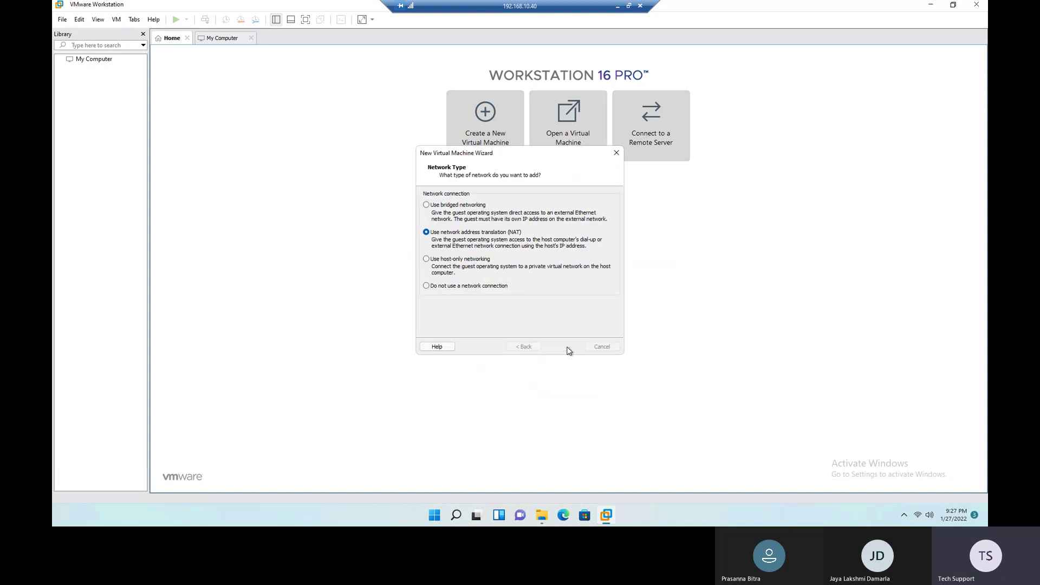
left_click(567, 349)
Step: Create a new 40 GB virtual disk and finish creating the AD01 VM
left_click(567, 348)
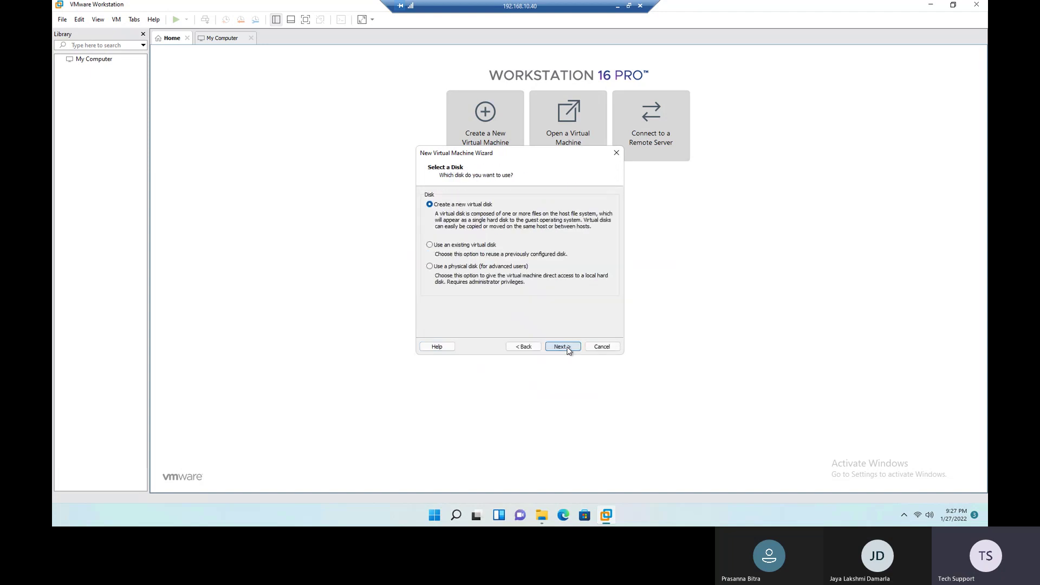
left_click(568, 349)
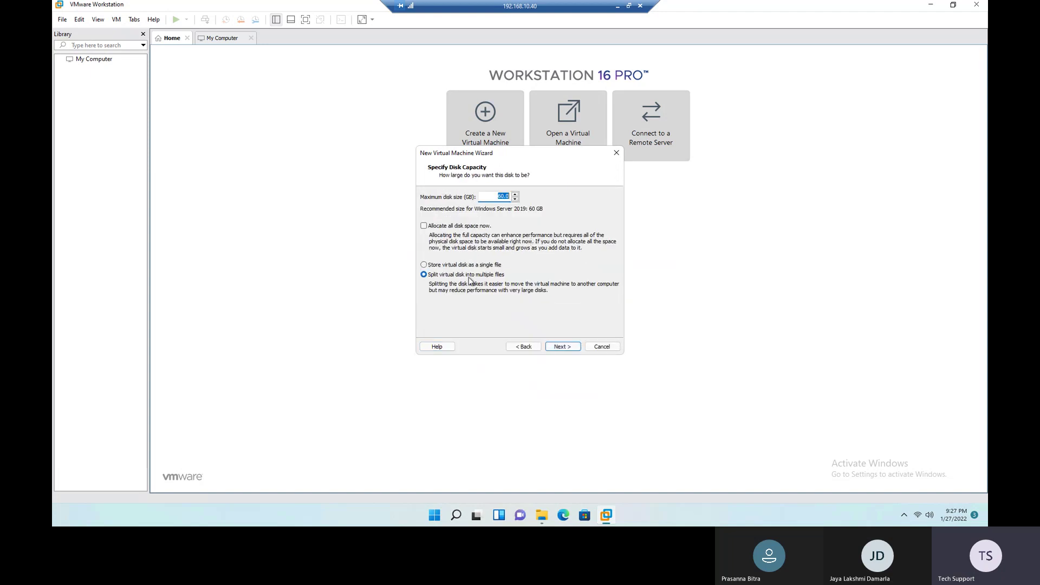
left_click_drag(492, 194, 531, 195)
type("40")
left_click(567, 349)
left_click(567, 350)
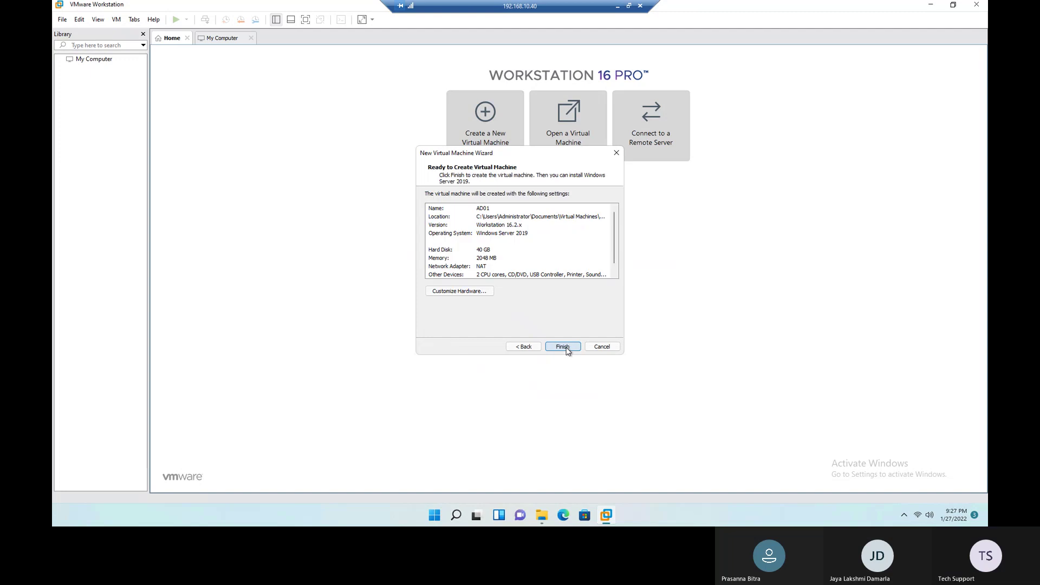
left_click(563, 346)
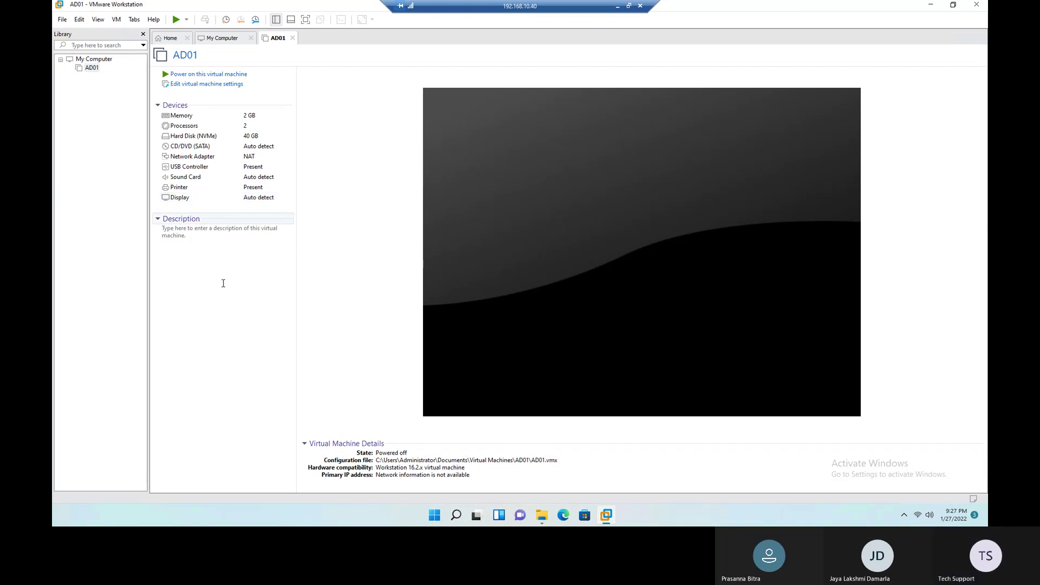
Step: Review the powered-off AD01 summary: 40 GB NVMe disk, 2 GB memory, NAT
left_click(456, 515)
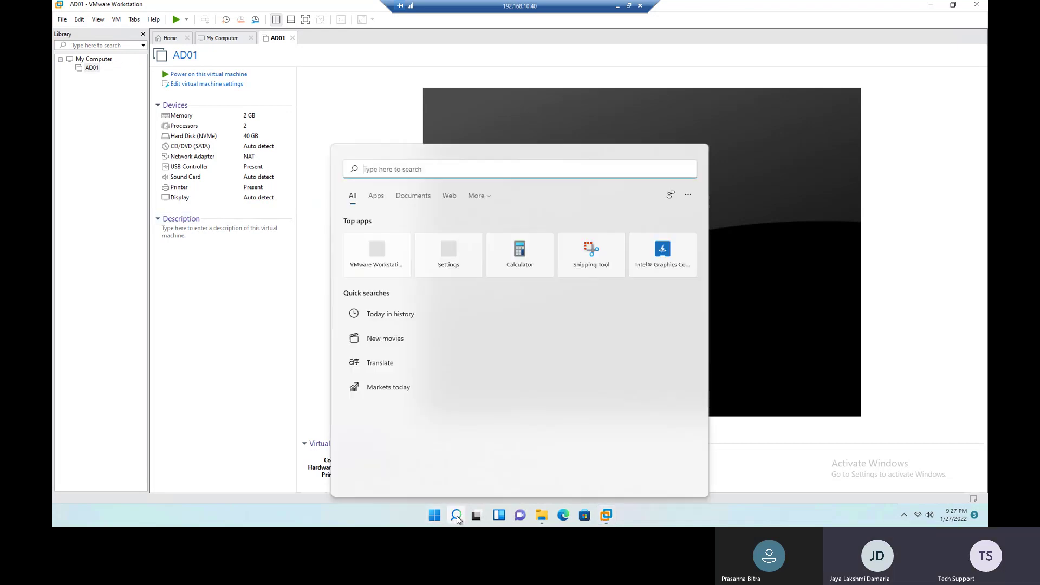
left_click(222, 341)
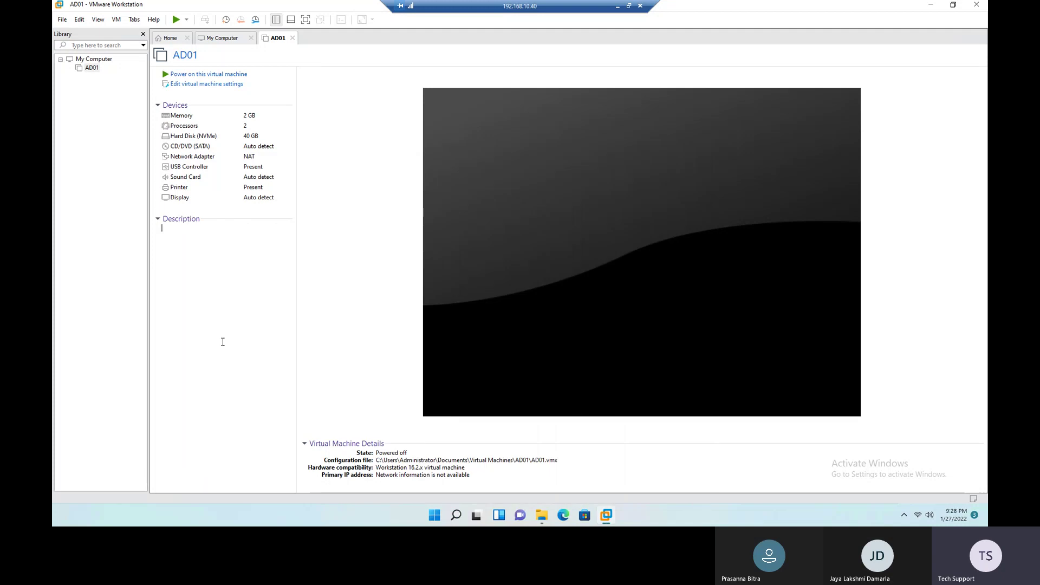
Step: In Excel's Sheet2, review the OS entries in C2:C4 and AD01's server name
left_click(618, 6)
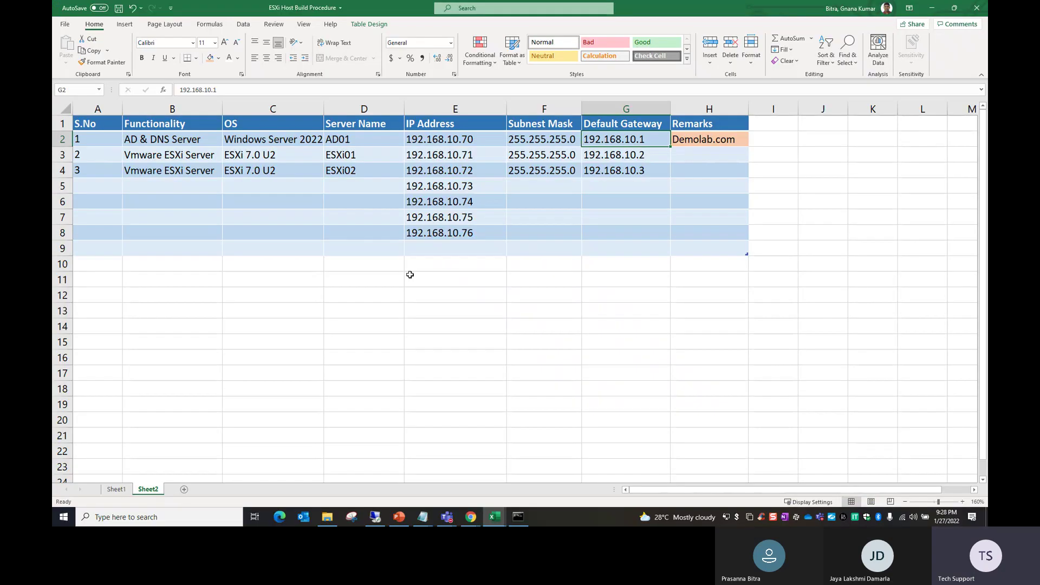
left_click_drag(269, 142, 340, 167)
left_click(360, 140)
left_click(340, 190)
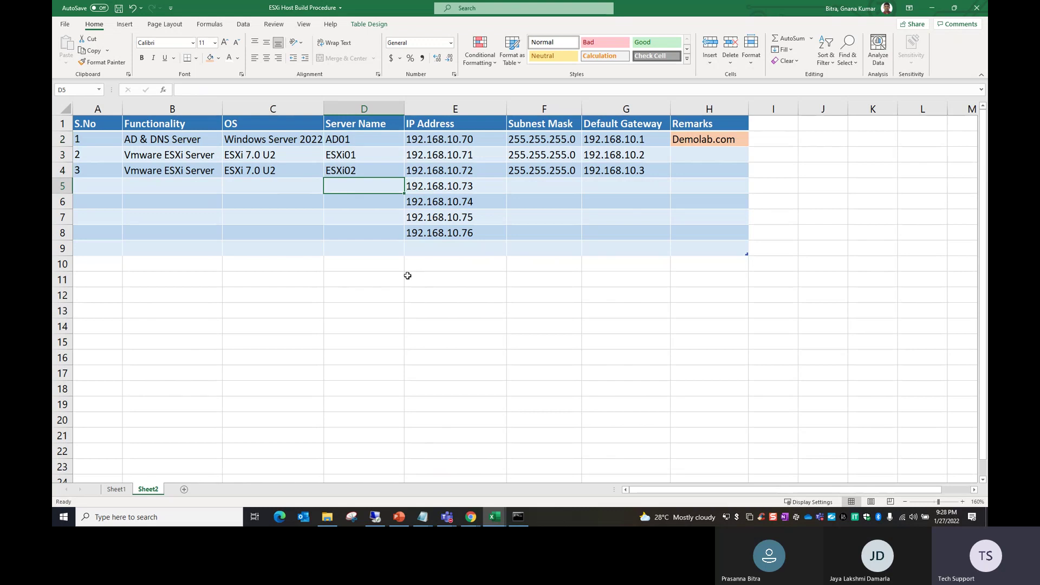
left_click(376, 517)
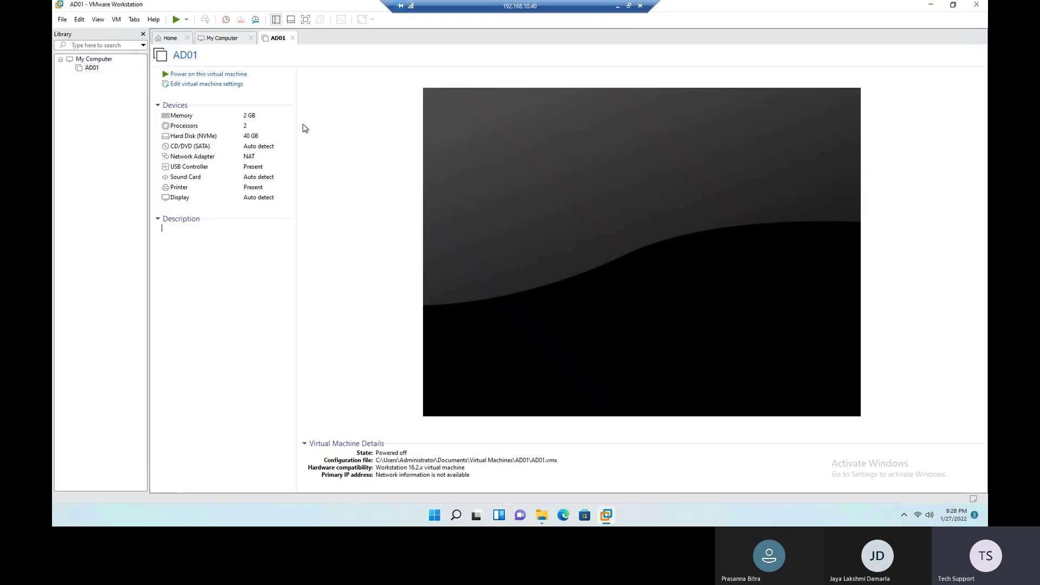
Step: Run ncpa.cpl from the Run dialog to open Network Connections
left_click(456, 516)
type("NCAP")
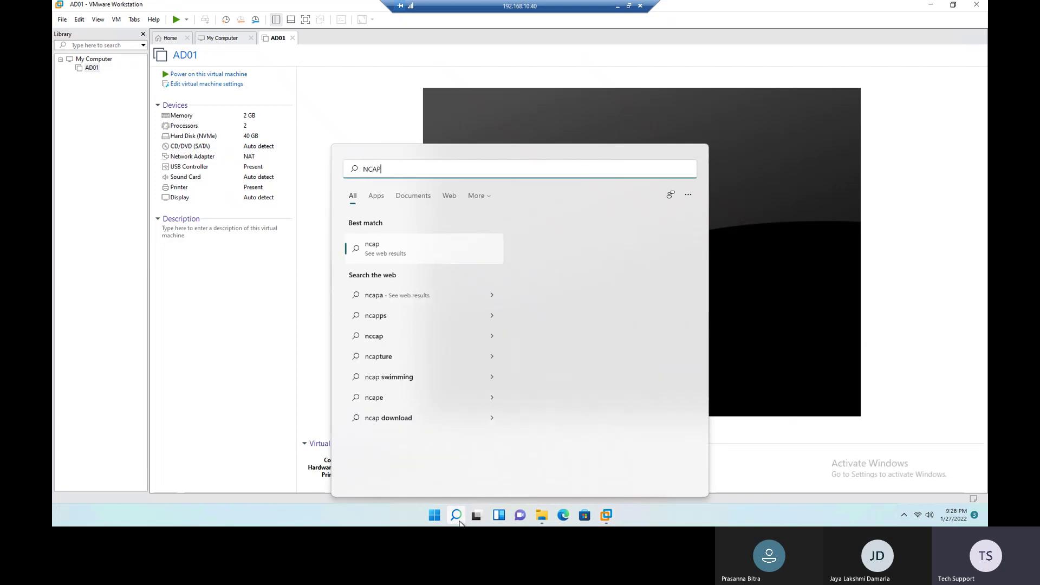
key("BackSpace")
key("BackSpace")
key("BackSpace")
key("BackSpace")
type("RU")
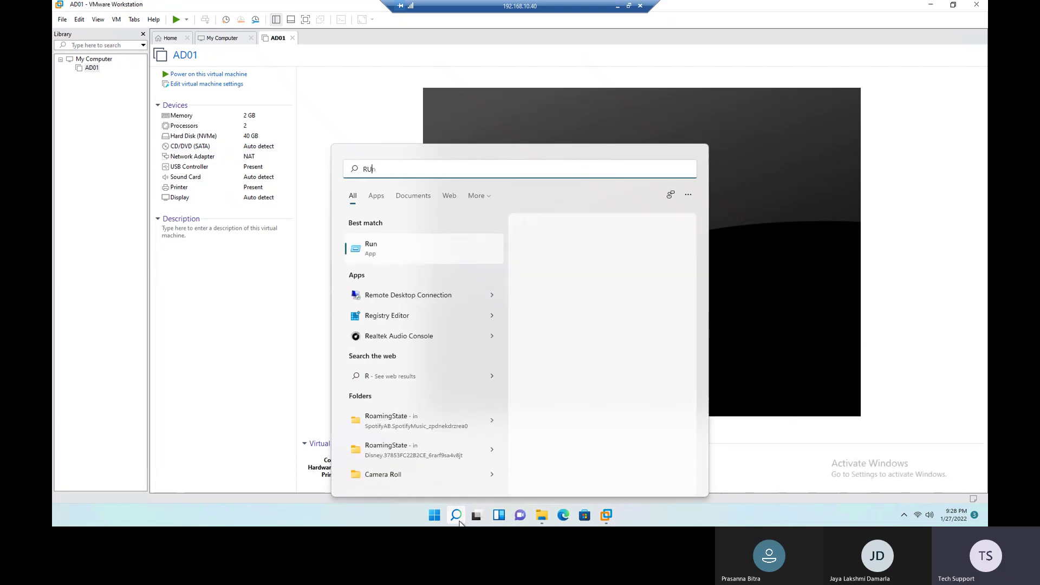
key("Return")
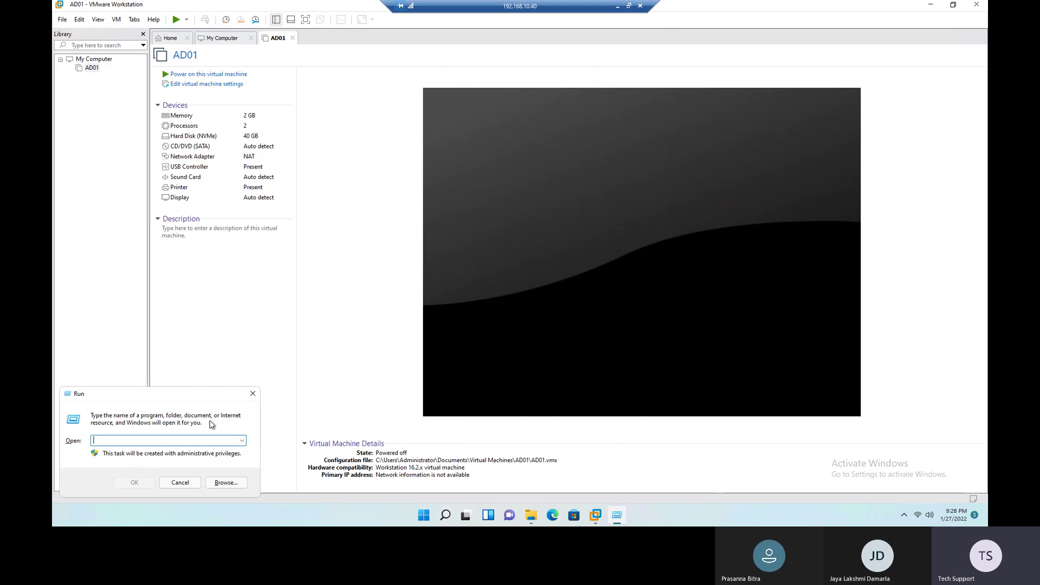
type("NCA.CP")
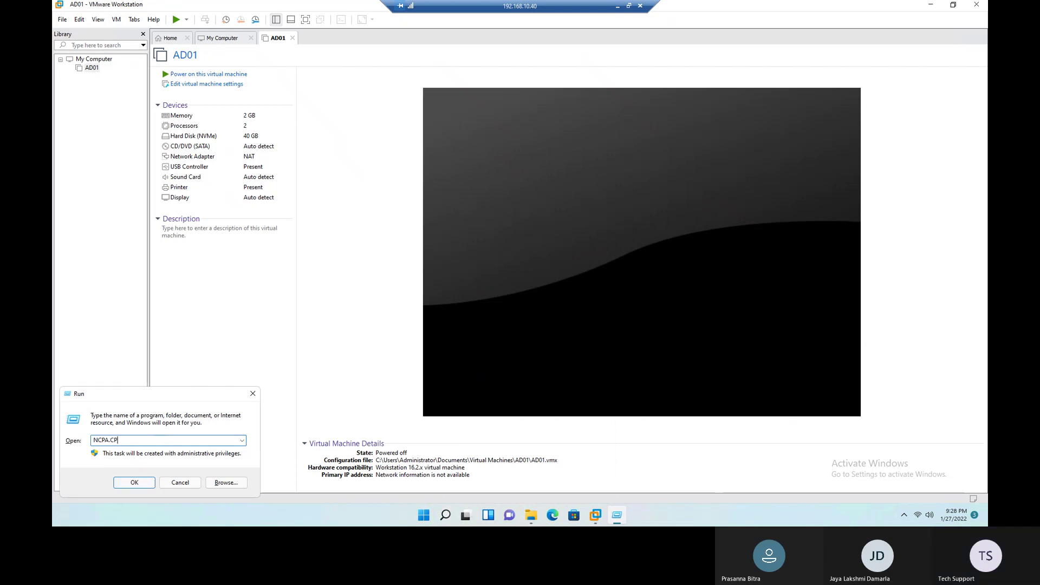
type("L")
key("Return")
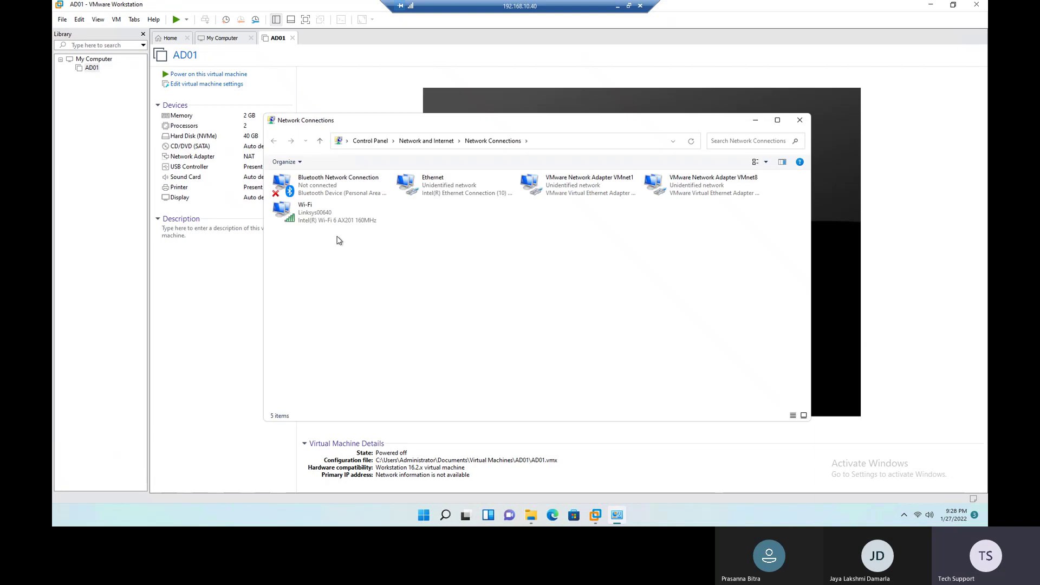
Step: Inspect the Wi-Fi, Ethernet, VMnet1 and Bluetooth adapters, then select VMnet1 and VMnet8 together
left_click(314, 218)
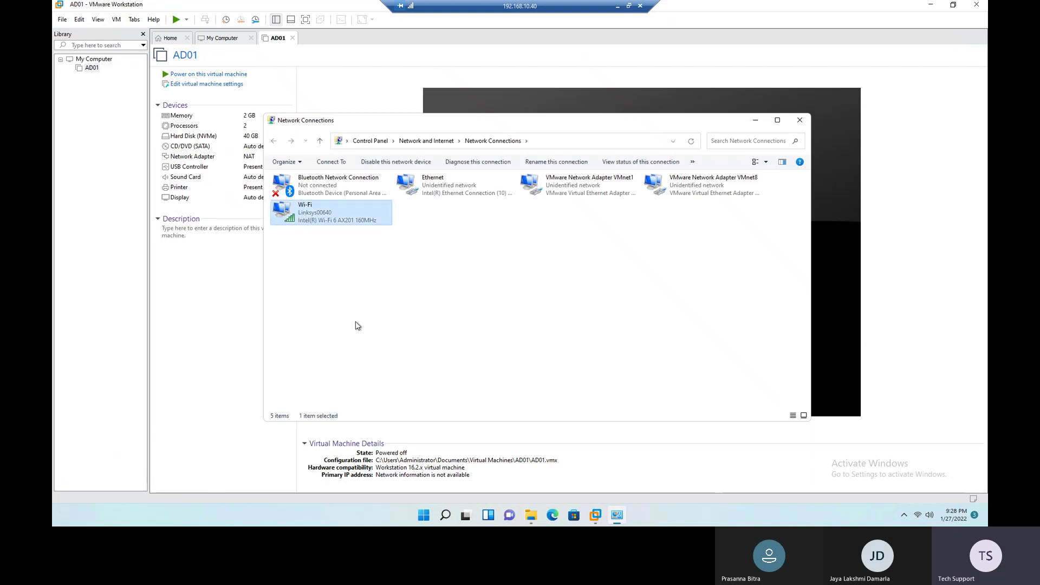
left_click(437, 185)
left_click(564, 188)
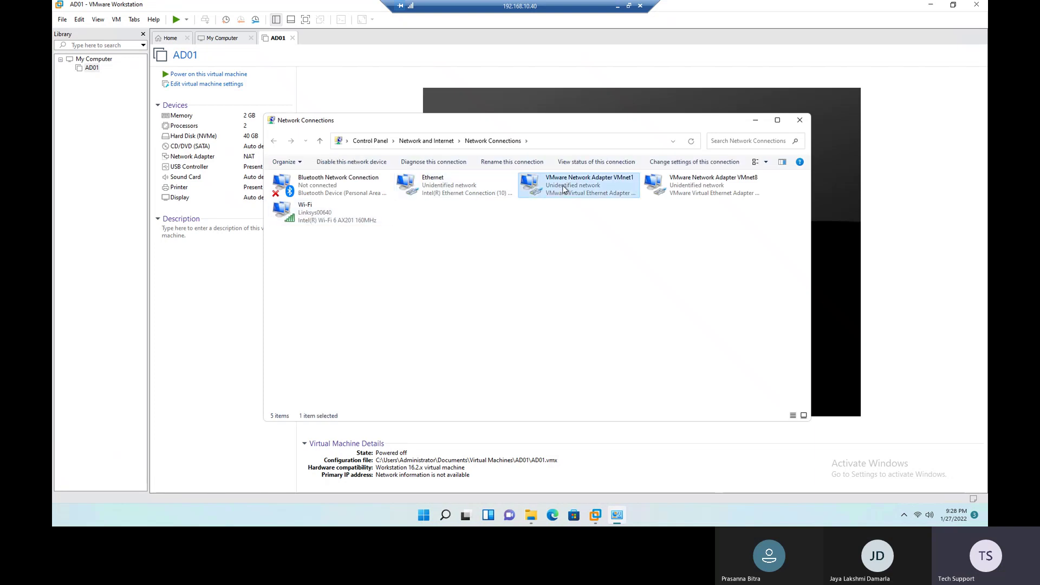
left_click(338, 187)
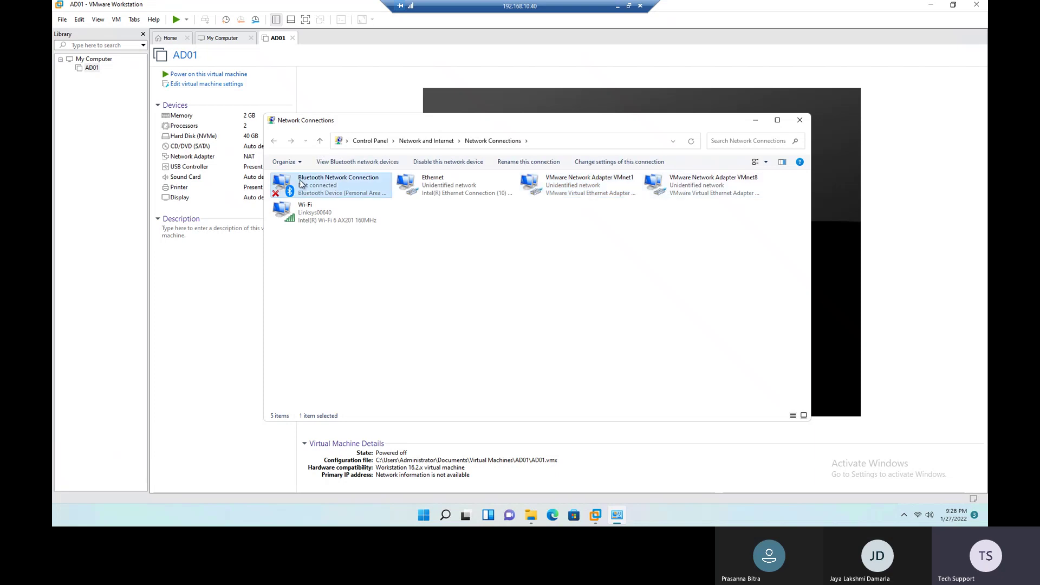
left_click(584, 198)
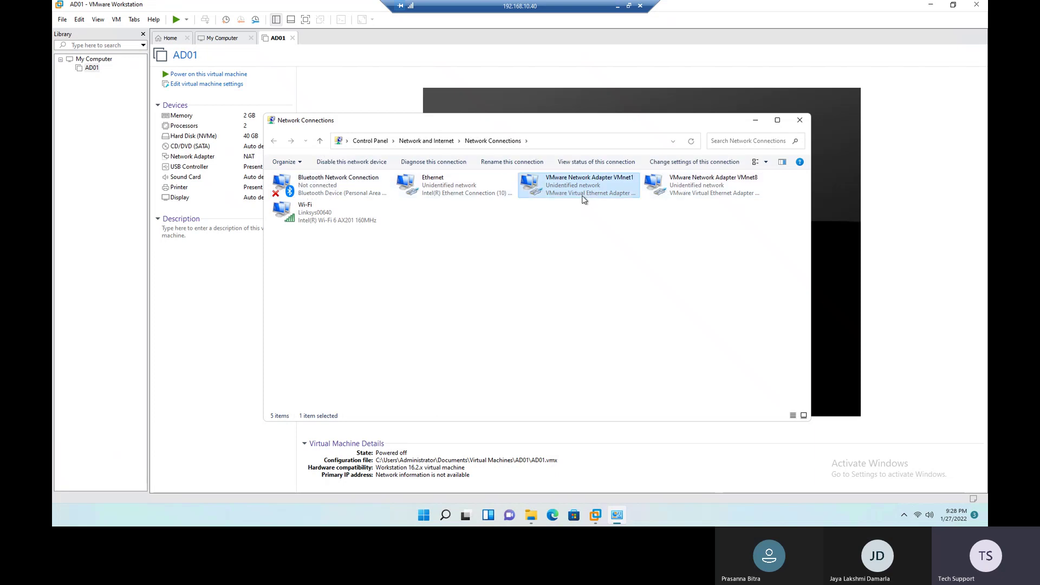
left_click(674, 198, "ctrl")
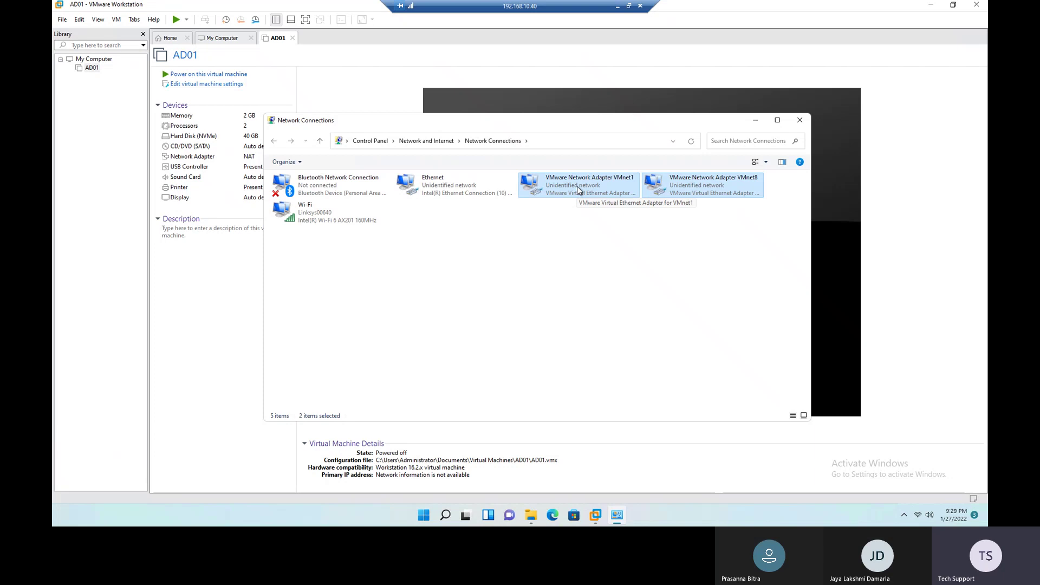
Step: Bring VMware Workstation in front of Network Connections and open AD01's context menu in the Library
left_click(83, 228)
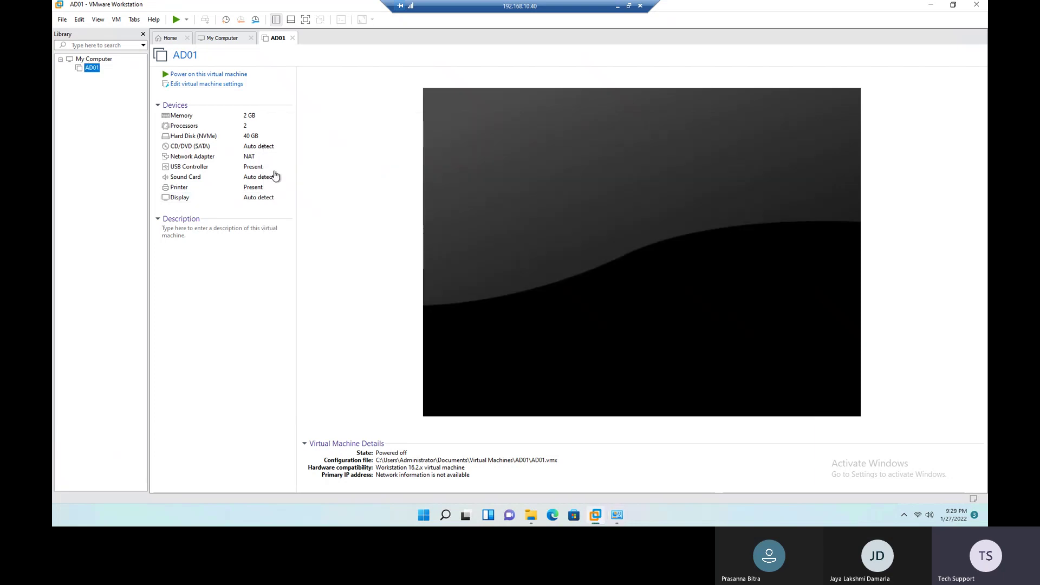
right_click(92, 69)
Step: In AD01's settings, set the Network Adapter to Custom: Specific virtual network VMnet0
left_click(129, 251)
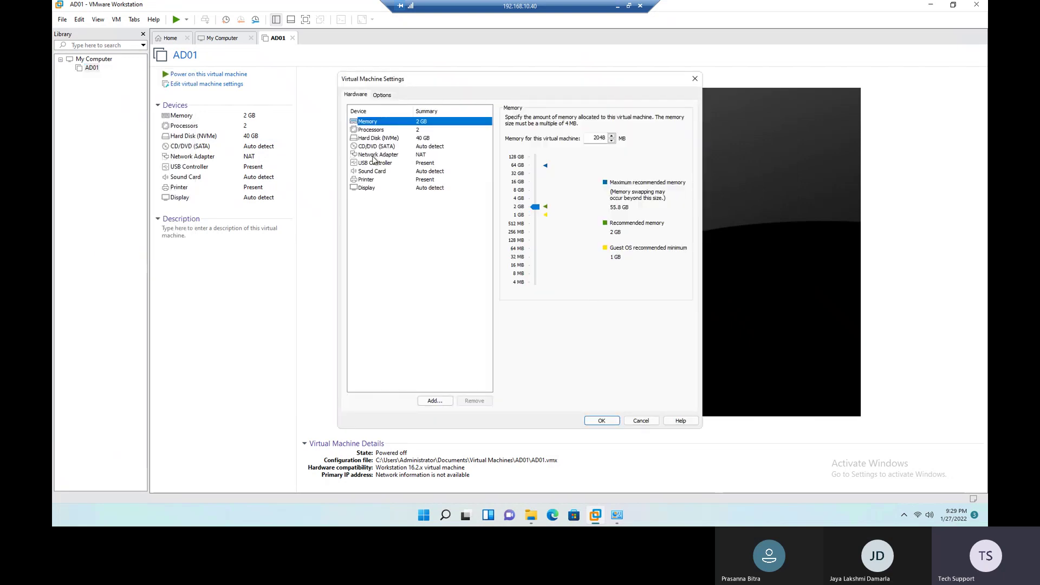
left_click(373, 155)
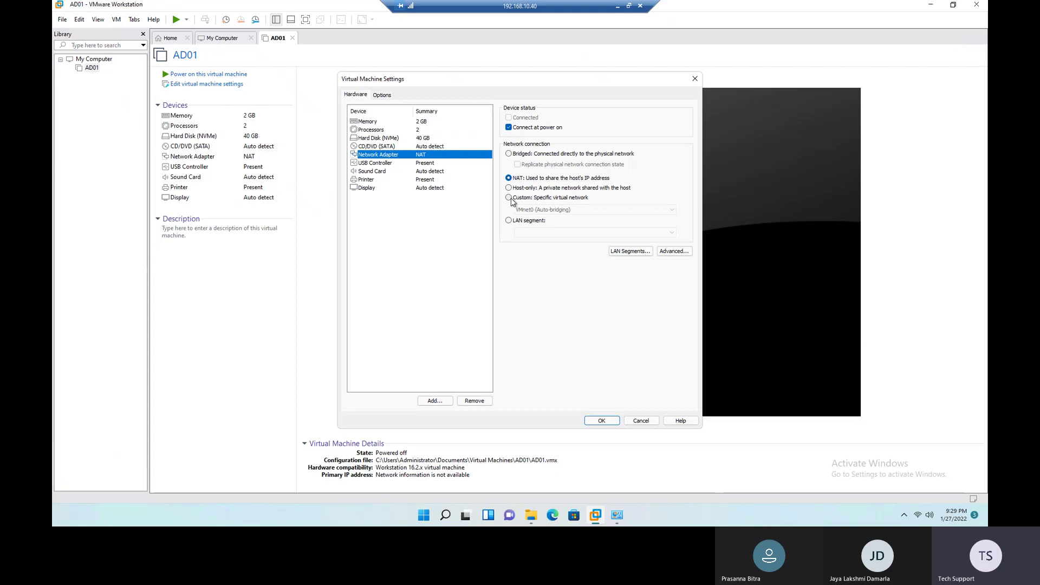
left_click(509, 198)
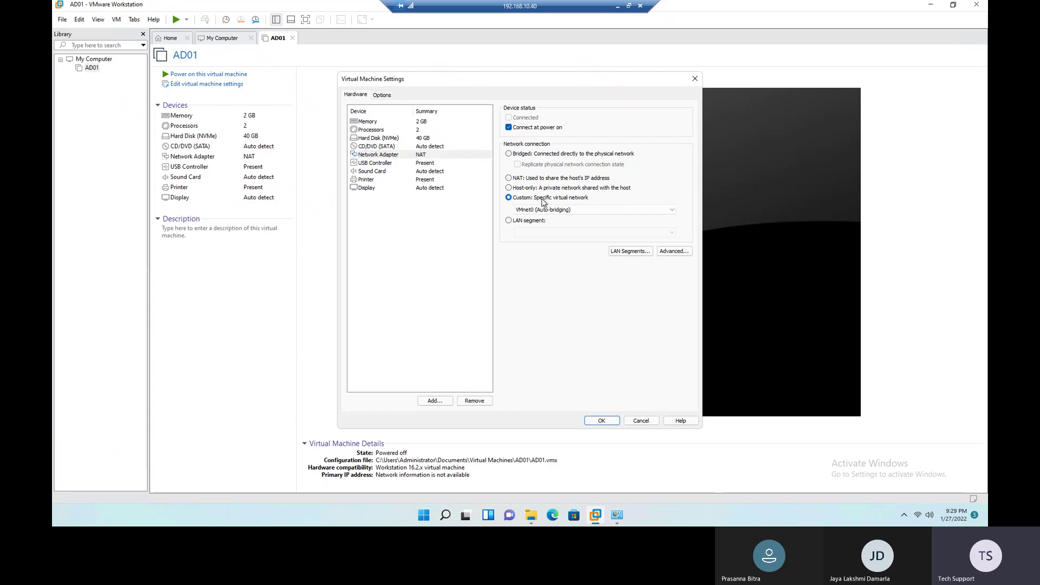
left_click(575, 209)
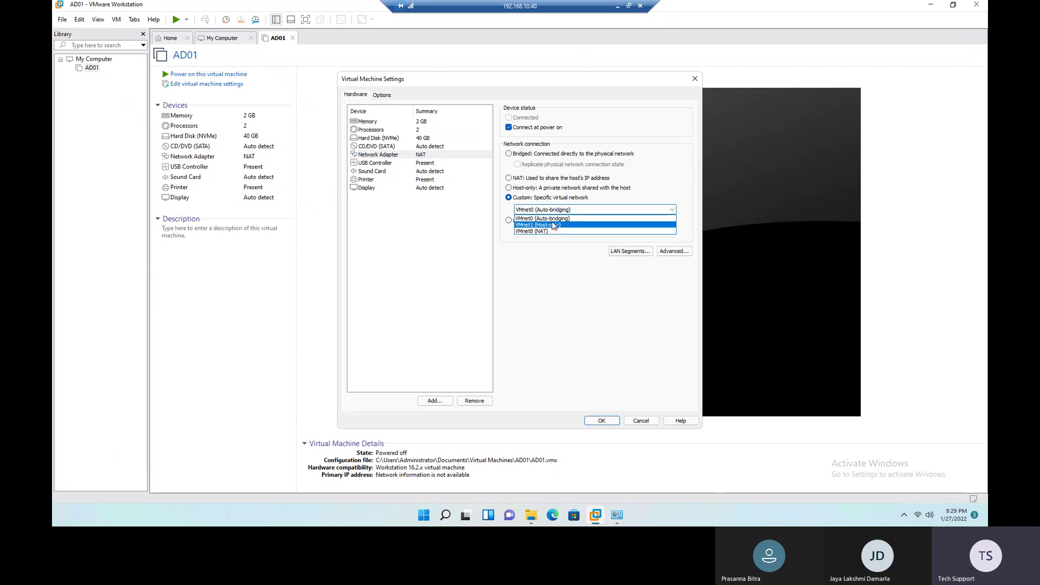
left_click(555, 219)
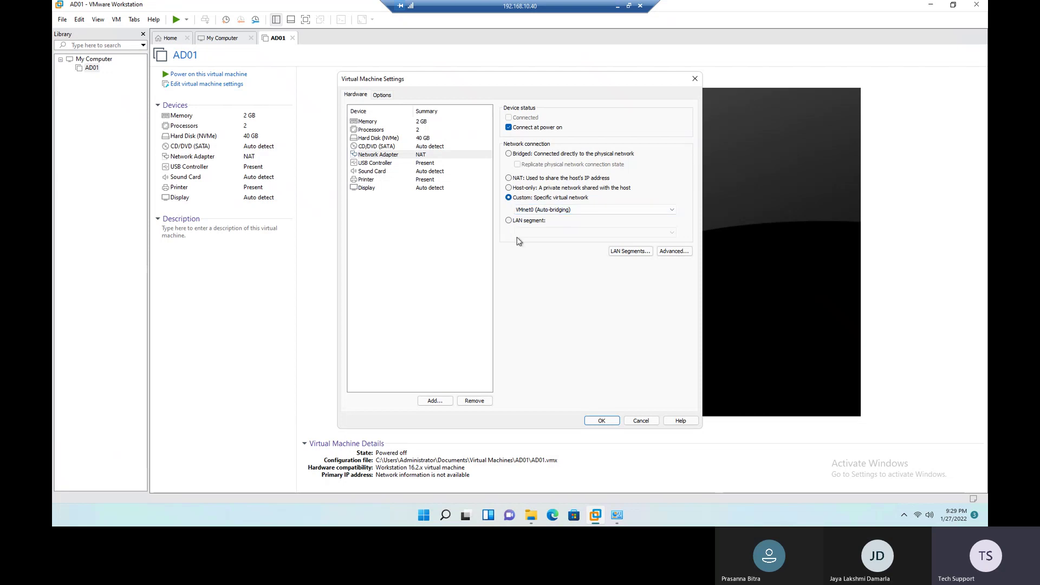
left_click(605, 421)
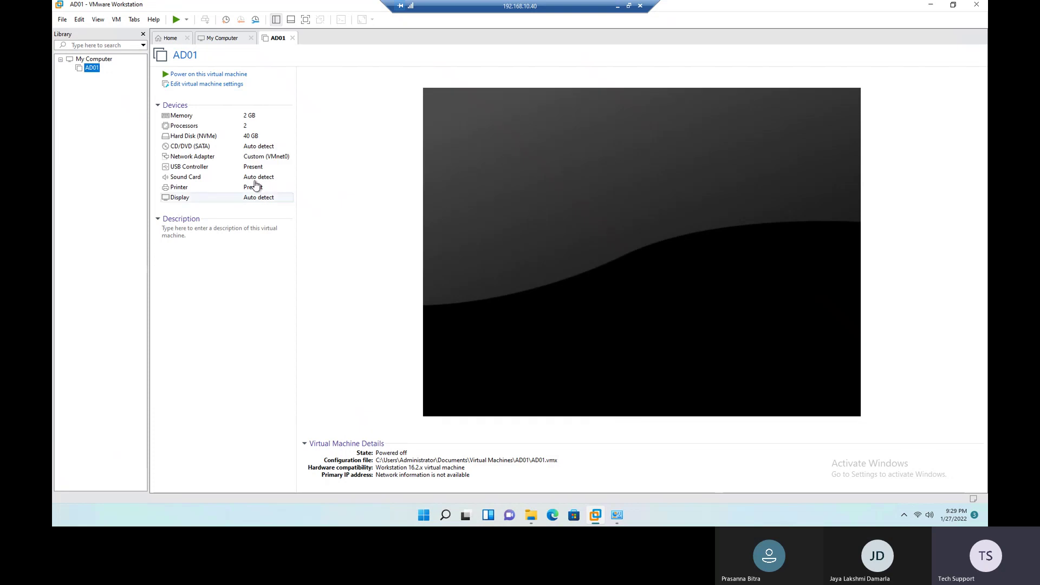
Step: Load C:\Softwares & ISOs\Windows Server 2022.iso into AD01's CD/DVD (SATA) drive
double_click(243, 150)
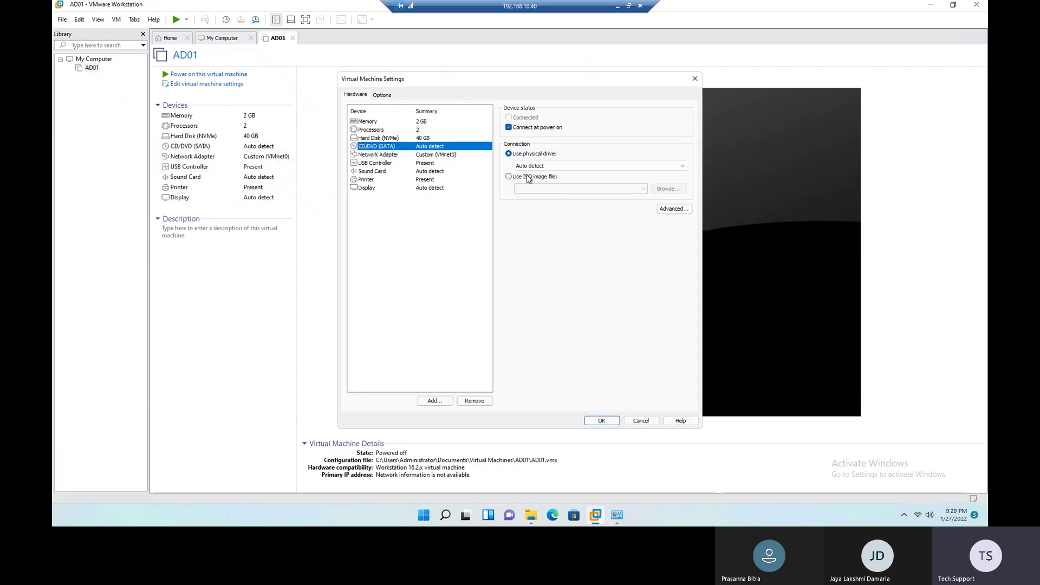
left_click(526, 177)
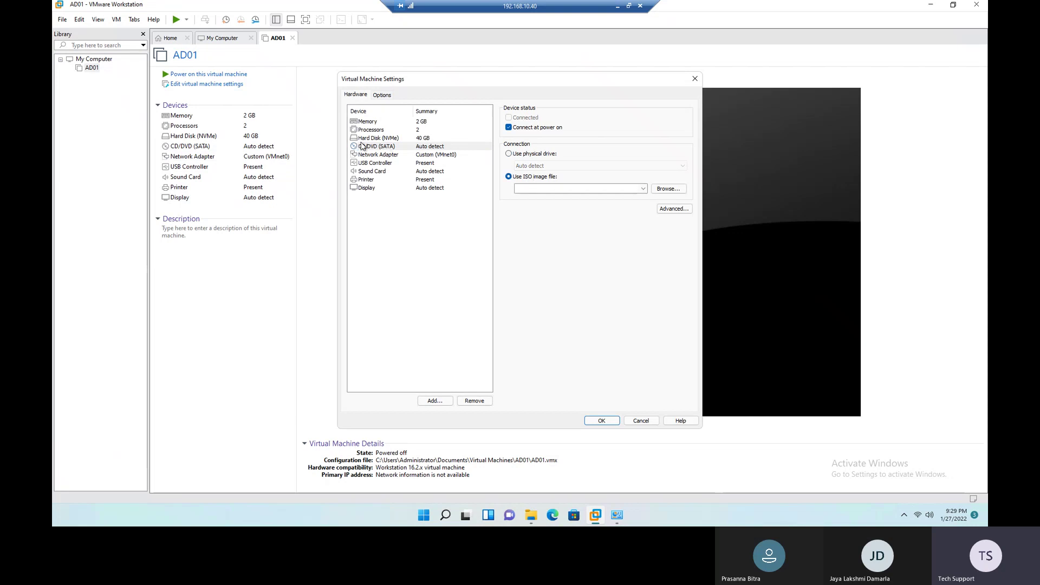
left_click(667, 188)
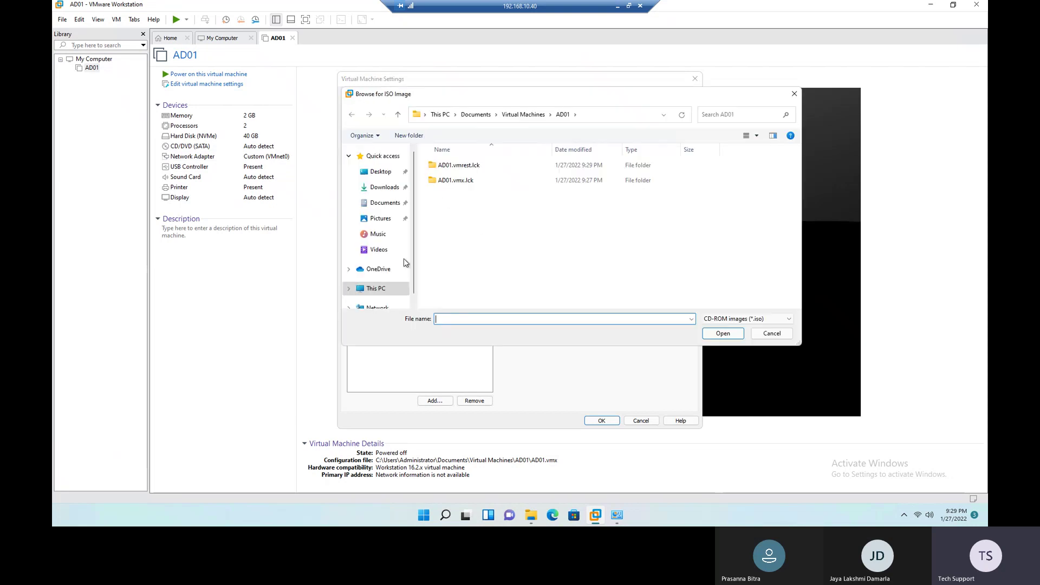
left_click(379, 293)
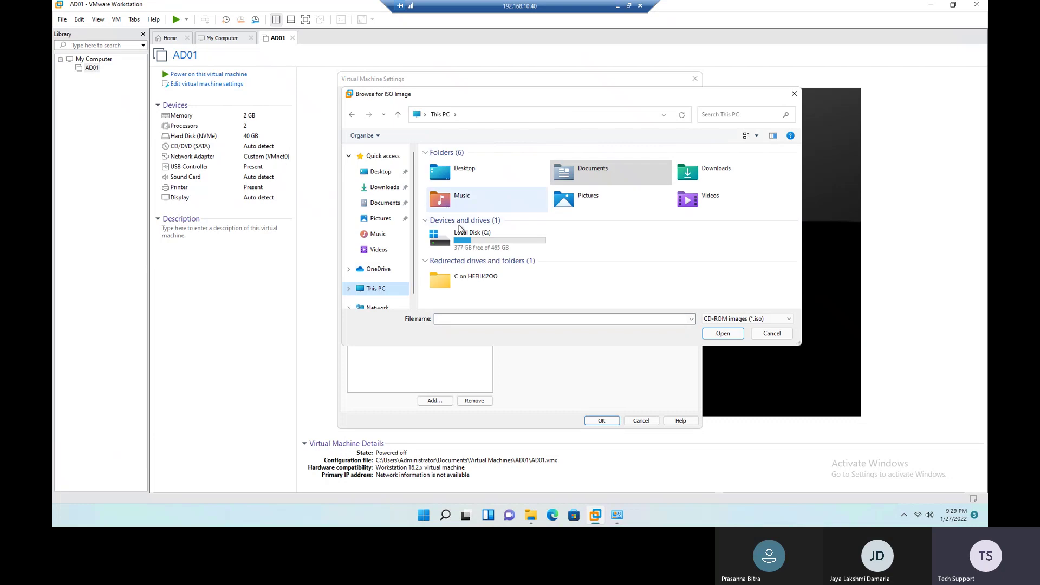
double_click(462, 241)
double_click(463, 225)
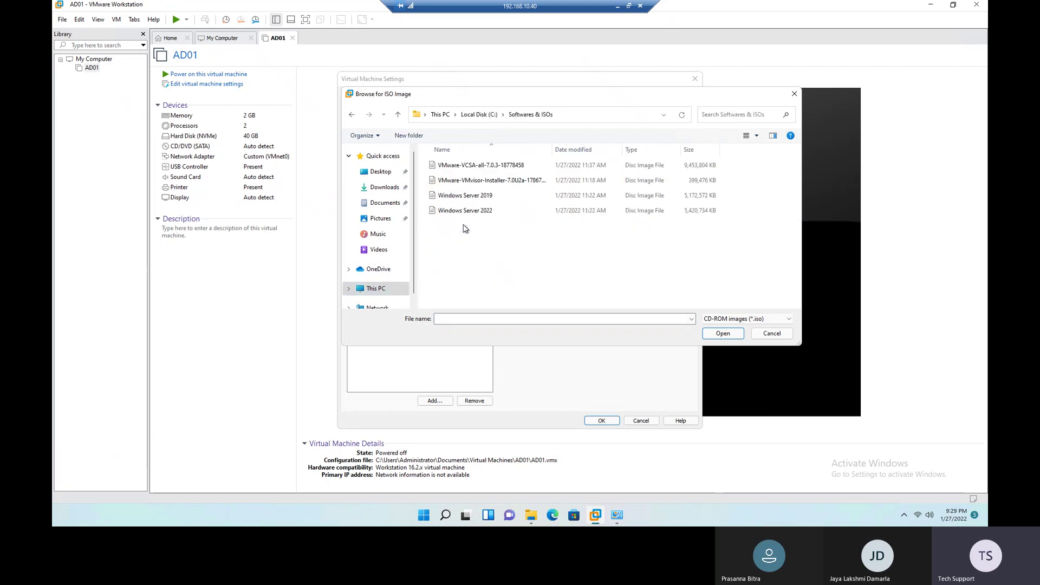
left_click(469, 212)
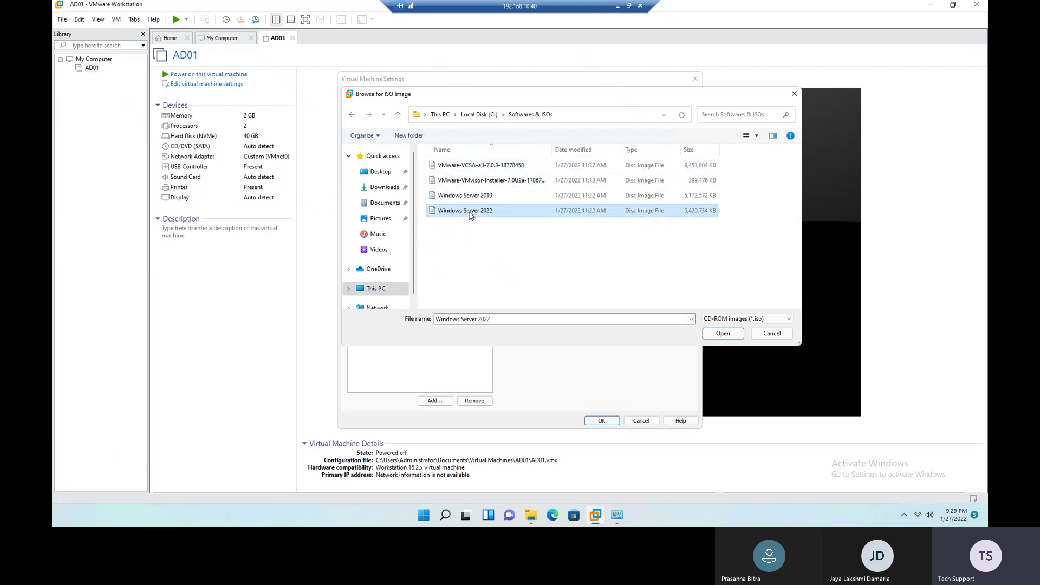
left_click(725, 336)
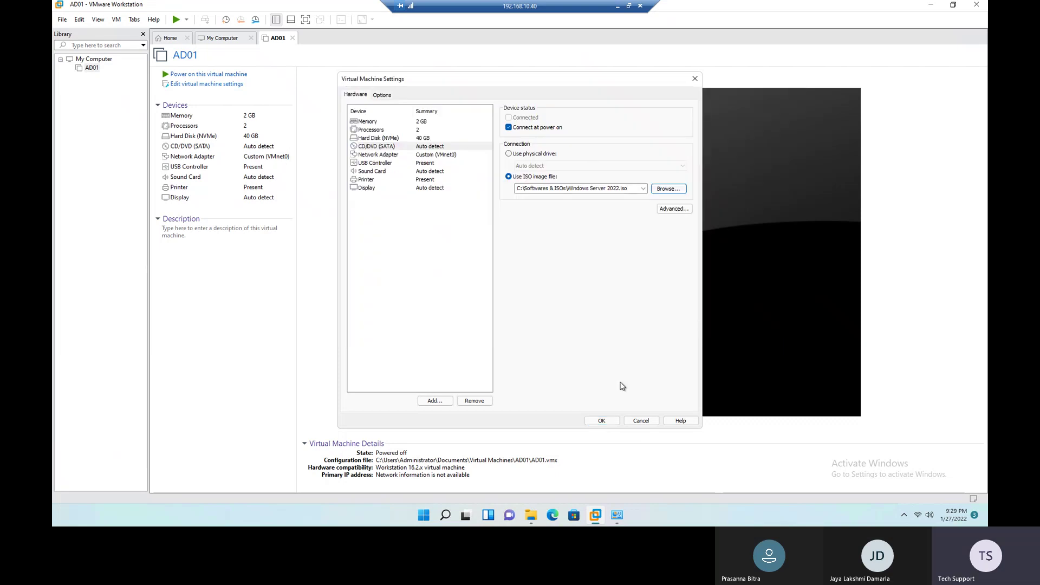
left_click(606, 422)
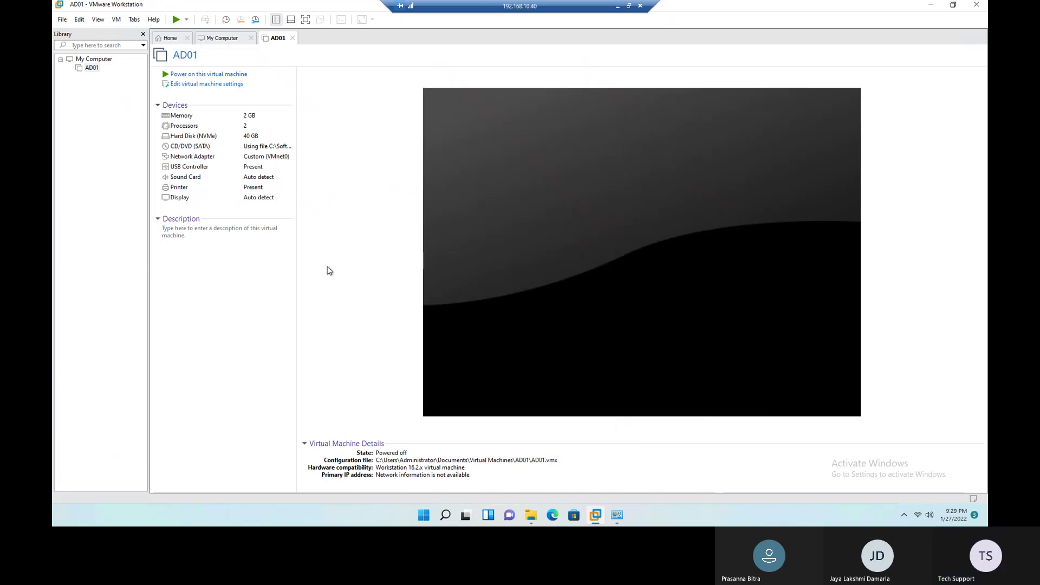
Step: Power on AD01, dismiss the removable devices notice, and boot from the Windows Server disc
left_click(174, 74)
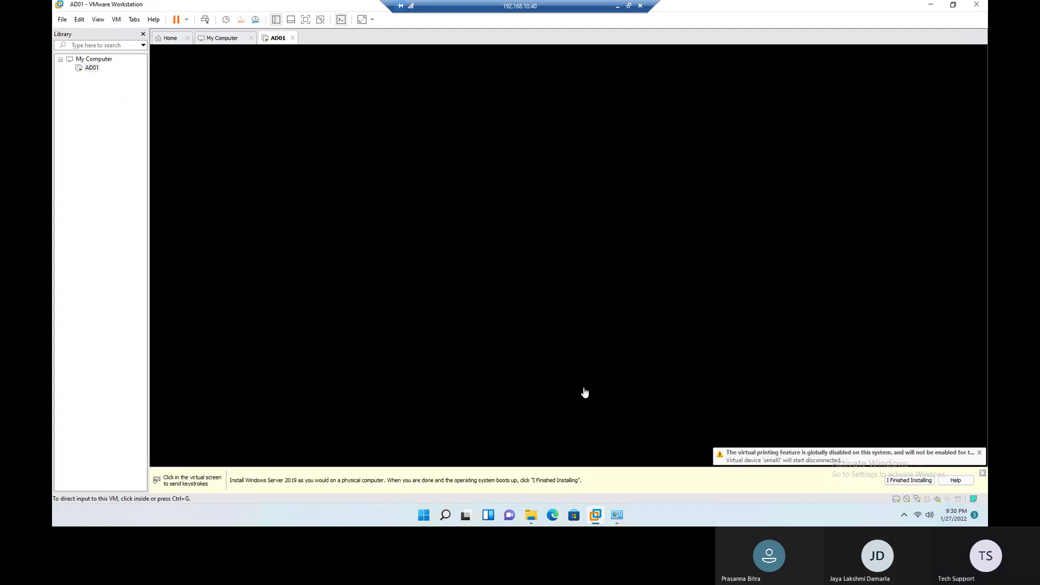
left_click(581, 307)
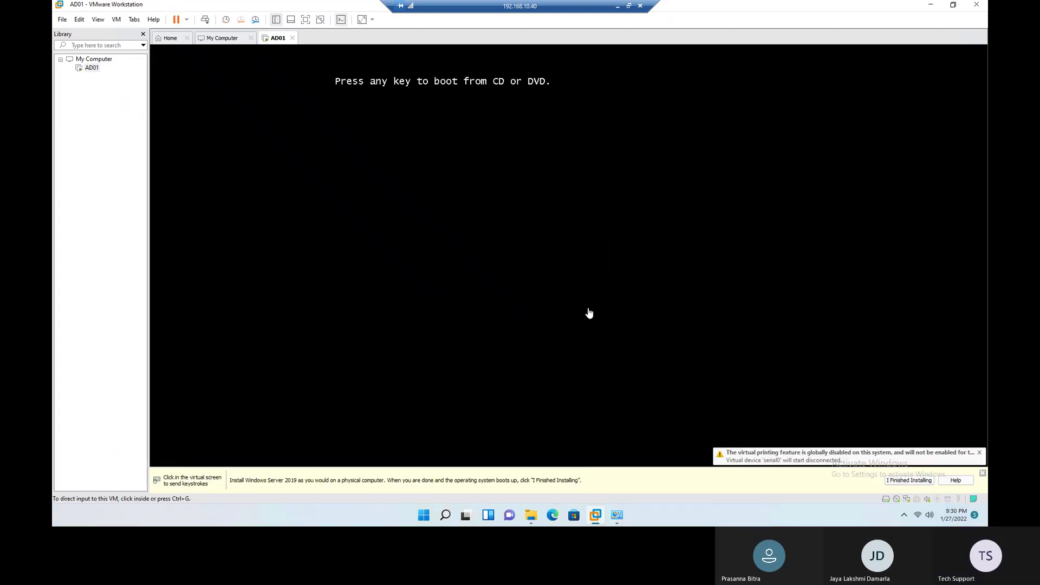
left_click(418, 183)
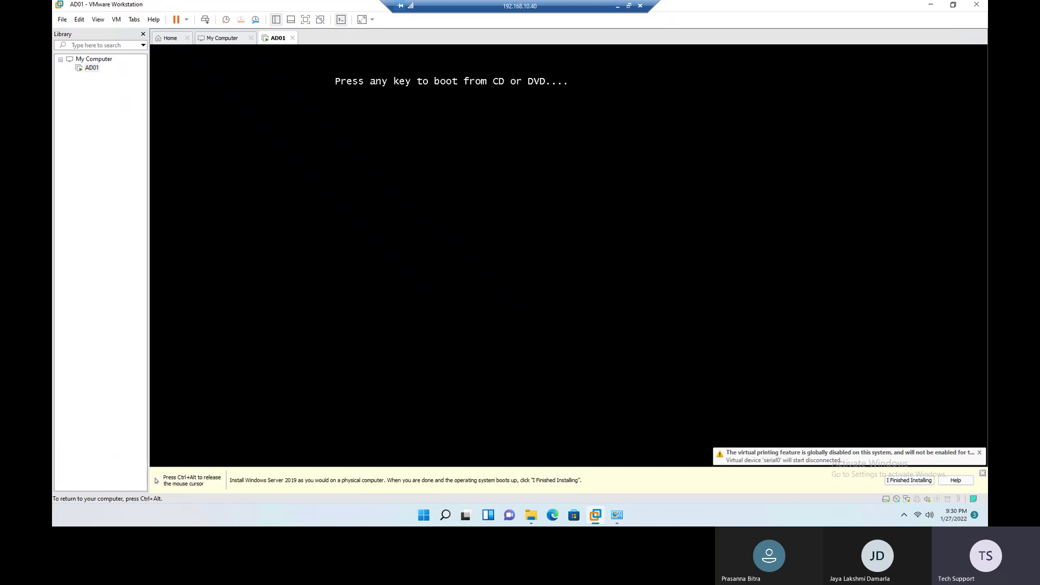
key("Return")
key("Return")
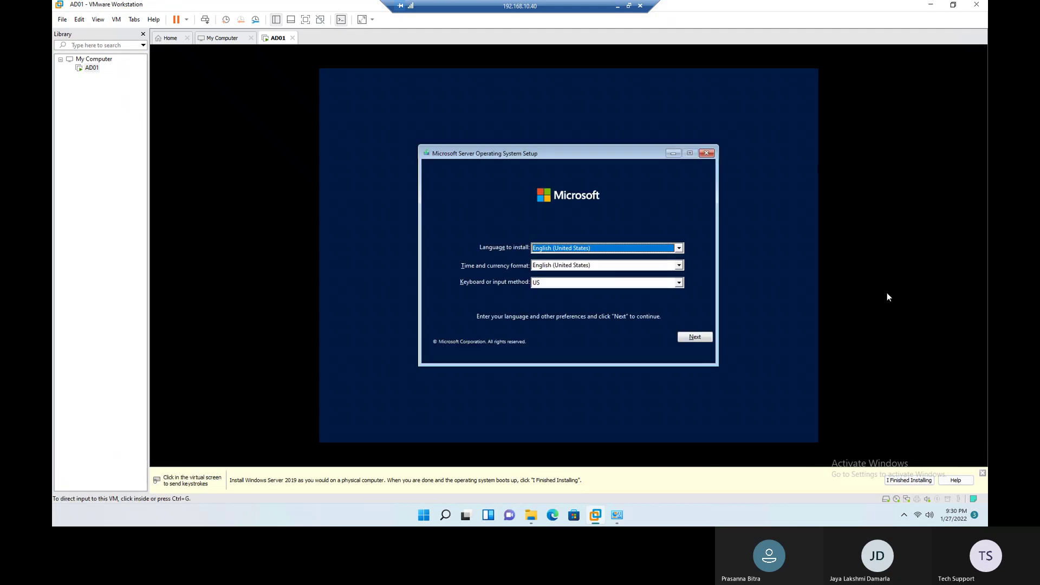
Step: Start Windows Server setup with default language and select Standard Evaluation (Desktop Experience)
left_click(696, 340)
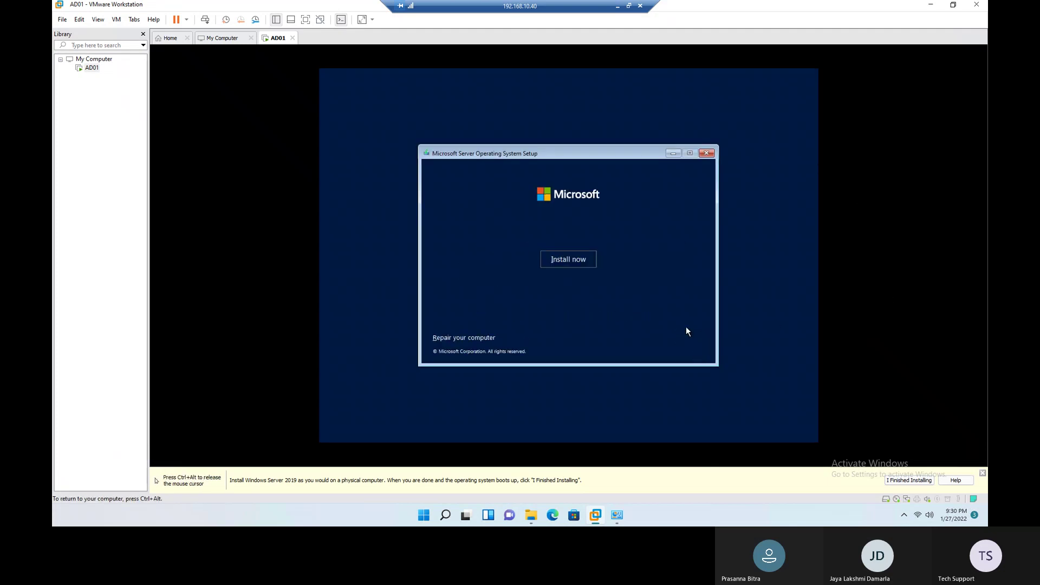
left_click(567, 257)
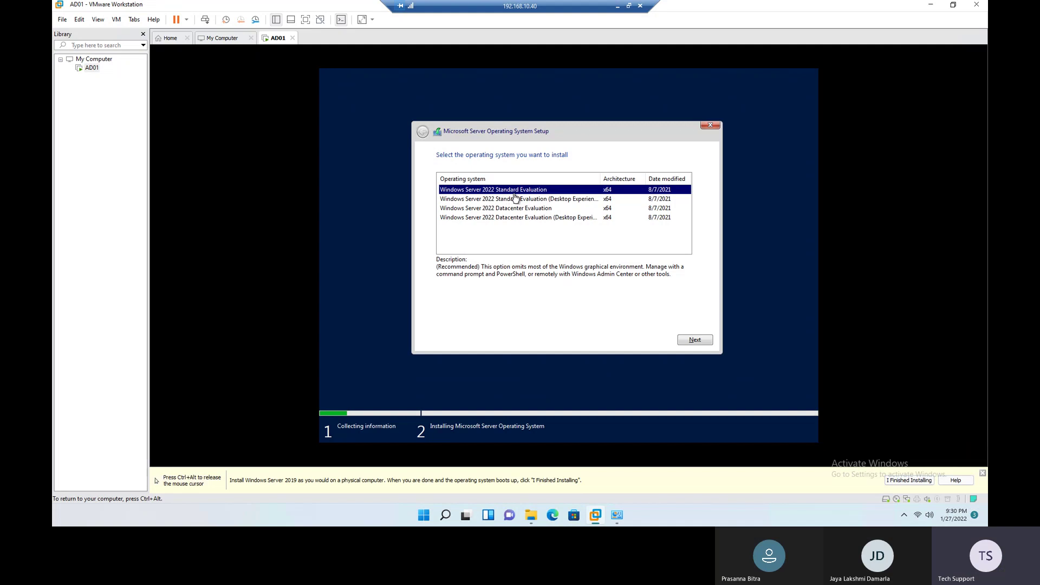
left_click(518, 200)
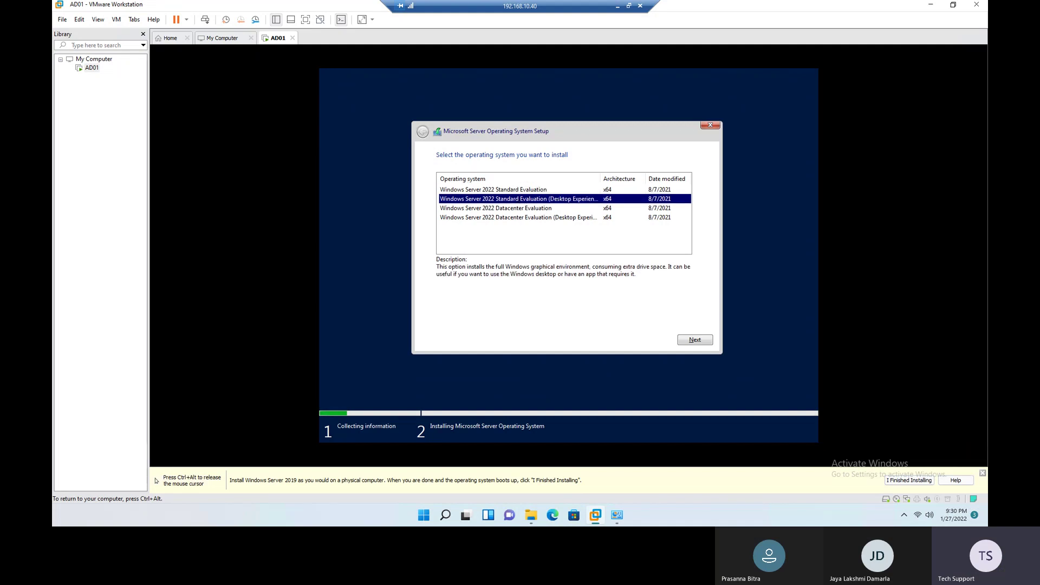
left_click(691, 340)
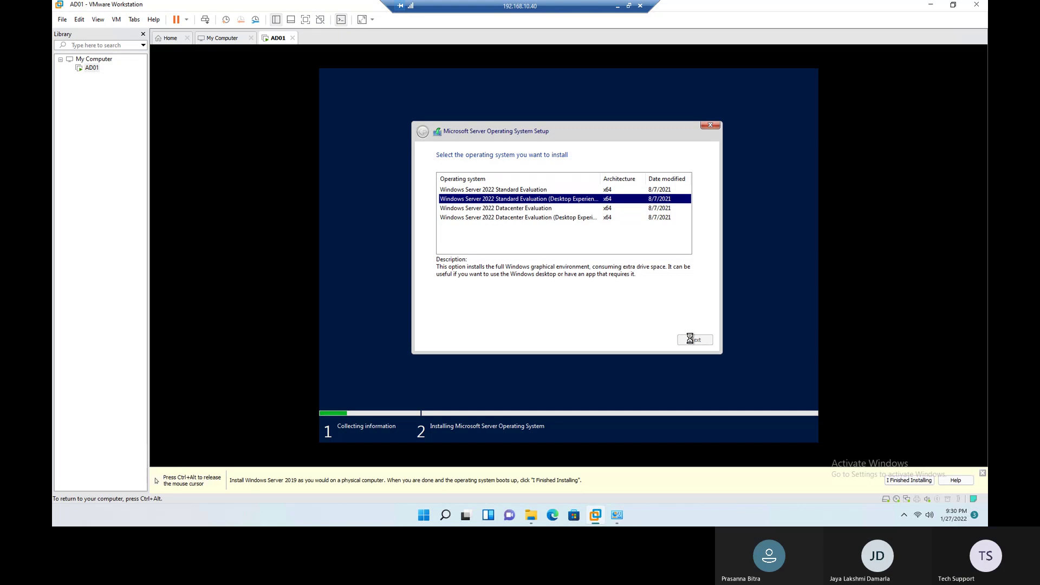
Step: Accept the license terms and run a custom install onto Drive 0's unallocated space
left_click(536, 322)
left_click(695, 340)
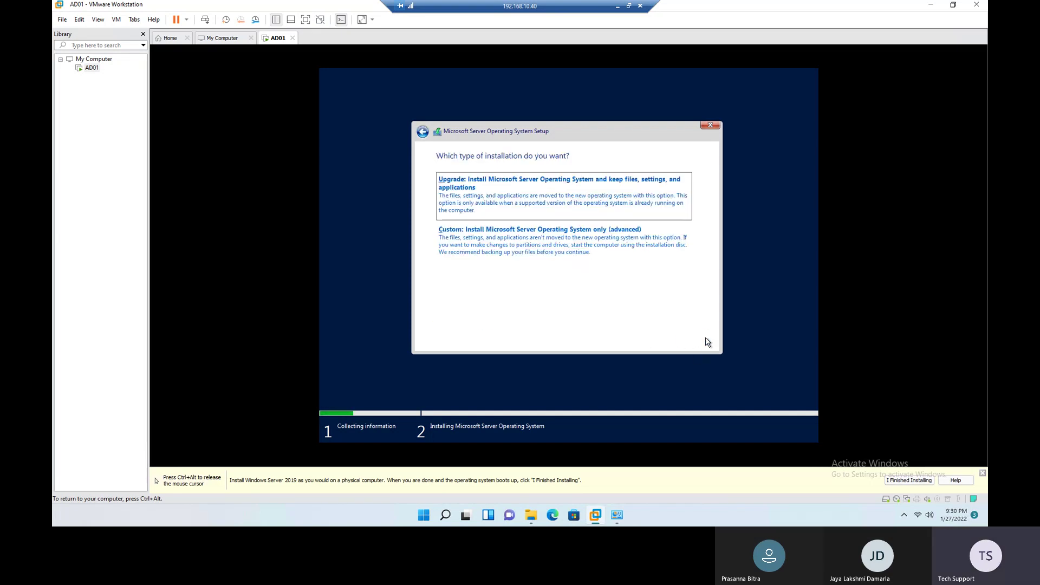
left_click(560, 260)
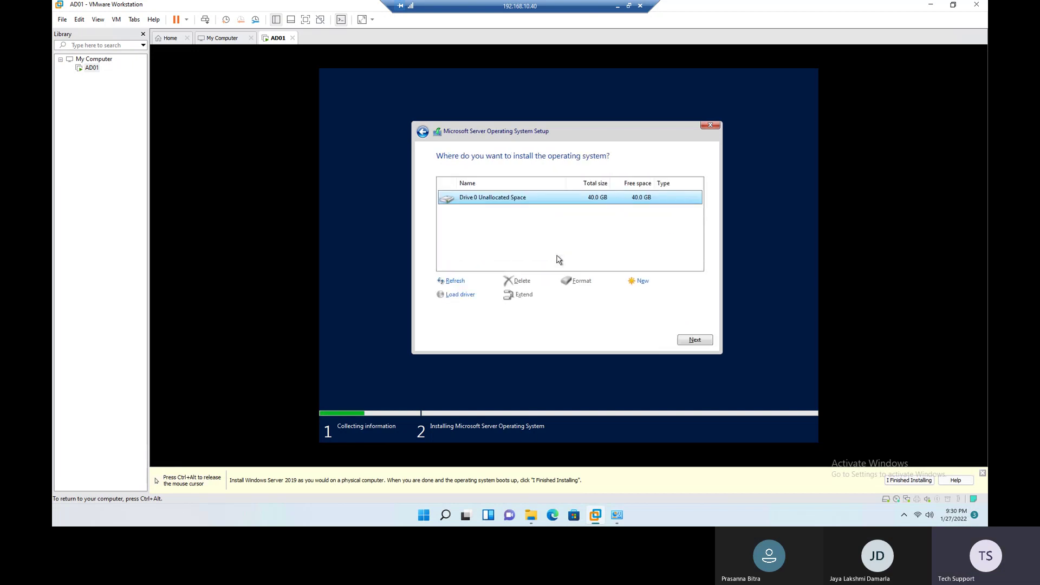
left_click(699, 341)
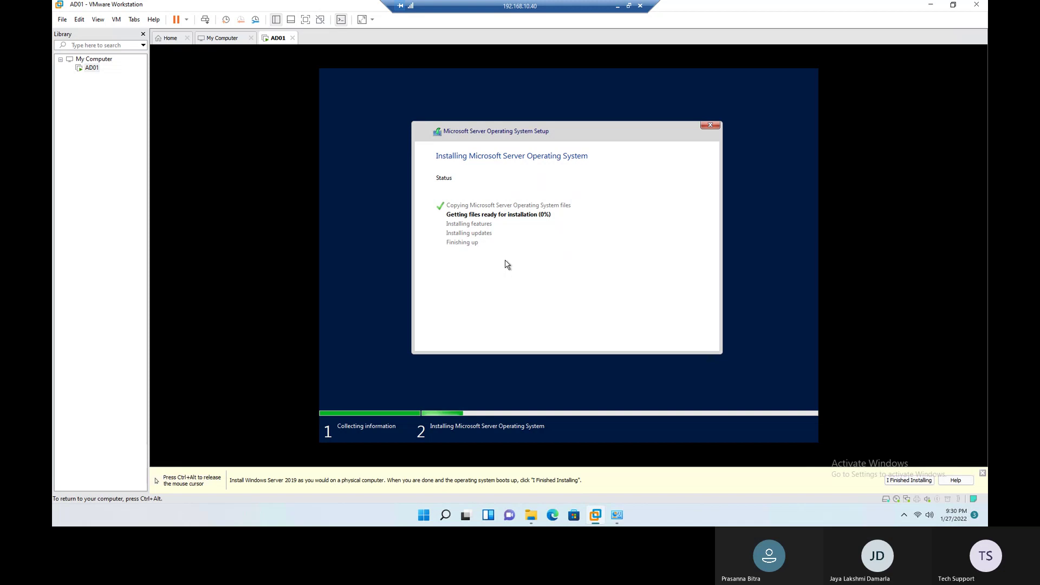
key("ctrl+alt")
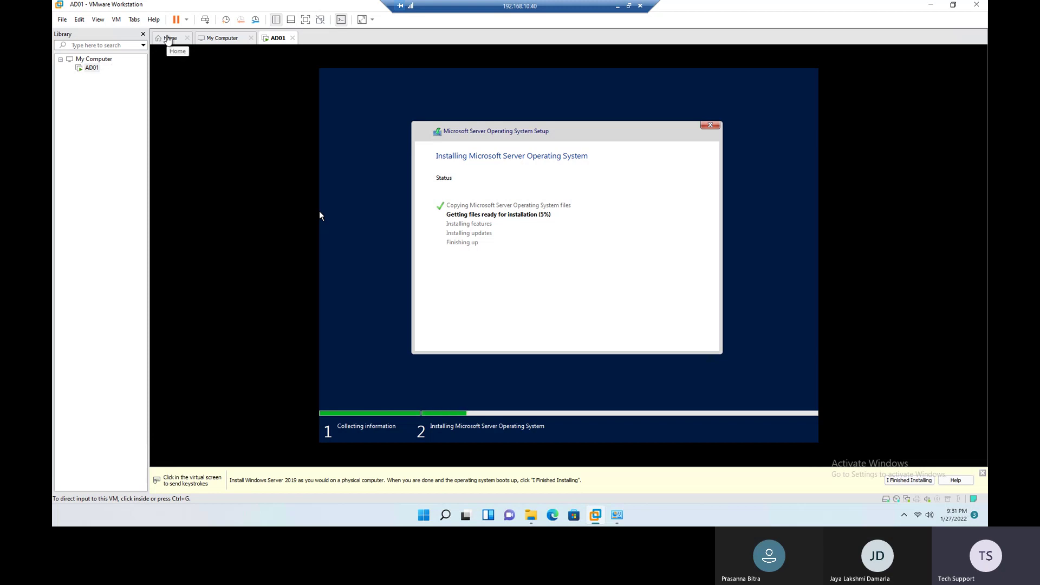
Step: Start a custom New Virtual Machine Wizard, installing the OS later with VMware ESX 7 as guest
left_click(168, 39)
left_click(491, 136)
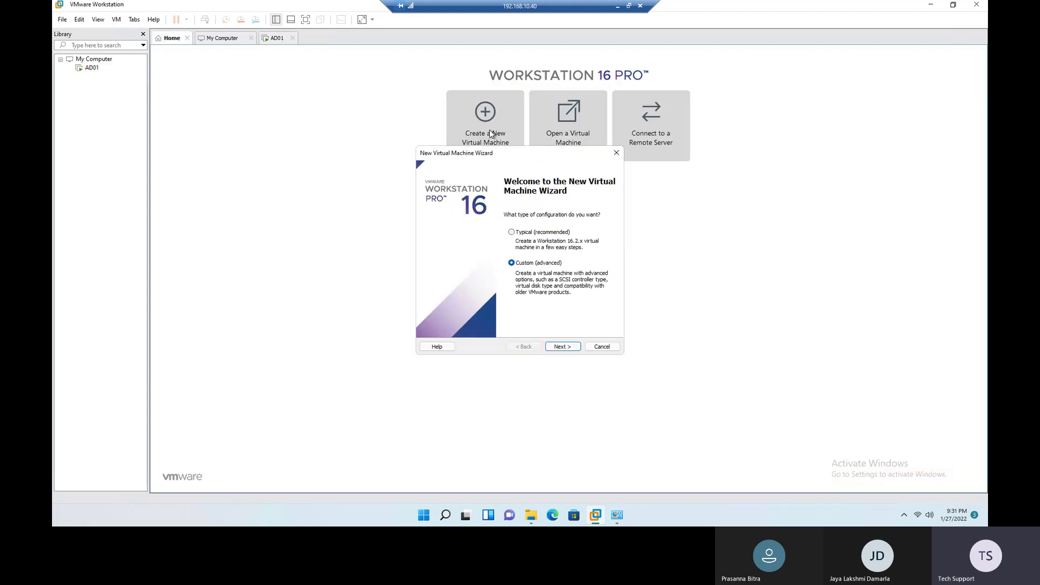
left_click(569, 347)
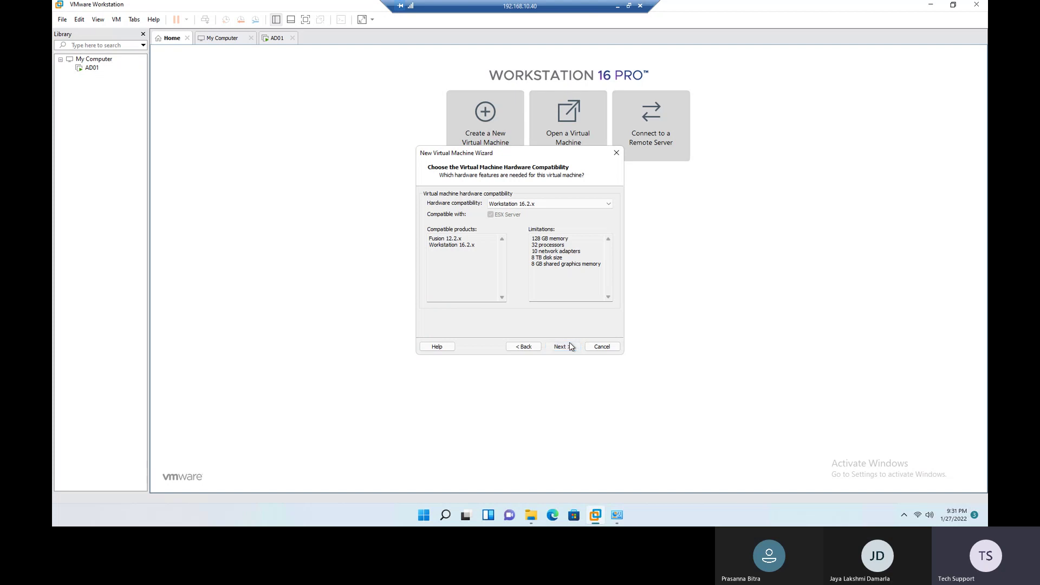
left_click(571, 347)
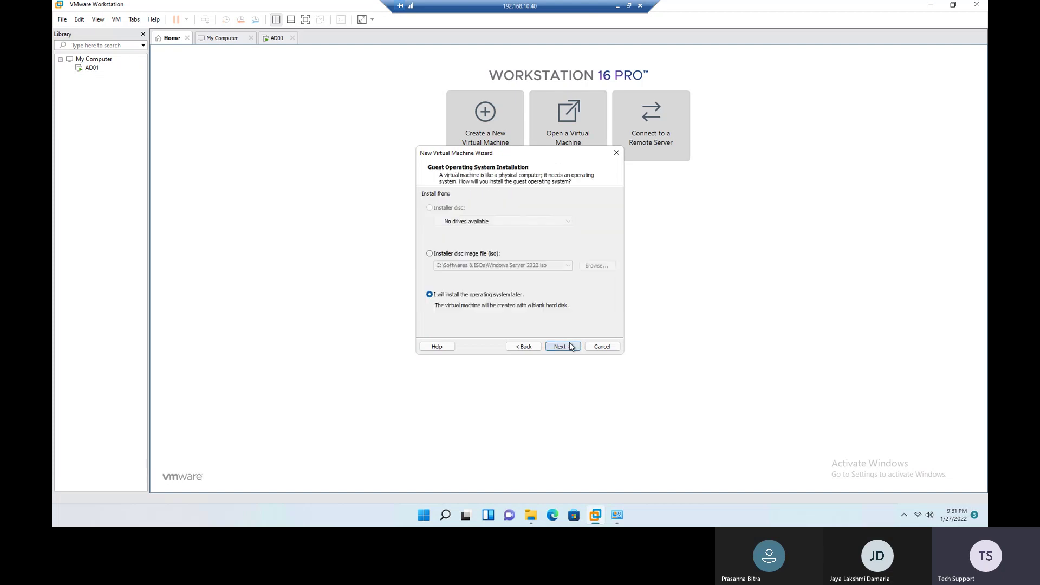
left_click(570, 347)
left_click(455, 223)
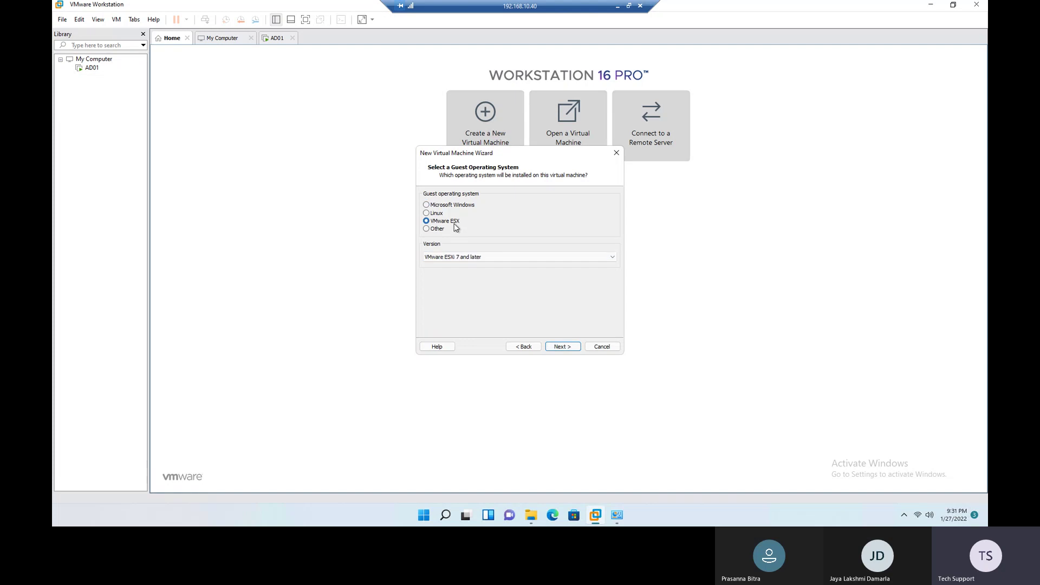
left_click(562, 346)
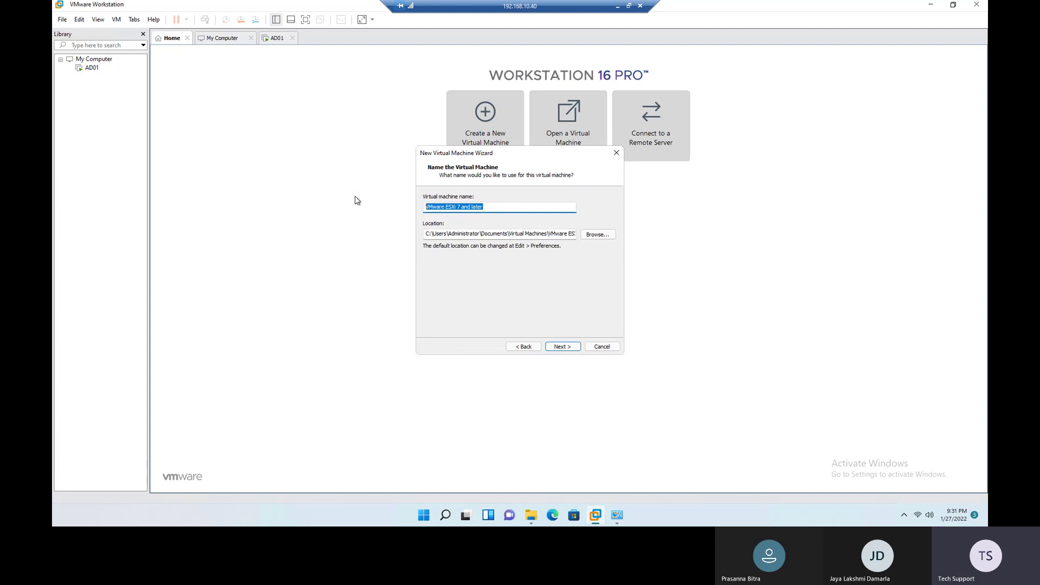
Step: Name the machine ESXi01 and keep 2 processors, 4096 MB memory, NAT and Paravirtualized SCSI
type("ESXi01")
left_click(563, 347)
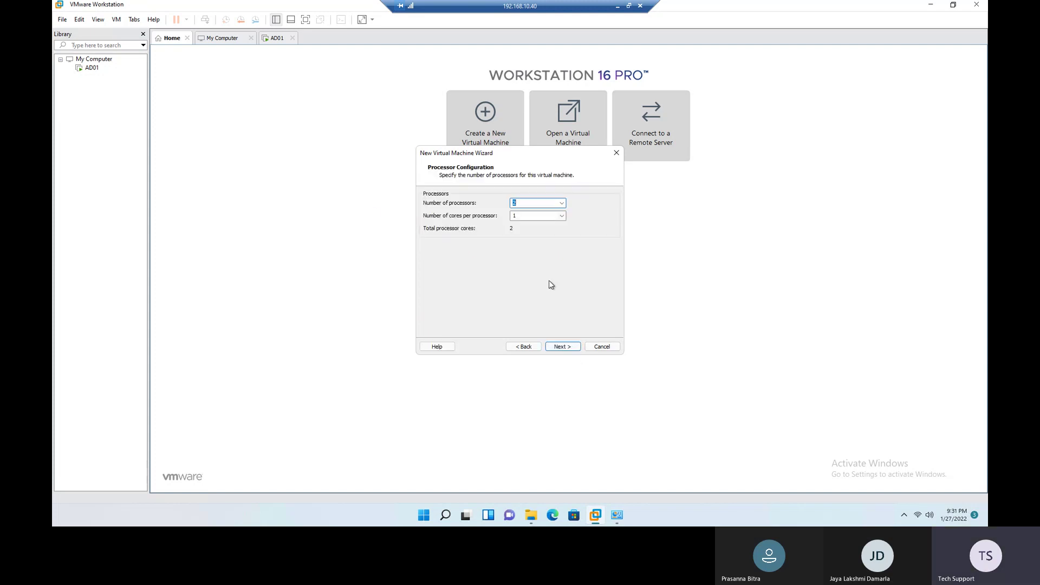
left_click(562, 347)
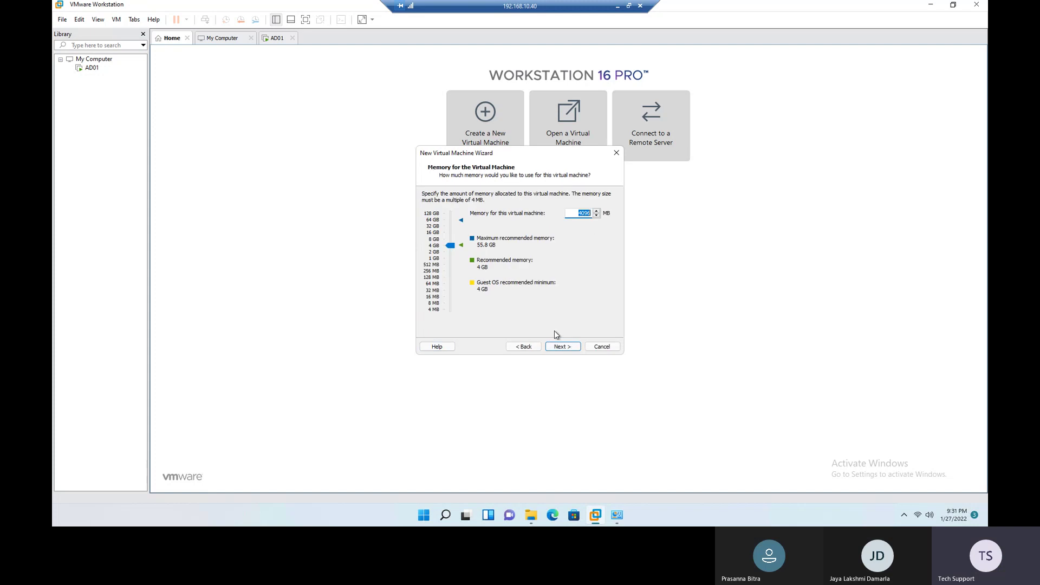
left_click(563, 347)
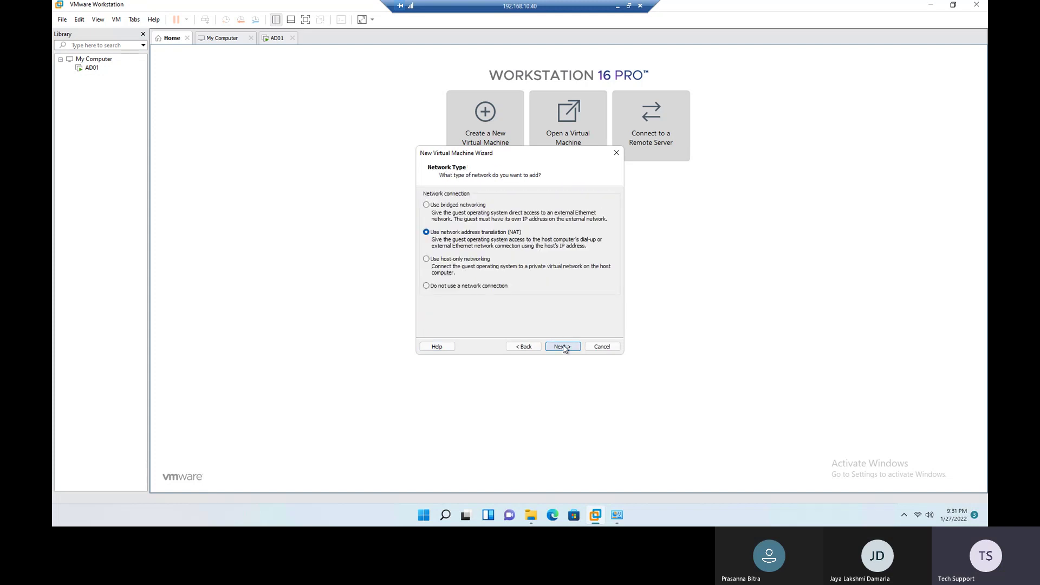
left_click(563, 346)
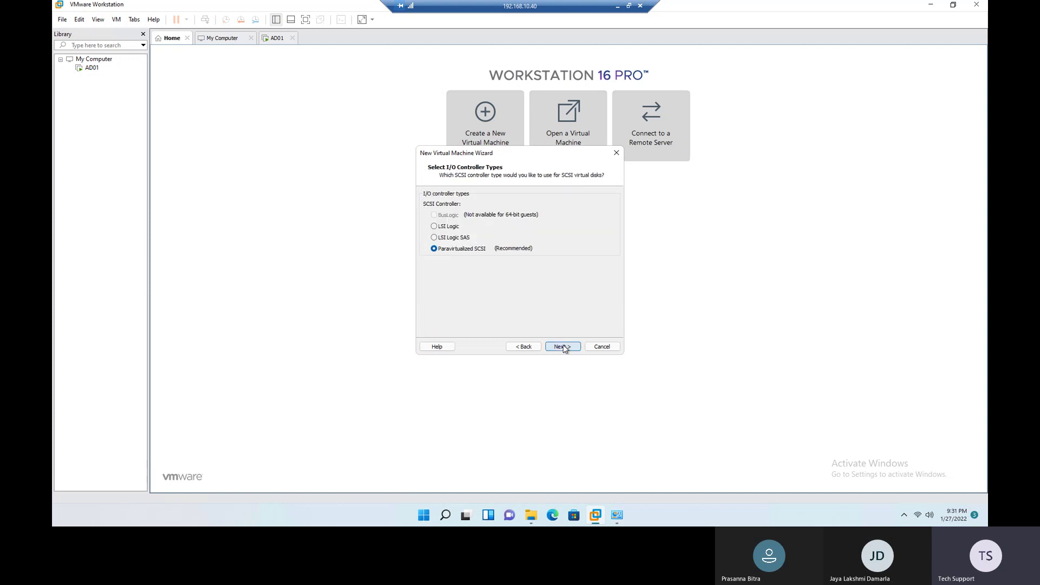
left_click(563, 347)
left_click(563, 347)
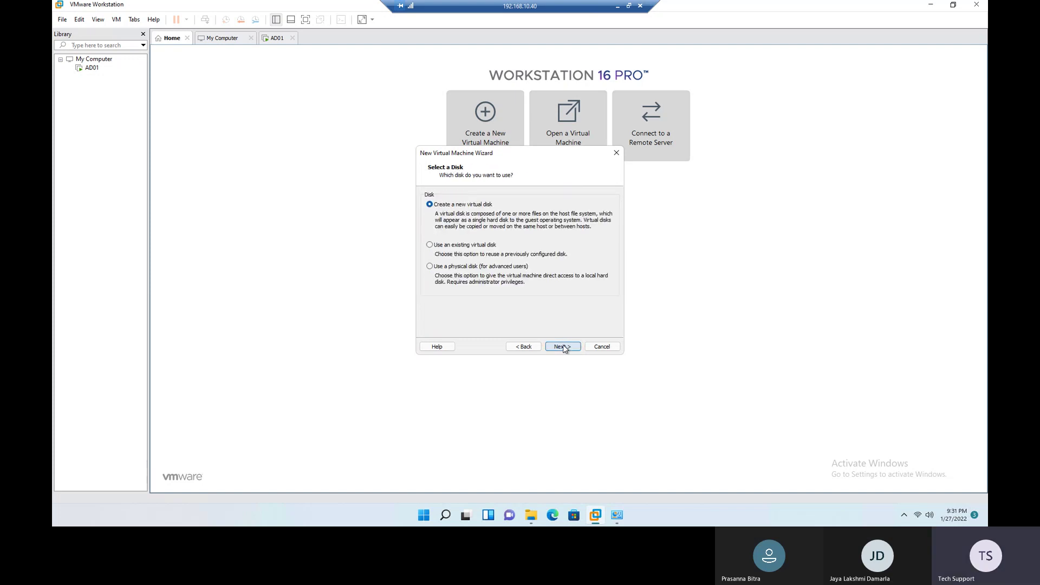
left_click(562, 346)
Step: Give ESXi01 a 10 GB single-file disk, ESXi01.vmdk, and finish creating the machine
left_click(489, 266)
type("10")
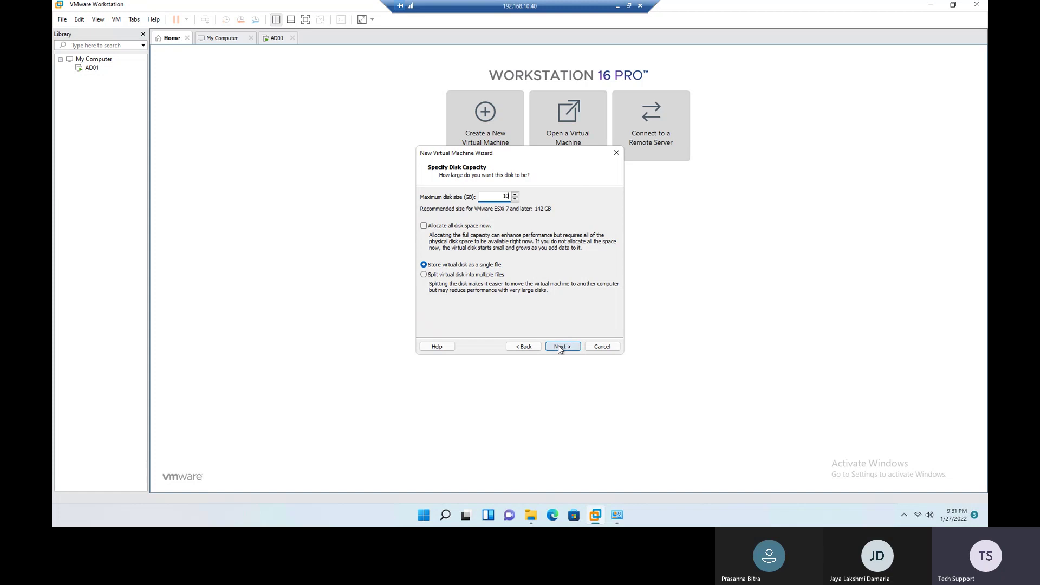
left_click(560, 347)
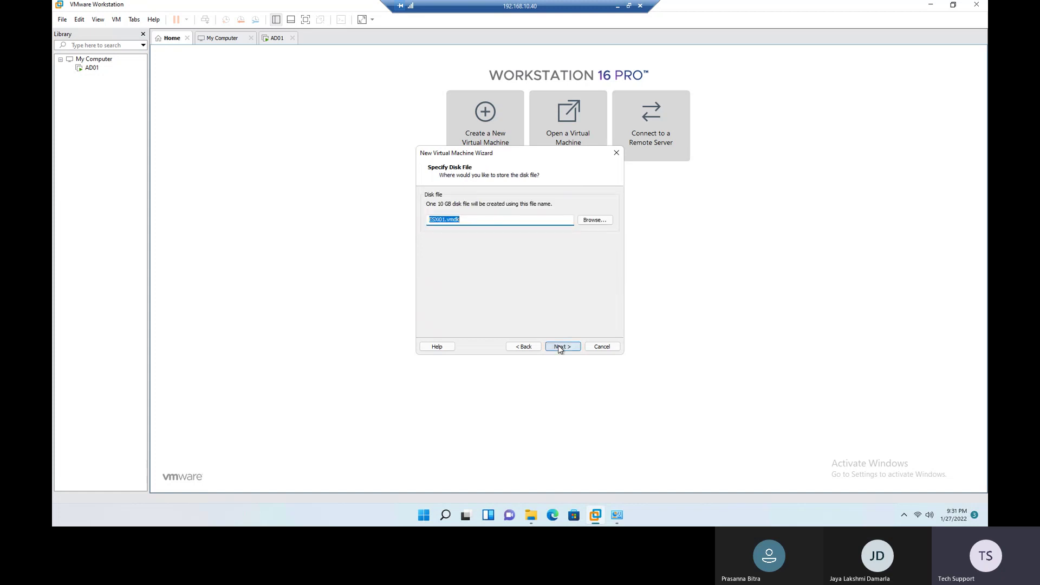
left_click(560, 347)
left_click(560, 347)
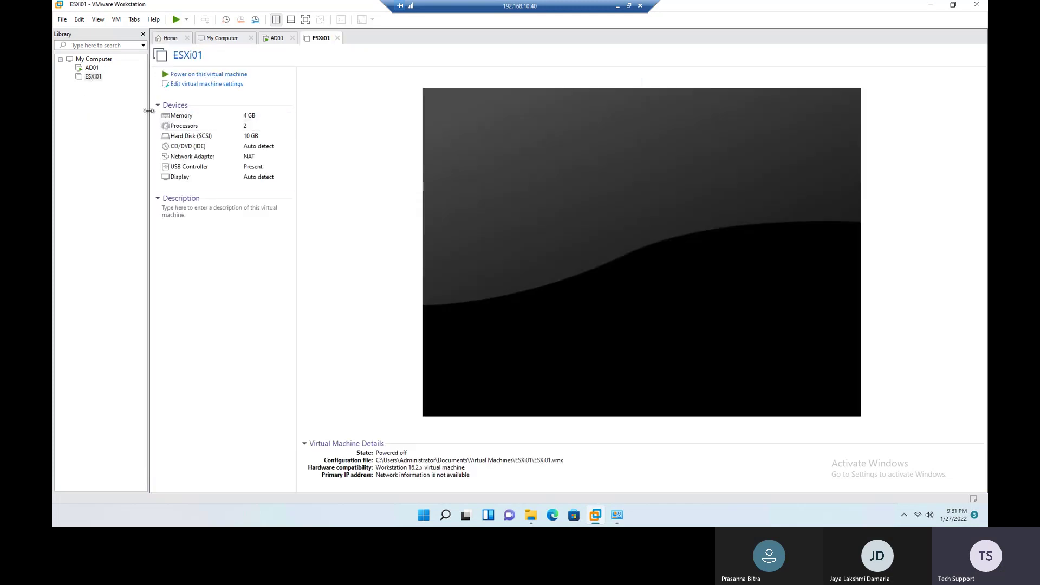
Step: Set ESXi01's Network Adapter to Custom: Specific virtual network VMnet0
double_click(205, 158)
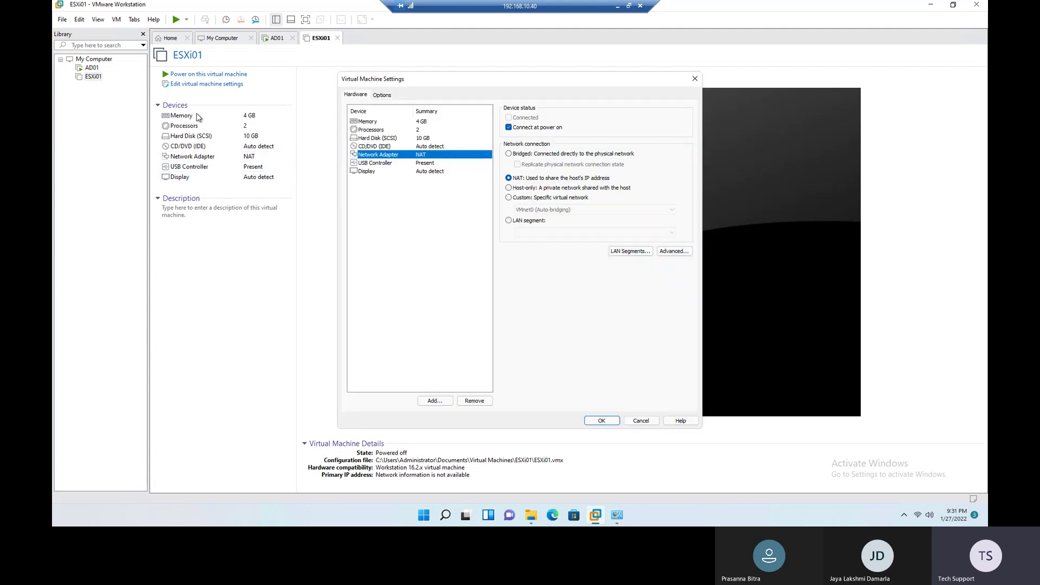
left_click(524, 198)
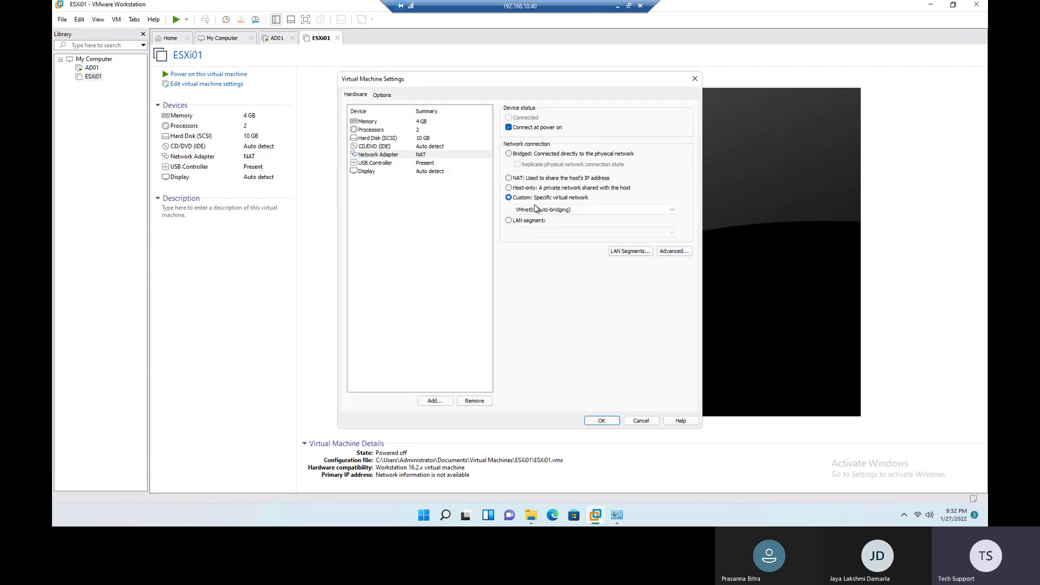
left_click(543, 211)
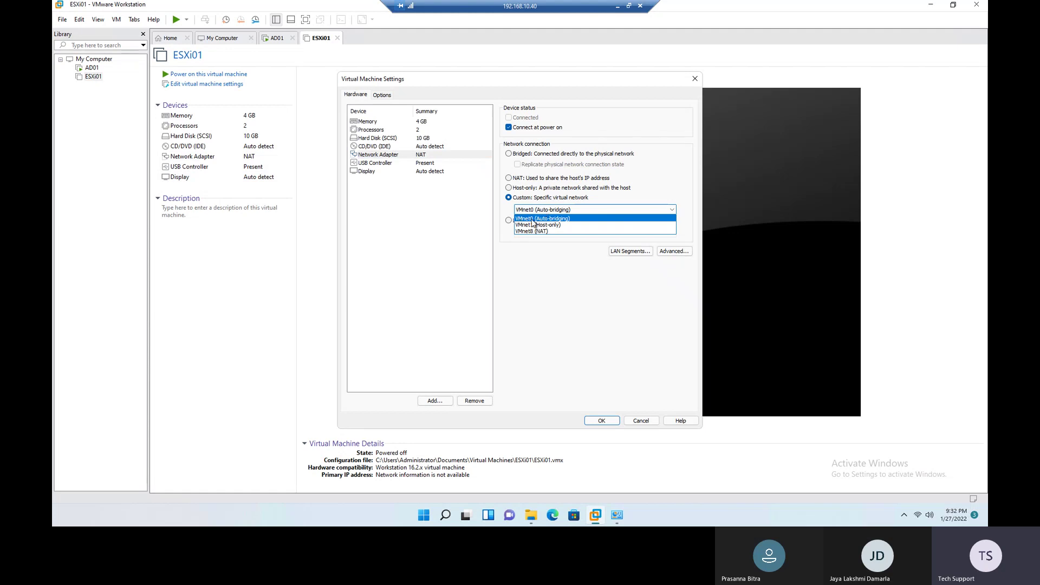
left_click(536, 219)
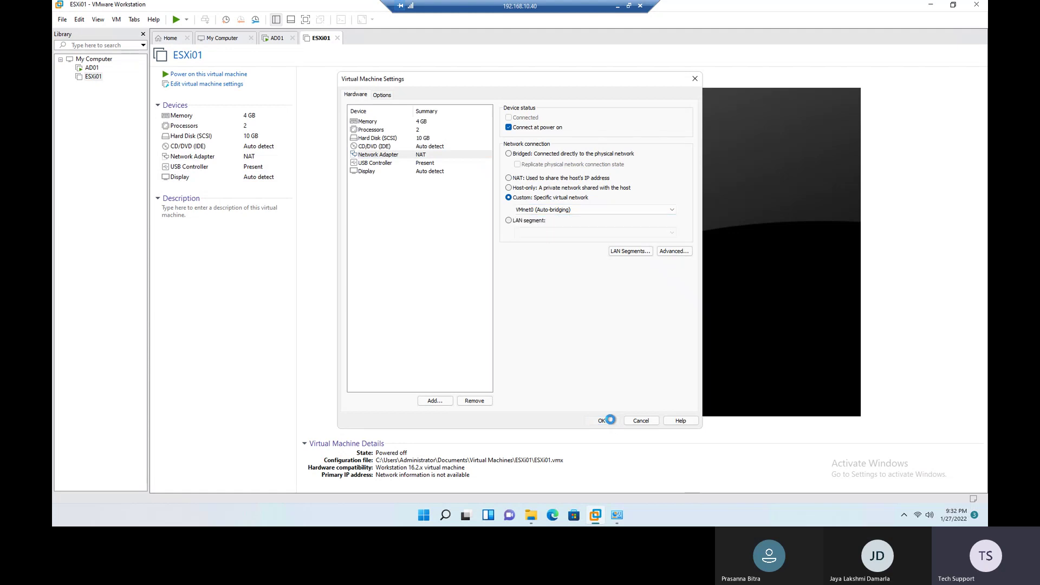
left_click(608, 421)
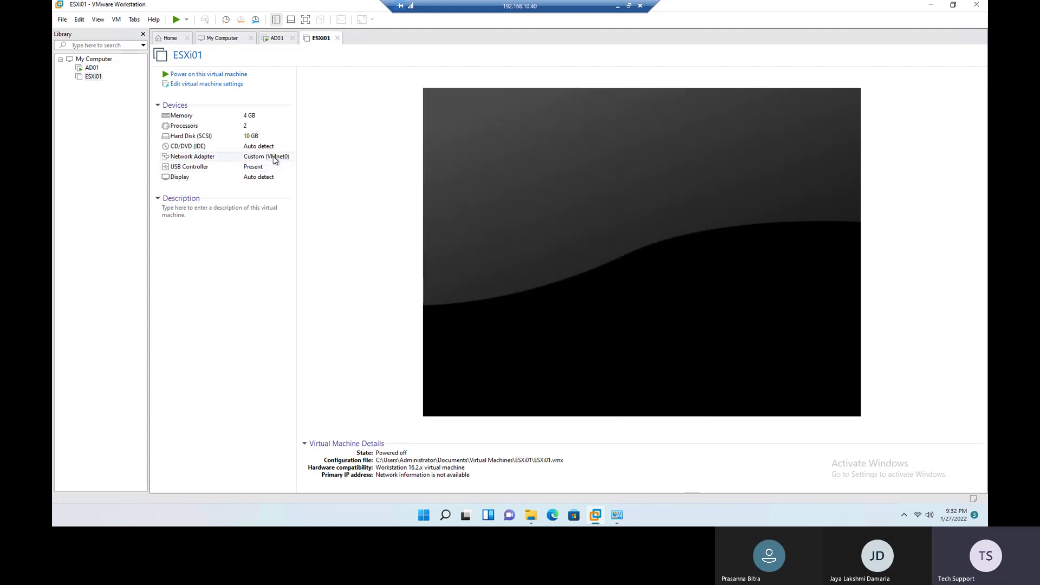
Step: Load the VMware-VMvisor-Installer-7.0U2a ISO into ESXi01's CD/DVD drive
double_click(208, 147)
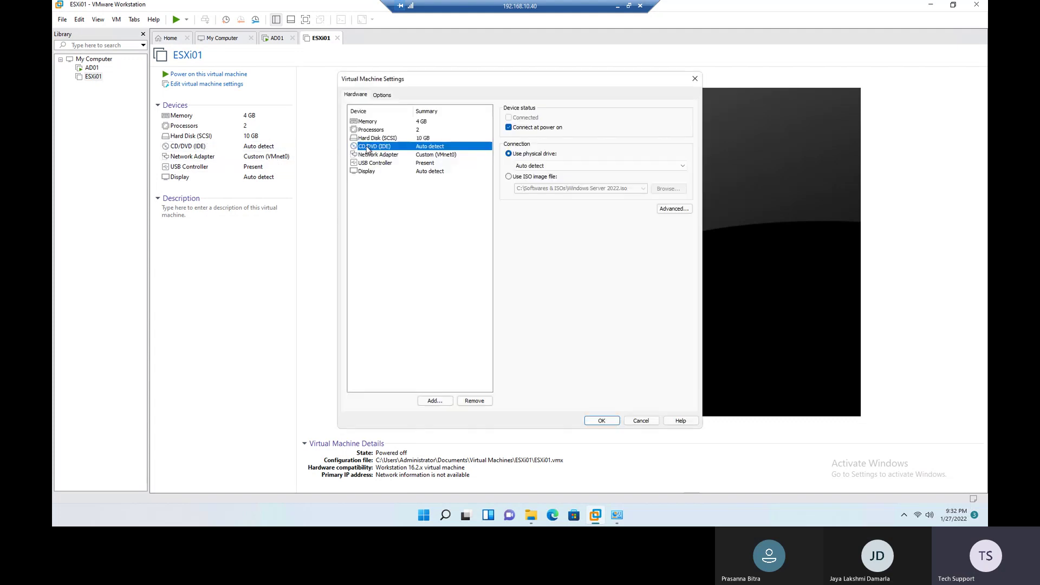
left_click(522, 180)
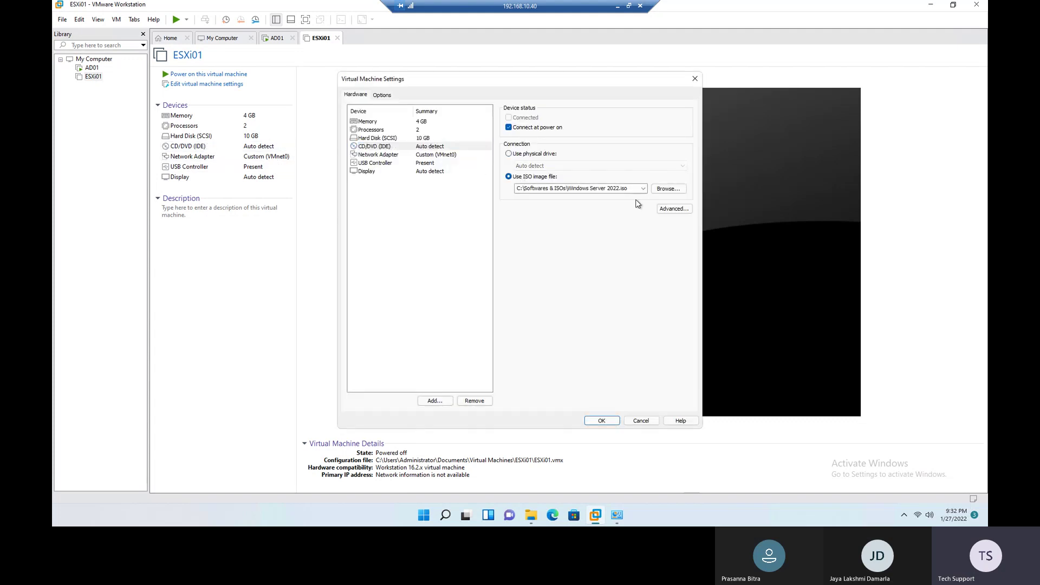
left_click(667, 189)
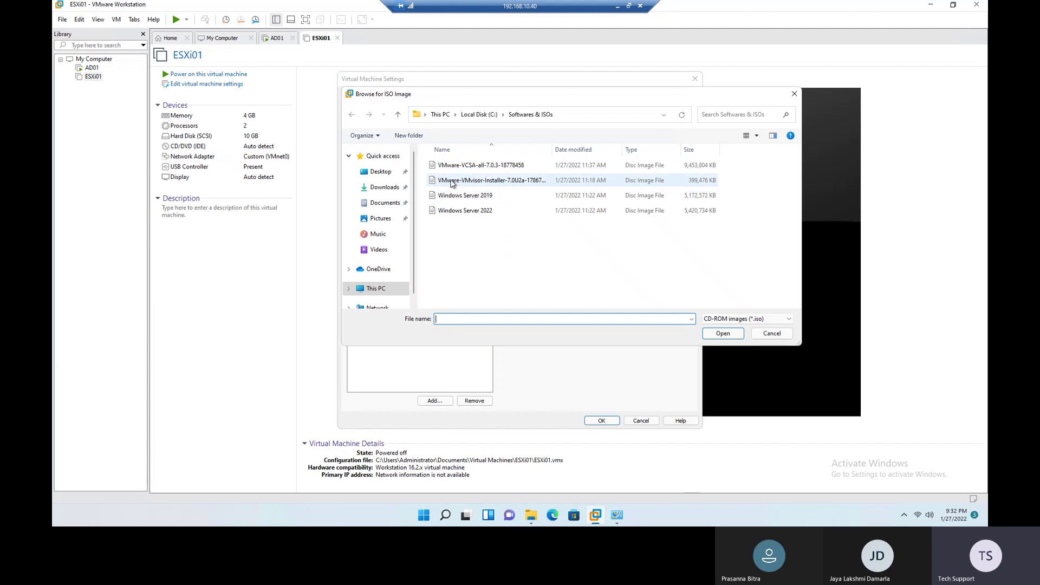
left_click(465, 181)
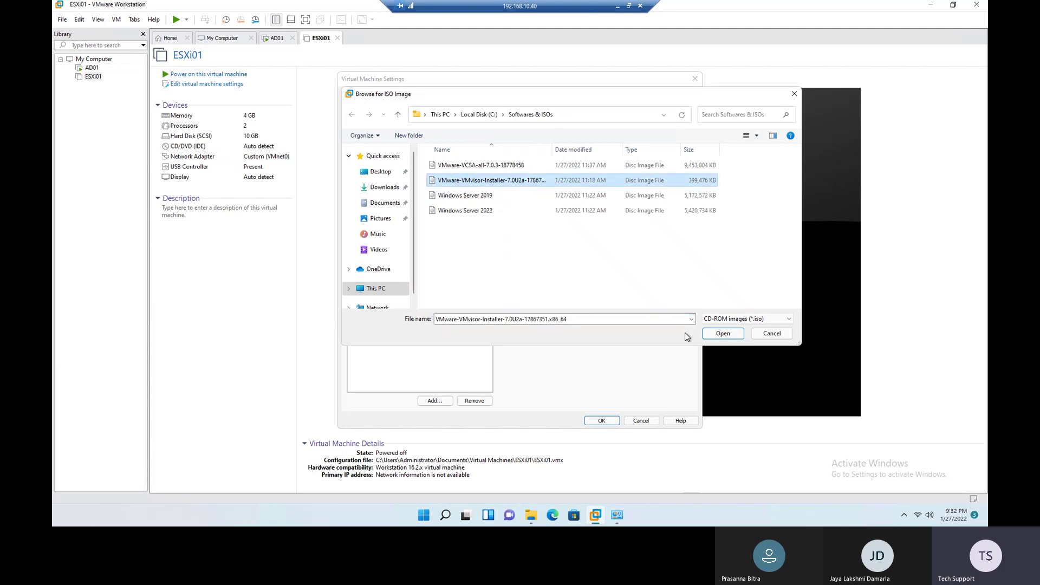
left_click(729, 332)
left_click(596, 419)
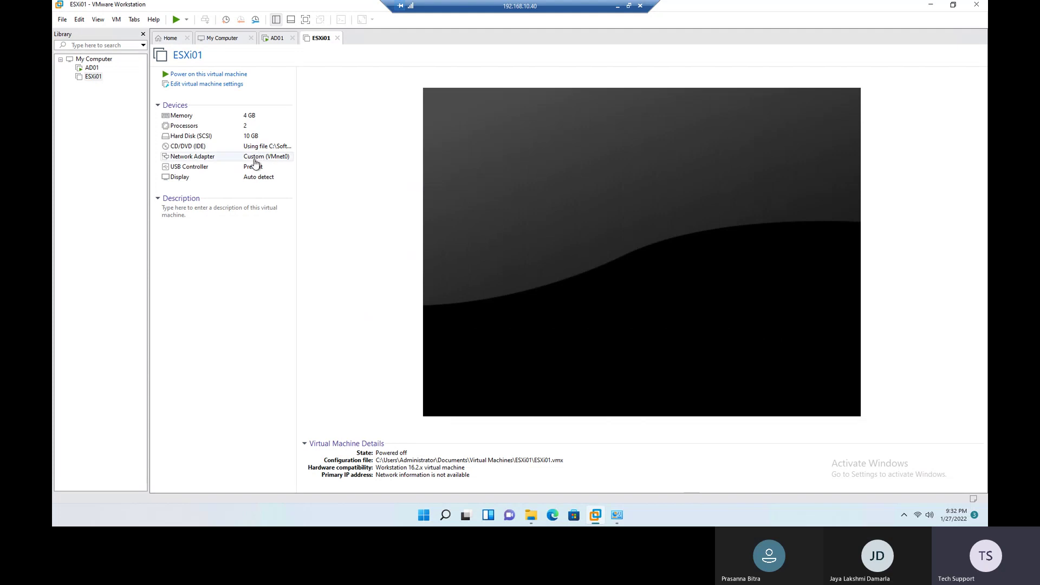
Step: Power on ESXi01 into the ESXi installer, check AD01's setup progress, then return to ESXi01
left_click(204, 74)
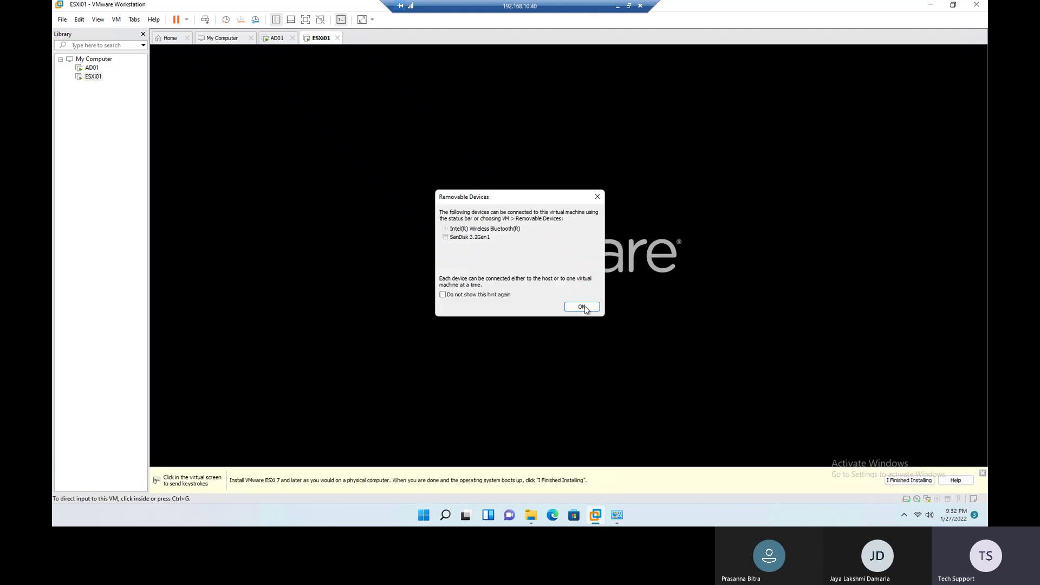
left_click(586, 307)
left_click(556, 334)
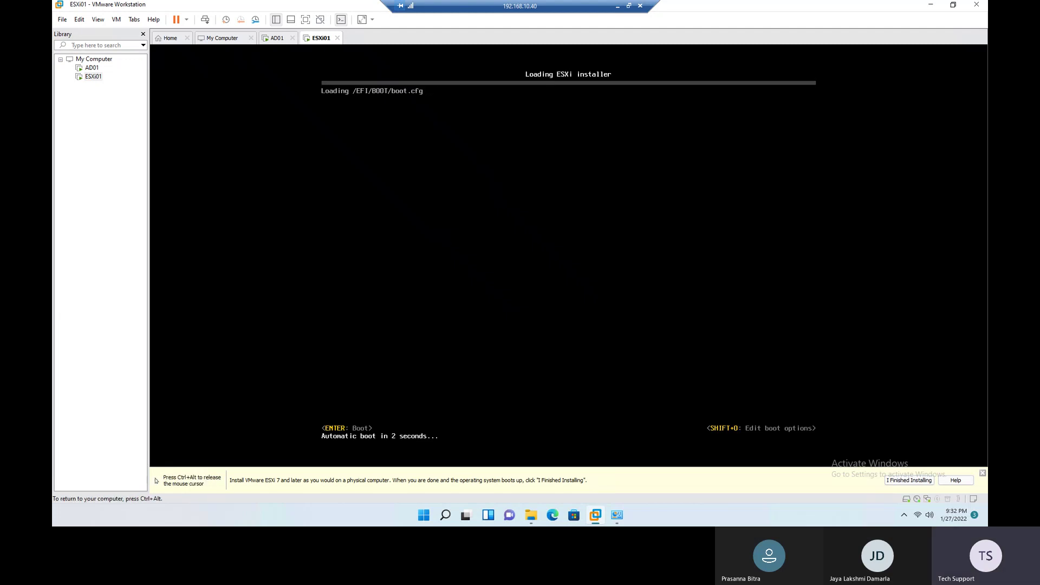
key("ctrl+alt")
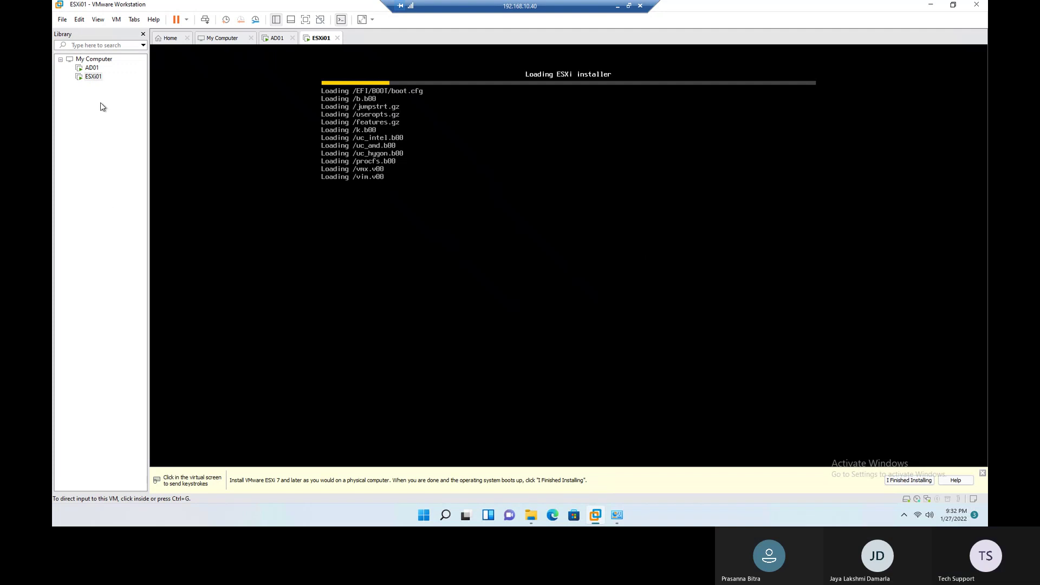
left_click(278, 38)
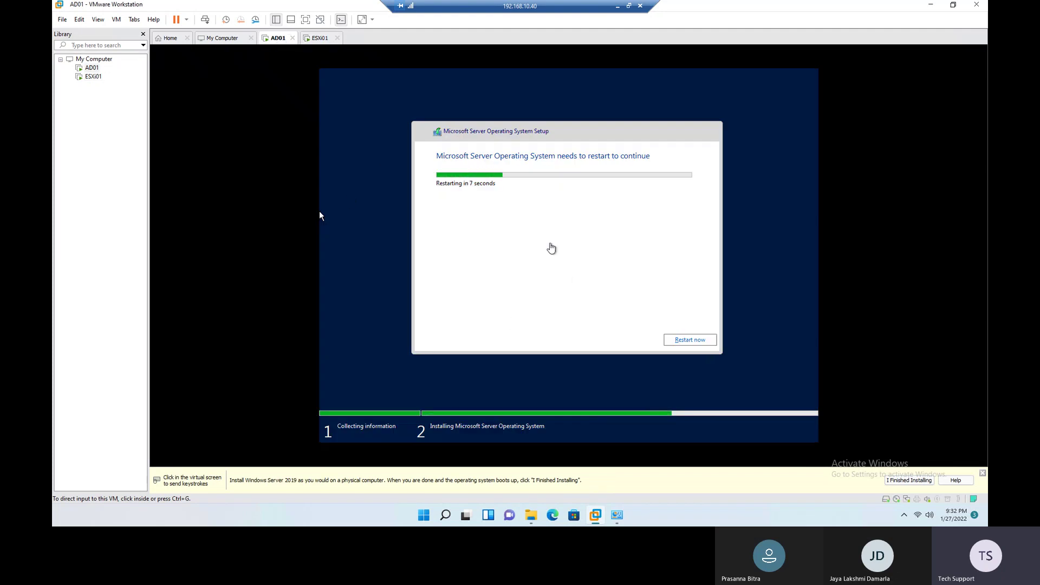
left_click(92, 77)
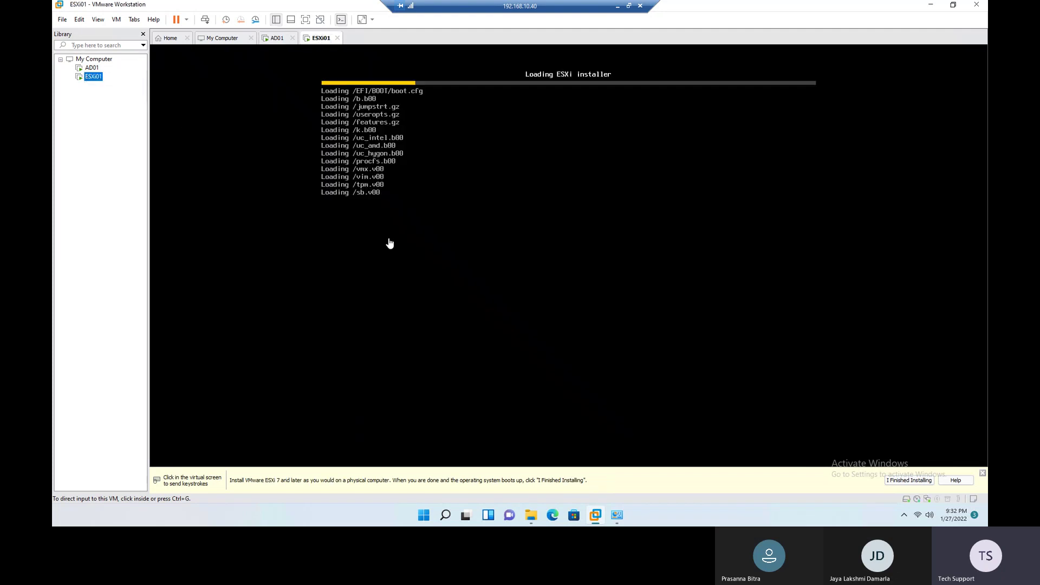
Step: Start another New Virtual Machine Wizard with default compatibility and VMware ESX as guest
left_click(169, 39)
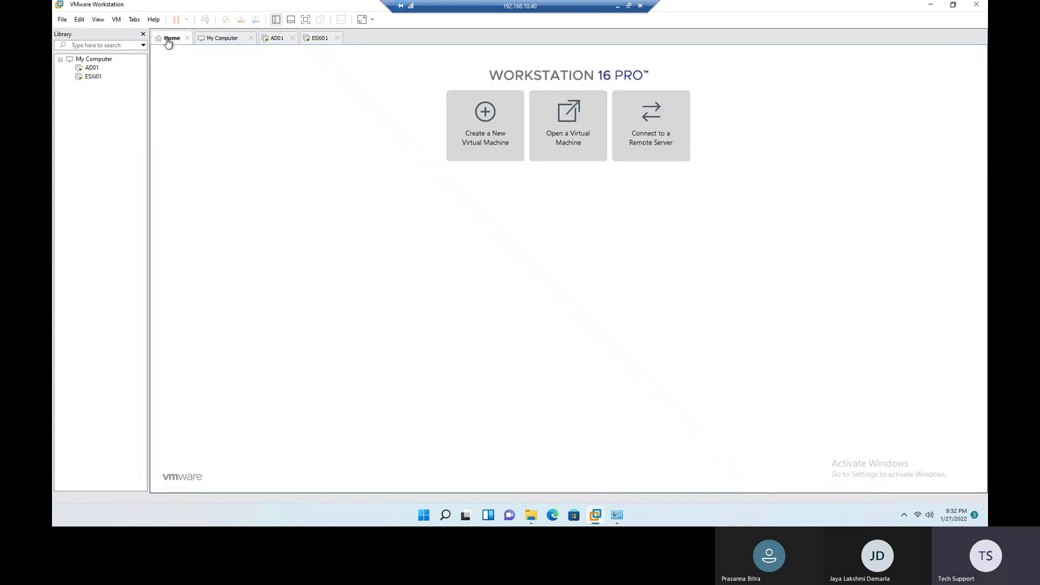
left_click(485, 132)
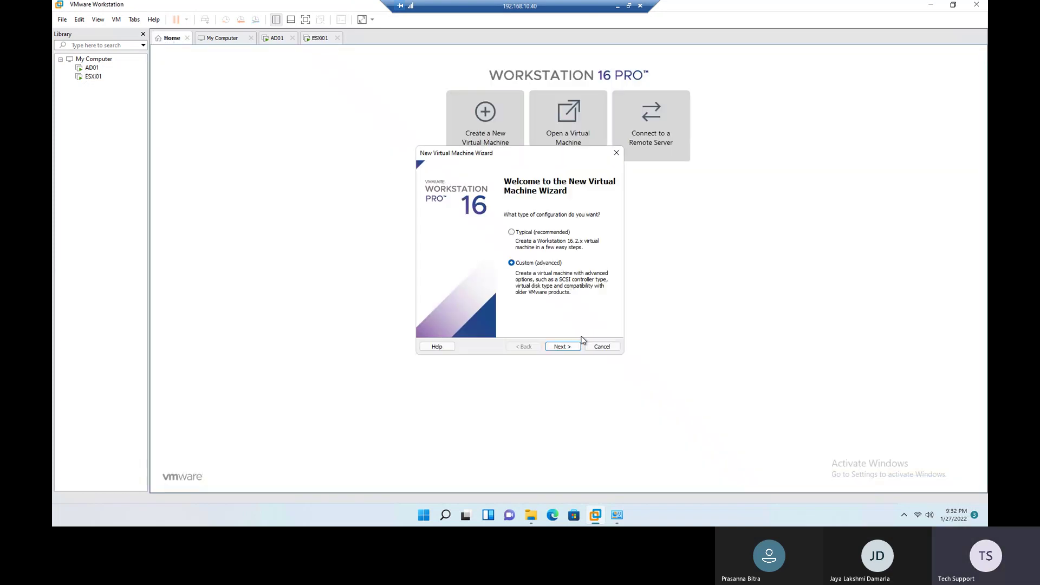
left_click(568, 348)
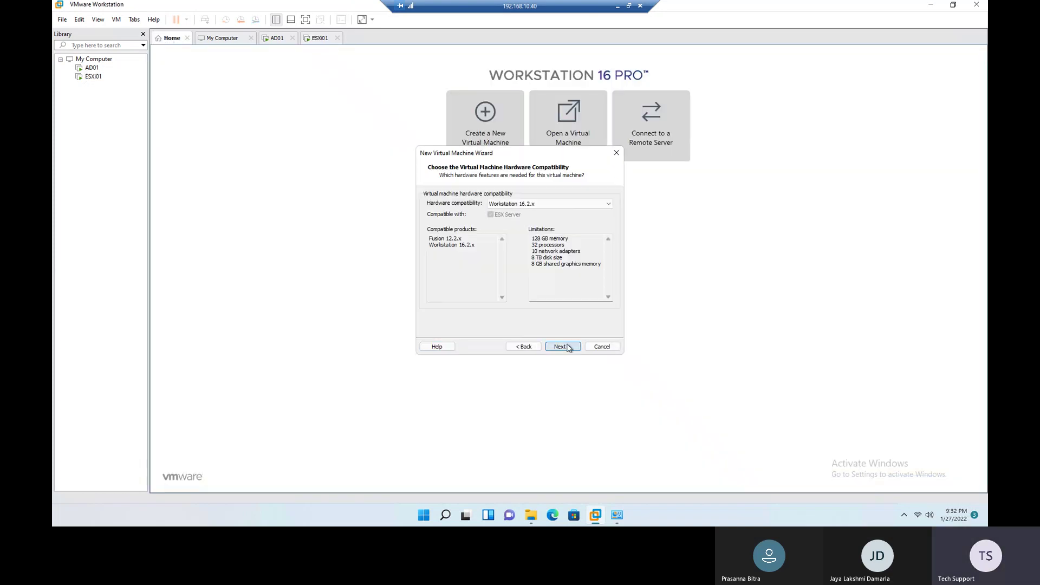
left_click(569, 347)
left_click(563, 347)
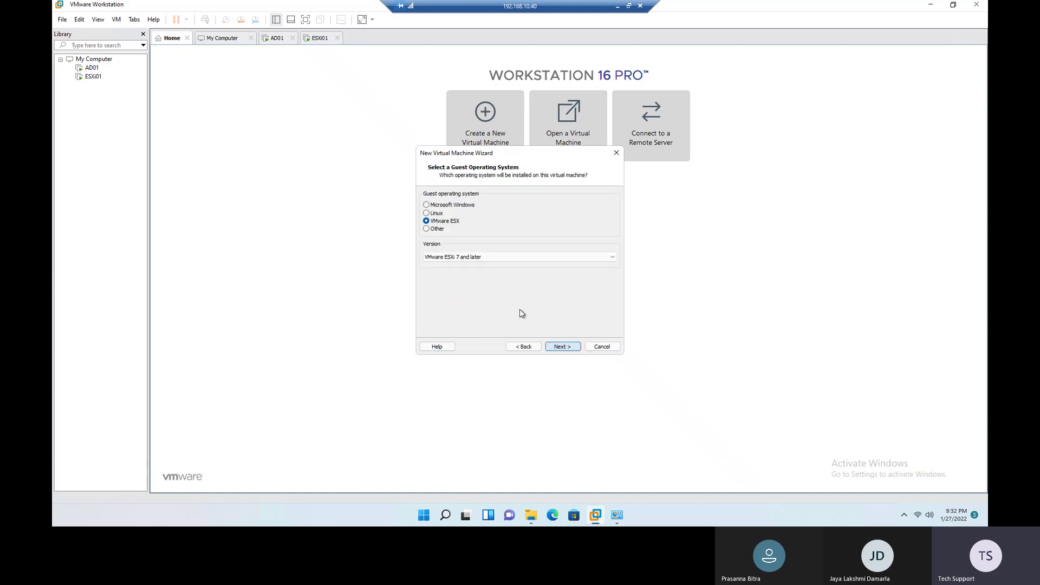
left_click(570, 348)
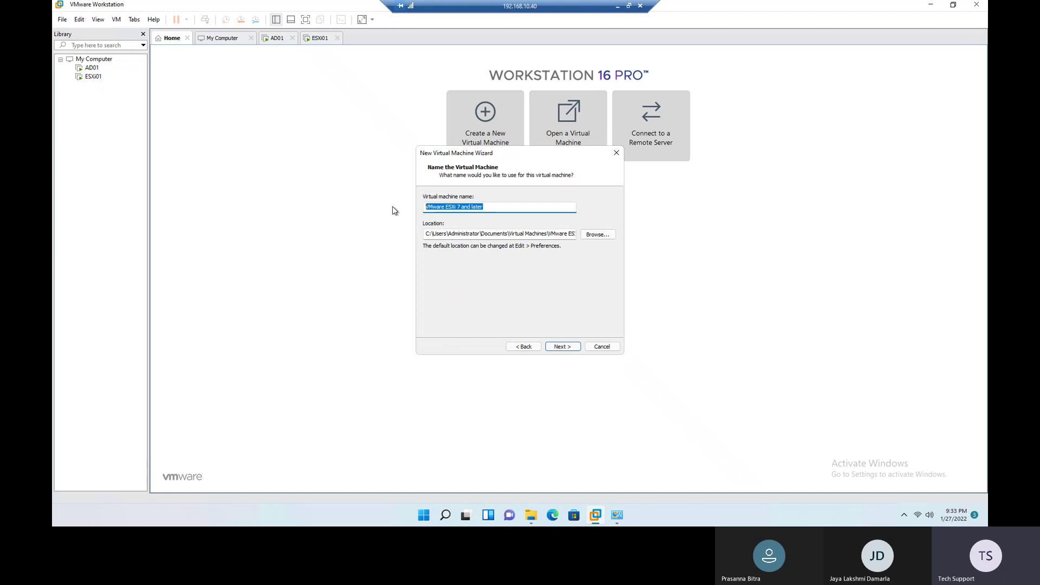
Step: Name it ESXi02 and keep 2 processors, 4096 MB memory, NAT and Paravirtualized SCSI
type("ES")
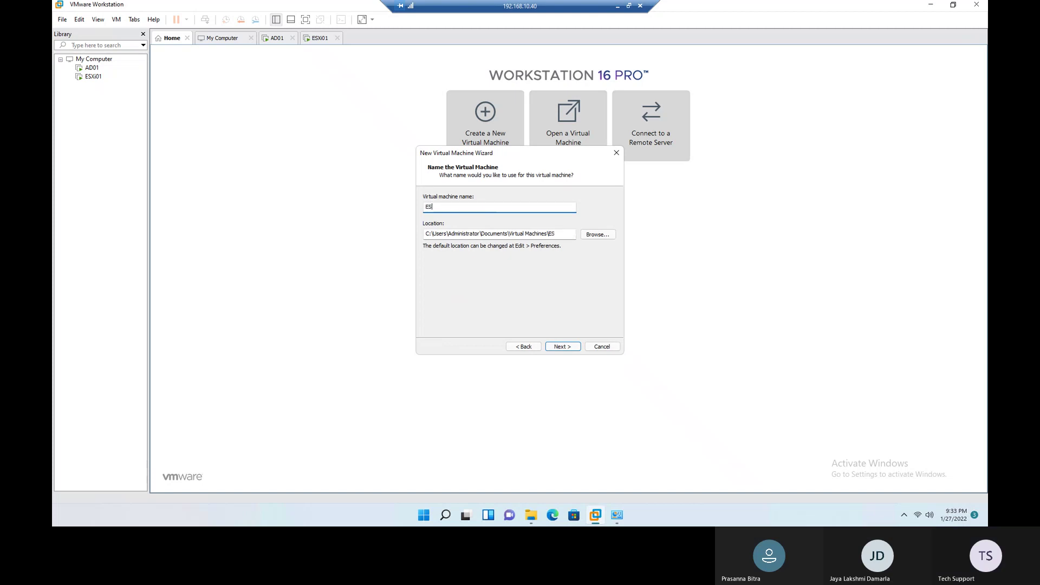
type("Xi02")
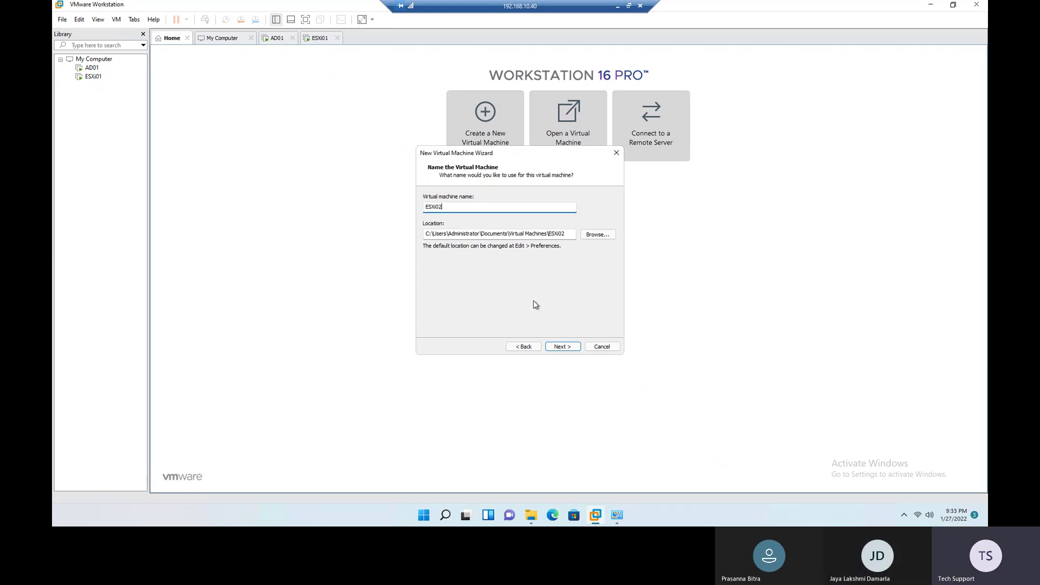
left_click(568, 347)
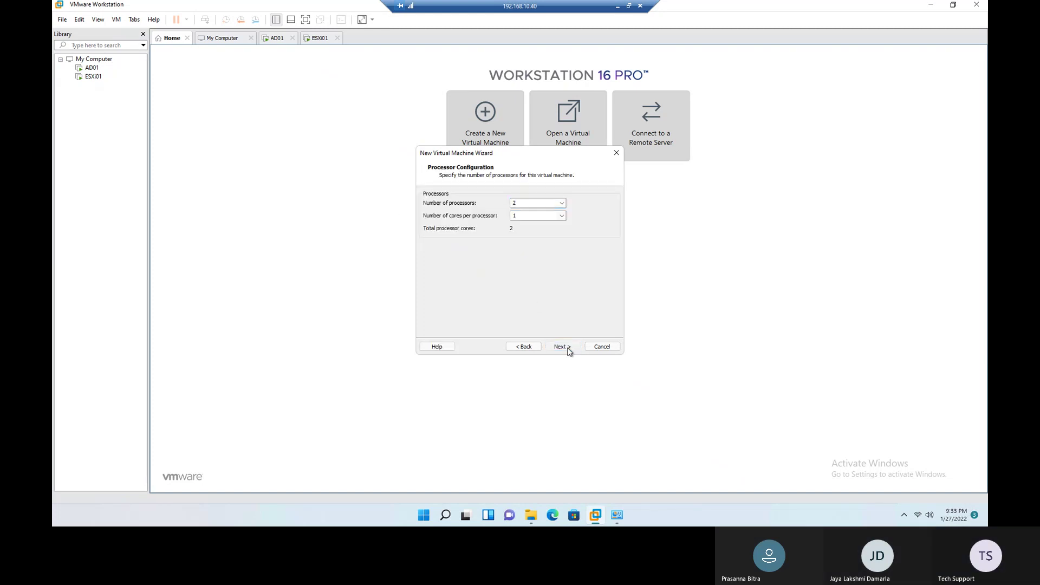
left_click(568, 348)
left_click(569, 348)
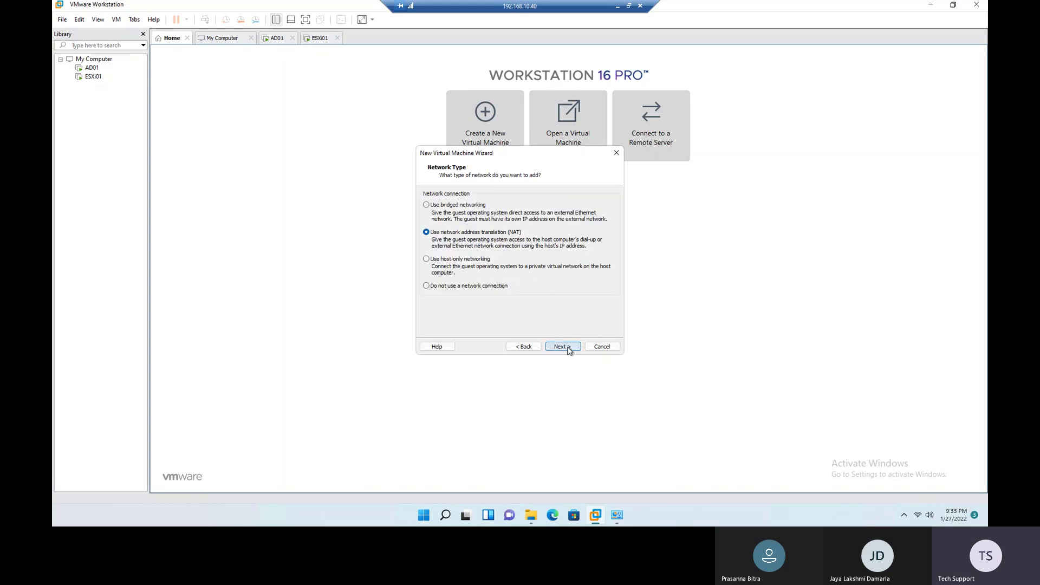
left_click(564, 348)
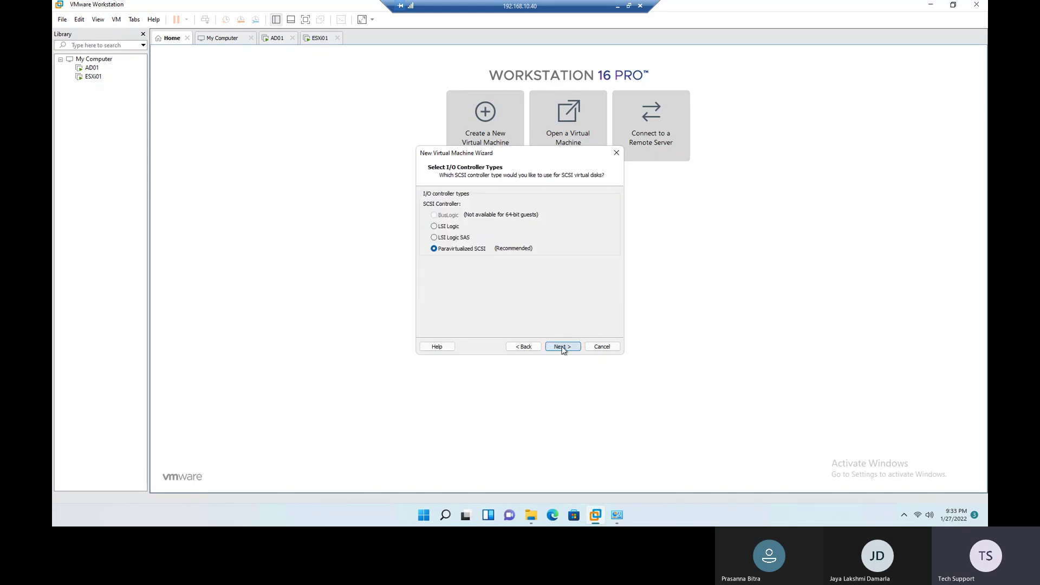
left_click(564, 348)
left_click(563, 348)
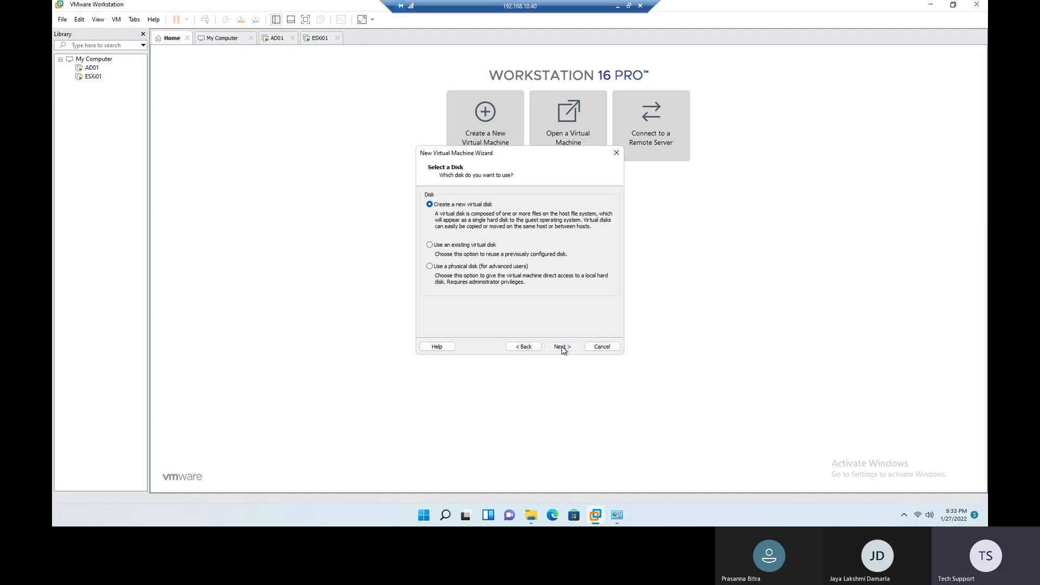
left_click(564, 347)
Step: Make ESXi02's new disk 10 GB stored as a single file with the default file name
left_click(470, 264)
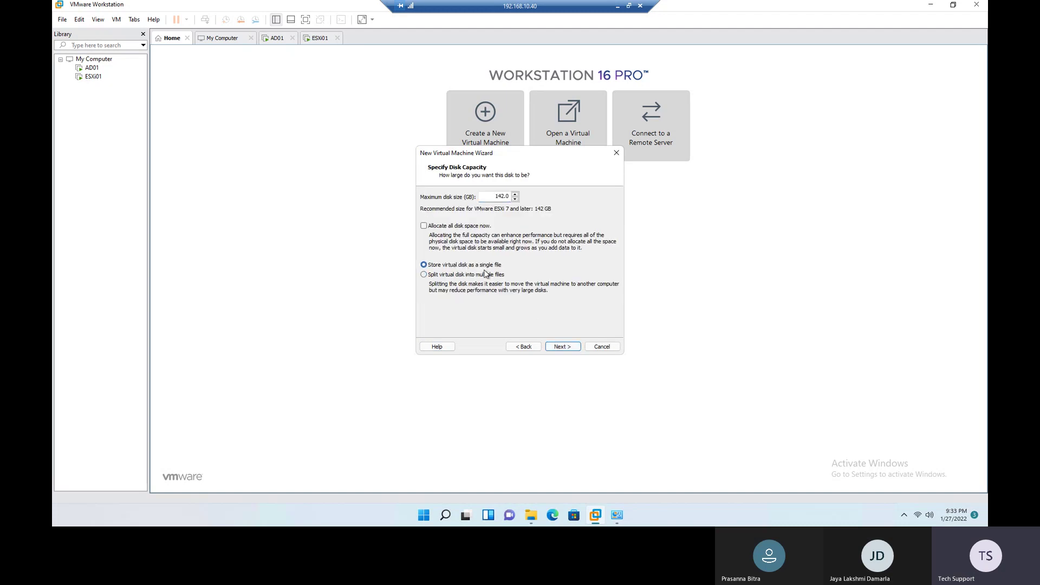
double_click(501, 196)
type("10")
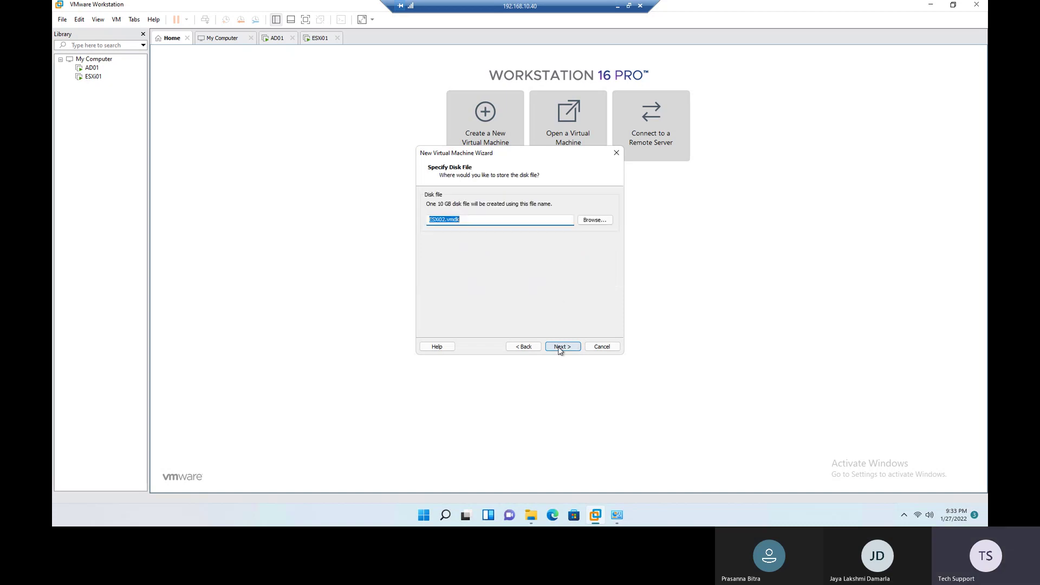
left_click(561, 346)
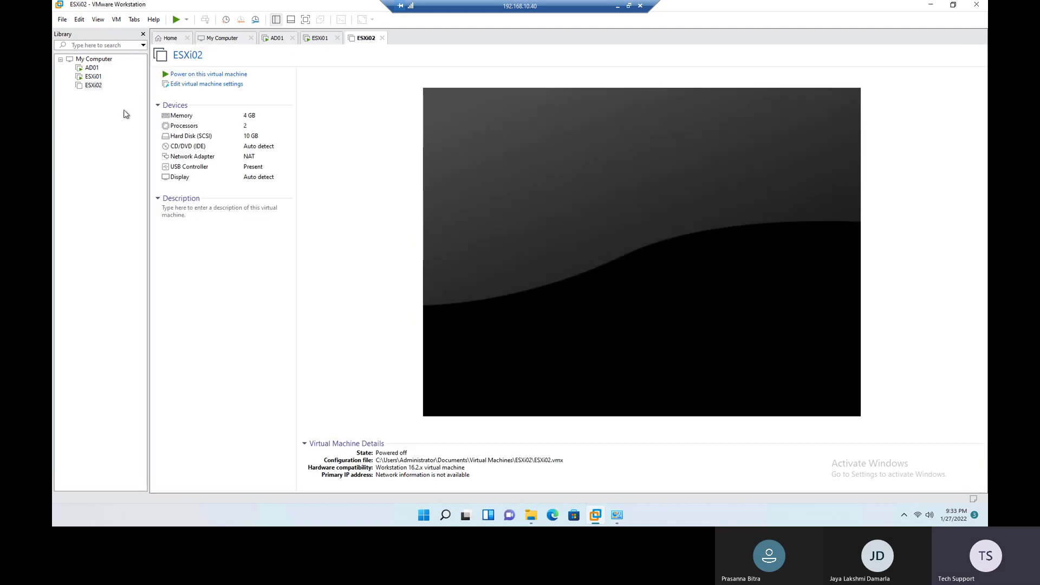
Step: Set ESXi02's Network Adapter to Custom: Specific virtual network VMnet0
double_click(201, 157)
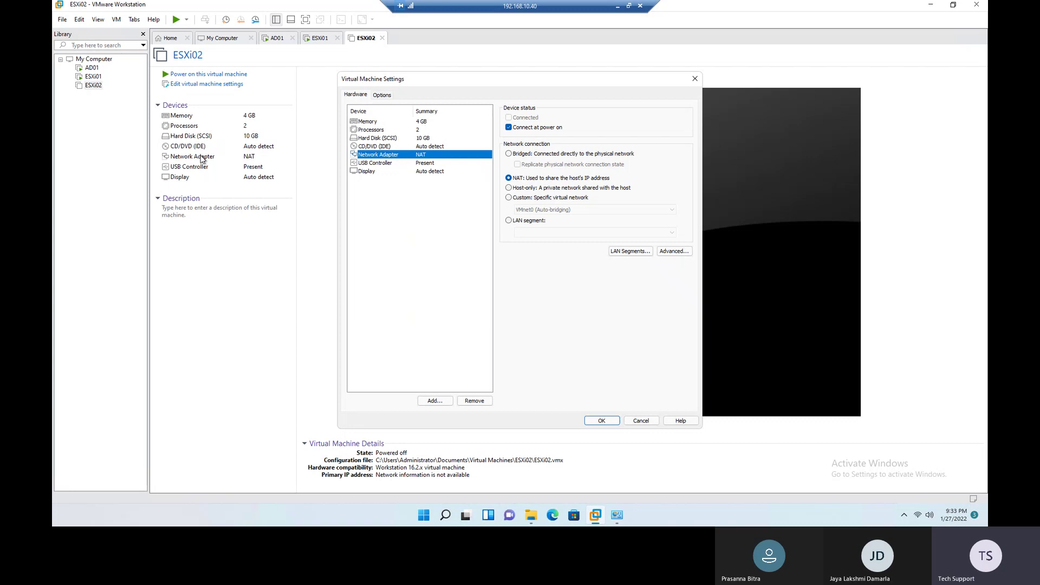
left_click(534, 198)
left_click(537, 210)
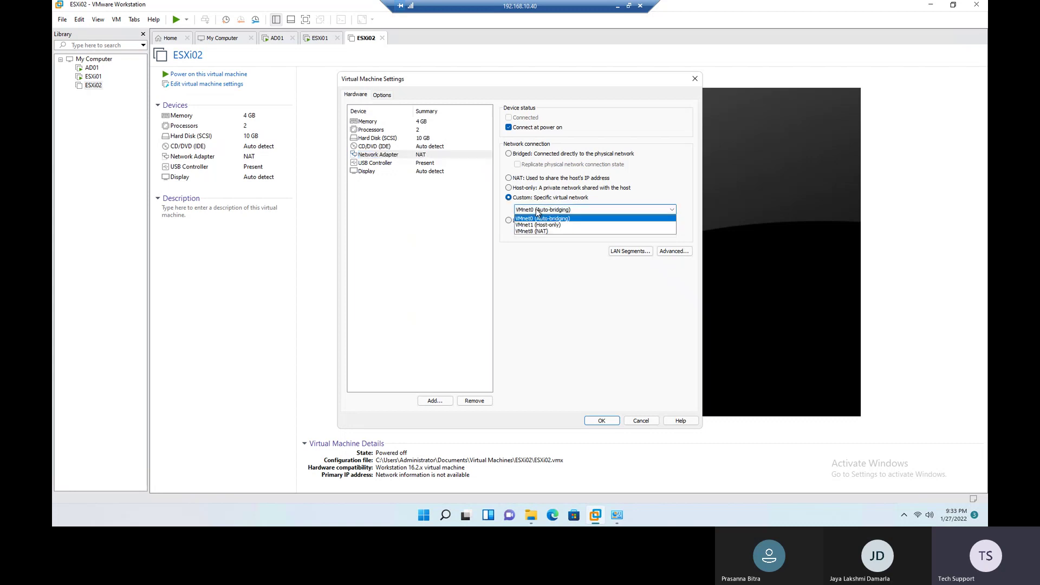
left_click(540, 219)
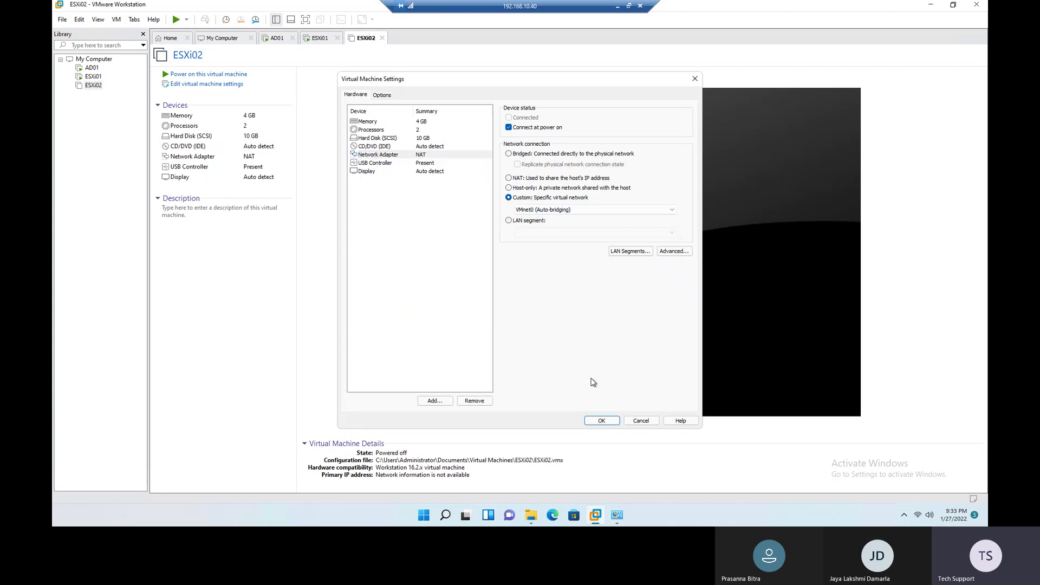
left_click(603, 421)
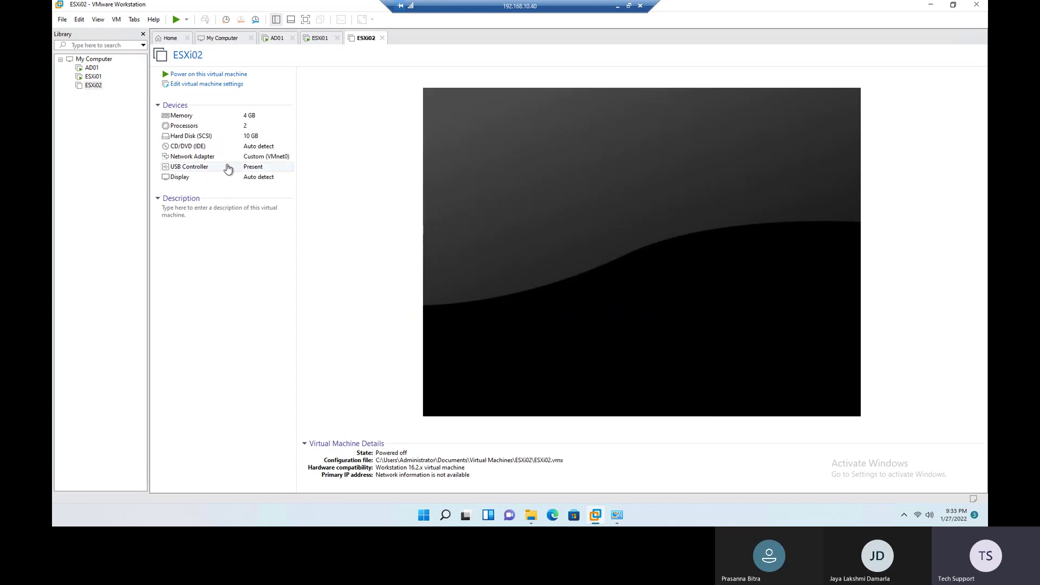
Step: Open ESXi02's CD/DVD settings, cancel without saving, and switch to the ESXi01 machine
double_click(208, 146)
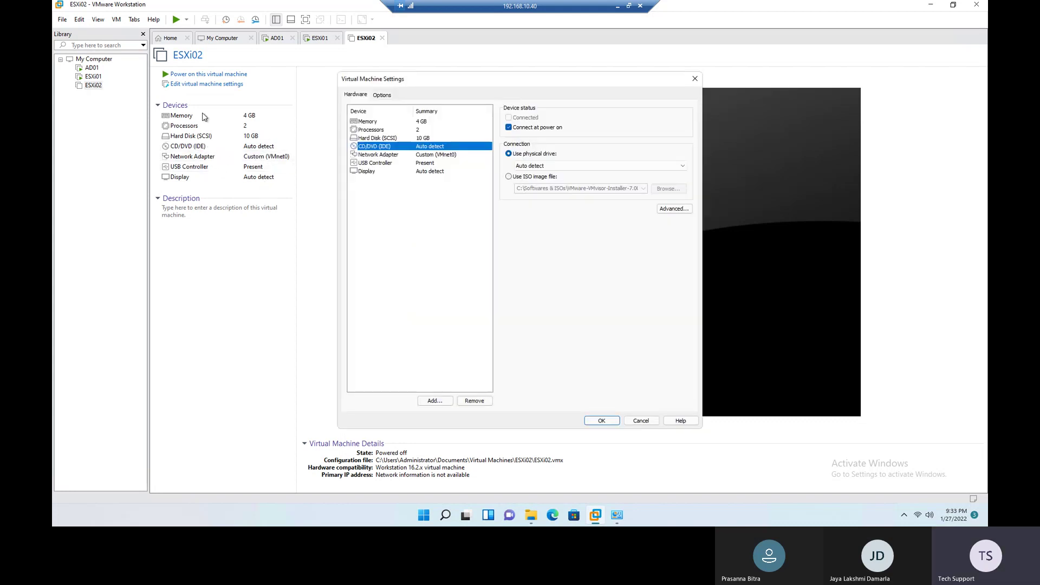
left_click(527, 179)
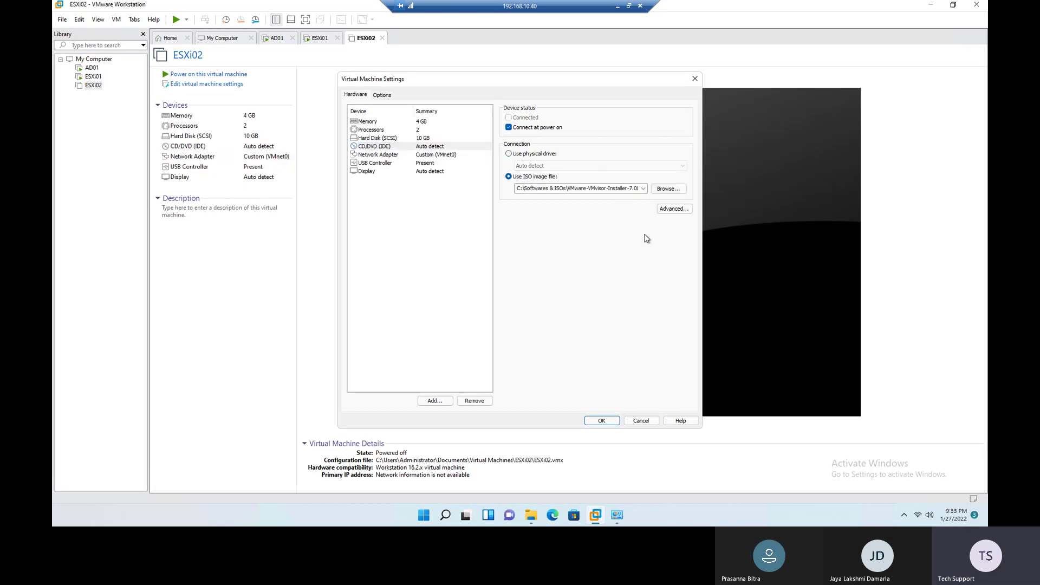
left_click(642, 420)
left_click(93, 76)
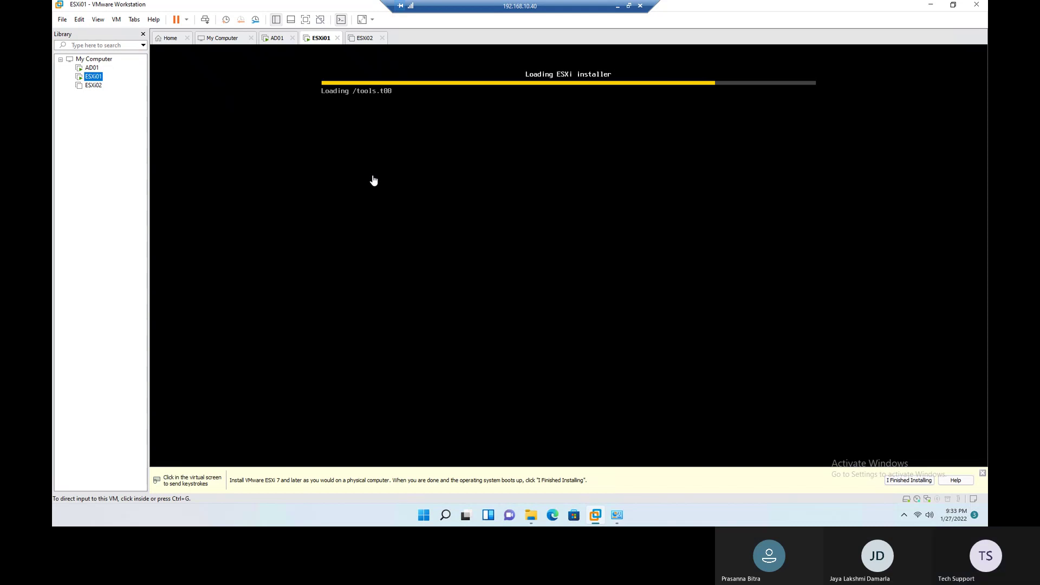
Step: Copy the VMware-VMvisor-Installer-7.0U2a ISO from Softwares & ISOs and paste it into Documents
left_click(526, 518)
left_click(202, 102)
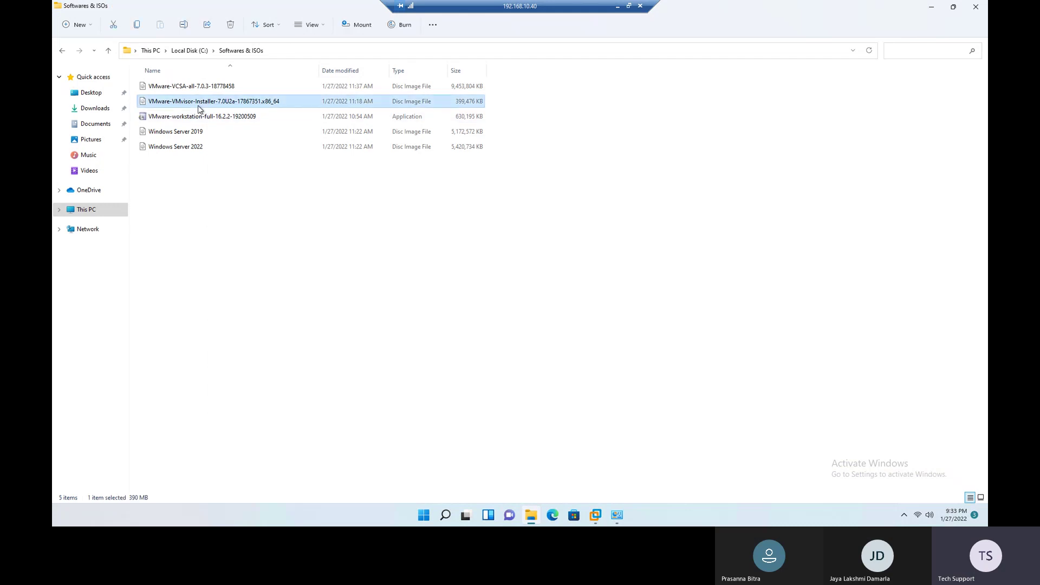
right_click(201, 107)
left_click(230, 117)
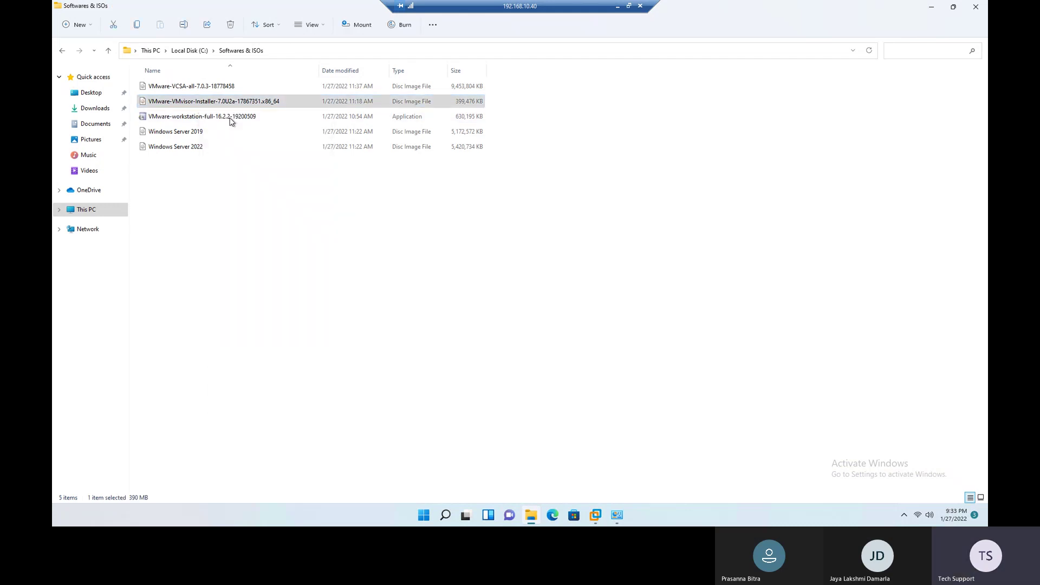
left_click(198, 51)
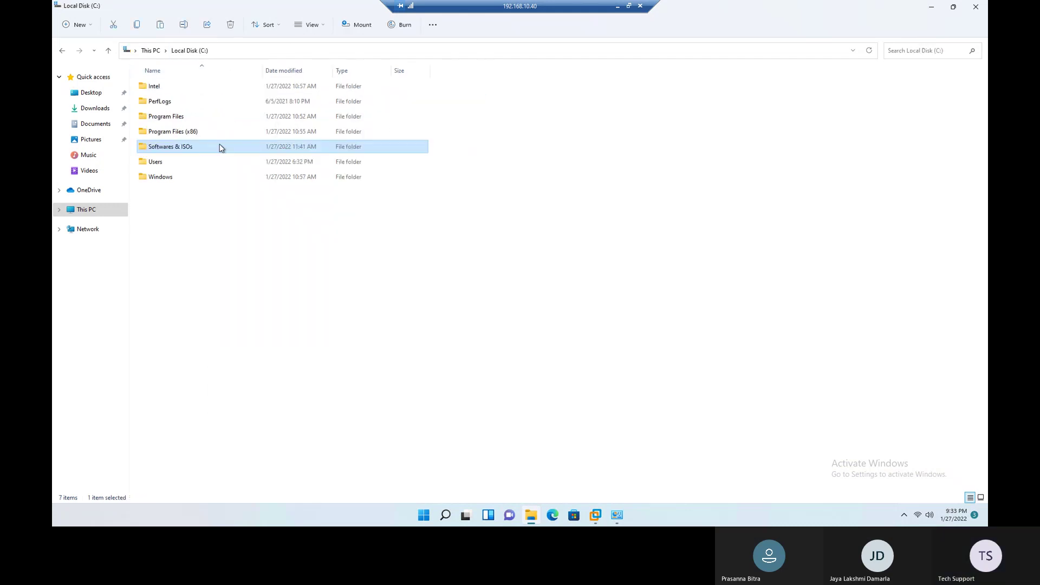
right_click(165, 199)
left_click(94, 125)
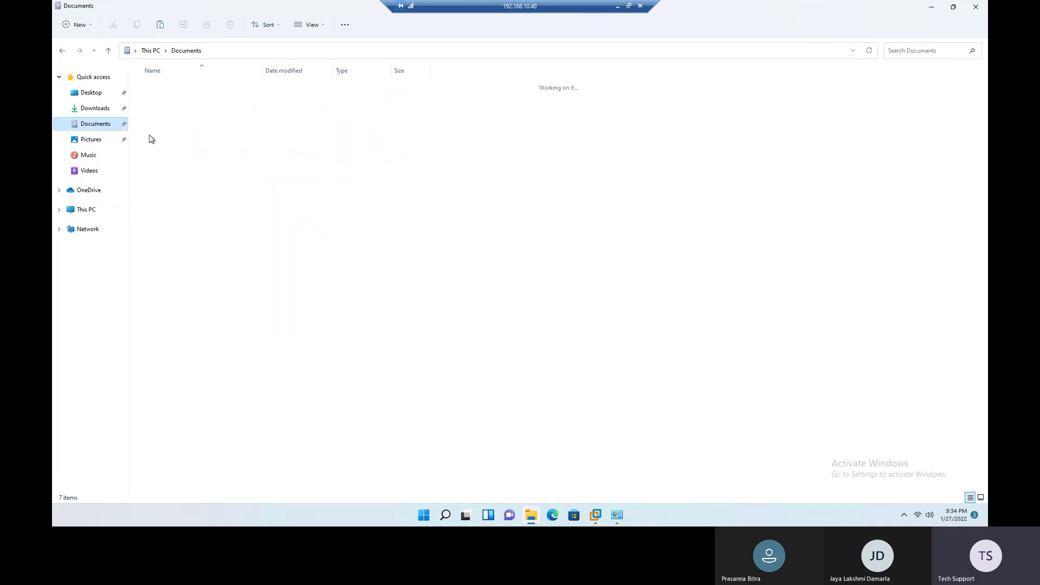
right_click(183, 145)
left_click(196, 154)
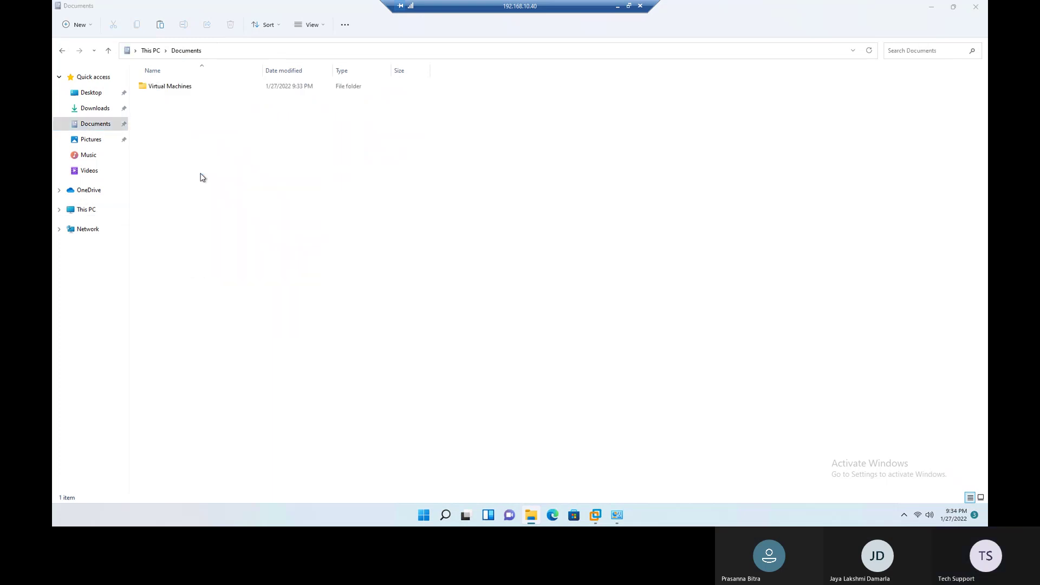
left_click(299, 223)
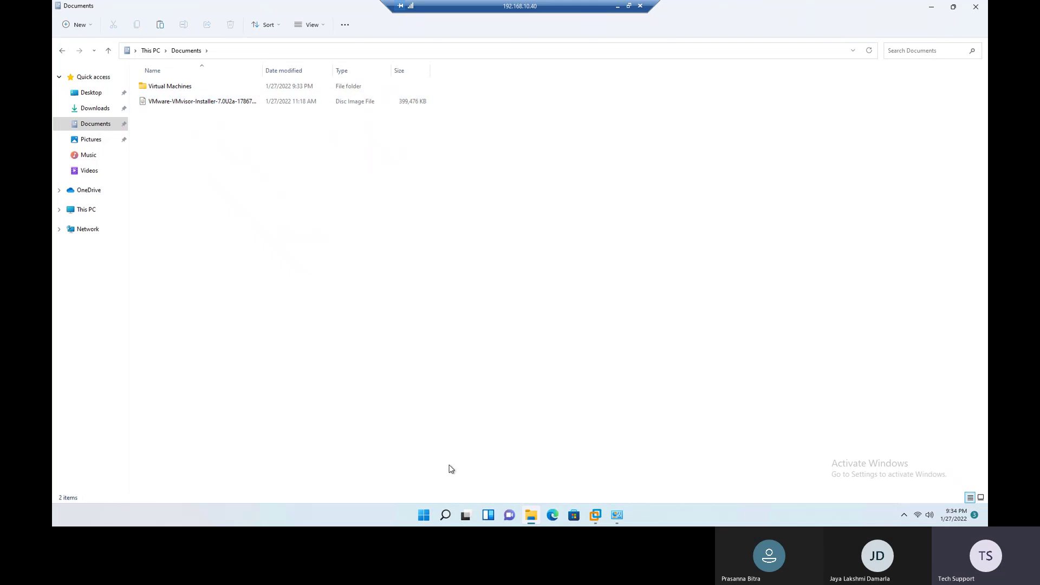
left_click(596, 515)
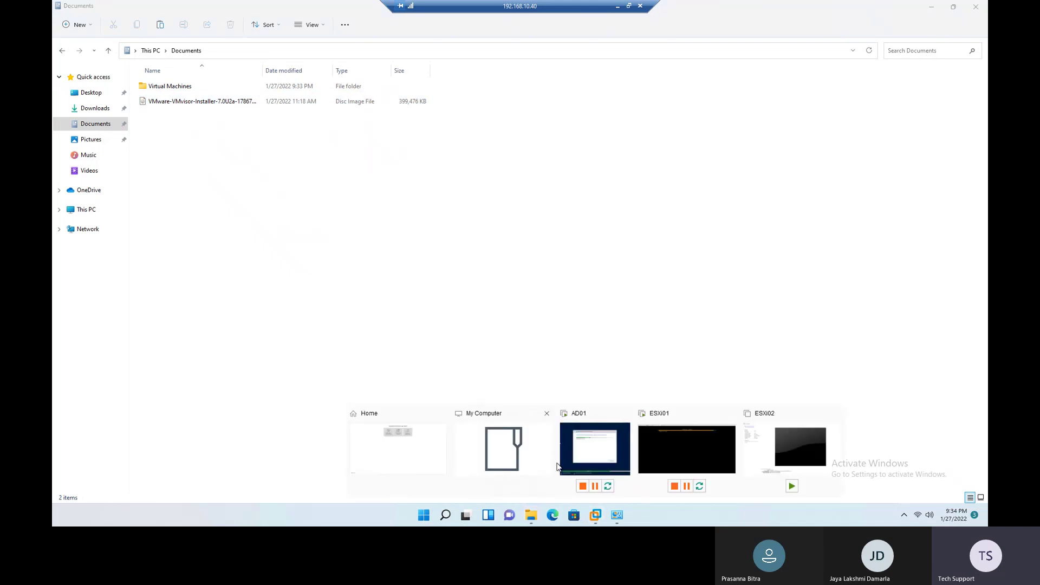
Step: Point ESXi02's CD/DVD drive at the VMware-VMvisor-Installer ISO image in Documents
left_click(594, 456)
left_click(92, 86)
left_click(190, 147)
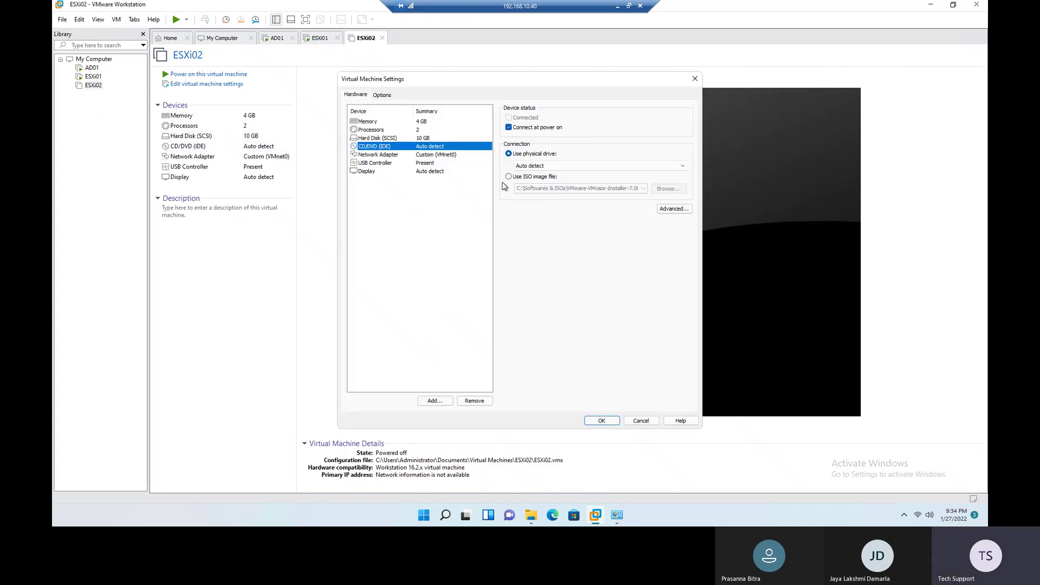
left_click(524, 178)
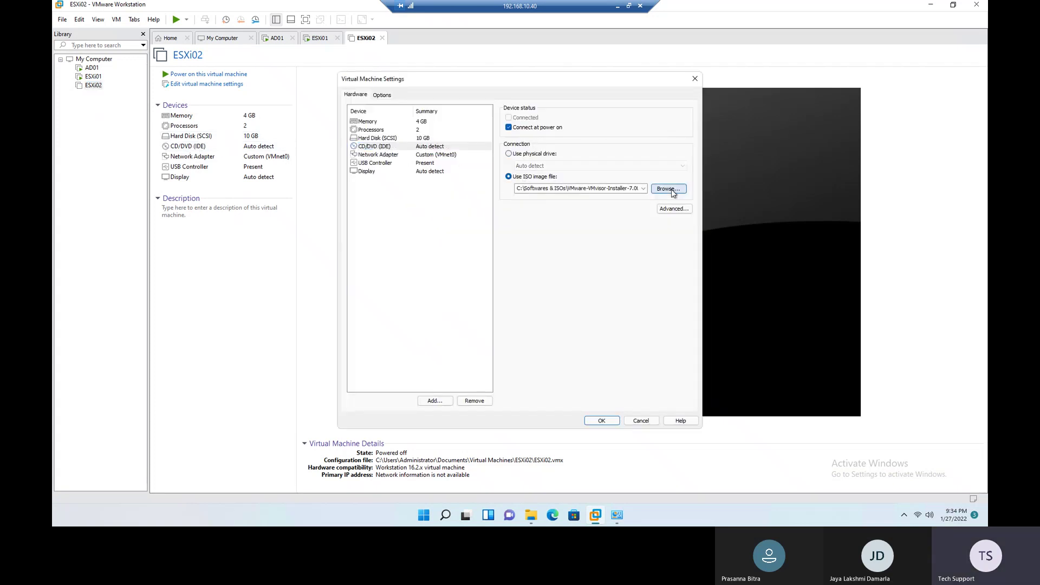
left_click(670, 190)
left_click(384, 201)
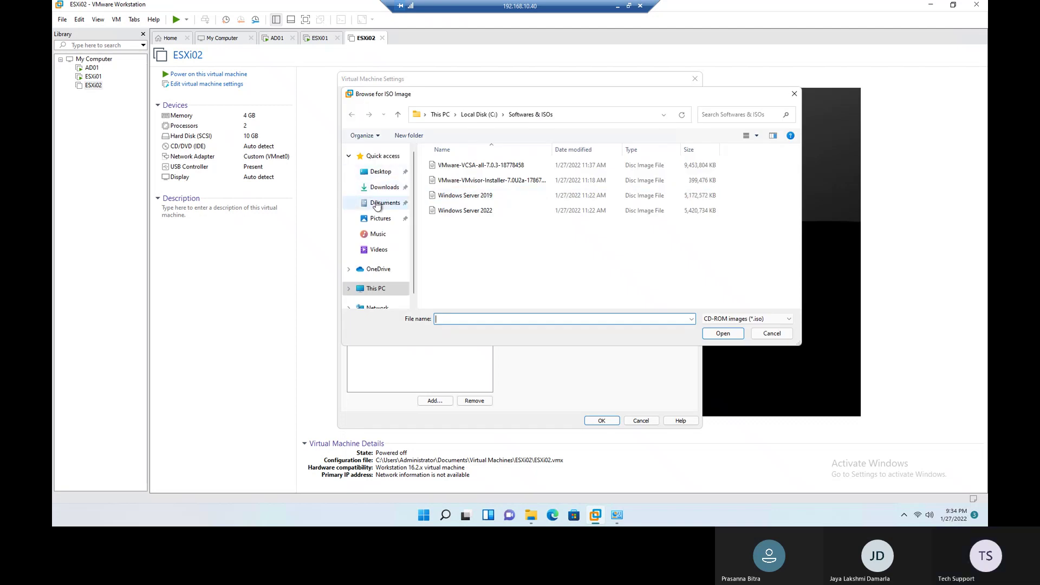
left_click(455, 179)
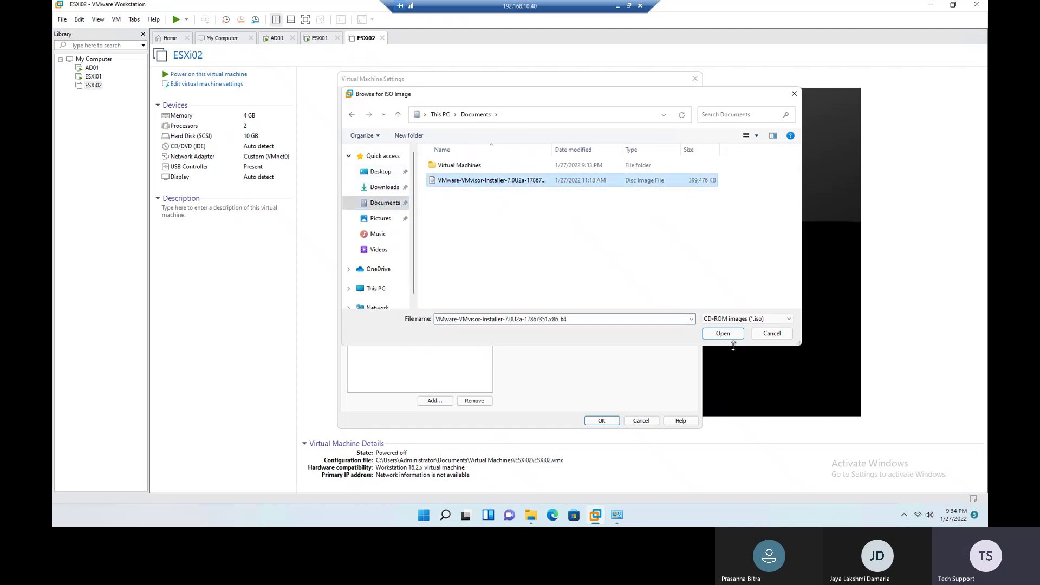
left_click(733, 334)
Step: Save ESXi02's settings, power it on, dismiss the removable devices notice, and check ESXi01's console
left_click(603, 420)
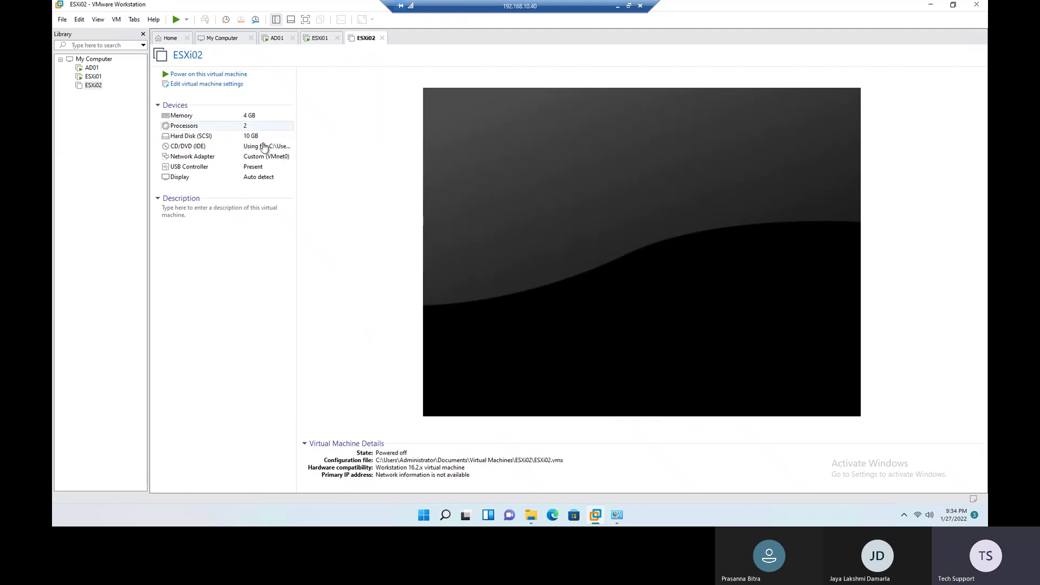
left_click(206, 74)
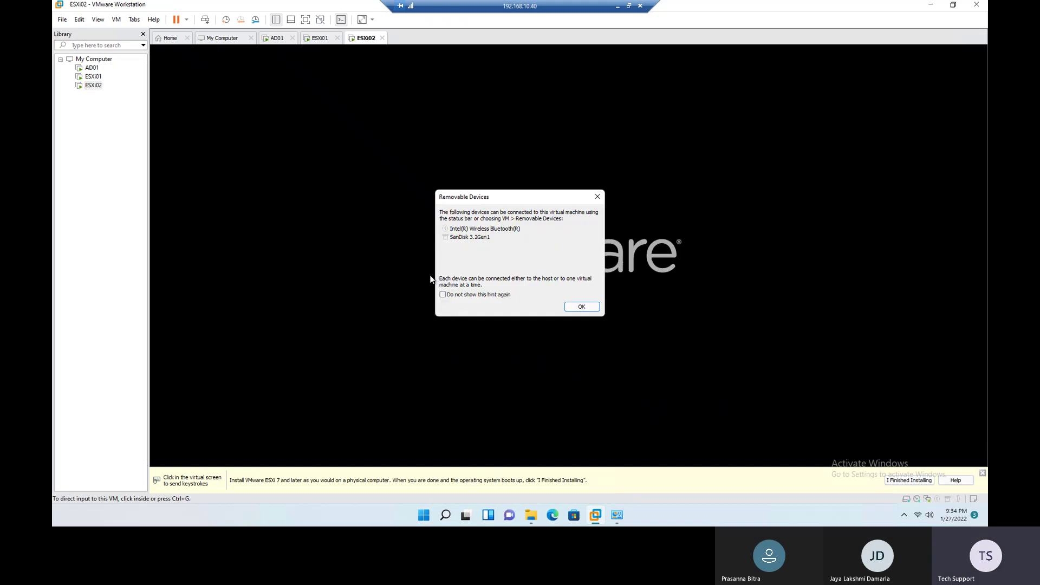
left_click(581, 306)
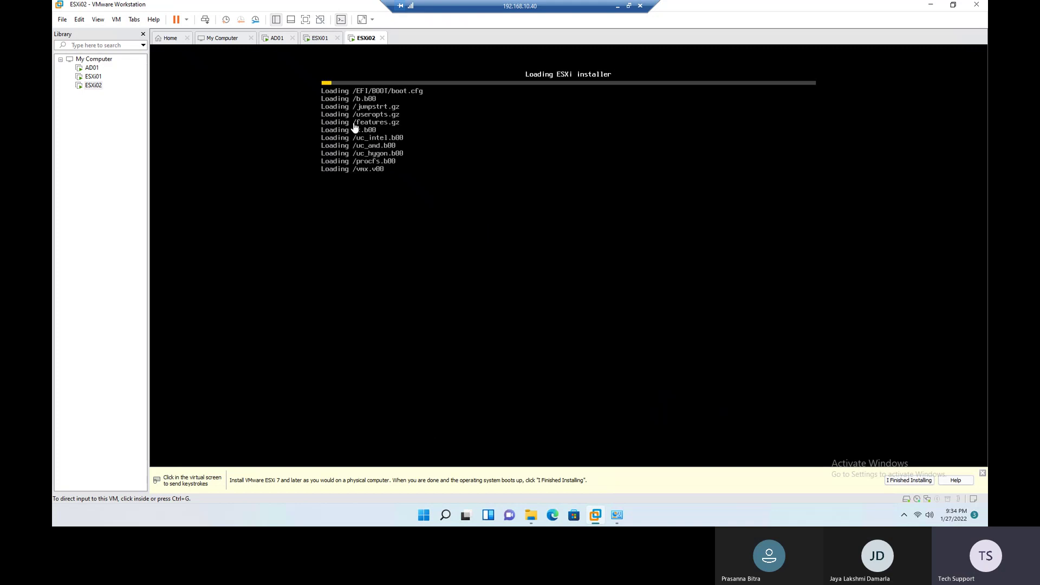
left_click(320, 38)
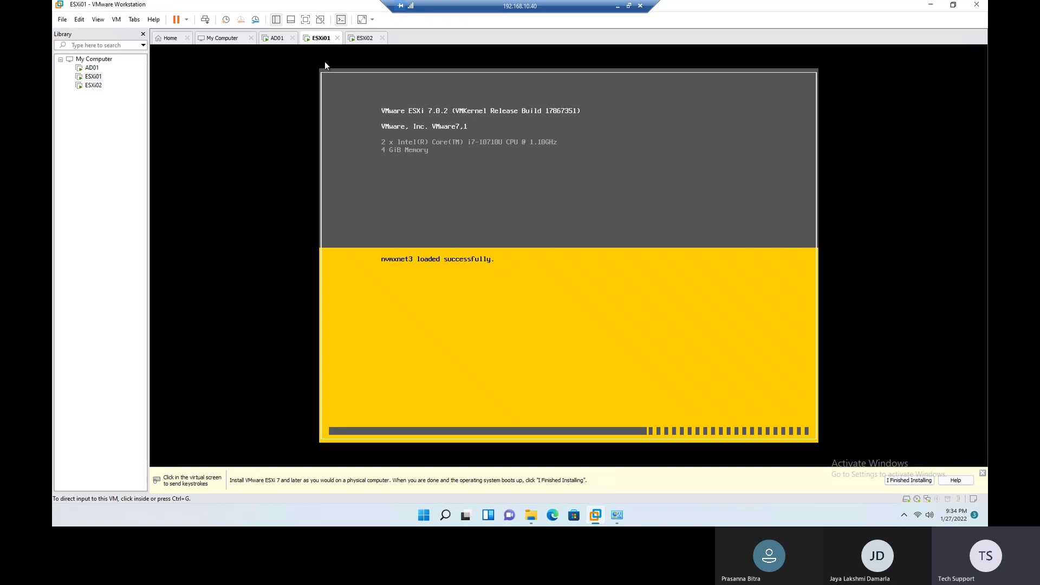
left_click(365, 38)
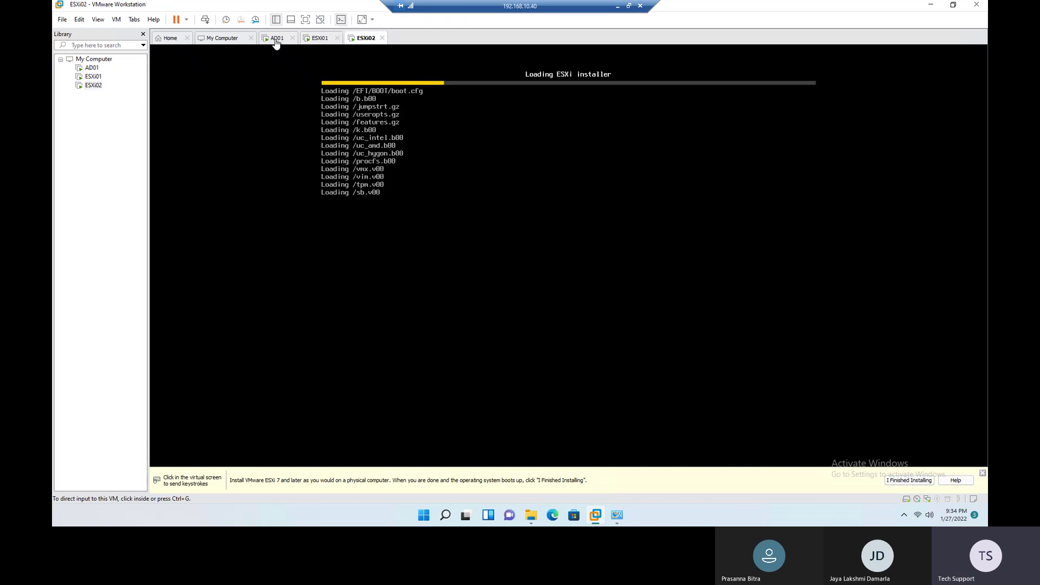
left_click(276, 40)
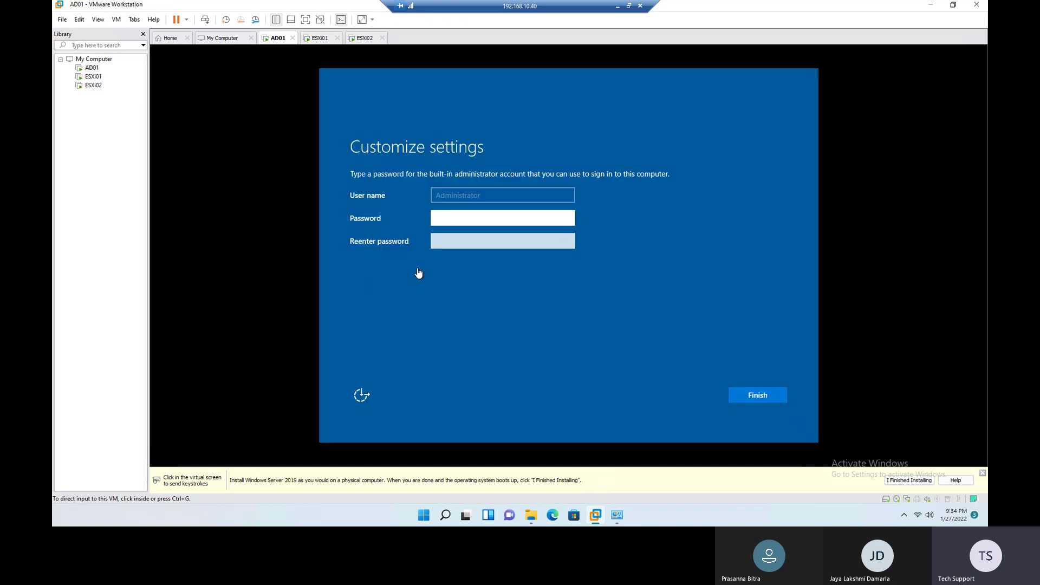
Step: Enter and confirm the AD01 Administrator password and finish Windows setup
left_click(454, 217)
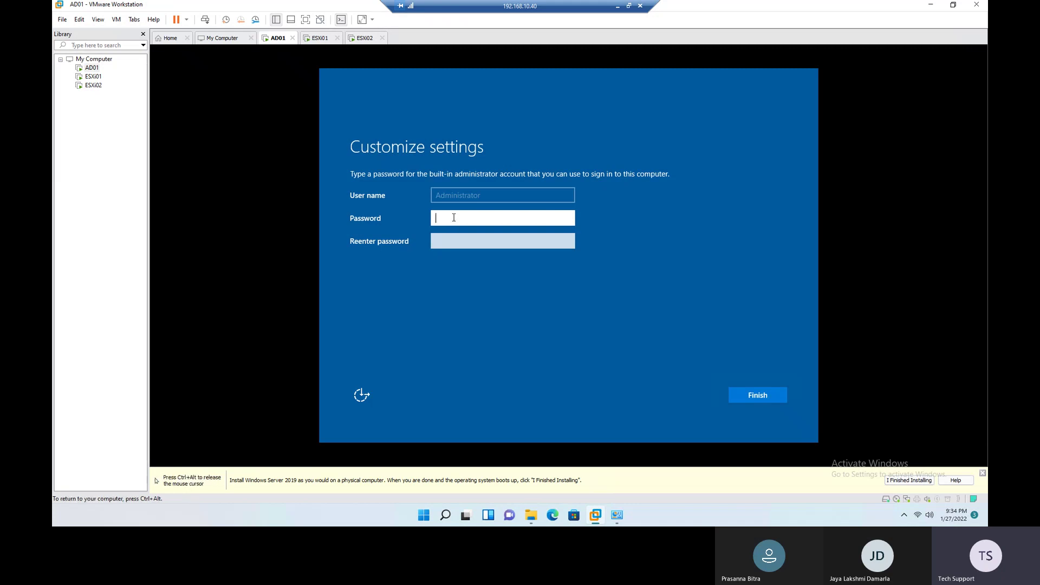
key("Caps_Lock")
key("Caps_Lock")
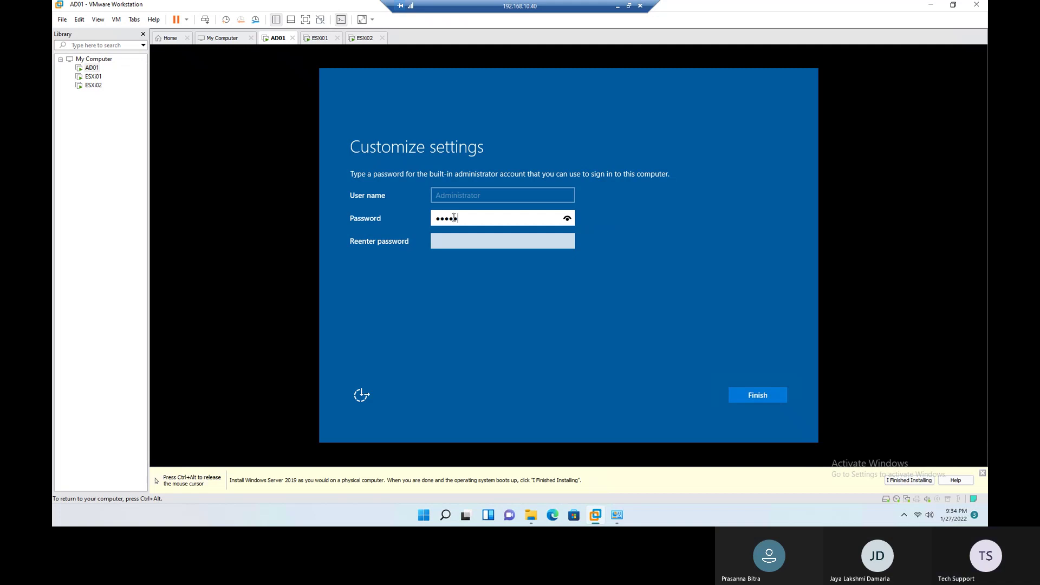
type("**")
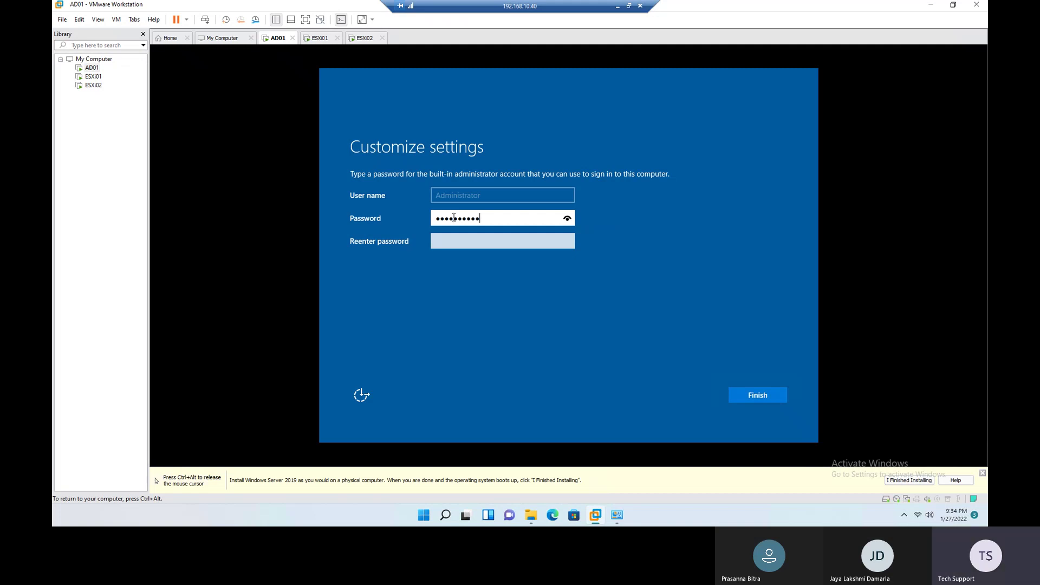
key("Tab")
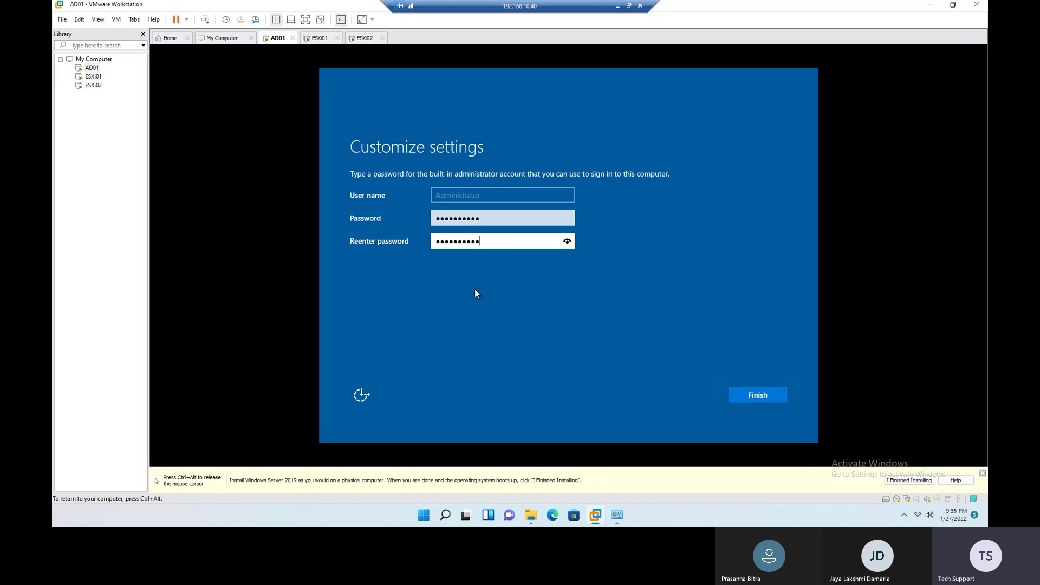
left_click(765, 398)
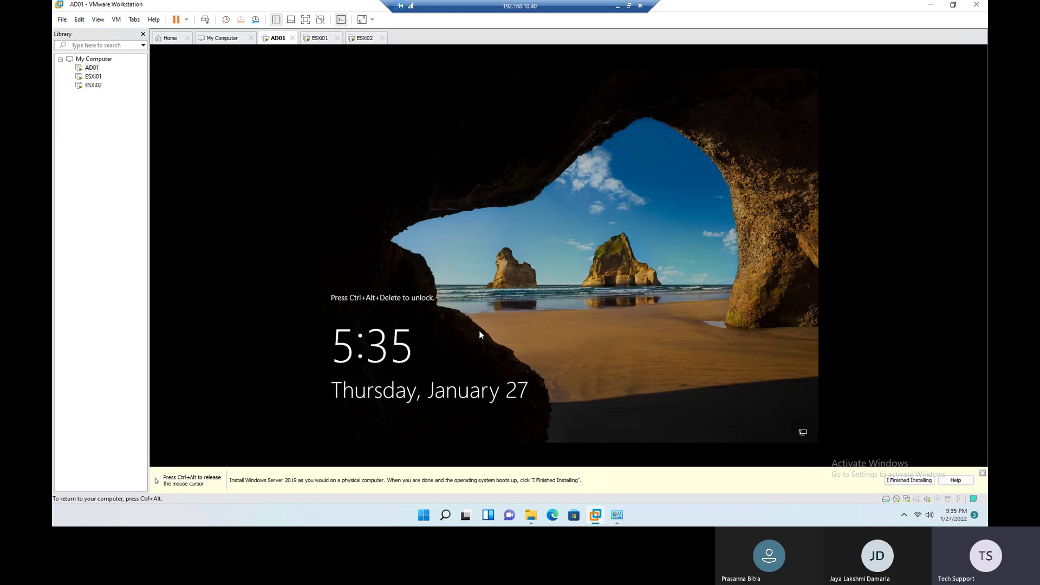
Step: Send Ctrl+Alt+Del to AD01 and sign in as Administrator with the new password
key("ctrl+alt")
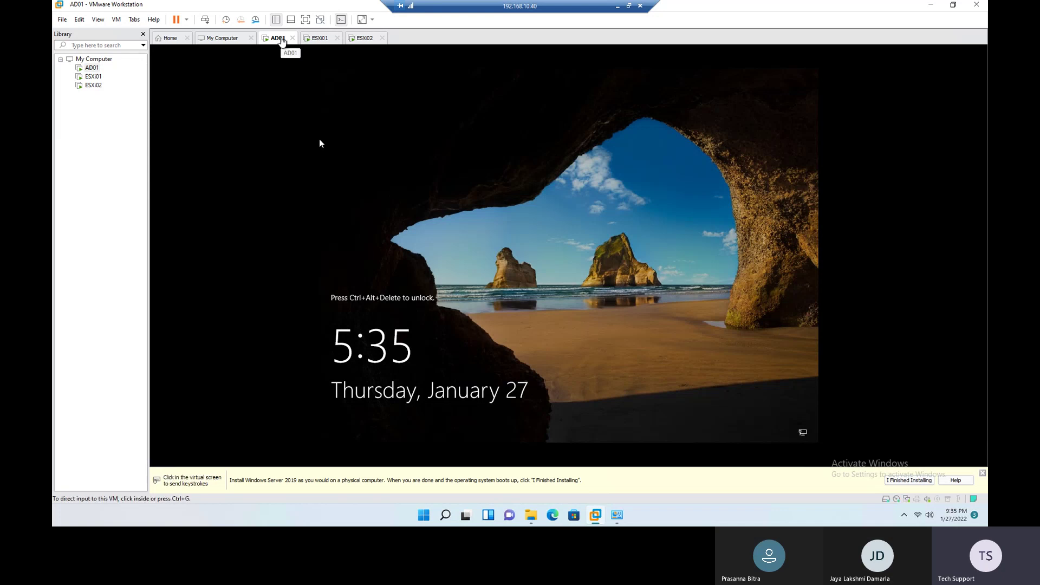
right_click(280, 37)
left_click(302, 95)
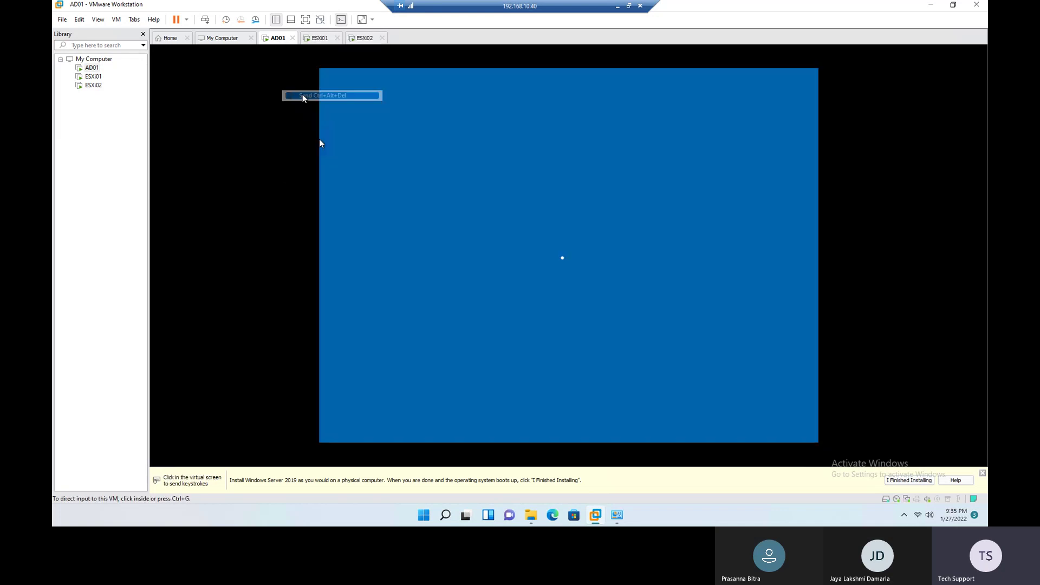
left_click(319, 141)
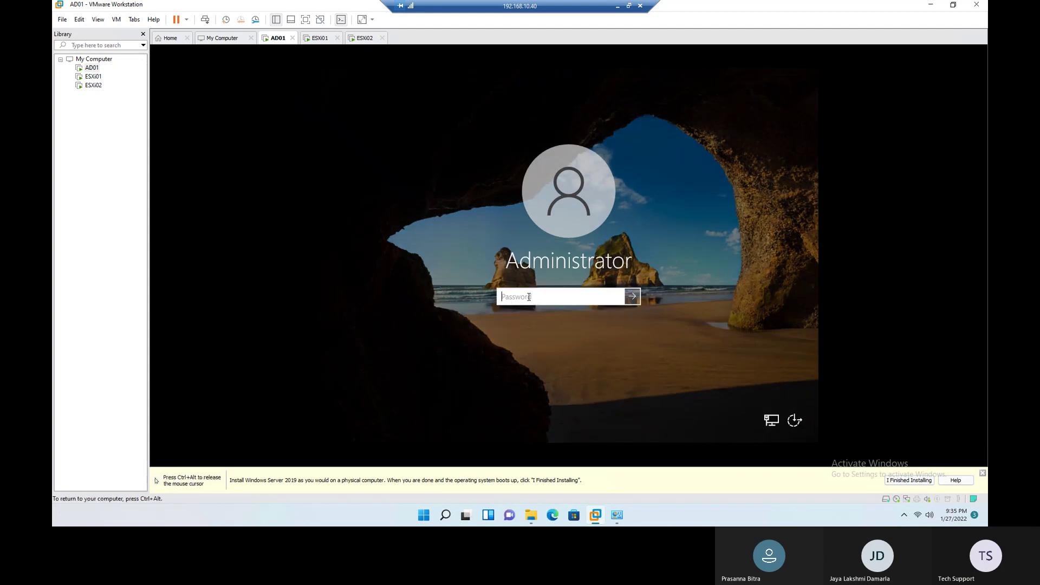
type("P@")
key("Return")
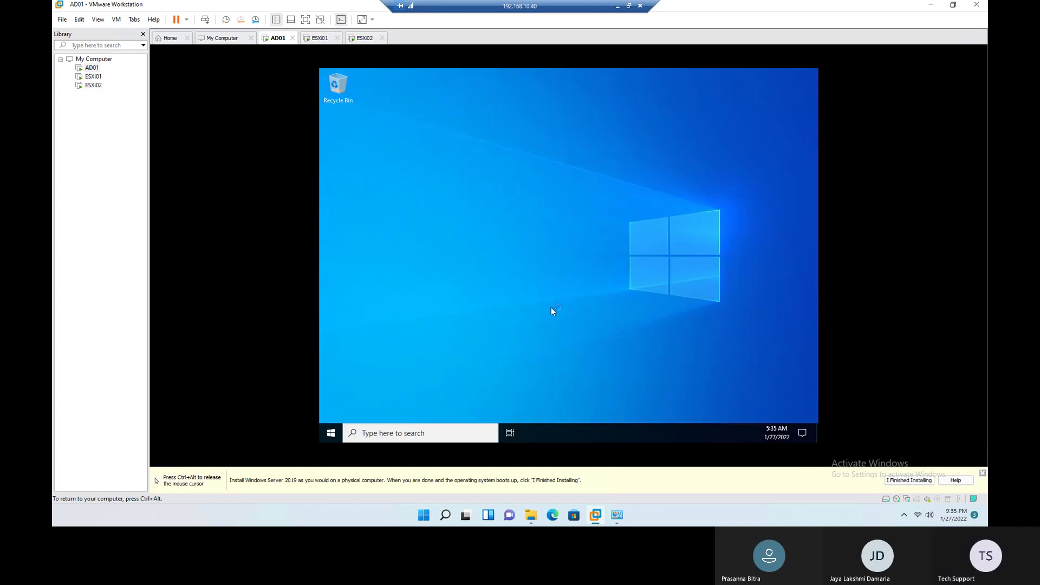
key("ctrl+alt")
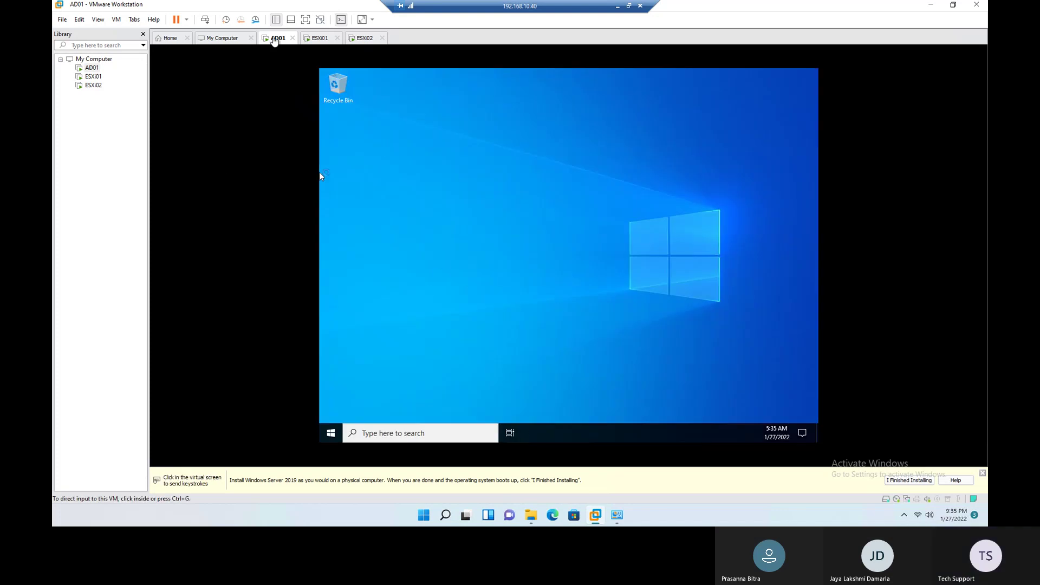
Step: Mount VMware Tools on AD01 and launch its installer from DVD Drive (D:) under This PC
right_click(273, 38)
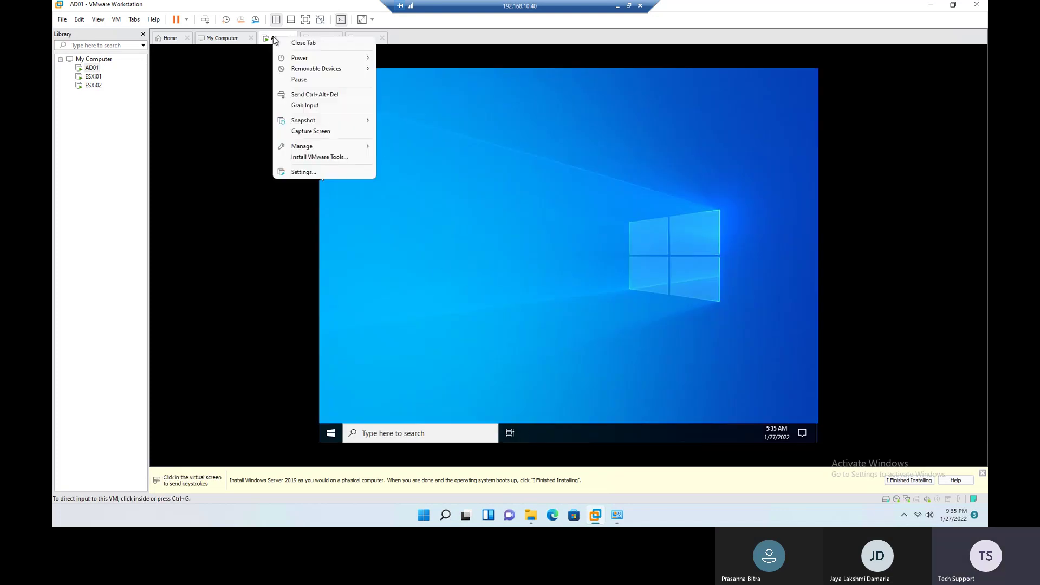
left_click(311, 157)
left_click(723, 251)
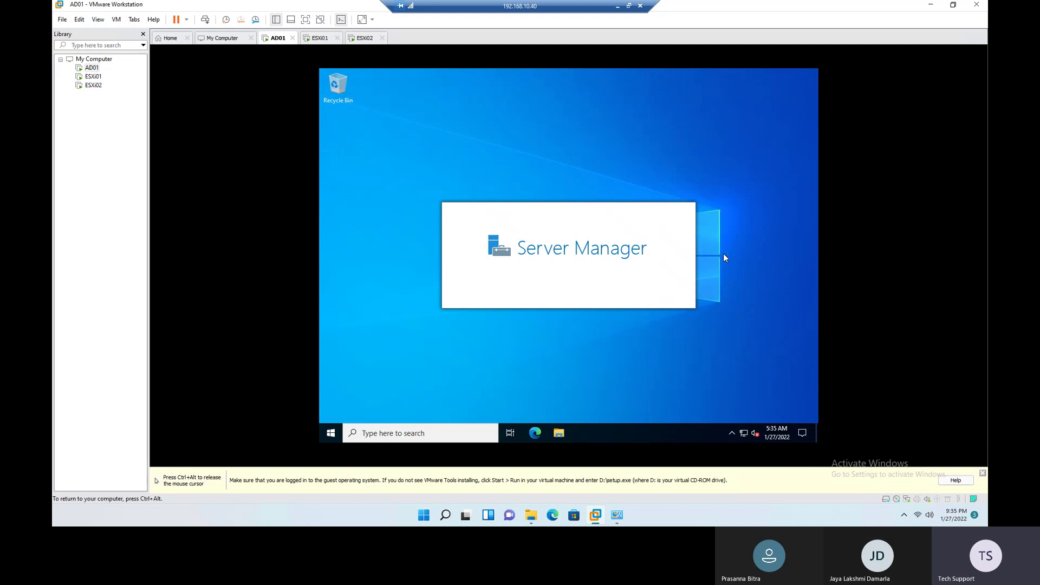
left_click(562, 437)
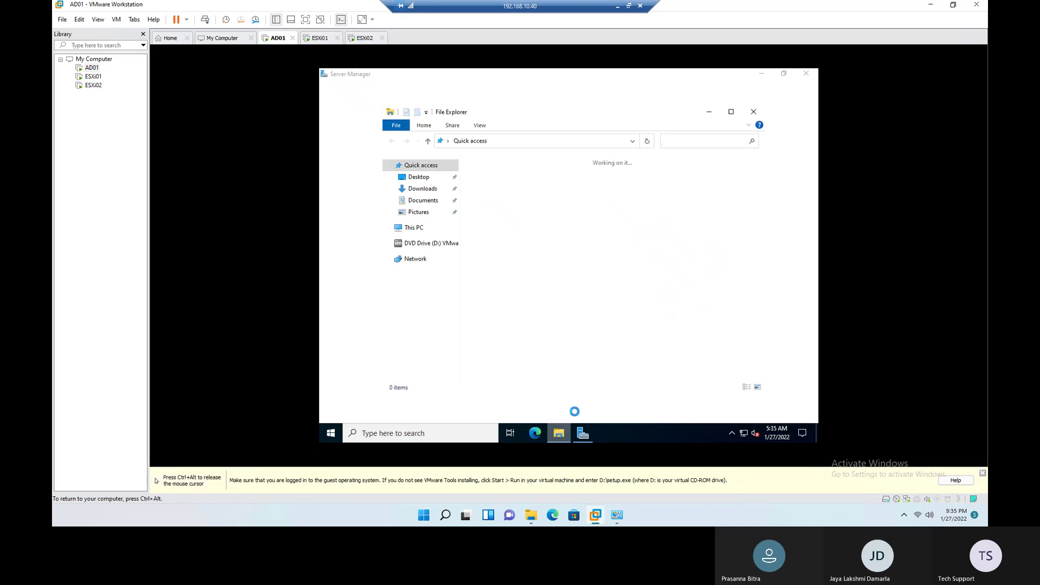
left_click(415, 231)
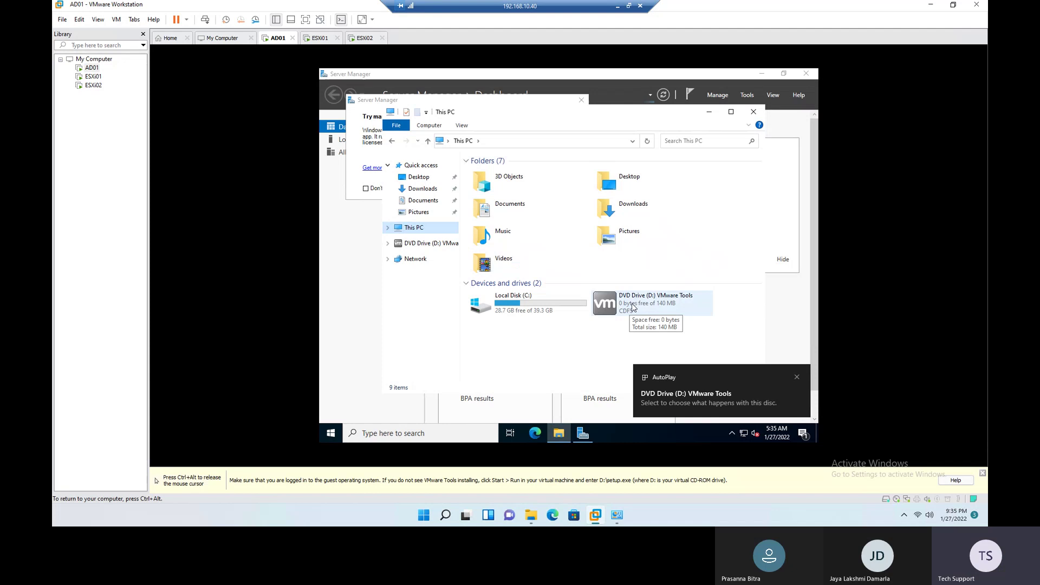
double_click(632, 307)
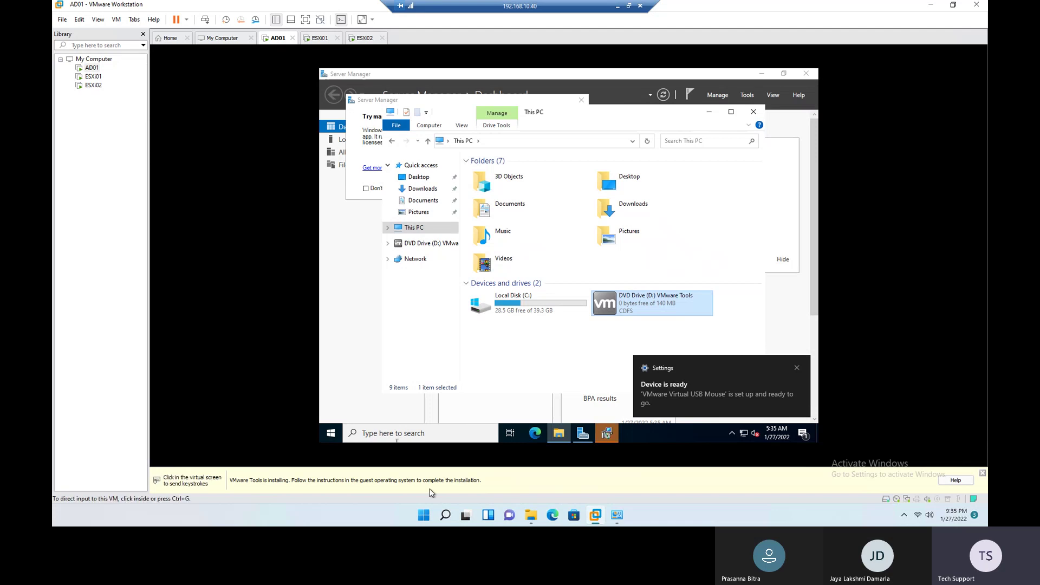
Step: Review the server IP addresses, server table and OS entries in the Excel spreadsheet
left_click(618, 5)
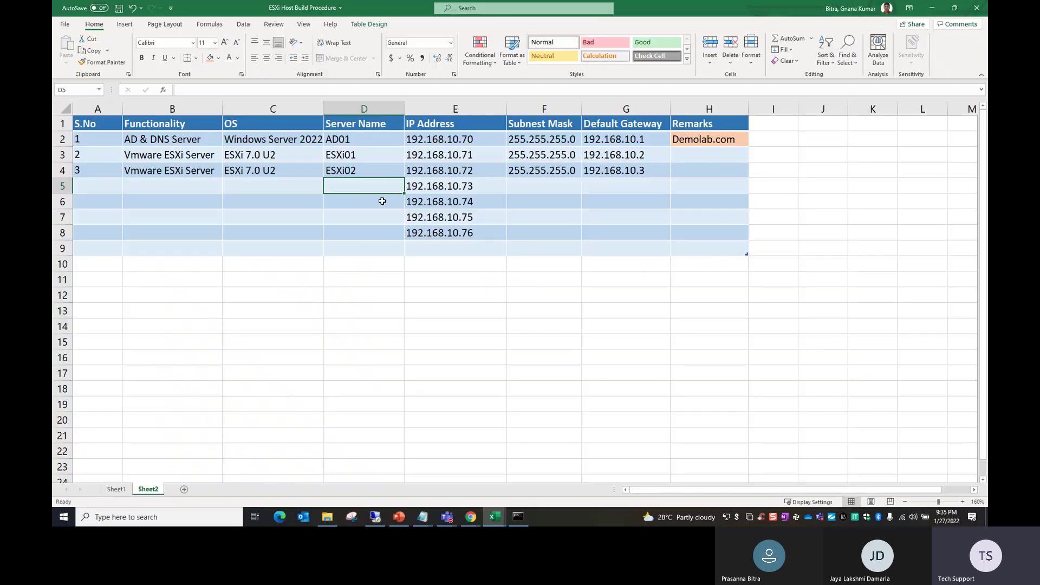
left_click_drag(447, 141, 441, 173)
left_click(384, 311)
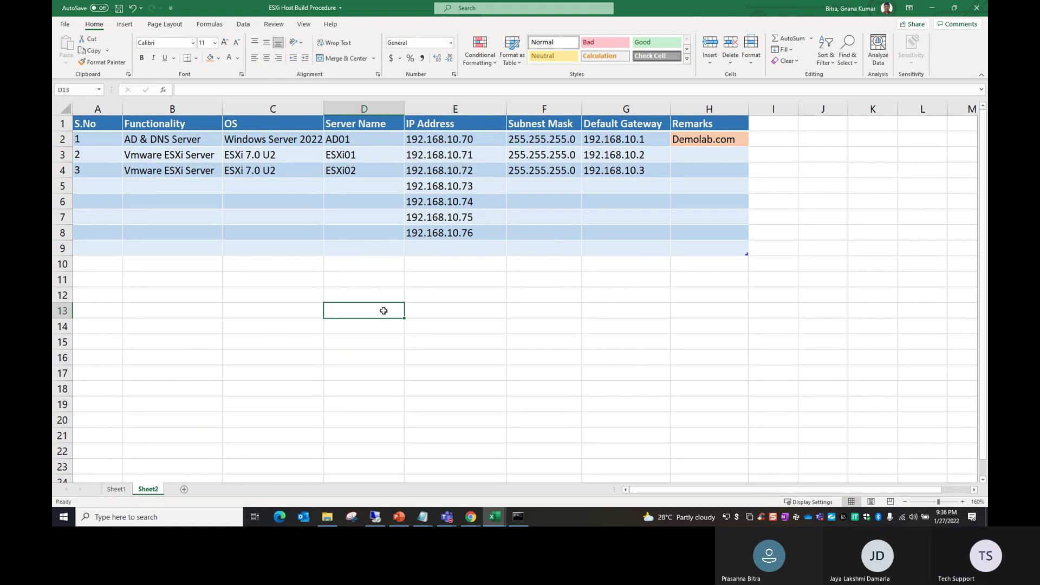
left_click(288, 383)
left_click_drag(106, 128, 715, 417)
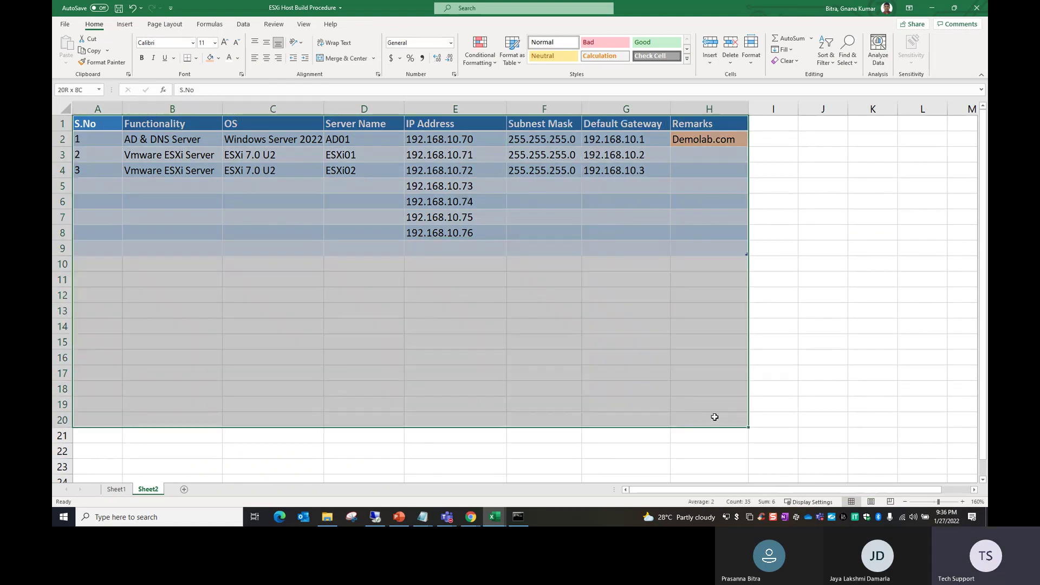
left_click(455, 279)
left_click_drag(279, 137, 273, 217)
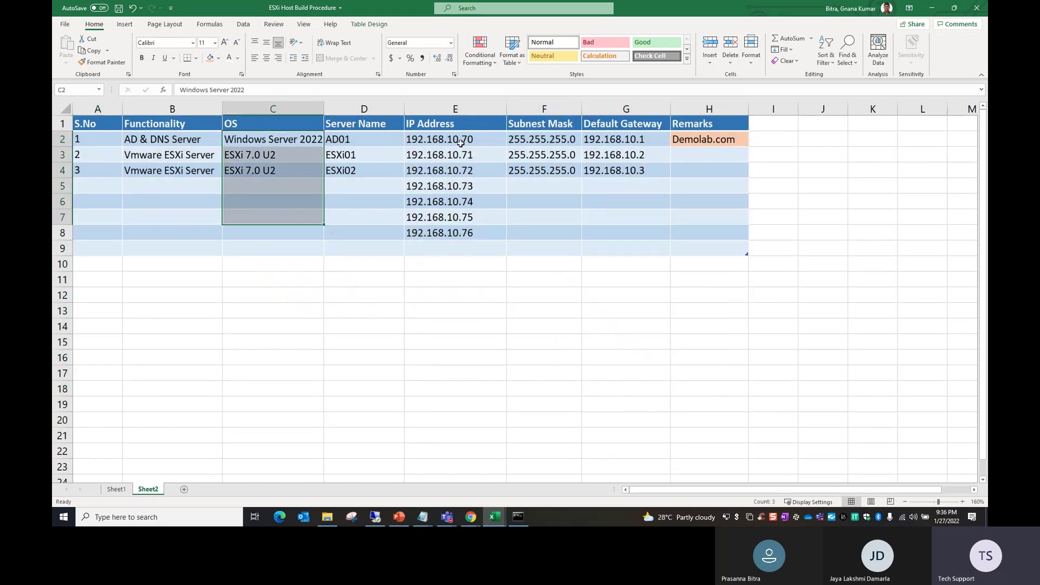
left_click(523, 310)
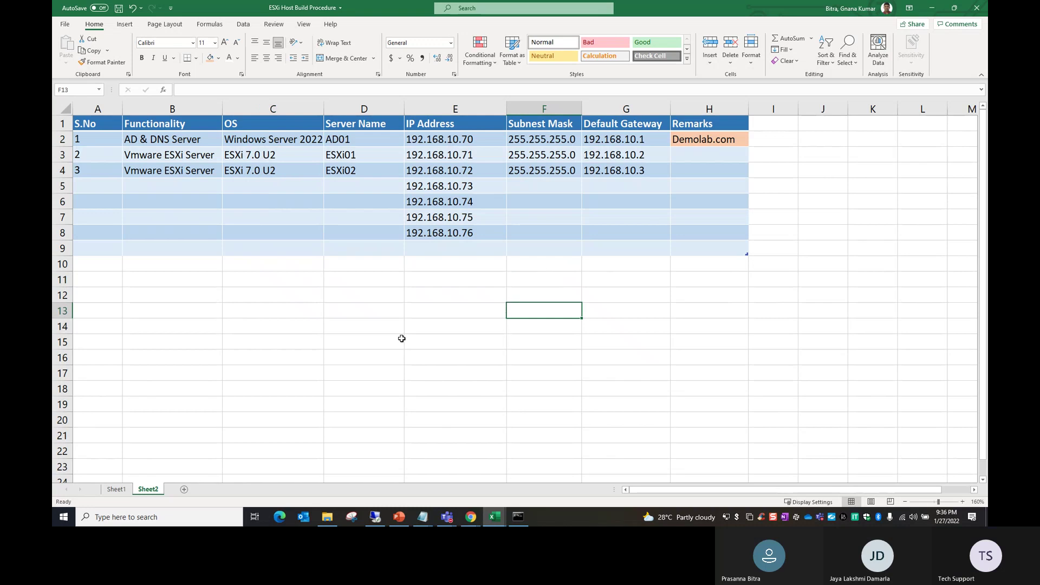
left_click(442, 351)
Step: Review the DNS Server step in row 14 of the Sheet1 ESXi build checklist
mouse_move(400, 520)
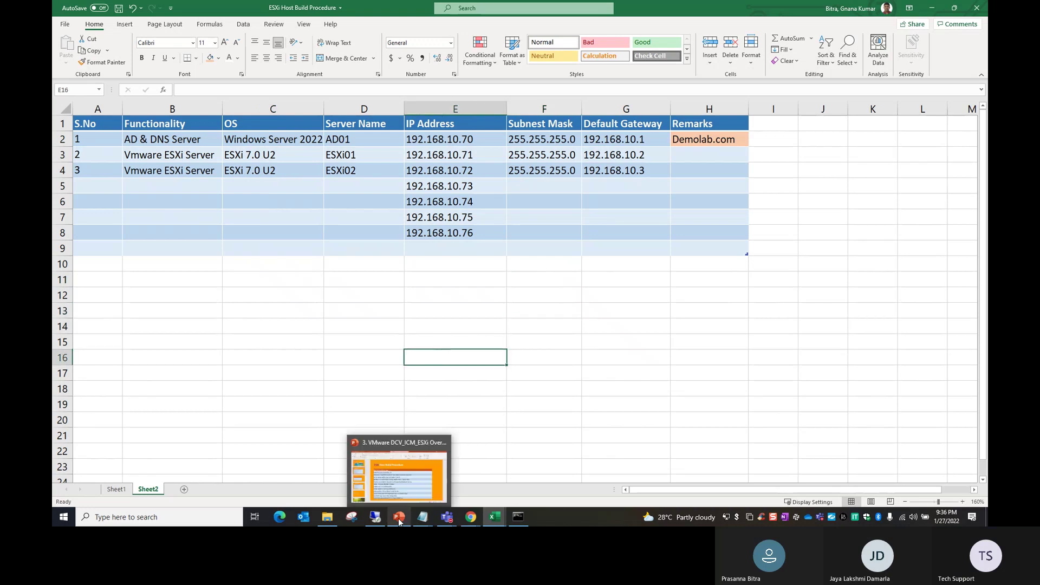
left_click(121, 490)
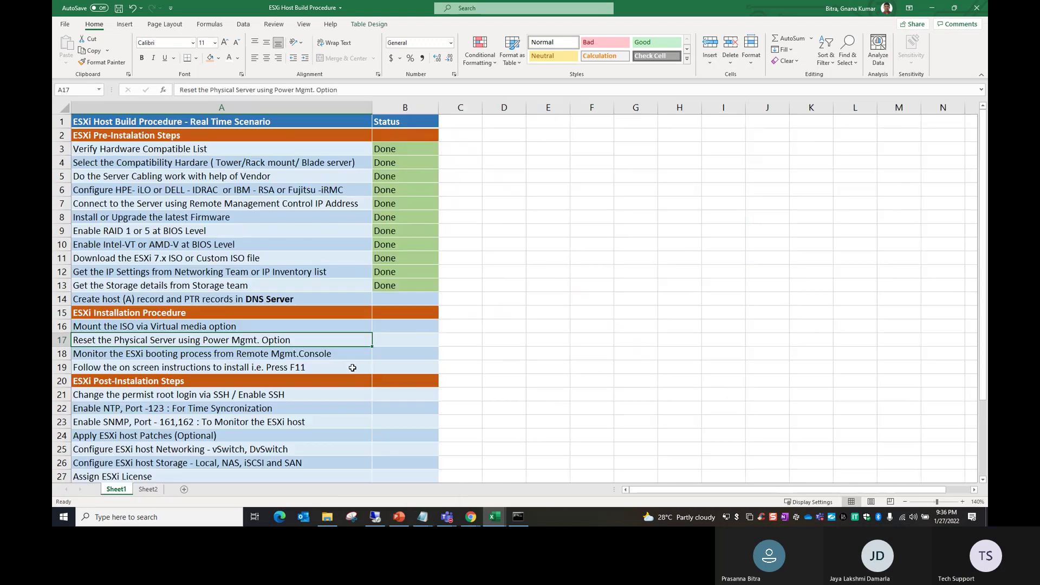
left_click(277, 297)
double_click(276, 298)
left_click_drag(293, 299, 246, 301)
left_click(402, 301)
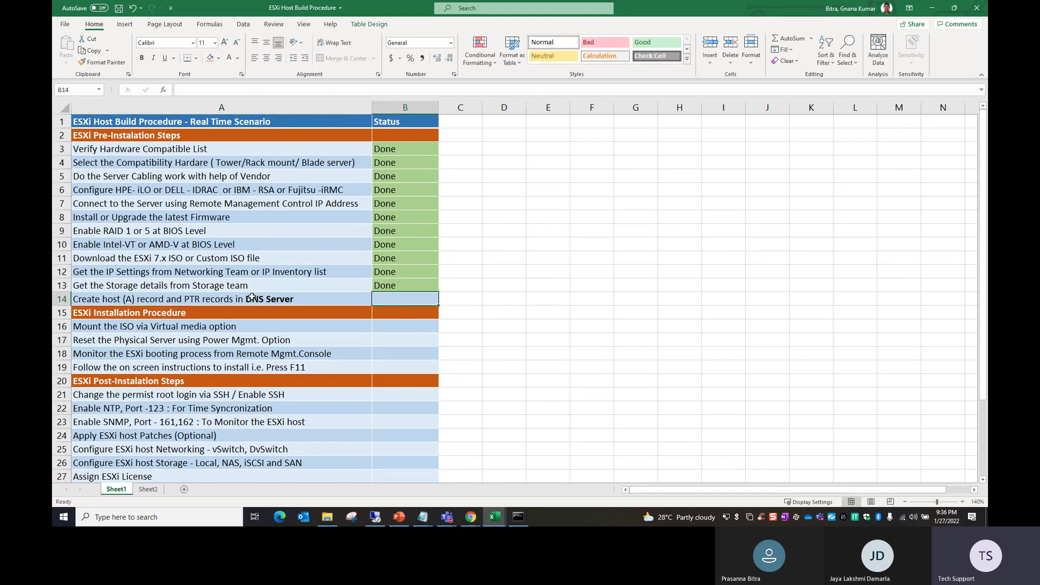
left_click(374, 517)
Step: Clear the Server Manager pop-up, This PC window and Server Manager off AD01's desktop
left_click(567, 102)
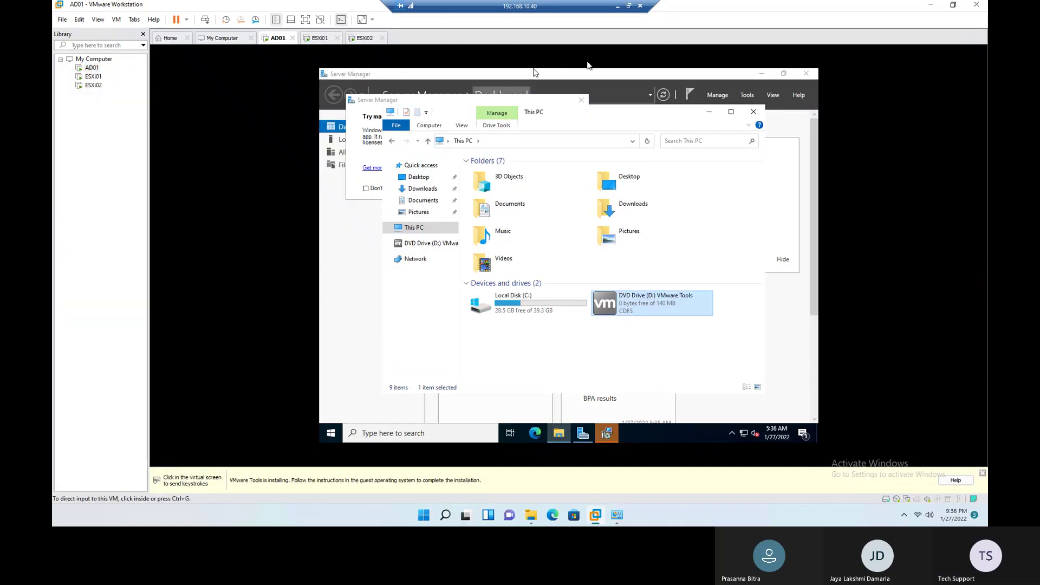
left_click(581, 102)
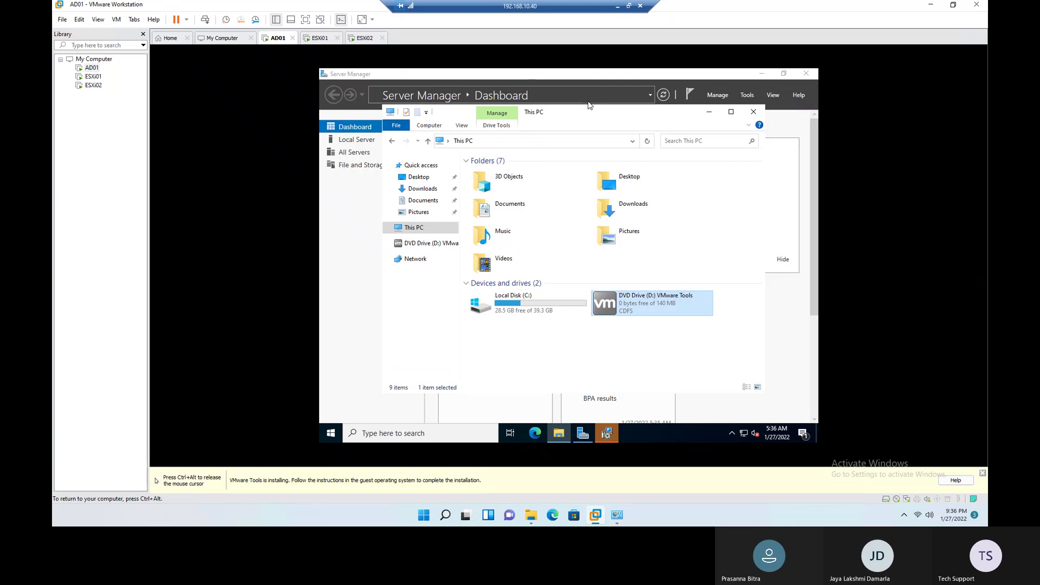
left_click(711, 114)
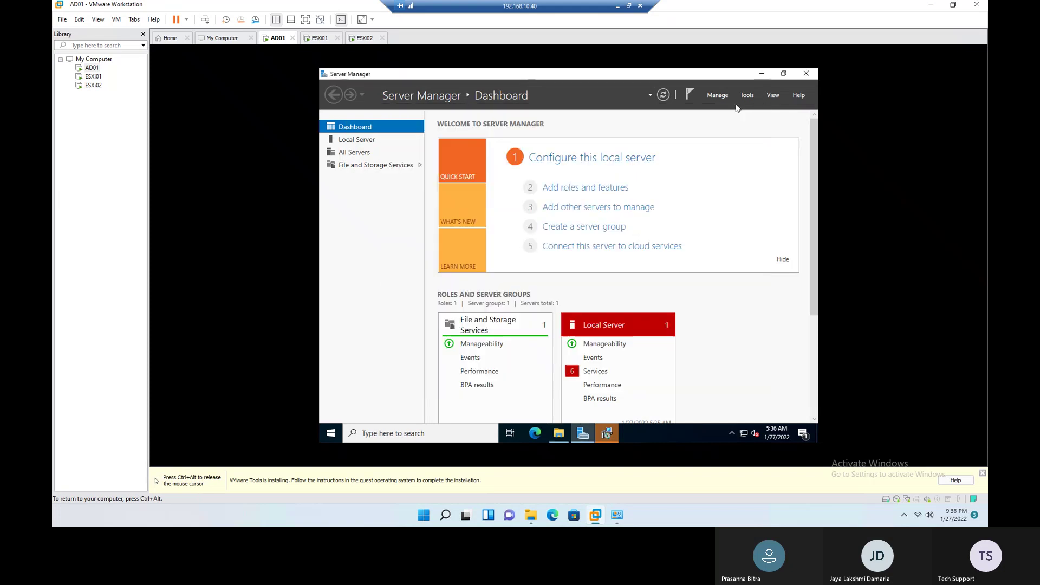
left_click(806, 75)
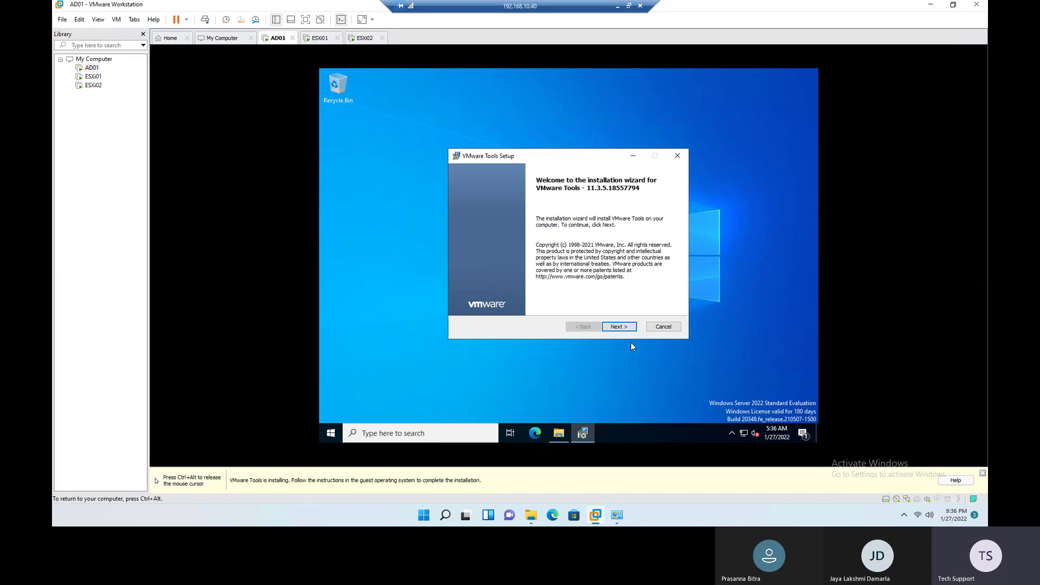
Step: Install VMware Tools with the Typical setup and agree to restart AD01
left_click(630, 328)
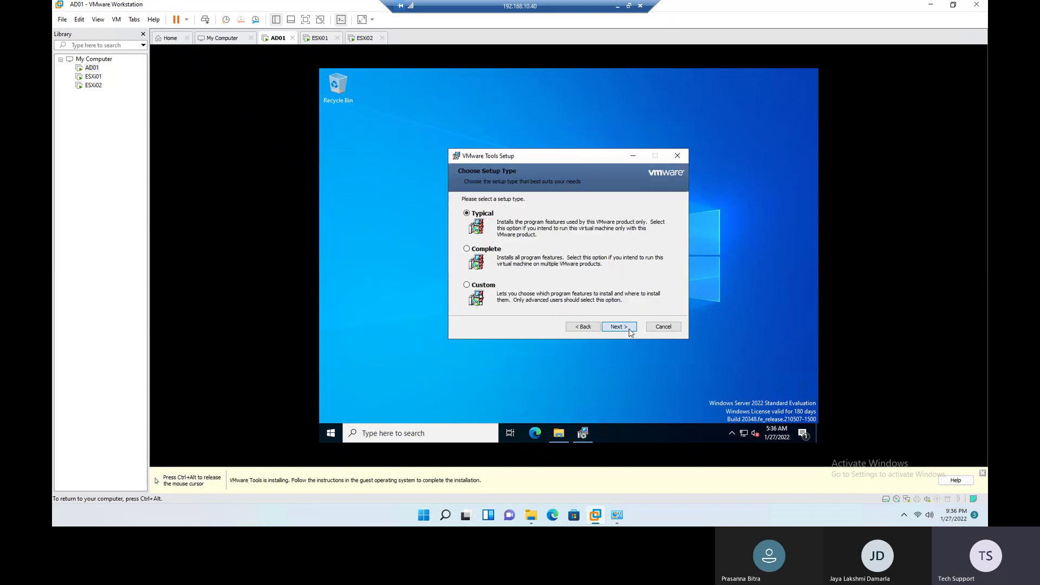
left_click(630, 329)
left_click(630, 329)
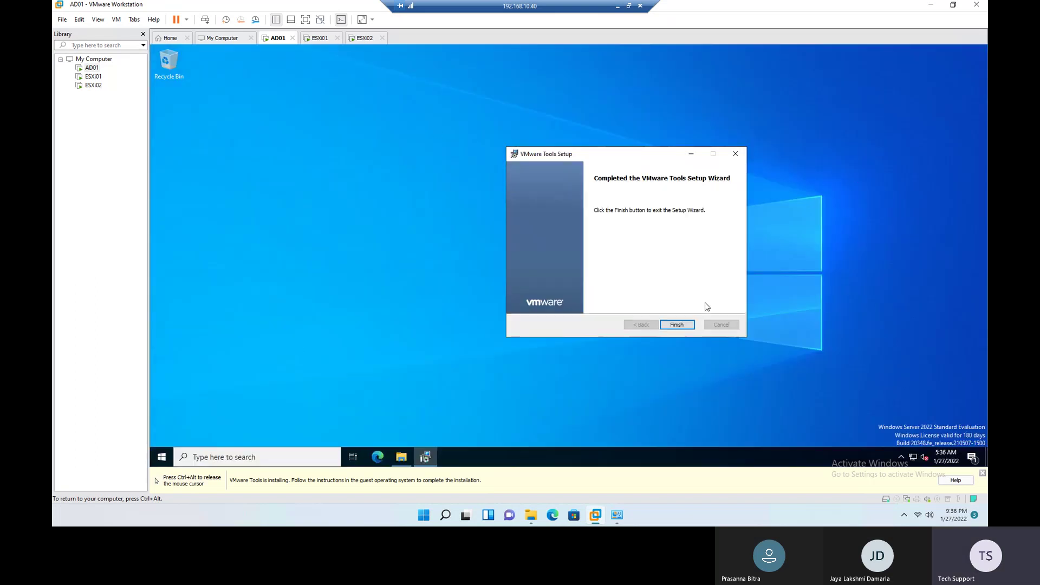
left_click(684, 327)
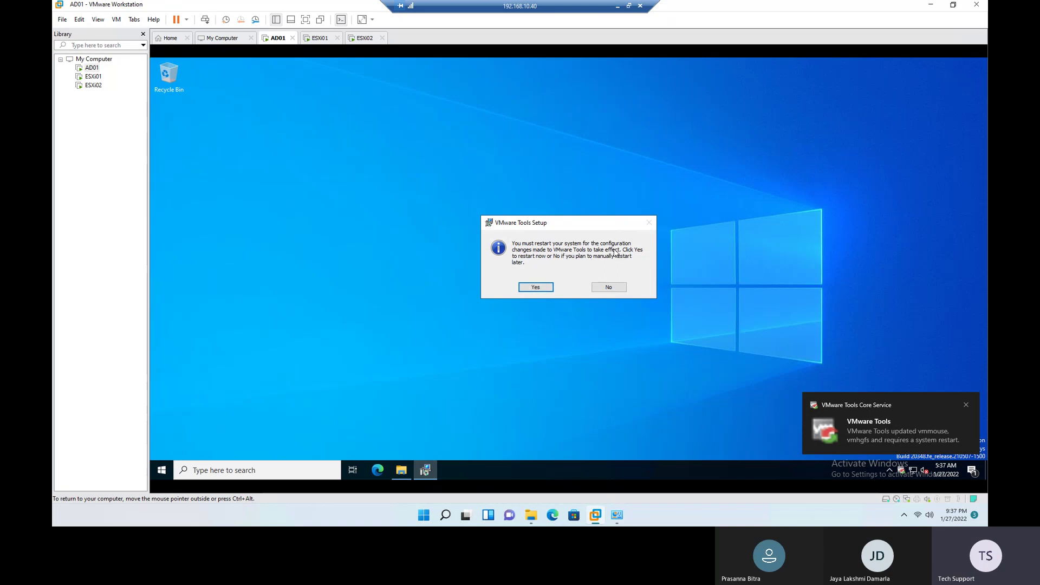
left_click(535, 287)
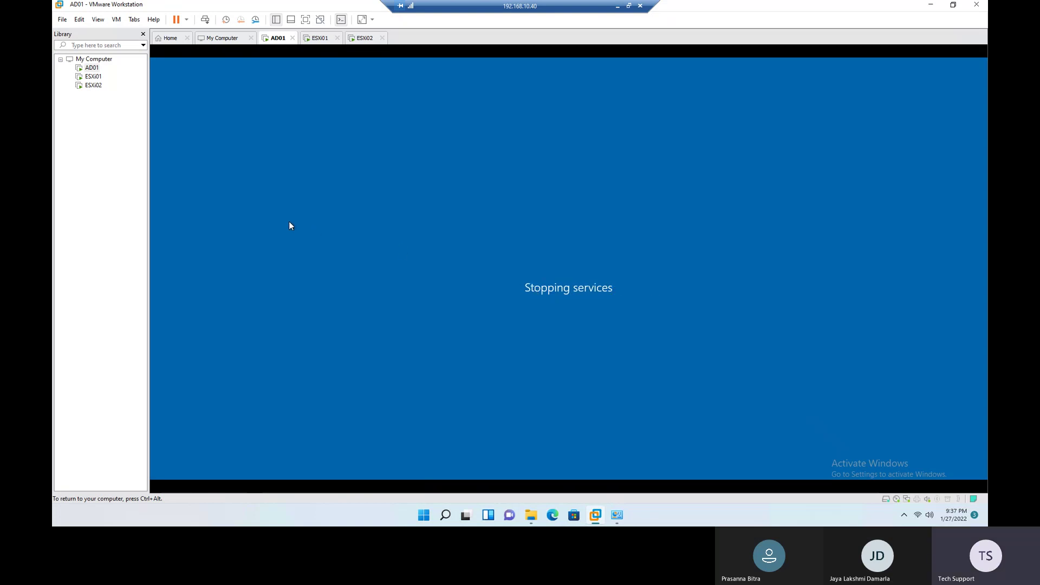
left_click(320, 39)
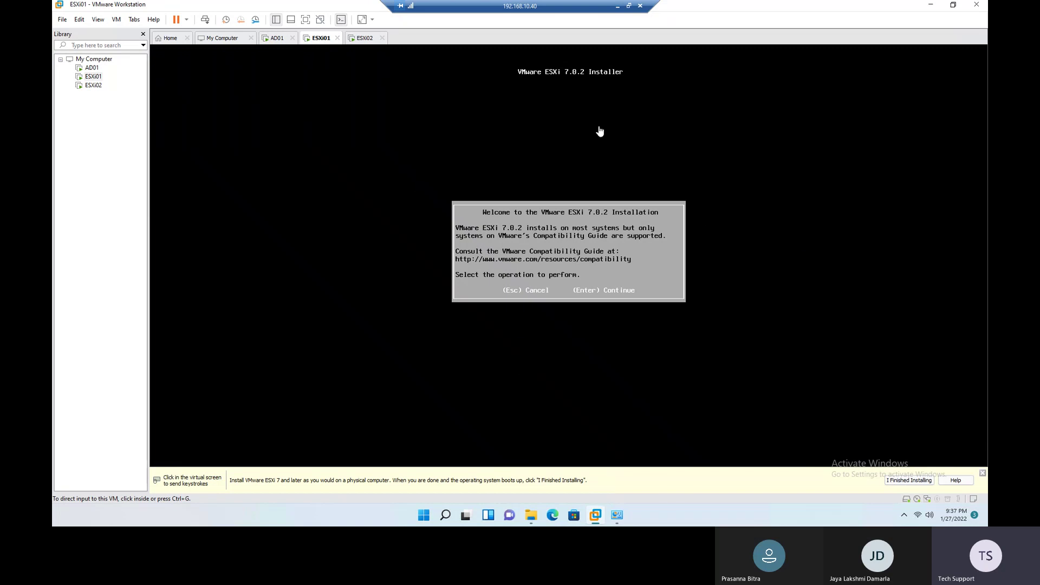
Step: Continue past the ESXi installer welcome screen and accept the license agreement with F11
left_click(776, 240)
key("Return")
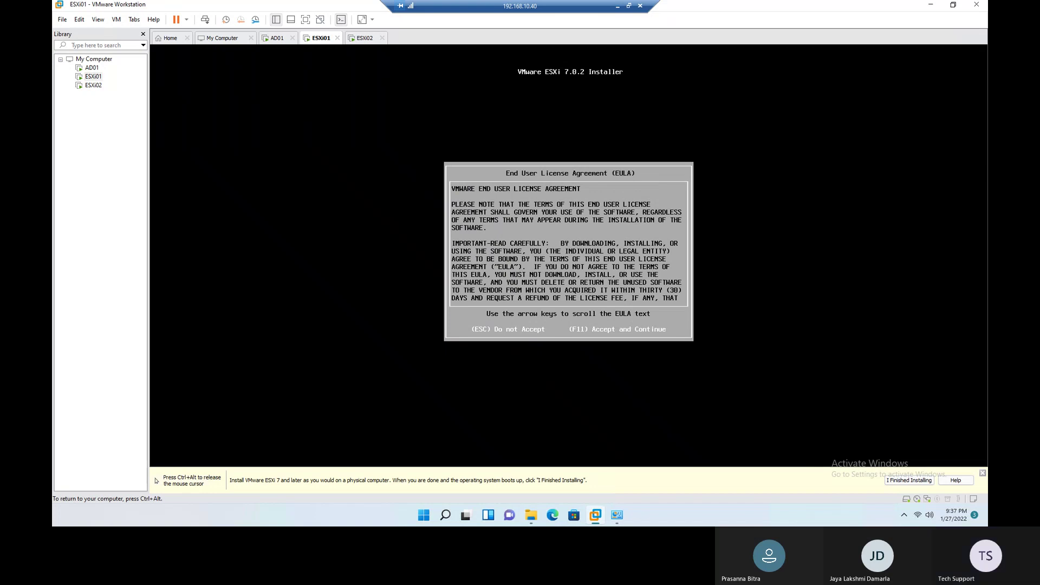
key("F11")
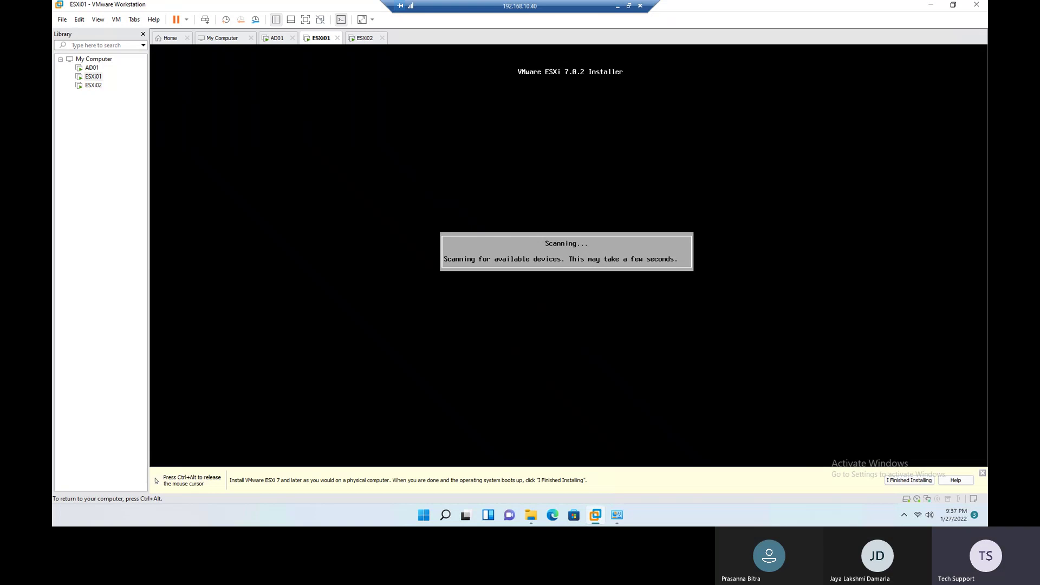
key("ctrl+alt")
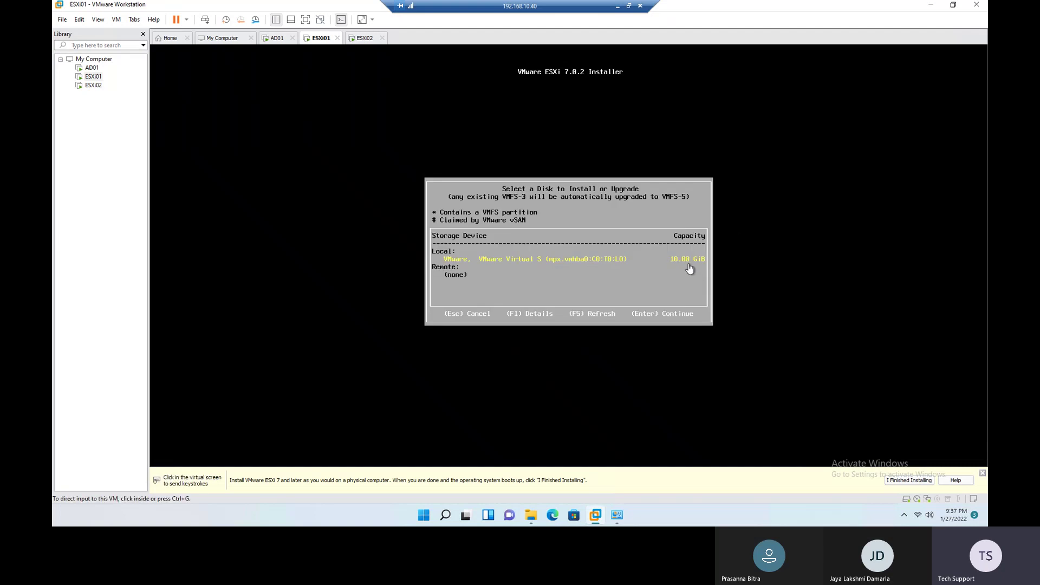
Step: Choose the 10 GiB local disk and US Default keyboard, set the root password, and install
left_click(771, 281)
key("Return")
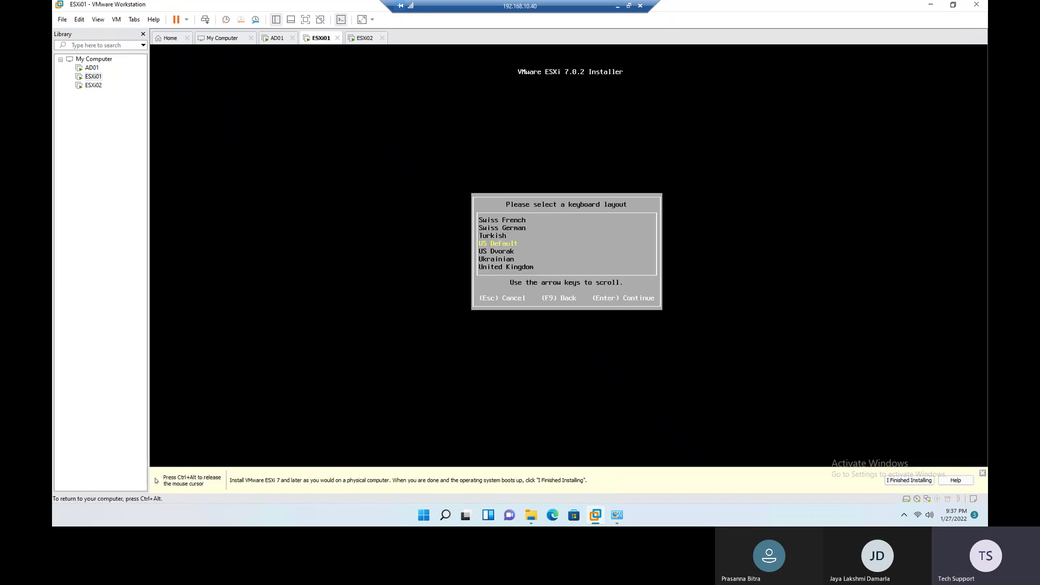
key("Return")
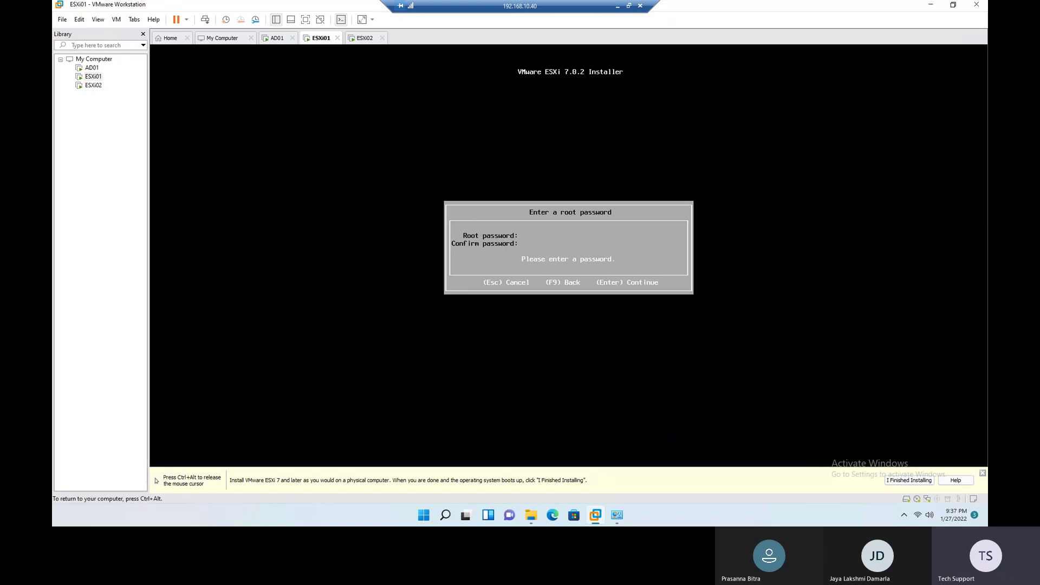
type("V")
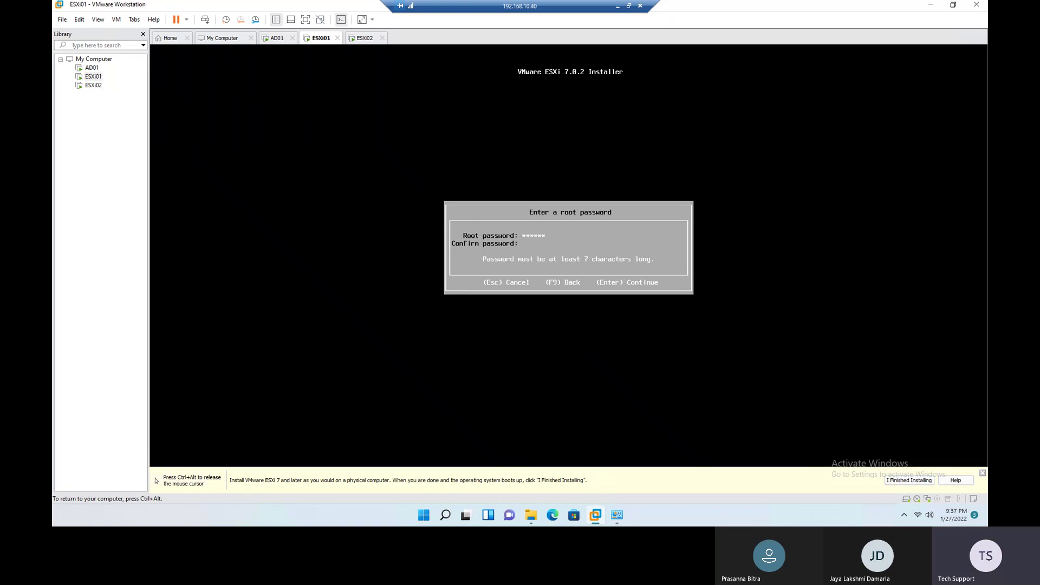
type("1!")
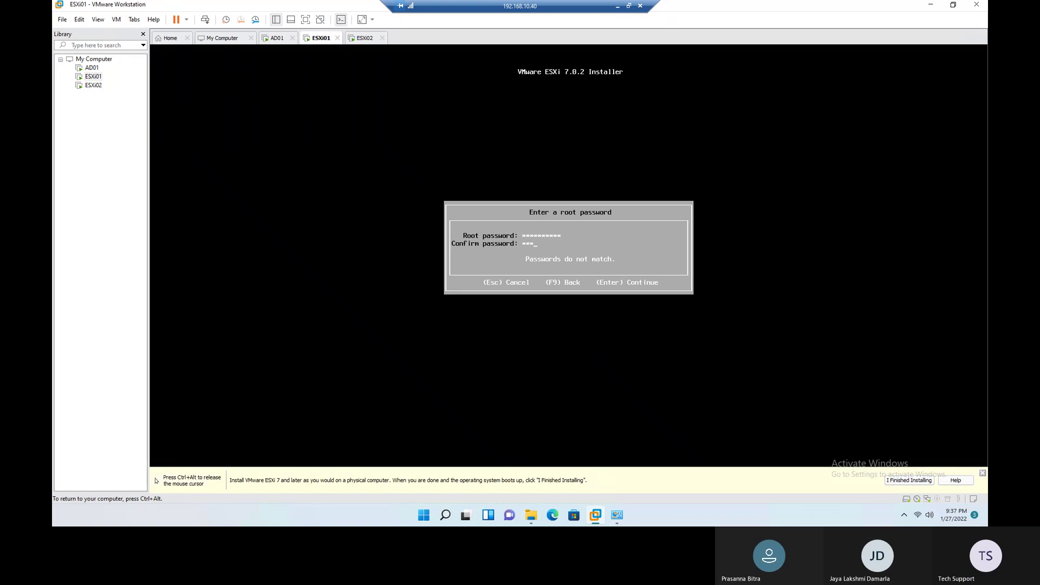
type("1!")
key("Return")
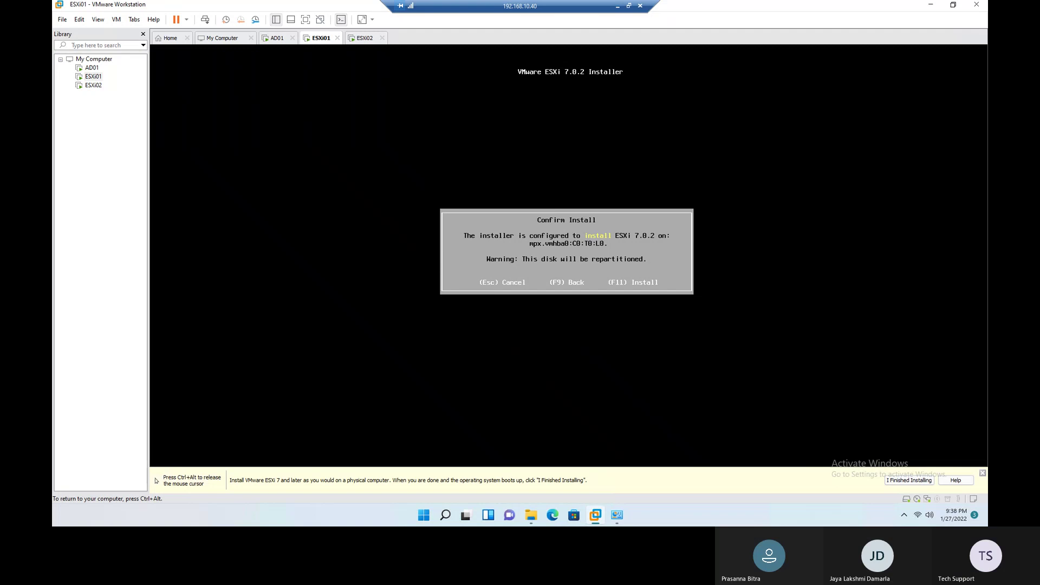
key("F11")
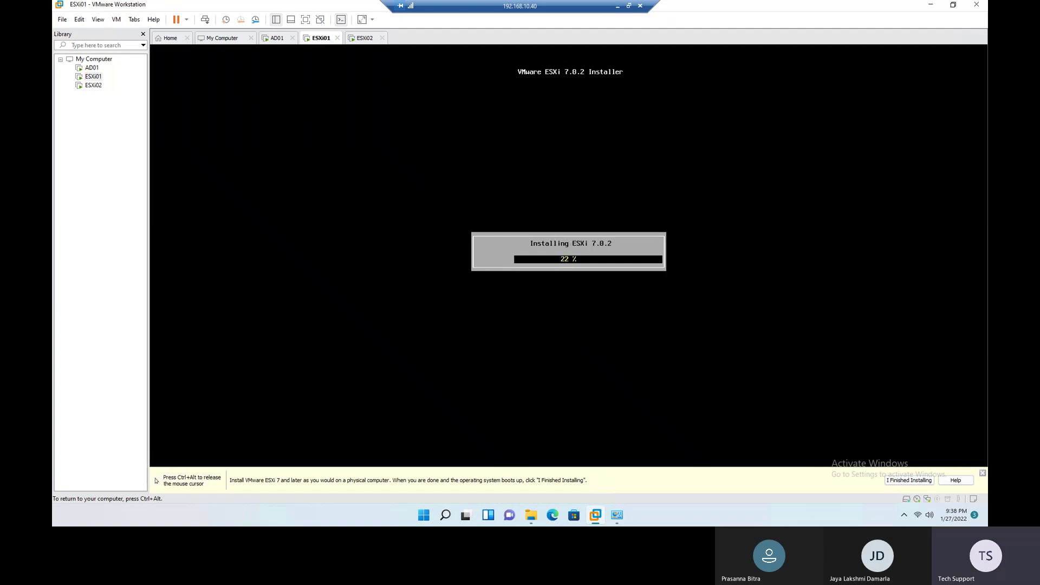
key("ctrl+alt")
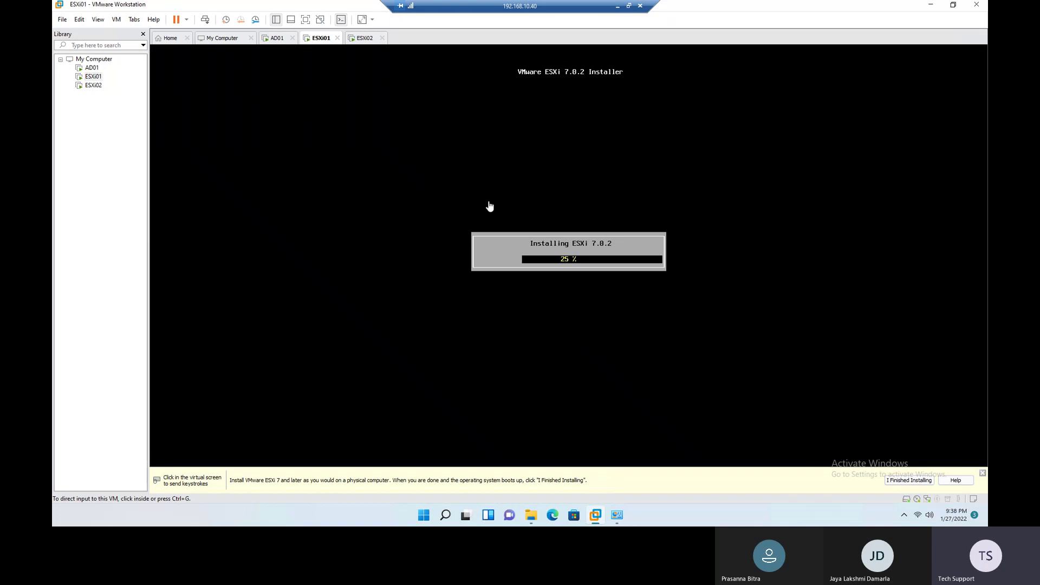
left_click(365, 38)
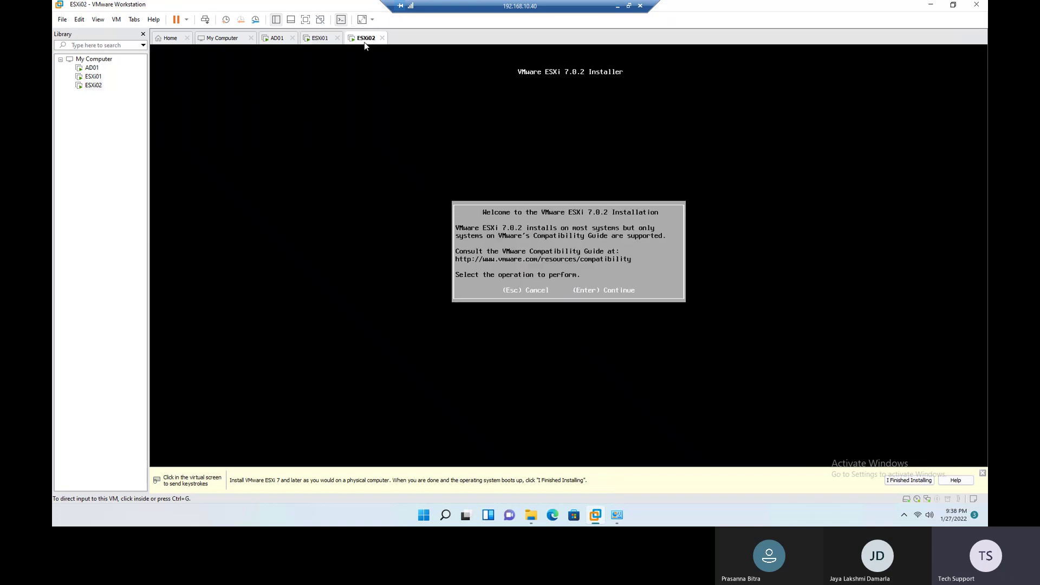
key("ctrl+g")
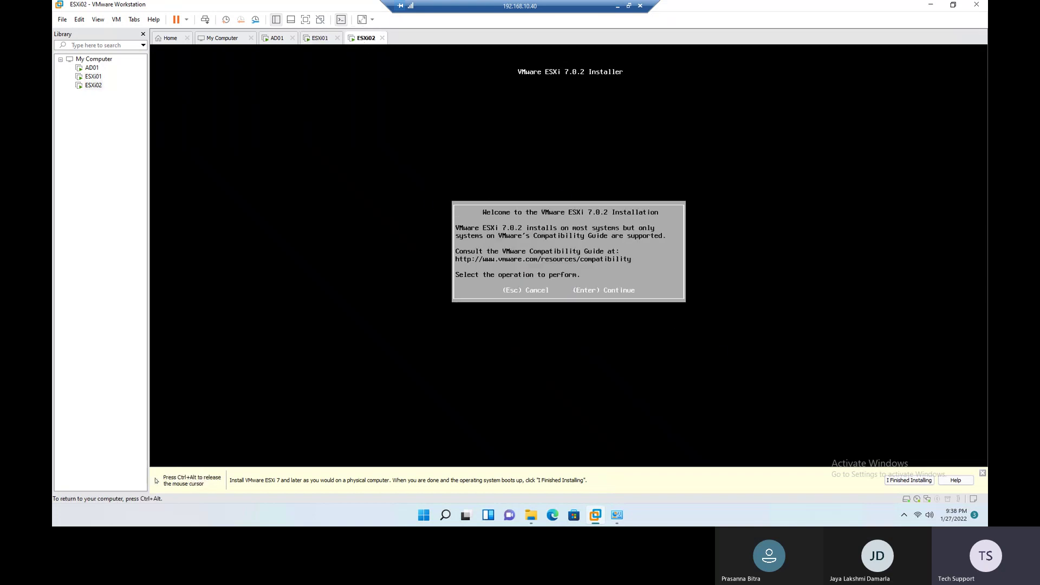
key("Return")
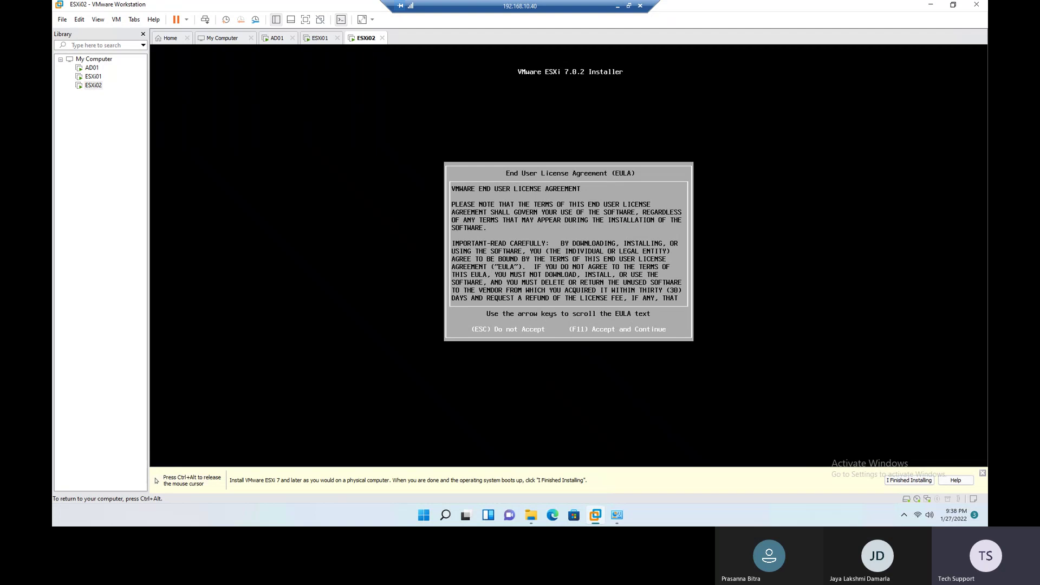
key("F11")
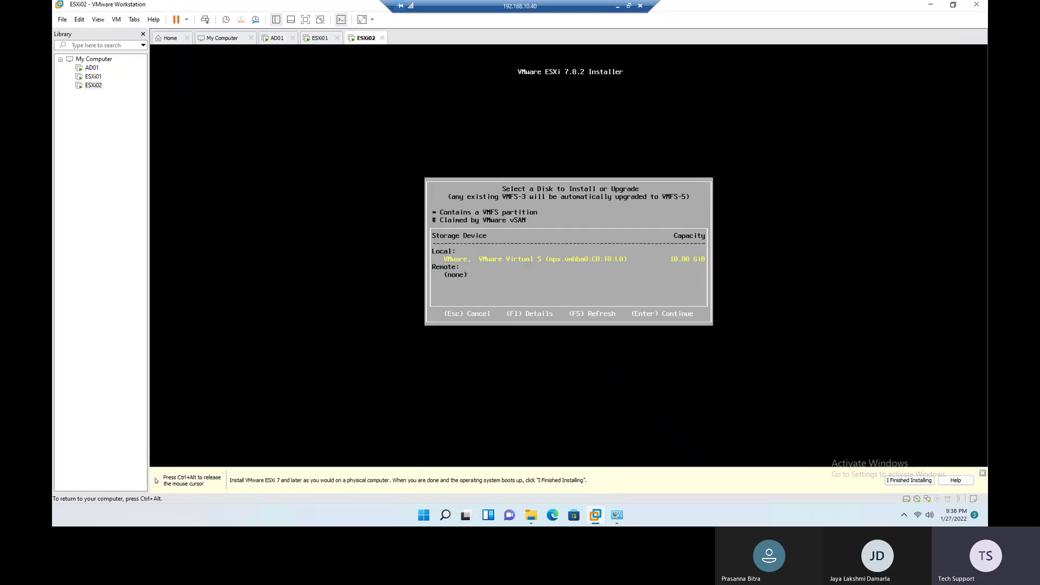
key("Return")
key("Return")
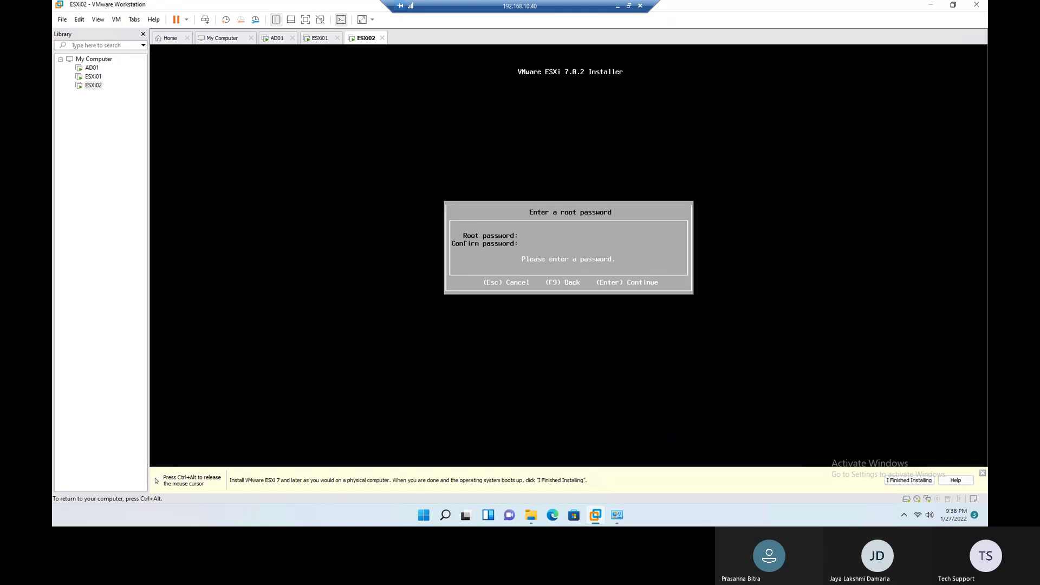
type("Pr")
type("**")
key("Return")
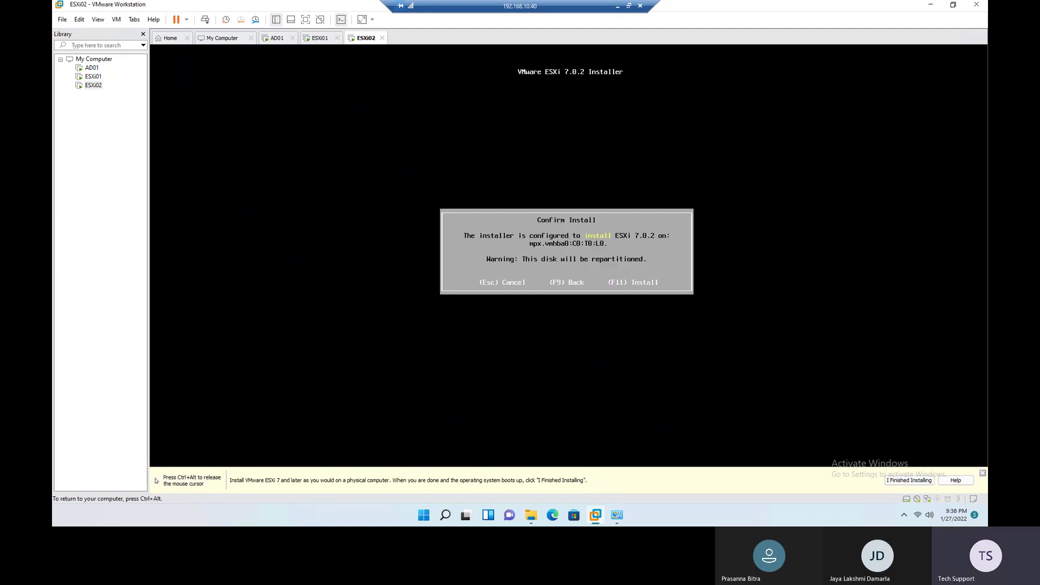
key("F11")
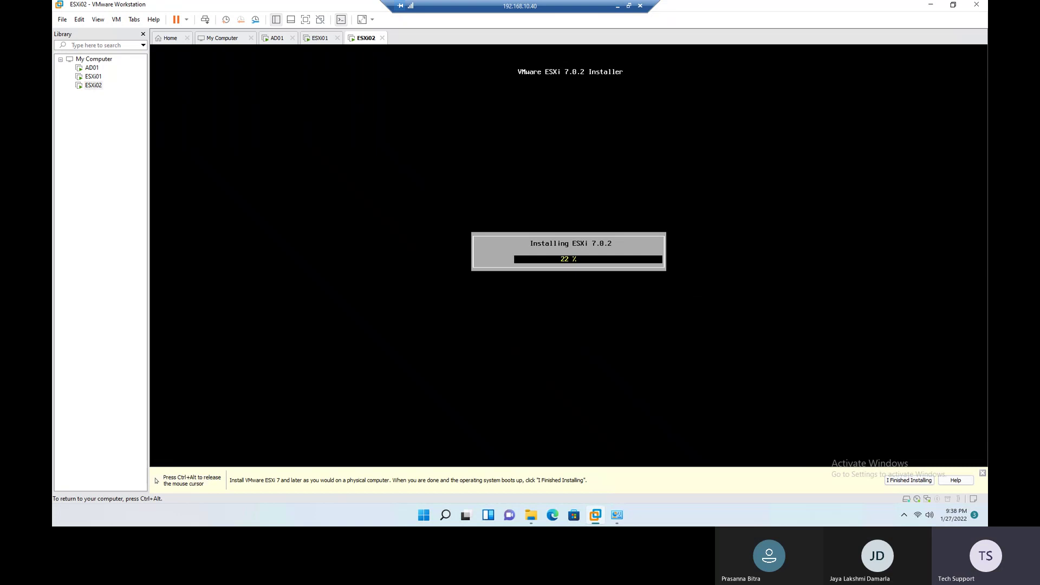
key("ctrl+alt")
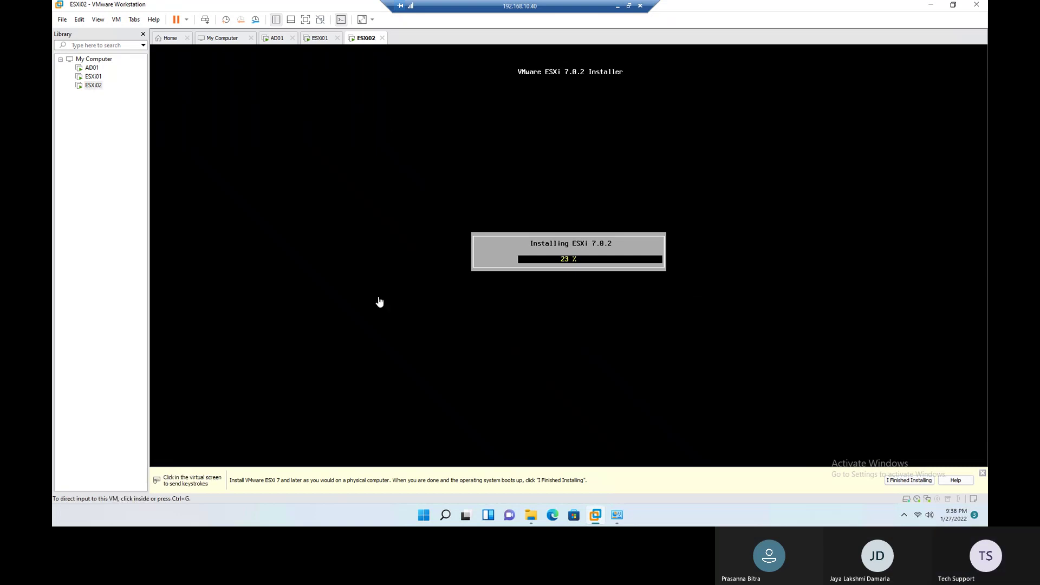
left_click(324, 39)
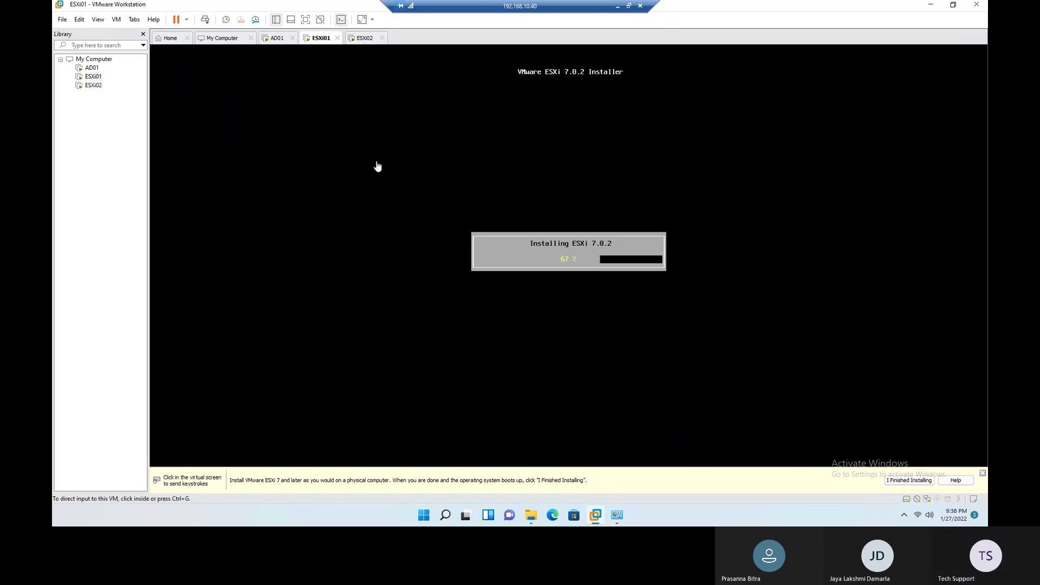
left_click(359, 37)
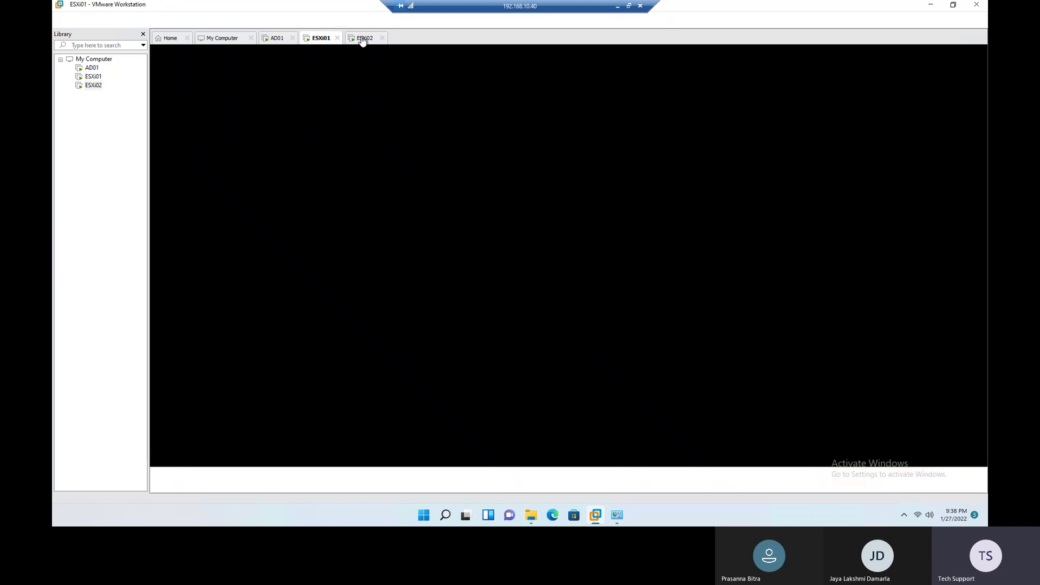
Step: Sign in to AD01 as Administrator and dismiss the Windows Admin Center popup
left_click(276, 39)
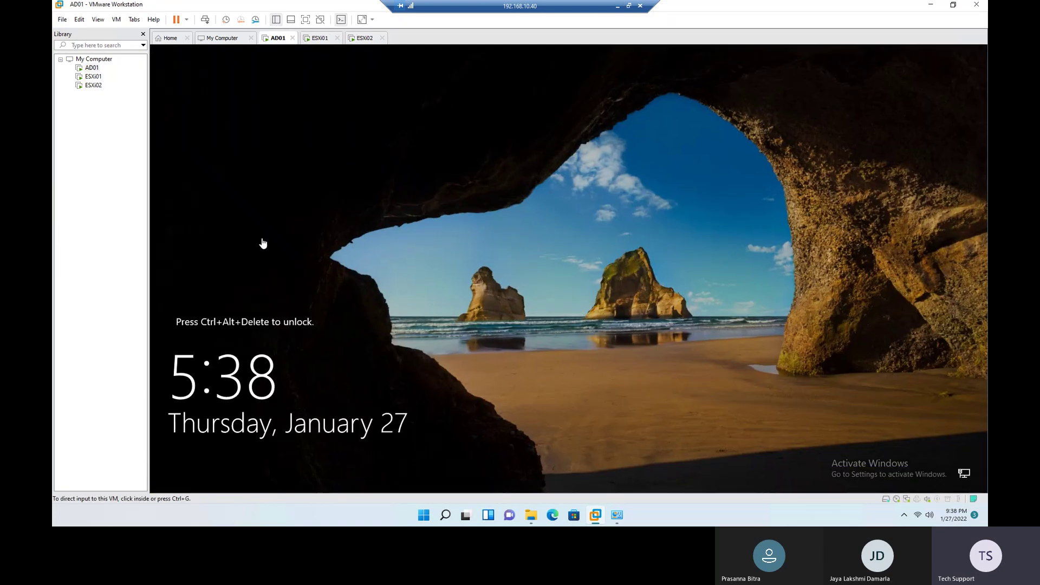
right_click(274, 38)
left_click(312, 92)
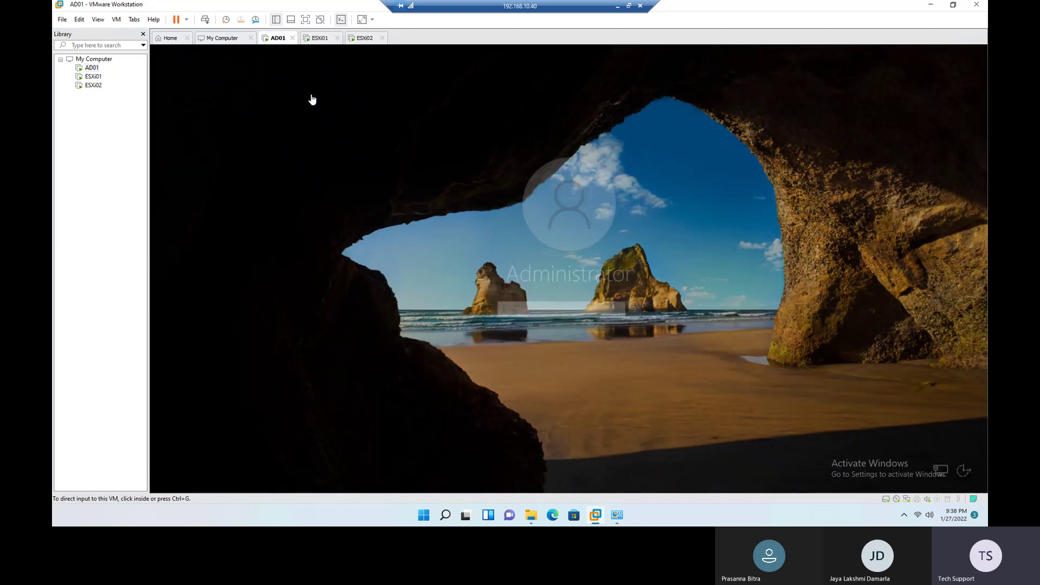
type("••••••")
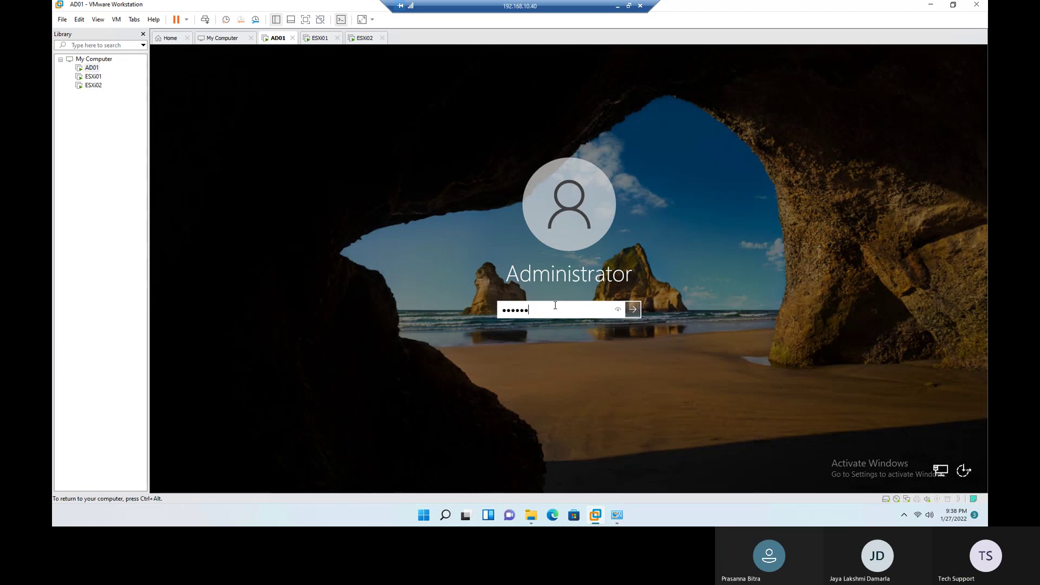
type("••••")
key("Return")
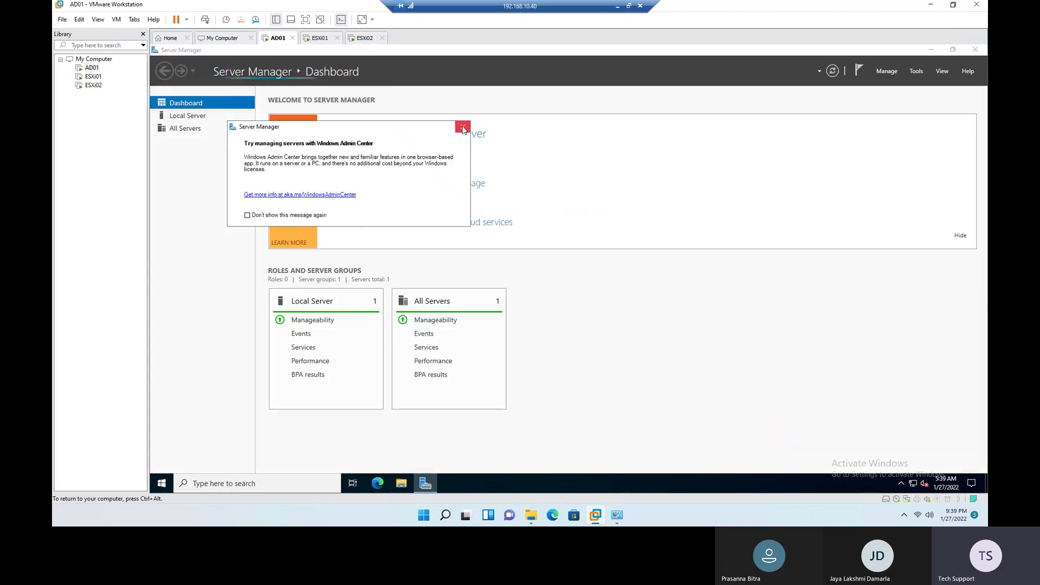
left_click(463, 126)
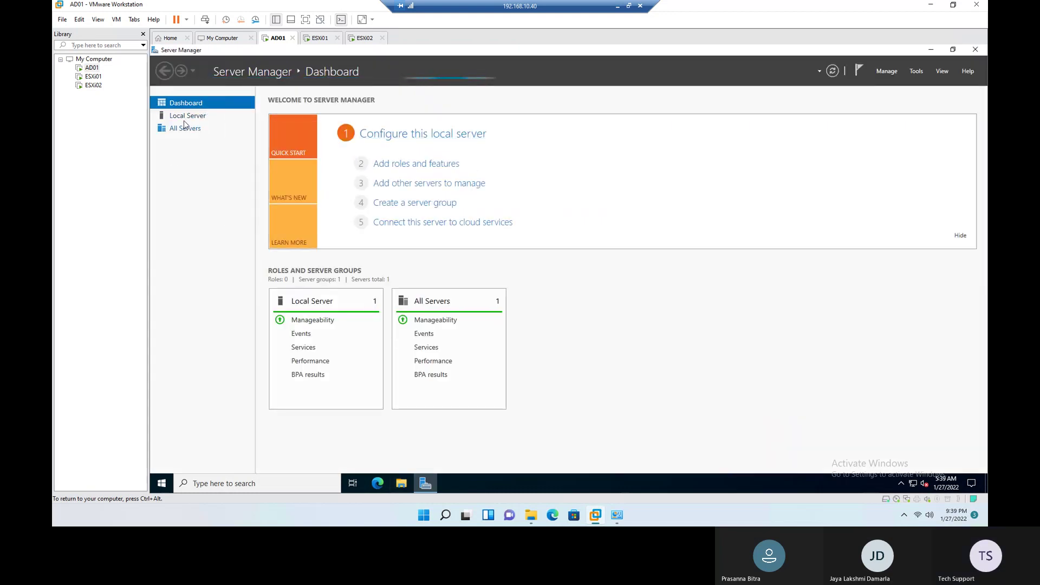
Step: Rename the computer to AD01 from Local Server properties and restart it now
left_click(185, 116)
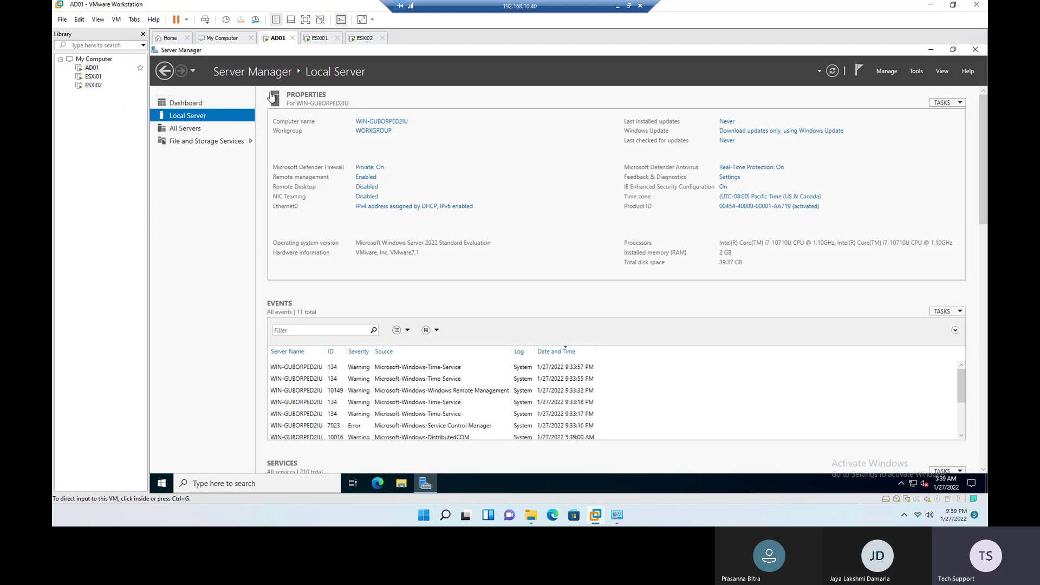
left_click(376, 124)
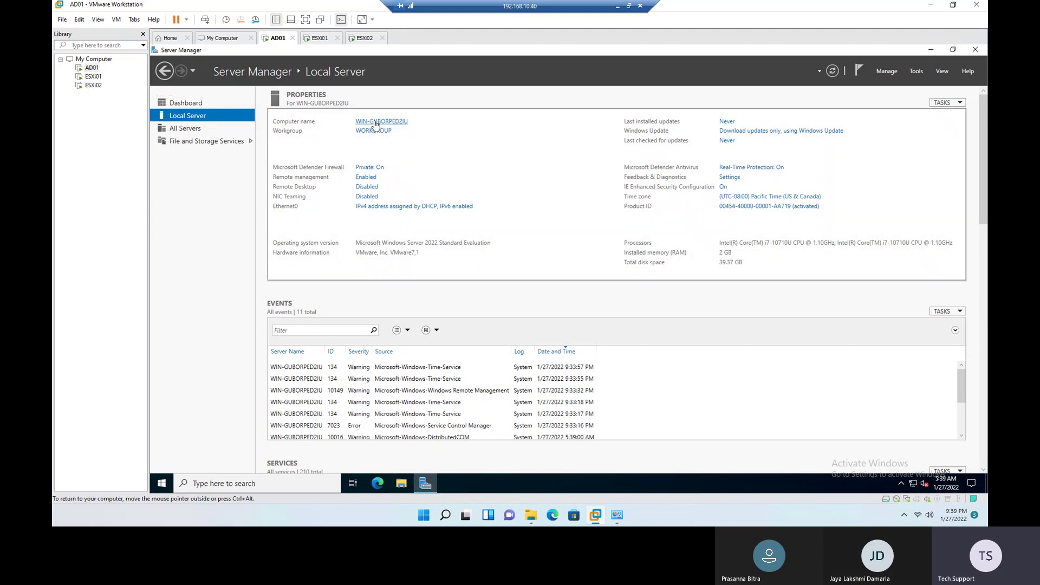
left_click(376, 123)
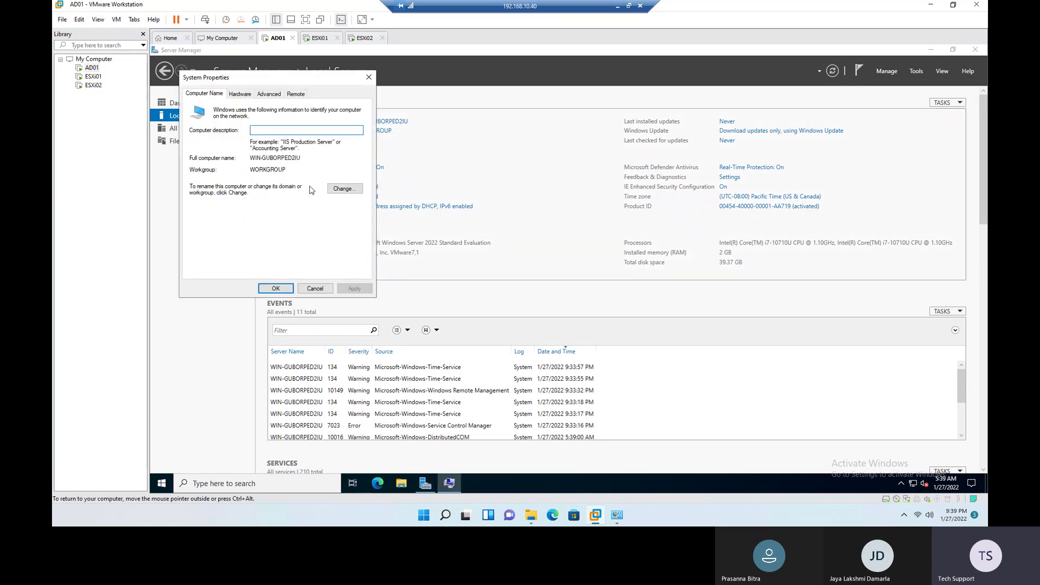
left_click(340, 188)
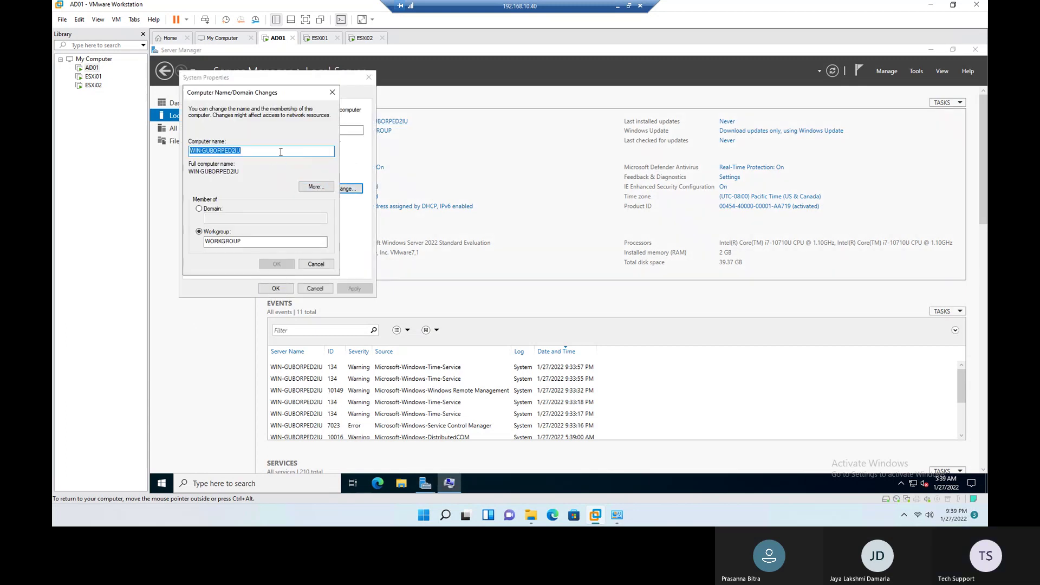
type("AD01")
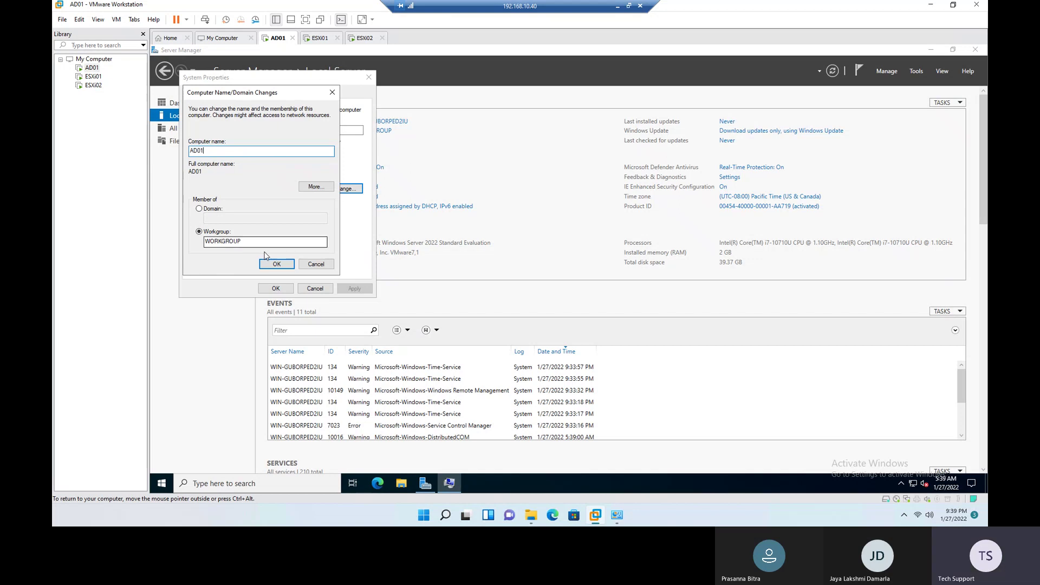
left_click(274, 262)
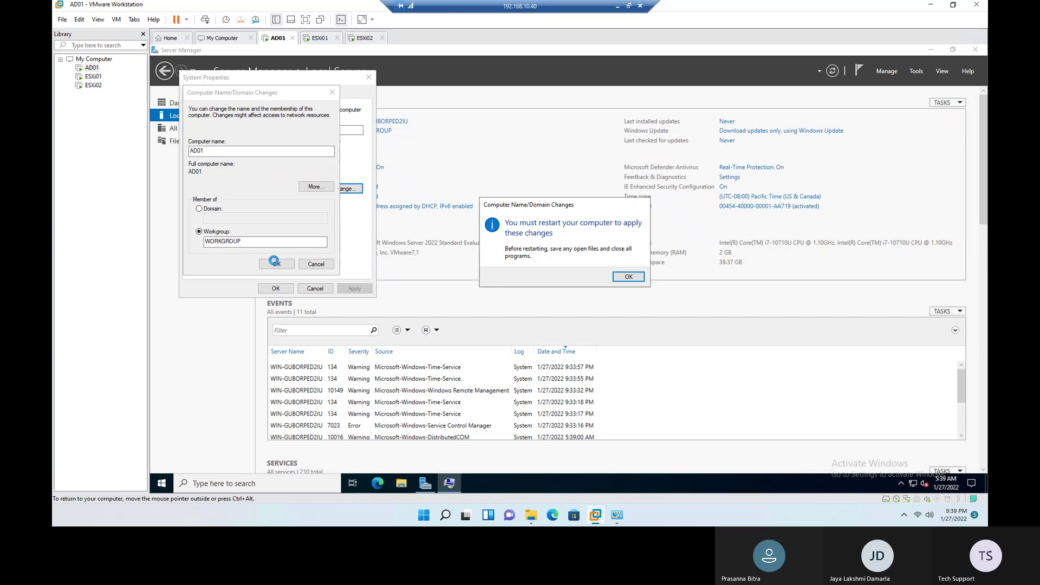
left_click(631, 278)
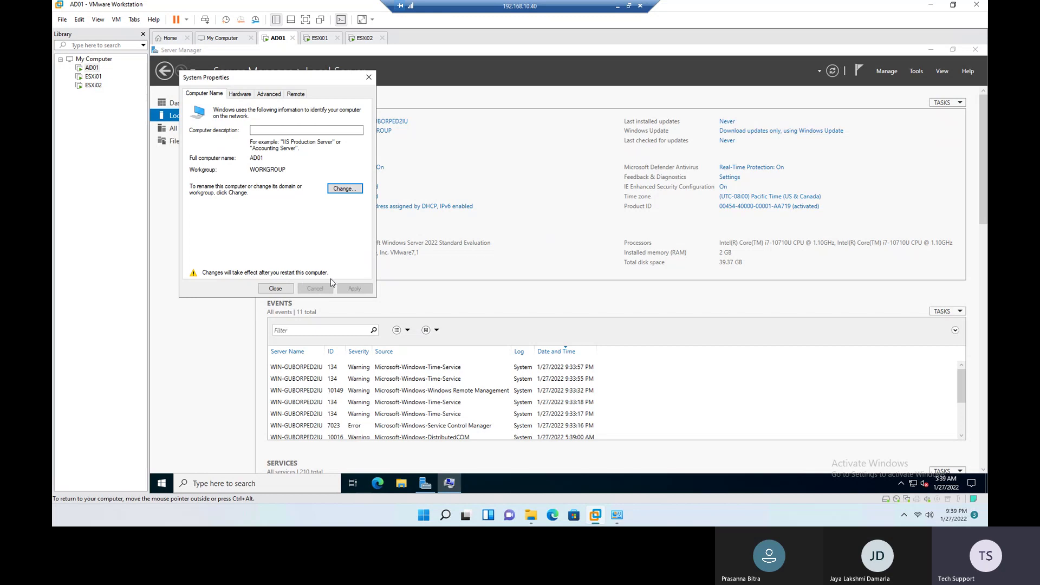
left_click(275, 288)
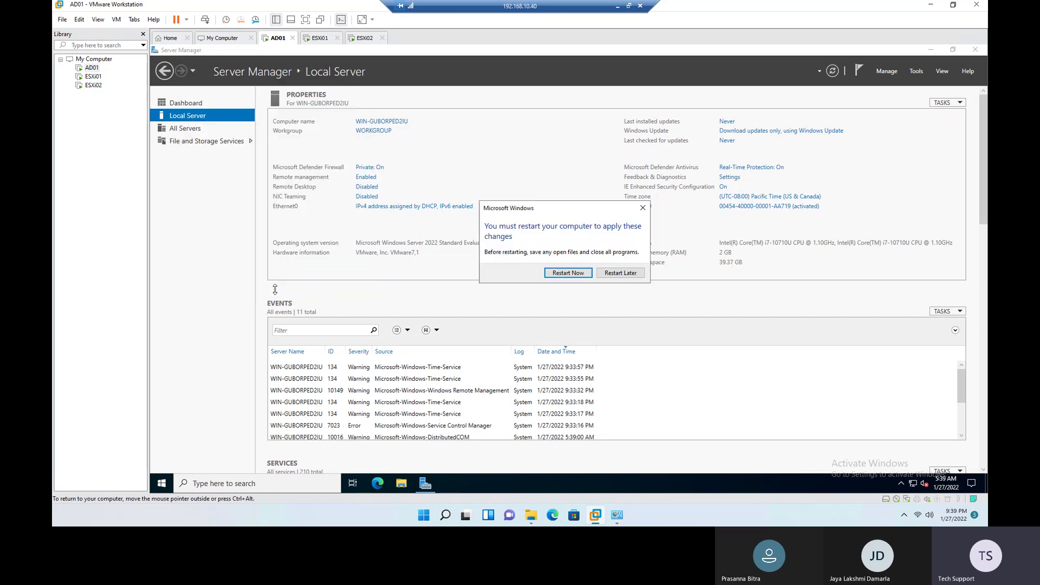
left_click(569, 273)
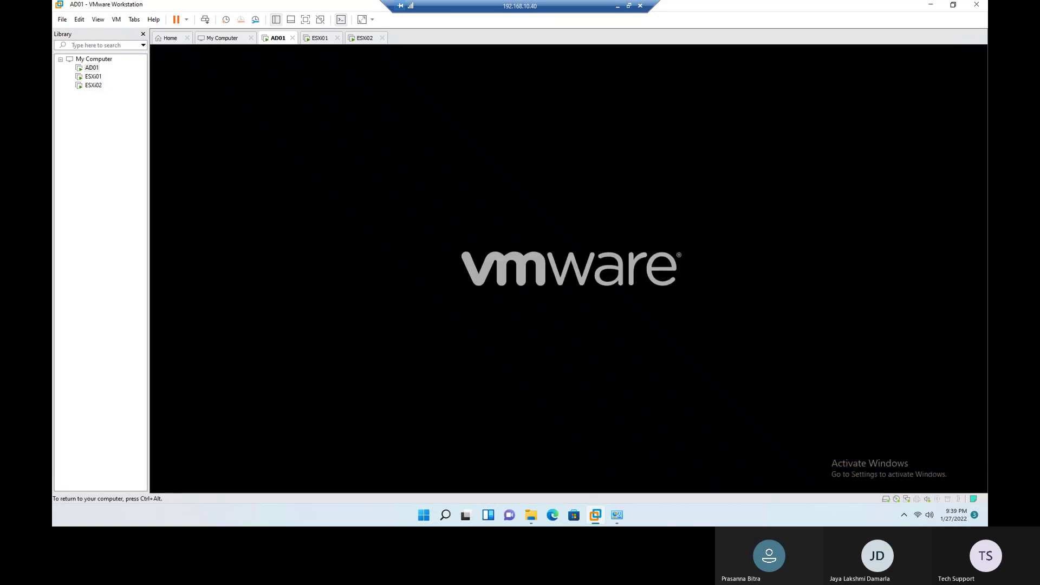
key("ctrl+alt")
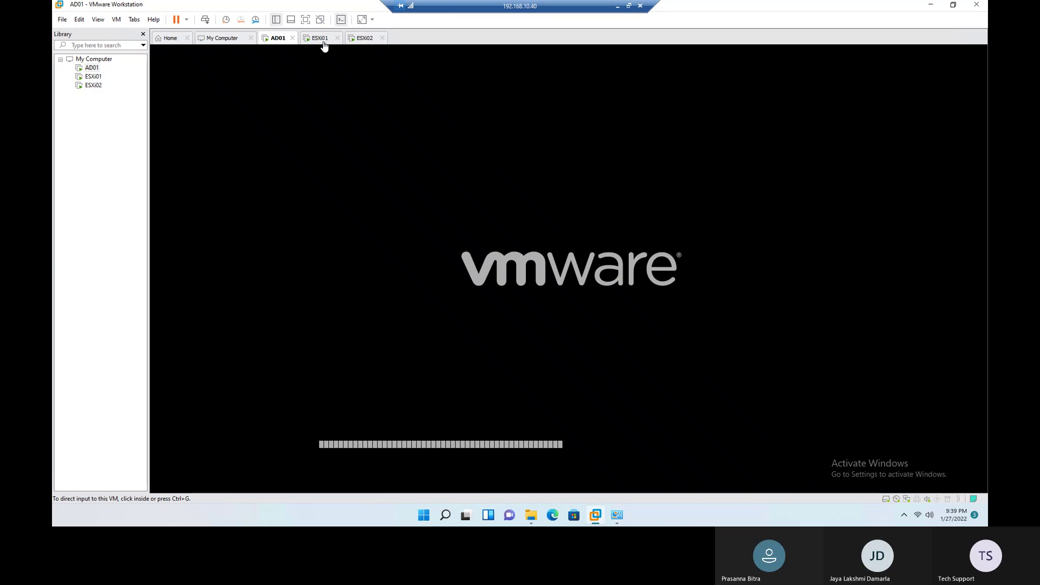
Step: Disconnect the installer ISO from ESXi01's CD/DVD drive, including at power on, and reboot ESXi01
left_click(322, 43)
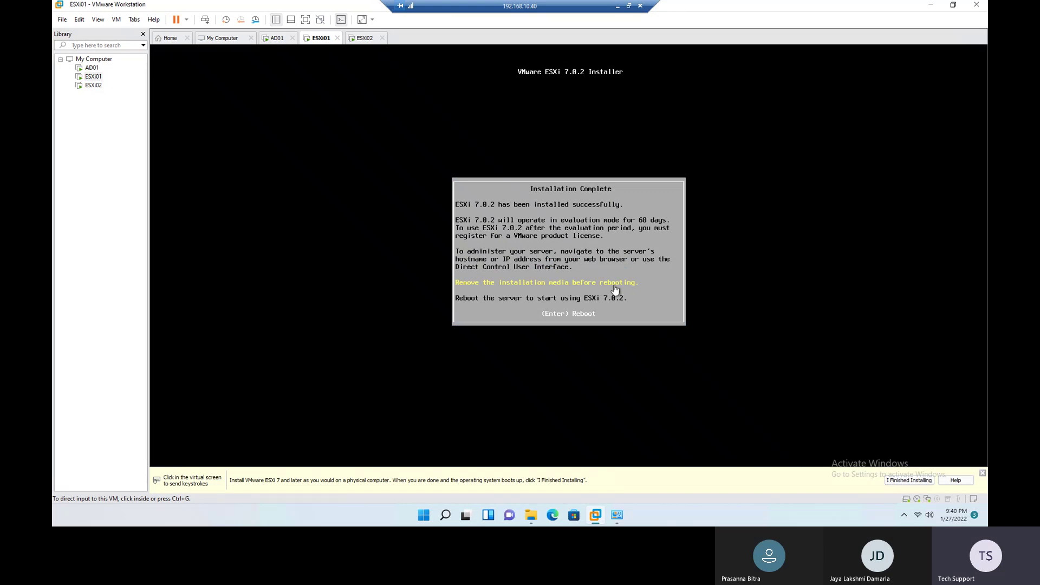
right_click(93, 79)
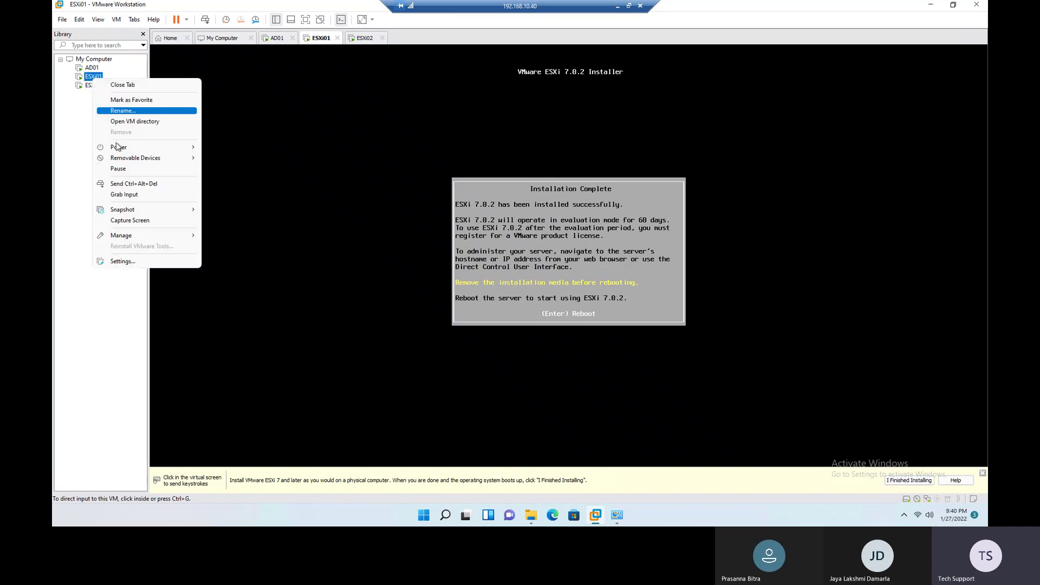
left_click(126, 263)
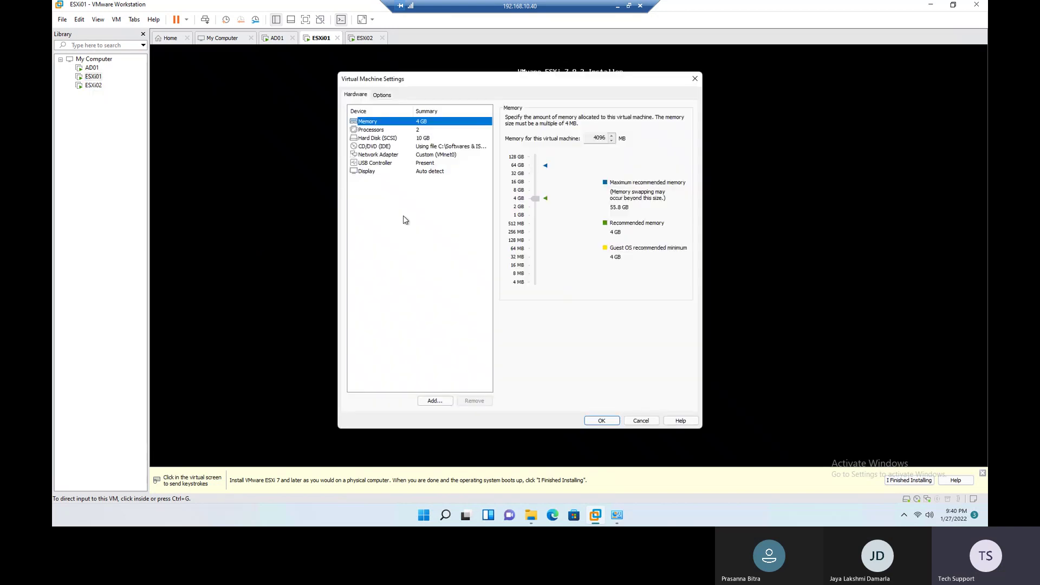
left_click(387, 147)
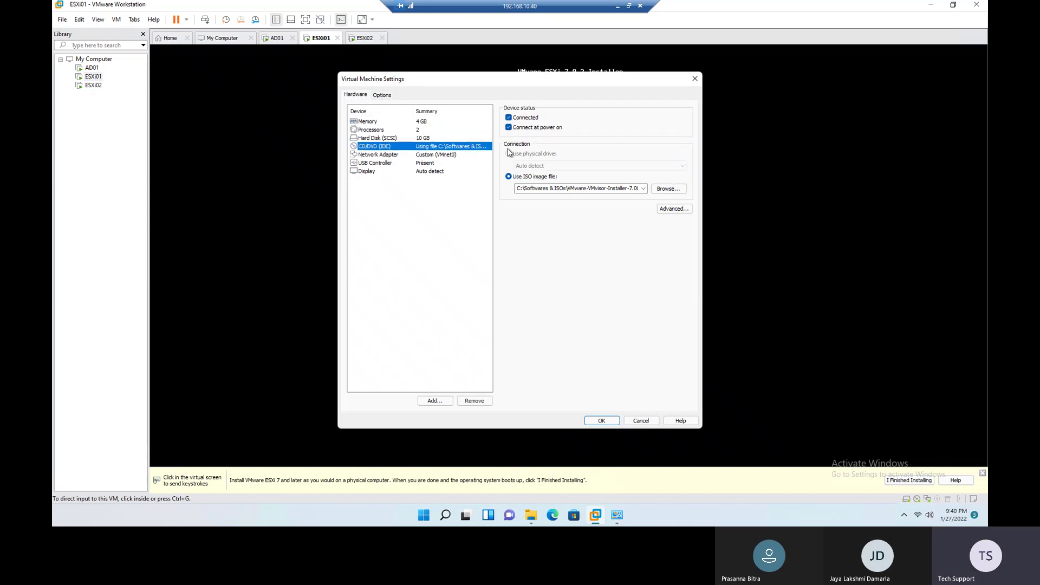
left_click(508, 127)
left_click(509, 118)
left_click(601, 421)
left_click(604, 425)
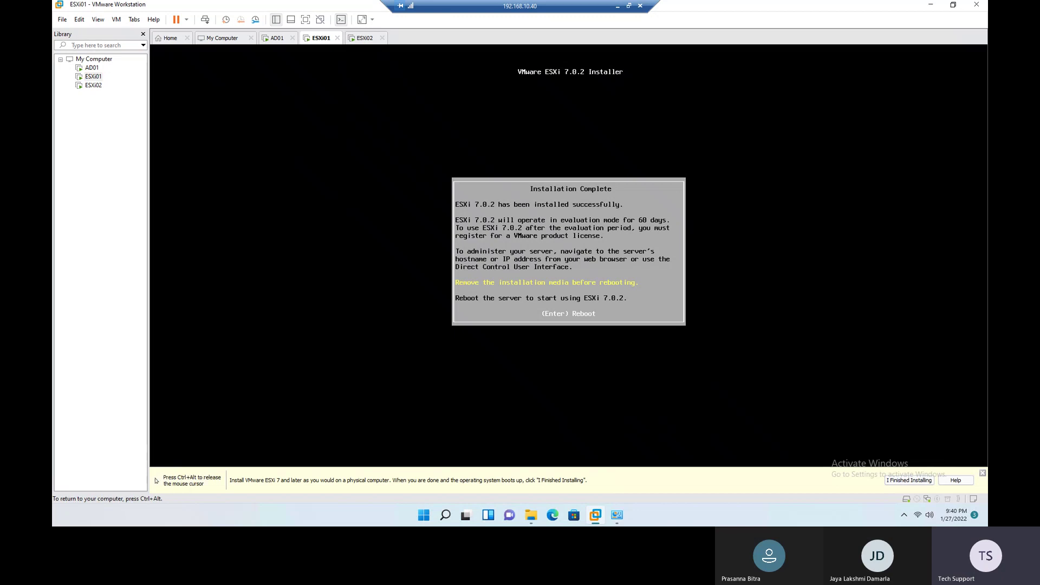
key("Return")
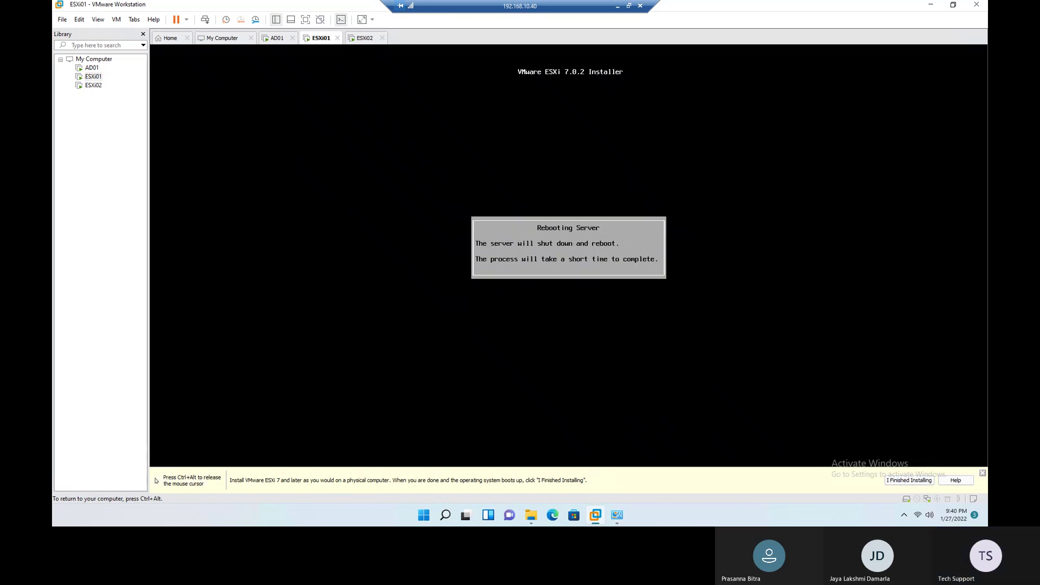
key("ctrl+alt")
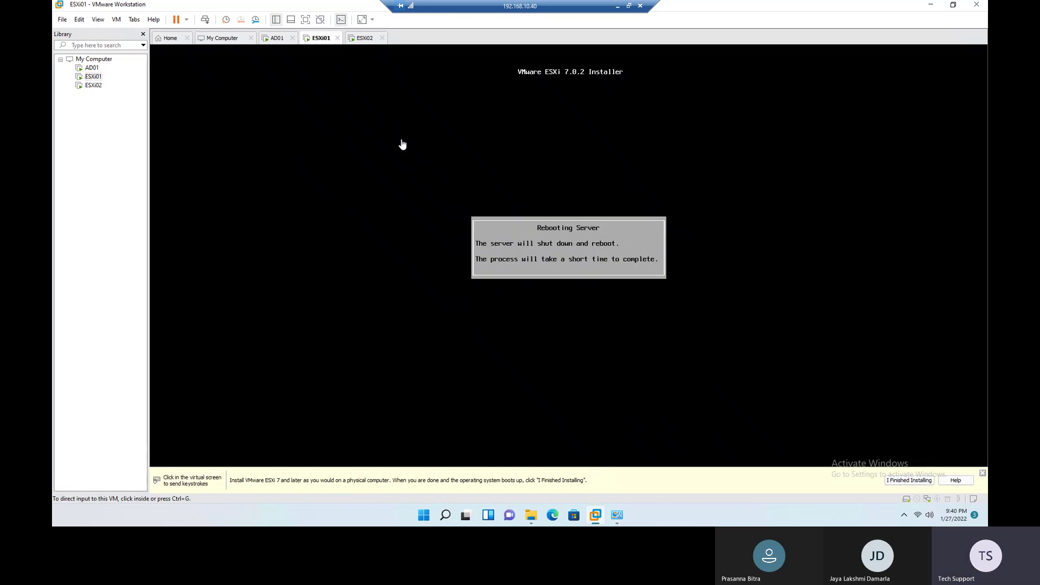
Step: Disconnect the installer ISO from ESXi02's CD/DVD drive and reboot it, then check ESXi01
left_click(361, 39)
left_click(414, 315)
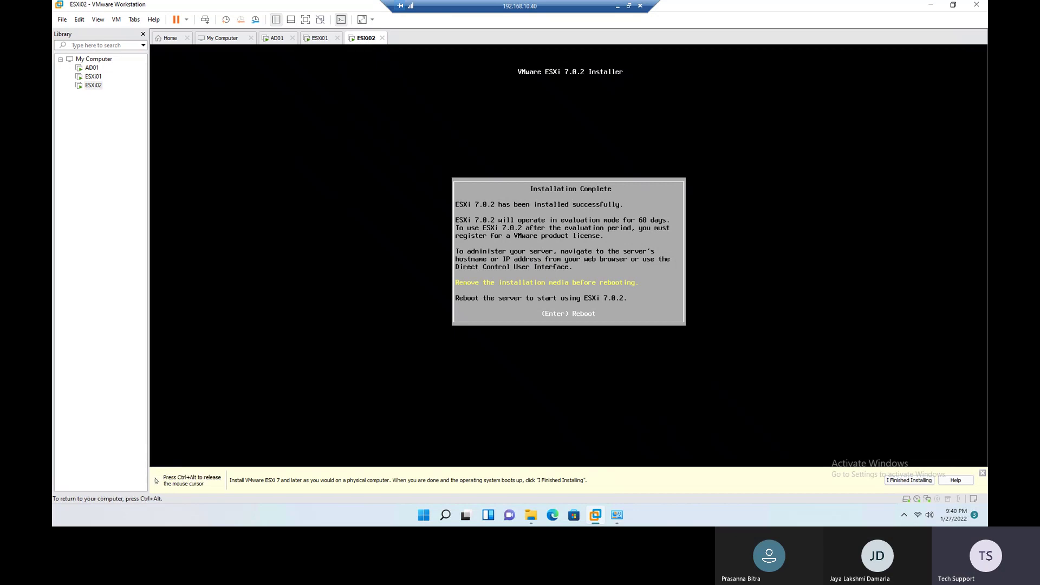
key("ctrl+alt")
right_click(91, 85)
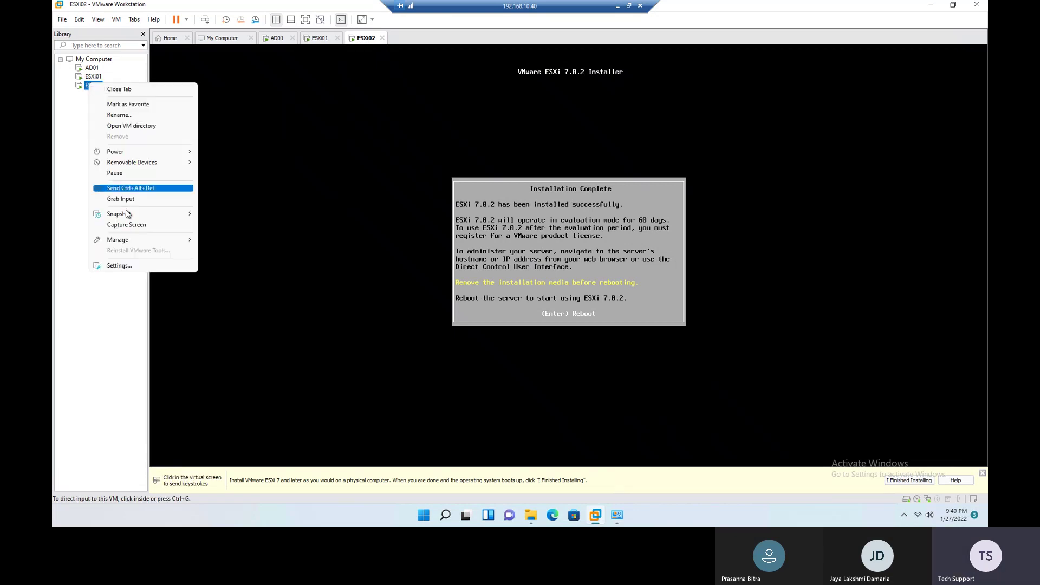
left_click(125, 268)
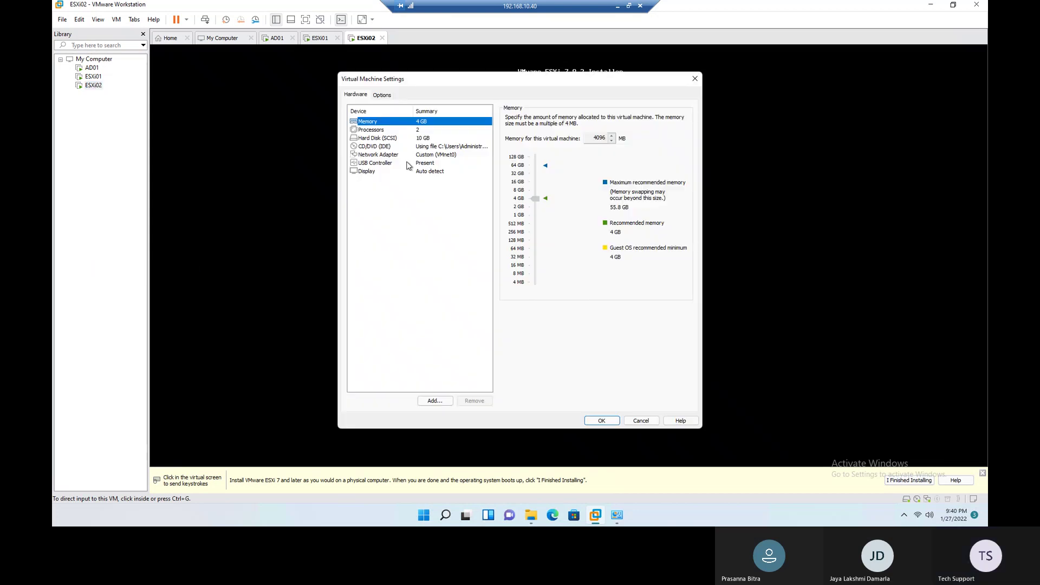
left_click(406, 147)
left_click(520, 119)
left_click(521, 127)
left_click(603, 419)
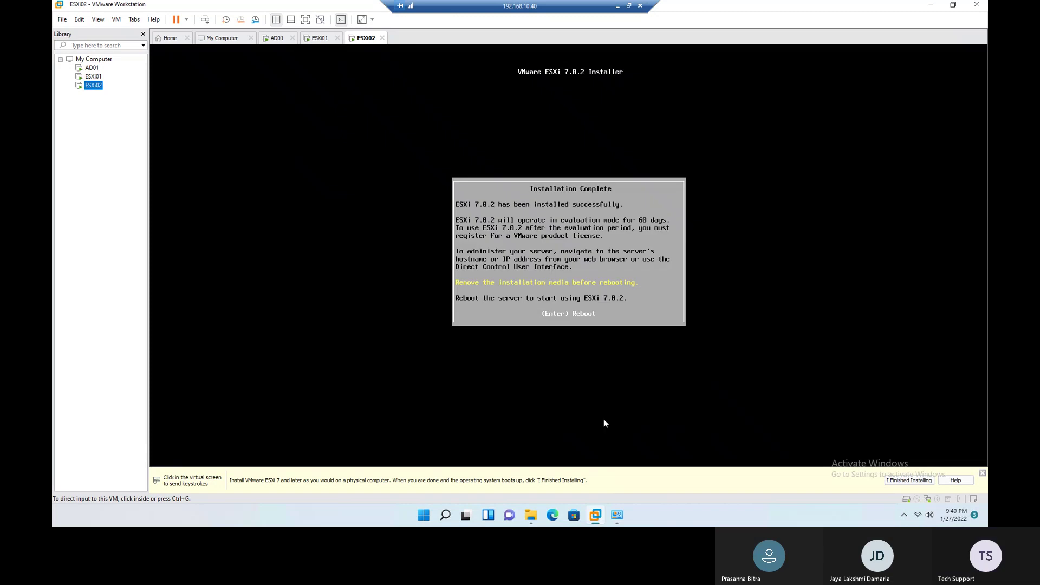
left_click(569, 303)
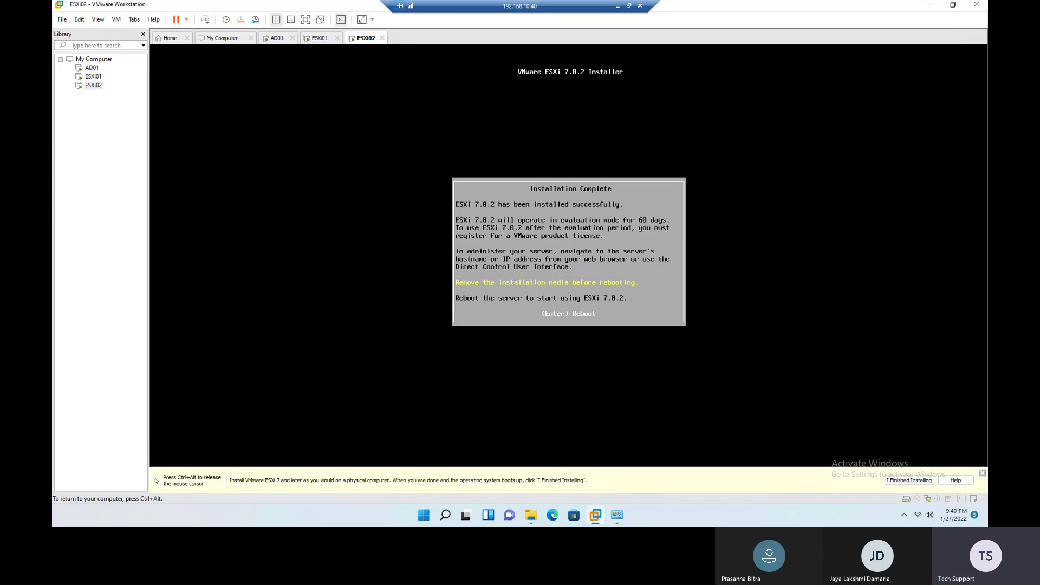
key("Return")
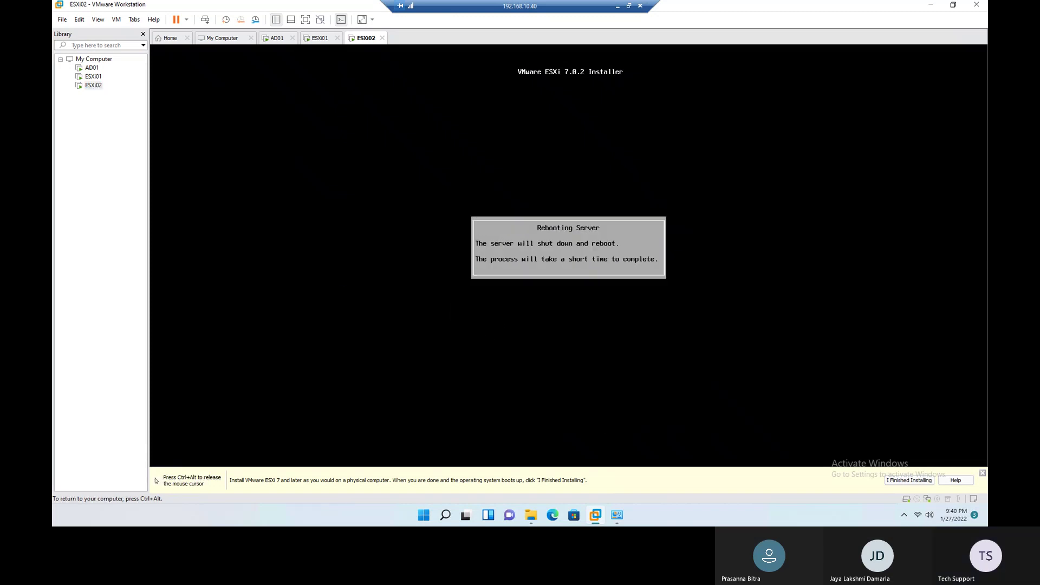
key("ctrl+alt")
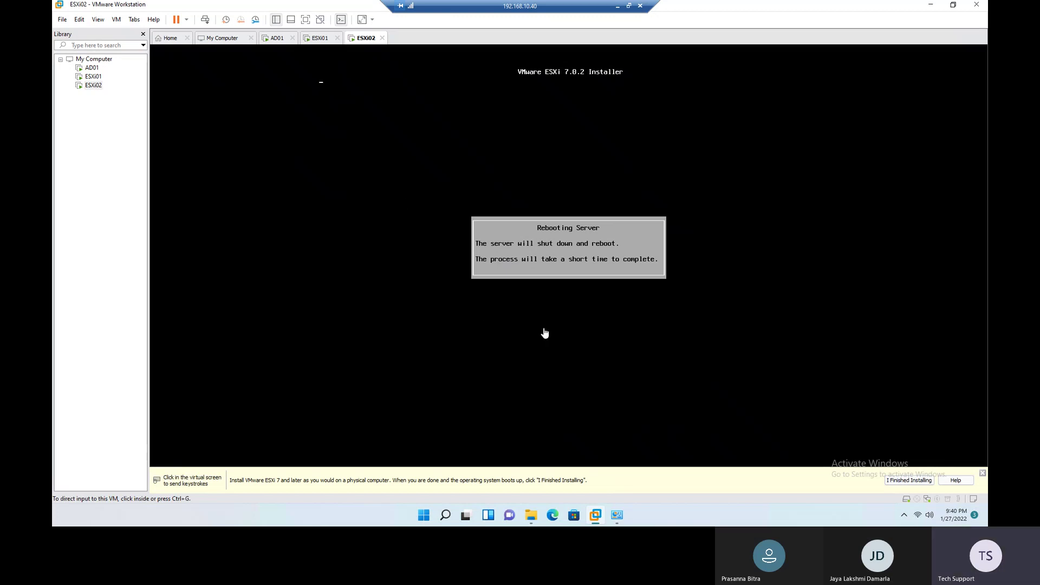
left_click(320, 39)
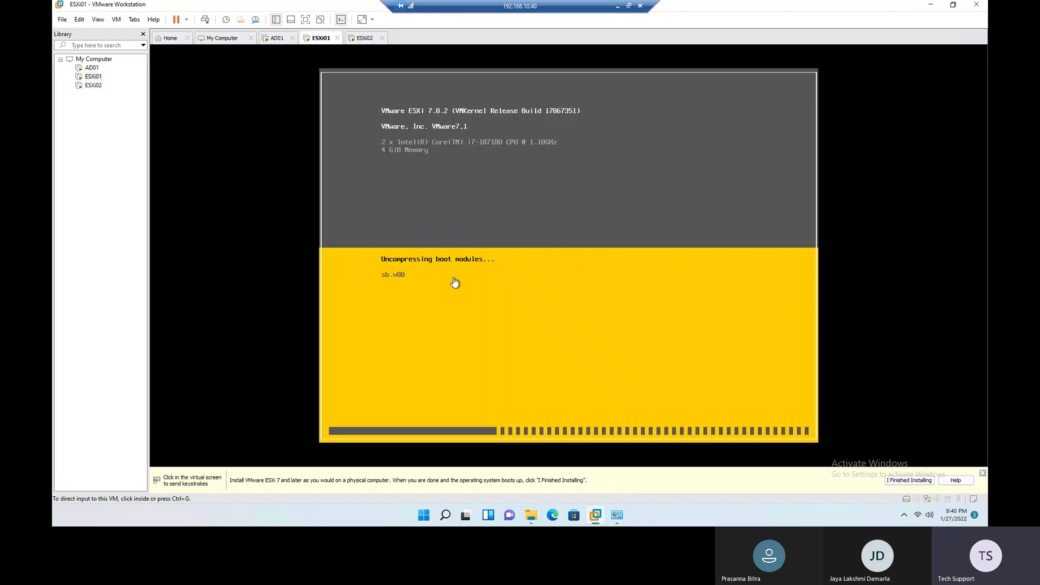
left_click(277, 42)
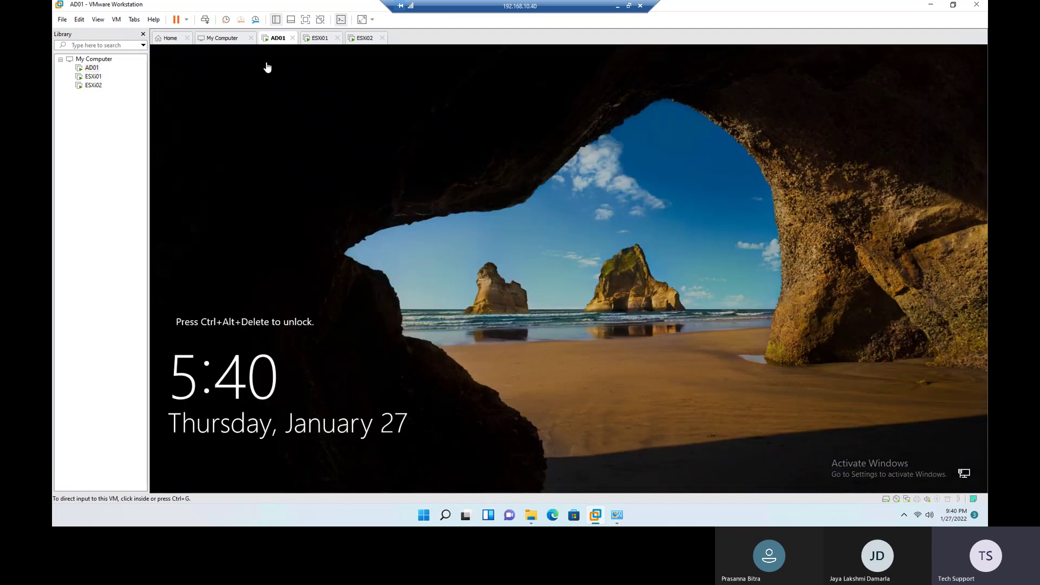
Step: Send Ctrl+Alt+Del to AD01 and sign in with the administrator password
right_click(274, 38)
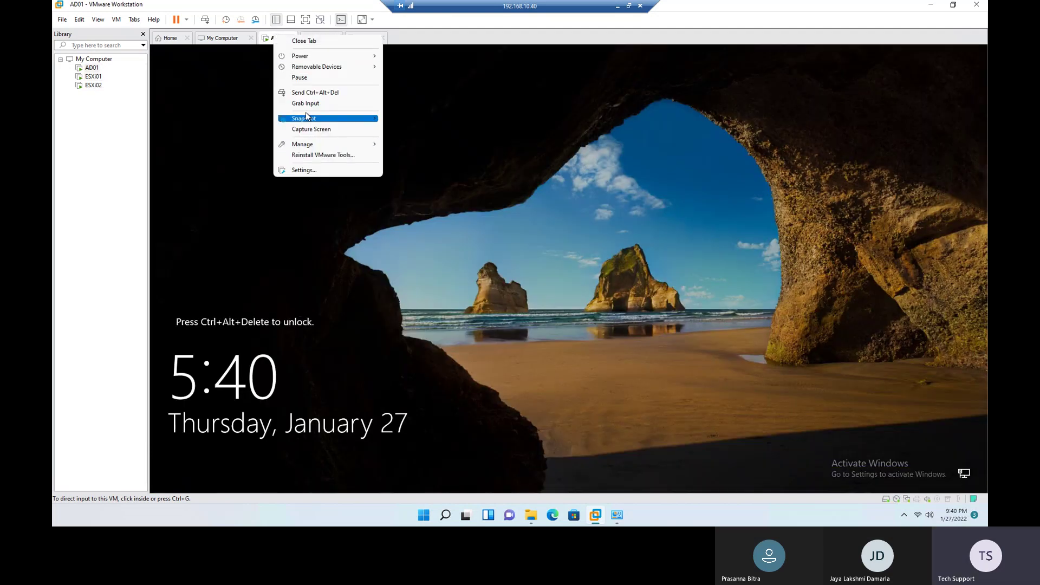
left_click(308, 94)
left_click(546, 312)
type("*")
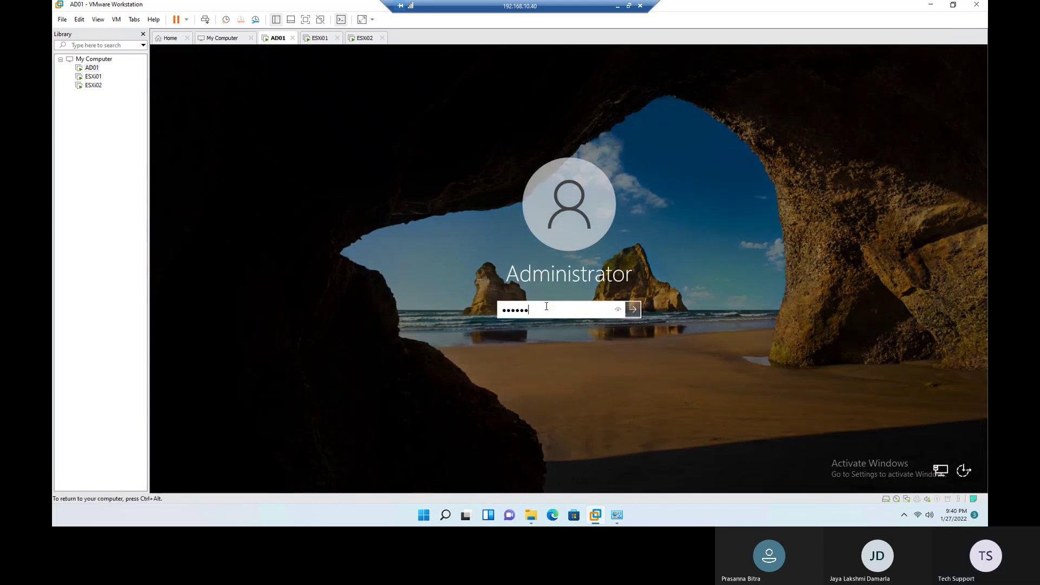
key("Return")
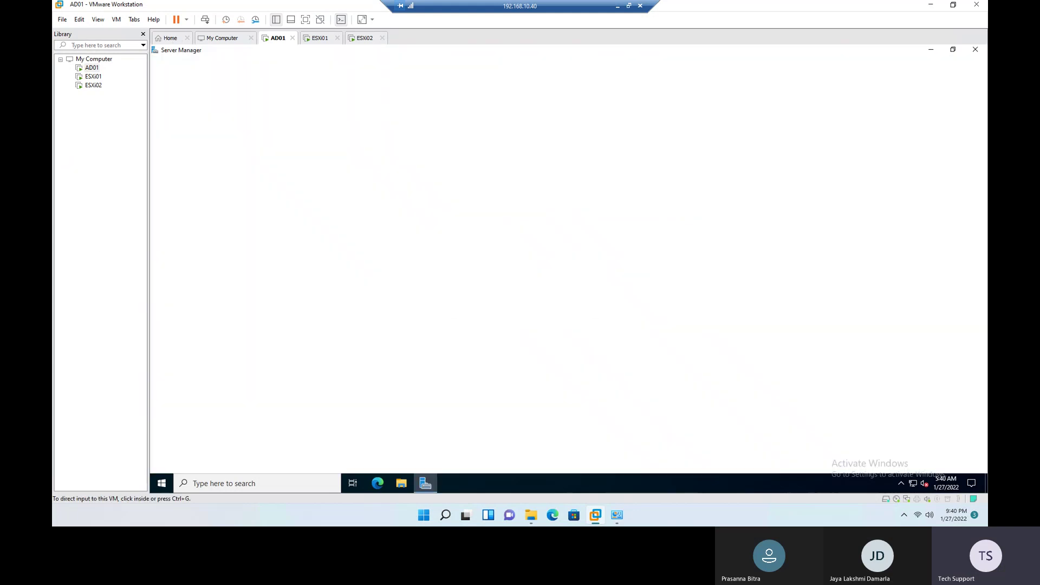
Step: Dismiss the Windows Admin Center notice and check the ESXi01 and ESXi02 consoles' boot progress
left_click(320, 39)
left_click(282, 38)
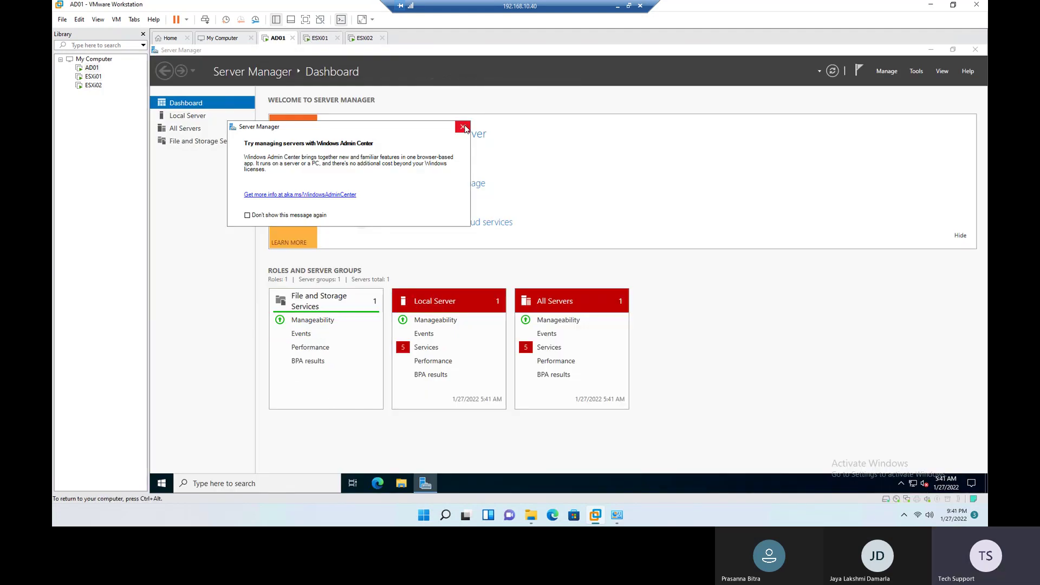
left_click(462, 128)
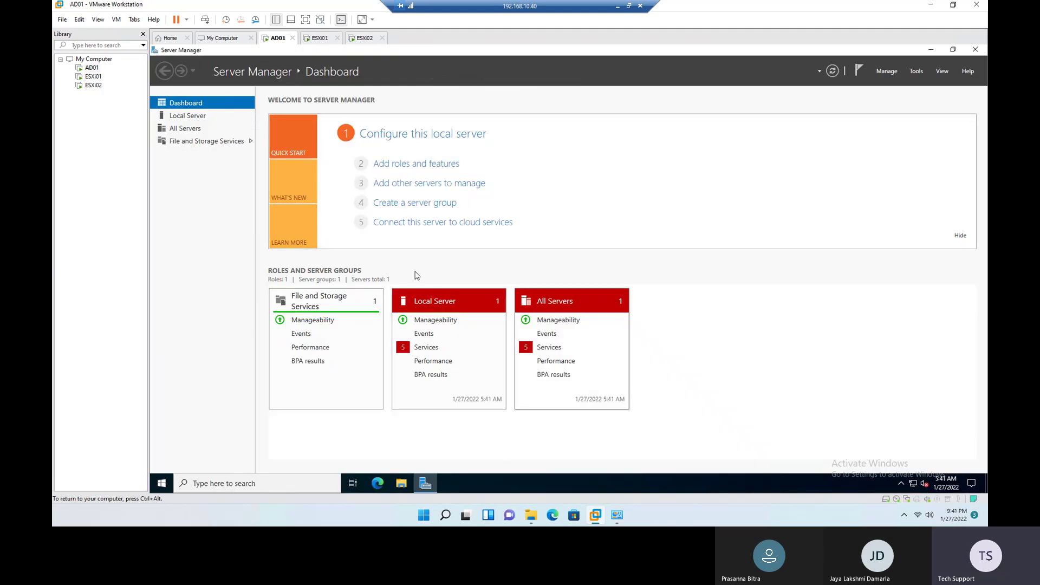
left_click(322, 39)
left_click(365, 38)
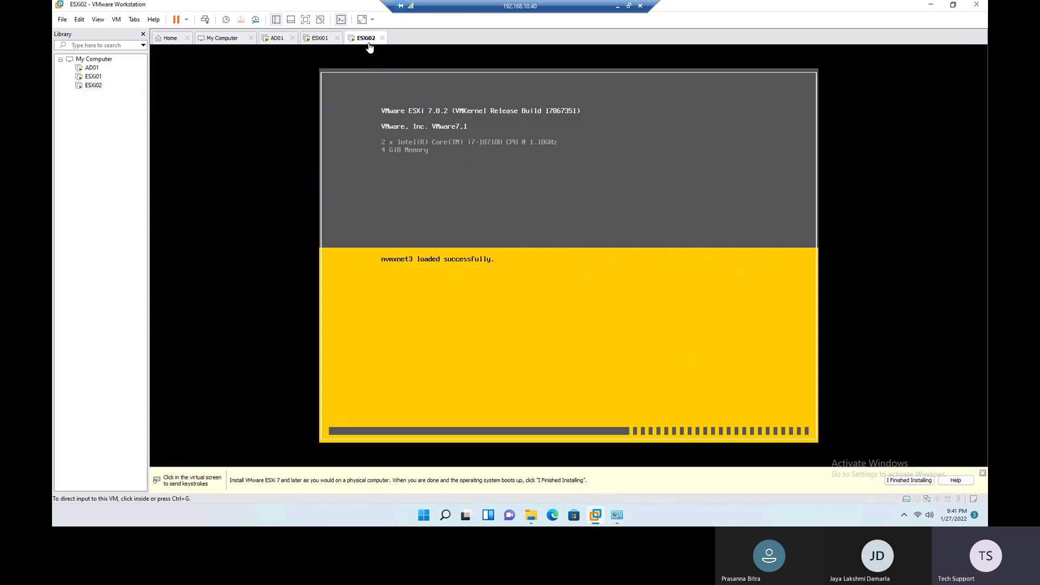
left_click(320, 41)
left_click(278, 38)
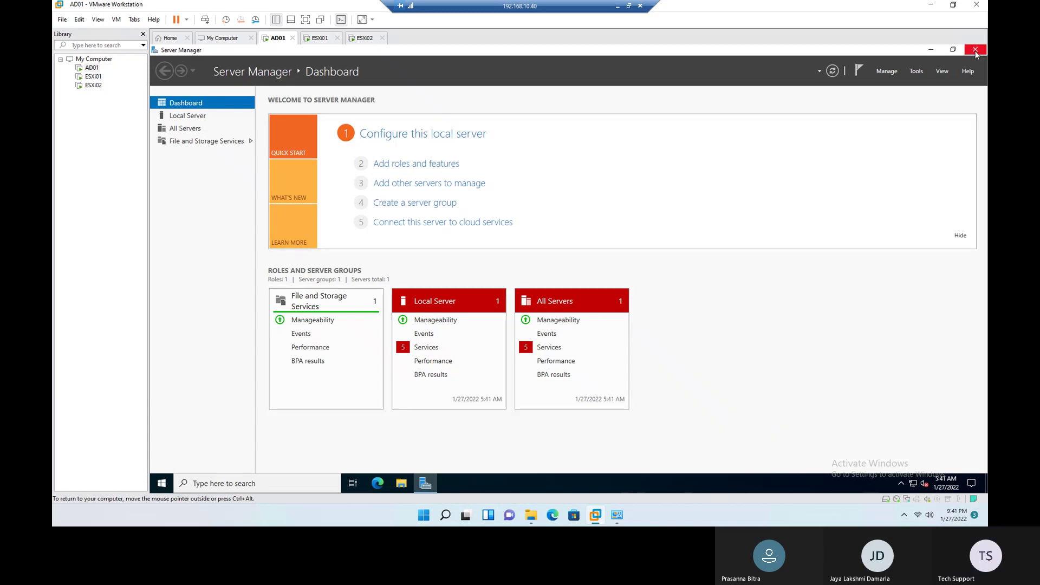
Step: Open the Windows Defender Firewall properties from Server Manager's Local Server page
left_click(189, 115)
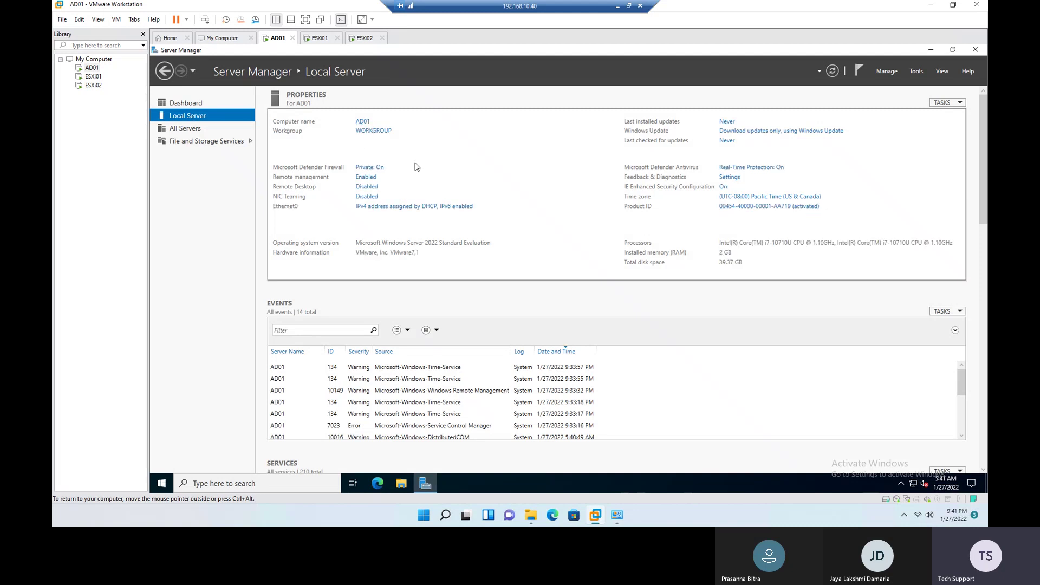
left_click(378, 167)
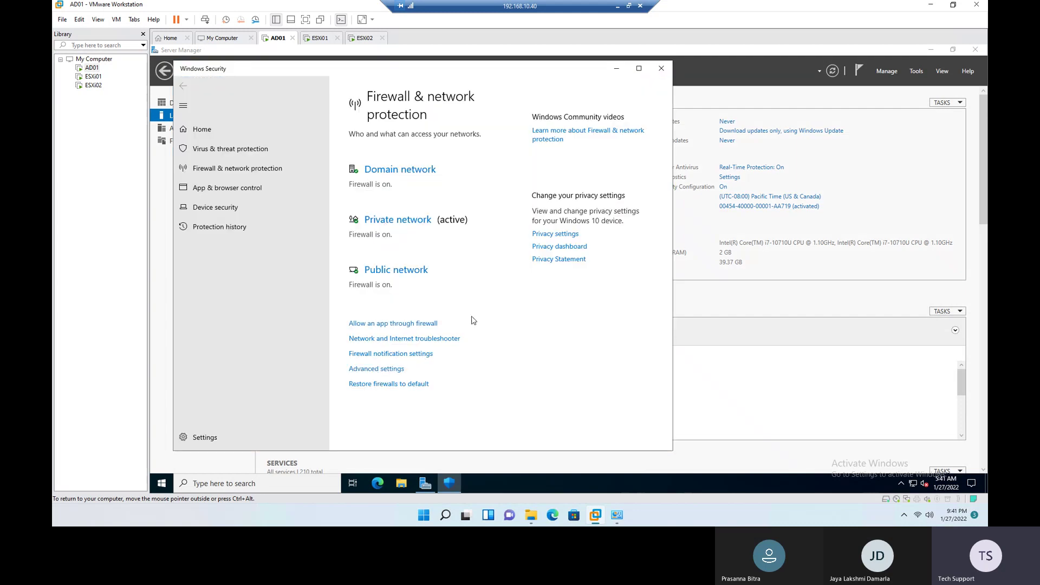
left_click(371, 371)
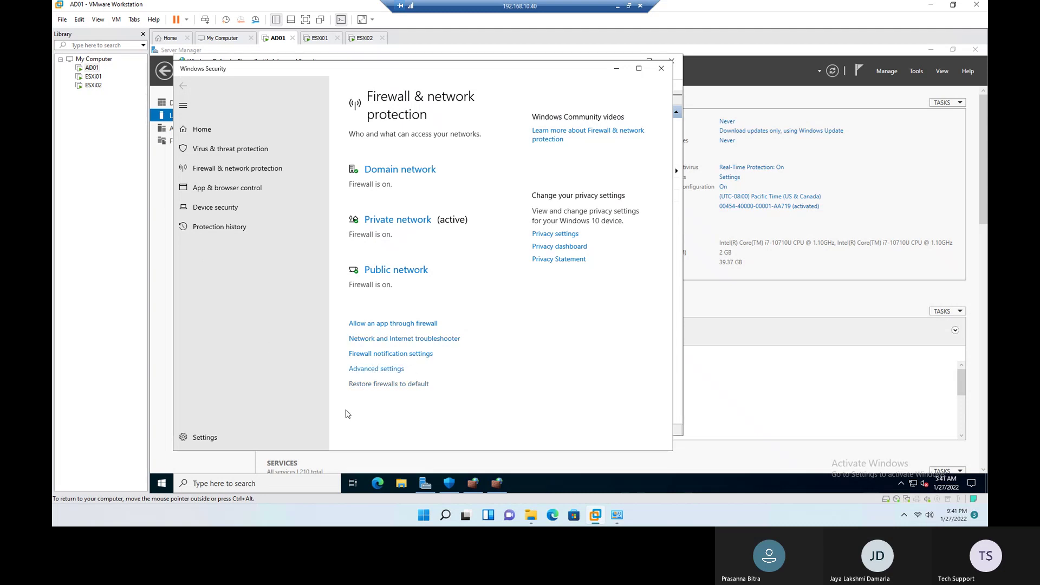
mouse_move(471, 490)
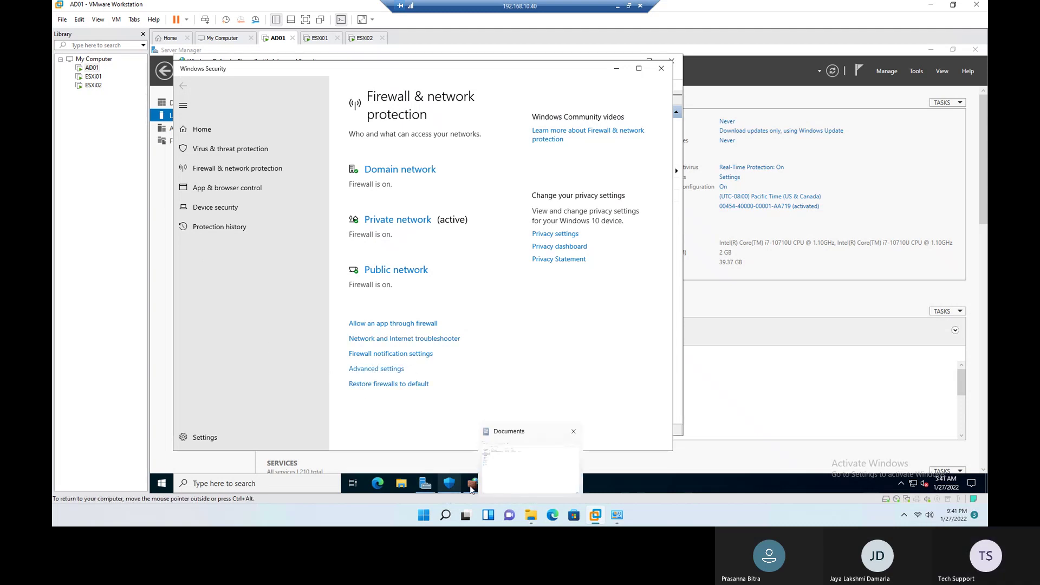
left_click(500, 483)
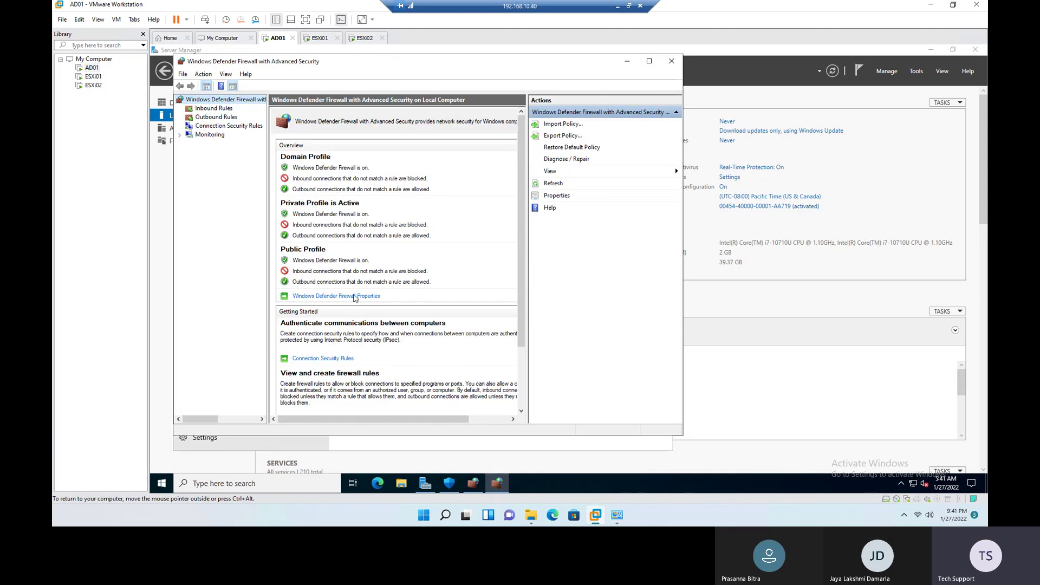
left_click(557, 195)
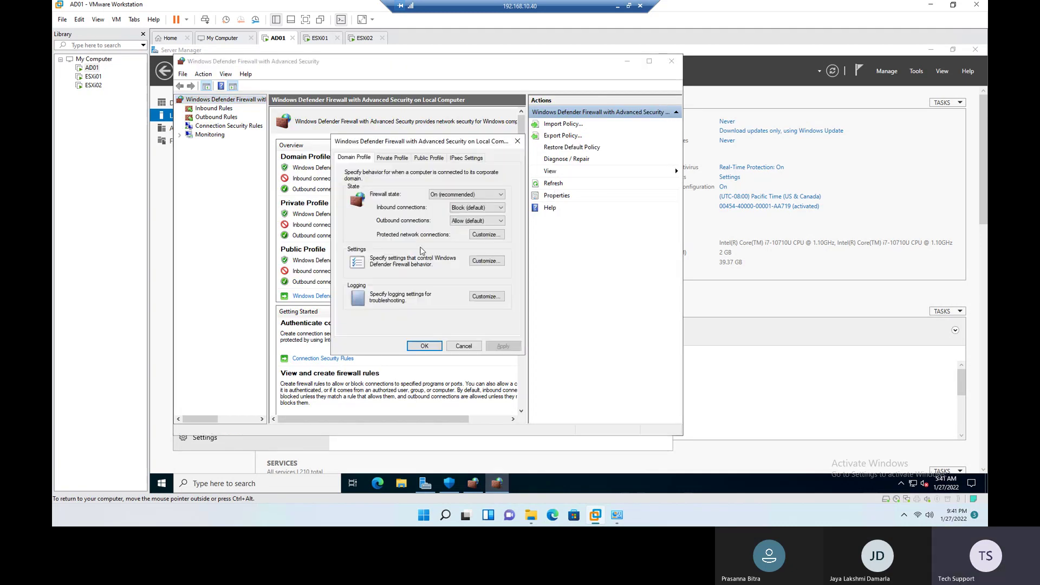
Step: Set Firewall state to Off for the domain and public profiles and apply
key("Down")
left_click(392, 157)
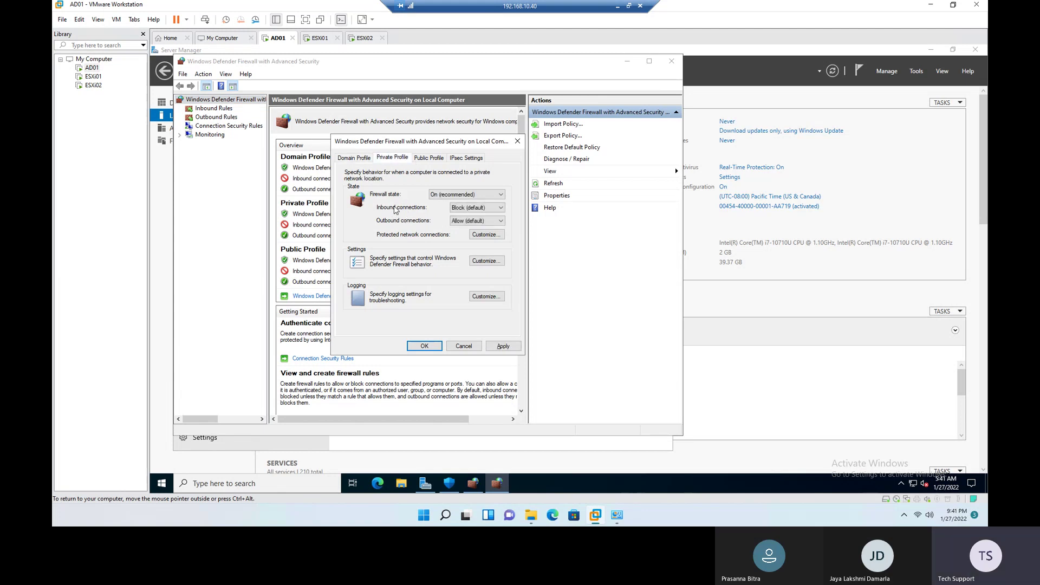
left_click(428, 157)
key("Down")
left_click(503, 346)
left_click(428, 346)
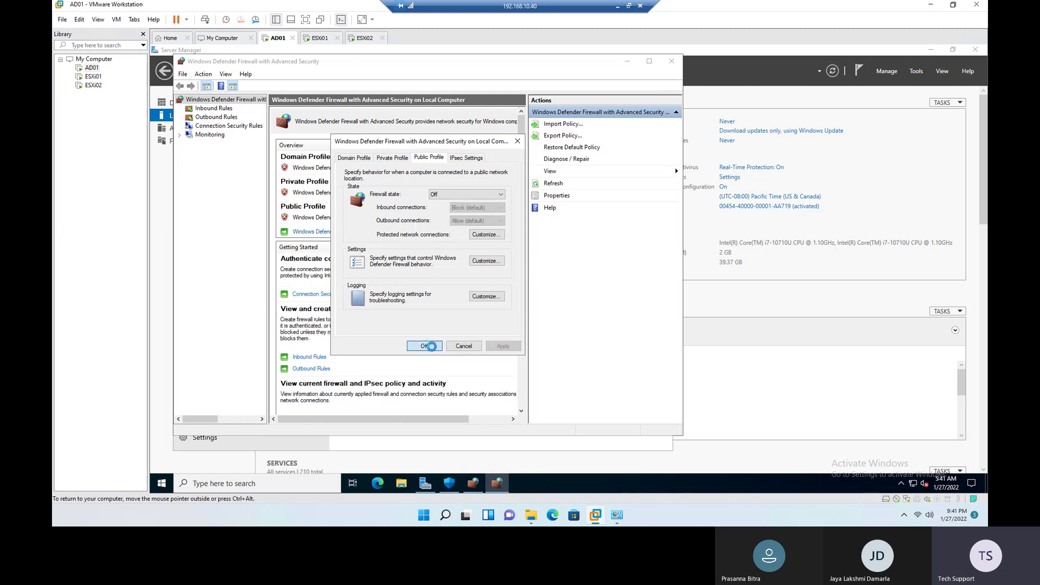
left_click(671, 61)
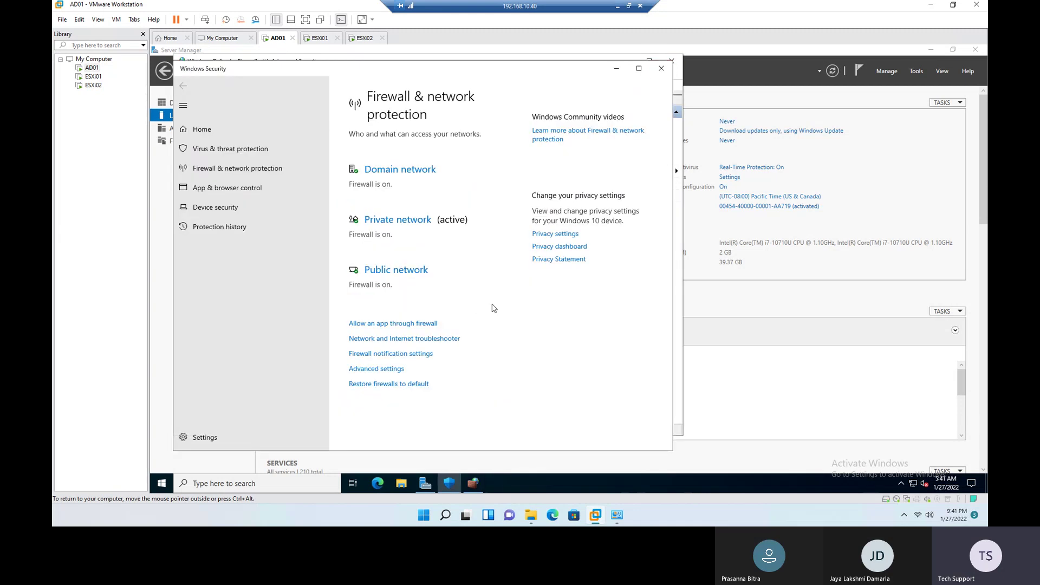
left_click(661, 68)
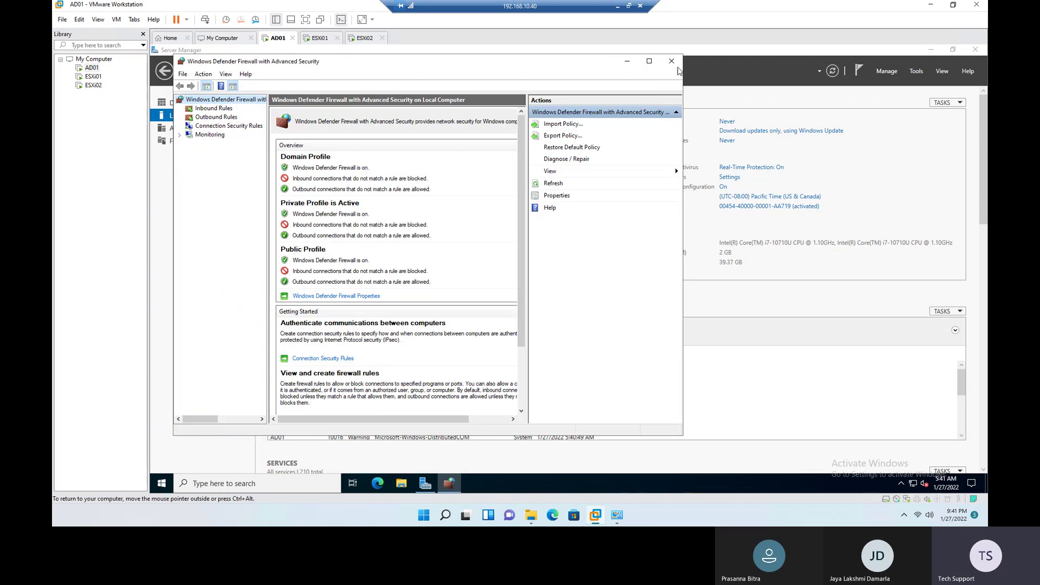
left_click(671, 60)
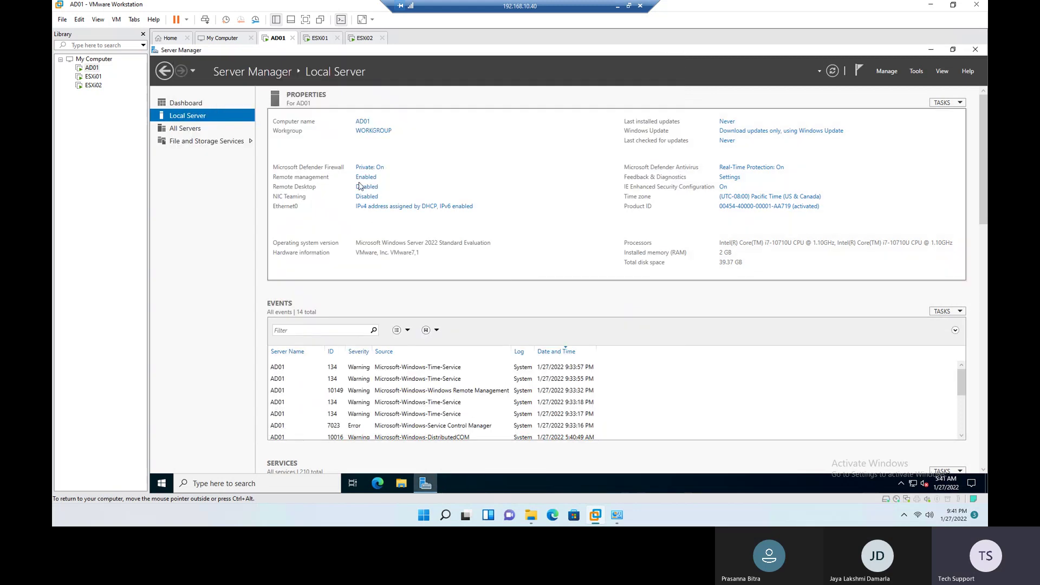
Step: Allow Remote Desktop connections to AD01
left_click(362, 188)
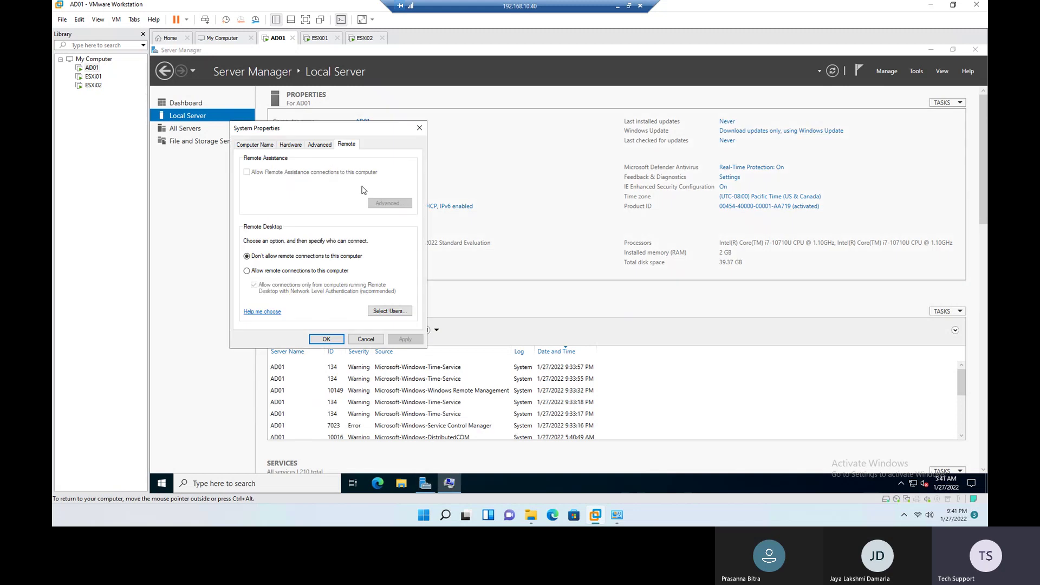
left_click(282, 272)
left_click(332, 236)
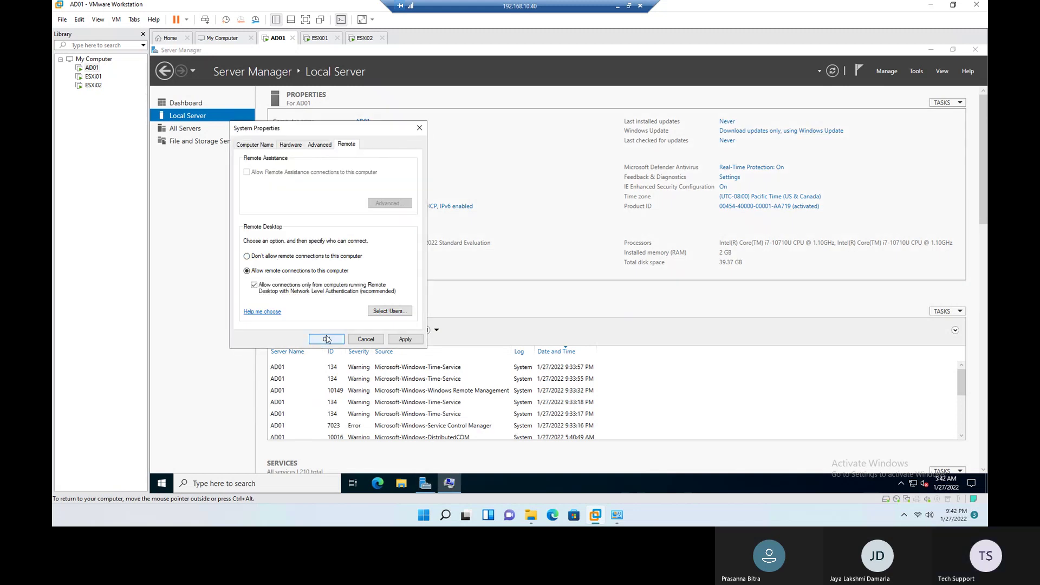
left_click(327, 339)
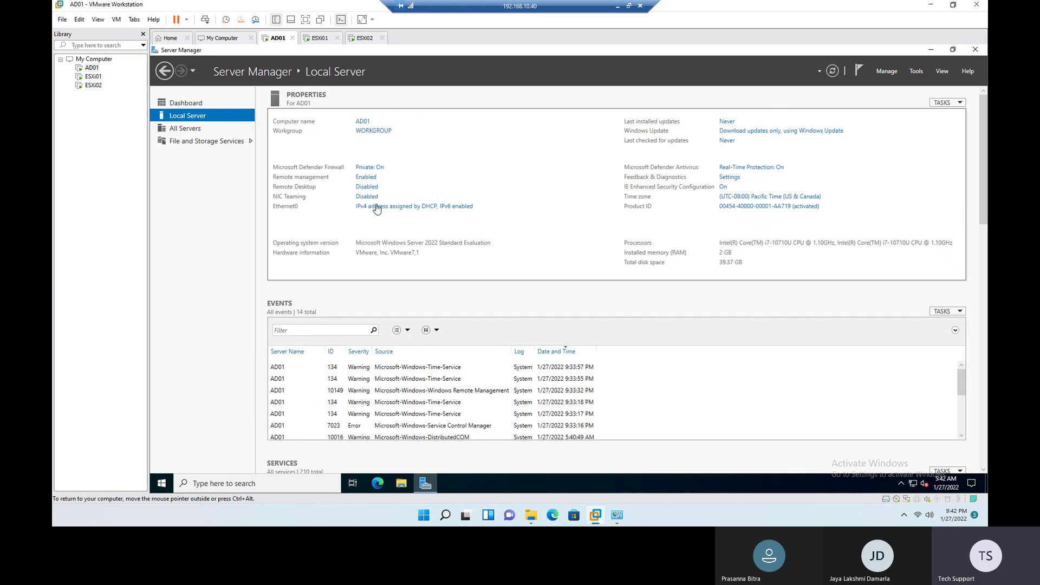
left_click(442, 208)
Step: In Ethernet0's TCP/IPv4 properties, select 'Use the following IP address'
right_click(347, 184)
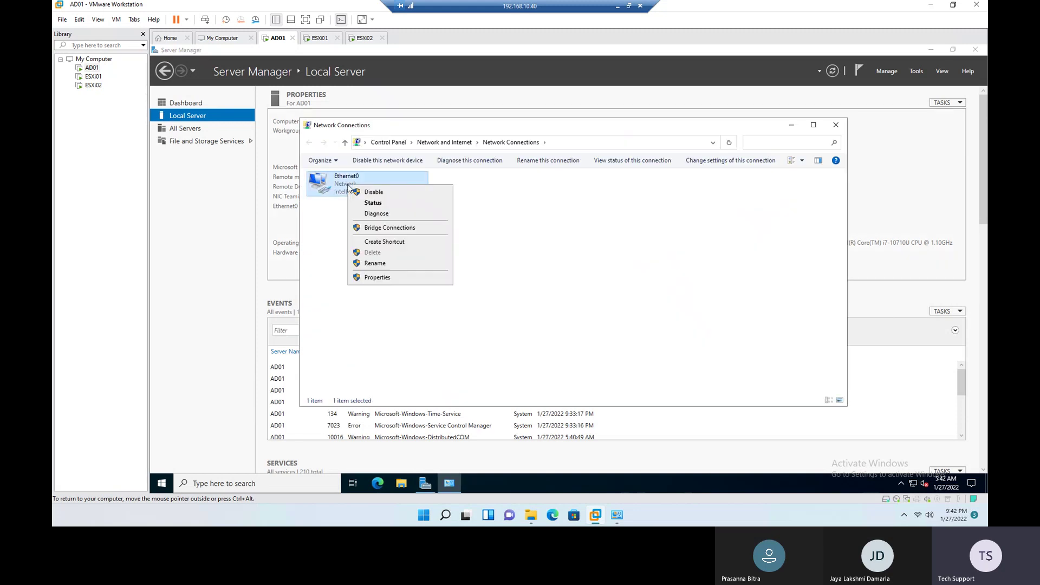
left_click(377, 277)
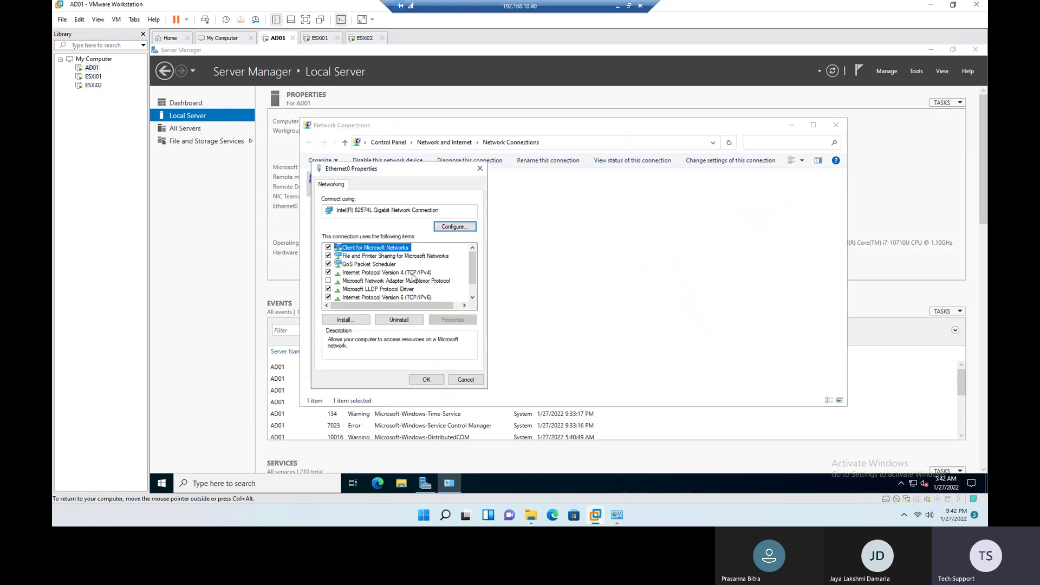
left_click(403, 272)
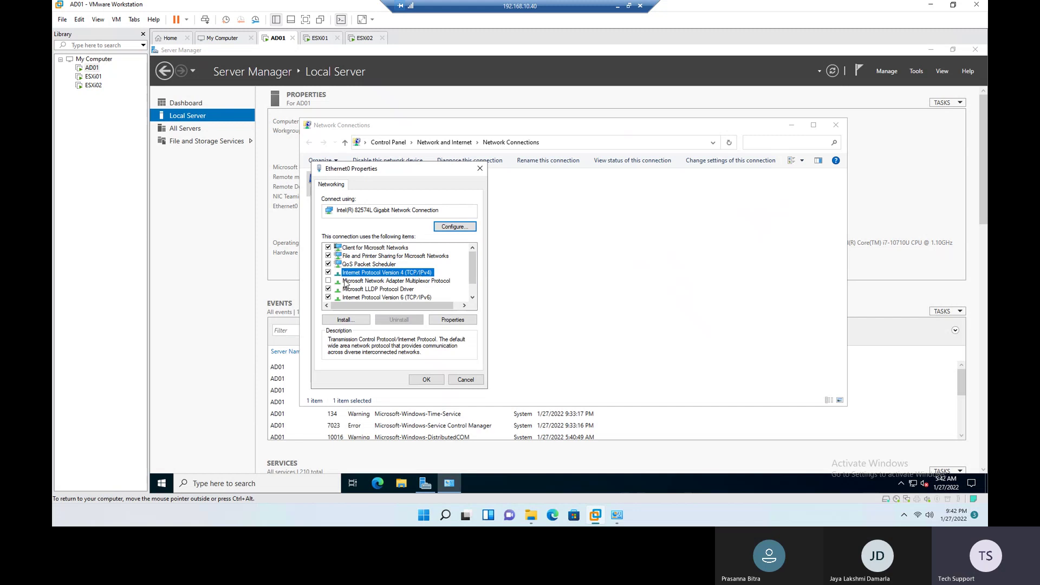
left_click(457, 320)
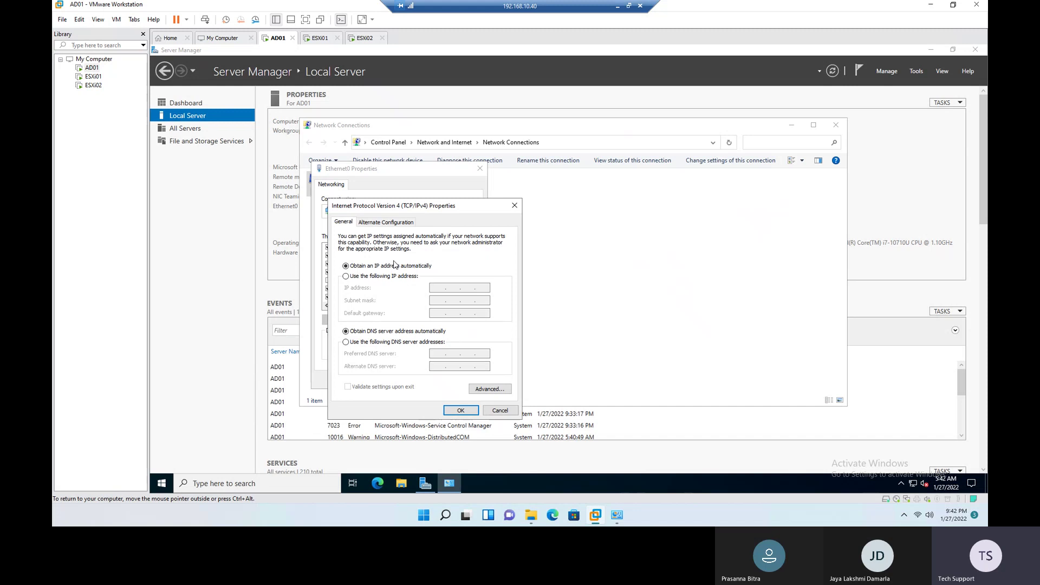
left_click(388, 278)
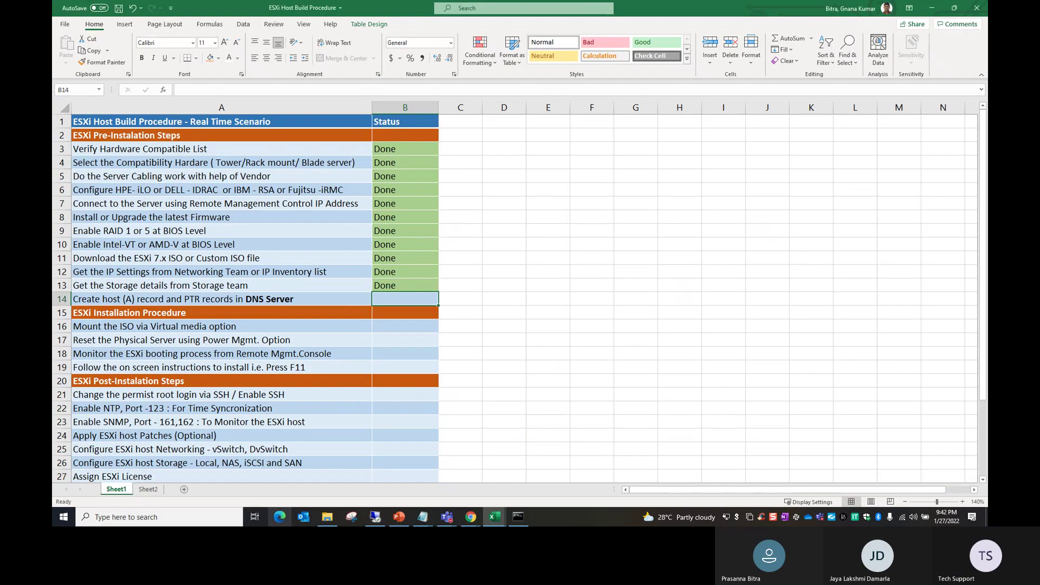
Step: Read AD01's IP 192.168.10.70, mask 255.255.255.0 and gateway 192.168.10.1 from Sheet2
left_click(148, 489)
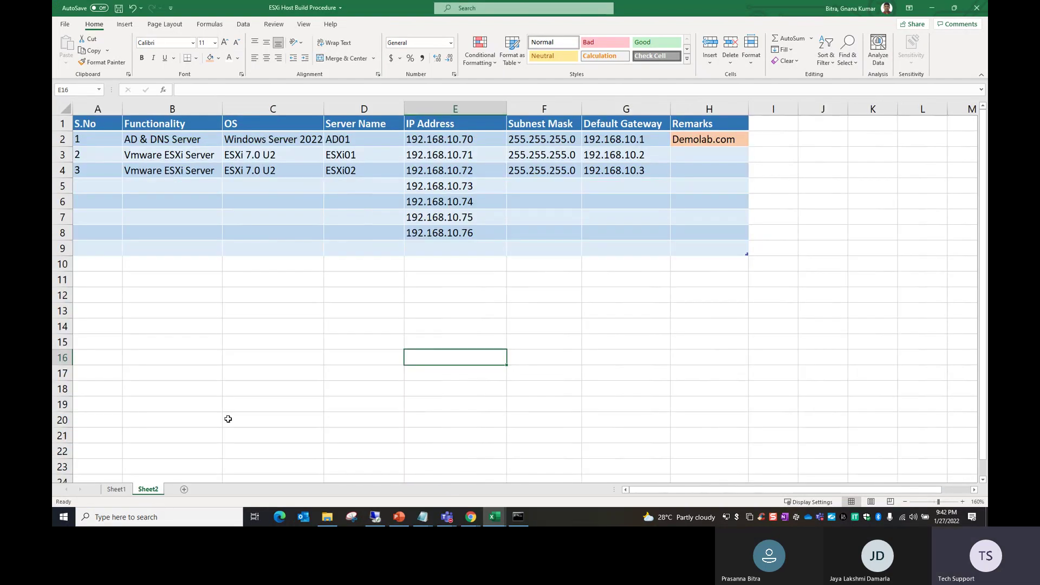
left_click(445, 140)
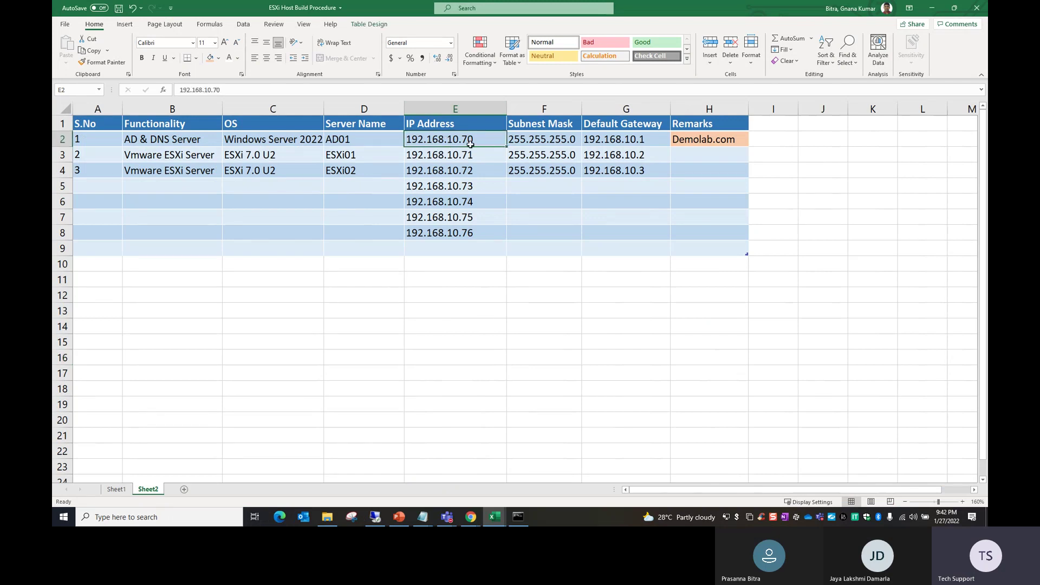
left_click(547, 139)
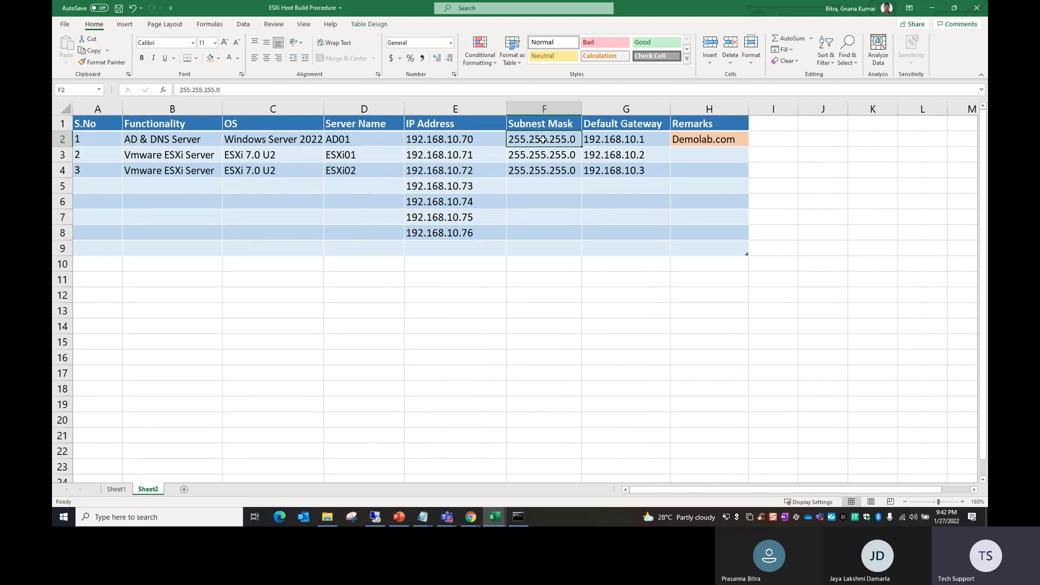
left_click(627, 140)
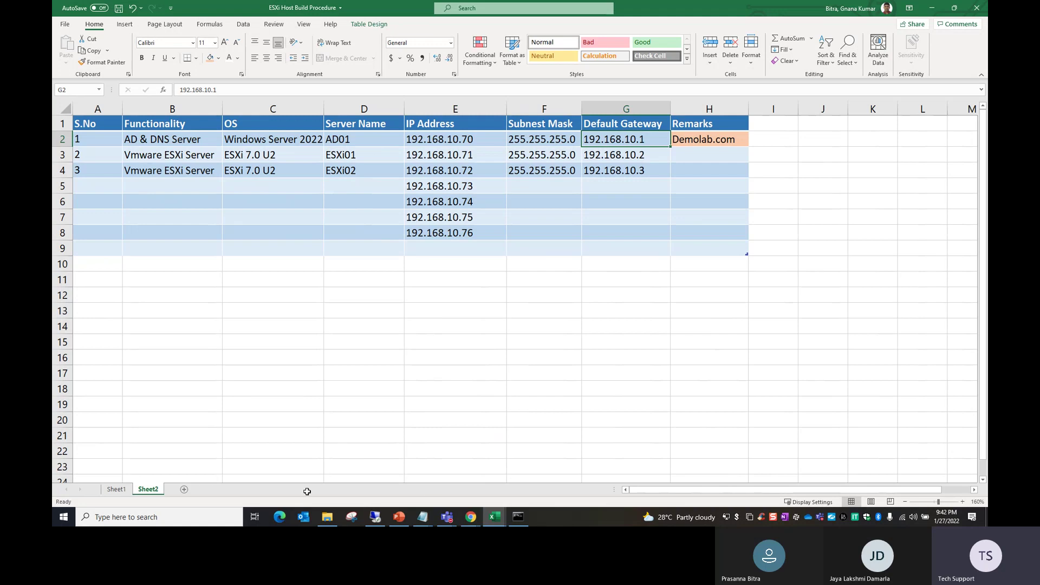
left_click(375, 517)
Step: Assign Ethernet0 IP 192.168.10.70, mask 255.255.255.0, gateway 192.168.10.1, DNS 192.168.10.70
type("192 . 168 . 10 .")
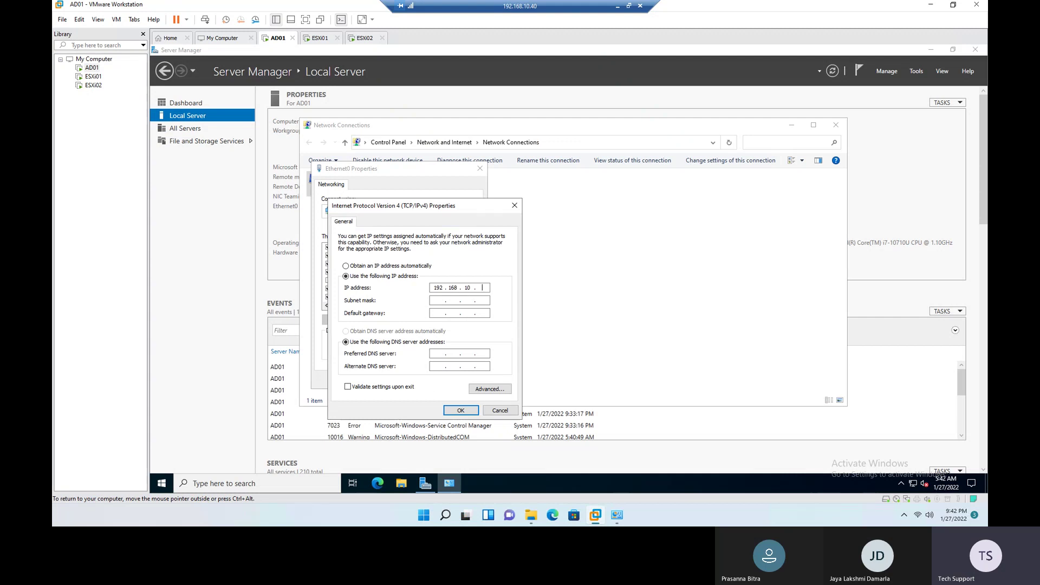
type(" 70")
key("Tab")
key("Tab")
key("Tab")
left_click(460, 410)
left_click(433, 382)
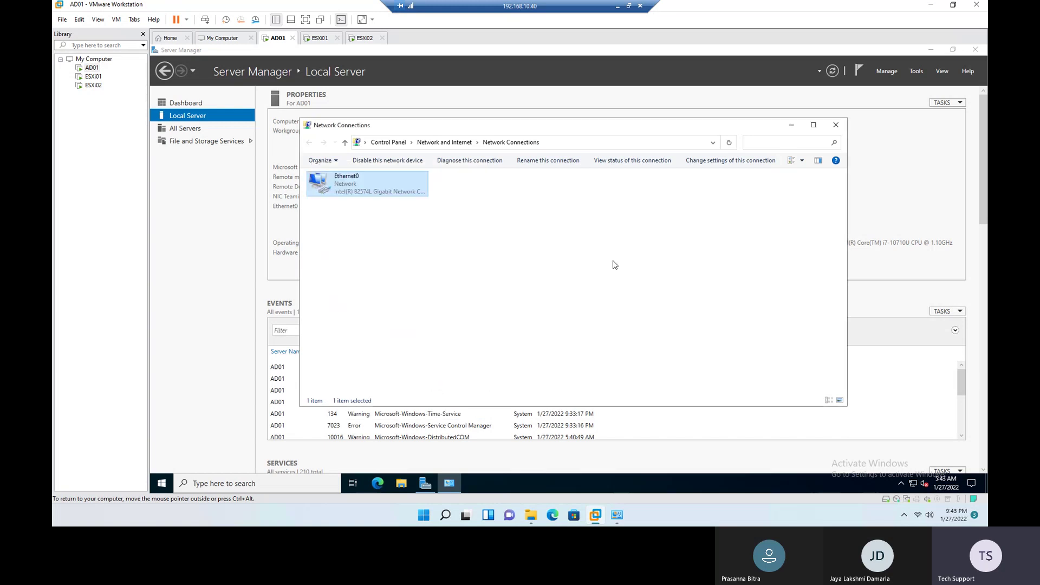
left_click(835, 125)
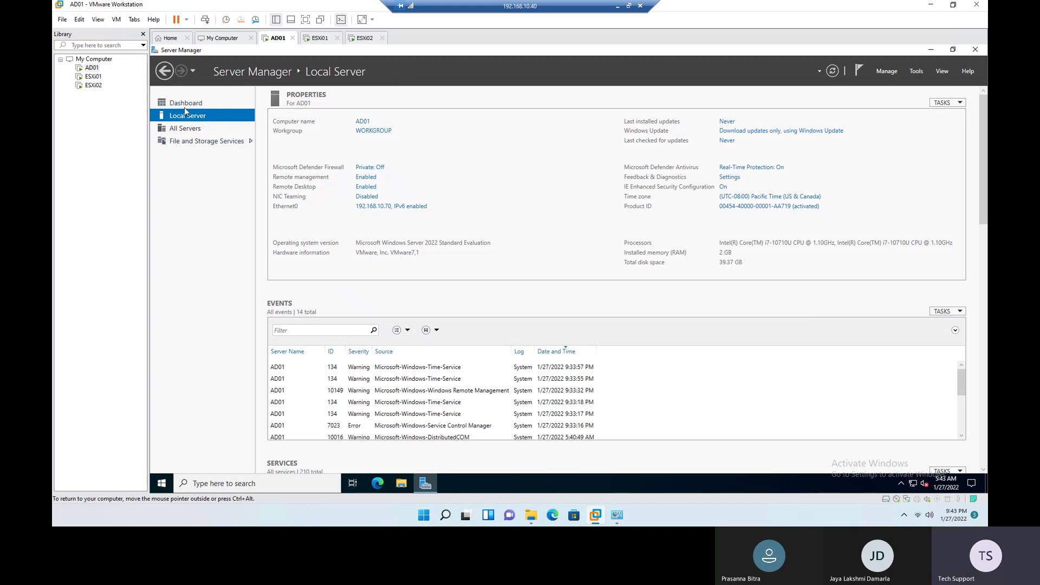
left_click(185, 104)
Step: Start the Add Roles and Features wizard and advance to the Server Roles page
left_click(392, 164)
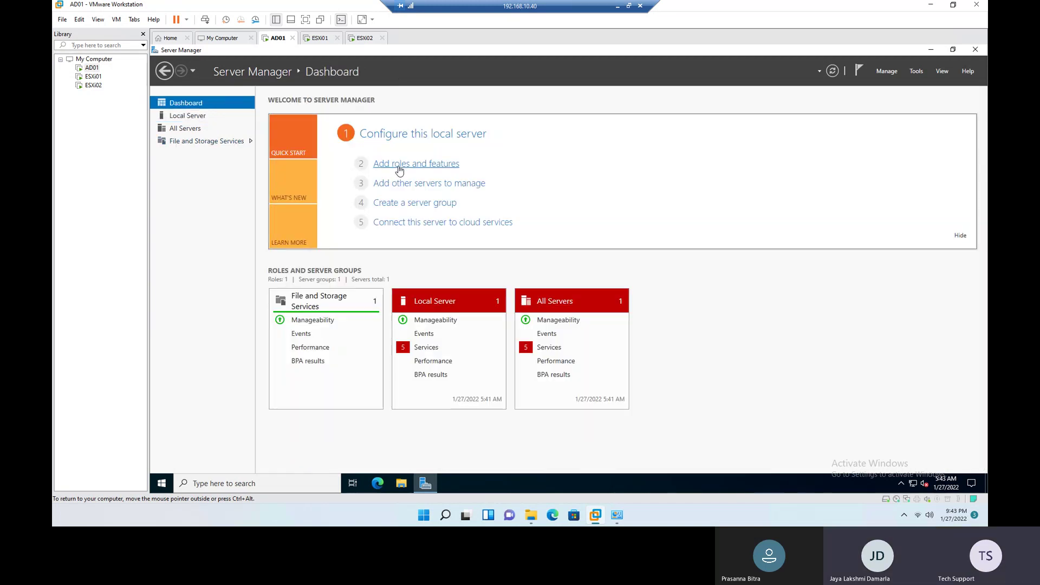
left_click_drag(411, 146, 433, 128)
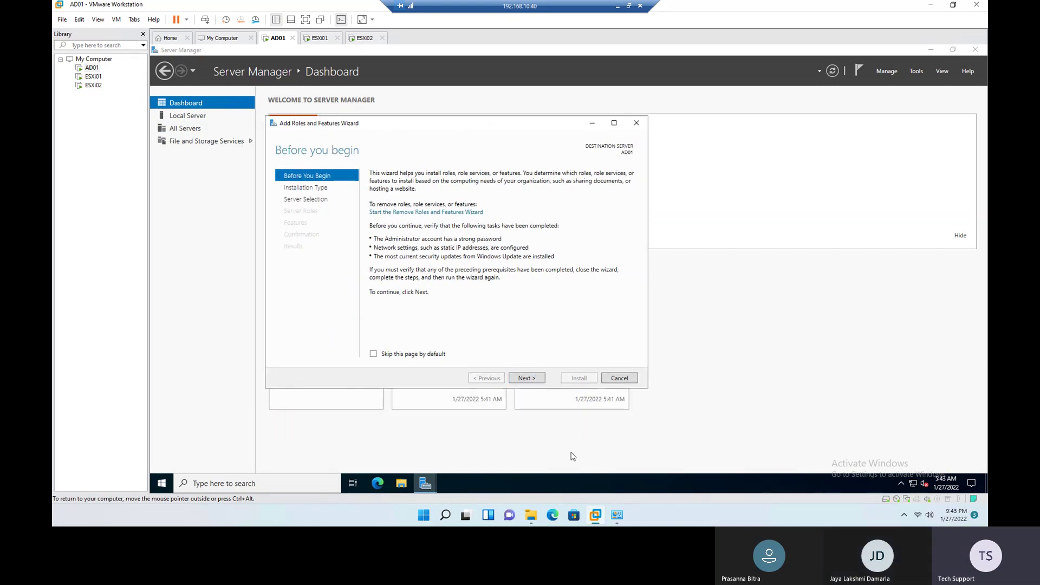
left_click(526, 378)
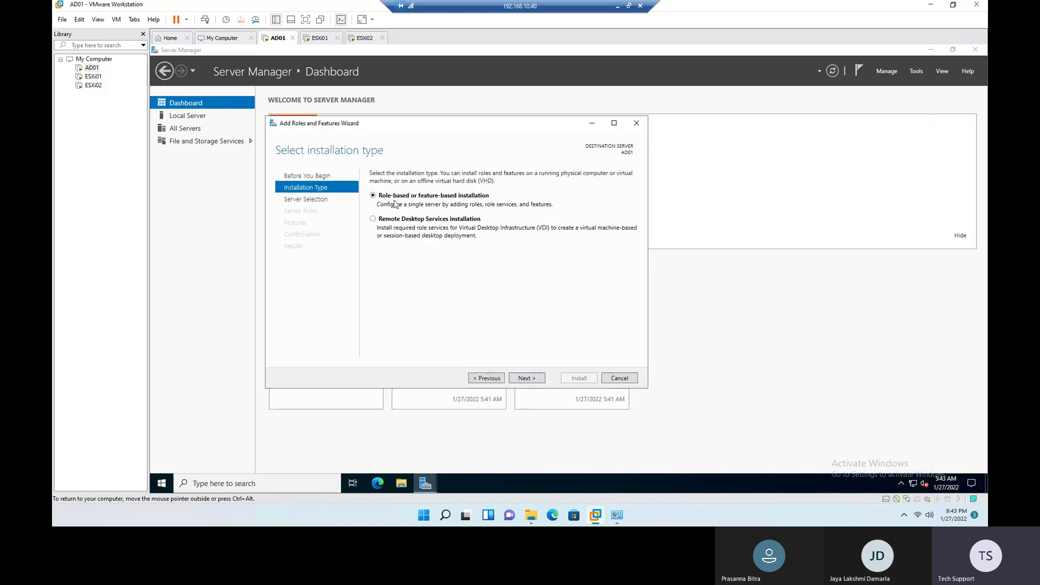
left_click(533, 380)
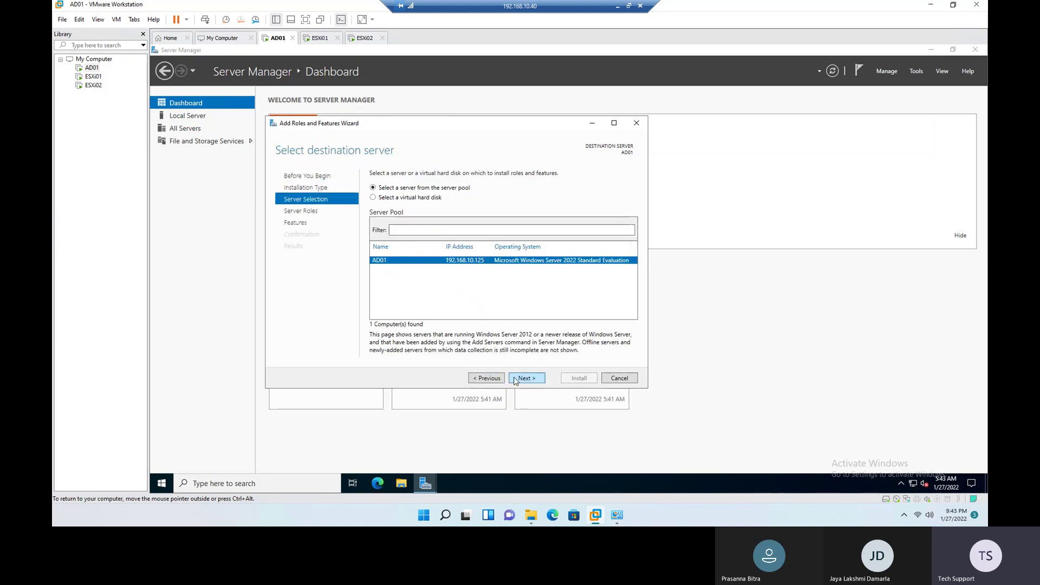
left_click(482, 378)
left_click(483, 379)
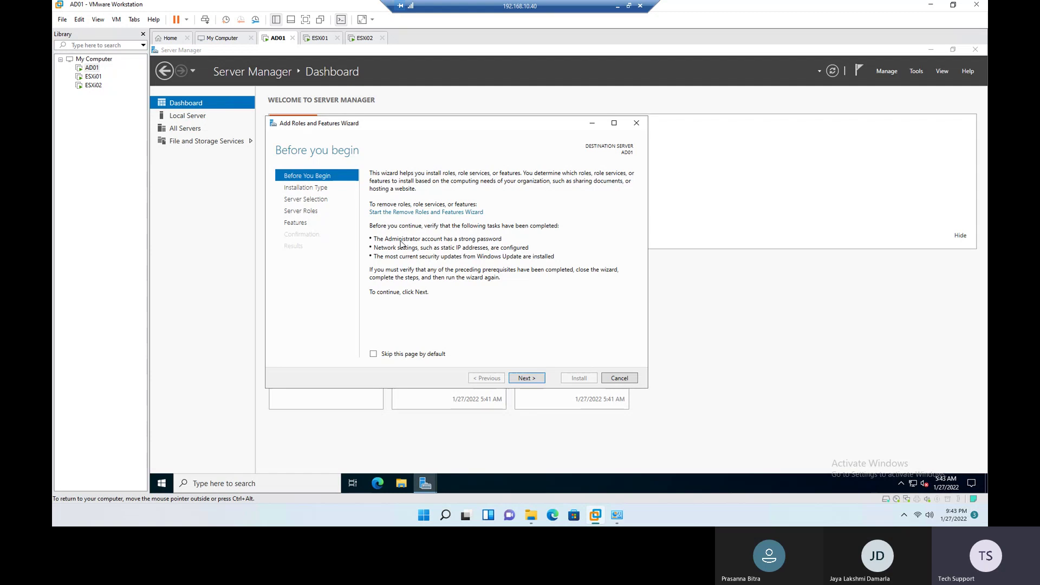
left_click(532, 382)
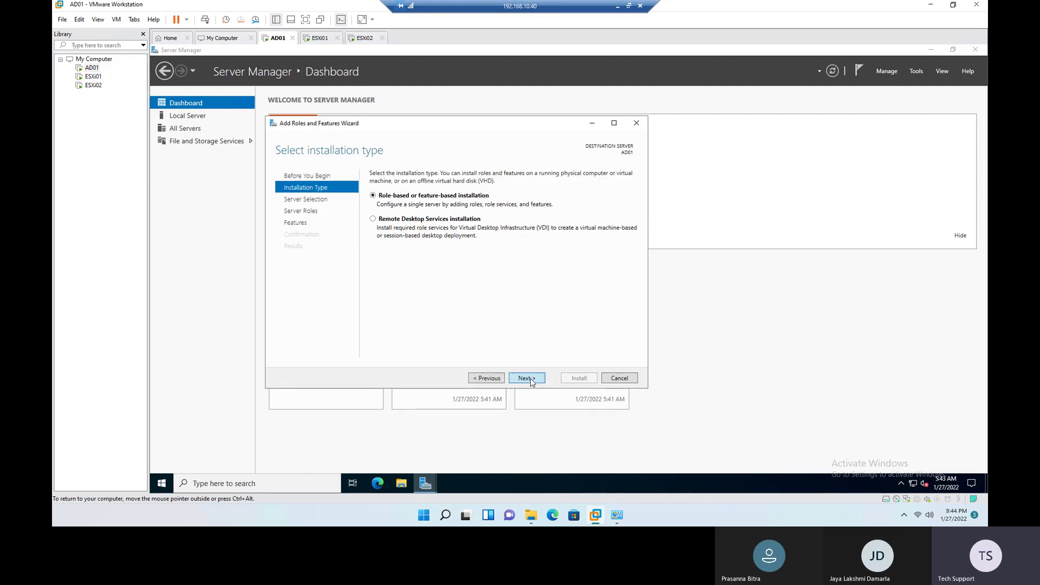
left_click(532, 382)
left_click(531, 381)
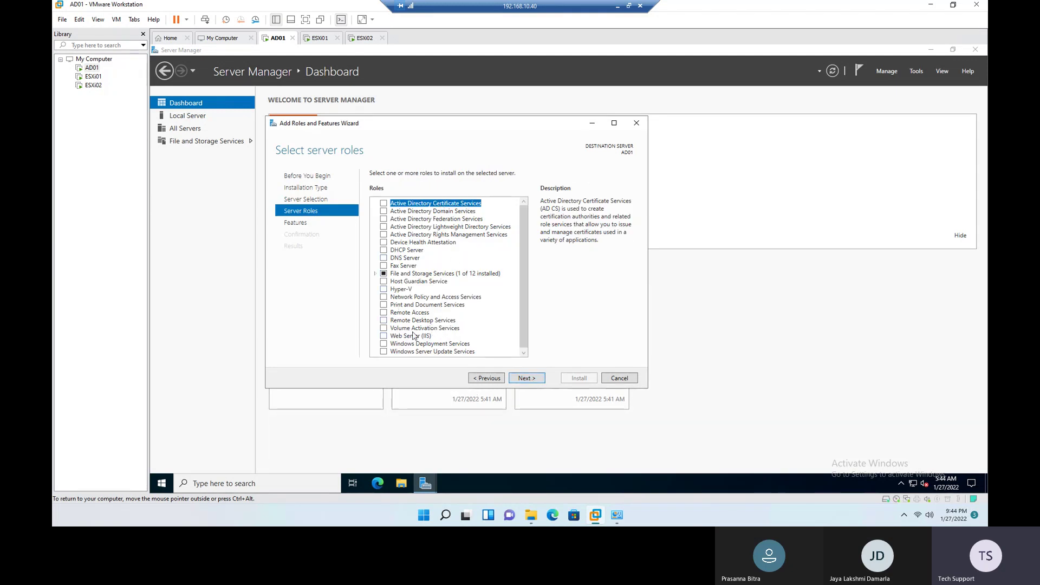
Step: Tick Active Directory Domain Services and DNS Server, accepting their required management tools
left_click(402, 214)
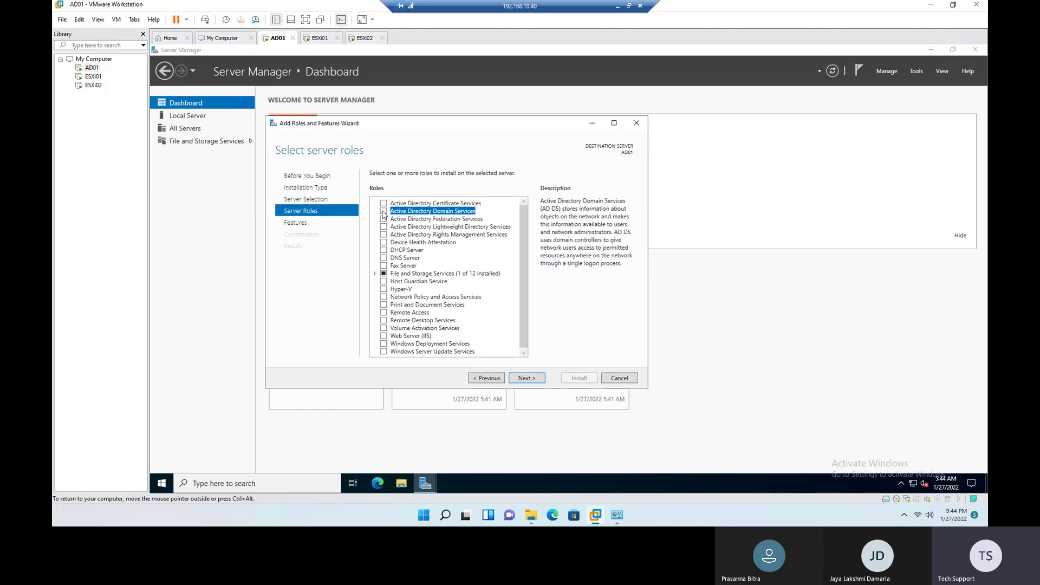
left_click(384, 212)
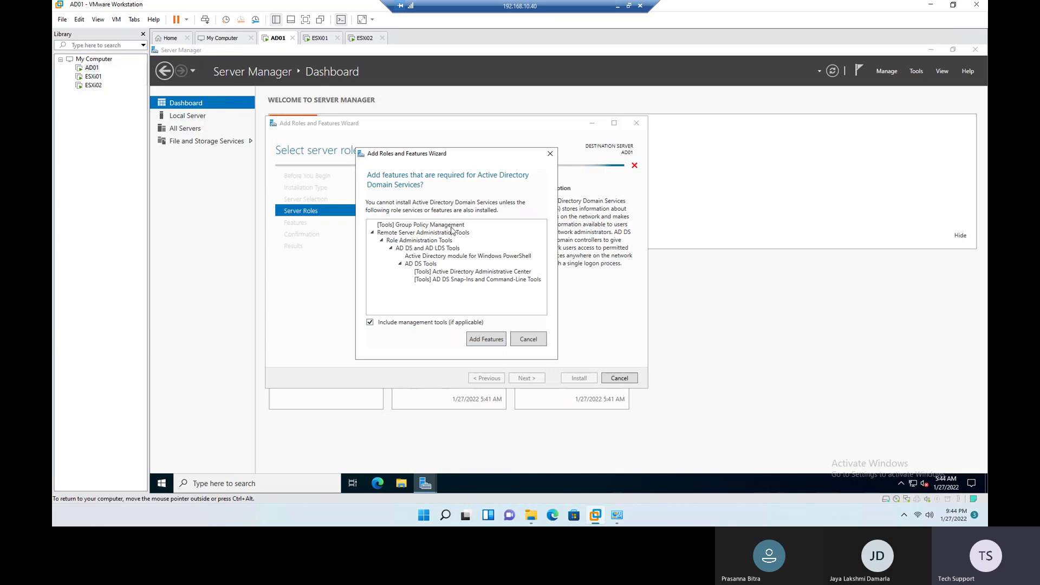
left_click(487, 339)
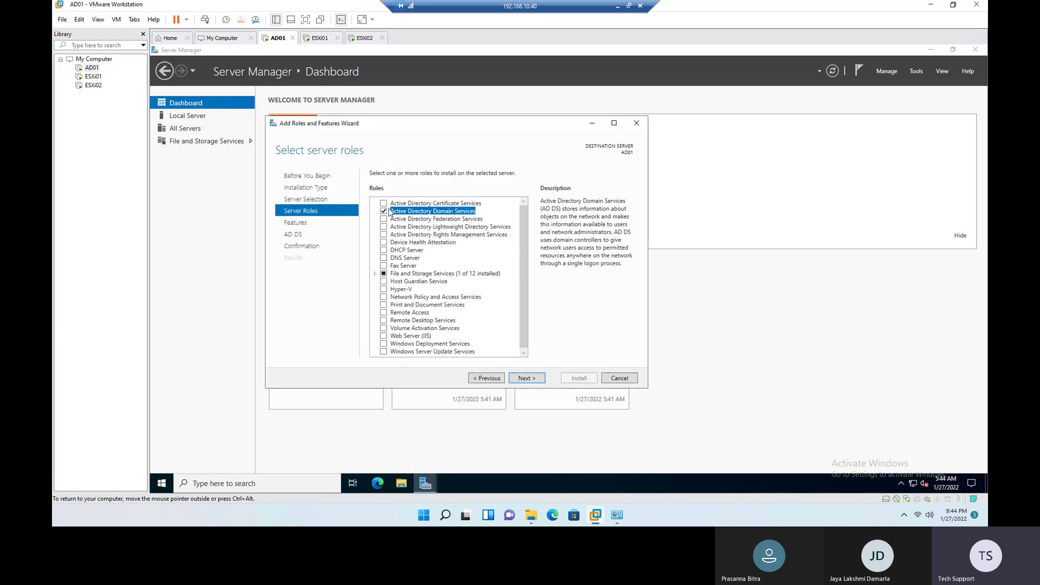
left_click(383, 257)
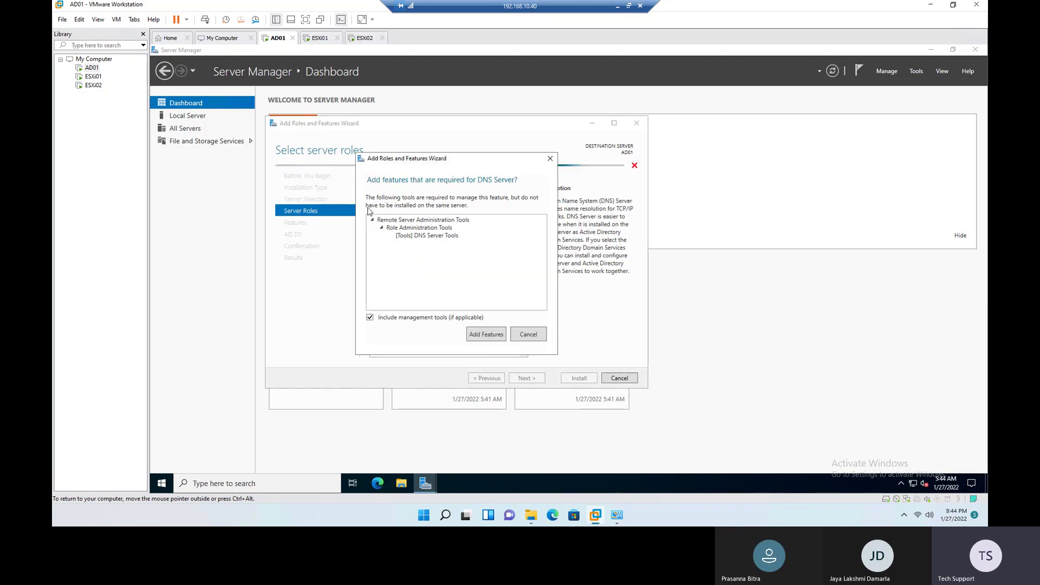
left_click(486, 334)
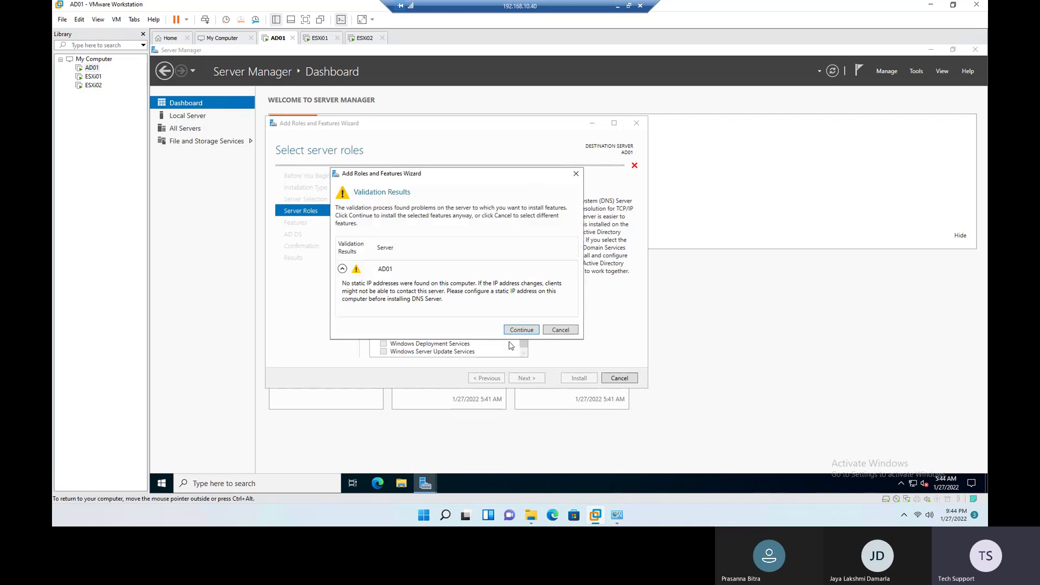
left_click(522, 331)
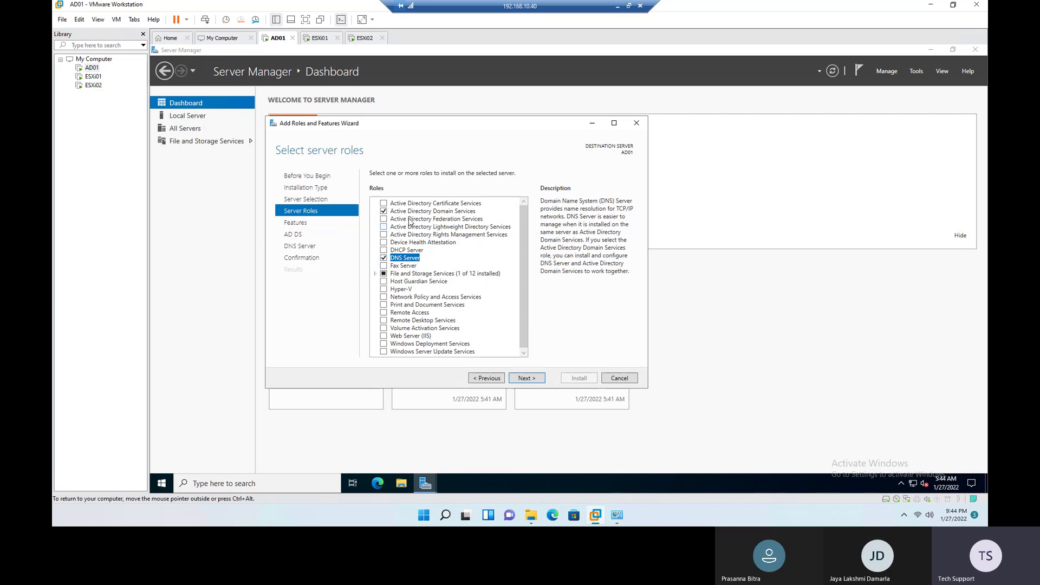
left_click(413, 213)
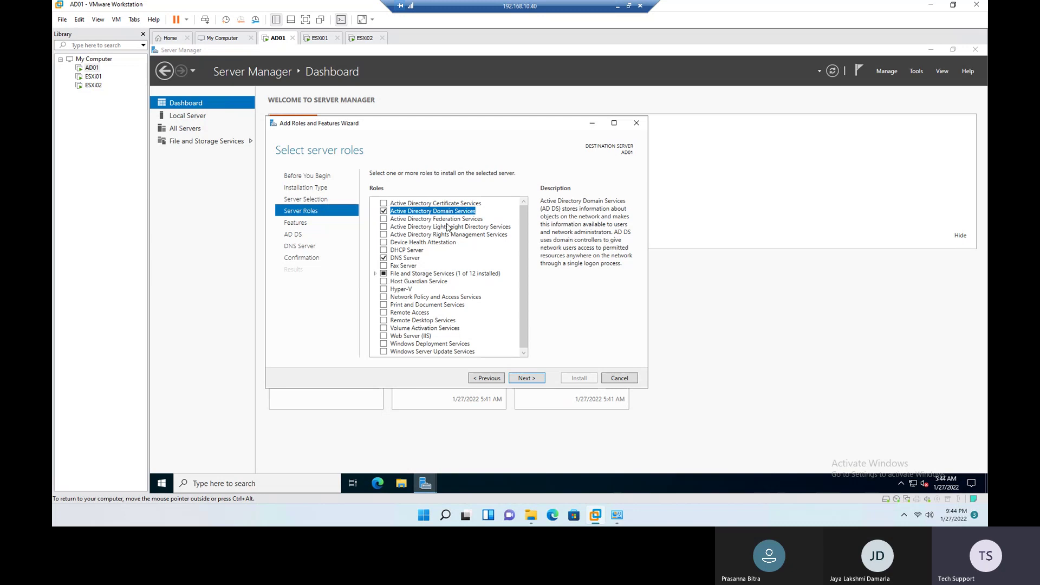
left_click(410, 260)
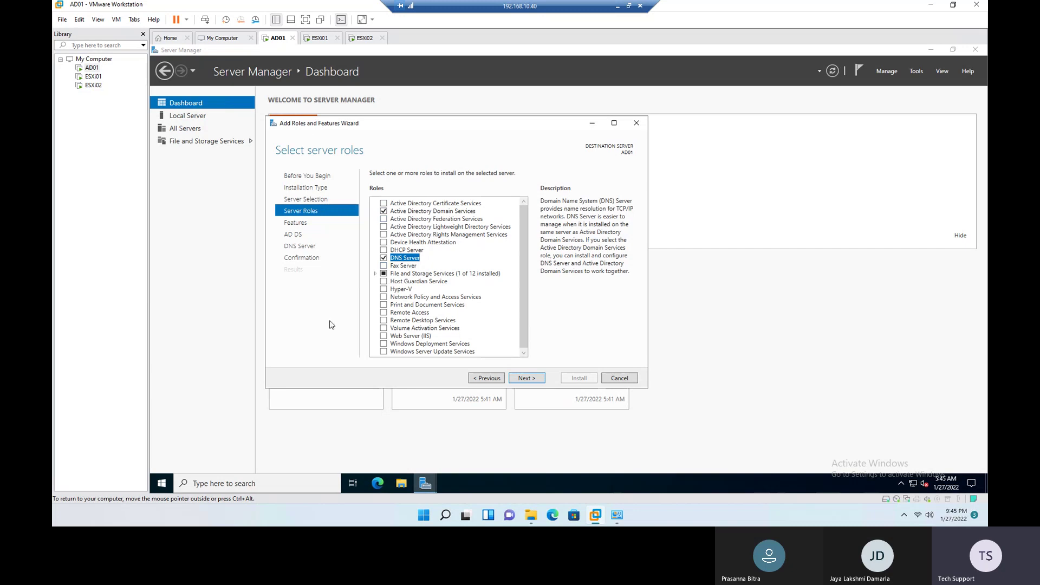
Step: Advance past the Features, AD DS and DNS Server pages to the confirmation page
left_click(534, 379)
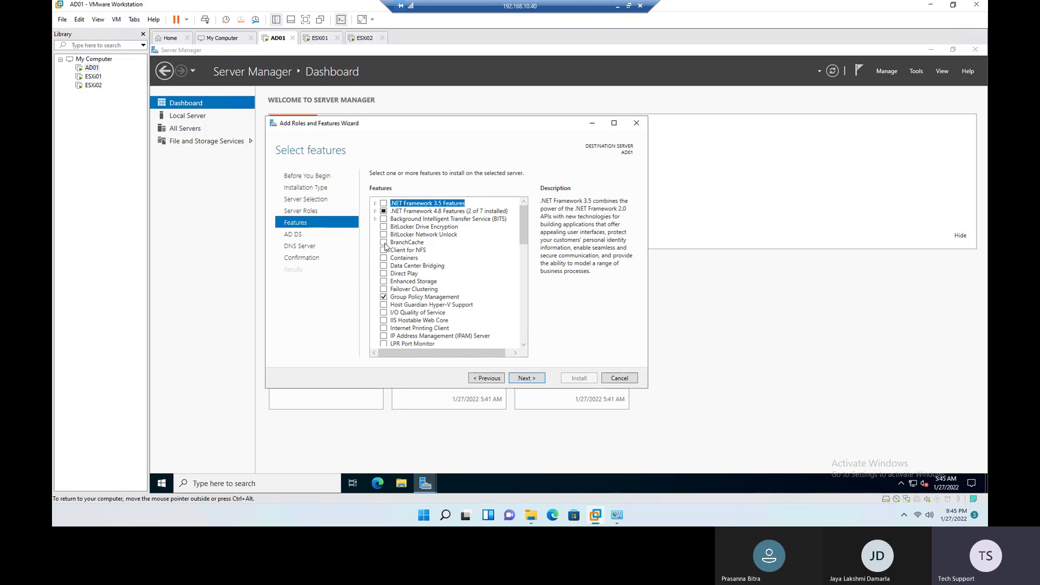
scroll(428, 263, "down", 3)
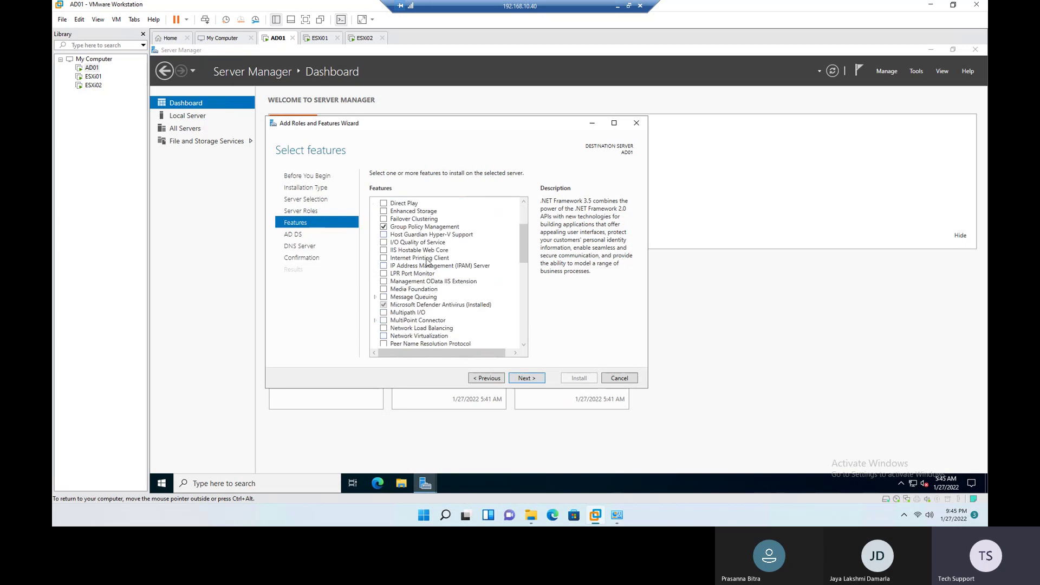
left_click(527, 378)
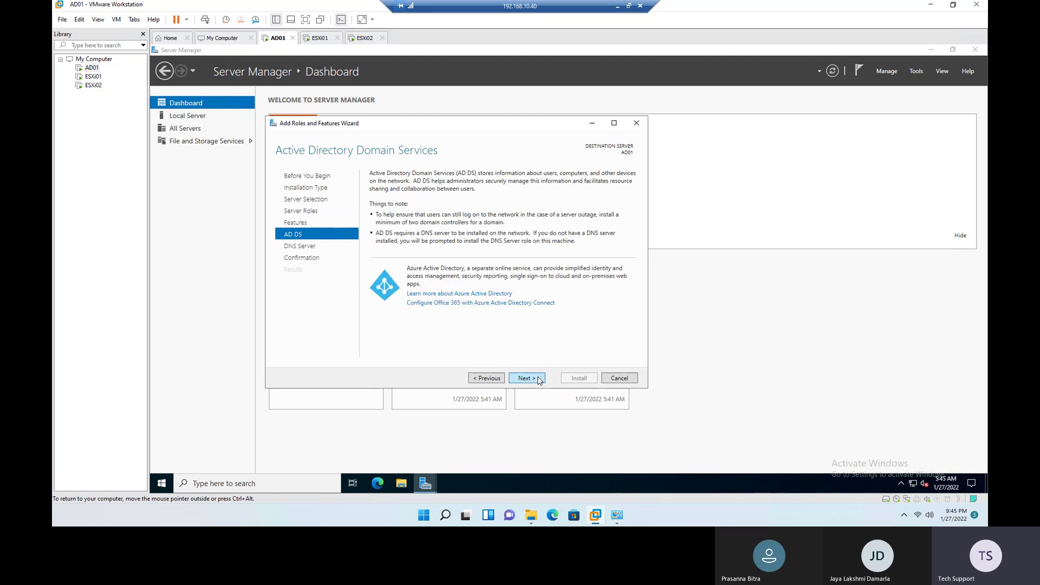
left_click(539, 379)
left_click(531, 378)
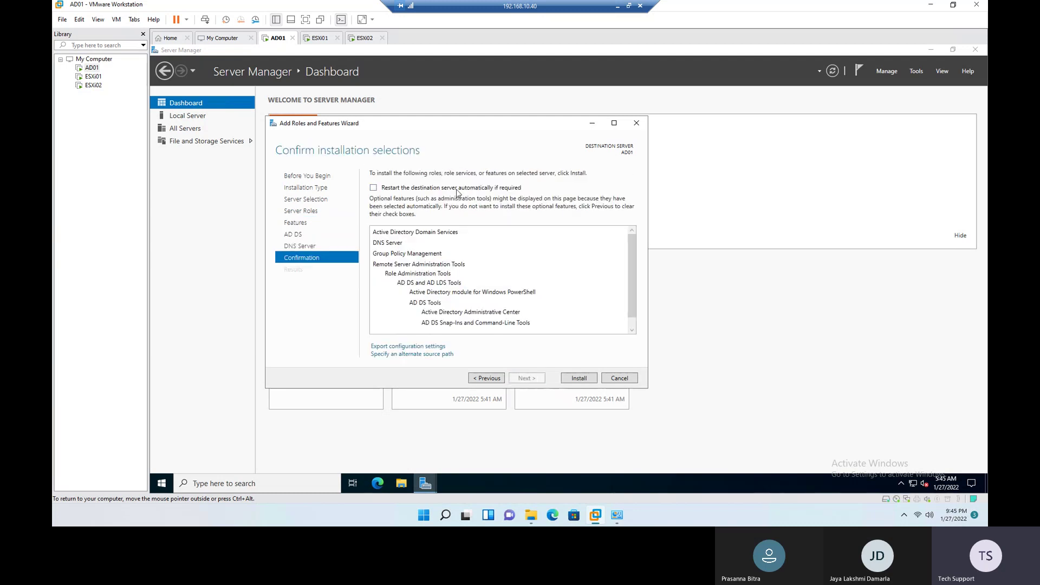
Step: Allow automatic restart, begin installing AD DS and DNS Server, and view ESXi01's console
left_click(416, 189)
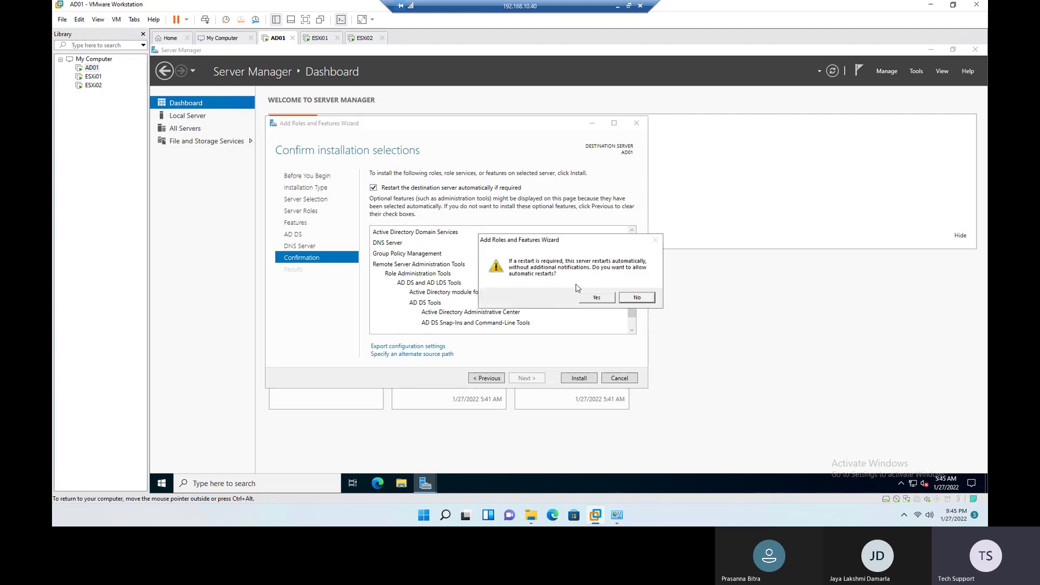
left_click(593, 299)
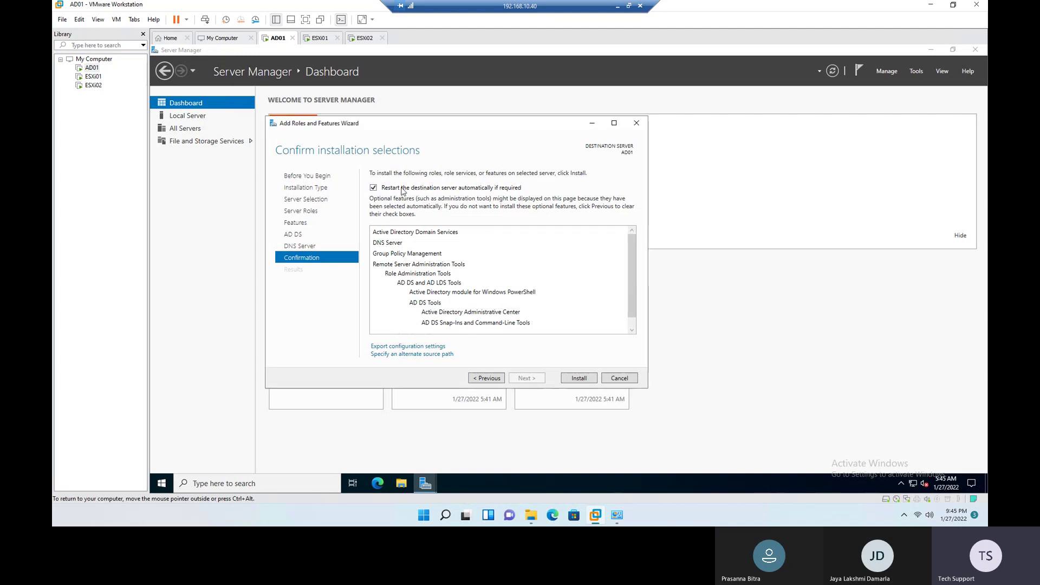
left_click(580, 381)
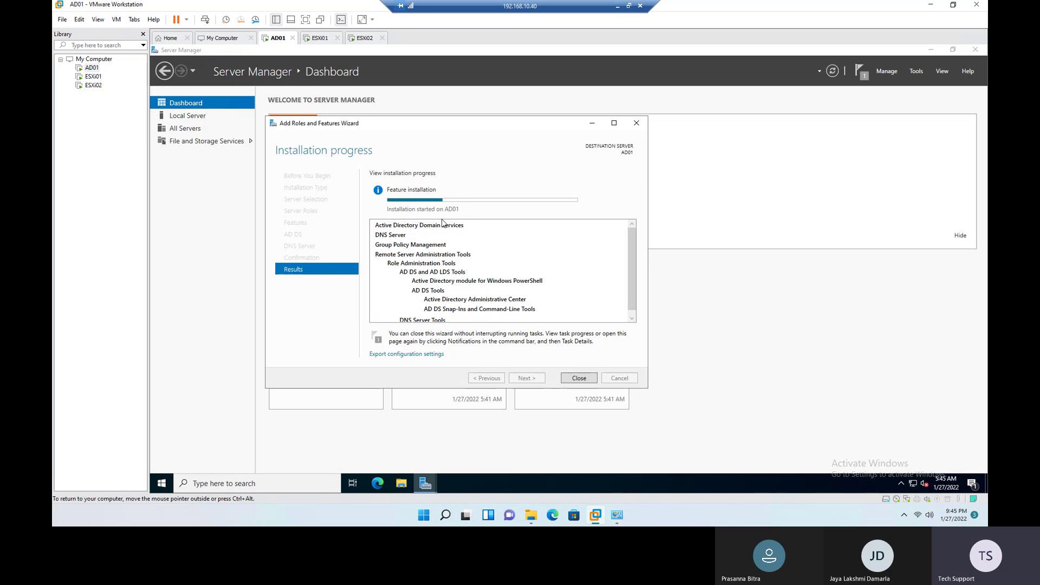
left_click(320, 38)
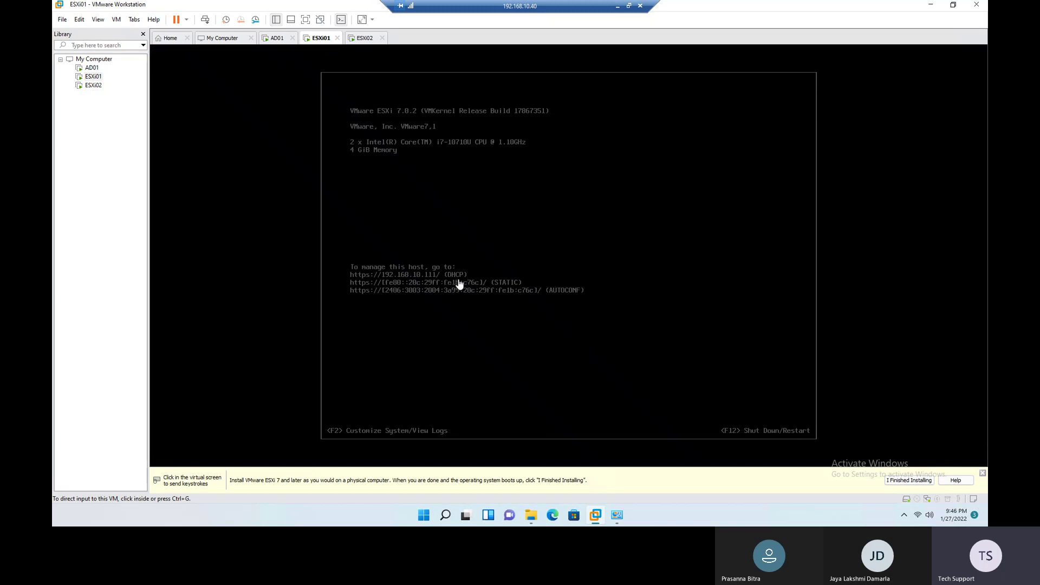
Step: Check the ESXi01 and ESXi02 consoles, then return to AD01's completed role installation
left_click(476, 328)
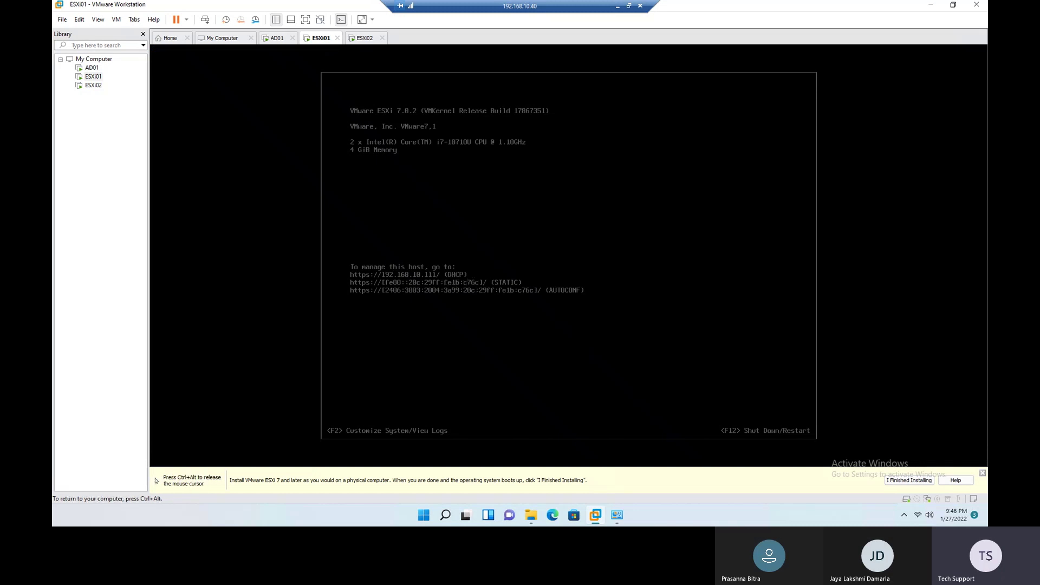
key("ctrl+alt")
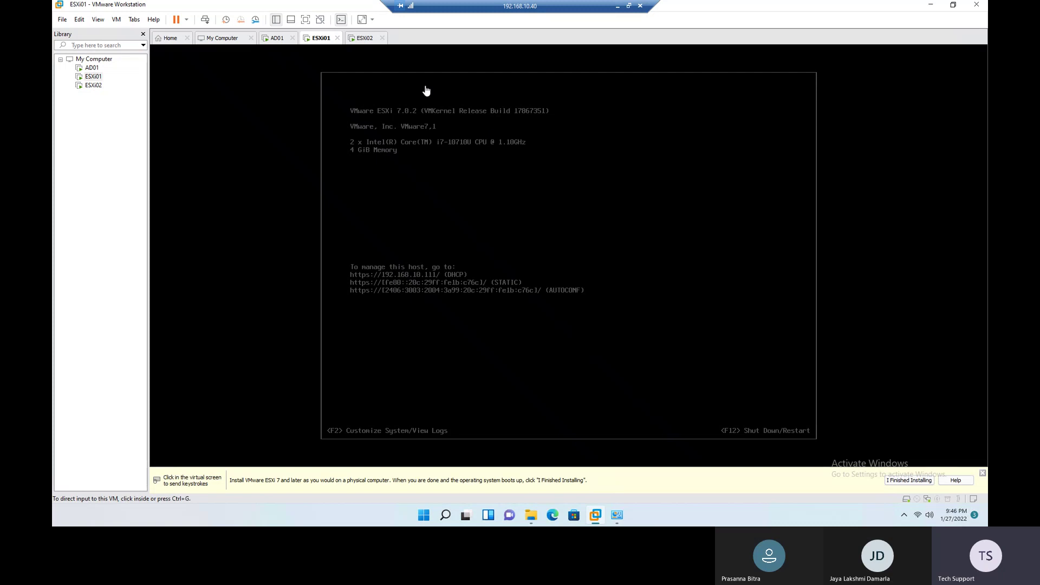
left_click(365, 38)
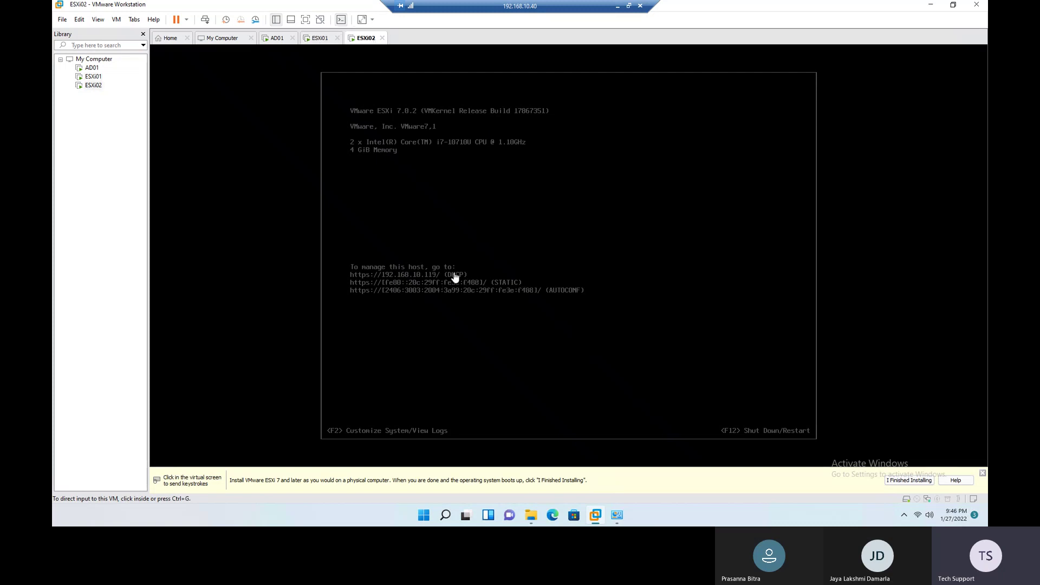
left_click(276, 39)
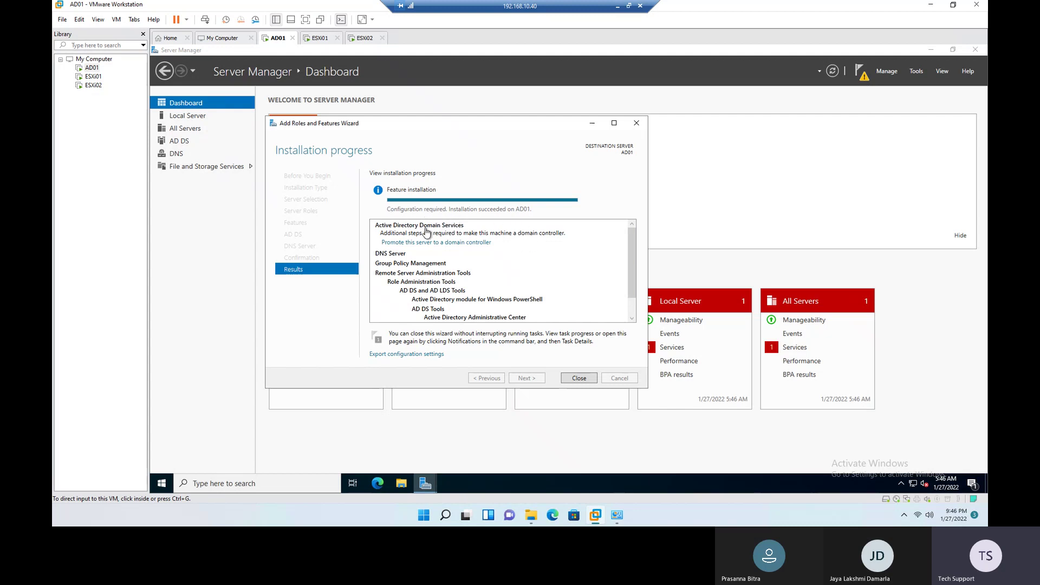
Step: Launch domain controller promotion from the notifications flag and choose 'Add a new forest'
left_click(583, 376)
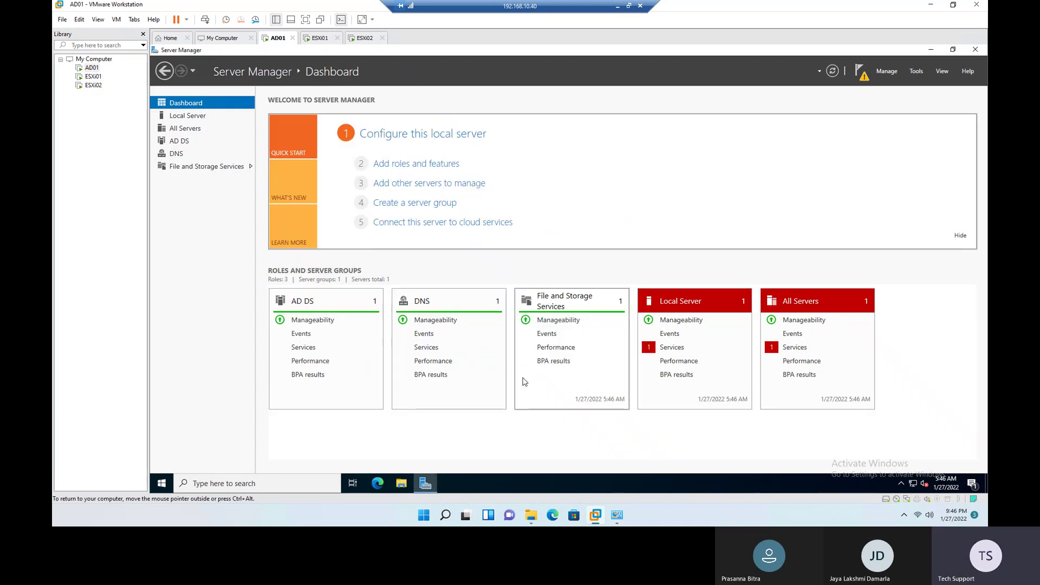
left_click(862, 76)
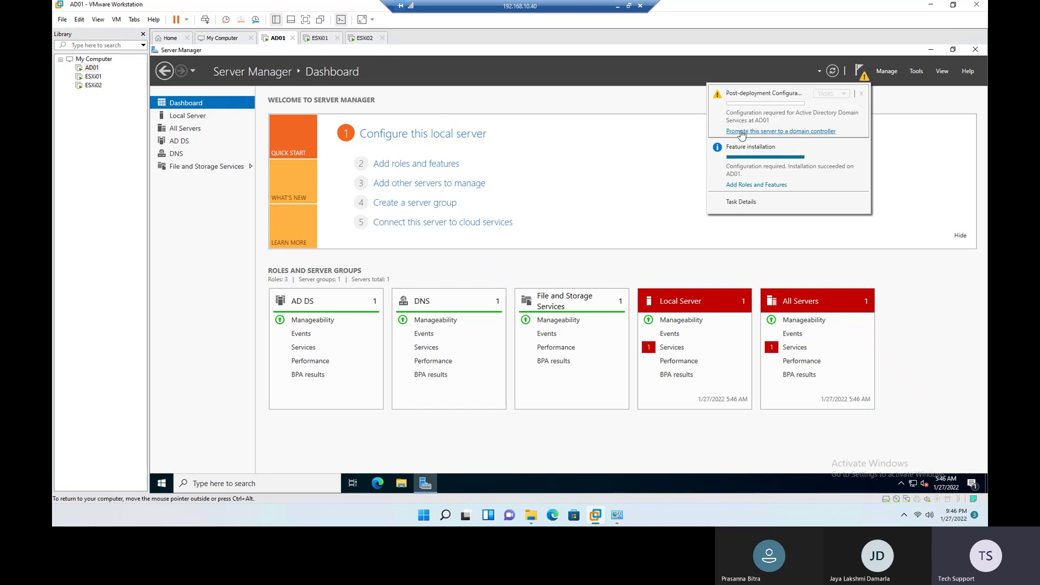
left_click(798, 131)
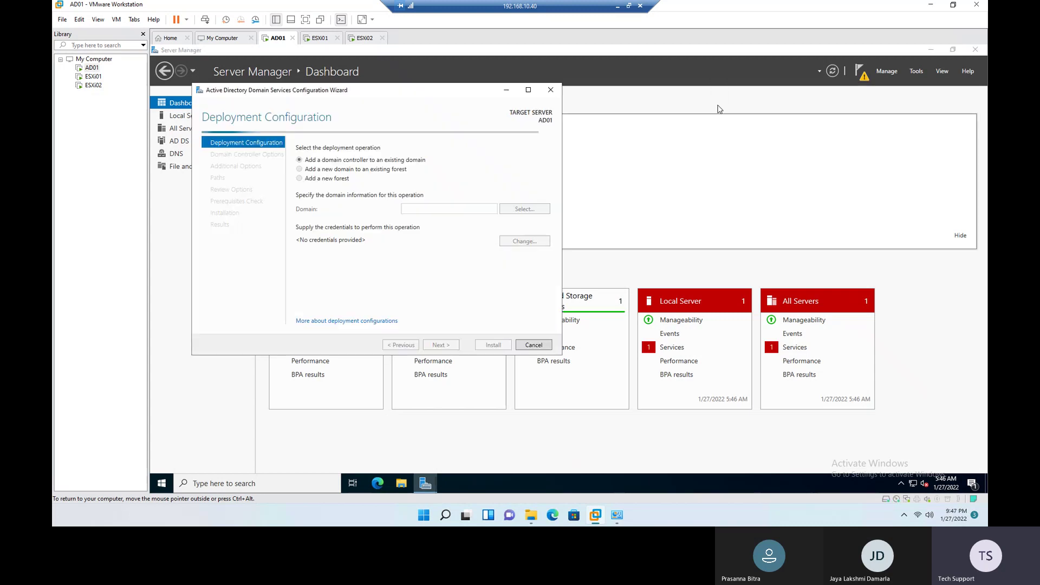
left_click_drag(252, 96, 367, 133)
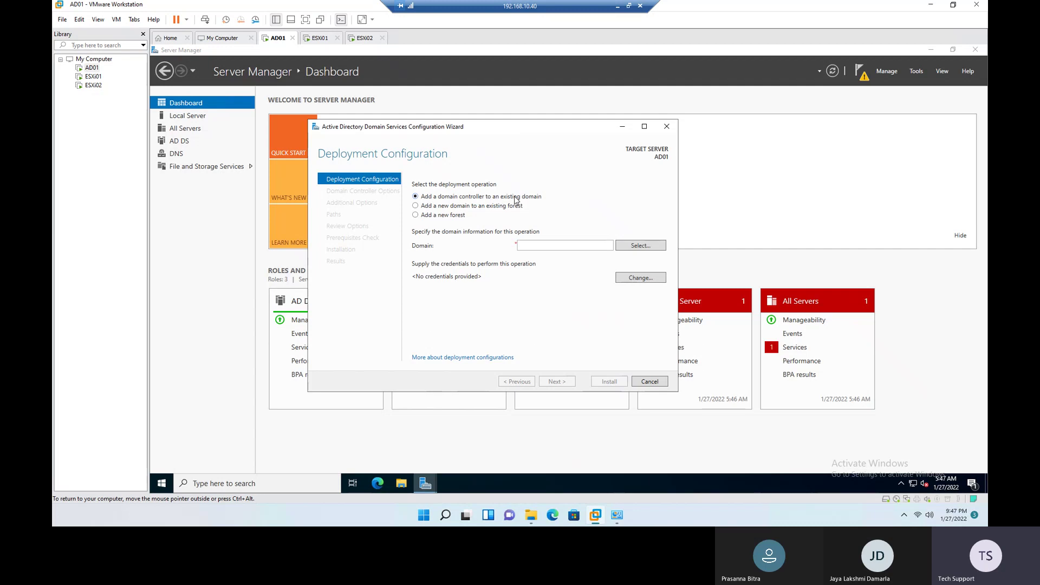
left_click(439, 206)
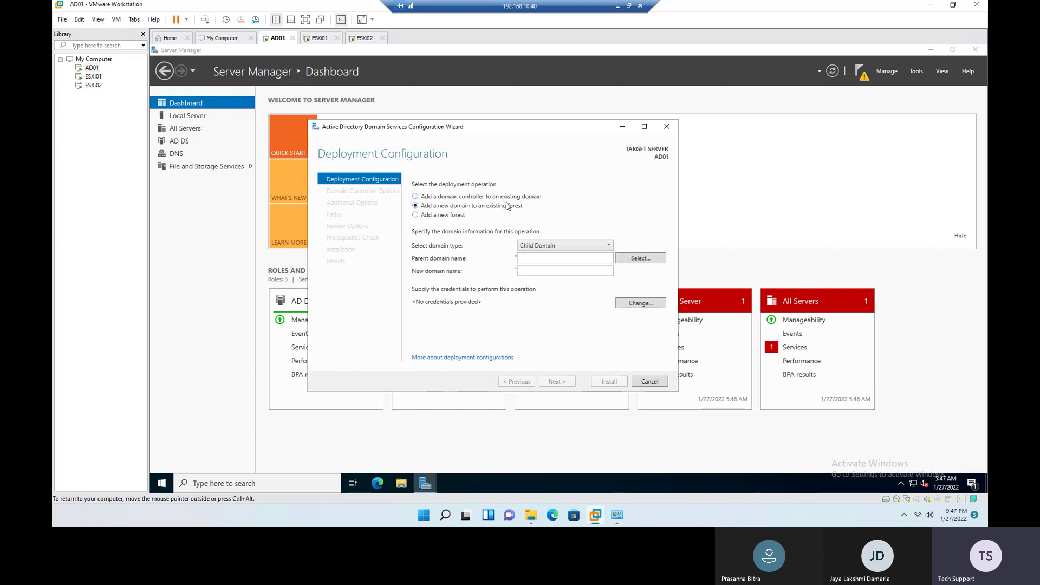
left_click(445, 216)
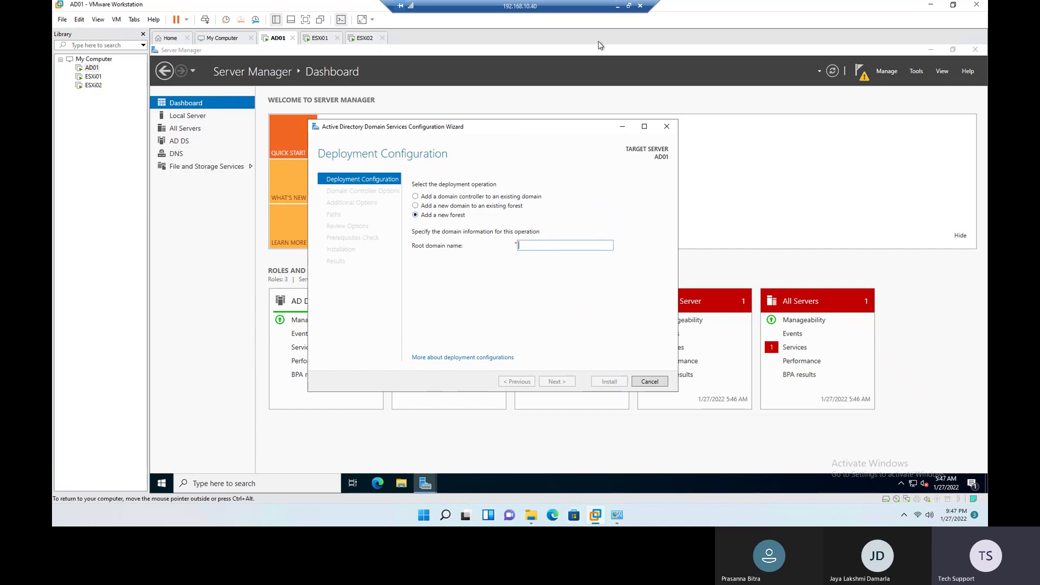
left_click(618, 7)
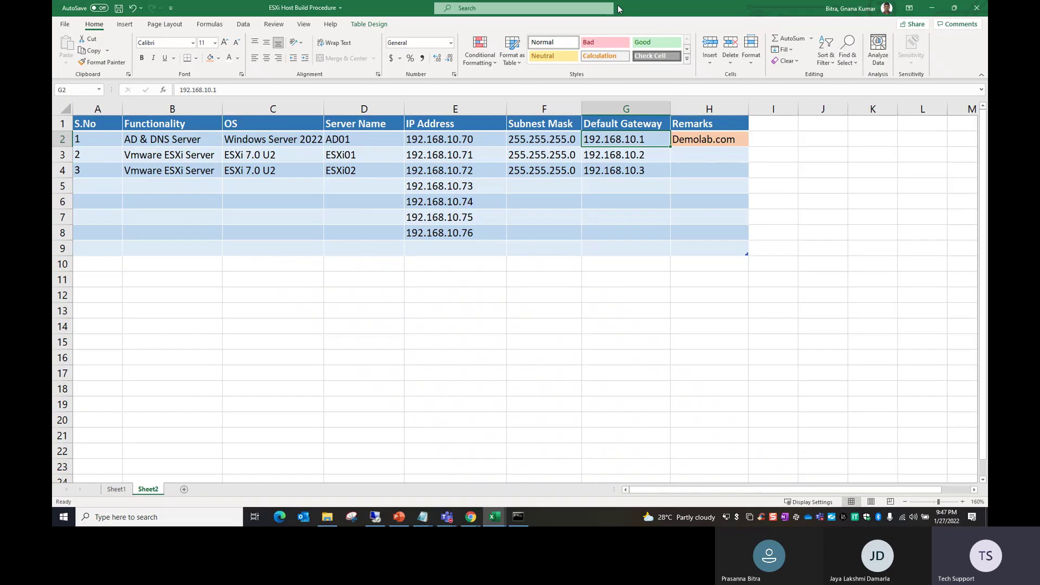
Step: Read the planned domain name Demolab.com from cell H2 and return to the wizard
left_click(707, 142)
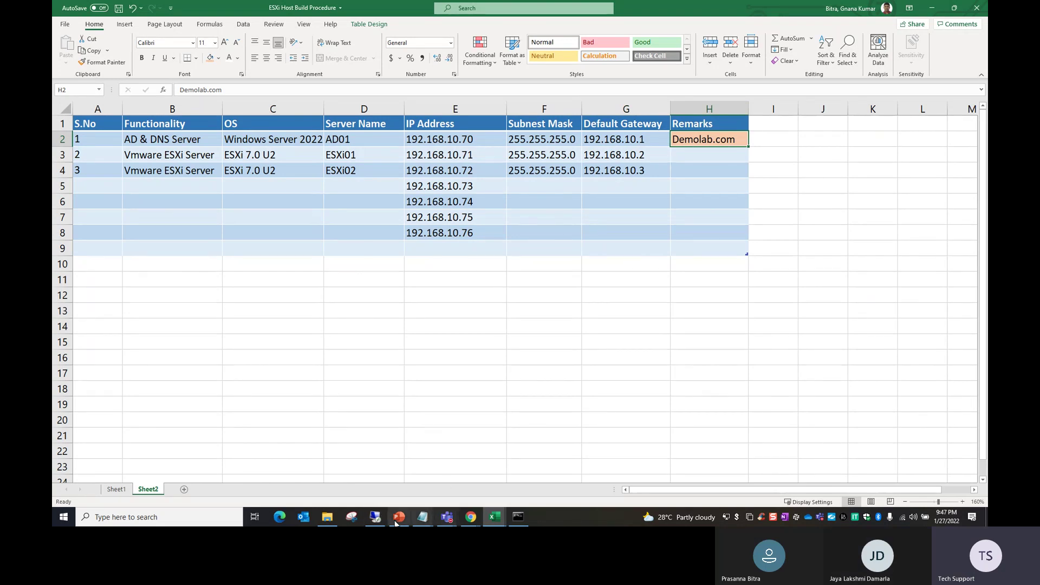
left_click(377, 519)
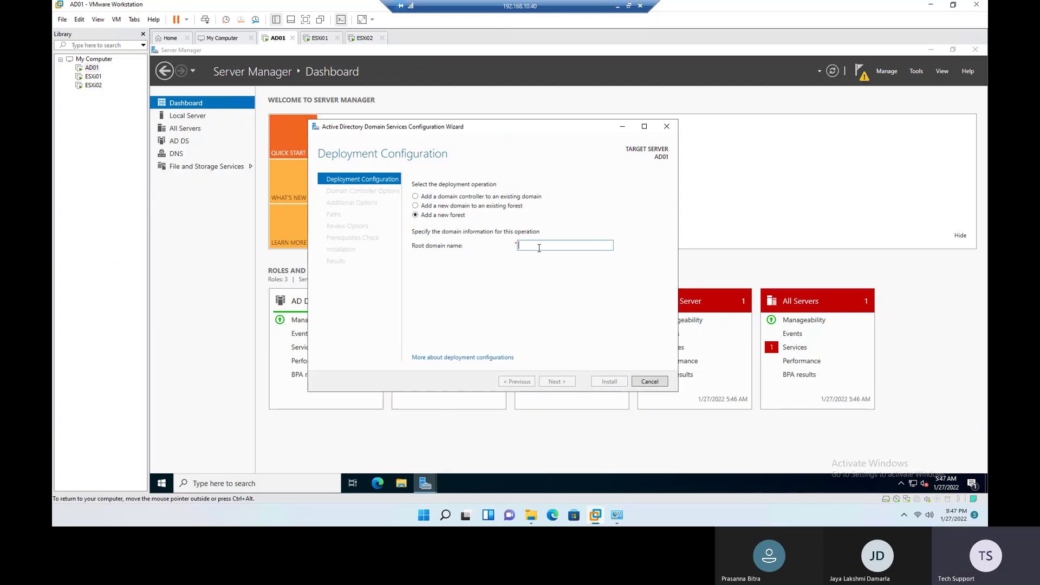
Step: Name the new forest root domain demolab.com and keep Windows Server 2016 forest functional level
type("dem")
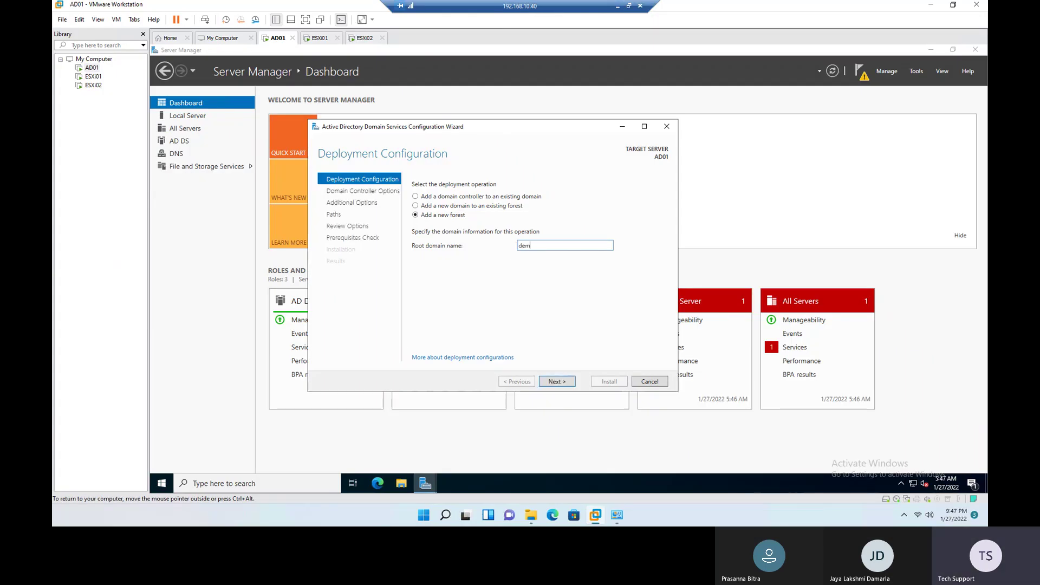
type("olab.com")
left_click(563, 382)
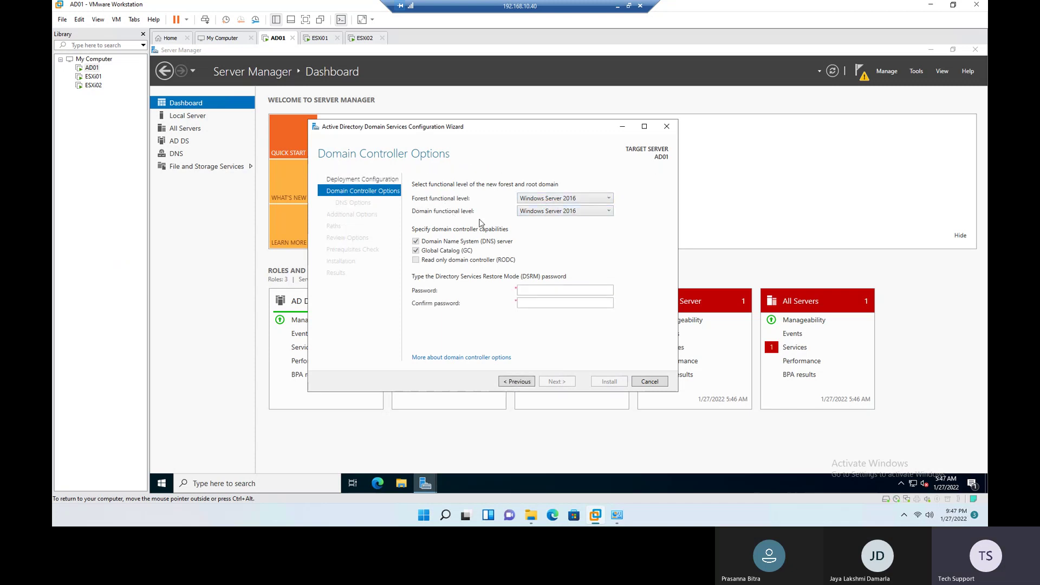
left_click(564, 199)
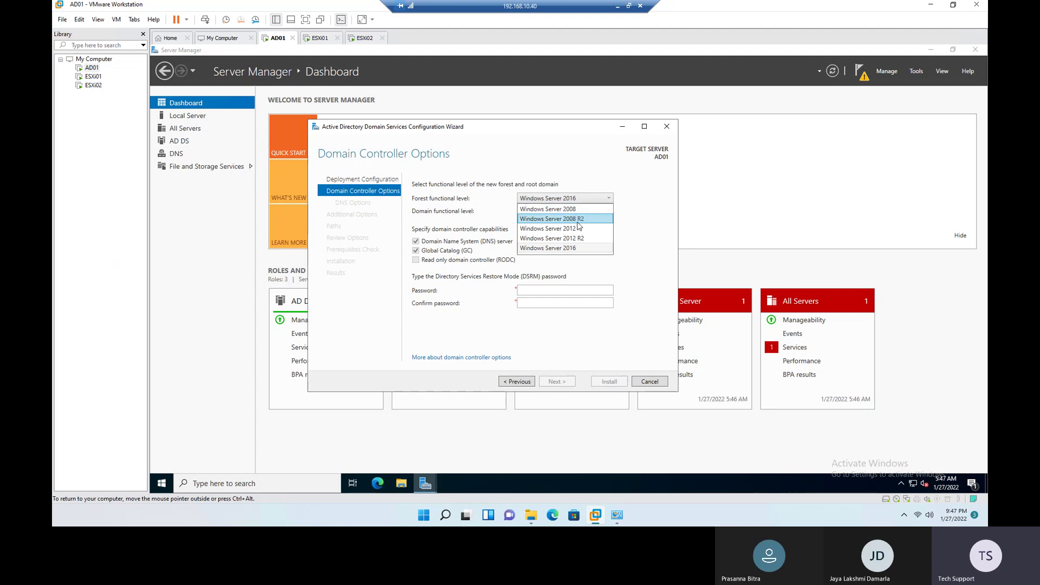
left_click(647, 245)
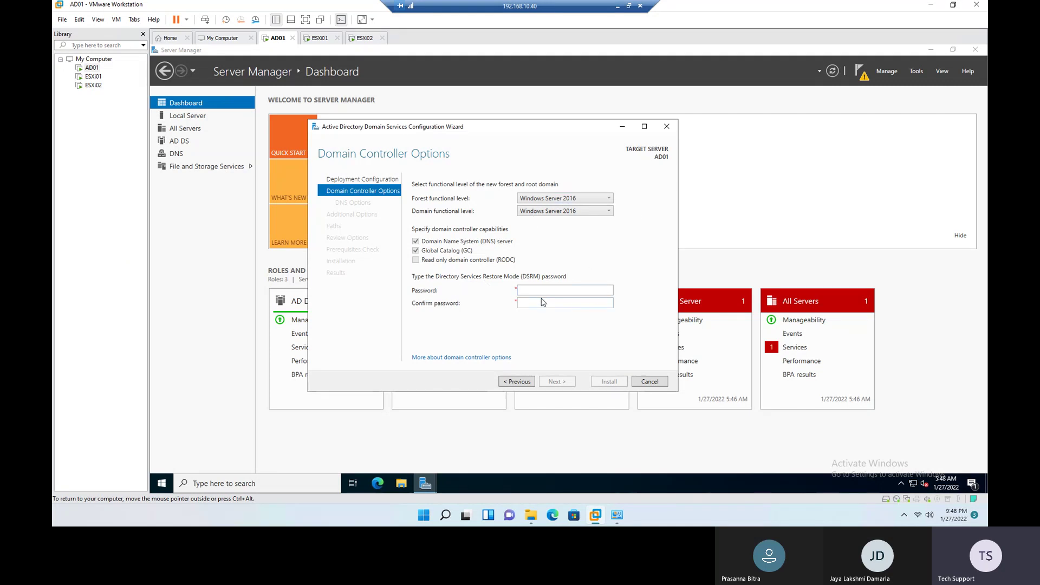
Step: Enter and confirm the DSRM password, then advance to DNS Options
left_click(553, 291)
type("••••")
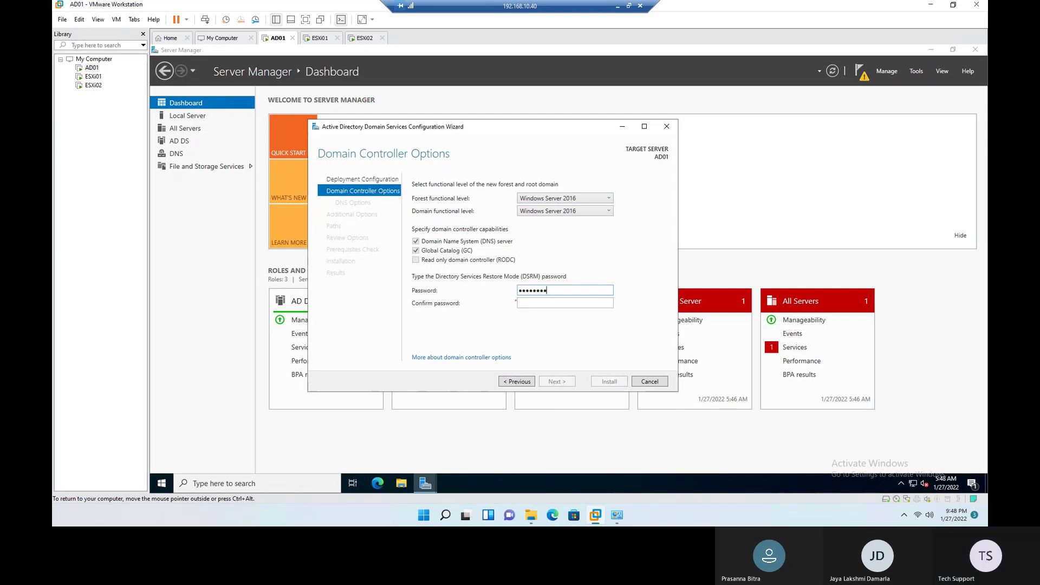
key("Tab")
type("••••••••••")
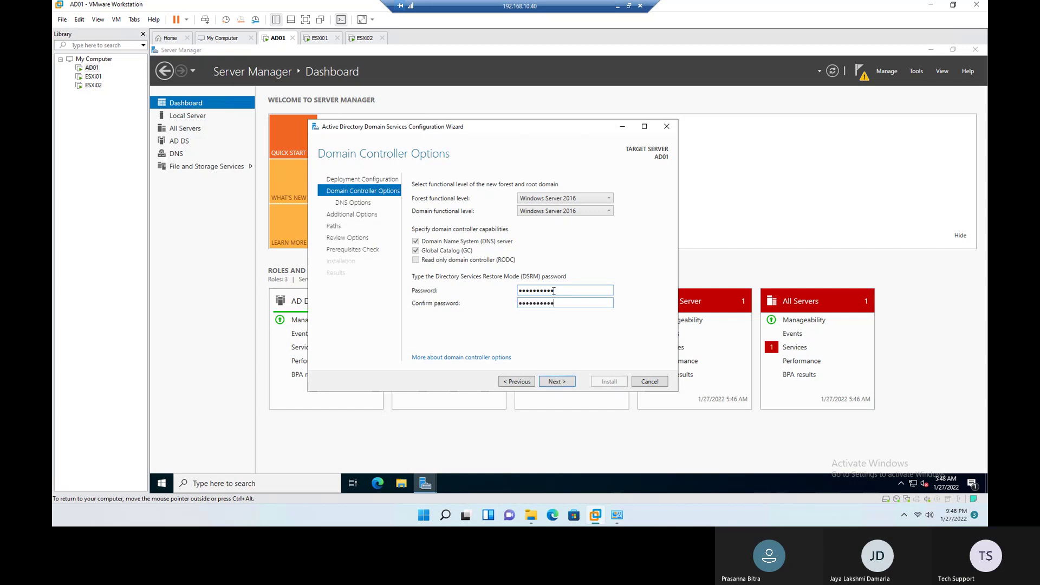
left_click(563, 382)
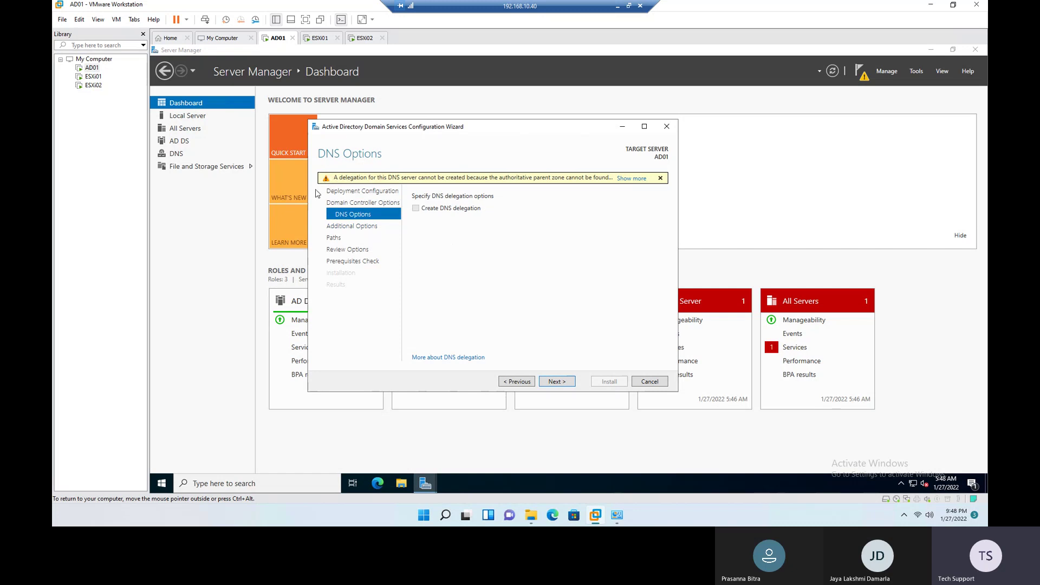
Step: Accept the DEMOLAB NetBIOS name and the default database, log and SYSVOL folders
left_click(561, 382)
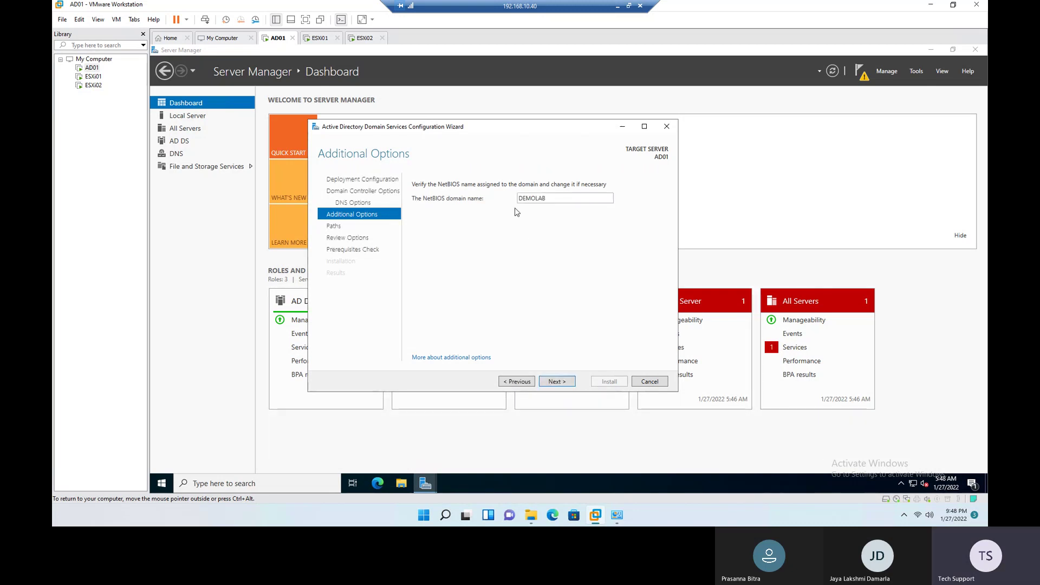
double_click(529, 199)
left_click(563, 383)
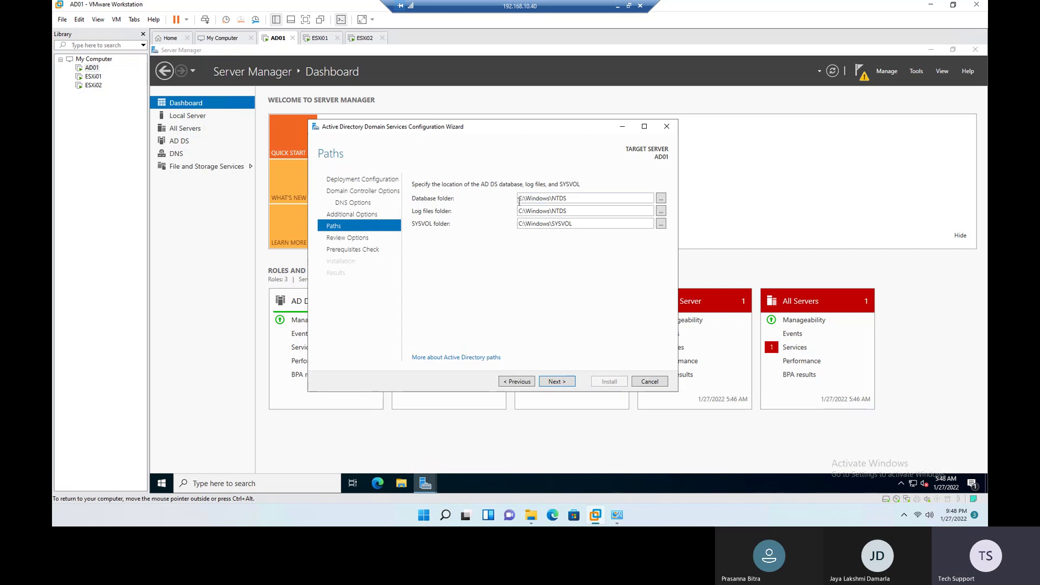
left_click(563, 384)
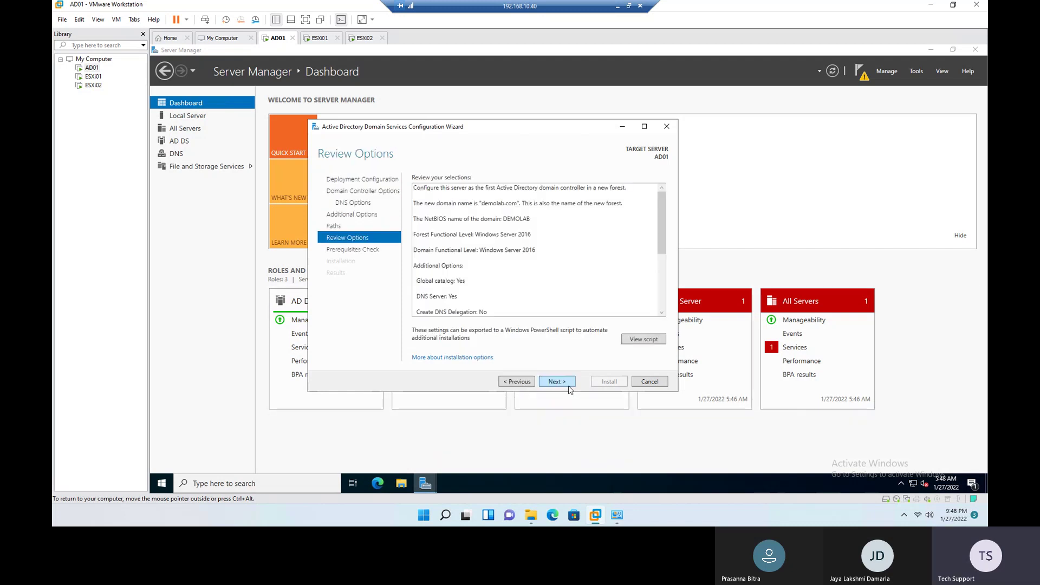
Step: Review the selections, pass the prerequisites check, and start installing AD DS on AD01
scroll(494, 195, "down", 4)
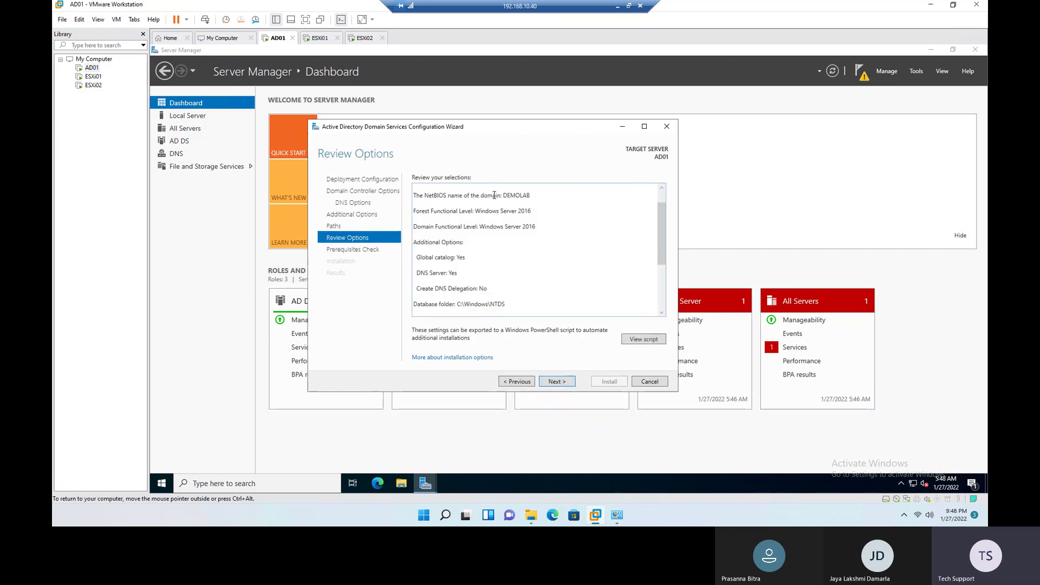
left_click(557, 382)
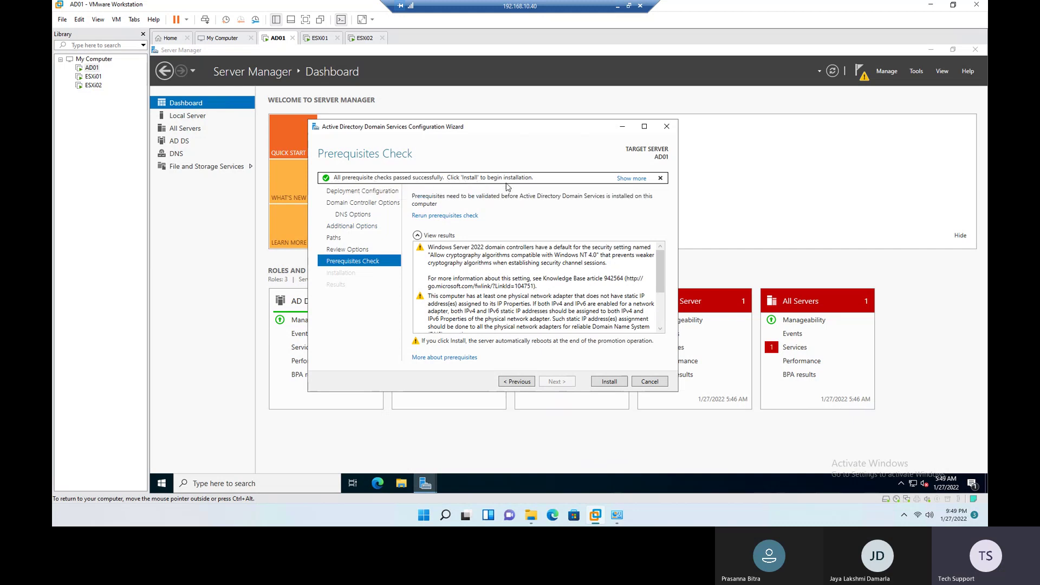
left_click(609, 382)
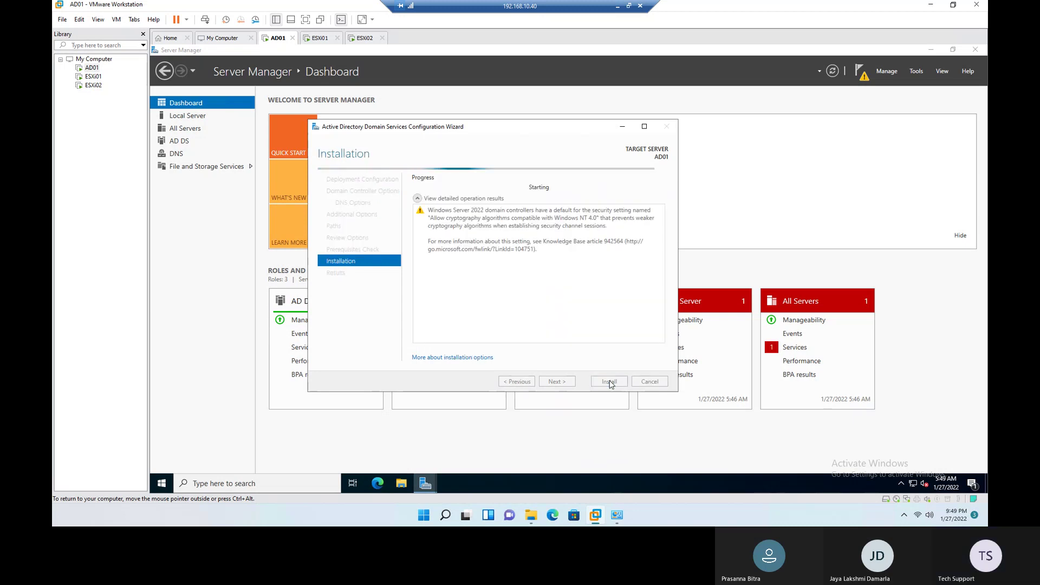
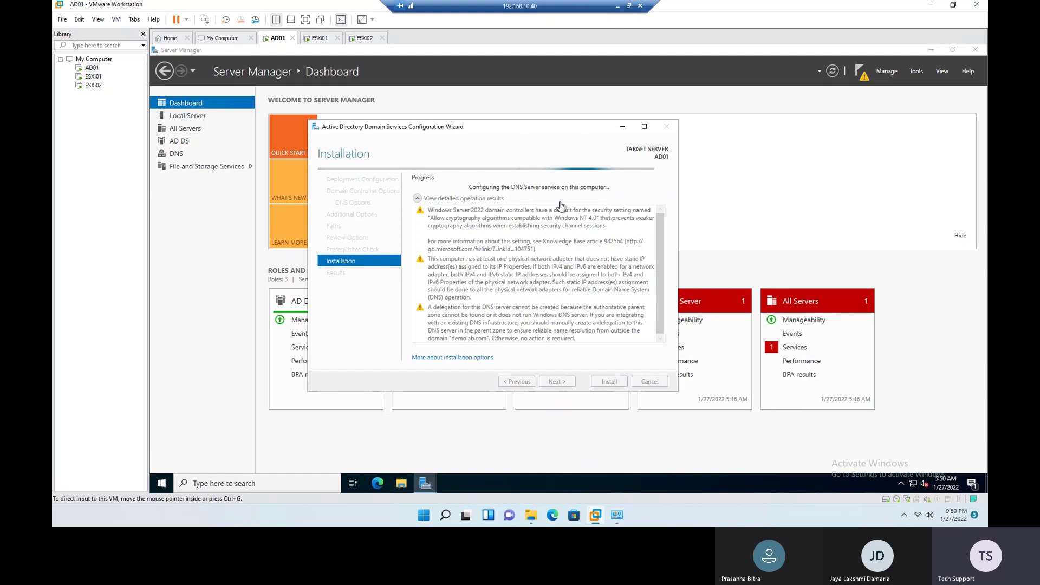
Step: Mark the DNS host and PTR record step In Progress on the ESXi build checklist
left_click(617, 7)
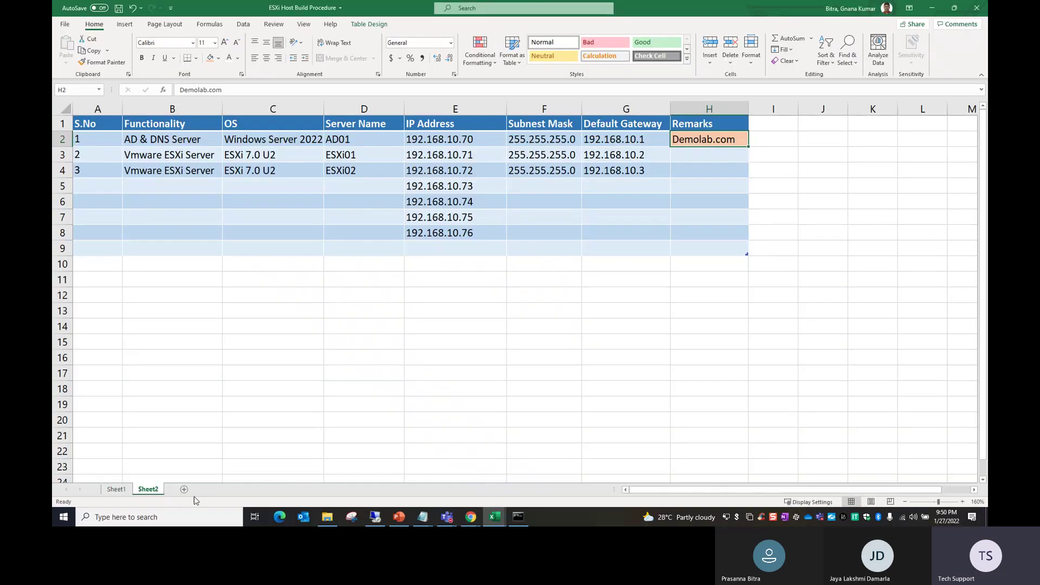
left_click(116, 489)
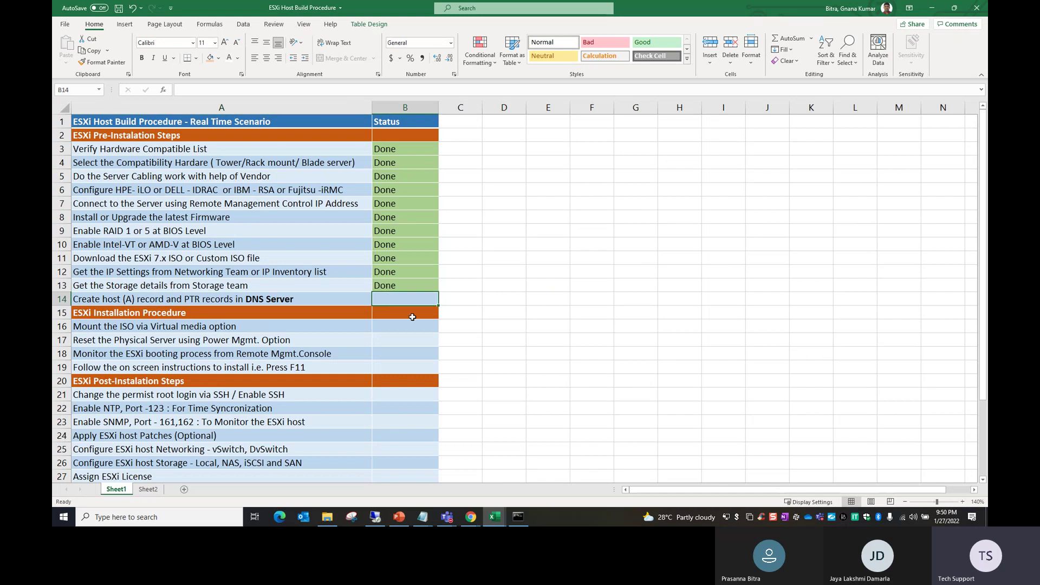
type("W")
key("BackSpace")
type("In Progress")
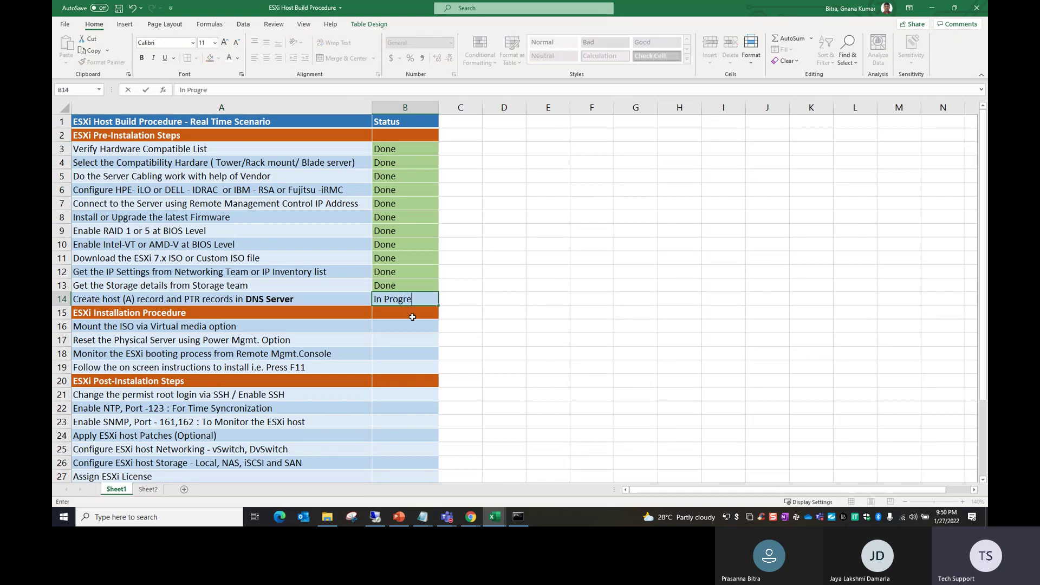
left_click(422, 328)
left_click(411, 299)
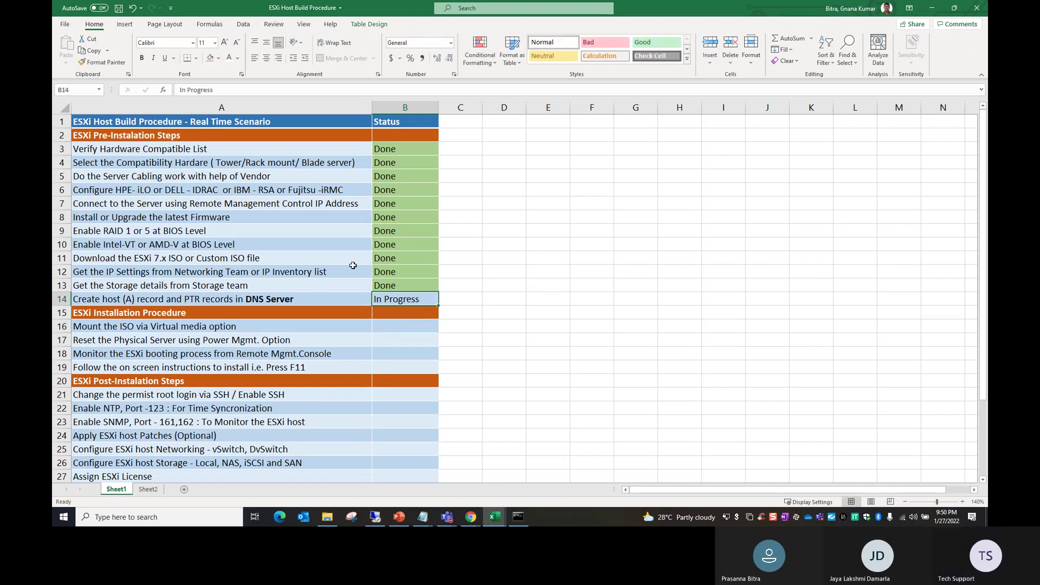
left_click(563, 315)
Step: Copy a Done status onto the mount ISO, reset server, monitor boot and install instructions steps
left_click(199, 328)
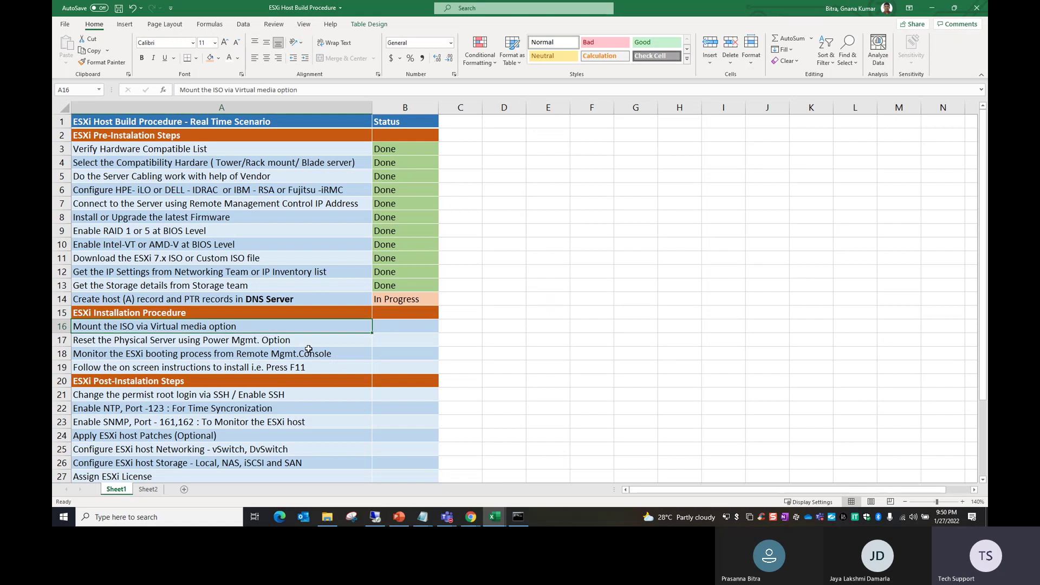
left_click(407, 327)
left_click(407, 288)
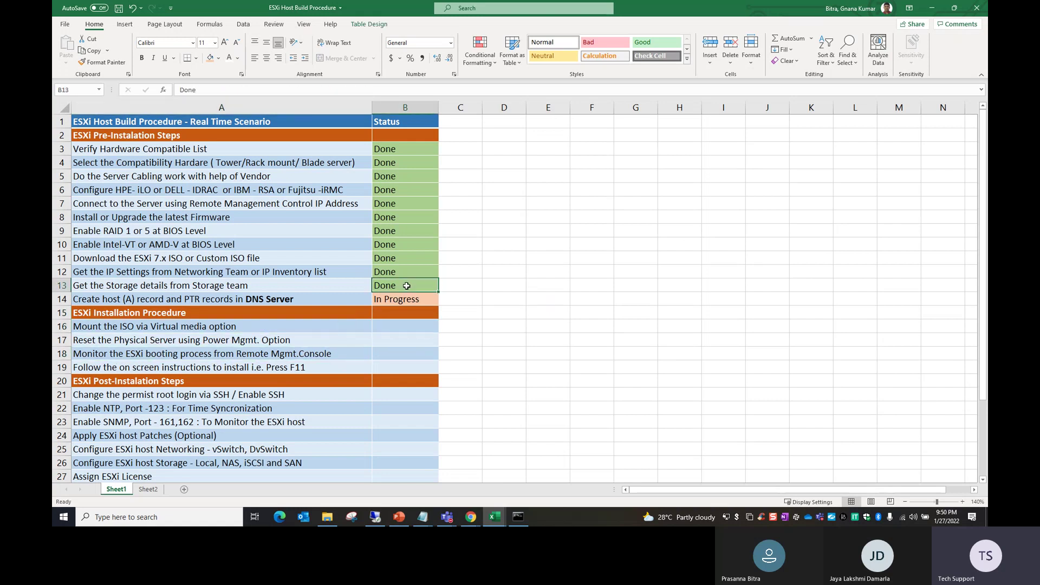
key("ctrl+c")
left_click(392, 323)
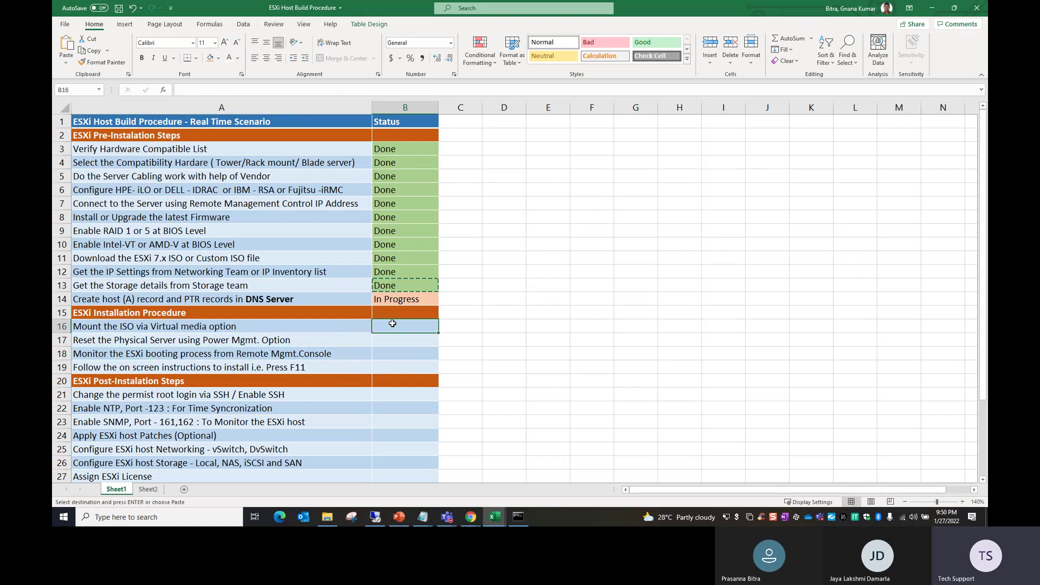
key("ctrl+v")
left_click(396, 341)
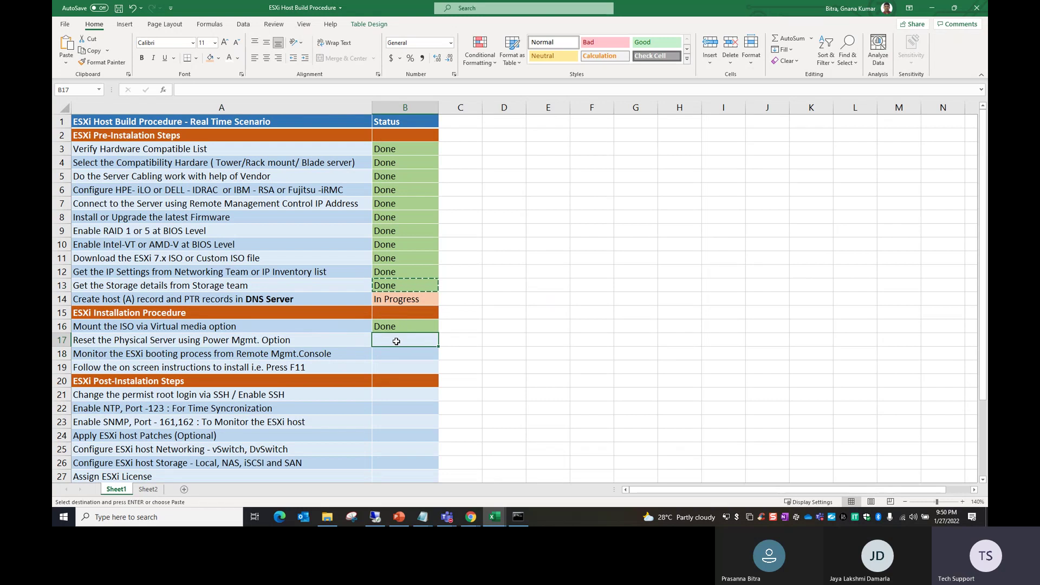
key("ctrl+v")
left_click(392, 353)
key("ctrl+v")
left_click(388, 364)
key("ctrl+v")
left_click(492, 363)
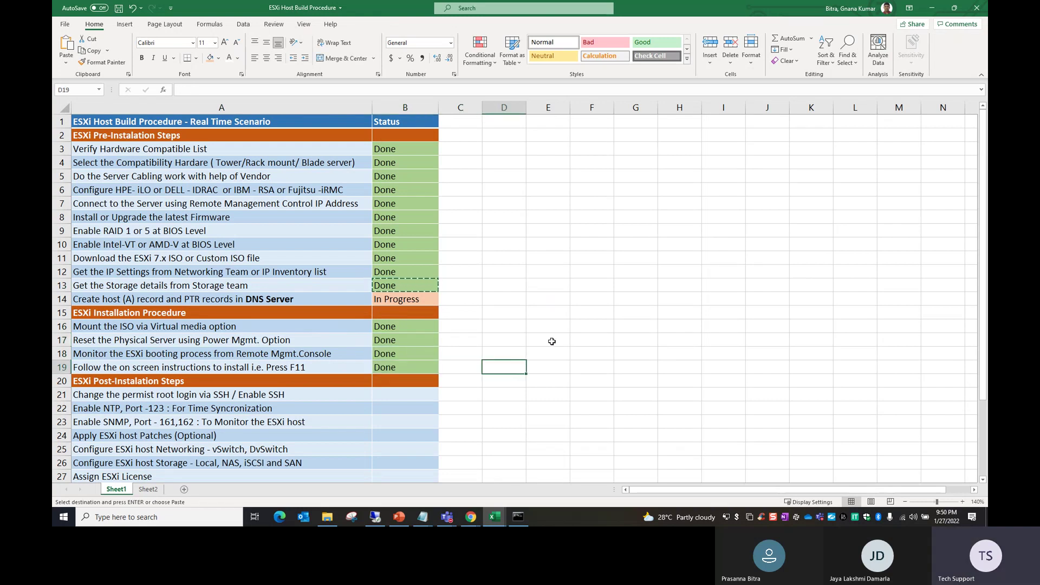
Step: Scroll down to review the post-installation step statuses, then deselect them
scroll(543, 342, "down", 2)
left_click(255, 316)
left_click_drag(412, 314, 416, 405)
scroll(416, 405, "down", 4)
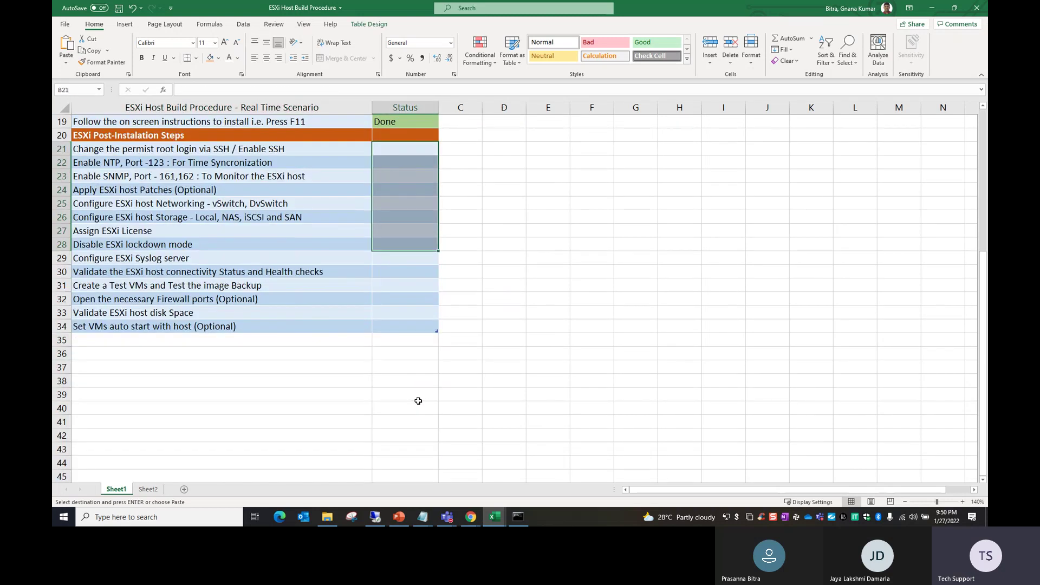
scroll(417, 398, "up", 3)
left_click(491, 357)
scroll(491, 357, "up", 1)
left_click(495, 304)
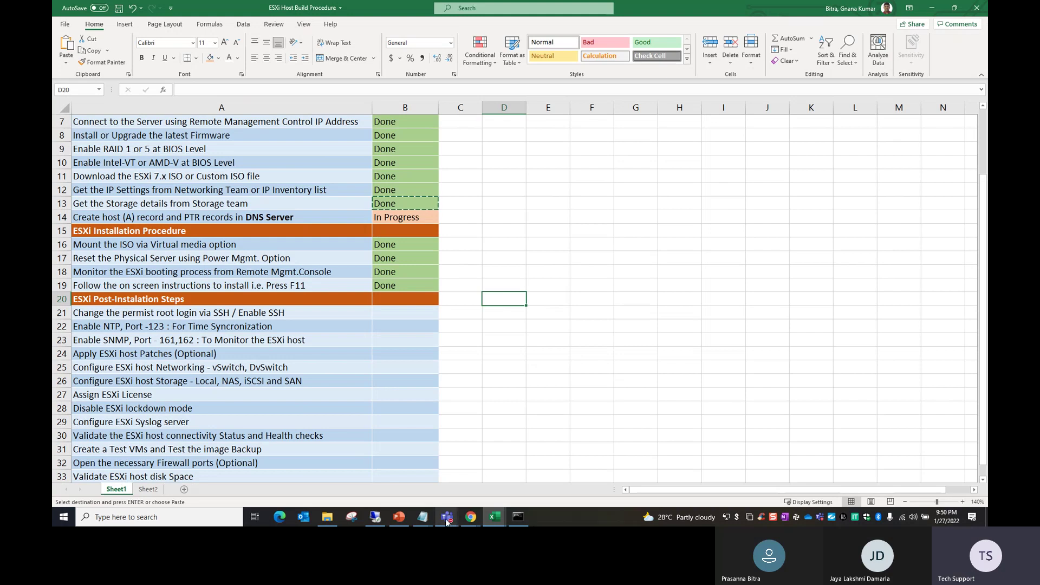
Step: Close AD01's sign-out notice, the AD DS wizard results and Server Manager so it reboots
mouse_move(379, 521)
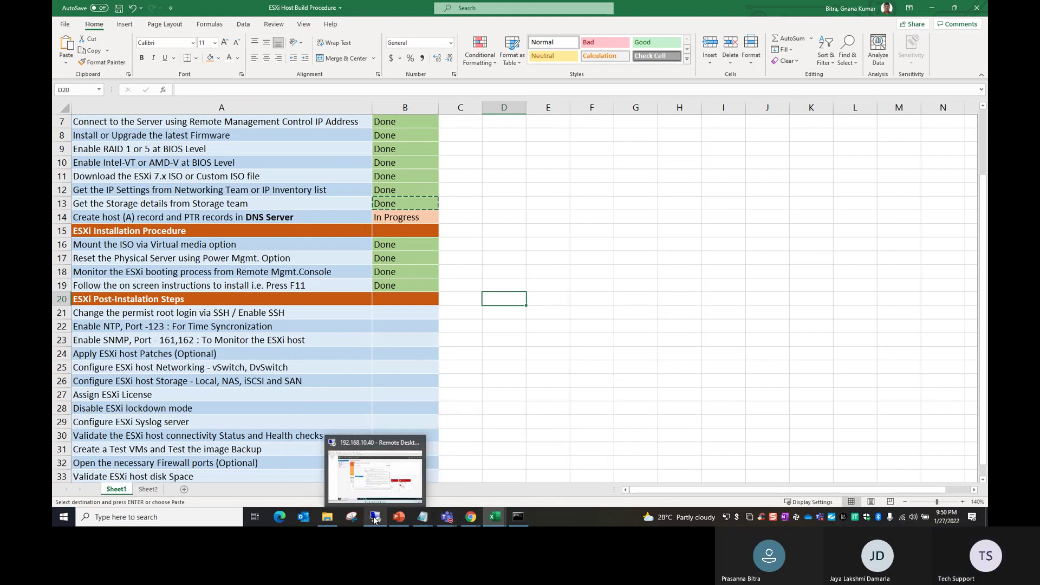
left_click(366, 492)
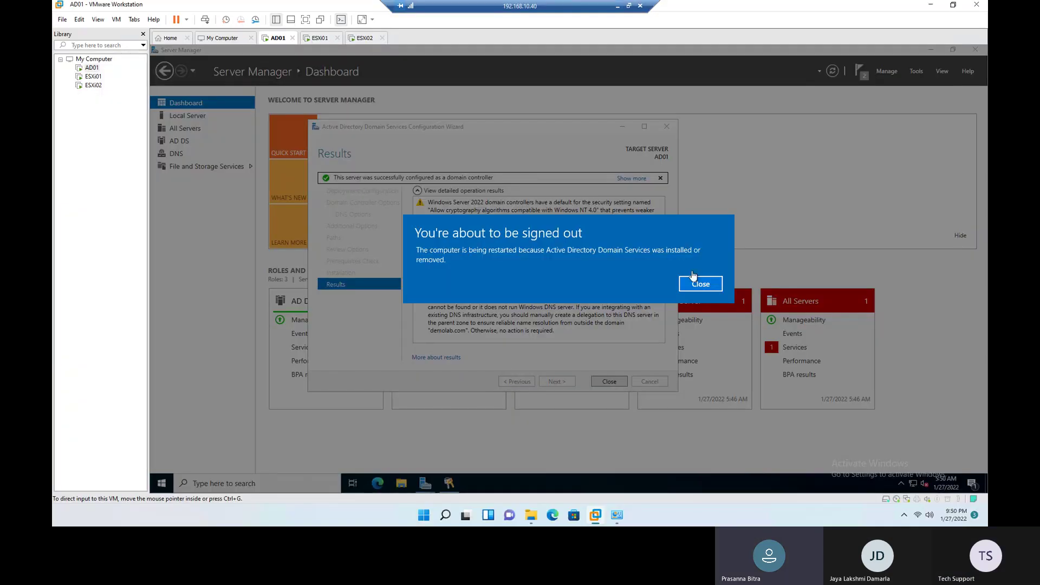
left_click(703, 284)
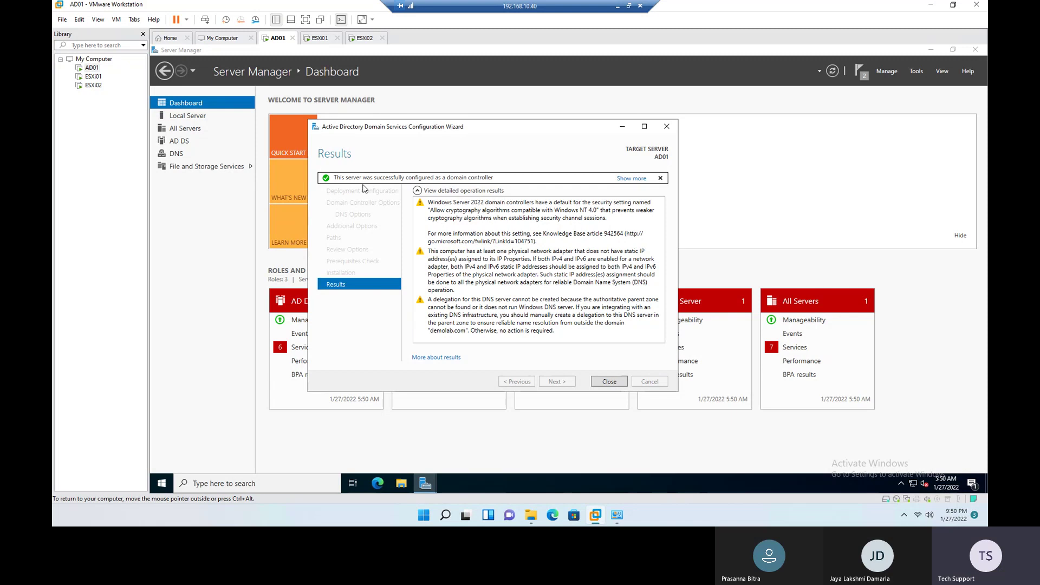
left_click(613, 383)
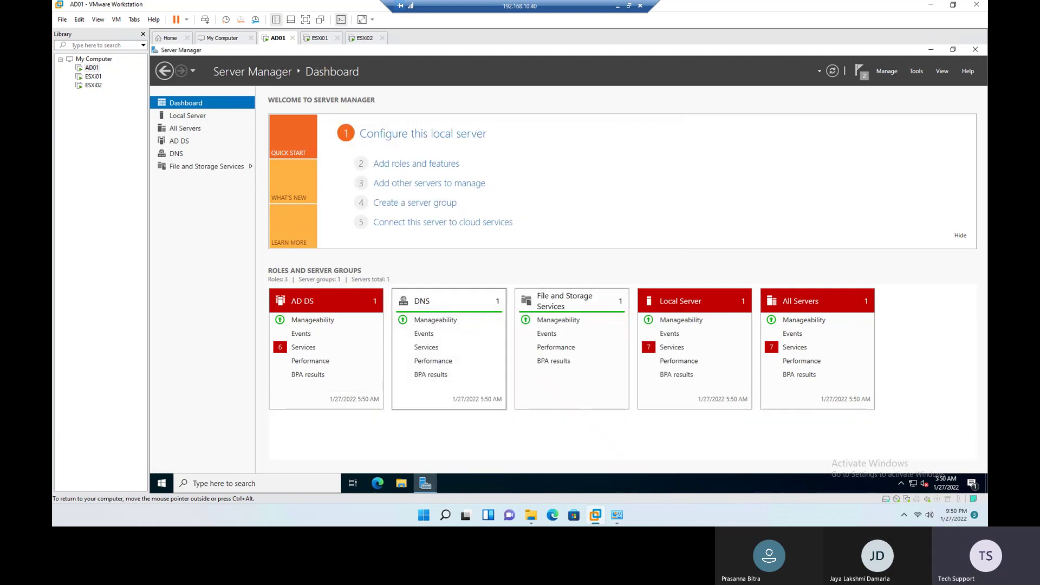
left_click(975, 49)
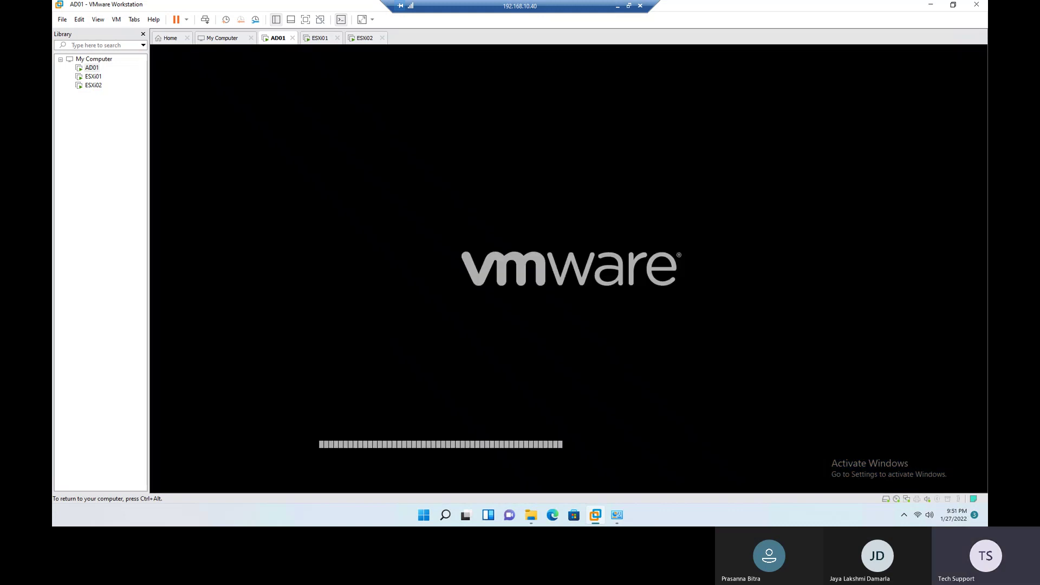
key("ctrl+alt")
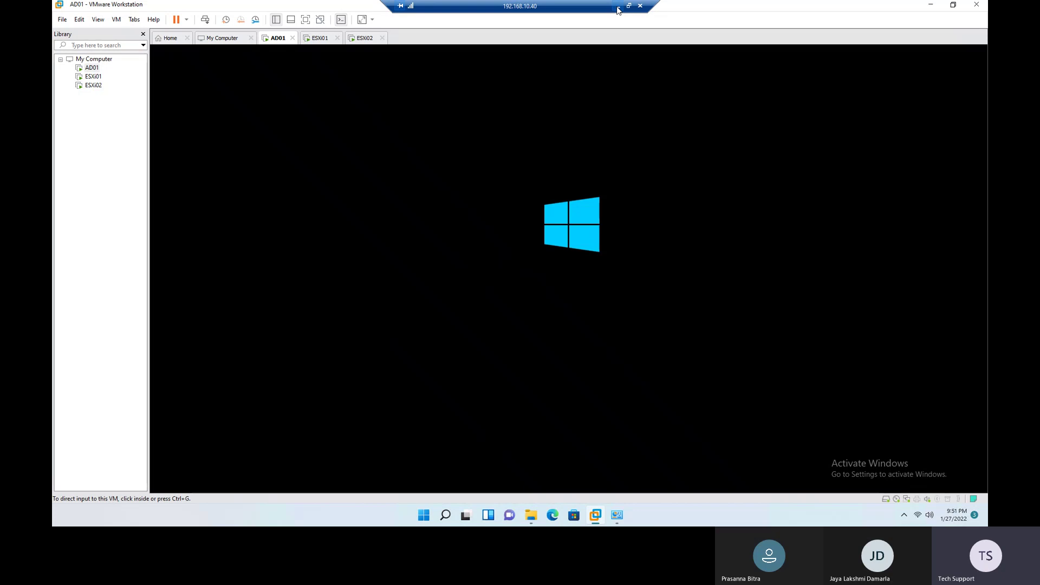
left_click(618, 6)
left_click(108, 218)
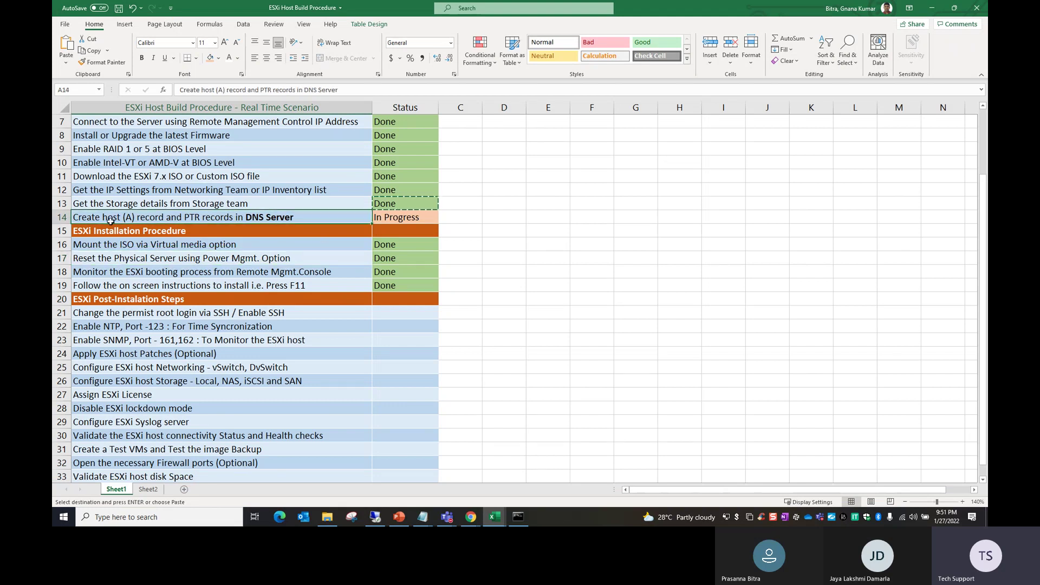
left_click(62, 217)
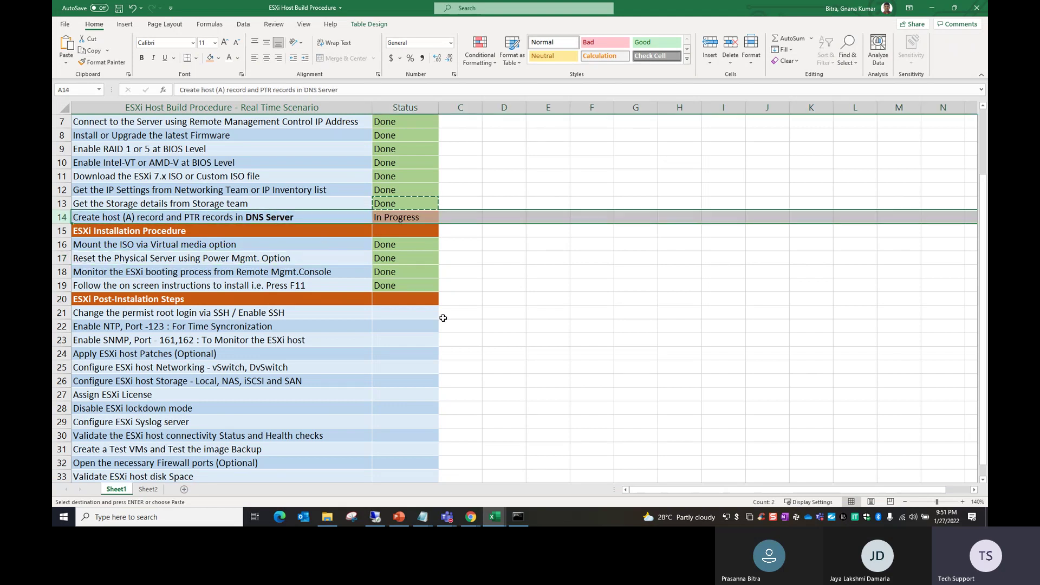
double_click(610, 337)
left_click(677, 366)
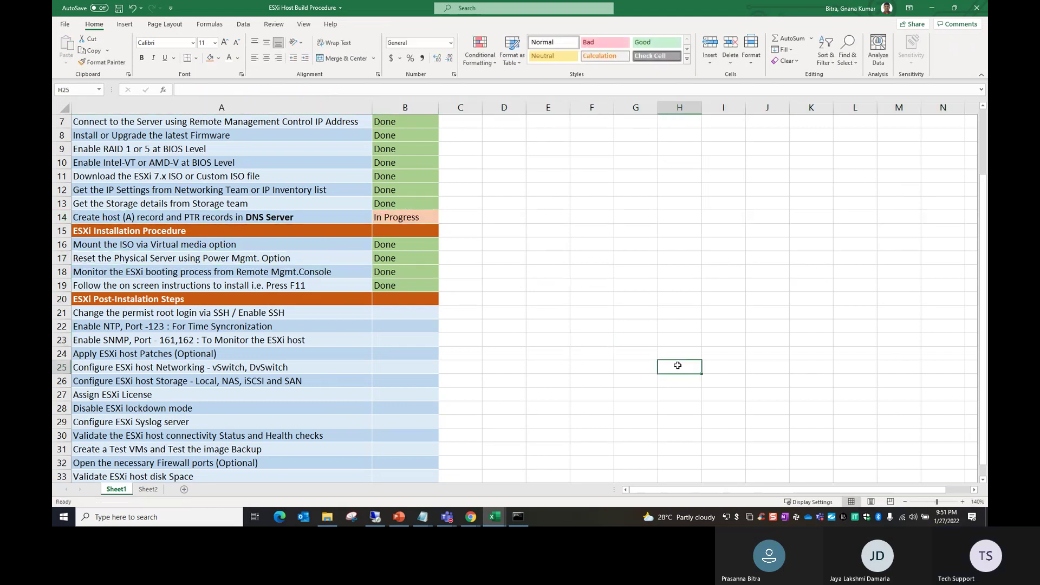
left_click(623, 409)
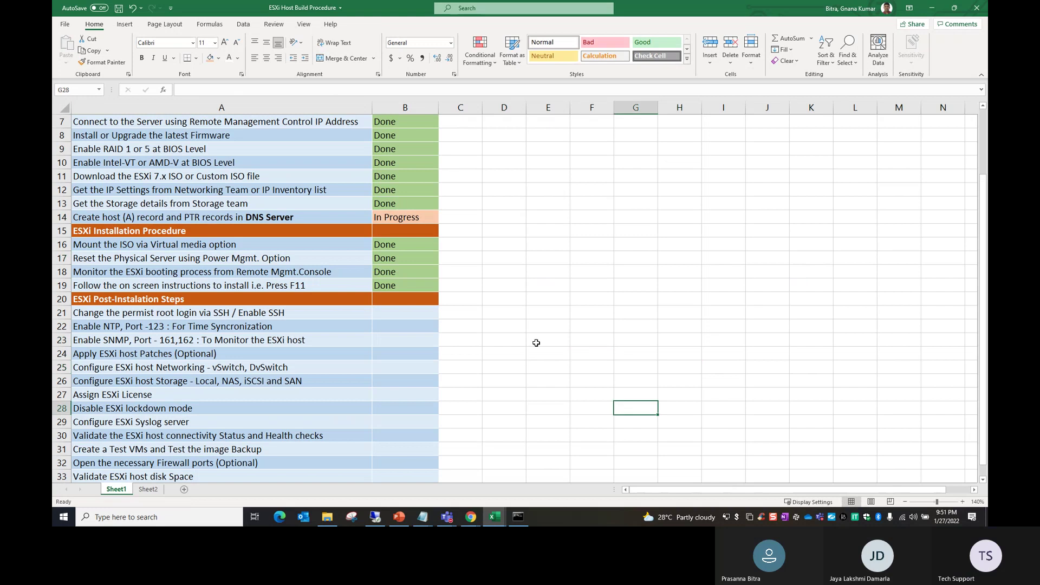
left_click(61, 217)
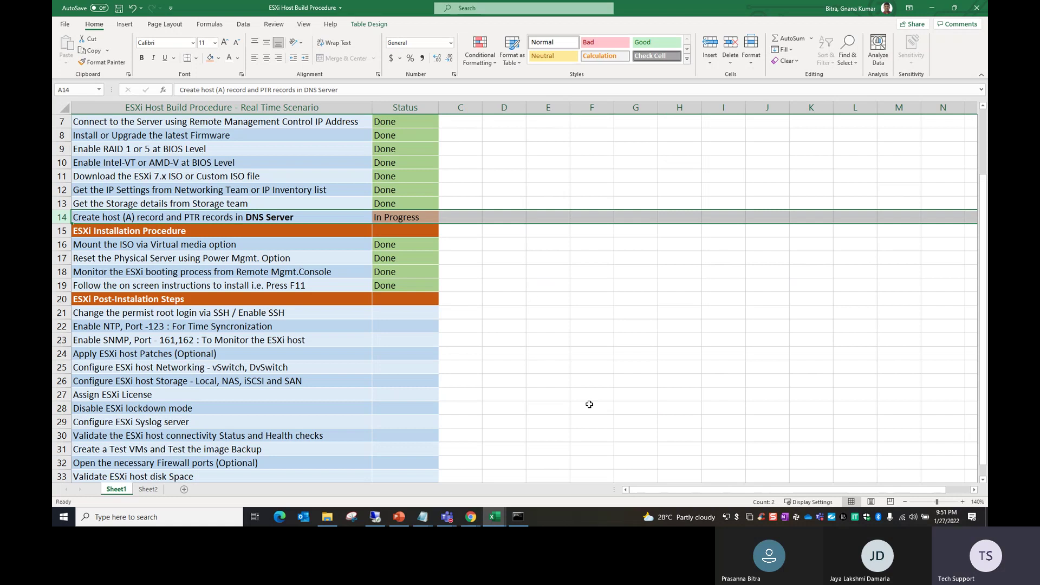
key("alt+Tab")
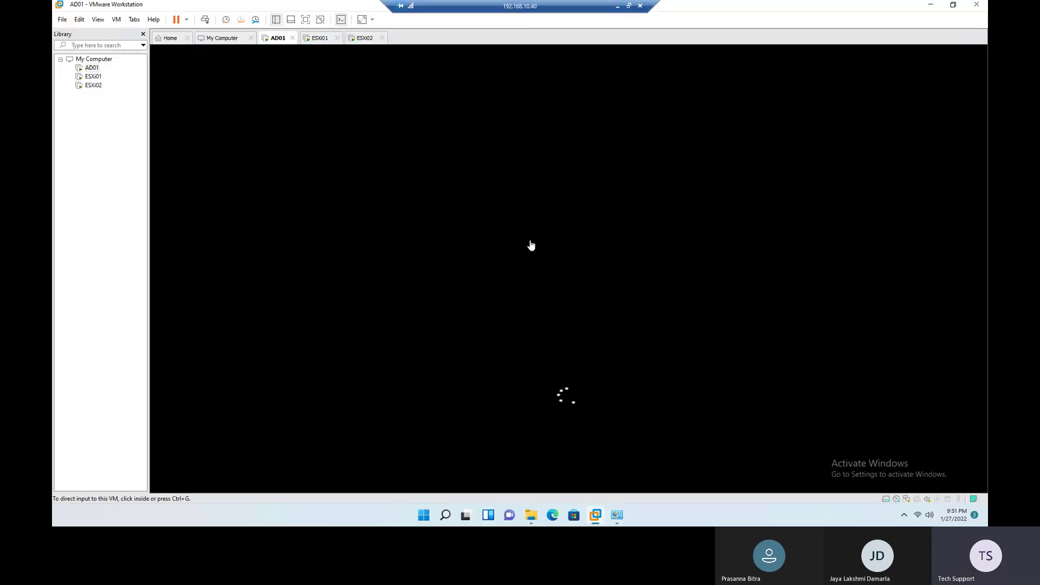
Step: Sign in to the ESXi01 console as root through F2 to reach System Customization
left_click(320, 38)
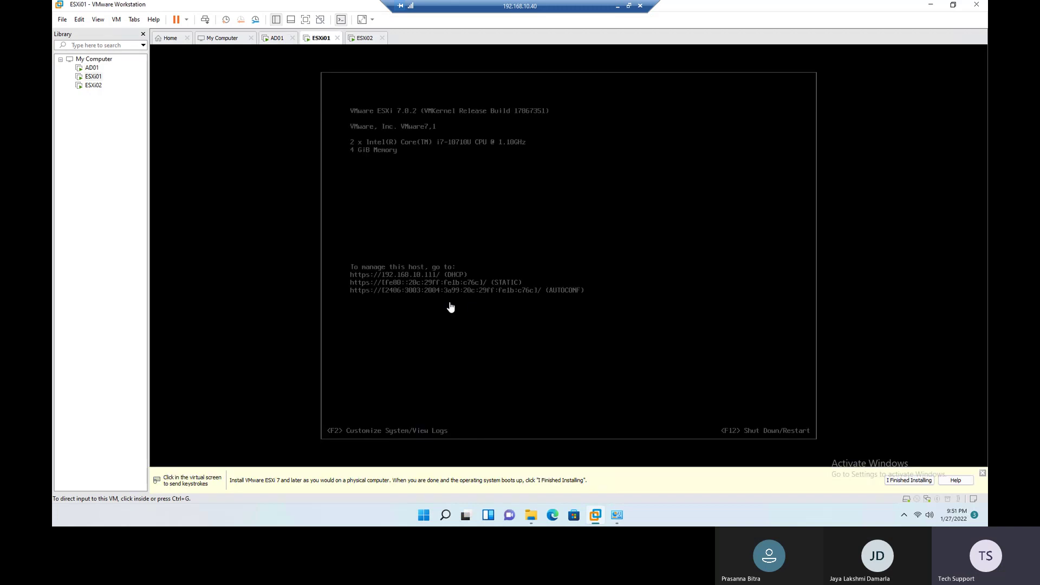
left_click(599, 250)
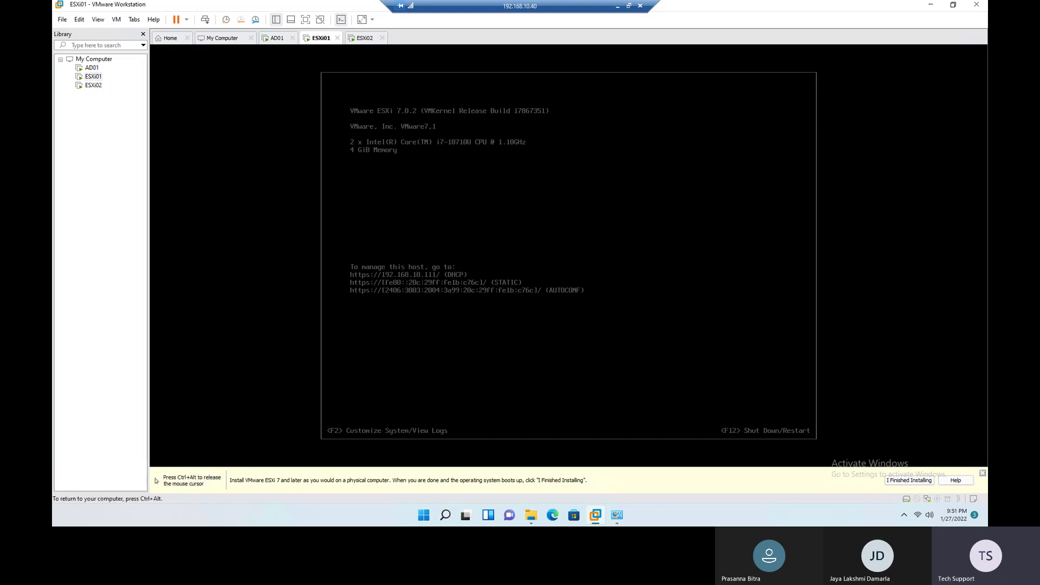
key("F2")
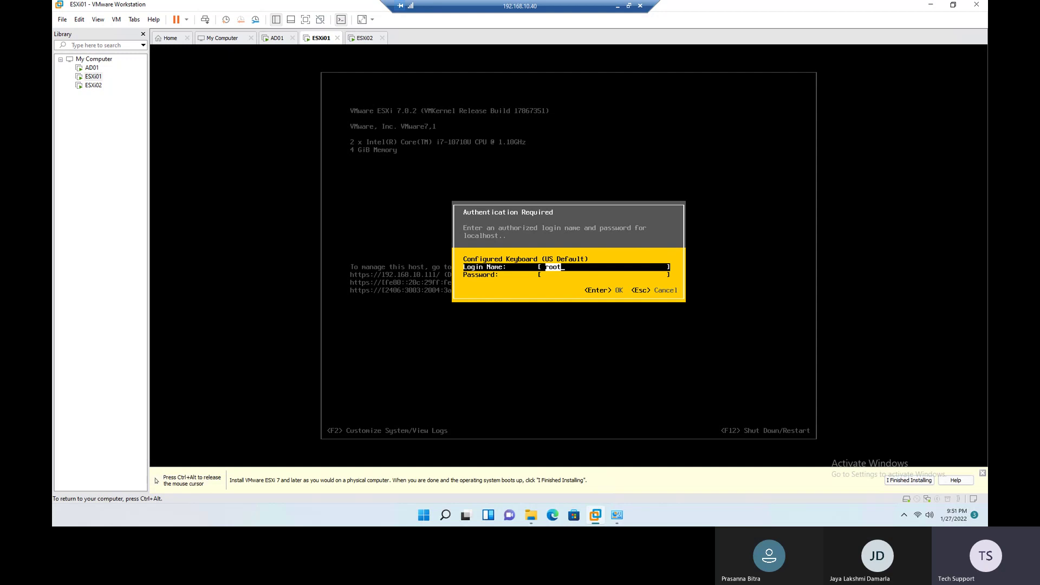
key("Down")
type("****")
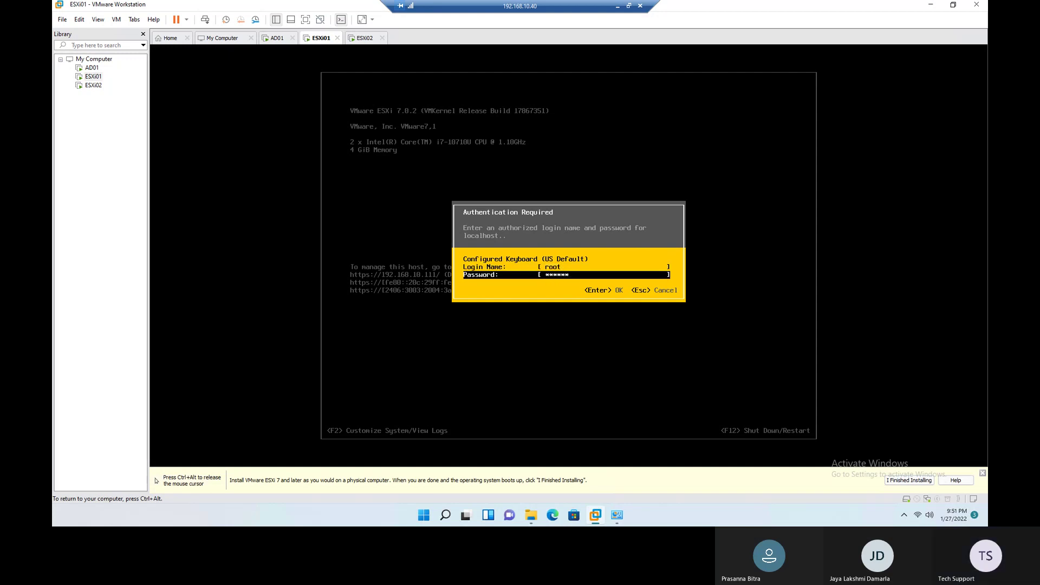
key("Return")
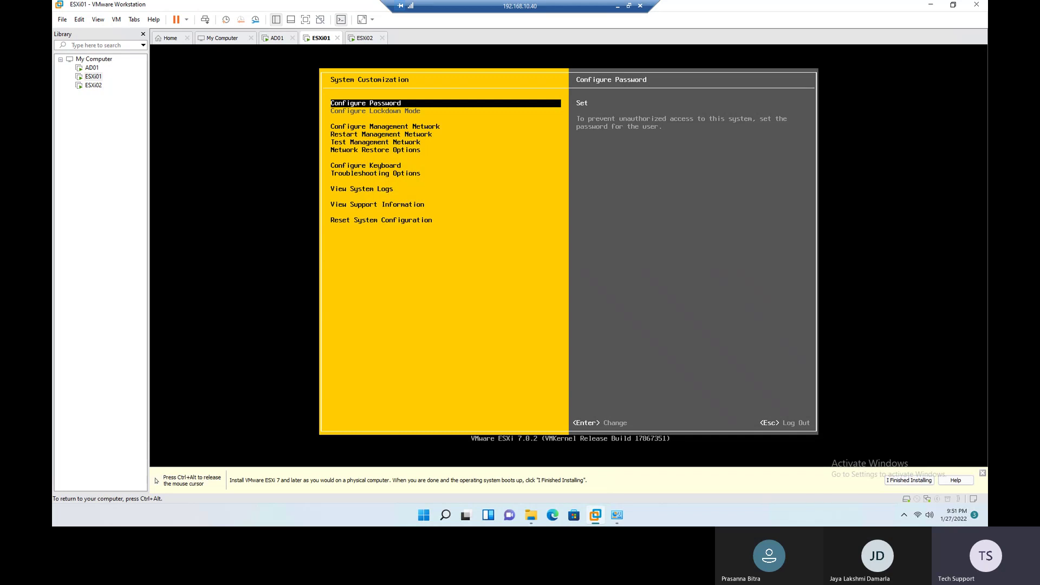
Step: Open Configure Management Network on ESXi01 and move down to IPv4 Configuration
key("Down")
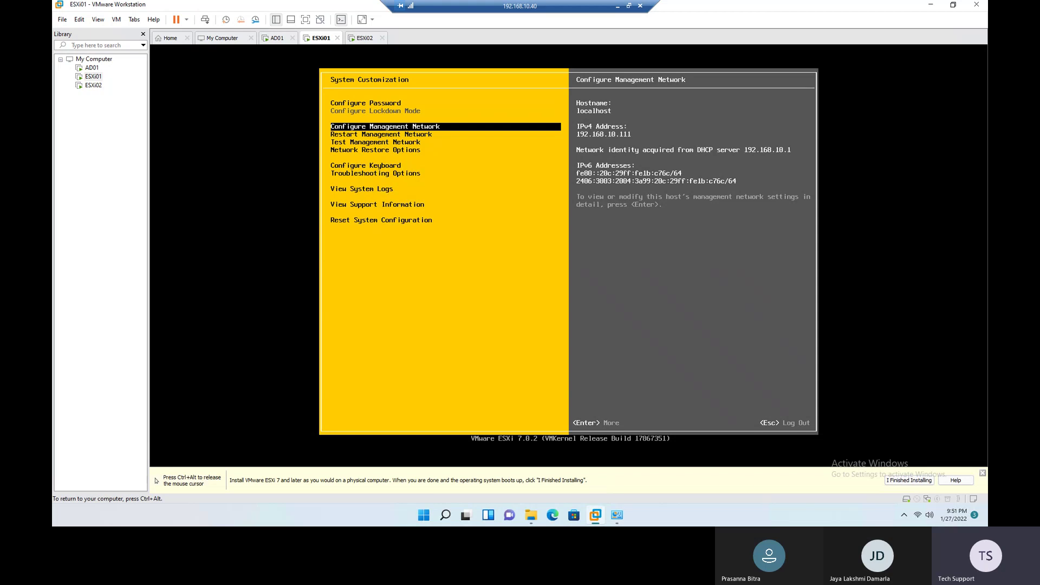
key("Return")
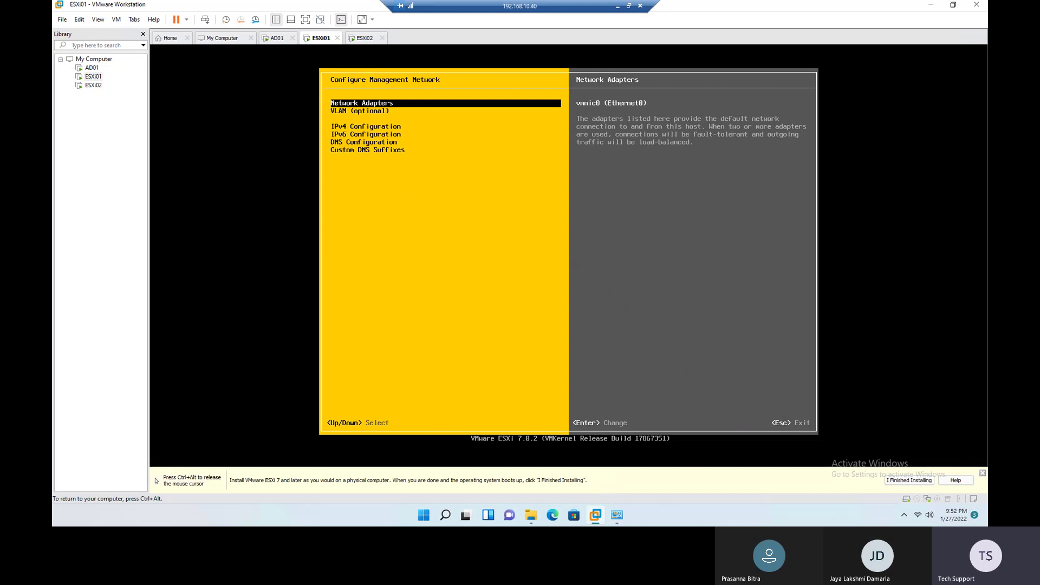
key("Down")
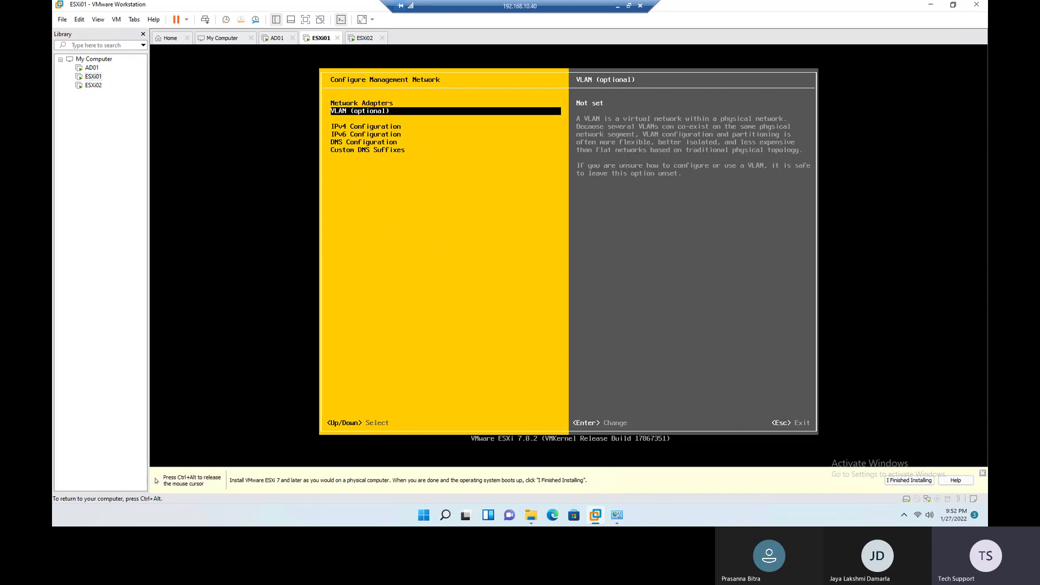
key("Down")
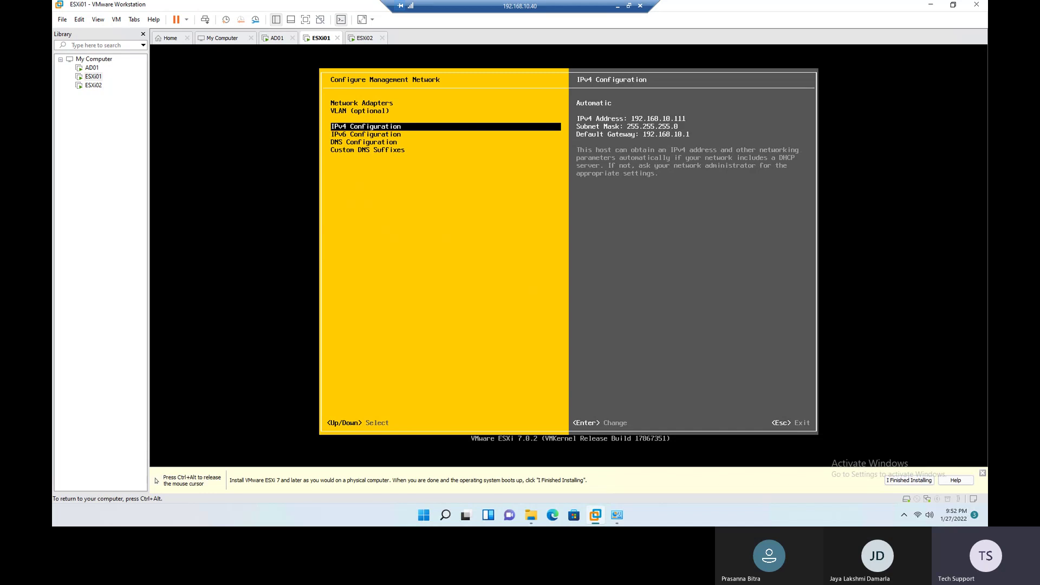
Step: Set ESXi01 to a static IPv4 address of 192.168.10.71
key("Return")
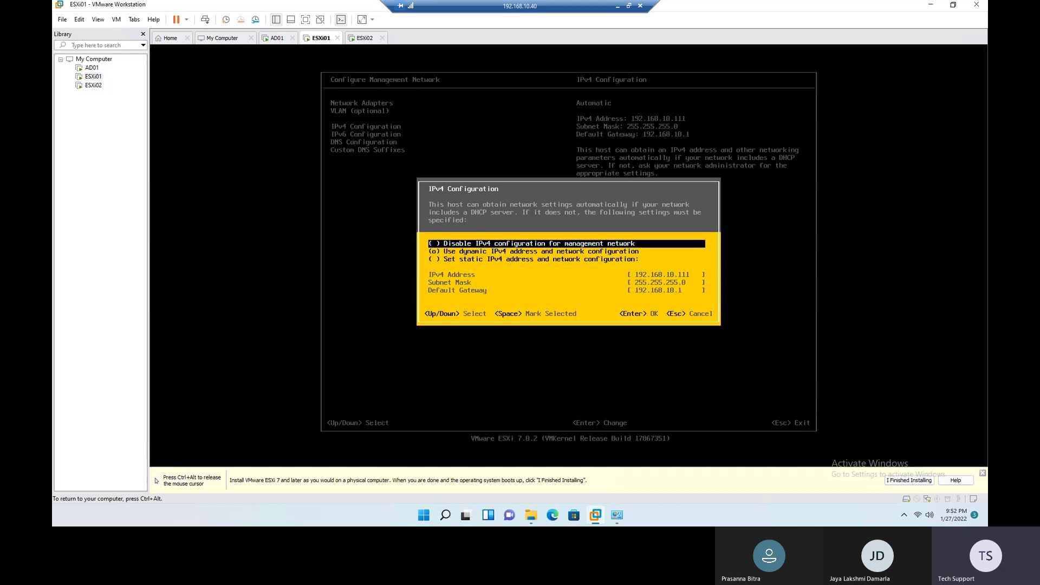
key("Down")
key("Down")
key("space")
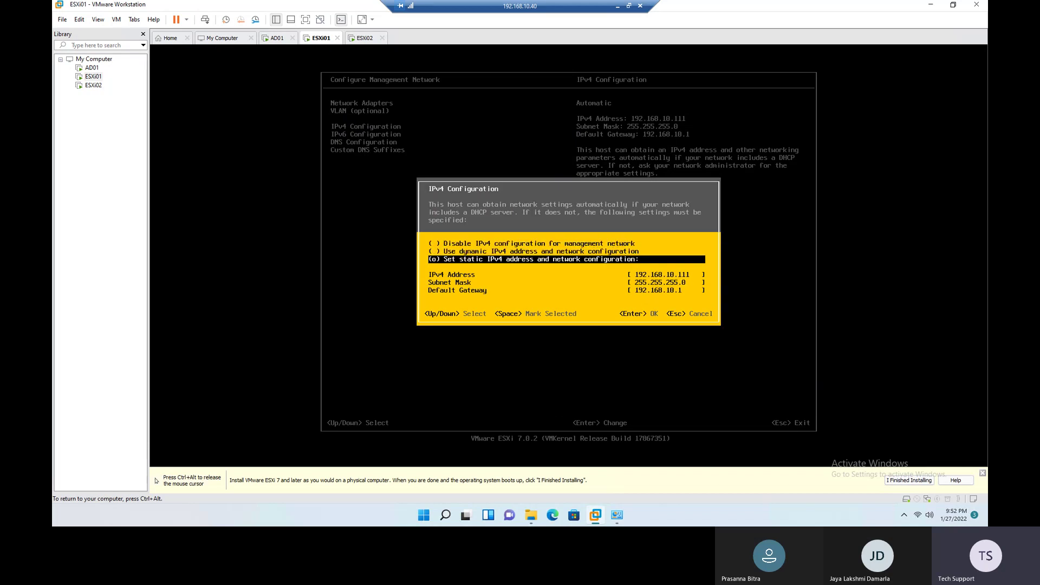
key("Down")
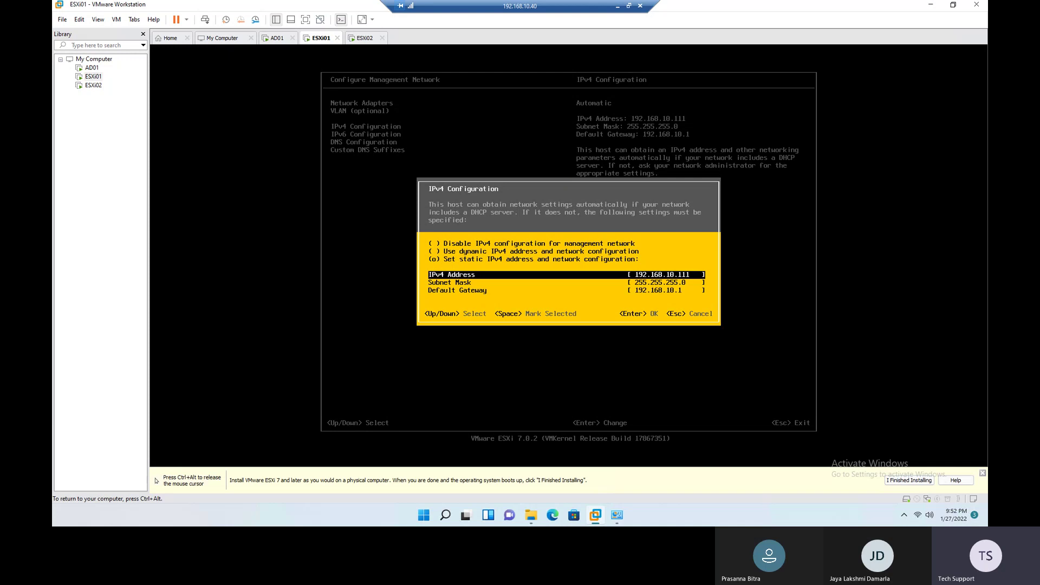
key("BackSpace")
key("BackSpace")
key("Down")
key("Down")
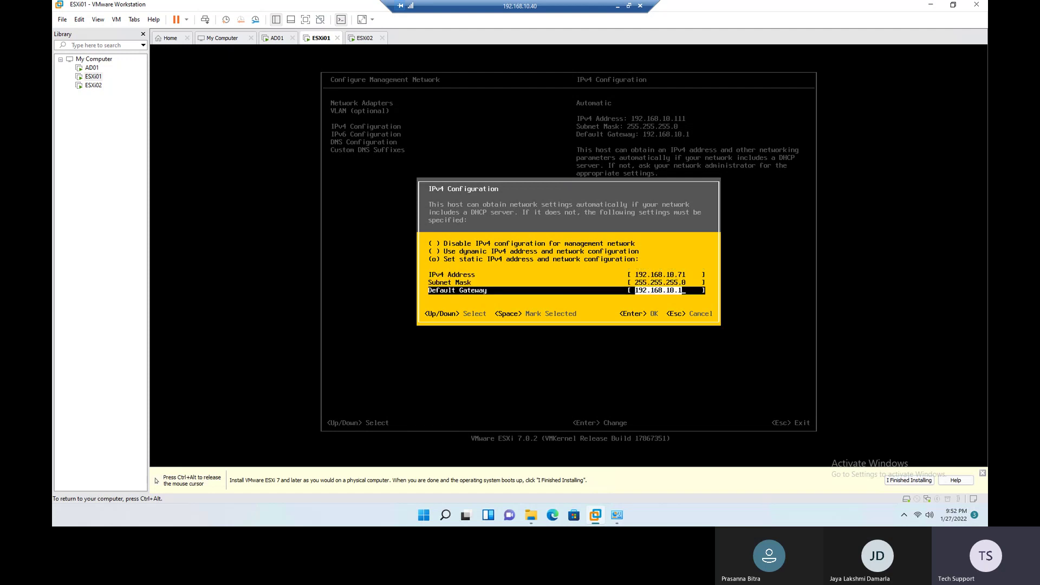
key("Return")
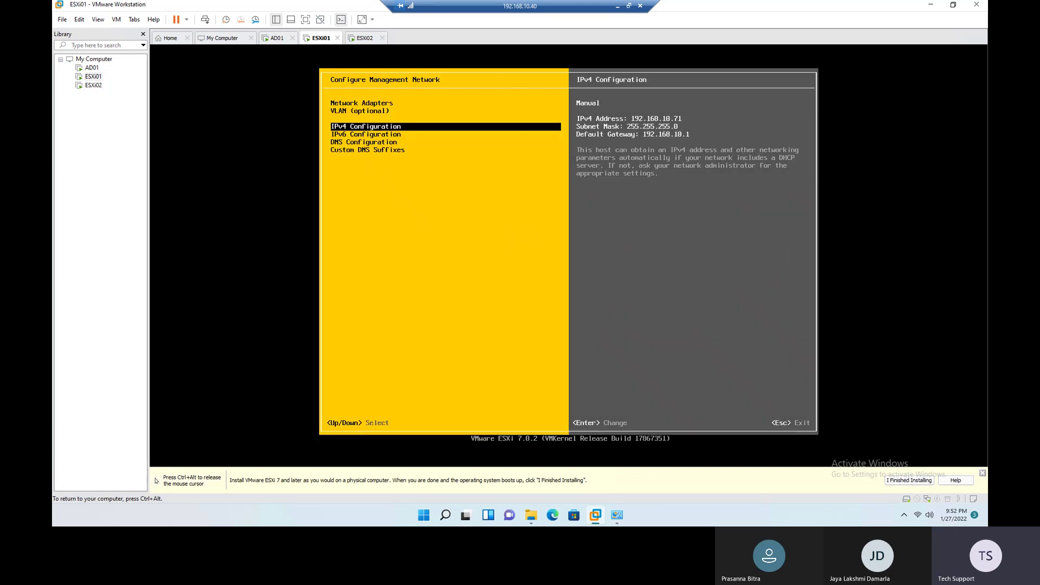
Step: Switch ESXi01 to manual DNS with primary server 192.168.10.70 and hostname ESXi01.demolab.com
key("Down")
key("Down")
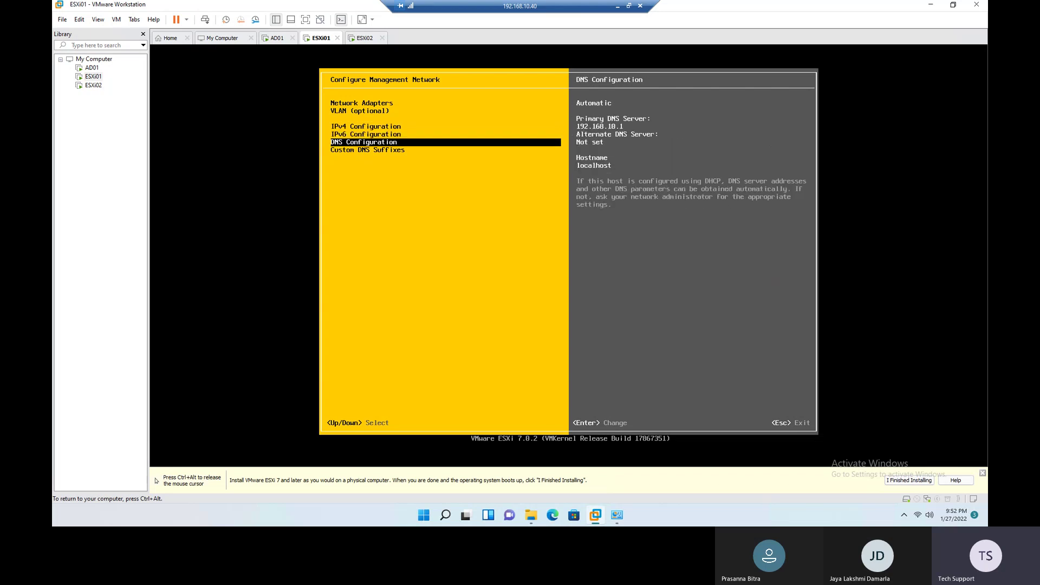
key("Return")
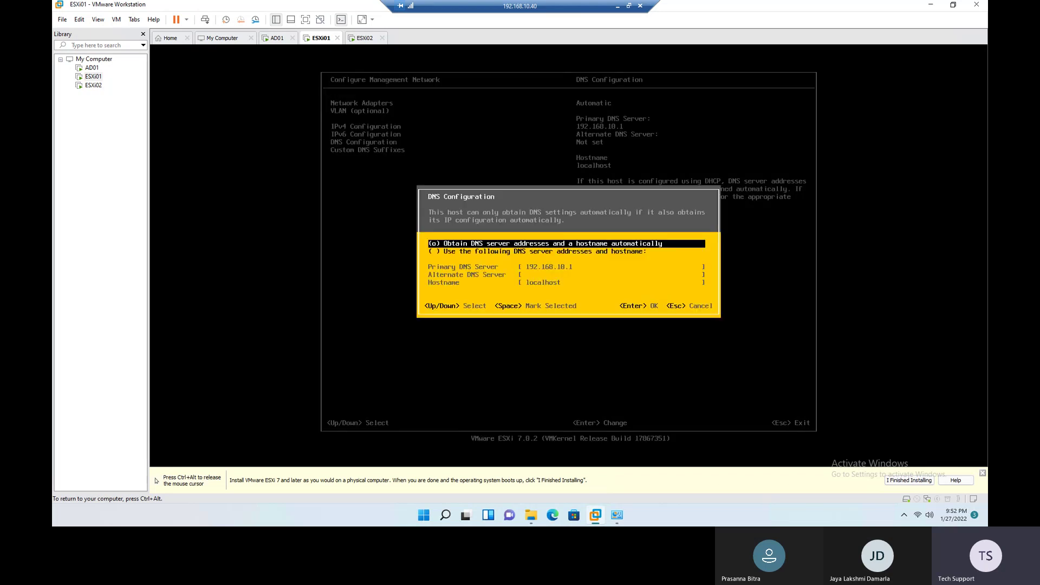
key("Down")
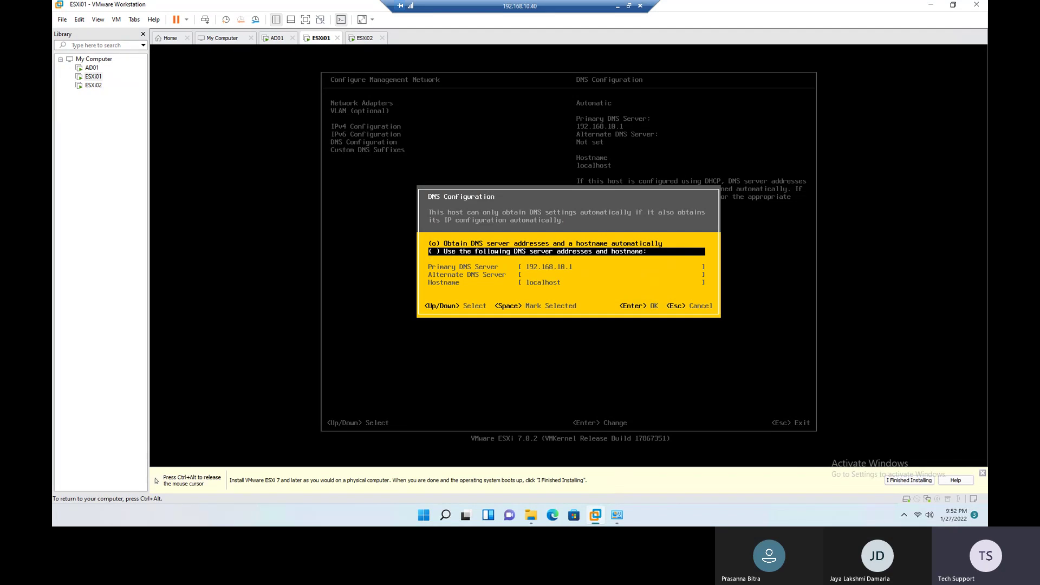
key("space")
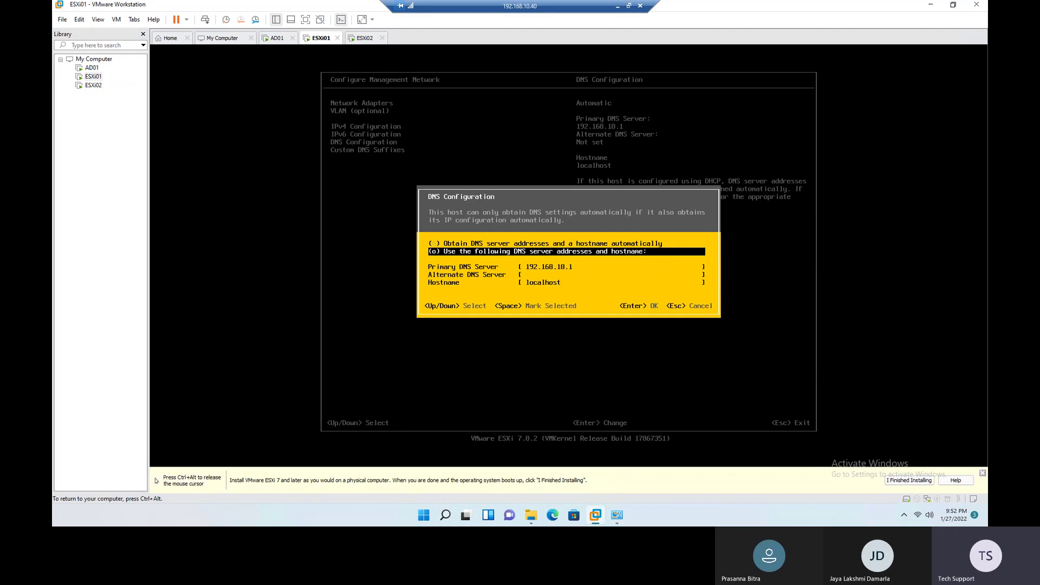
key("Down")
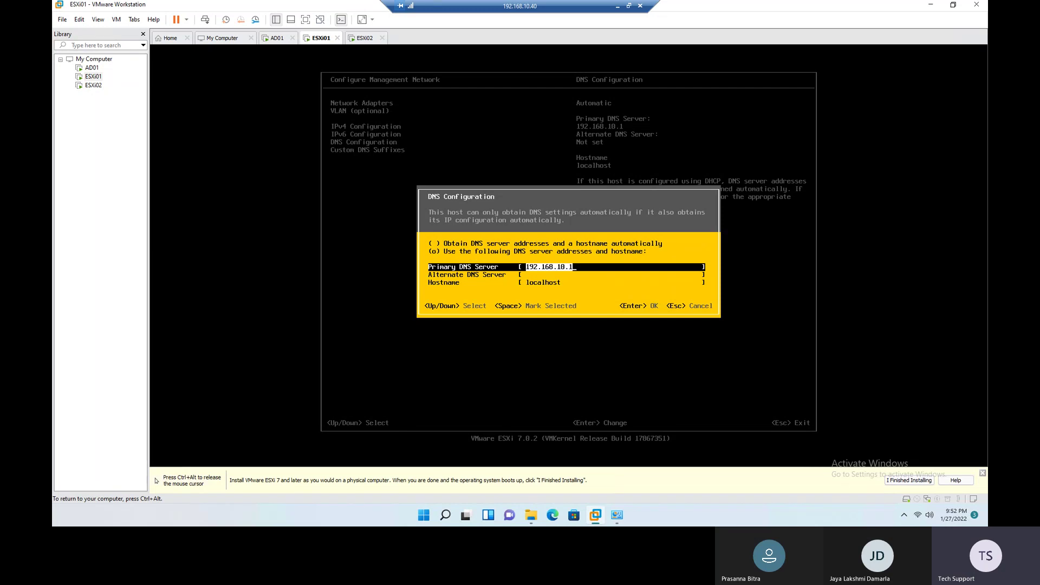
key("BackSpace")
type("192.168.10.70")
key("Down")
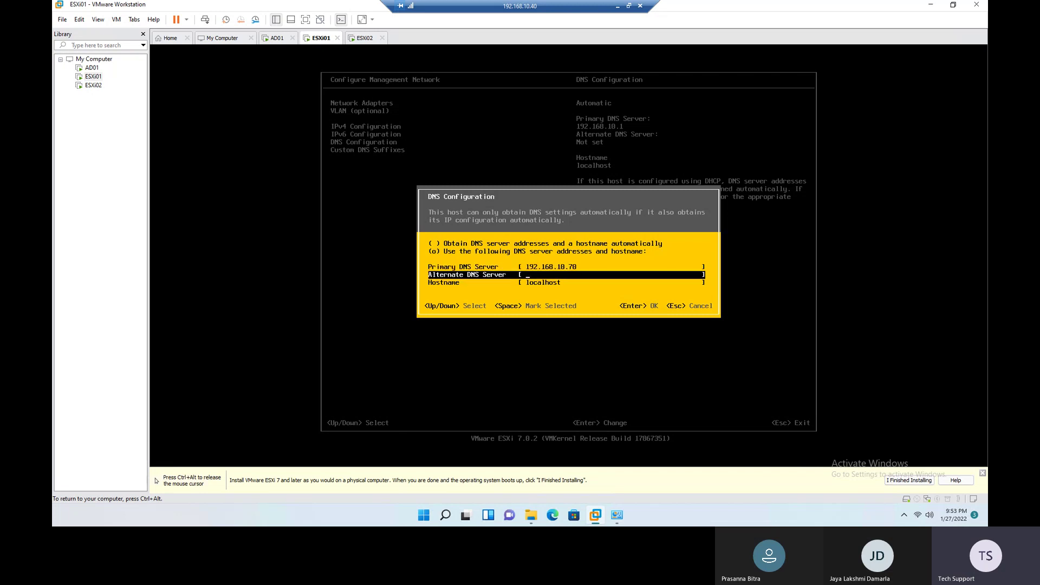
key("Down")
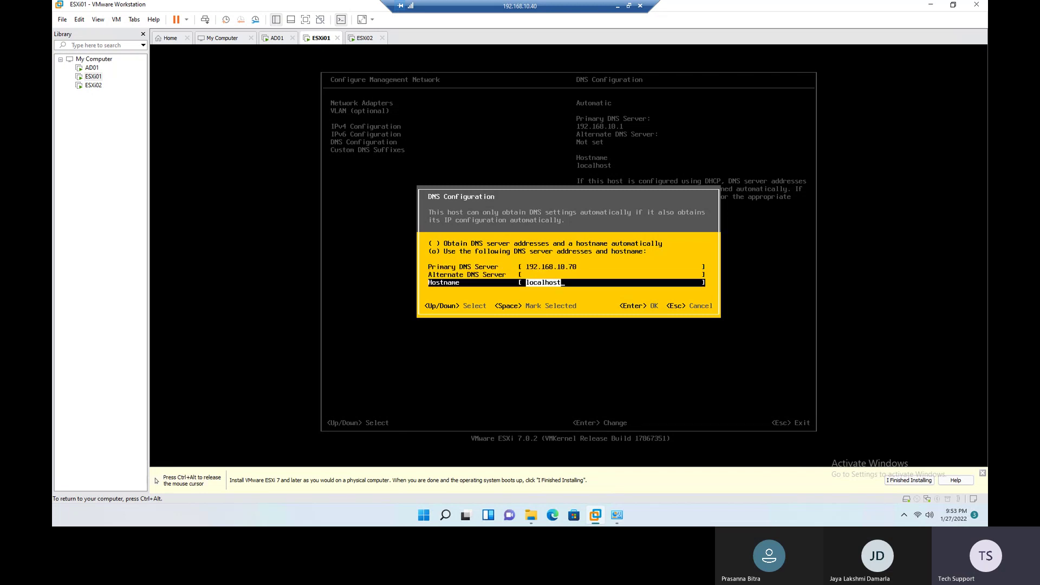
key("BackSpace")
type("ESXi01.")
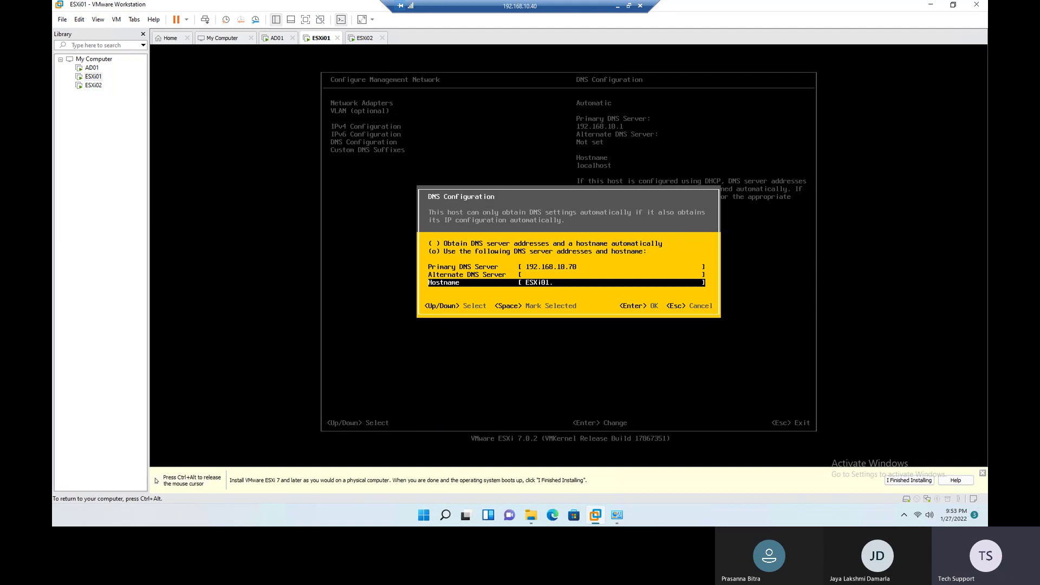
type("demolab.com")
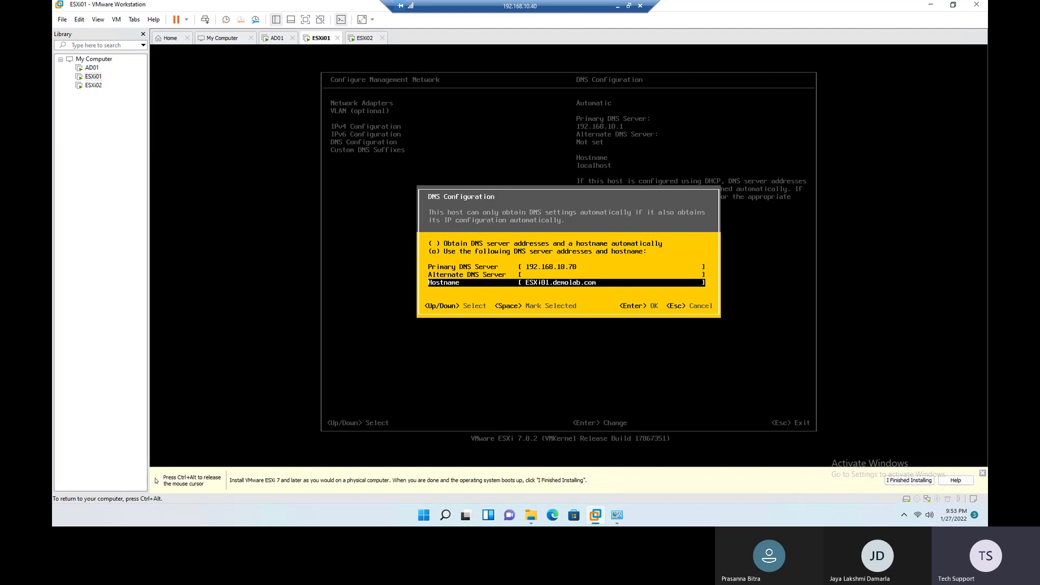
key("Return")
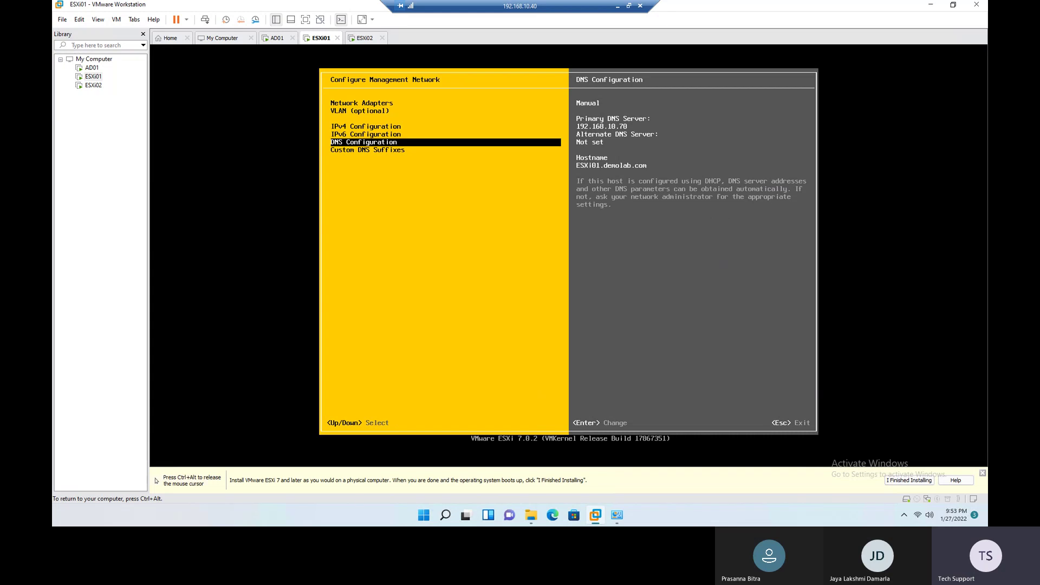
Step: Add demolab.com as ESXi01's custom DNS suffix
key("Down")
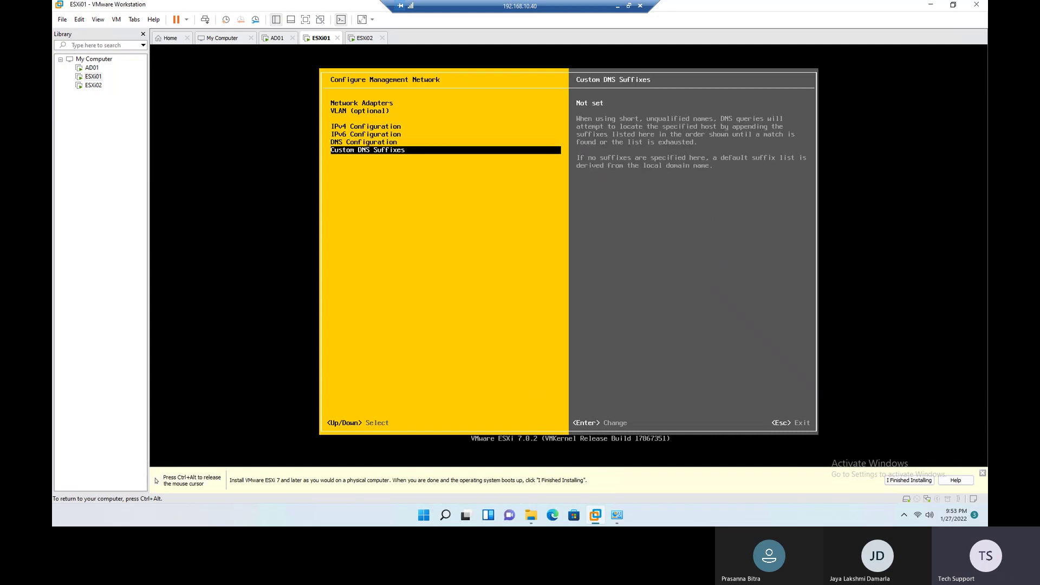
key("Return")
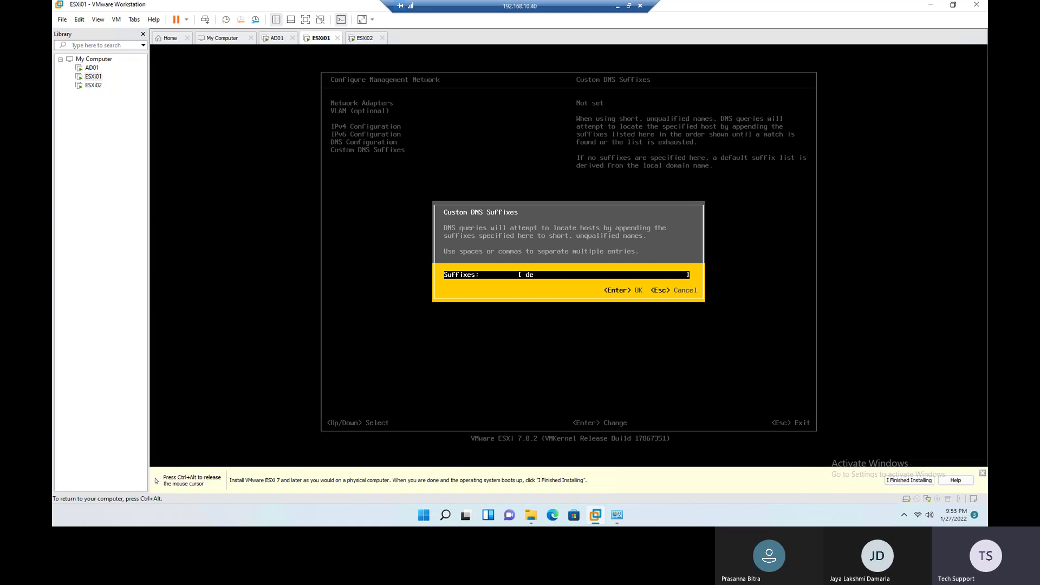
type("demolab.com")
key("Return")
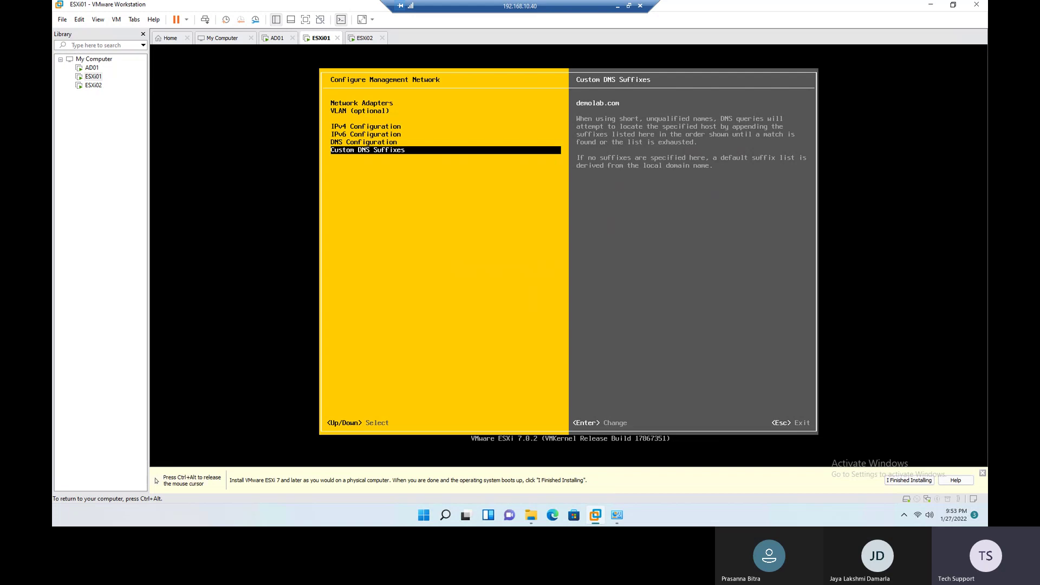
Step: Apply the network changes and restart ESXi01's management network
key("Escape")
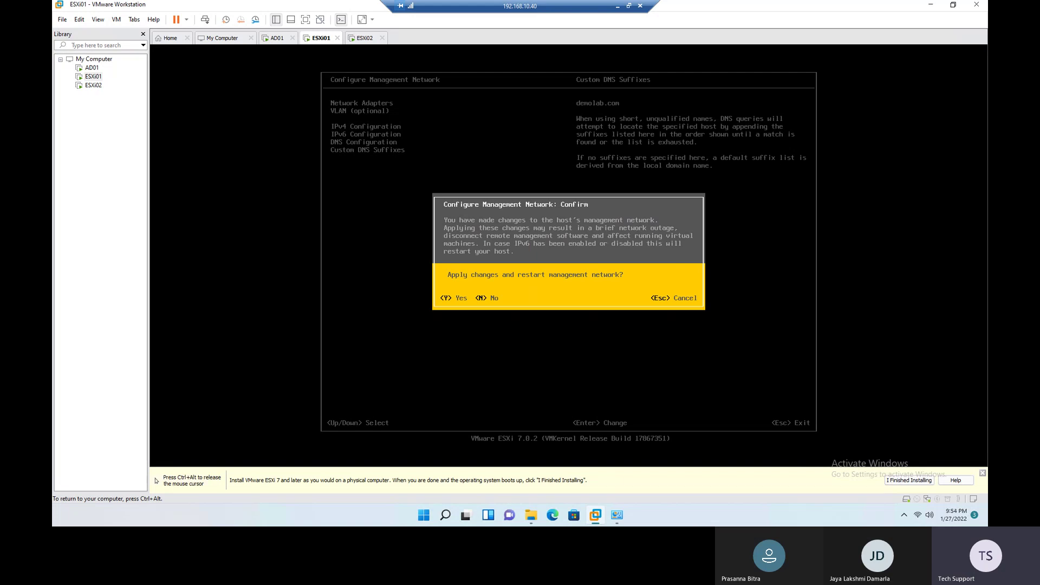
key("Escape")
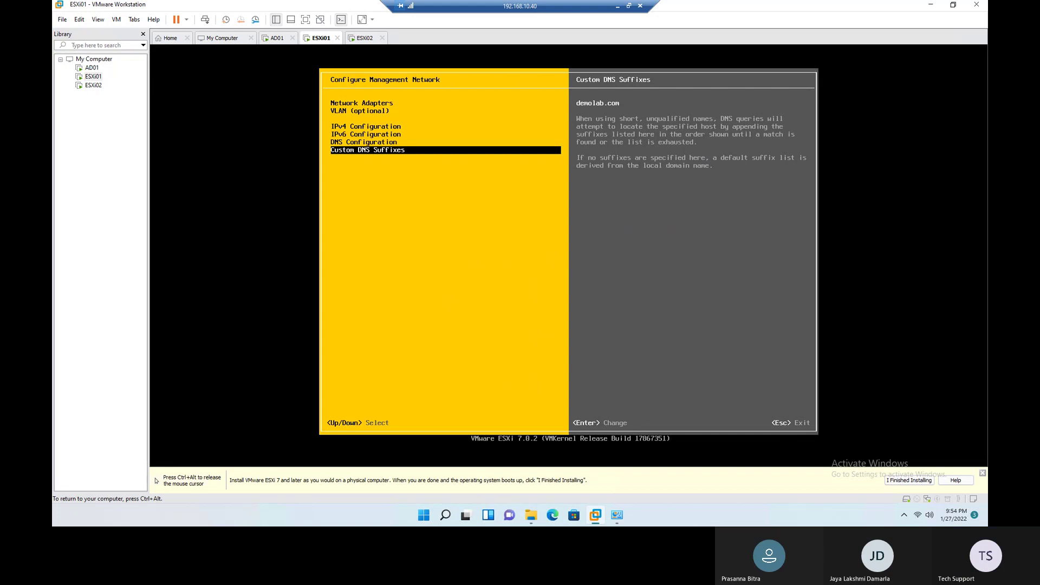
key("Escape")
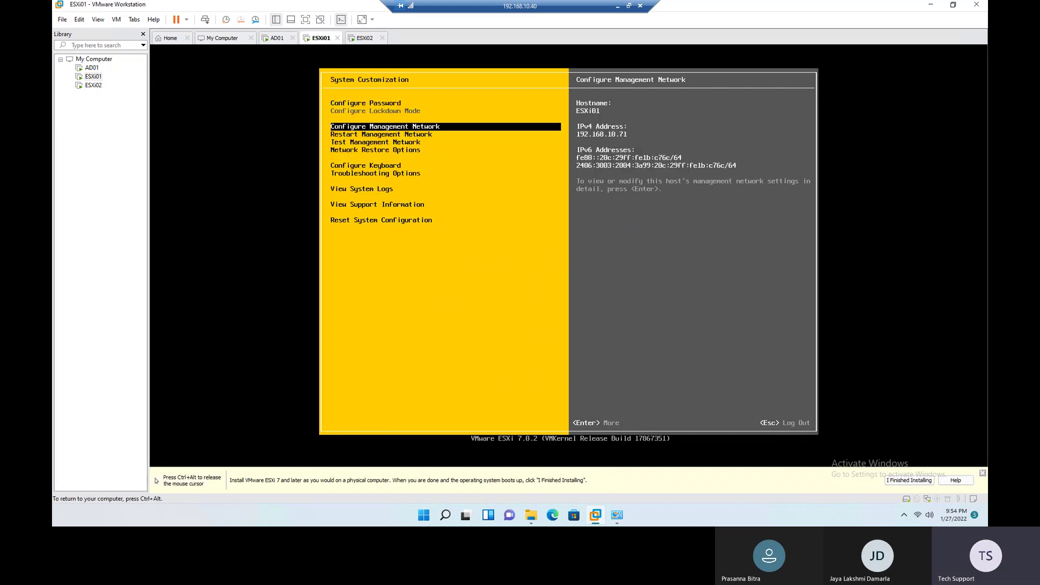
Step: Log out of ESXi01's customization menu, release input, and switch to the ESXi02 VM
key("Escape")
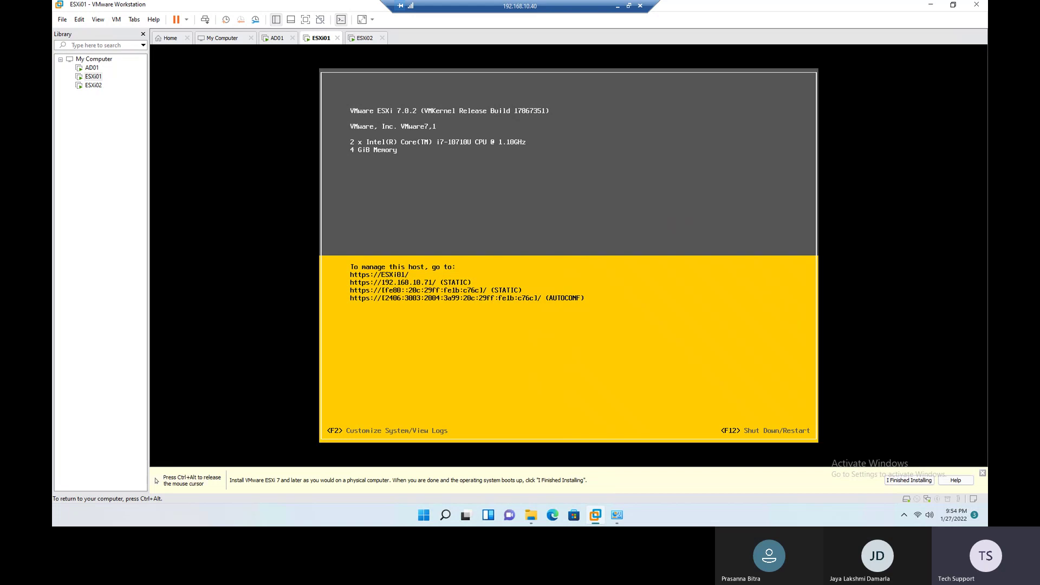
key("ctrl+alt")
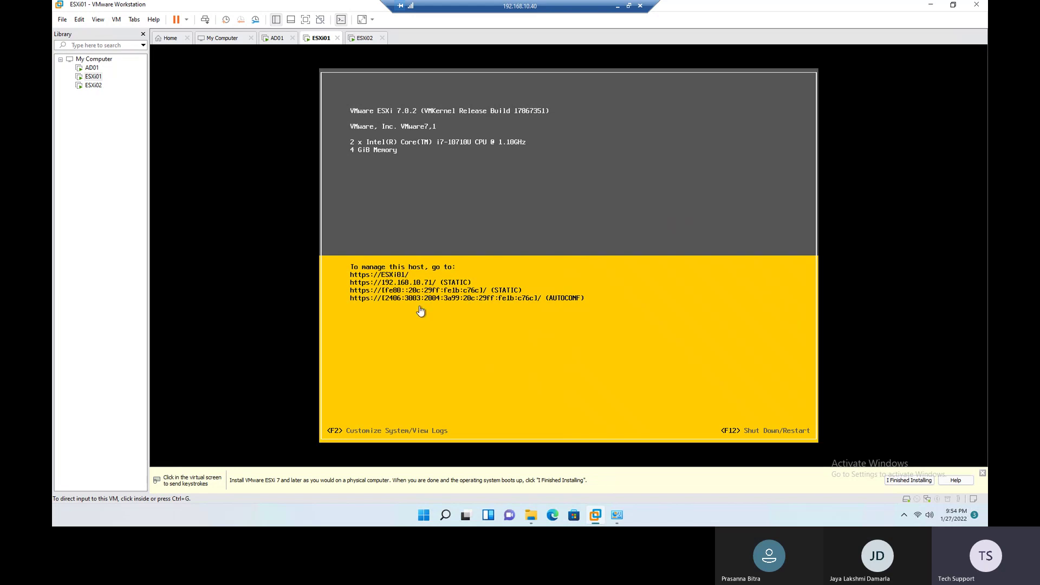
left_click(364, 38)
Step: Sign in to ESXi02 as root and open Configure Management Network at IPv4 Configuration
left_click(470, 320)
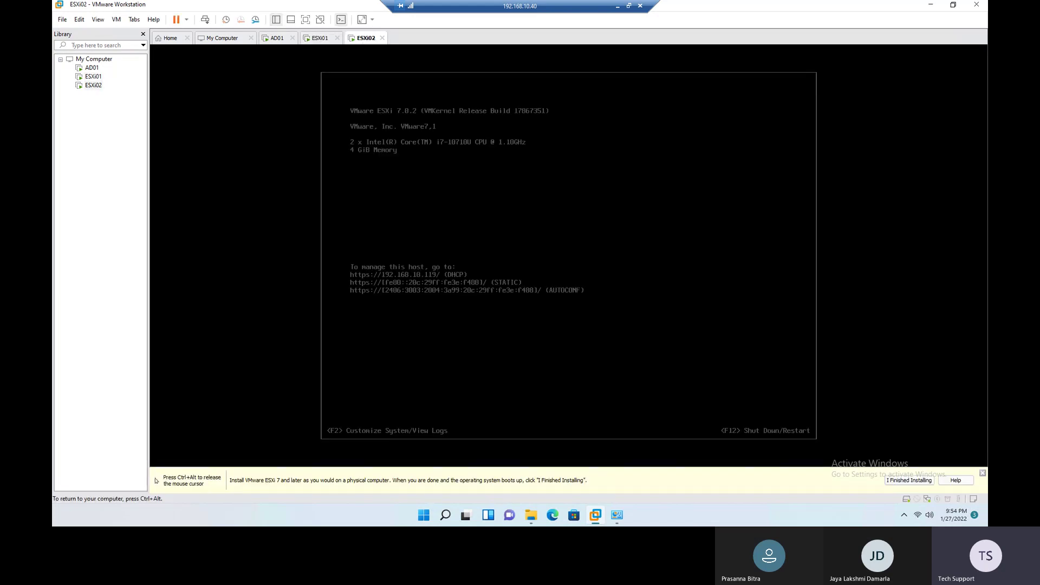
key("F2")
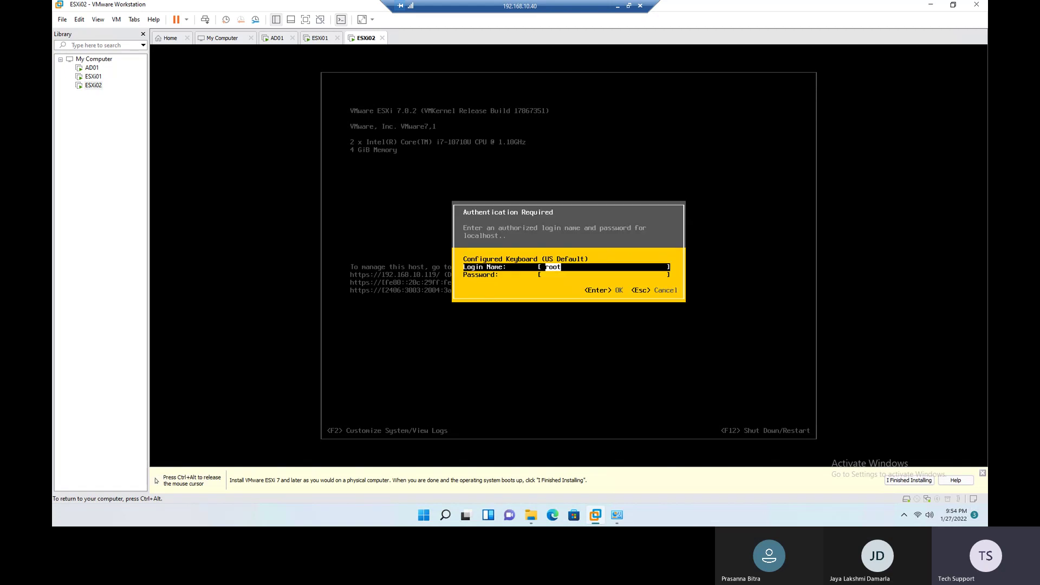
key("Tab")
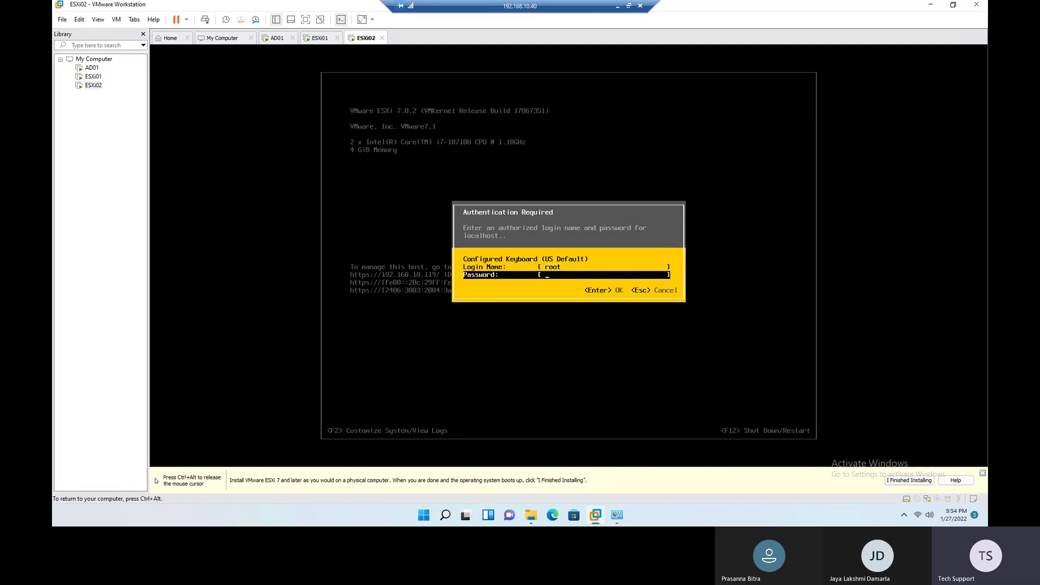
type("****")
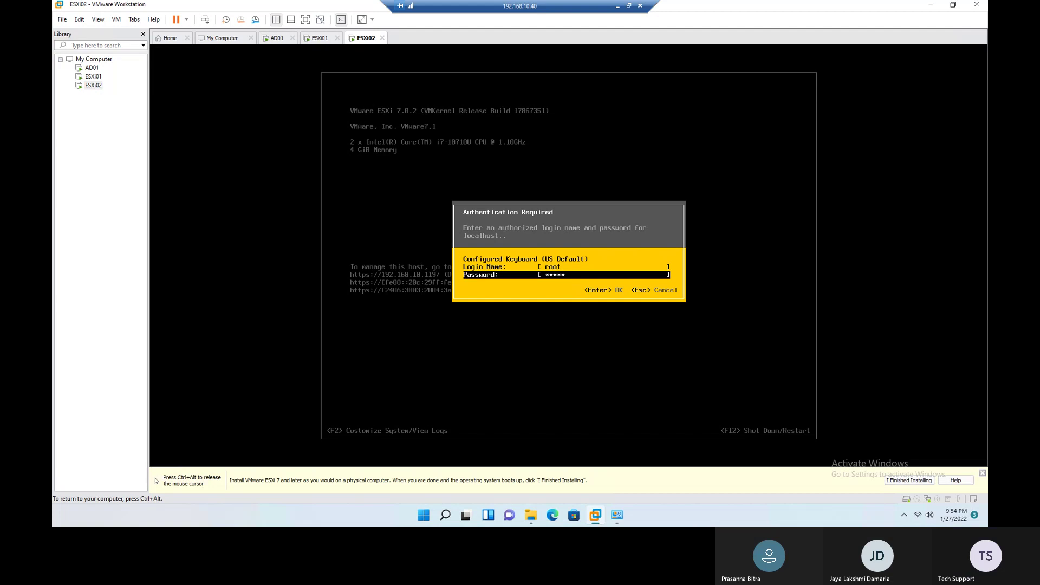
key("Return")
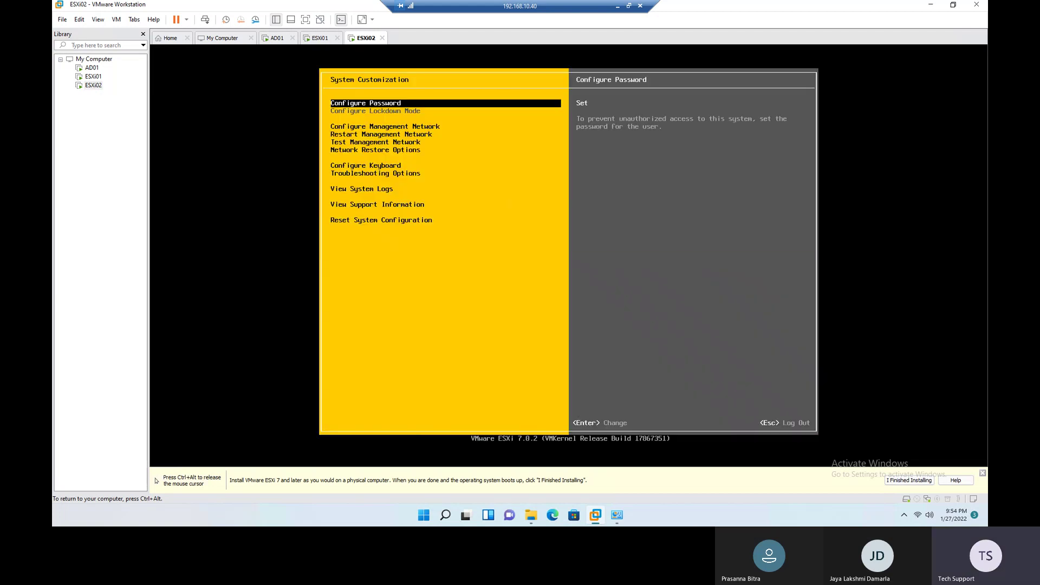
key("Down")
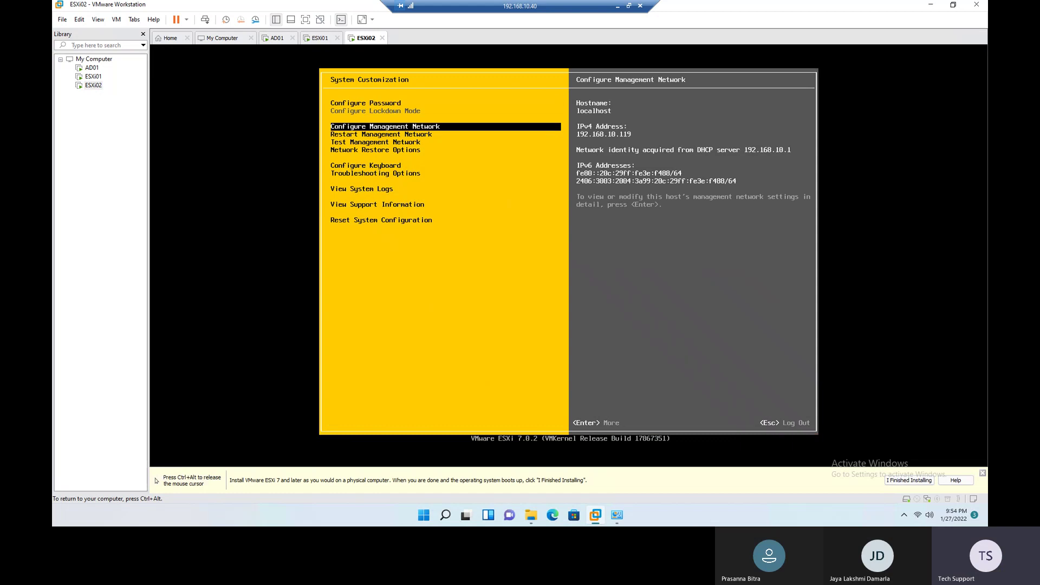
key("Return")
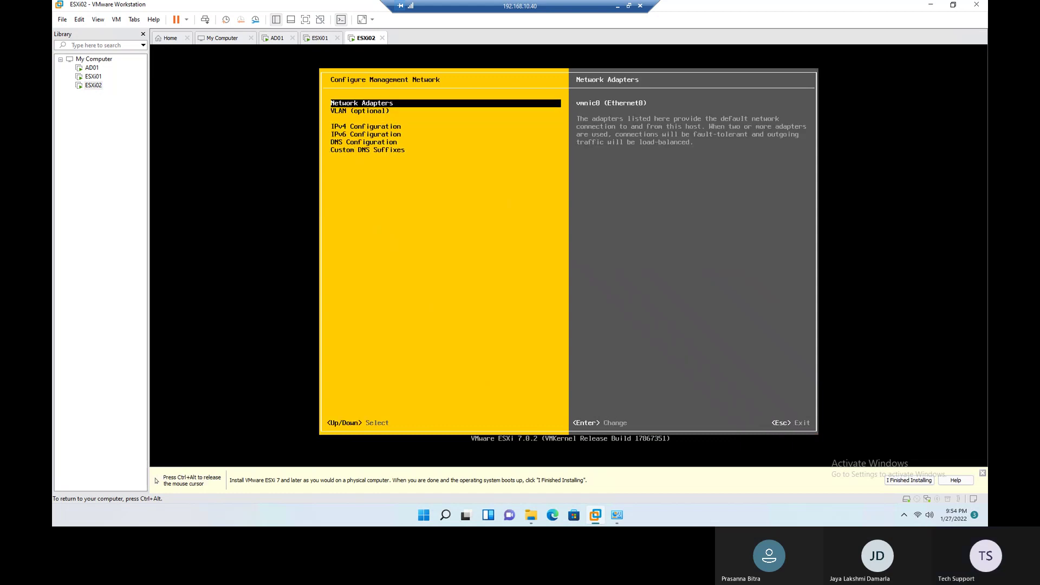
key("Down")
key("Down")
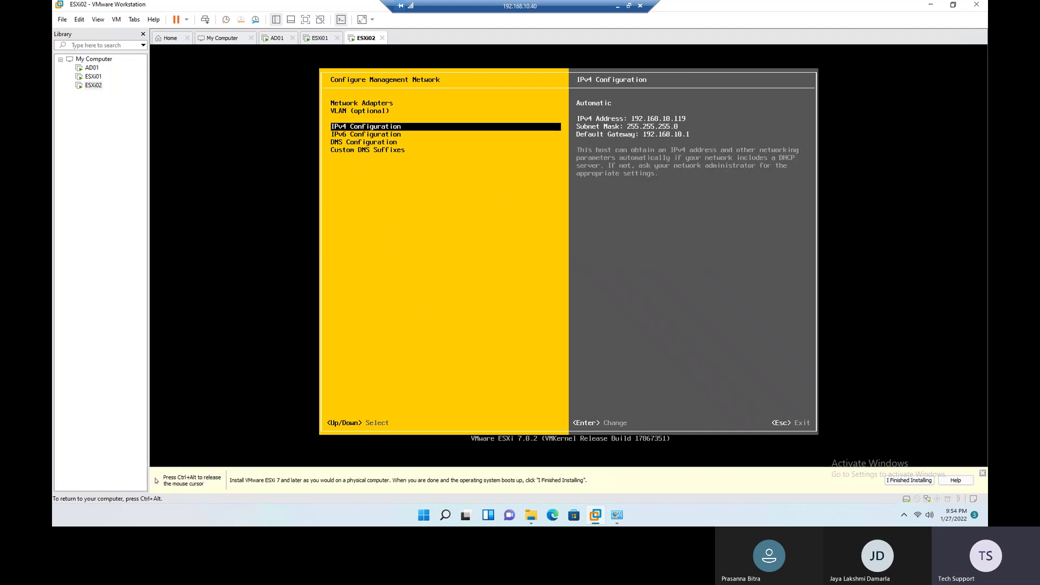
Step: Set ESXi02 to static IPv4 192.168.10.72, mask 255.255.255.0, gateway 192.168.10.1, then open DNS Configuration
key("Return")
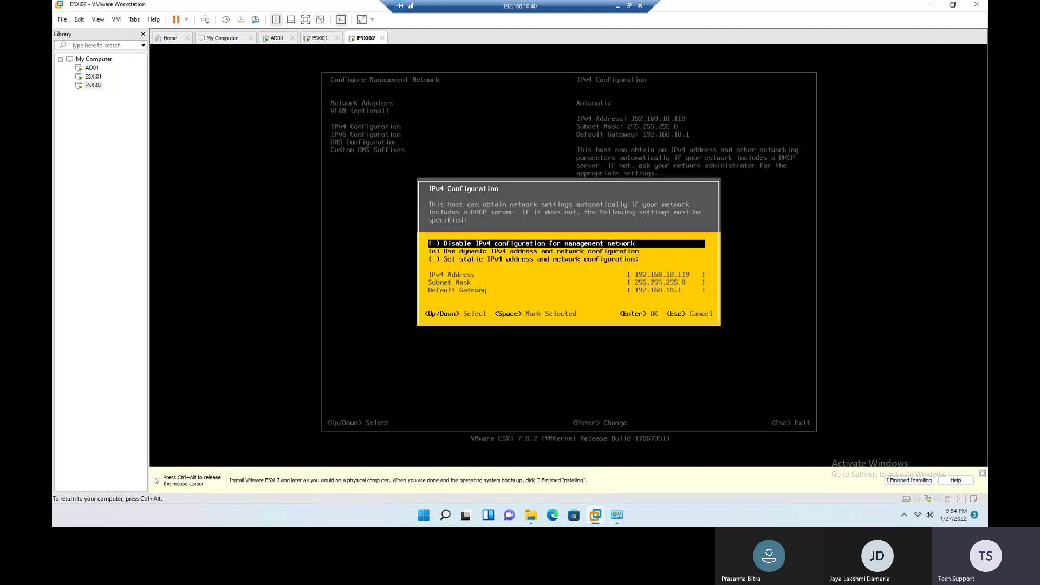
key("Down")
key("Down")
key("space")
key("Down")
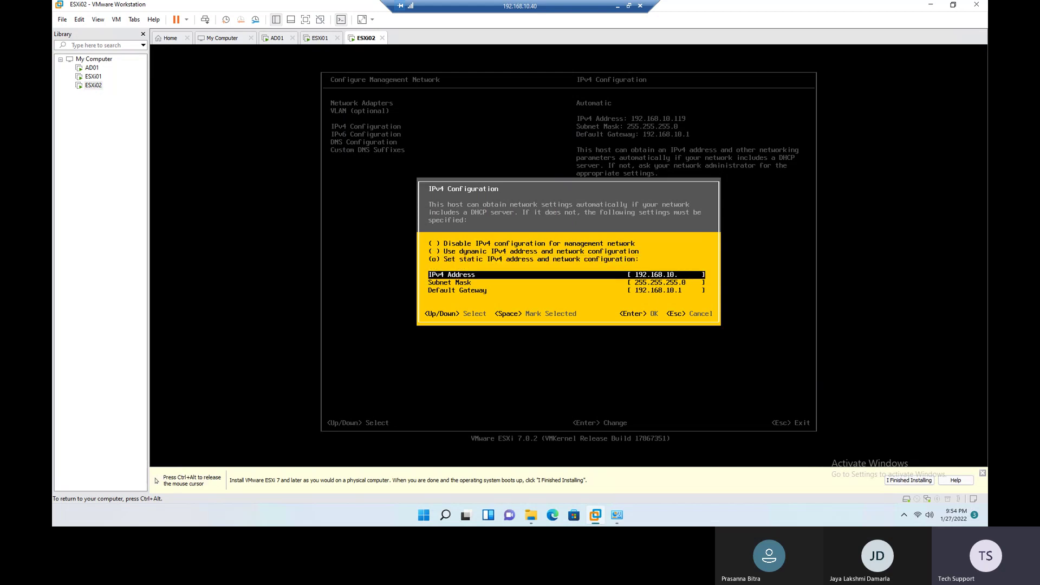
type("192.168.10.71")
key("Down")
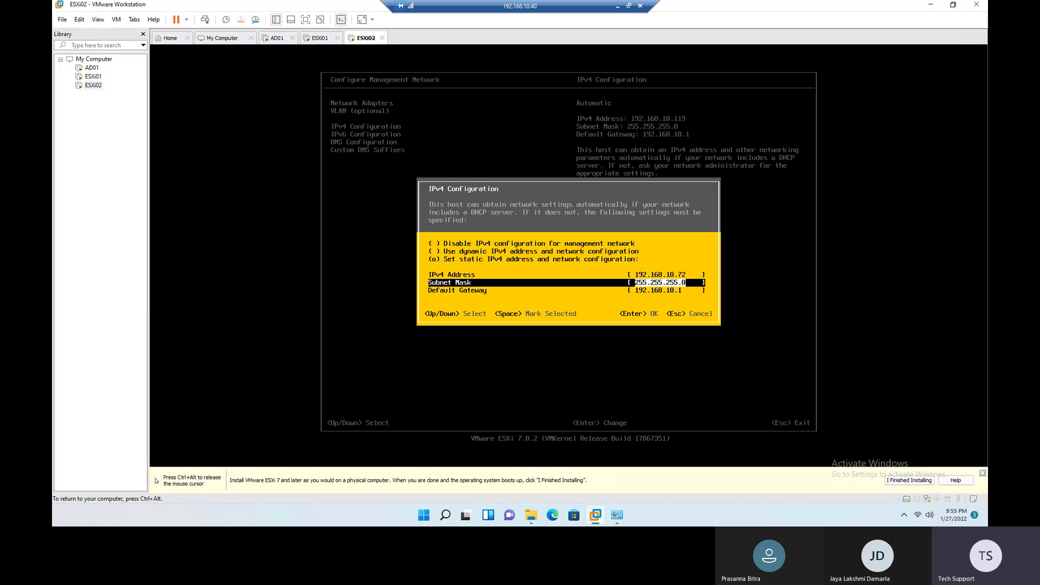
key("Down")
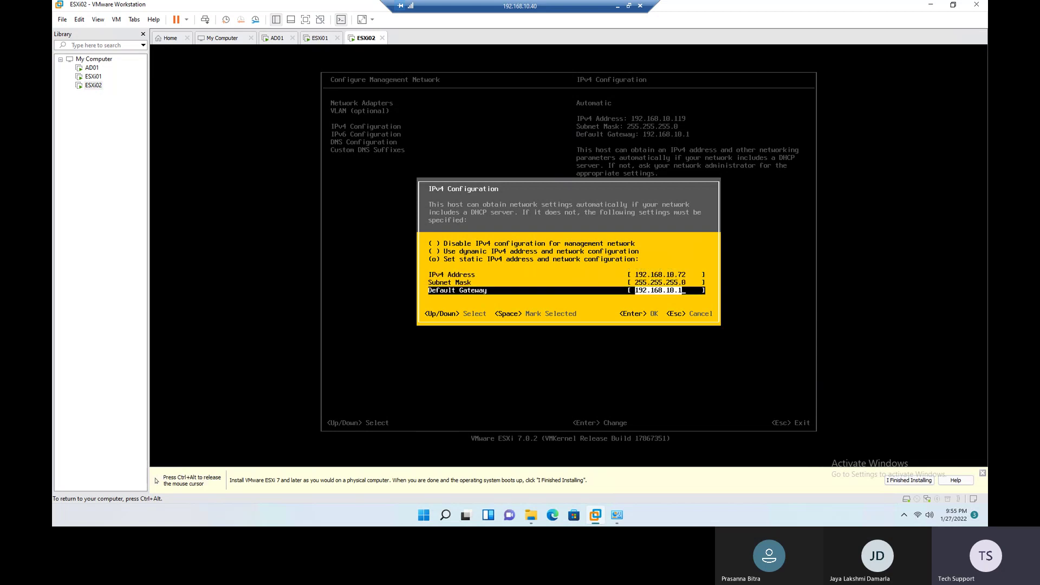
key("Return")
key("Down")
key("Down")
key("Return")
Step: Switch ESXi02 to manual DNS with primary 192.168.10.70 and begin typing hostname ESXi02.demolab.com
key("Down")
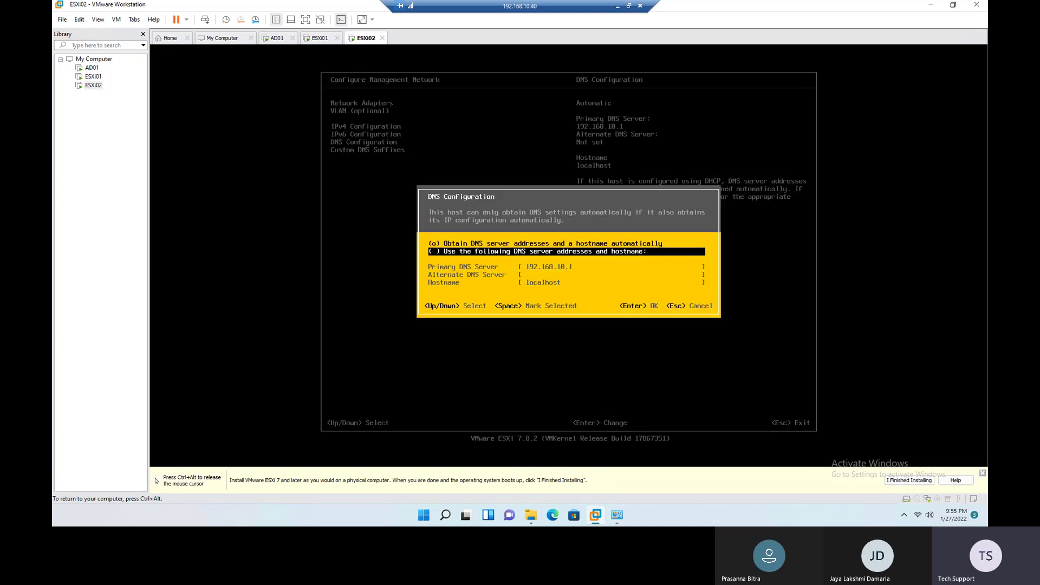
key("space")
key("Down")
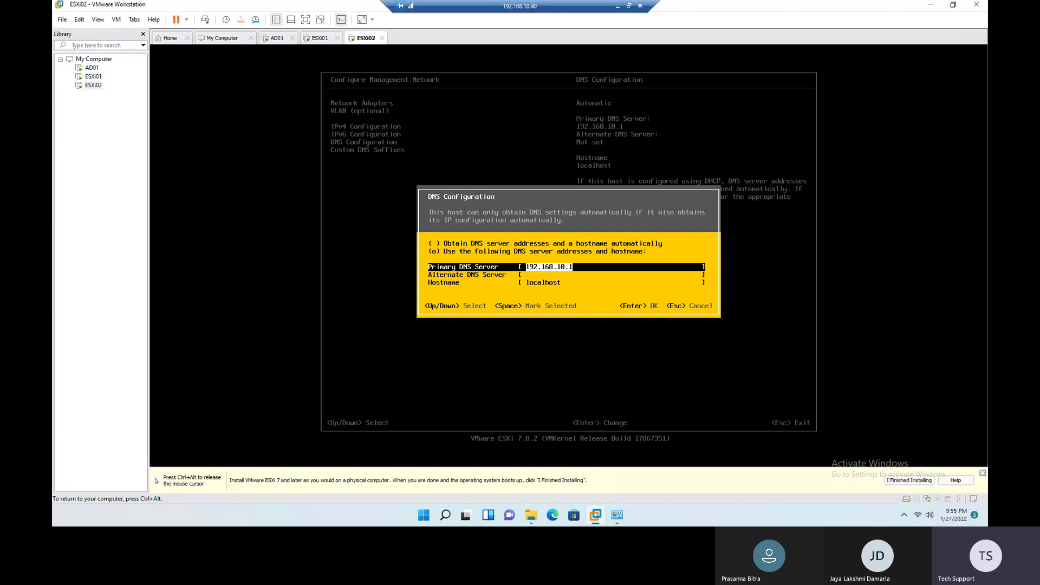
key("End")
key("BackSpace")
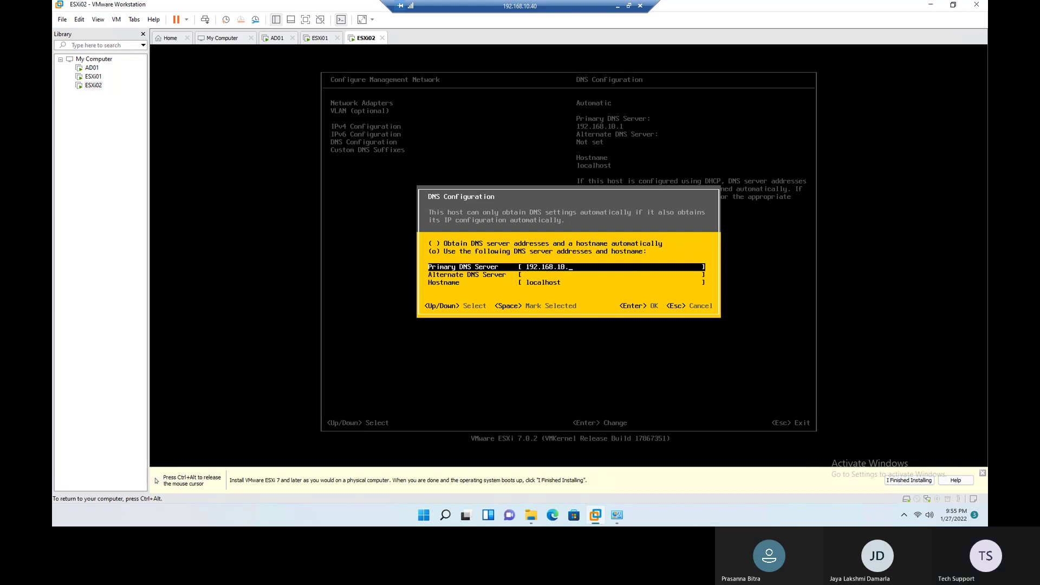
type("70")
key("Down")
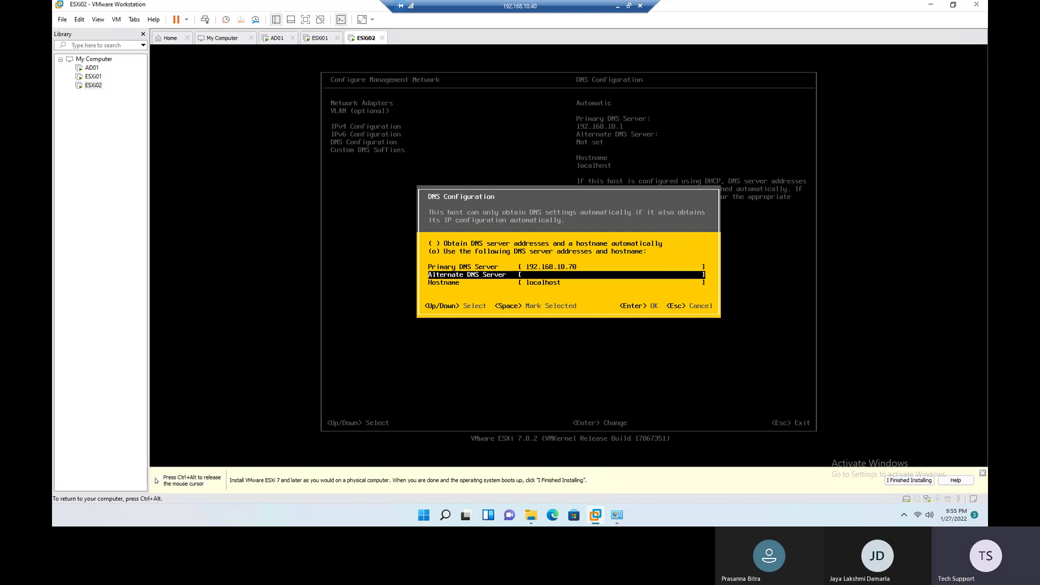
key("Down")
key("BackSpace")
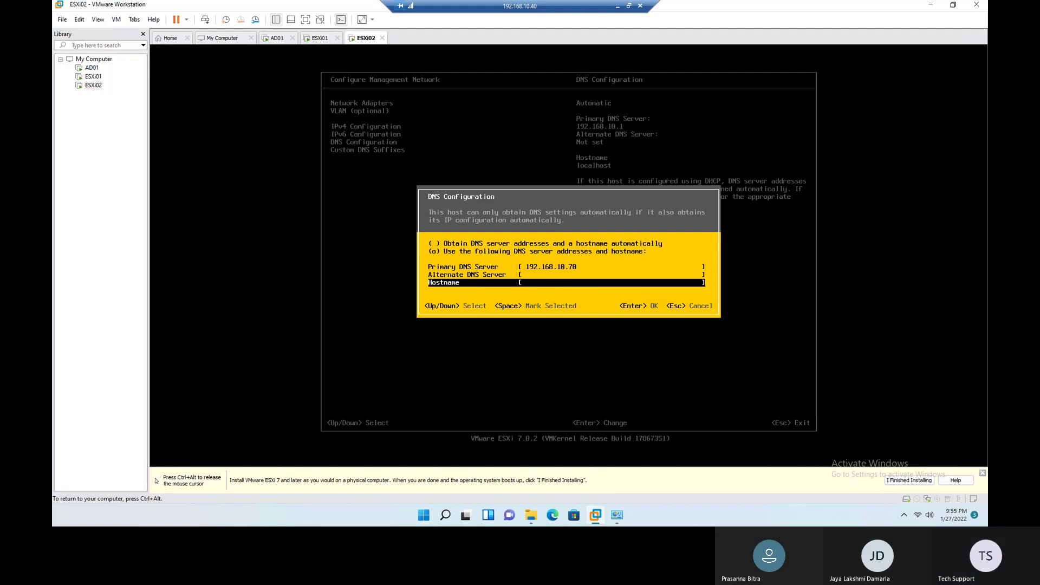
type("ESX")
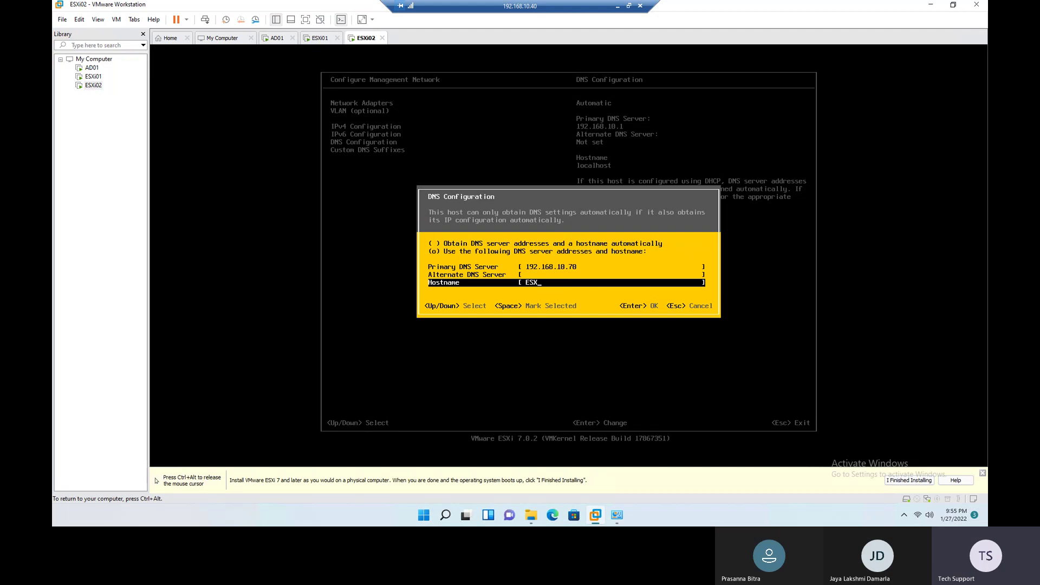
type("i02.demolab.co")
Step: Confirm ESXi02's DNS server and hostname settings and add the custom DNS suffix demolab.com
key("Return")
key("Up")
key("Down")
key("Down")
key("Return")
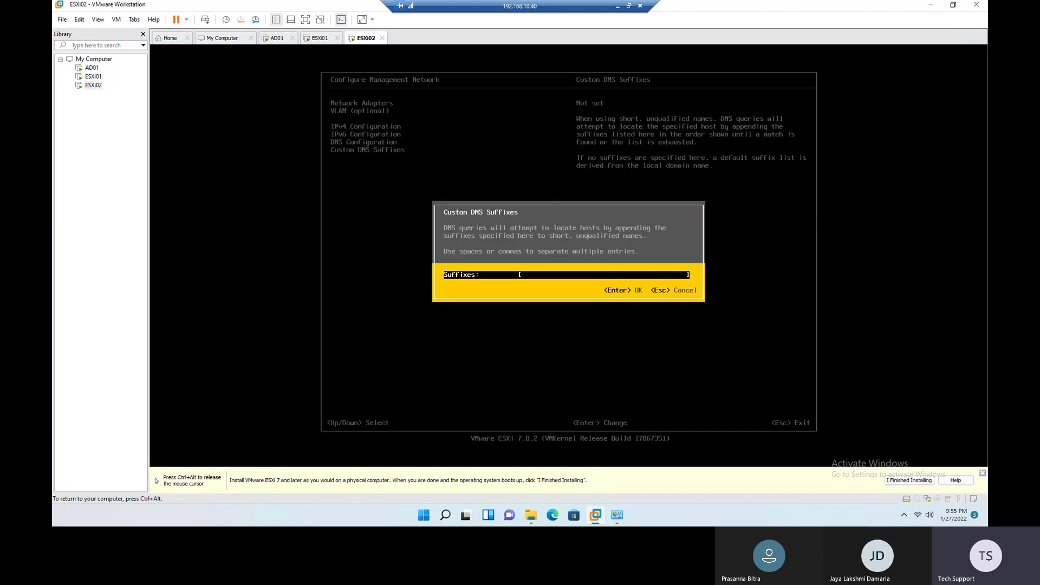
type("demolabl.c")
type(".co")
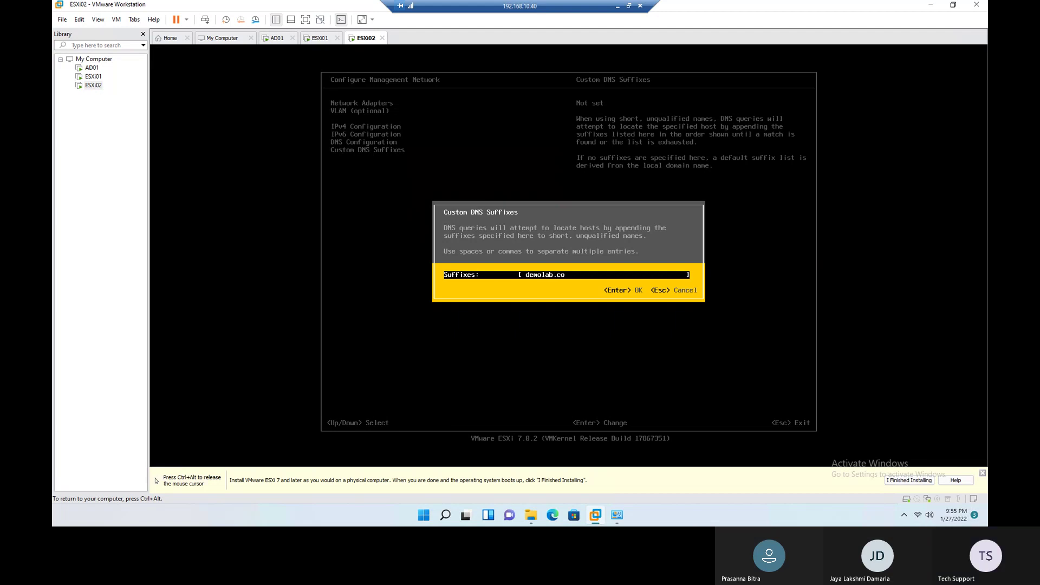
key("Return")
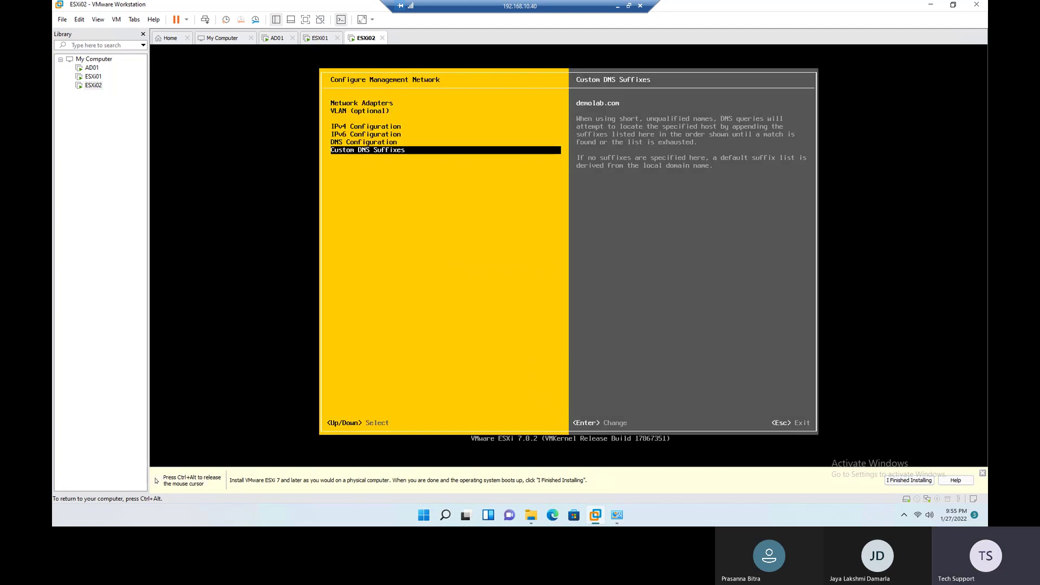
Step: Apply the changes, restart ESXi02's management network, and exit to the ESXi main screen
key("Escape")
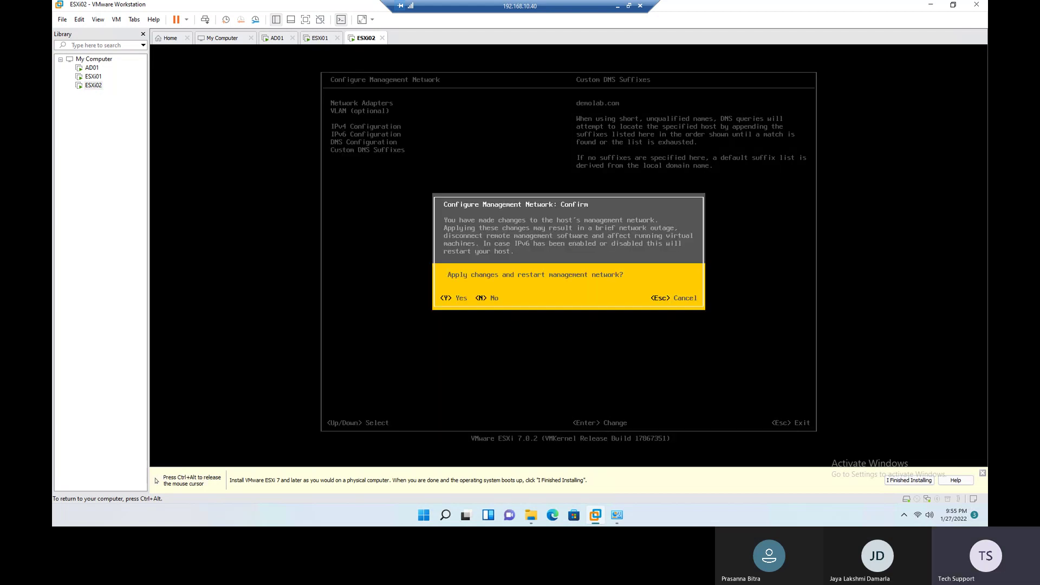
key("Escape")
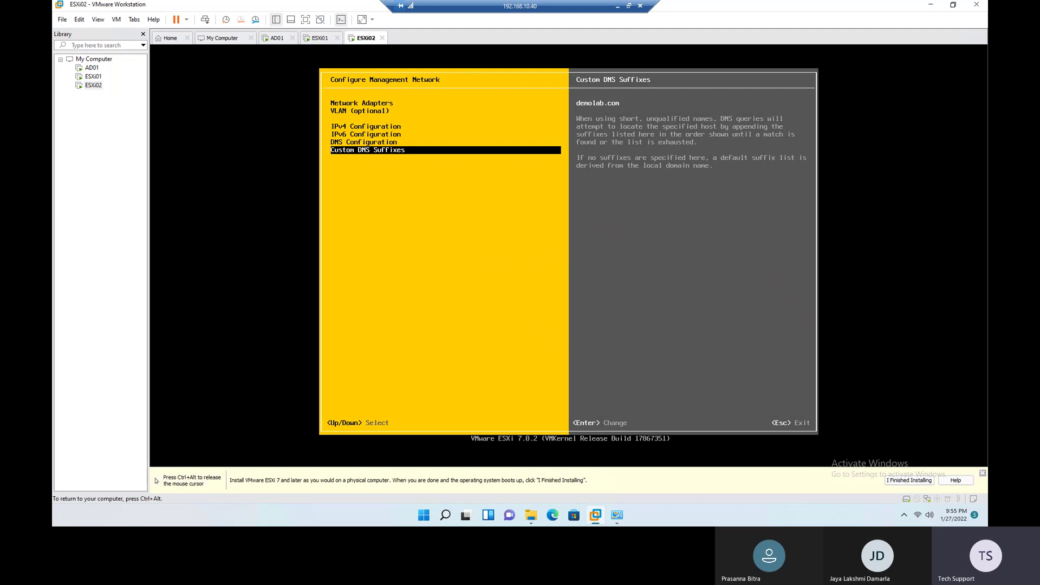
key("Escape")
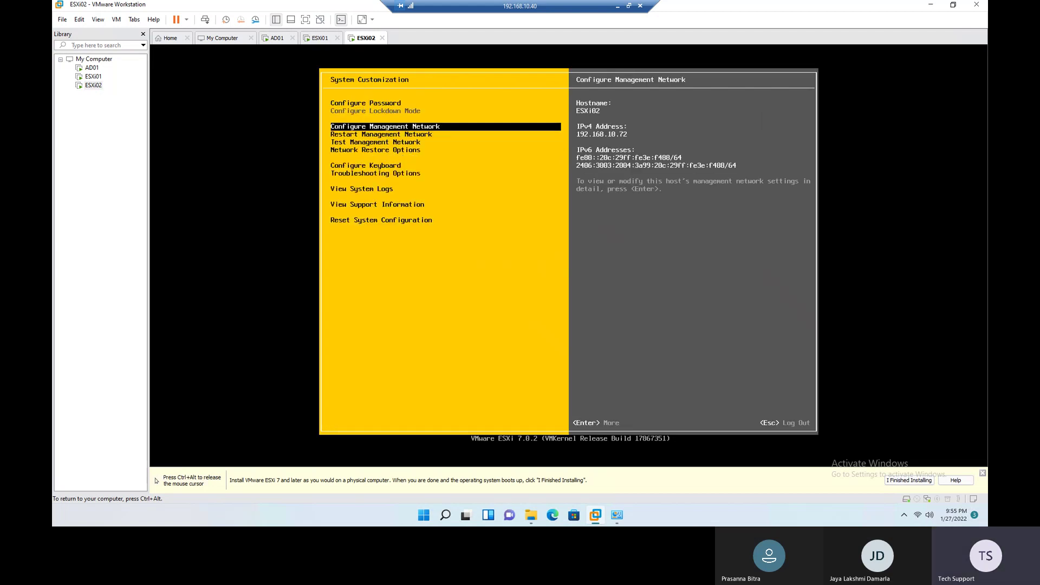
key("Escape")
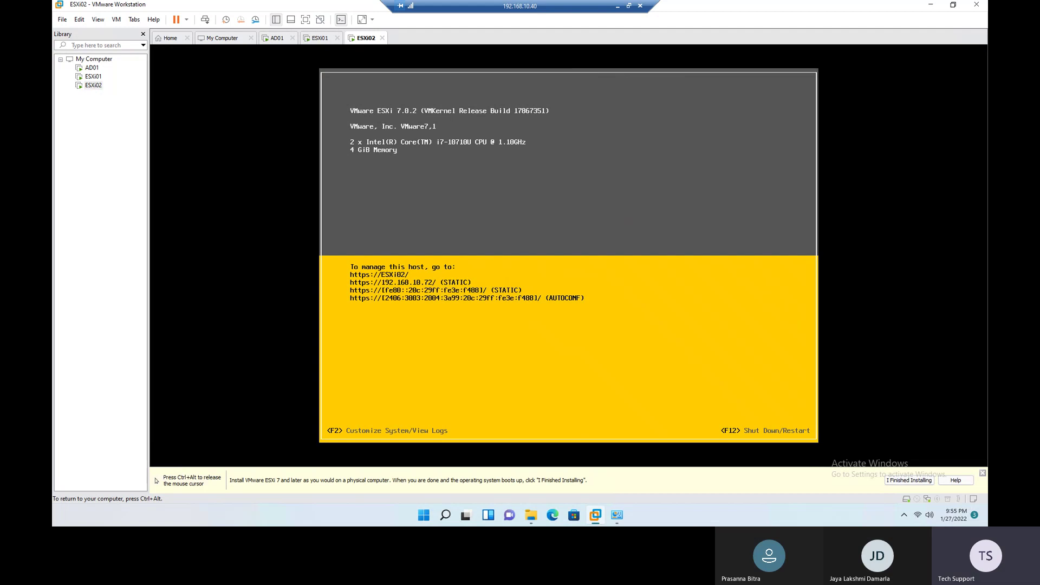
Step: Release input, check ESXi01's console, and minimize the remote session to reach Excel
key("ctrl+alt")
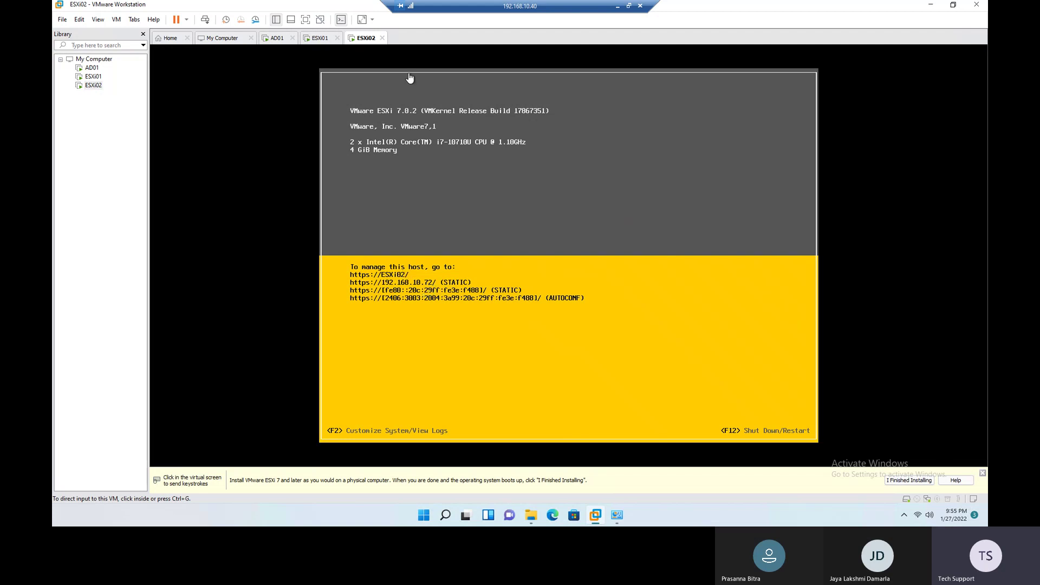
left_click(317, 40)
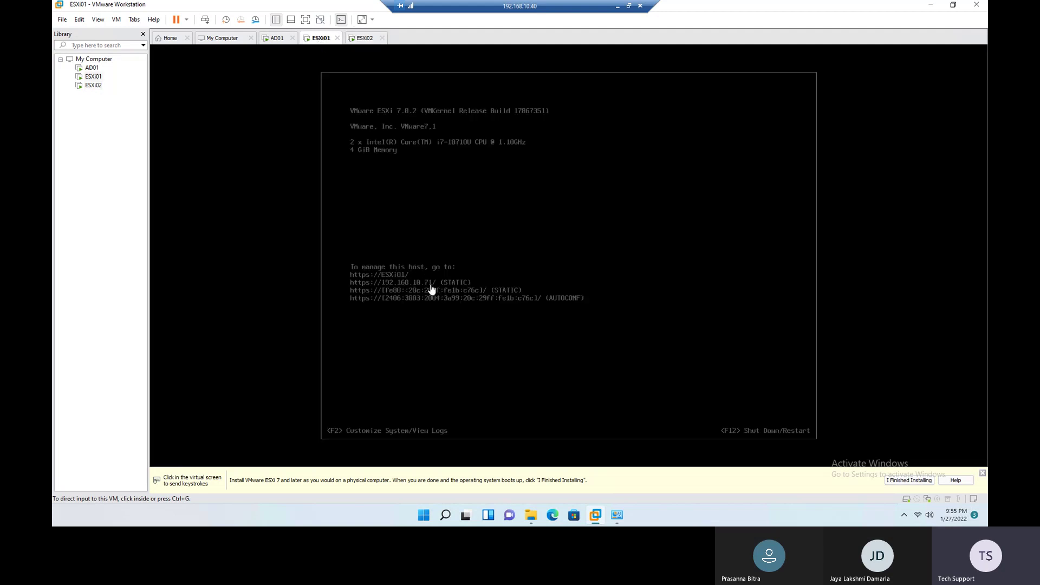
left_click(617, 9)
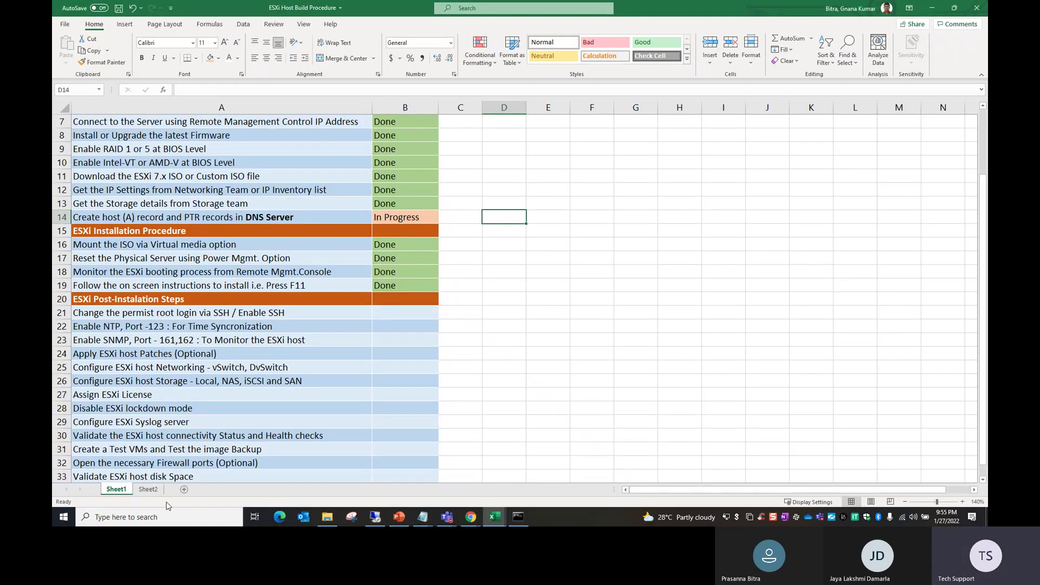
Step: On Sheet2, fill the ESXi address cells E3:G4 and AD01's cells E2:G2 green
left_click(148, 489)
left_click_drag(467, 156, 623, 170)
left_click(218, 58)
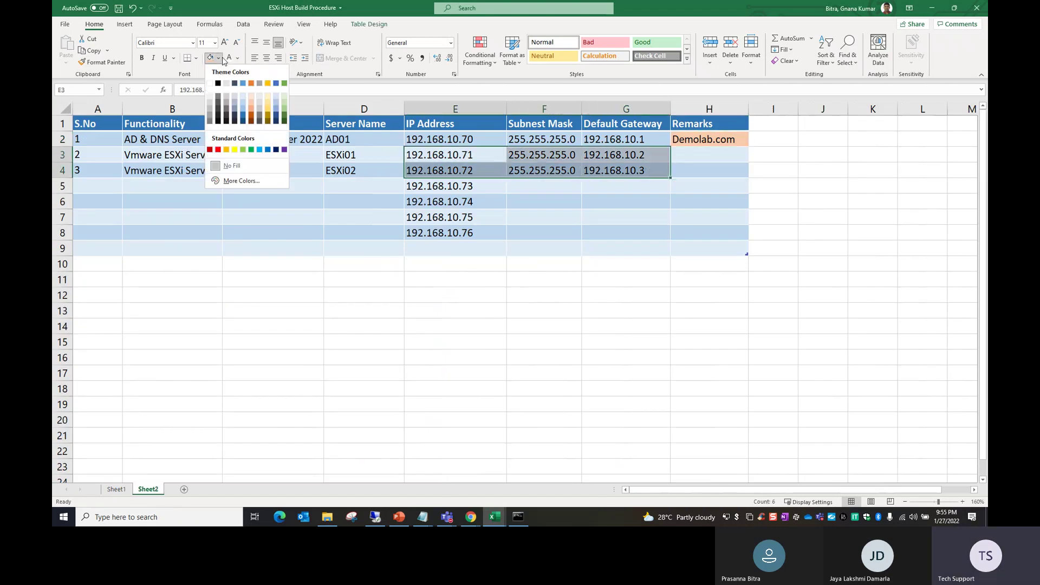
left_click(286, 105)
left_click(511, 211)
left_click_drag(436, 156, 634, 169)
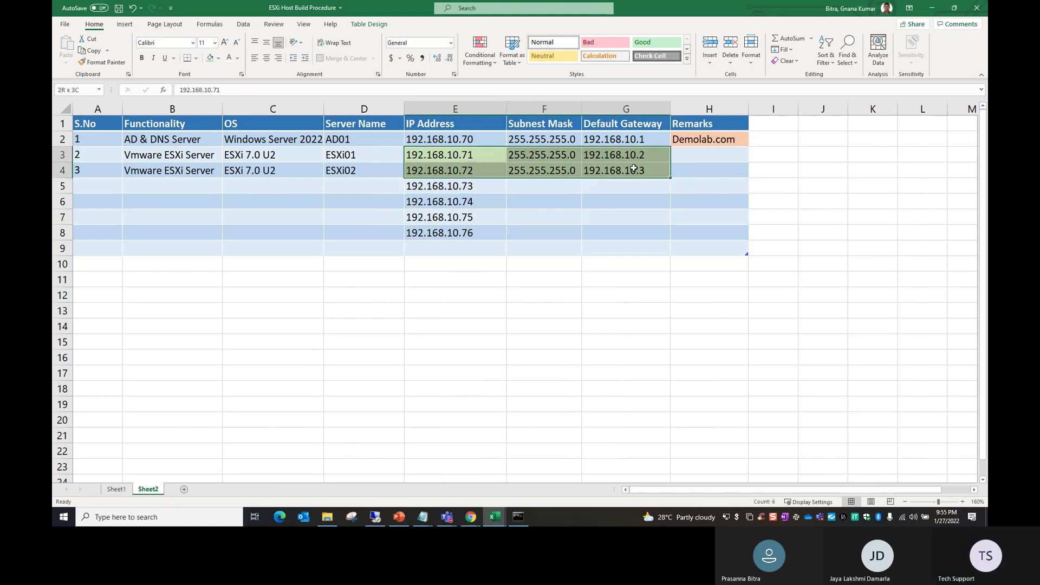
left_click(219, 58)
key("Escape")
left_click(543, 233)
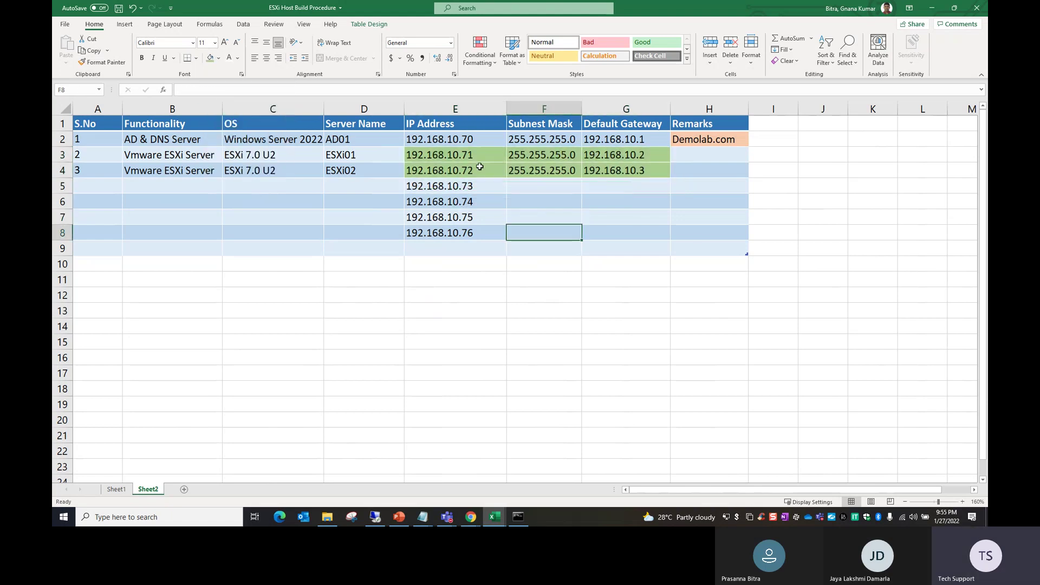
left_click_drag(452, 142, 625, 142)
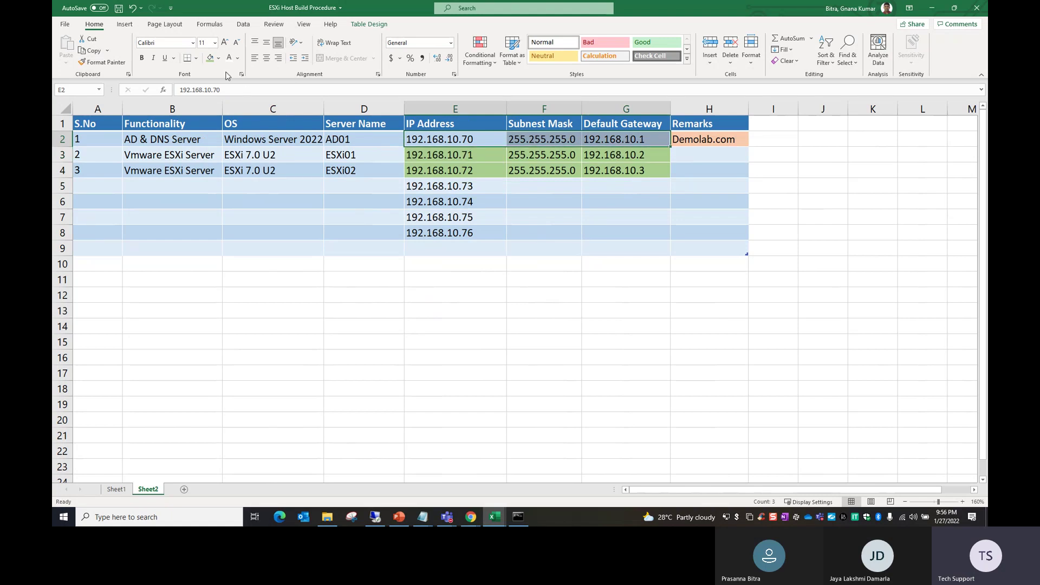
left_click(210, 58)
left_click(714, 143)
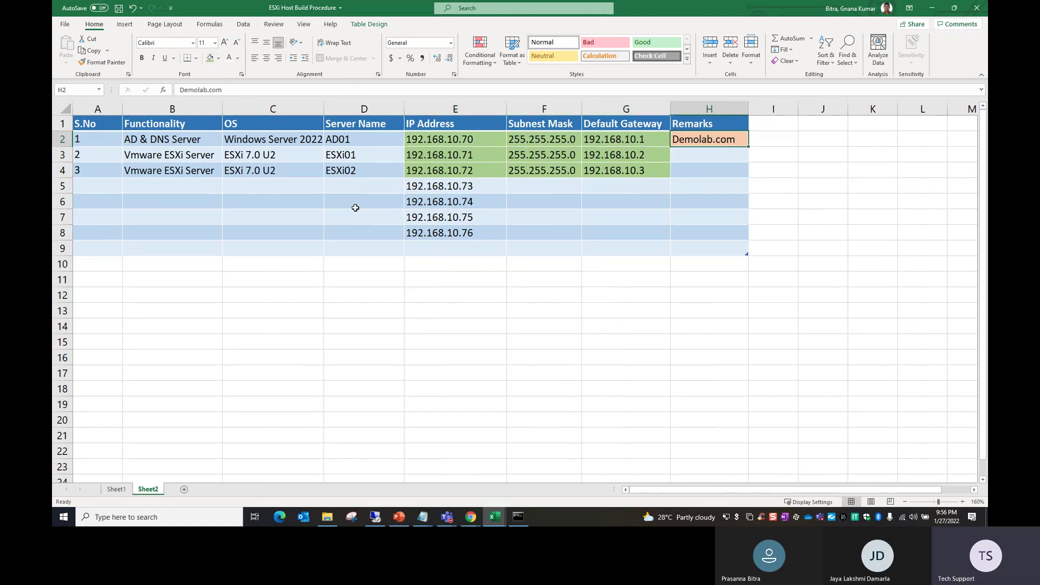
Step: Make the words 'DNS Server' in cell B2 bold, then return to VMware Workstation
double_click(205, 139)
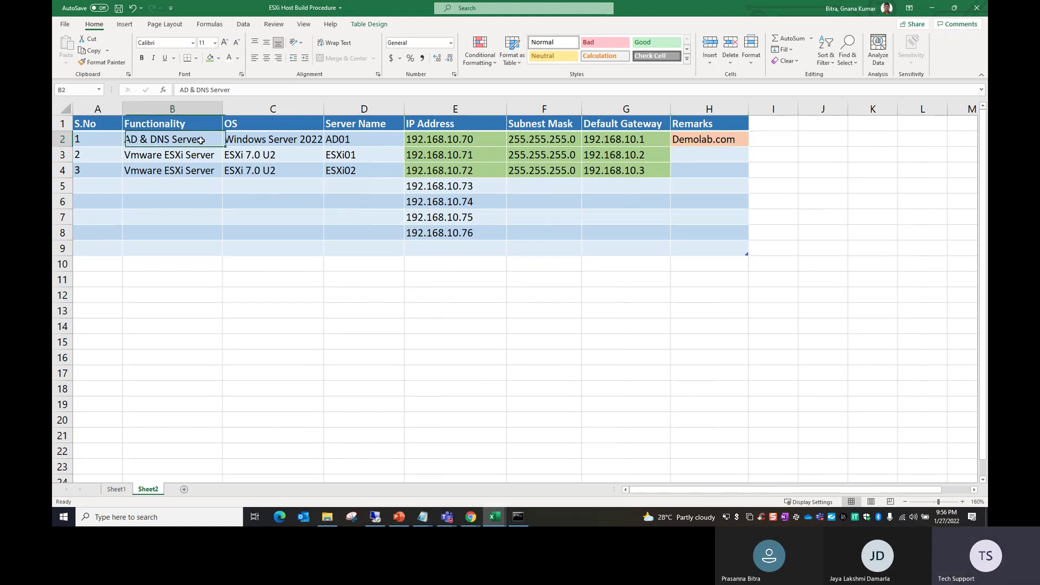
left_click_drag(205, 139, 152, 139)
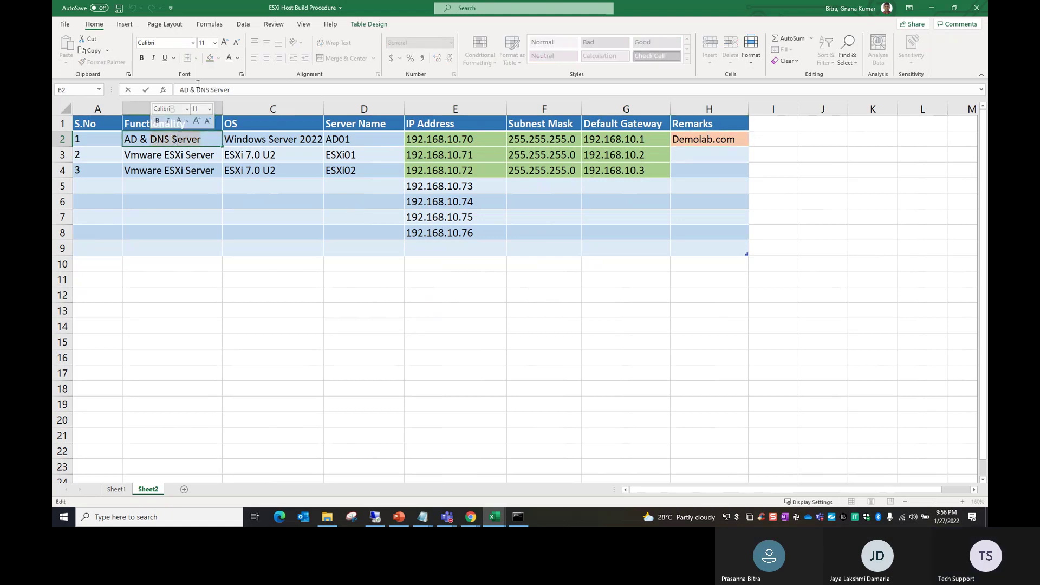
left_click(142, 58)
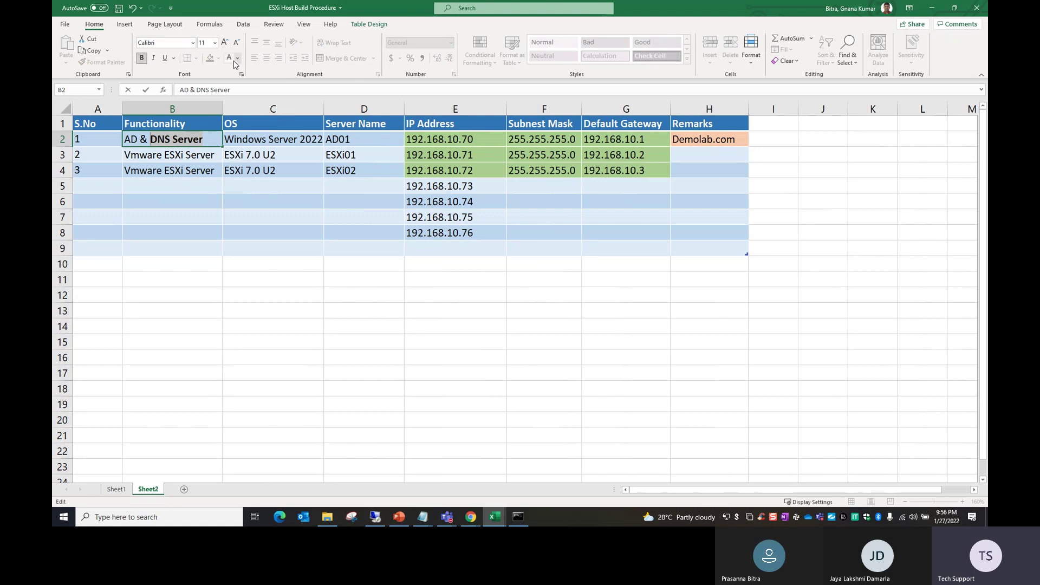
left_click(262, 251)
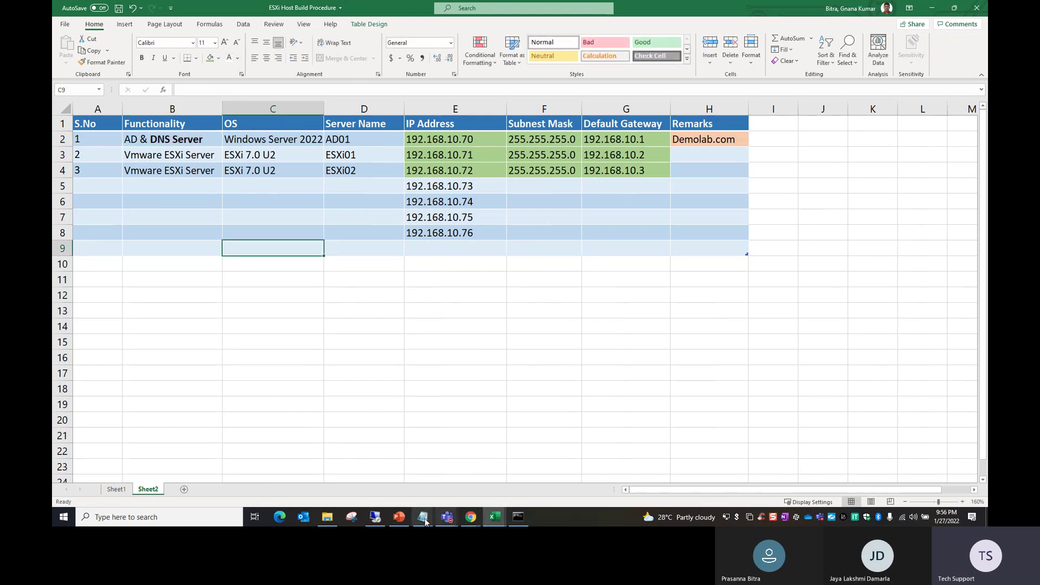
left_click(376, 518)
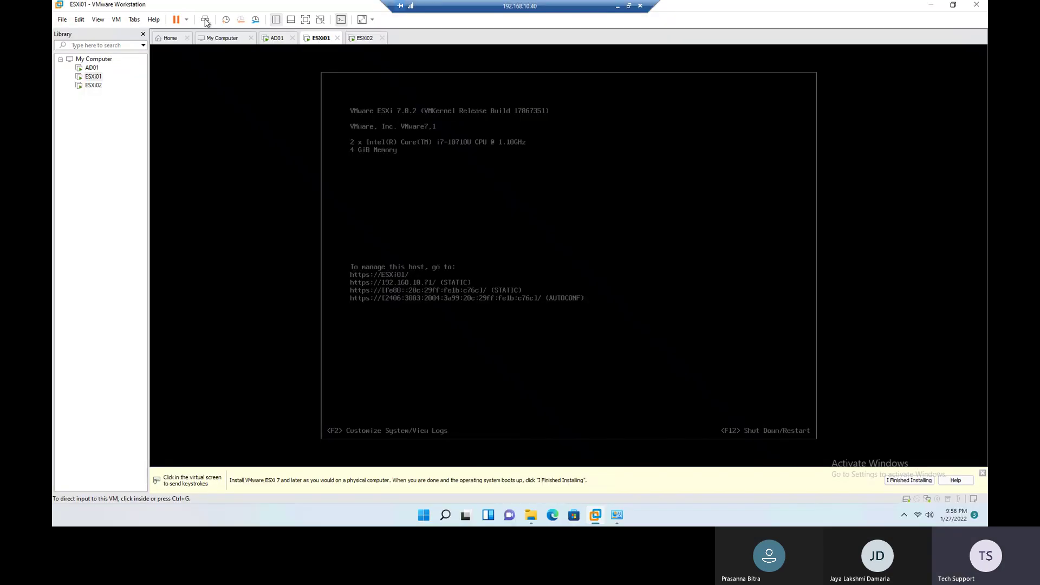
Step: Unlock AD01 with the administrator password and close the Windows Admin Center popup
left_click(270, 39)
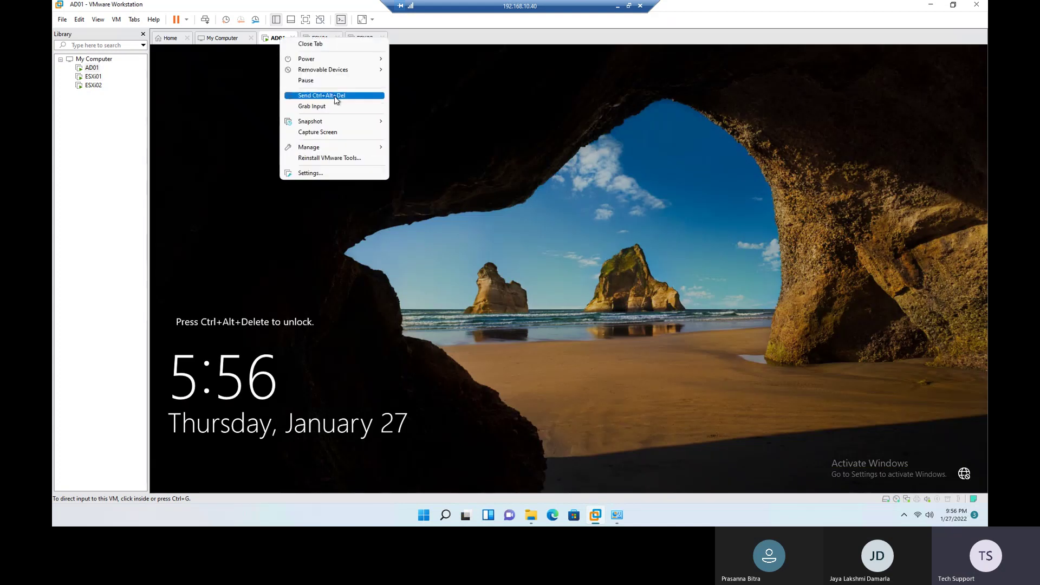
left_click(334, 96)
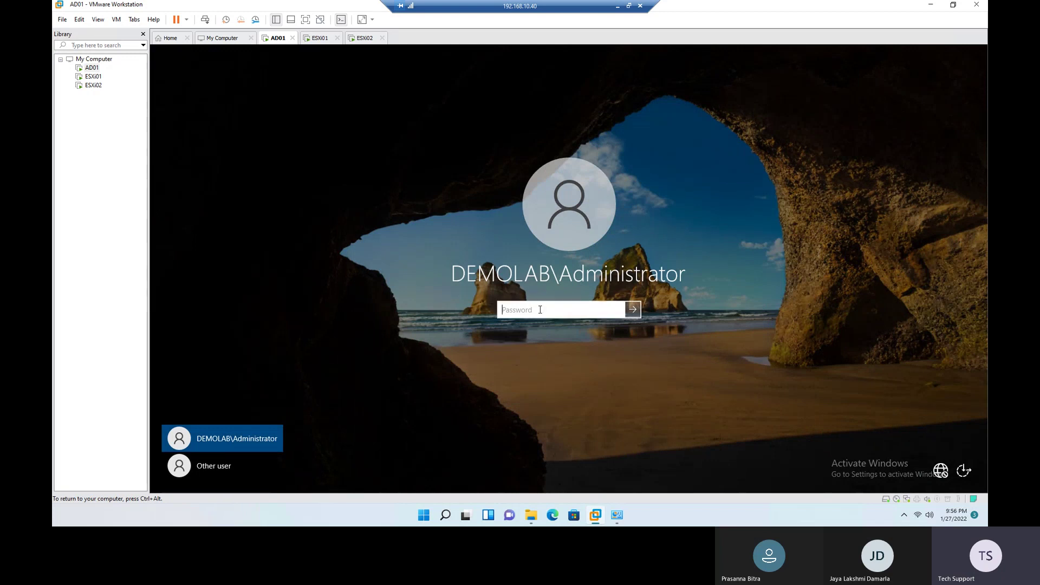
type("******")
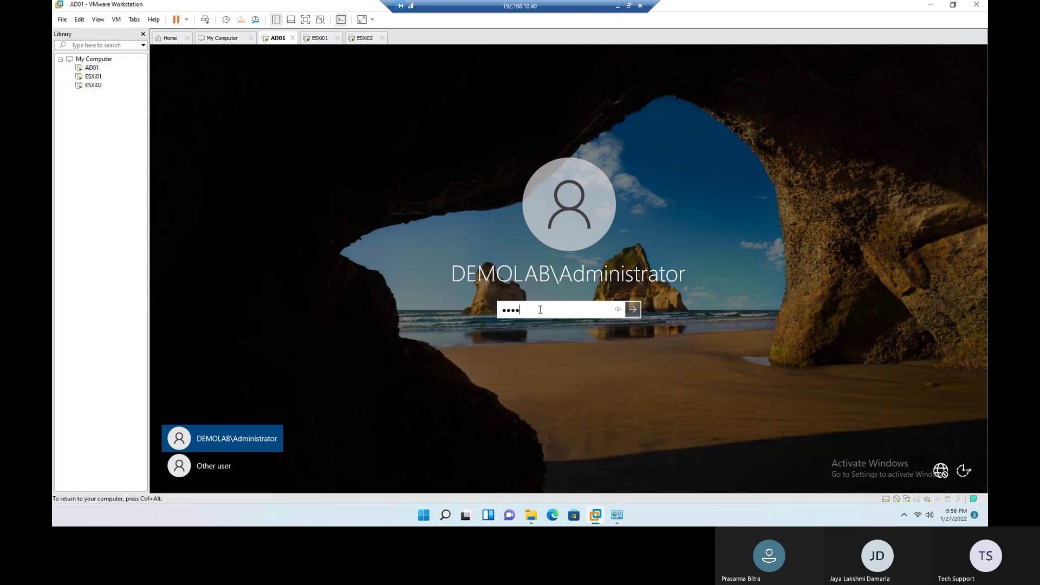
type("****")
key("Return")
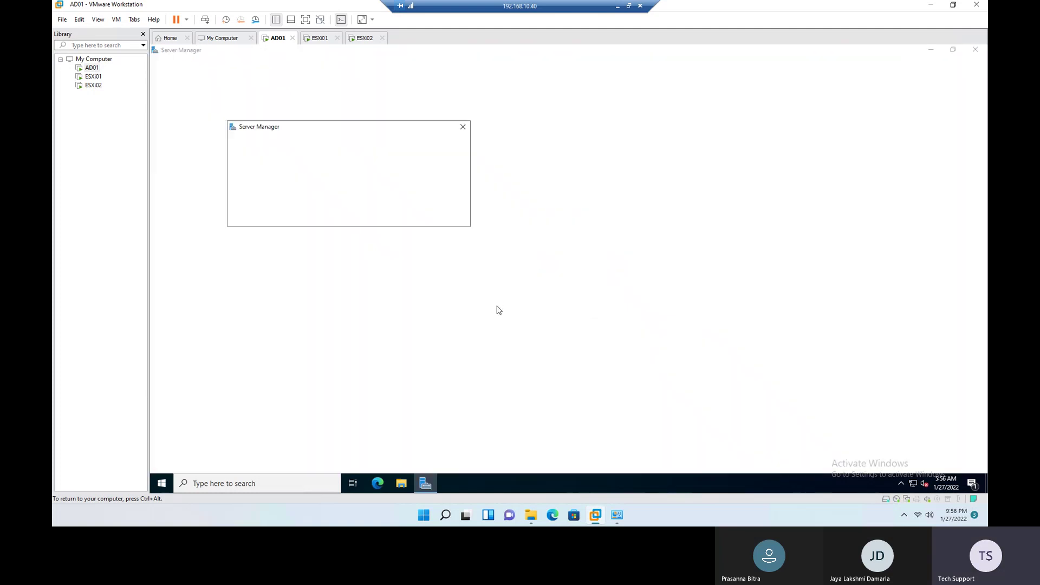
left_click(463, 127)
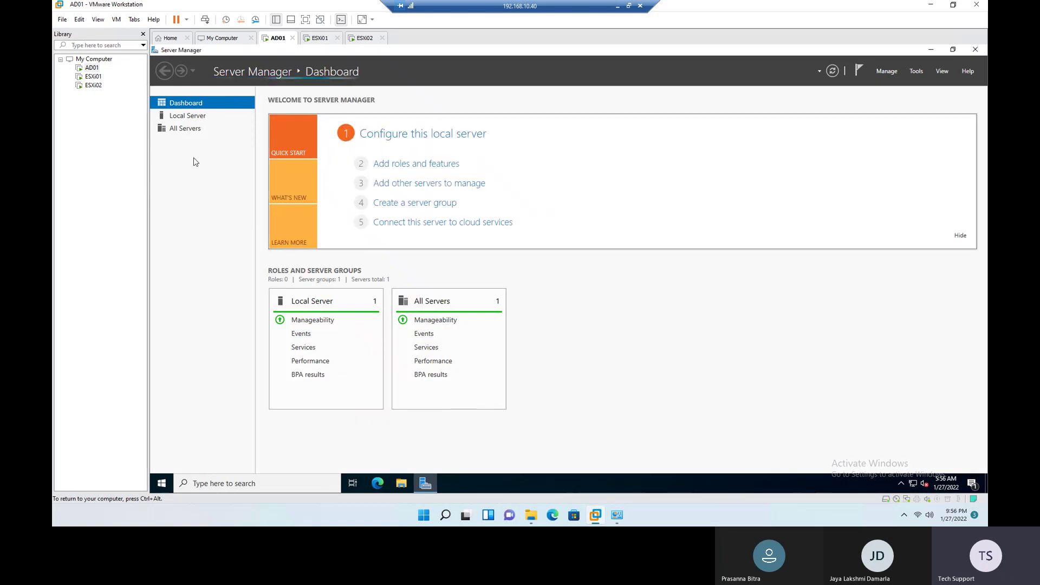
Step: Launch DNS Manager on AD01 by running dnsmgmt.msc from the Run dialog
left_click(916, 72)
left_click(866, 191)
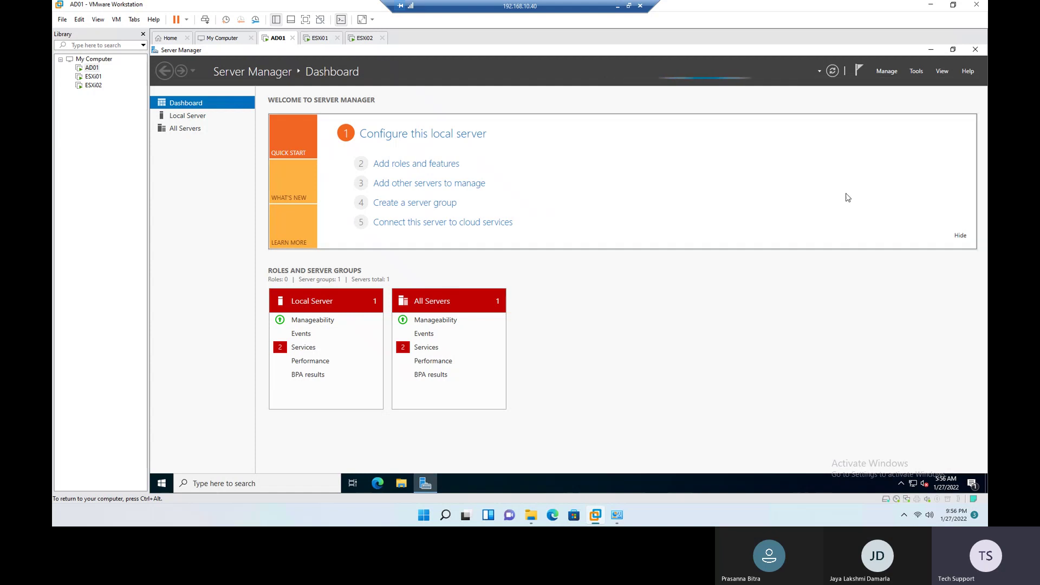
left_click(917, 71)
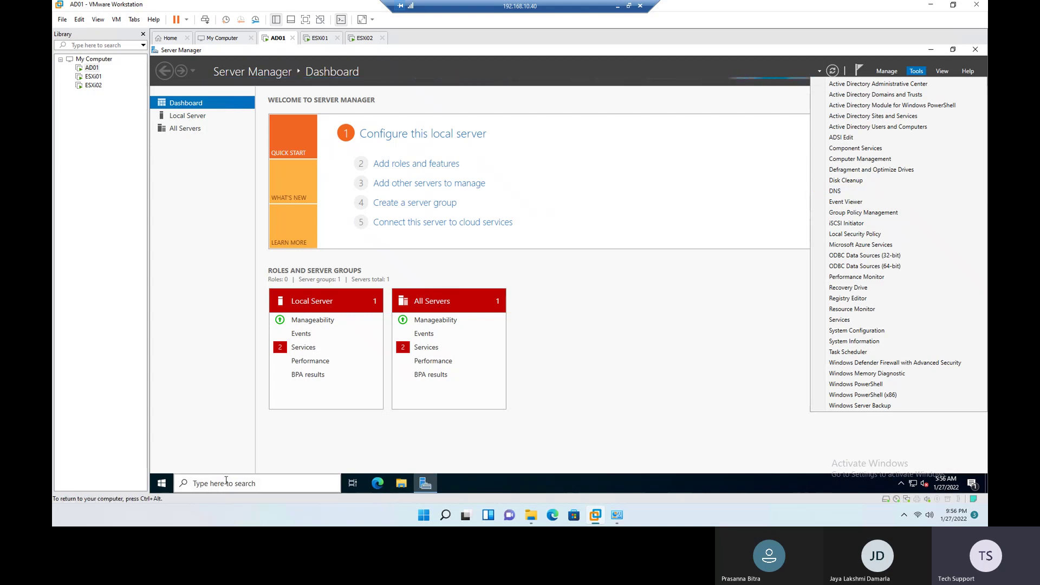
left_click(229, 481)
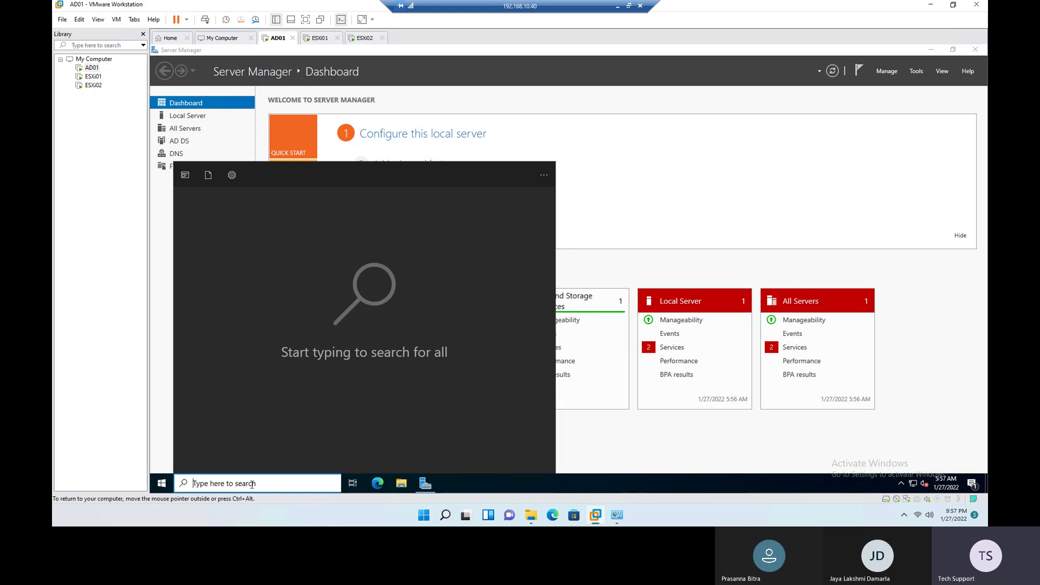
type("run")
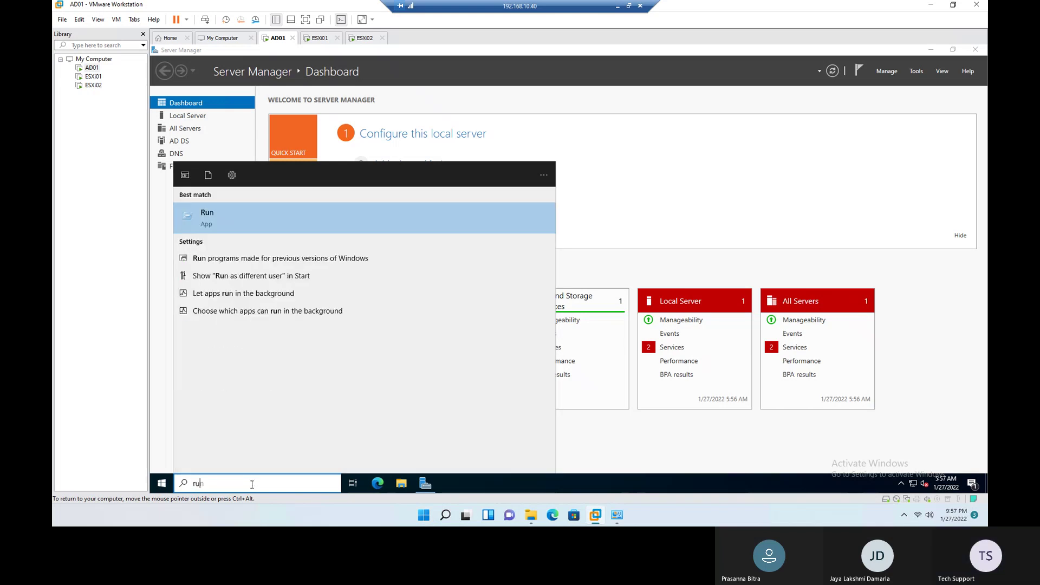
left_click(216, 219)
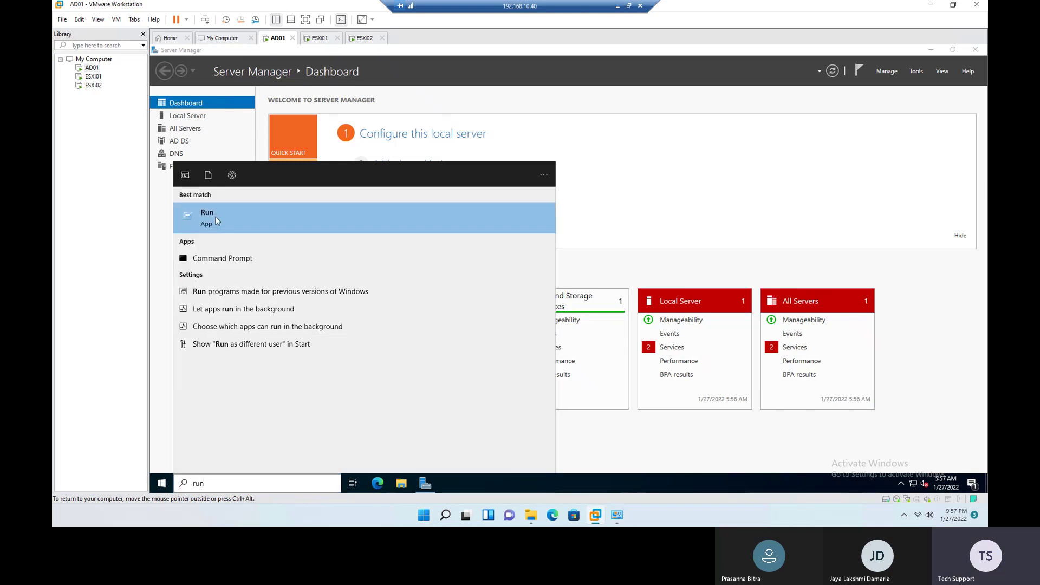
type("dnsmgmt.msc")
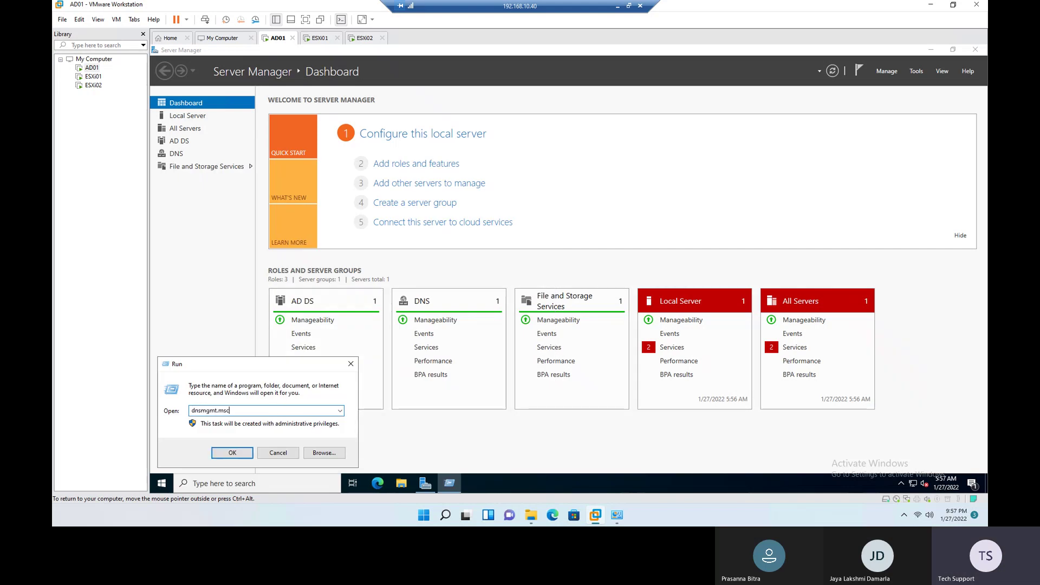
key("Return")
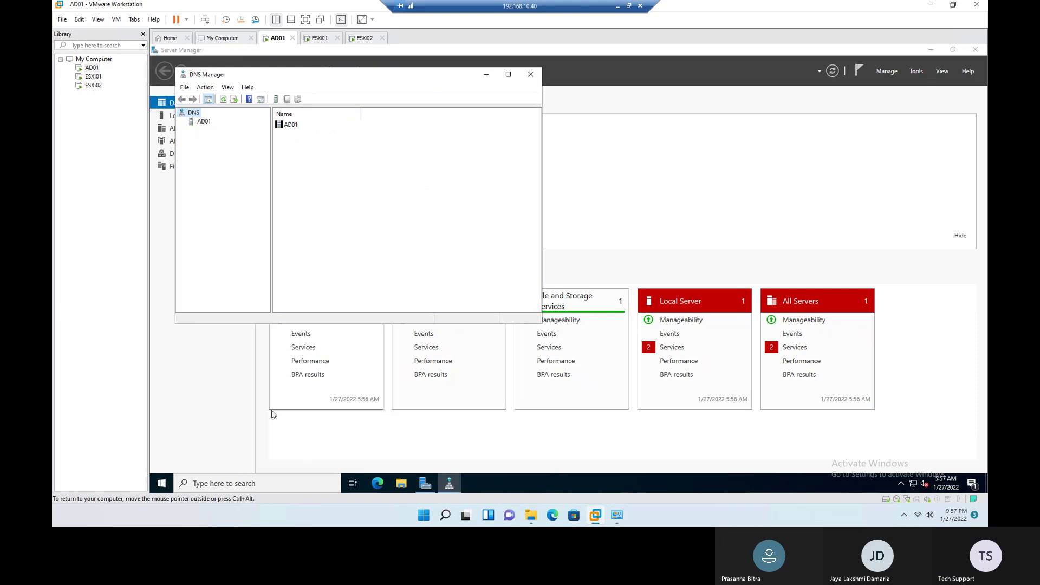
Step: Maximize DNS Manager, expand the AD01 server, and expand Forward Lookup Zones to list _msdcs.demolab.com and demolab.com
left_click(509, 74)
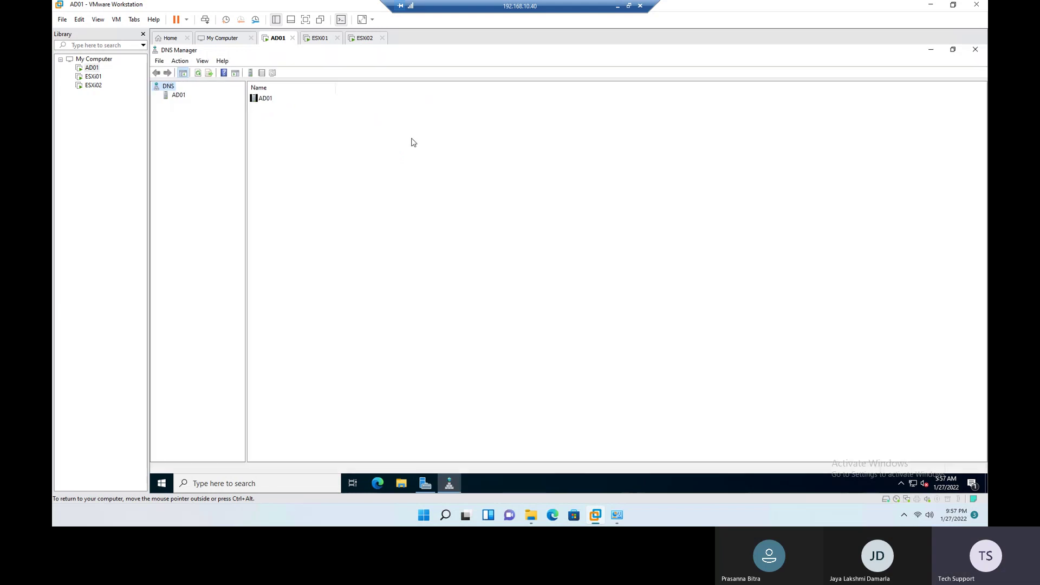
left_click(175, 98)
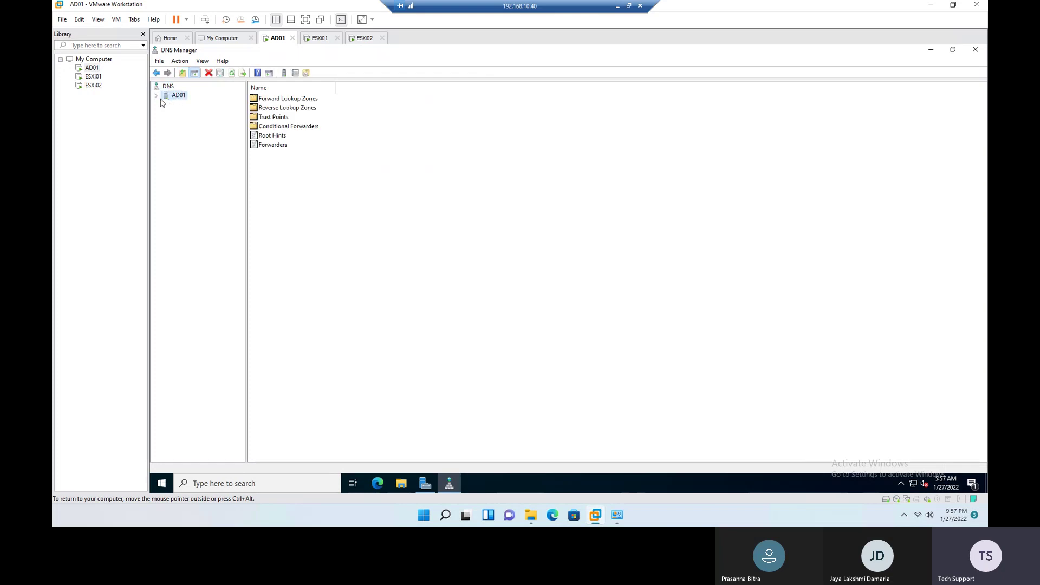
left_click(156, 96)
left_click_drag(244, 142, 305, 142)
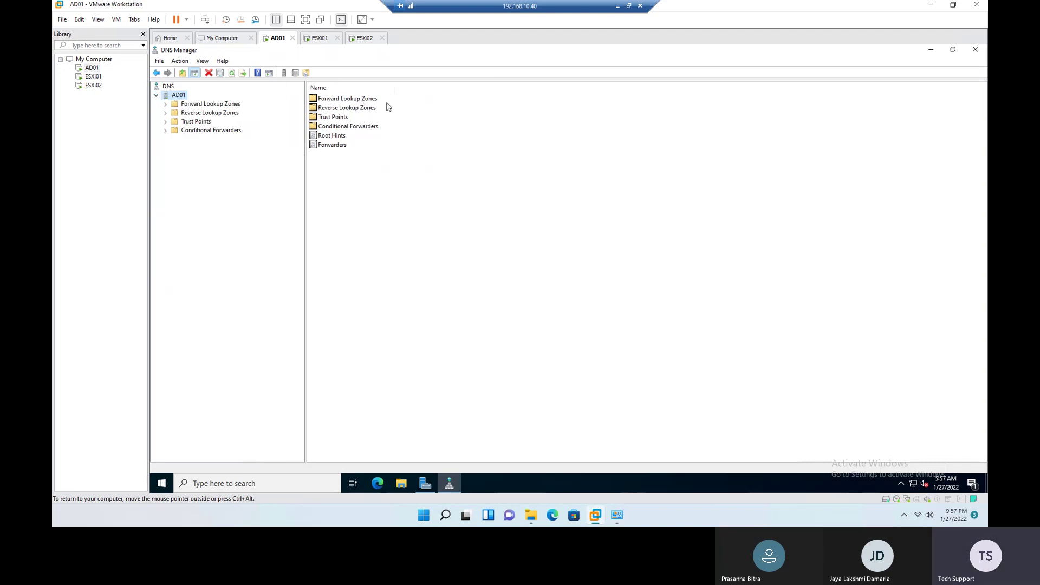
left_click_drag(395, 88, 429, 89)
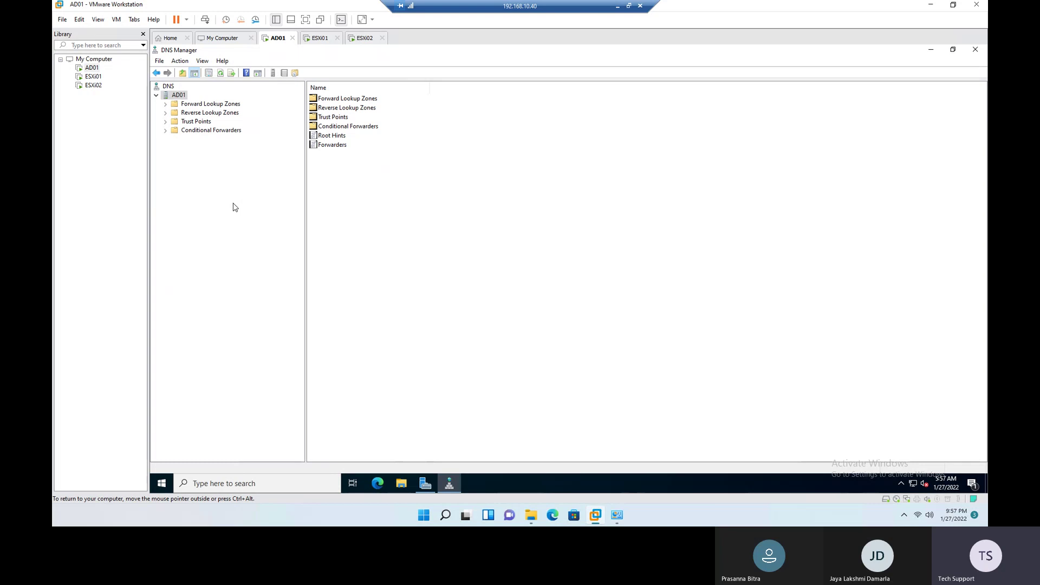
left_click(169, 87)
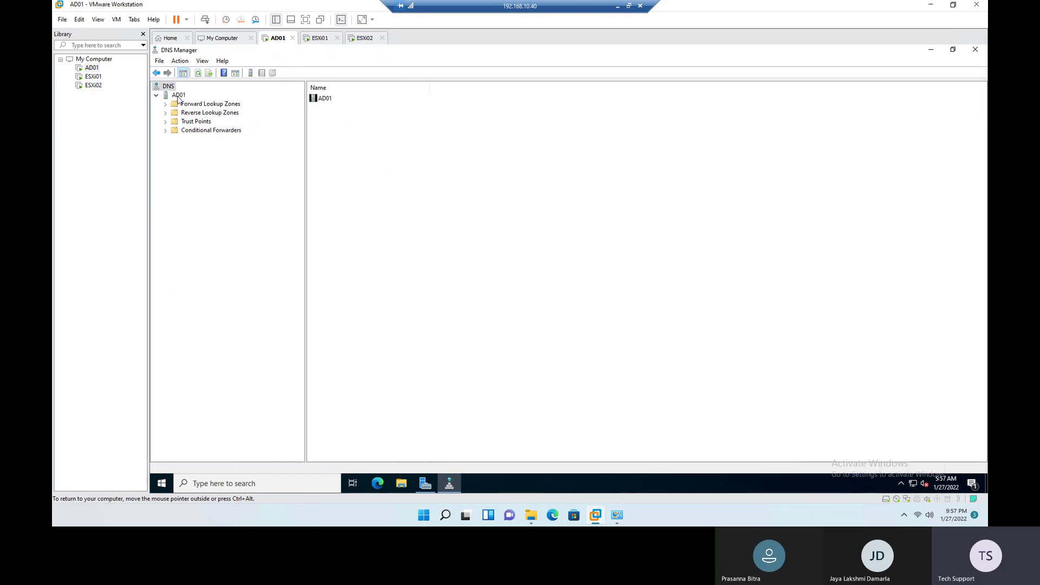
left_click(178, 96)
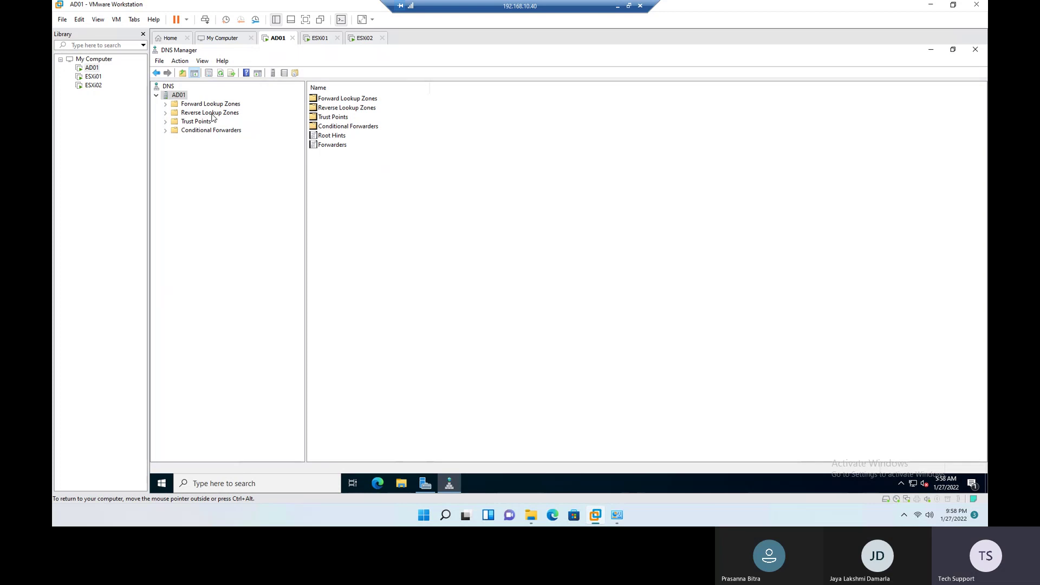
left_click(197, 123)
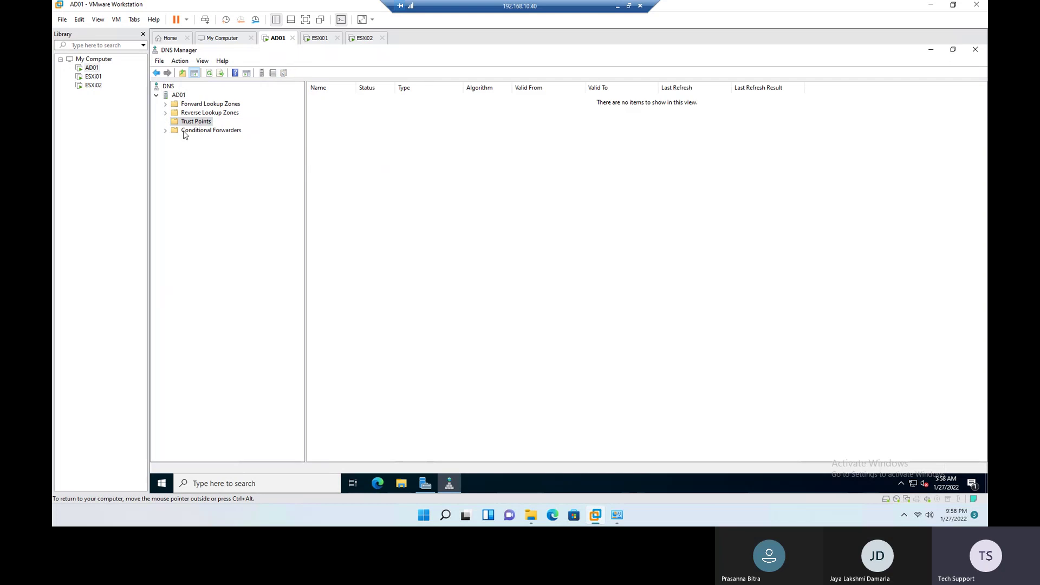
left_click(185, 132)
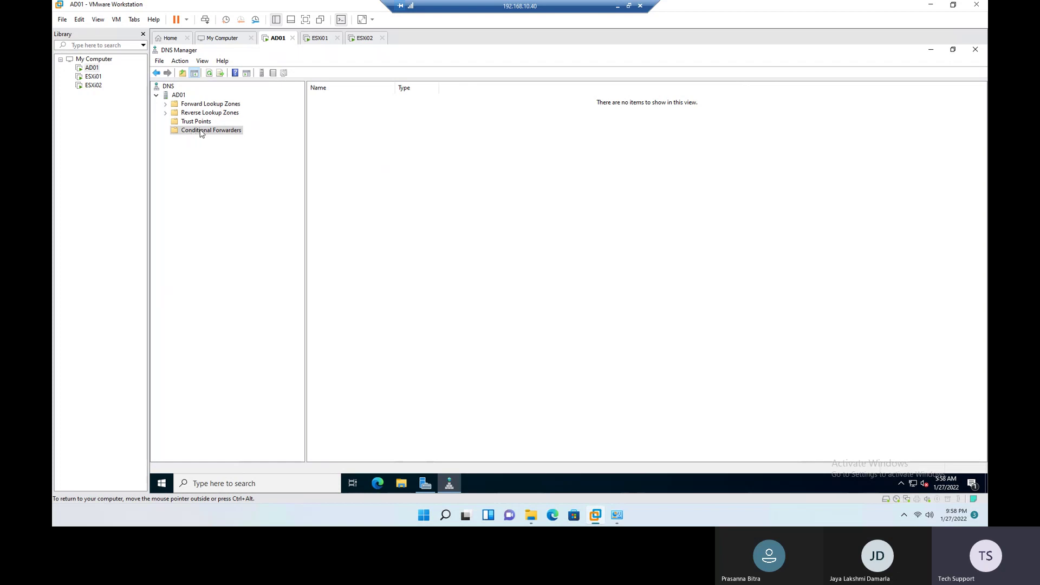
double_click(174, 104)
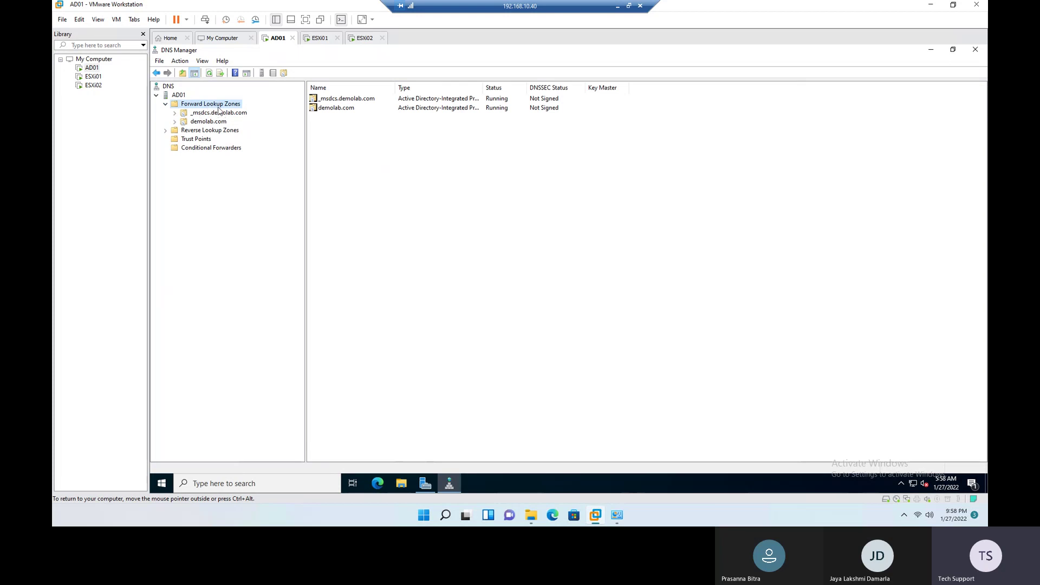
Step: Expand the demolab.com zone on AD01 and bring up its actions menu
right_click(225, 109)
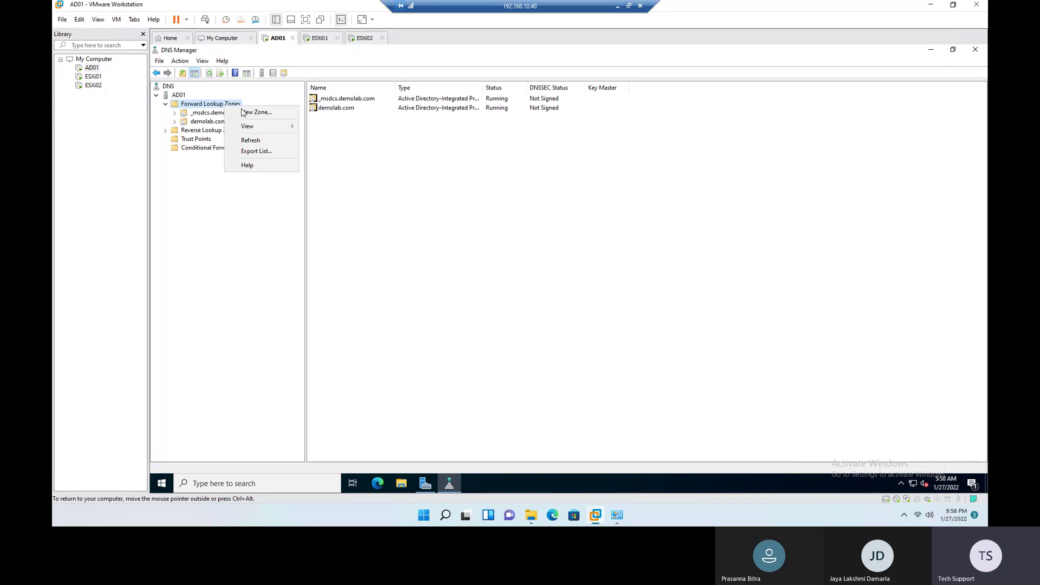
left_click(209, 202)
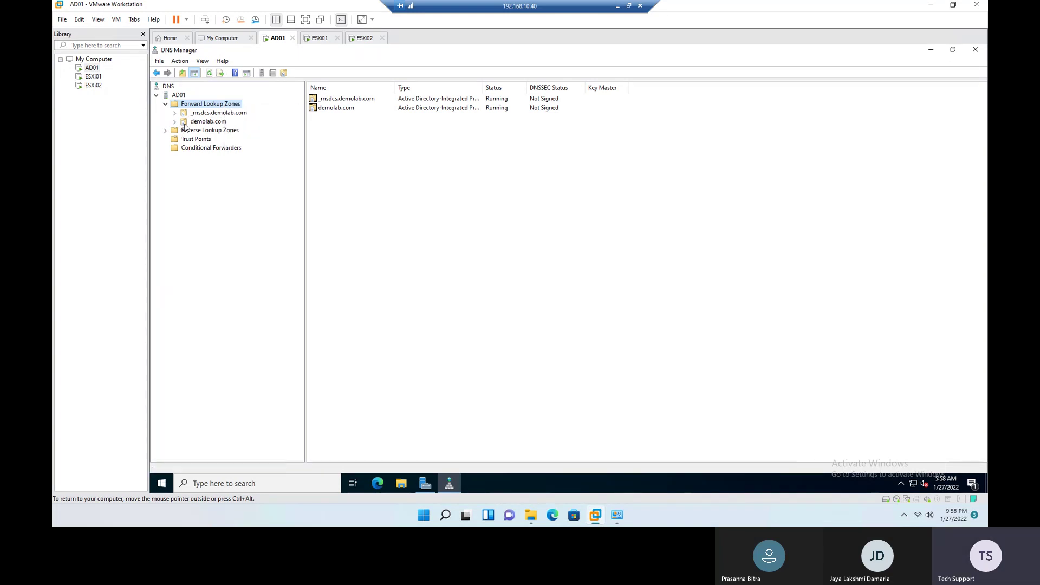
left_click(186, 123)
left_click(175, 123)
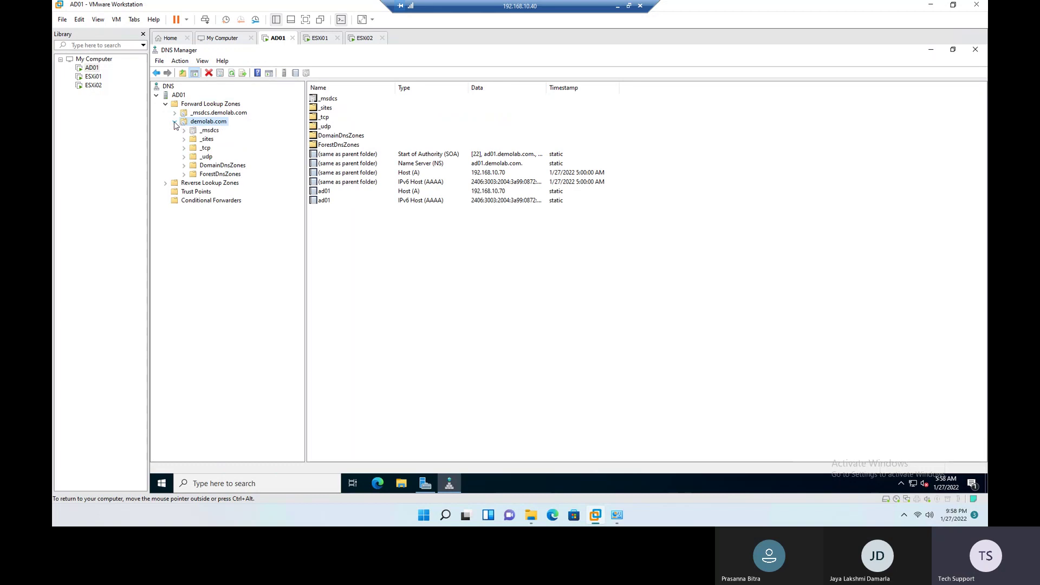
right_click(215, 125)
left_click(198, 125)
right_click(210, 125)
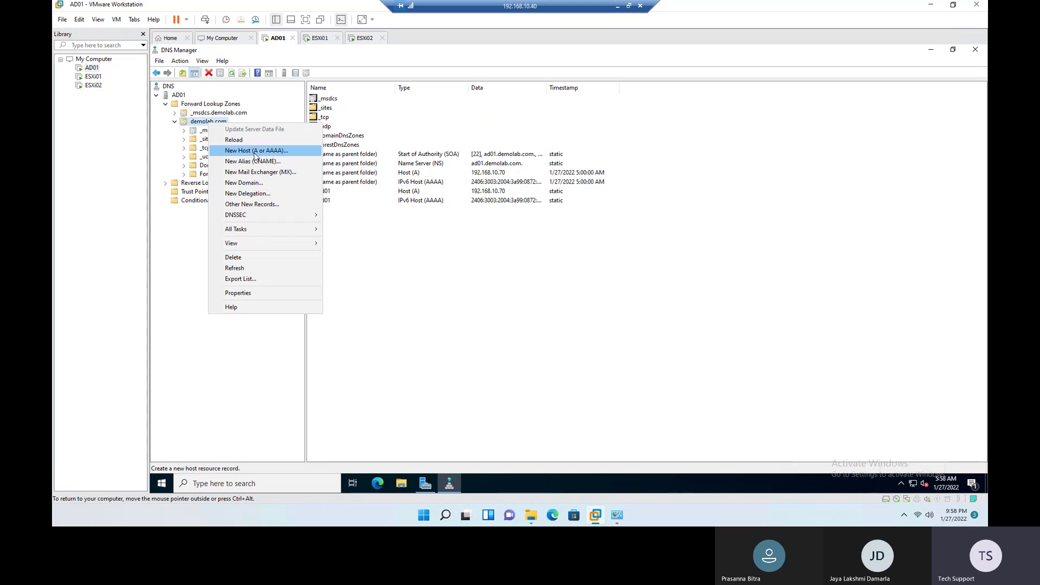
Step: Add host ESXi01 at 192.168.10.71 with PTR creation ticked, acknowledging the PTR failure warning
left_click(256, 154)
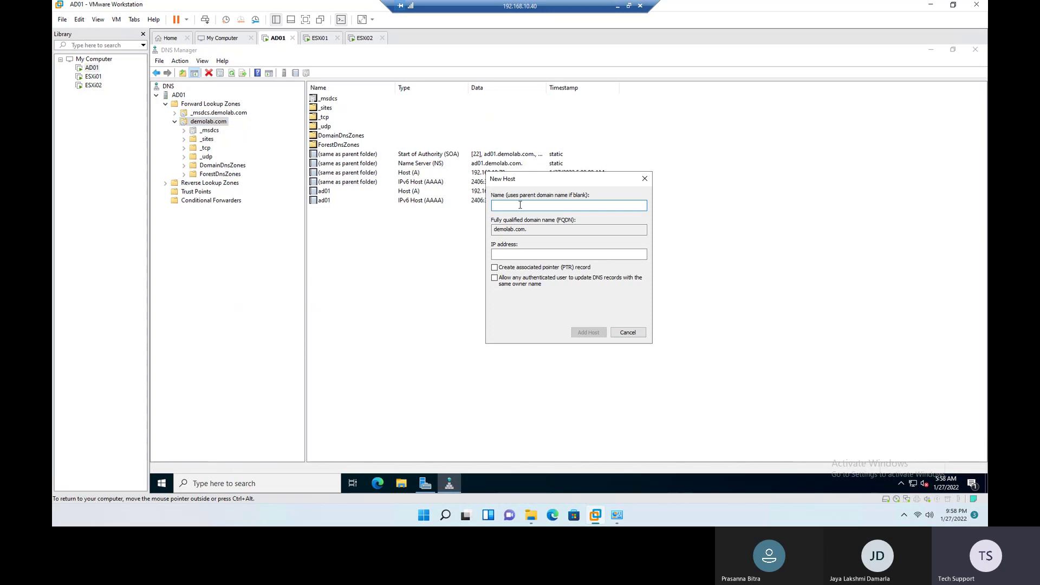
type("ESXi01")
double_click(558, 230)
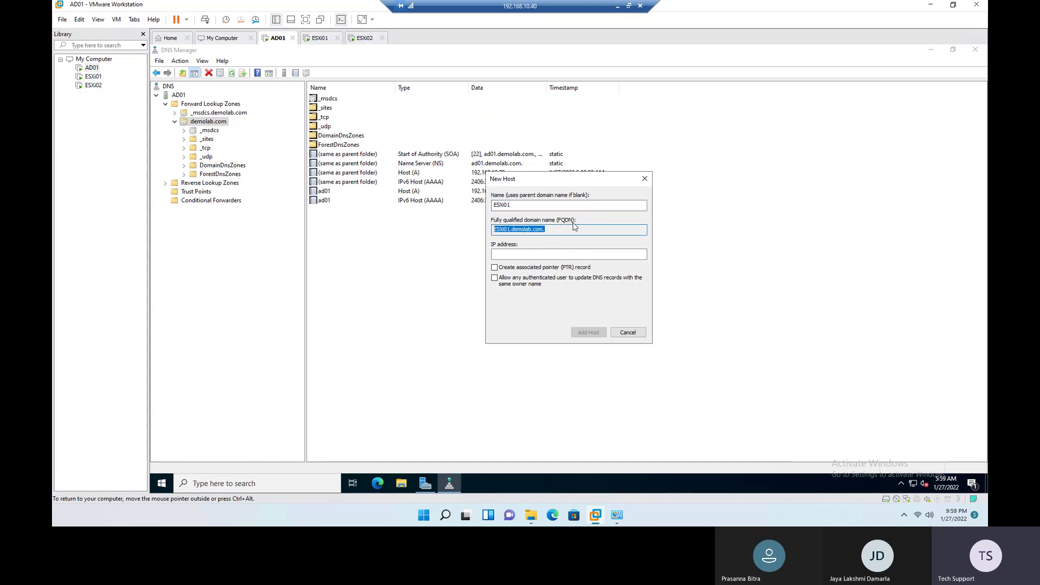
left_click(530, 255)
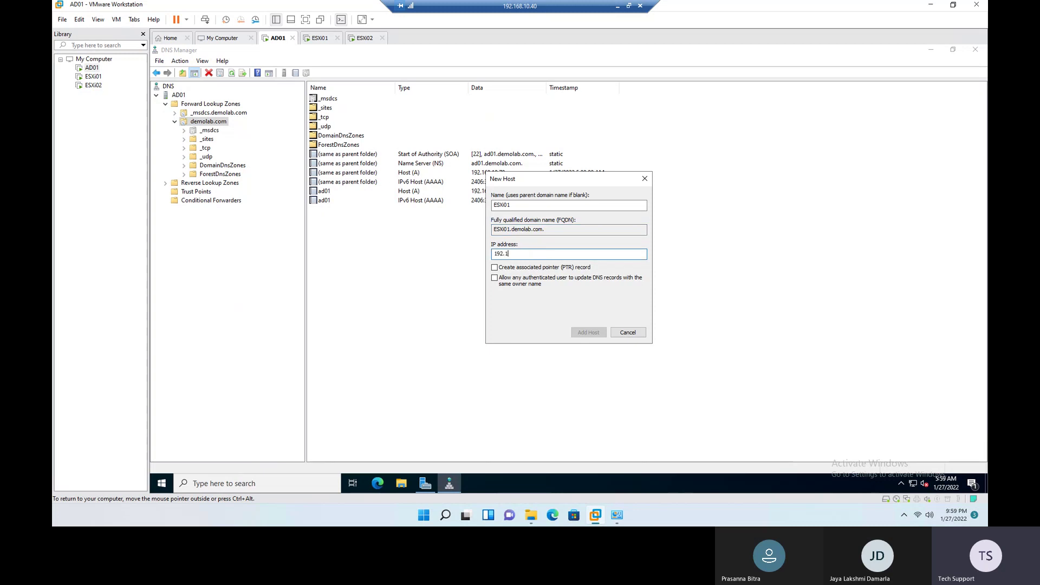
type("192.168.10.71")
left_click(511, 270)
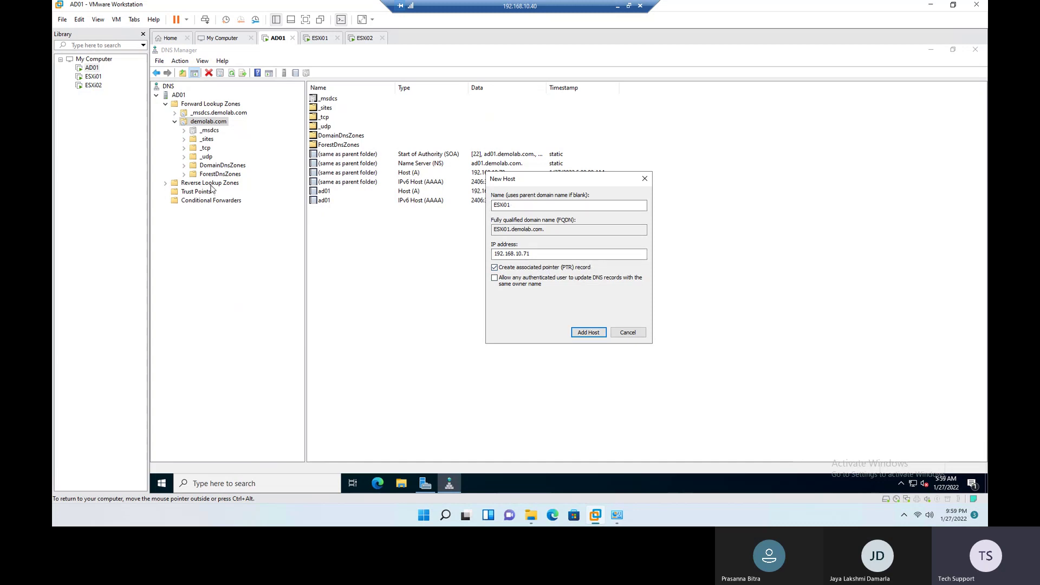
left_click(584, 333)
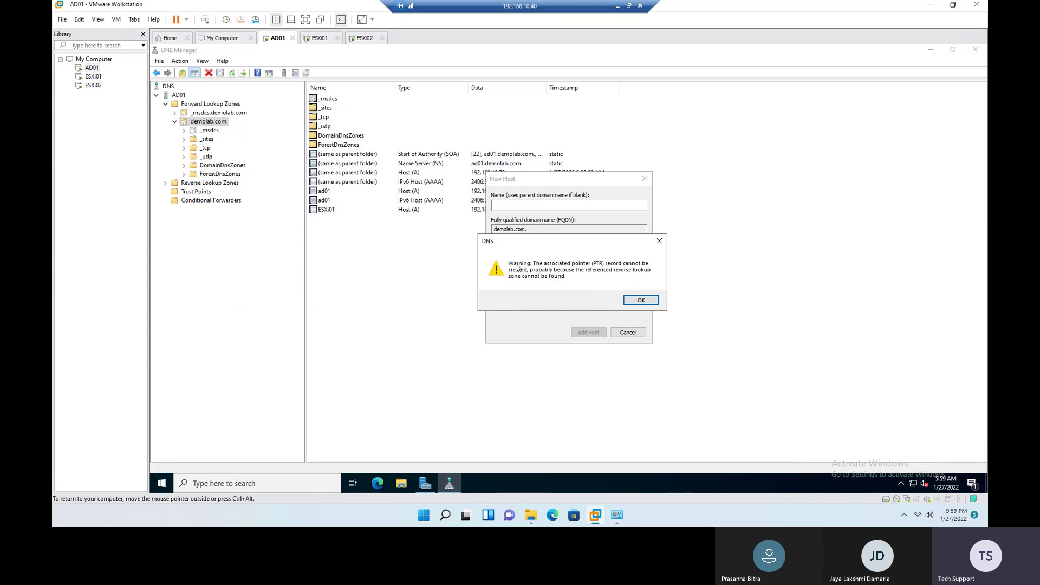
left_click(640, 302)
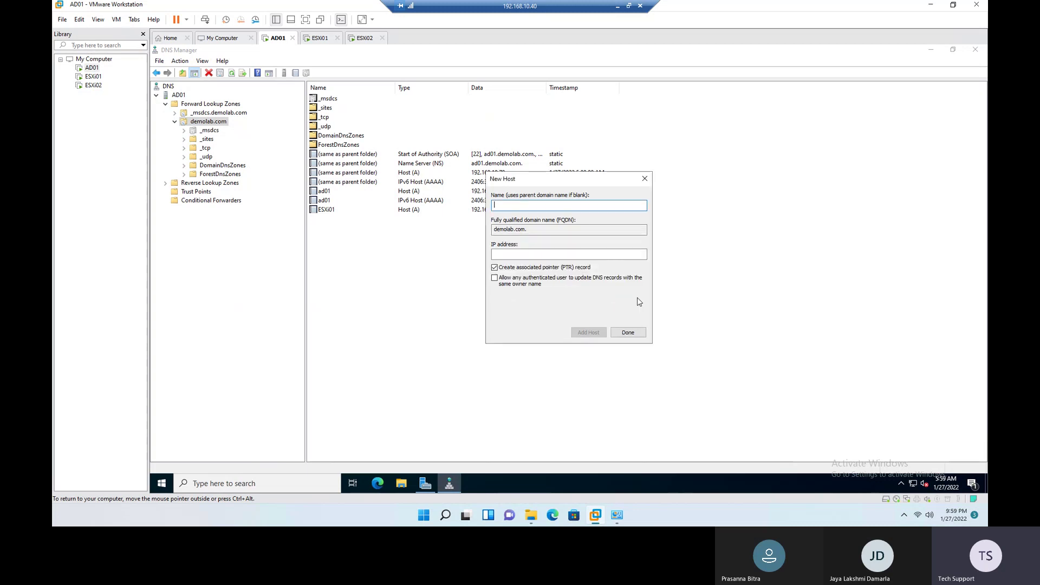
left_click(628, 333)
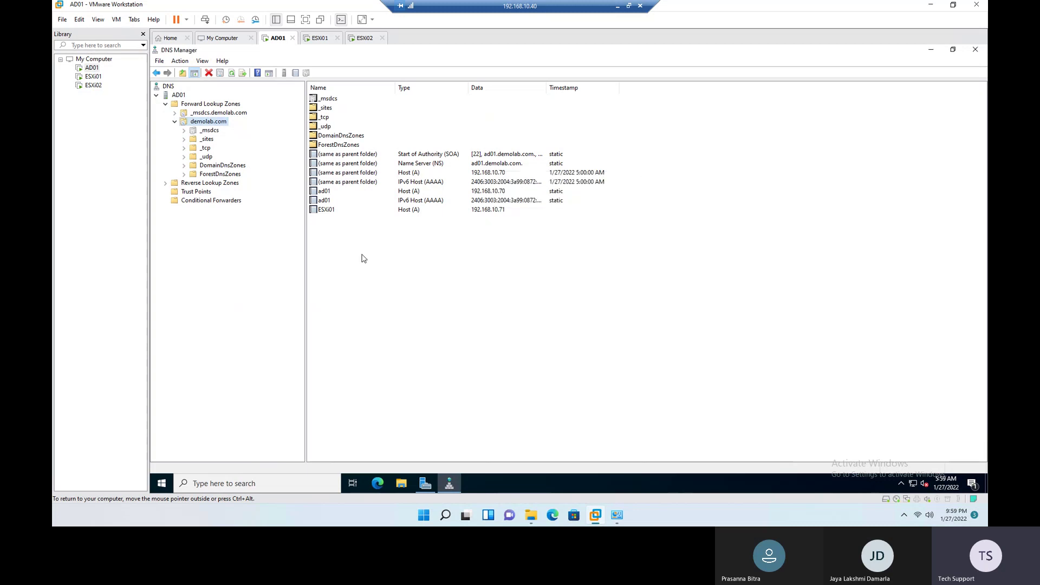
Step: Start a new primary, Active Directory-integrated zone under Reverse Lookup Zones
left_click(328, 213)
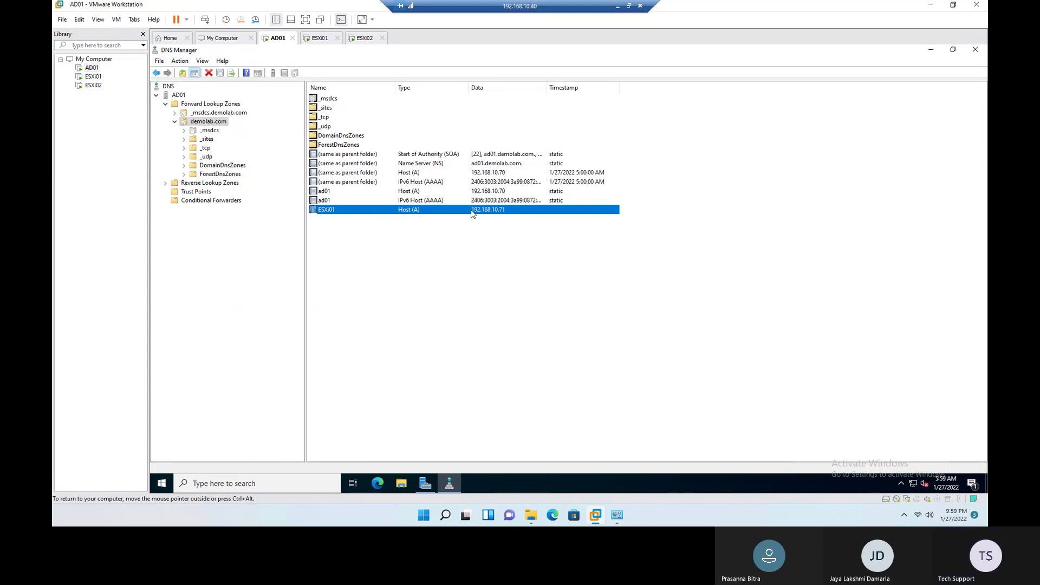
left_click(167, 186)
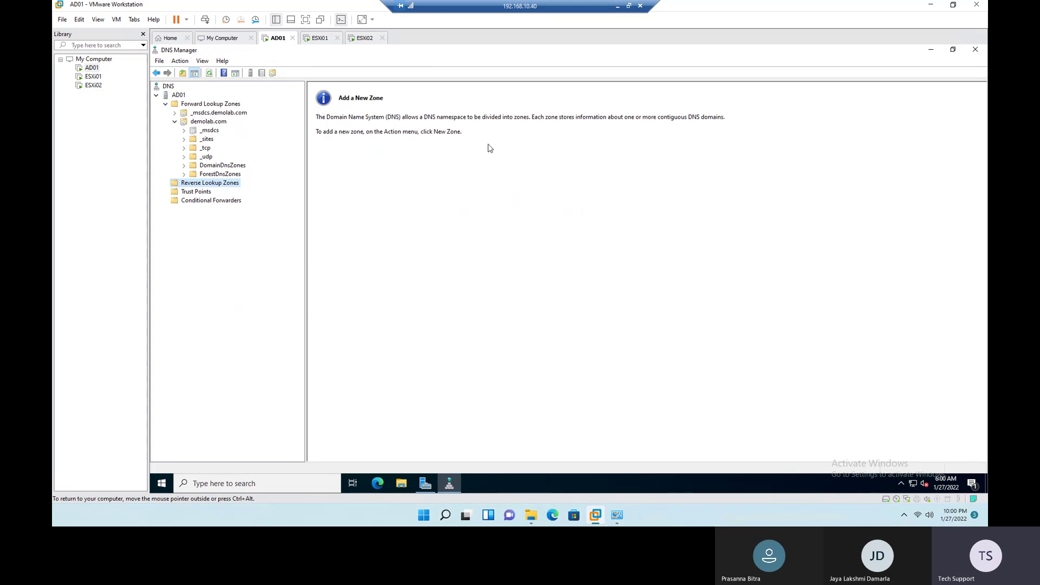
right_click(209, 185)
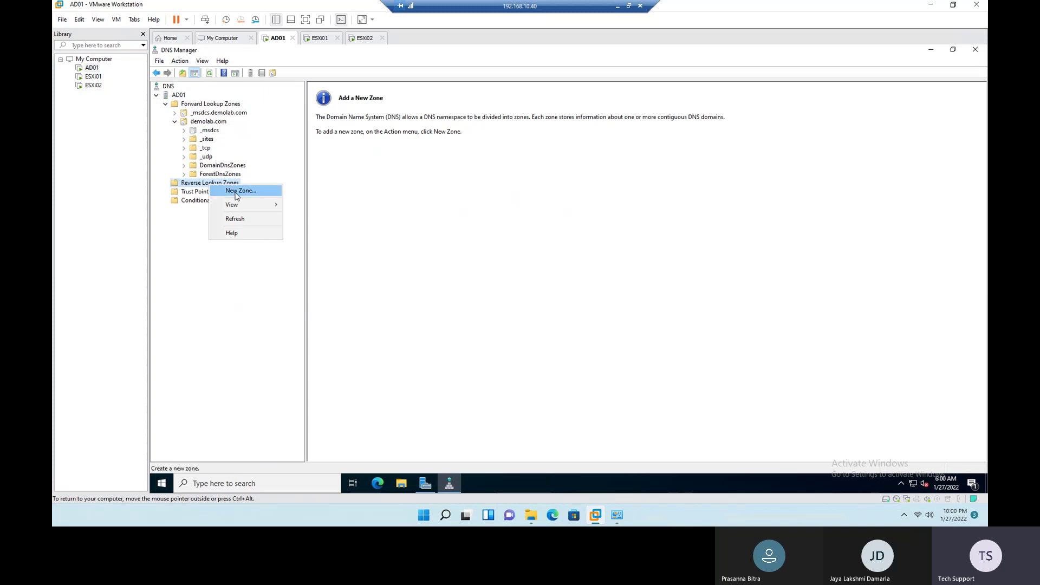
left_click(236, 192)
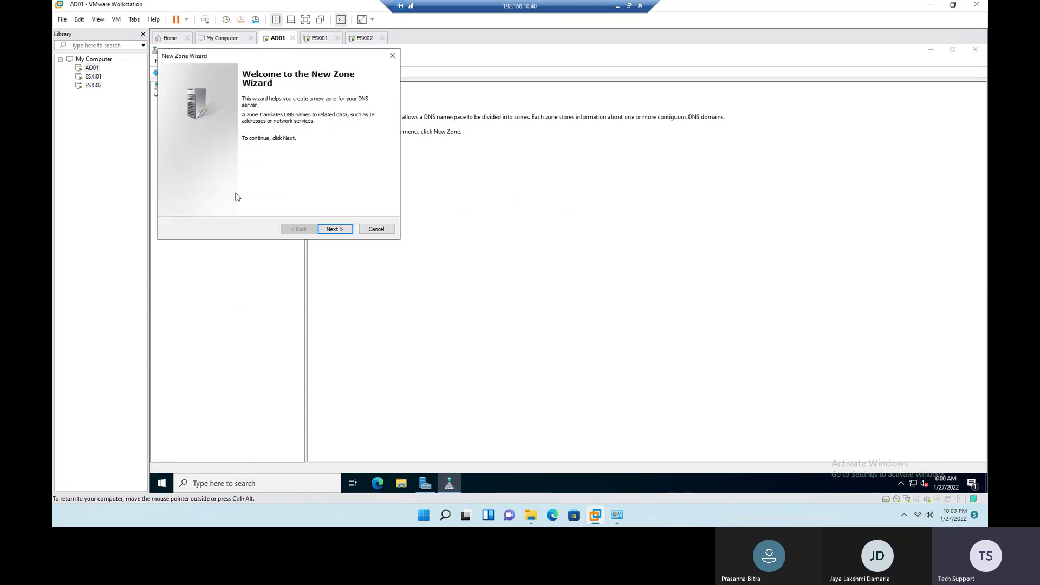
left_click(336, 229)
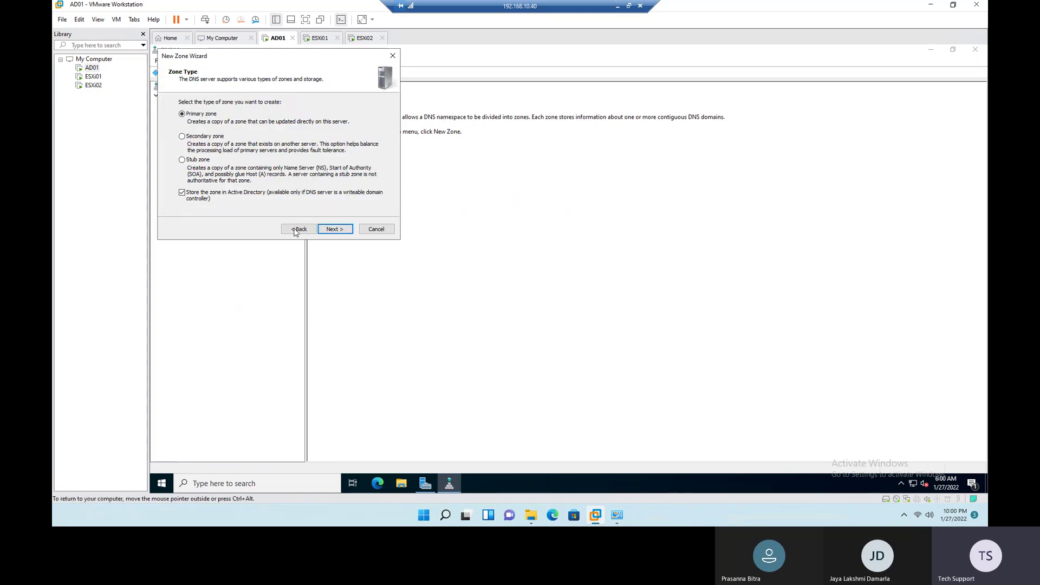
left_click(336, 229)
Step: Replicate to all domain DNS servers, choose IPv4, network ID 192.168.10, secure updates only, and finish
left_click_drag(264, 56, 550, 175)
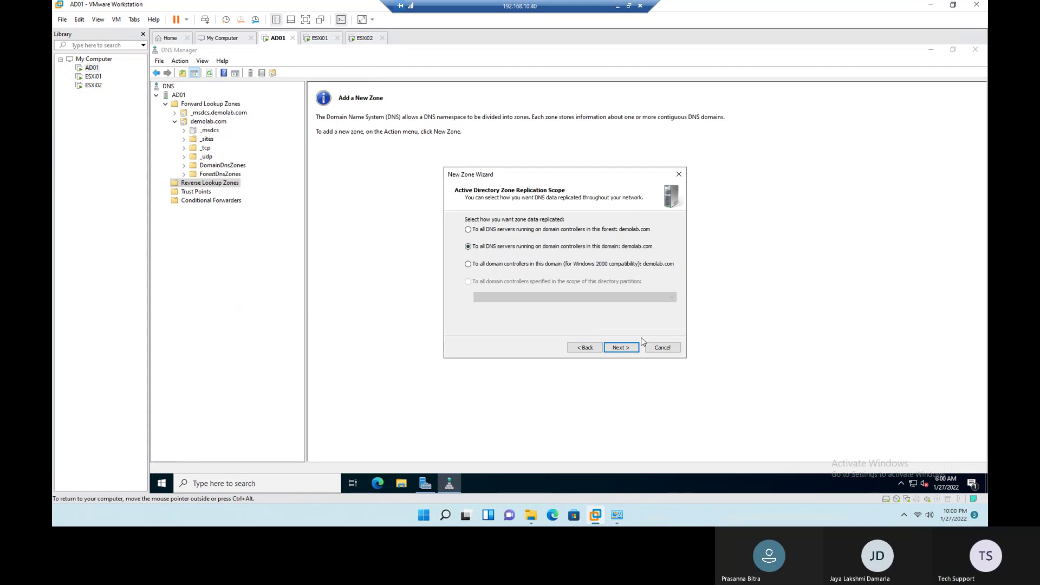
left_click(620, 349)
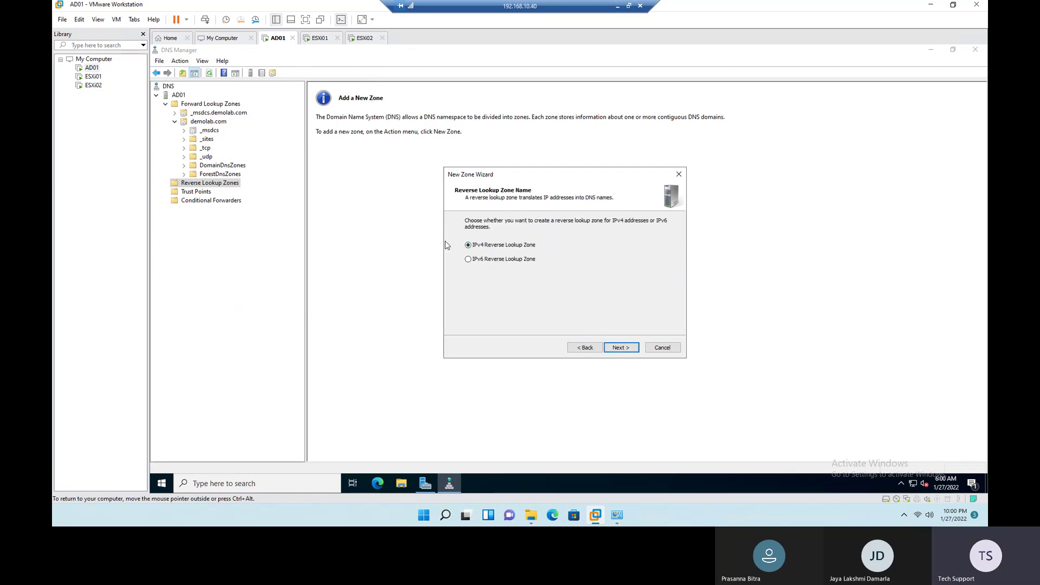
left_click(622, 349)
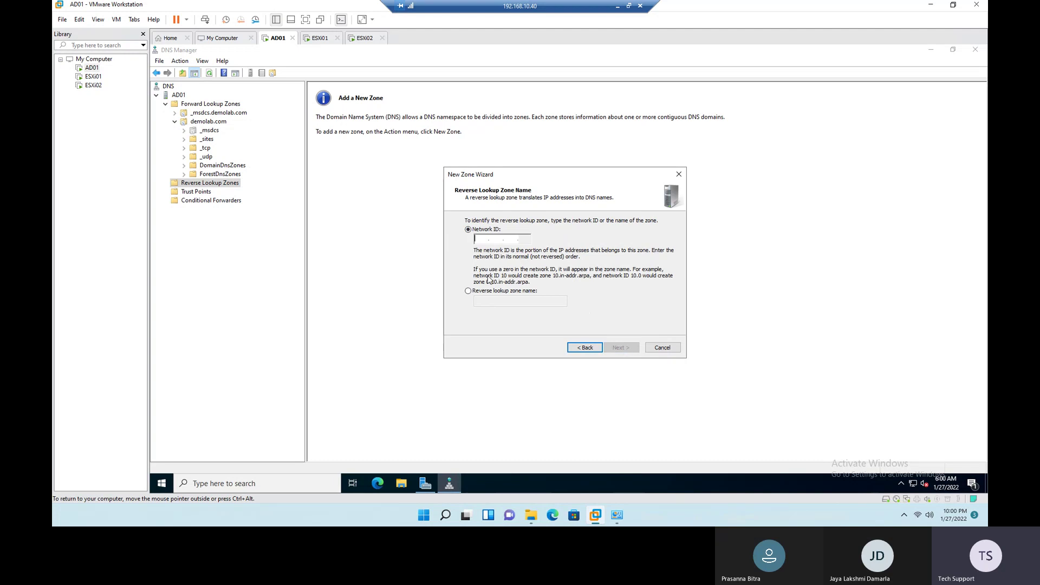
type("192.16")
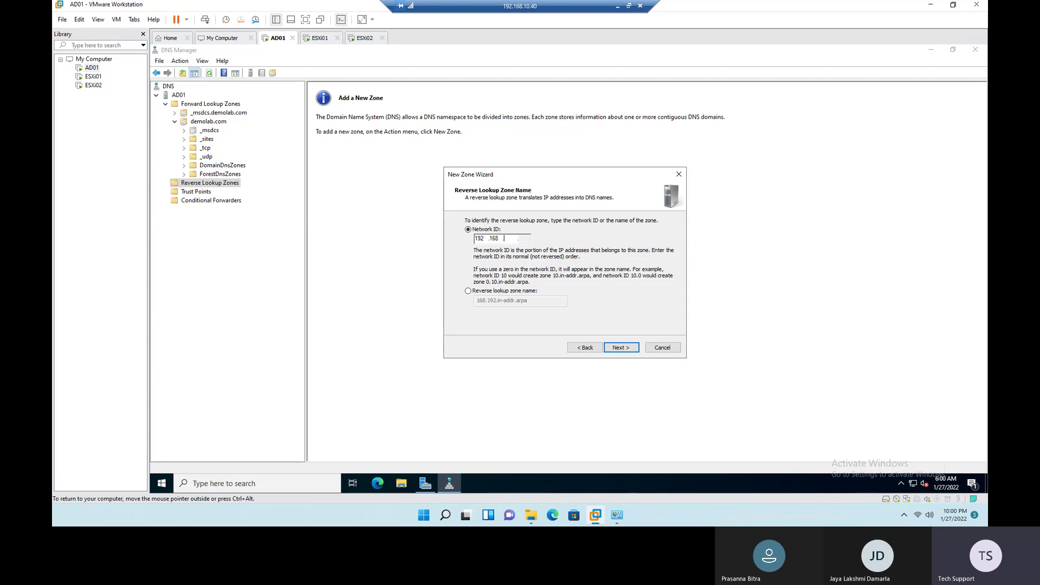
type("8.10")
left_click(632, 350)
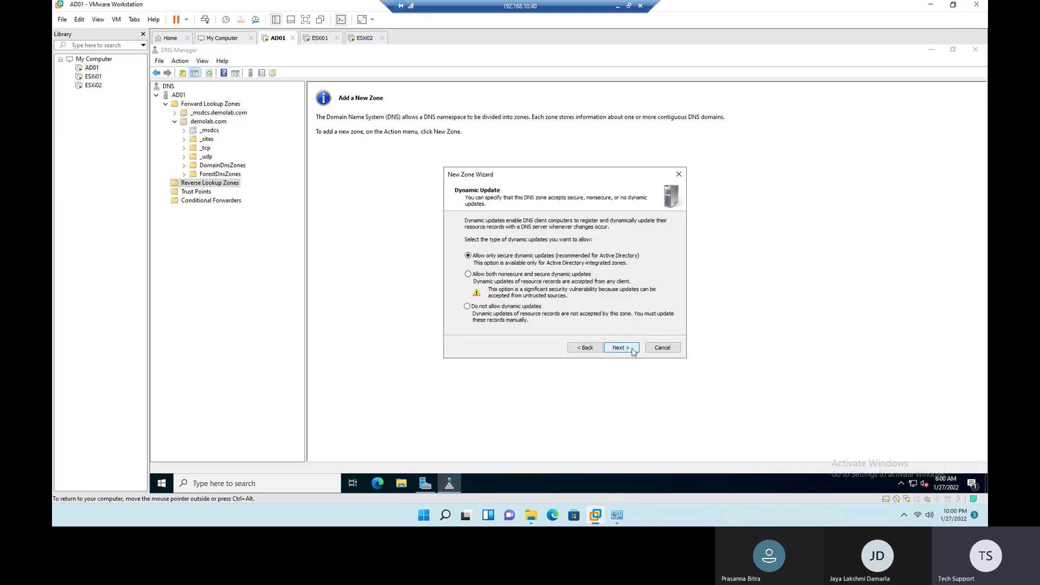
left_click(622, 348)
left_click(621, 348)
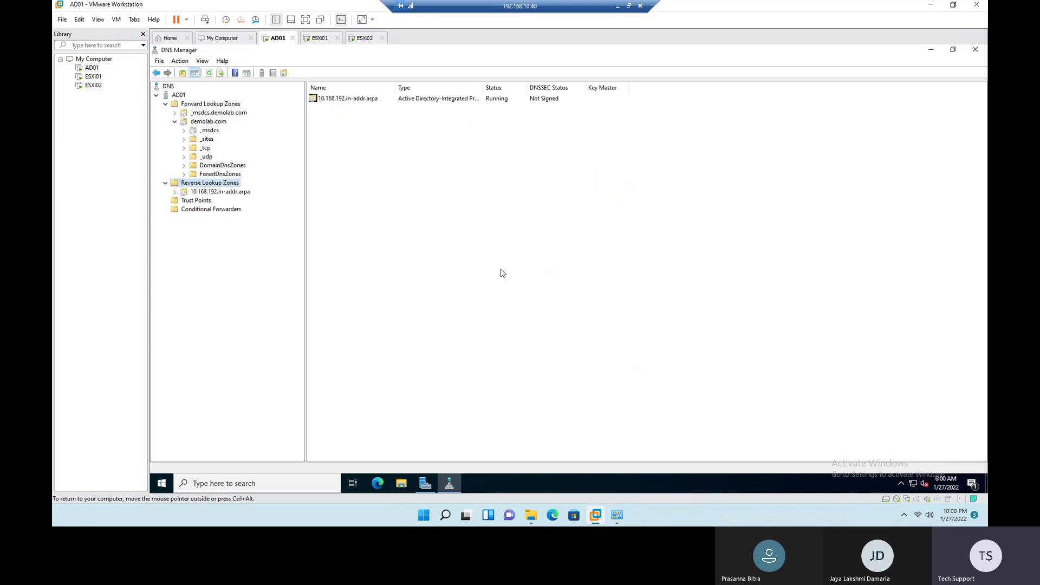
Step: Review the ESXi01 record's properties, then refresh the 10.168.192.in-addr.arpa zone to show its SOA and NS records
left_click(219, 192)
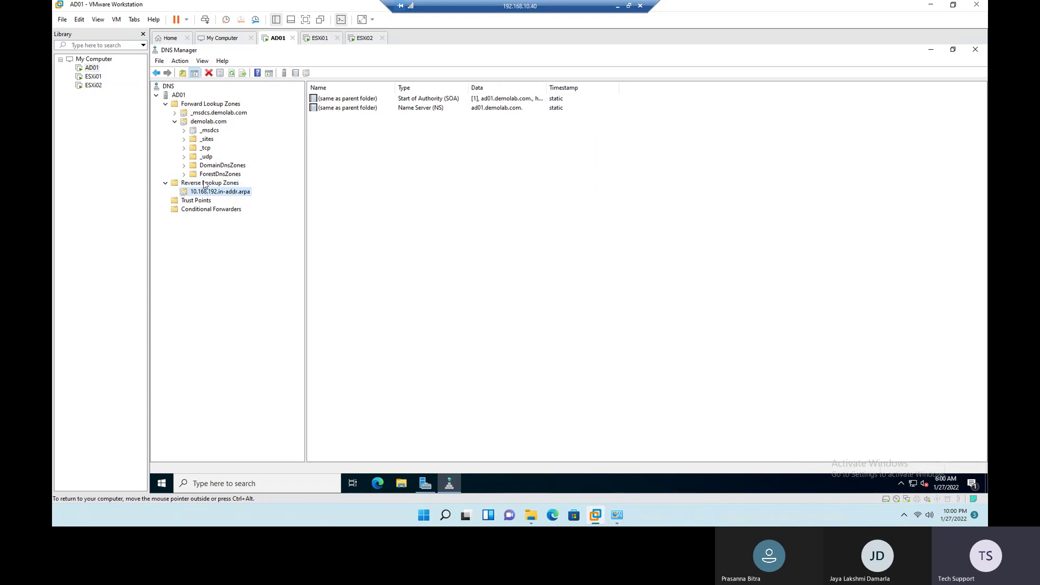
left_click(211, 122)
right_click(324, 210)
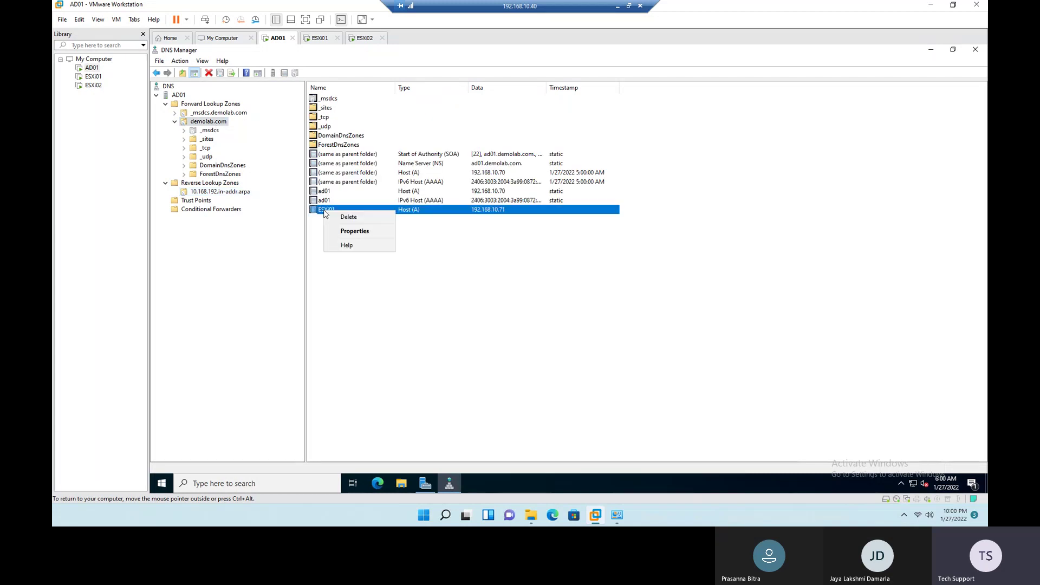
left_click(341, 232)
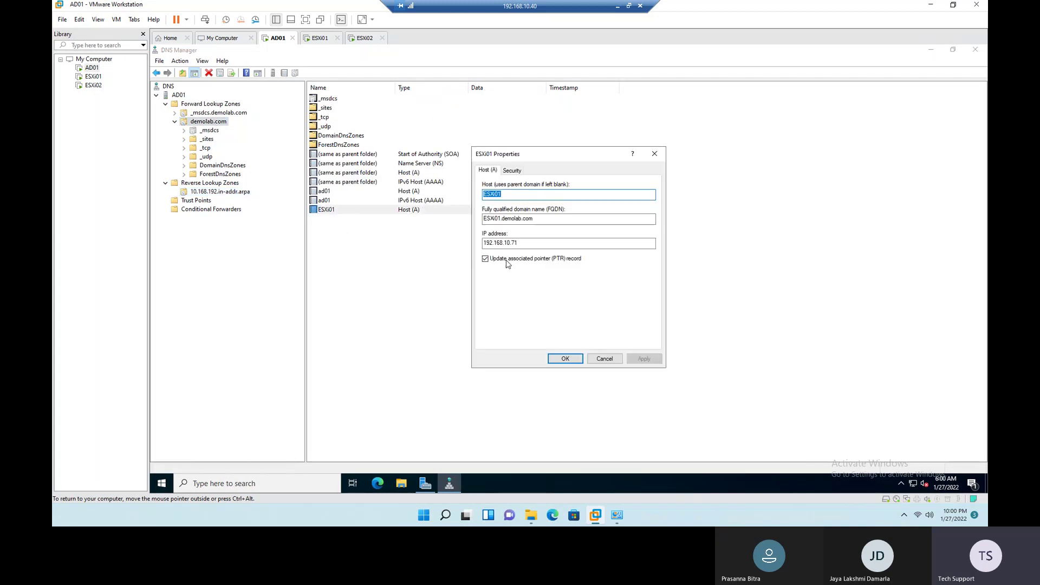
left_click(565, 358)
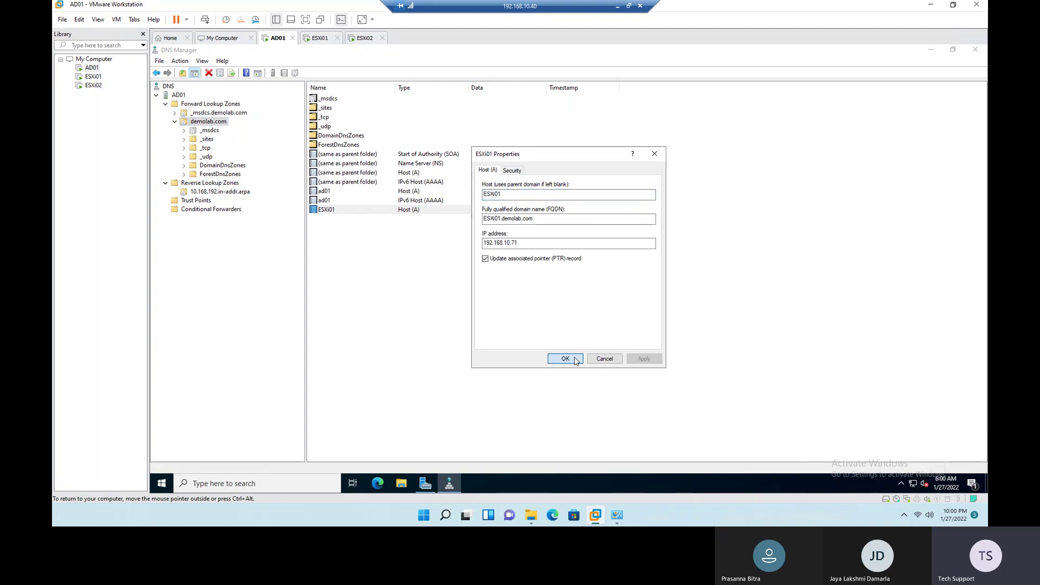
right_click(237, 194)
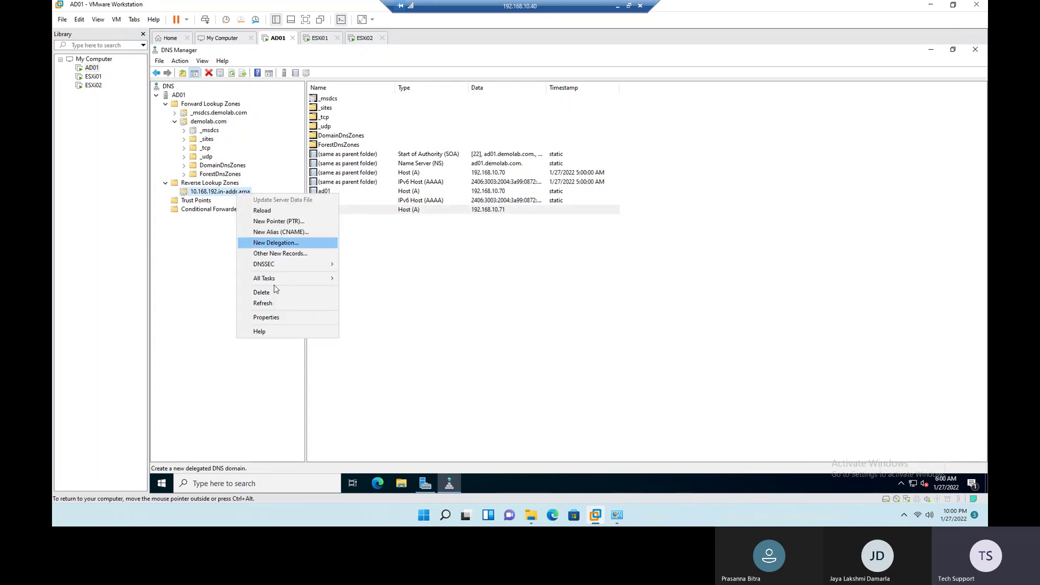
left_click(271, 303)
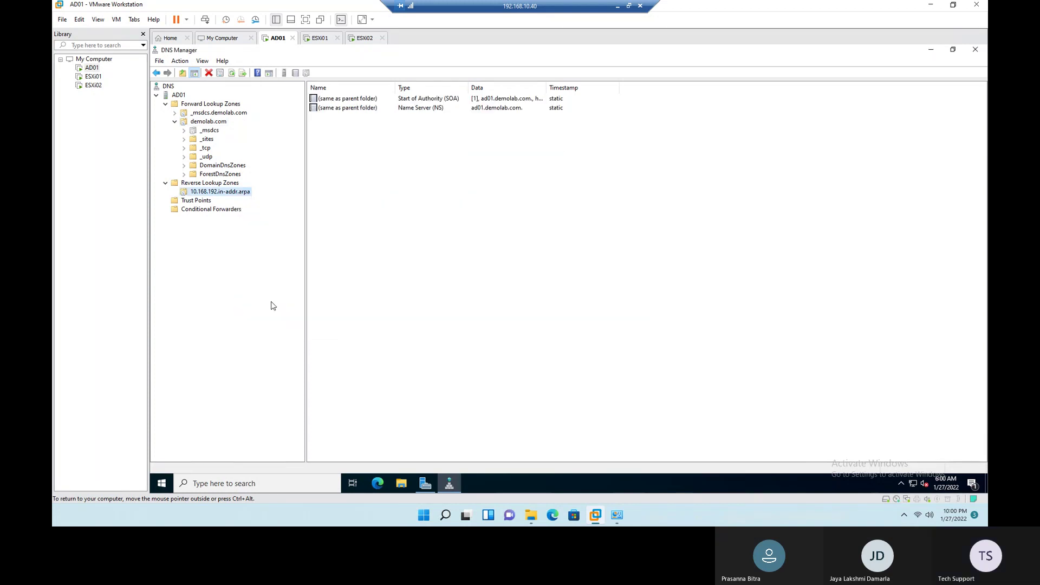
left_click(233, 76)
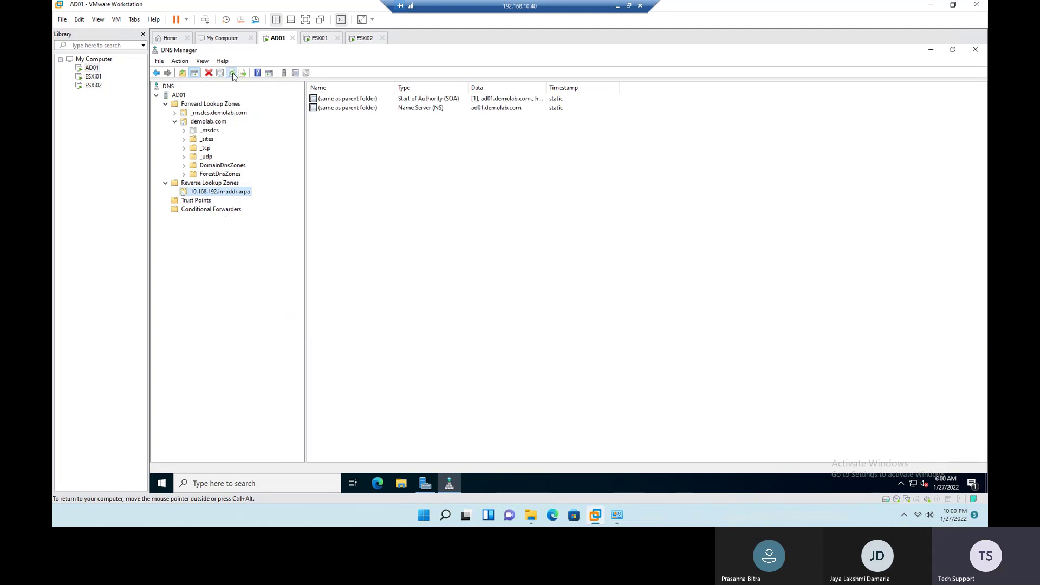
Step: Start a new pointer record in 10.168.192.in-addr.arpa with host IP 192.168.10.71
right_click(221, 191)
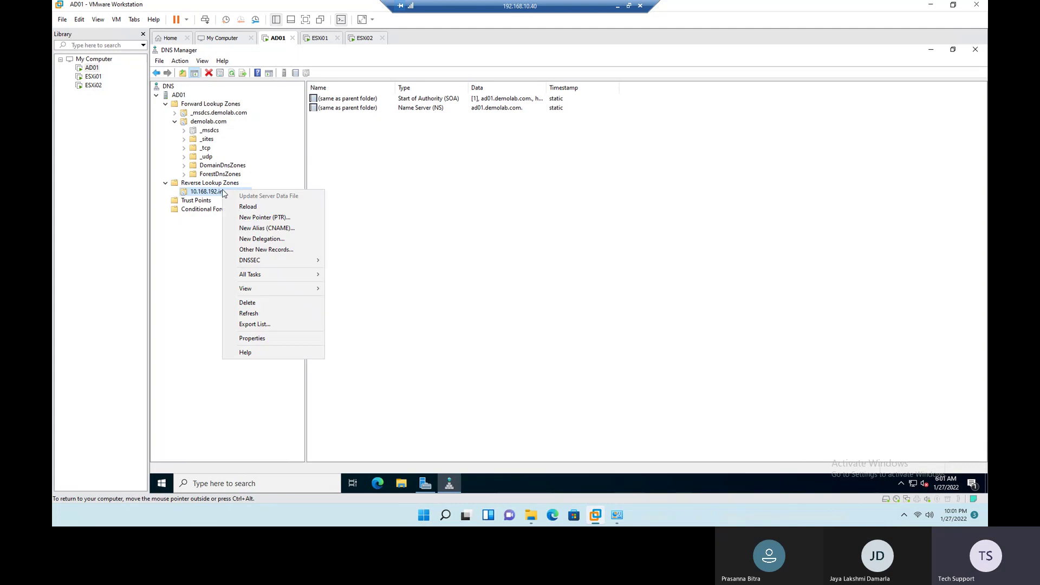
left_click(263, 218)
left_click(532, 195)
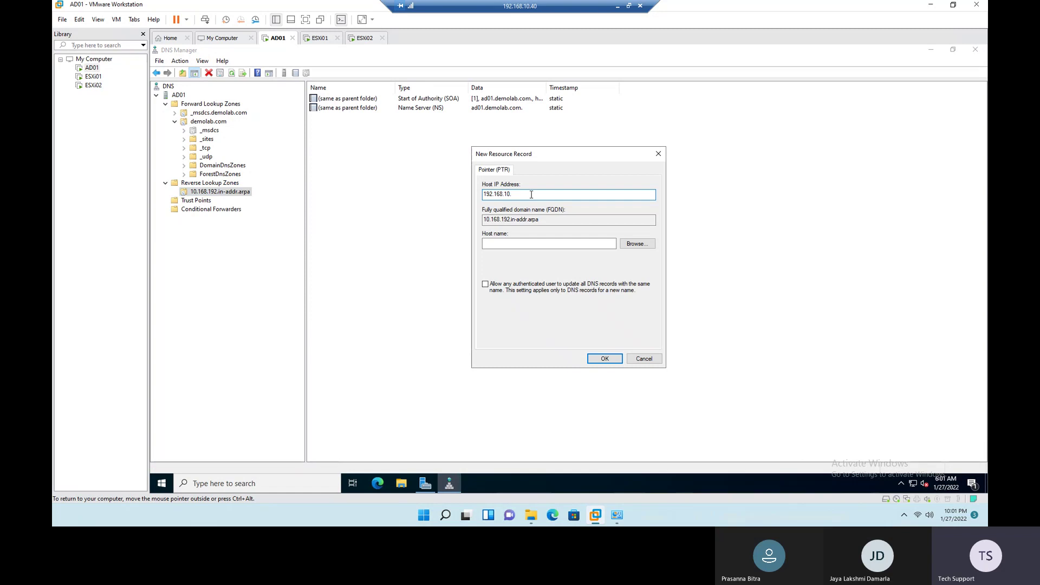
type("71")
left_click(521, 243)
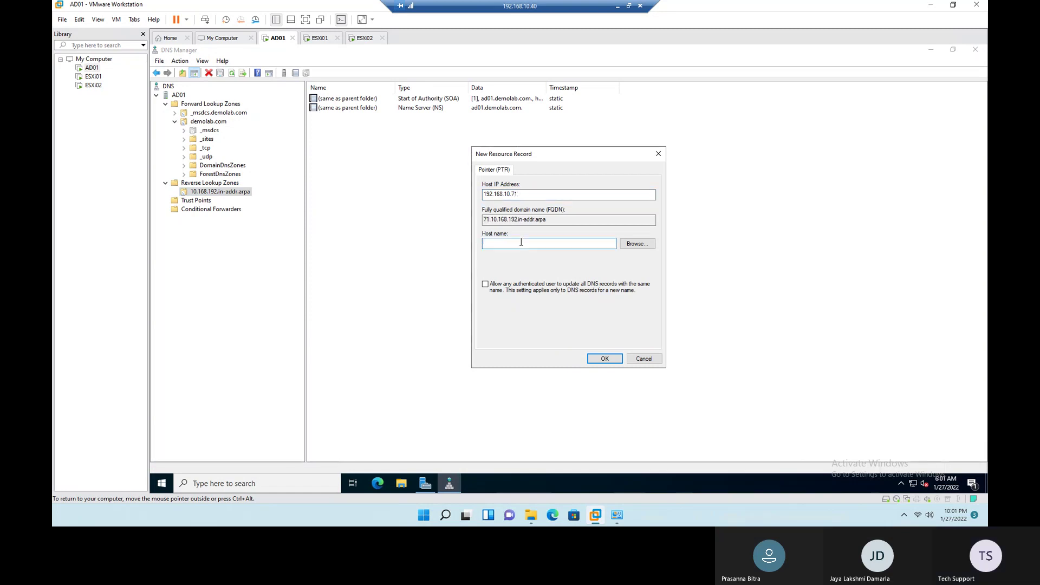
type("ESXi01")
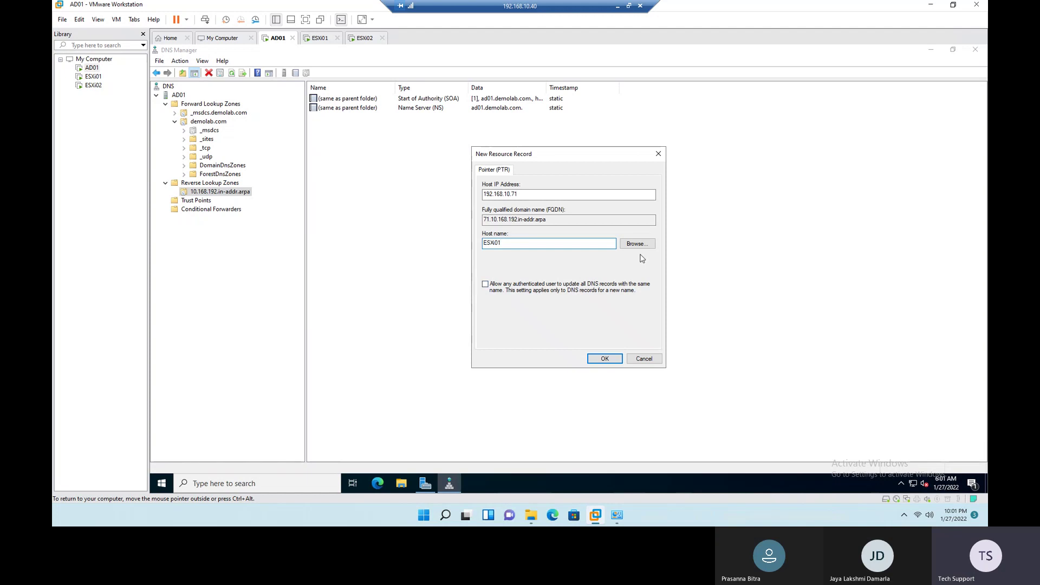
left_click_drag(527, 244, 418, 237)
key("BackSpace")
Step: Browse to demolab.com's ESXi01 host as the pointer target and create the PTR record
left_click(637, 244)
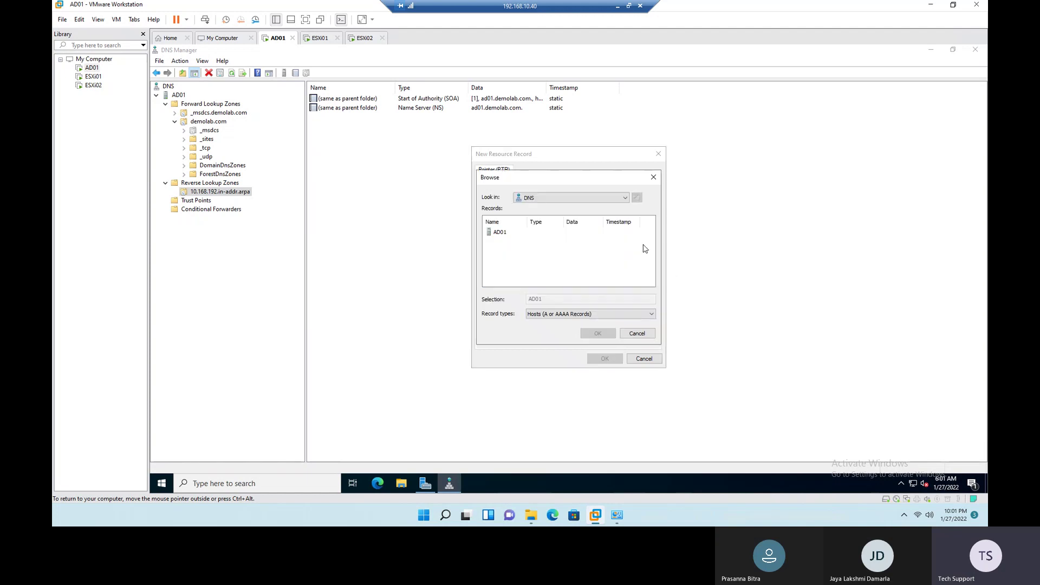
double_click(500, 233)
double_click(507, 233)
double_click(514, 242)
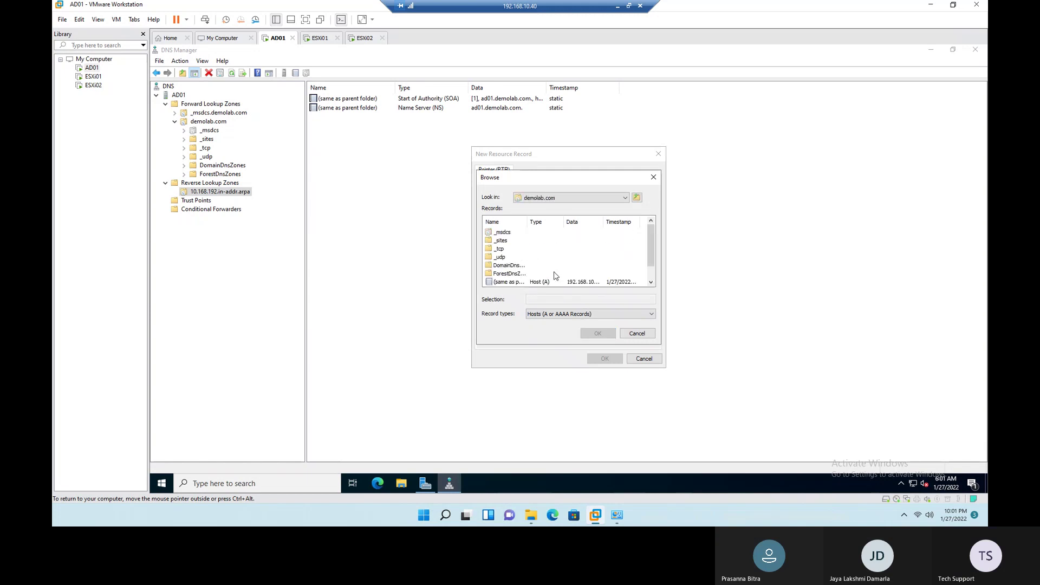
scroll(556, 276, "down", 1)
left_click(502, 282)
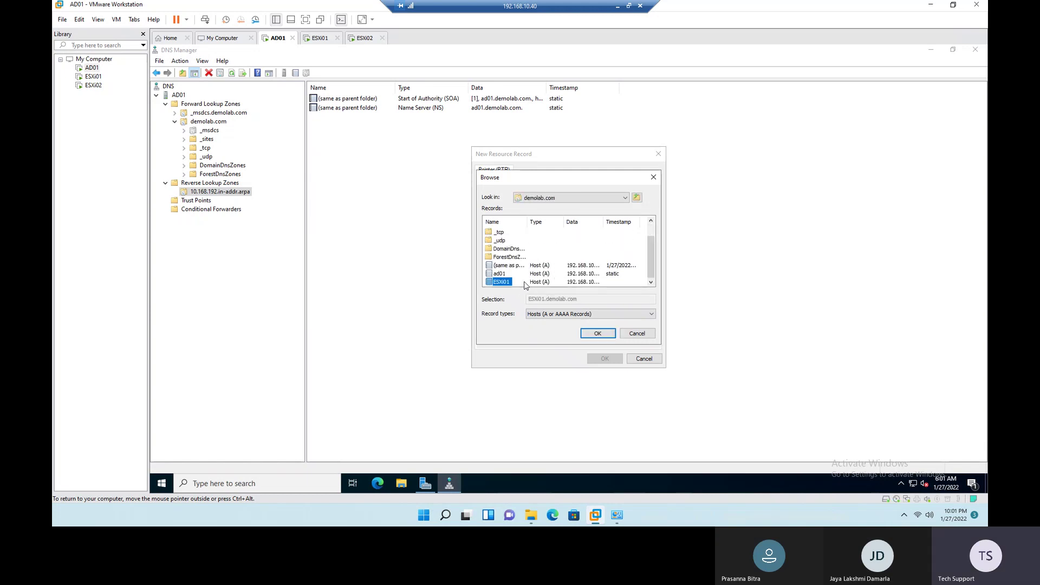
left_click(599, 333)
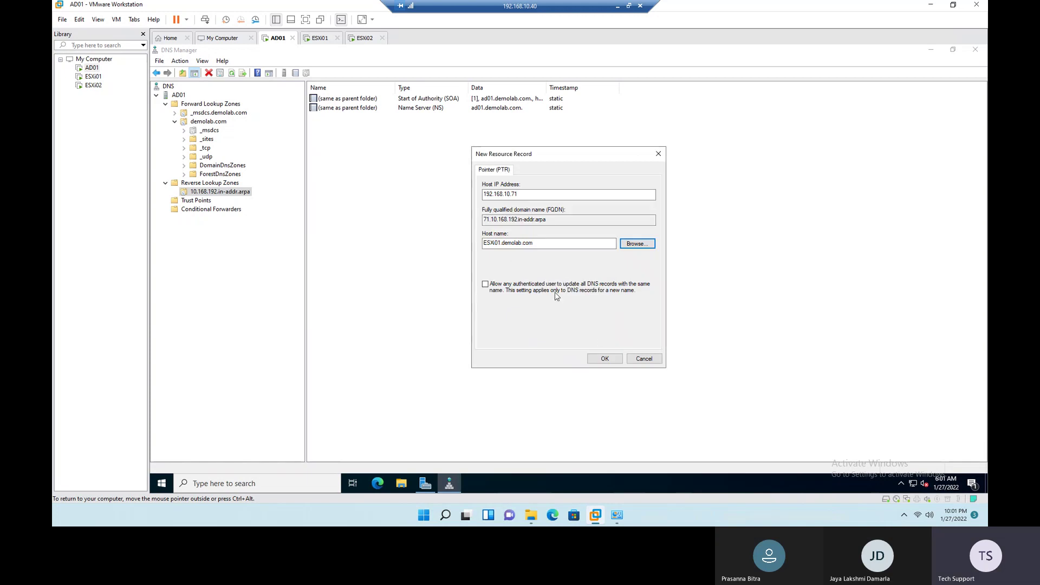
left_click(605, 358)
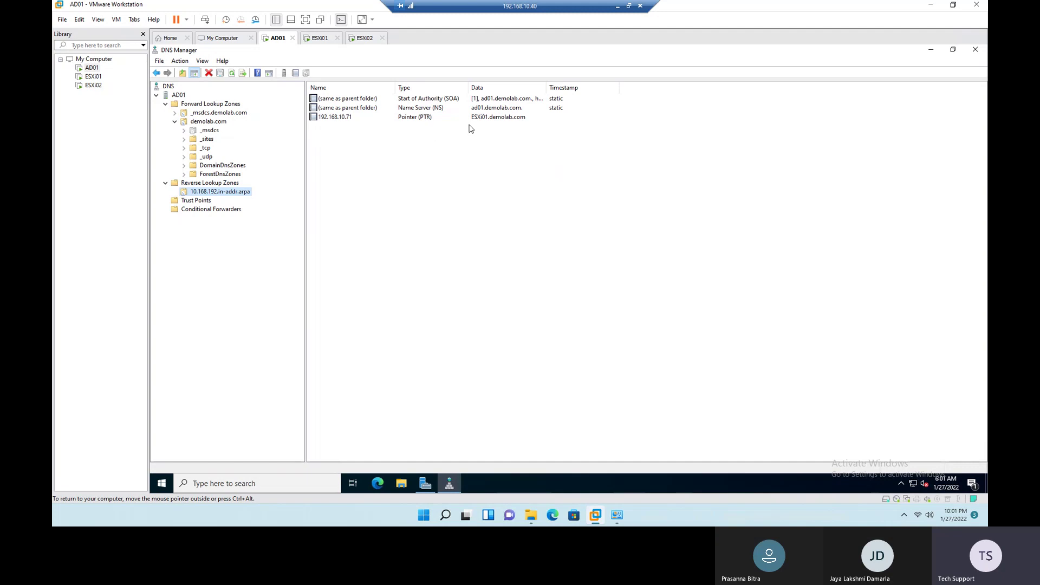
left_click(208, 123)
Step: Add host ESXi02 at 192.168.10.72 to demolab.com with its PTR record, then view the reverse zone
right_click(209, 124)
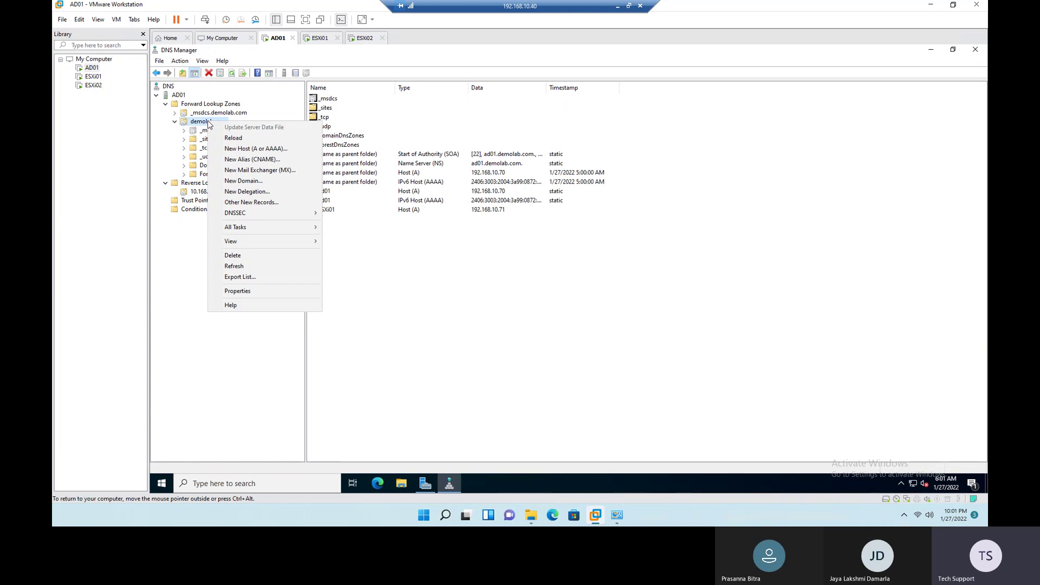
left_click(242, 149)
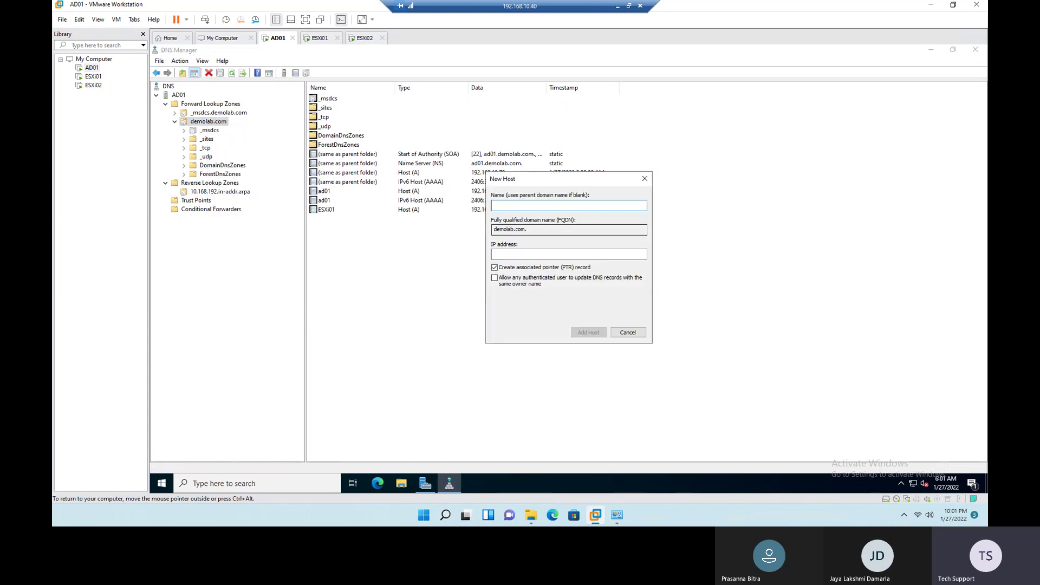
type("ESXi02")
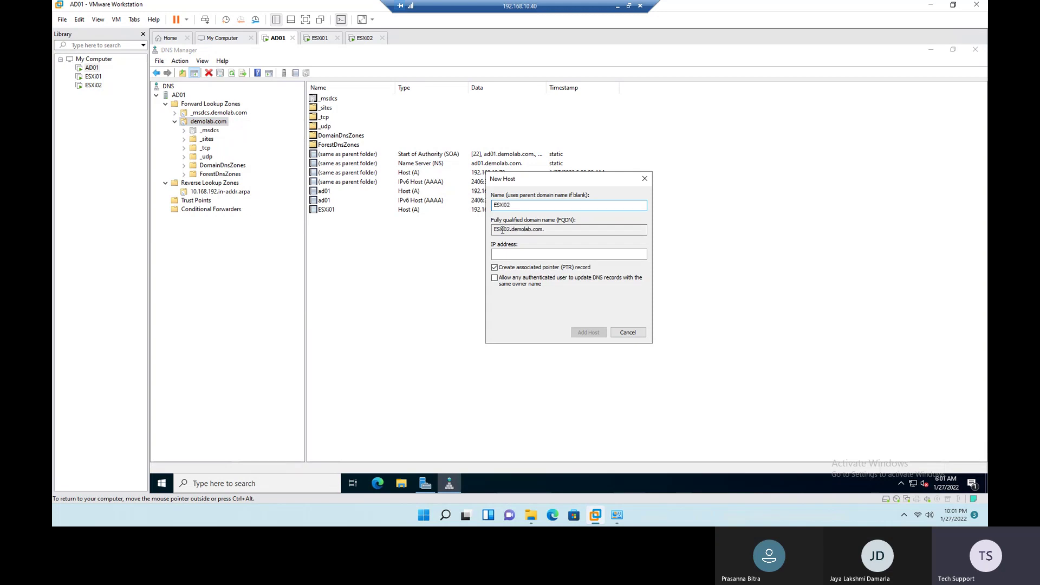
double_click(551, 234)
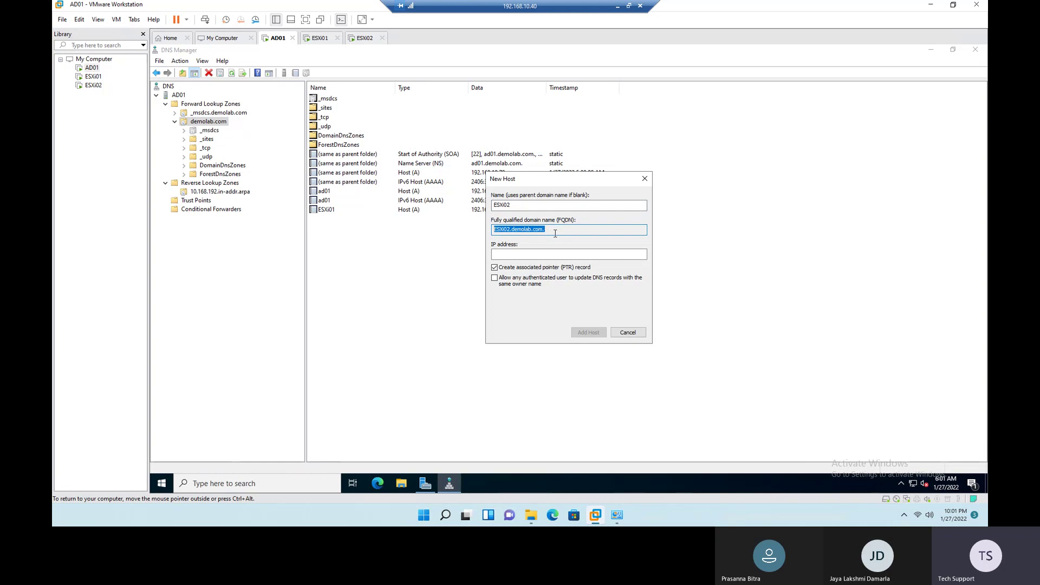
left_click(541, 252)
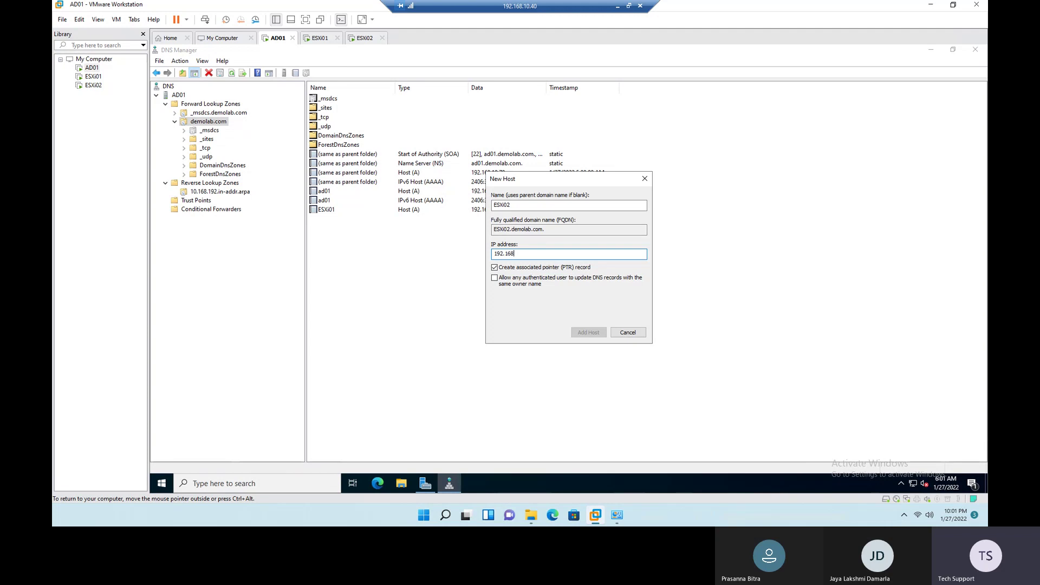
type("192.168.10.7")
type("2")
left_click(598, 335)
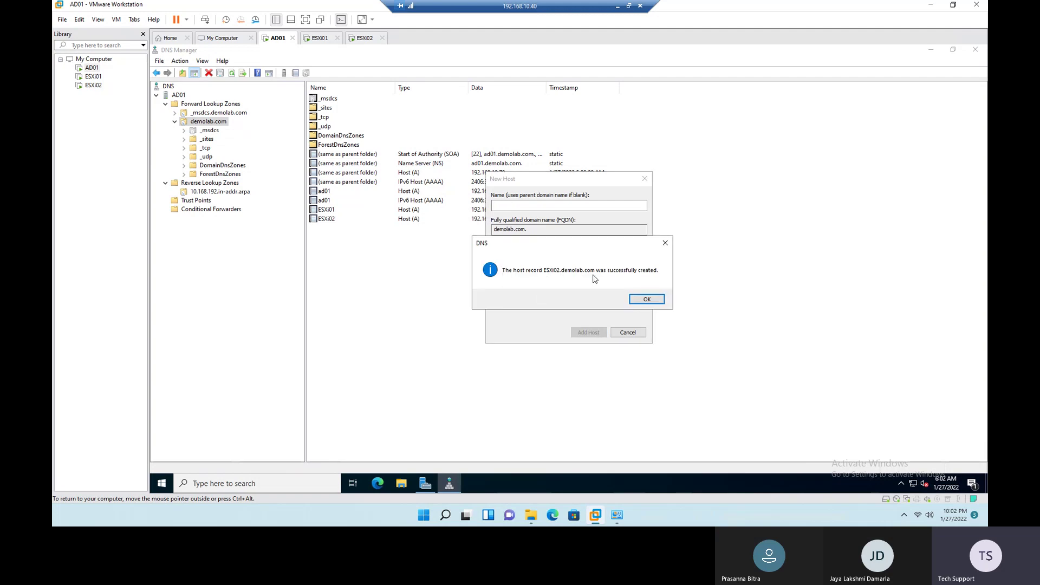
left_click(656, 302)
left_click(628, 332)
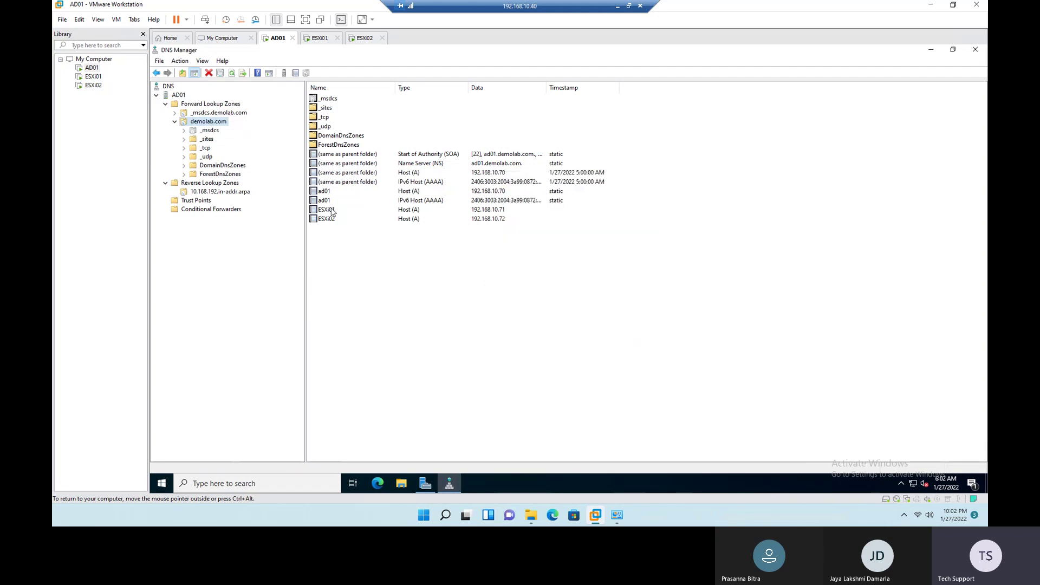
left_click(217, 193)
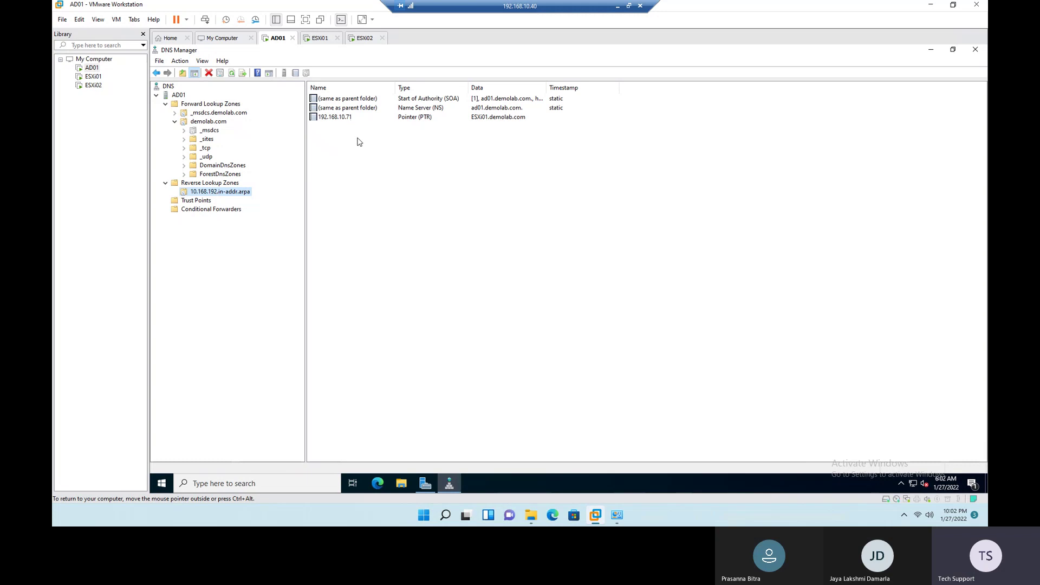
Step: Refresh the reverse zone for the 192.168.10.72 pointer and check the ESXi02 host record in demolab.com
left_click(232, 74)
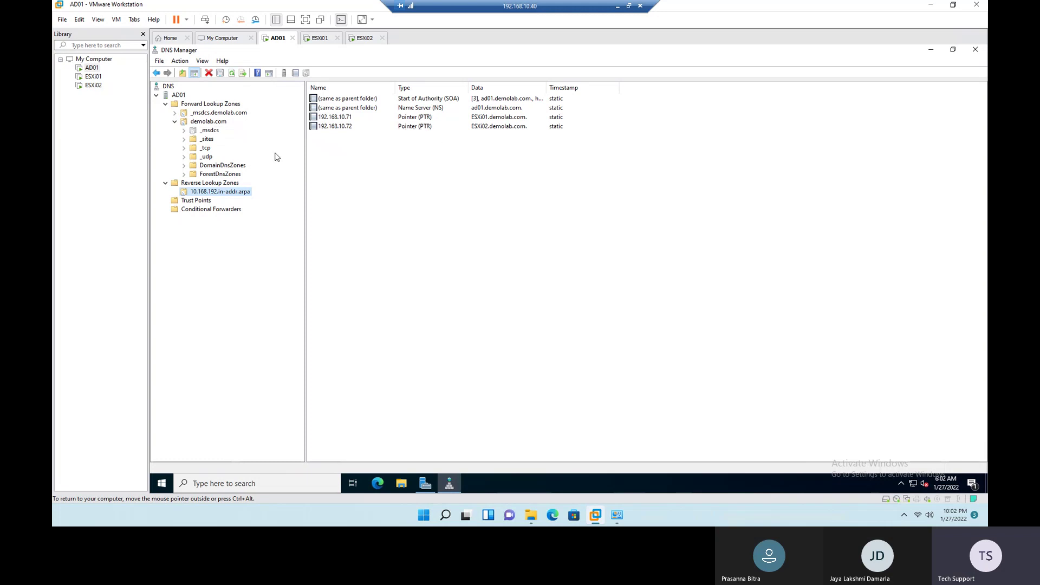
left_click(205, 122)
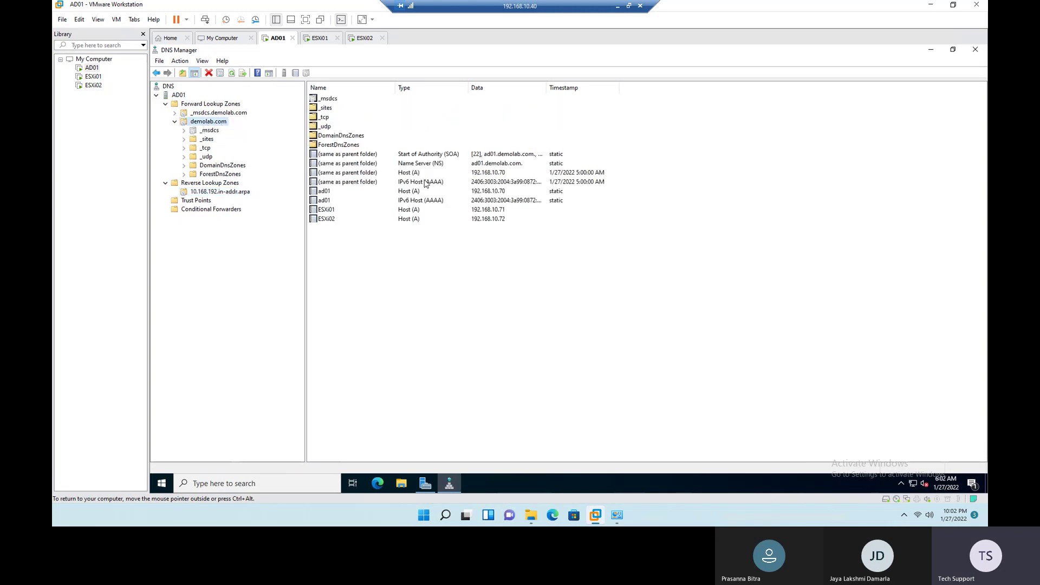
left_click(404, 220)
left_click(404, 220)
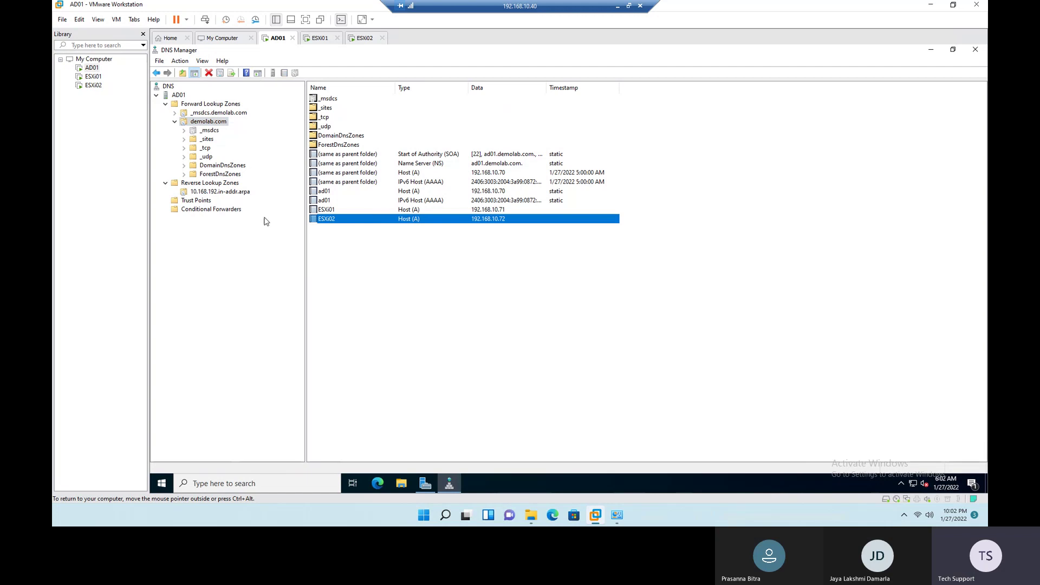
left_click(211, 192)
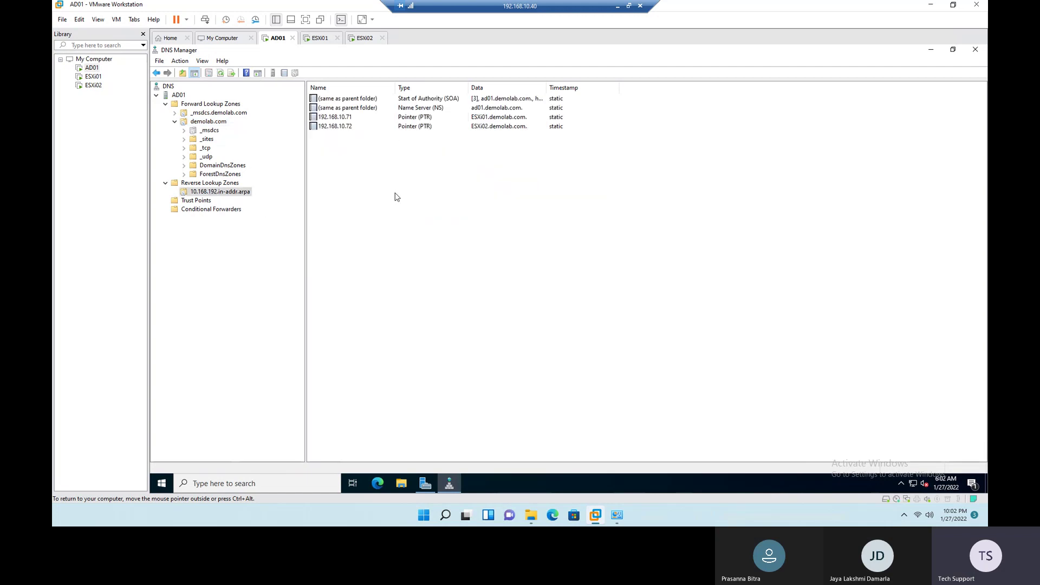
Step: Fill the server details in cells B2:D4 with green
left_click(617, 7)
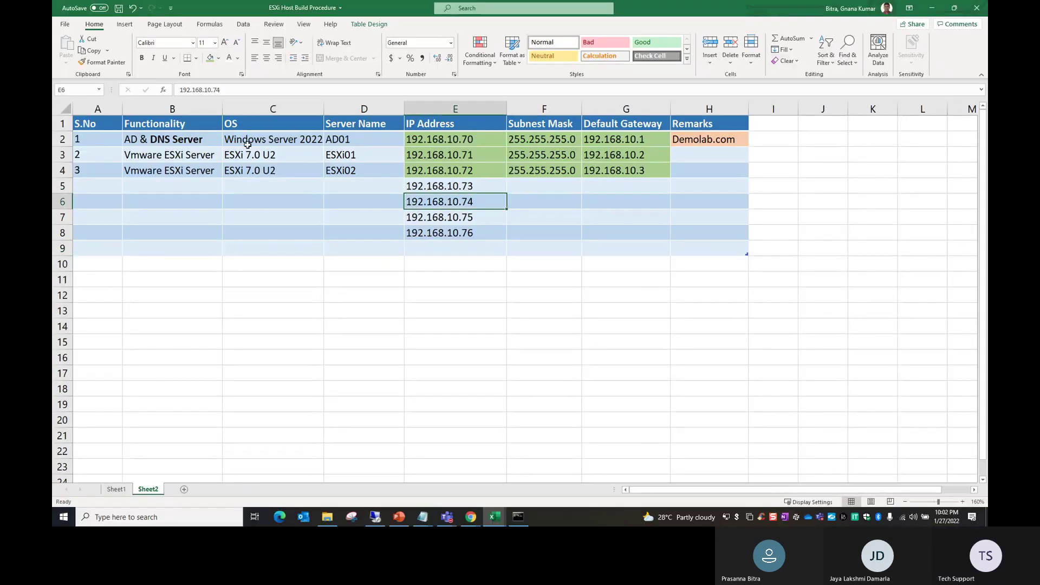
left_click_drag(187, 138, 367, 167)
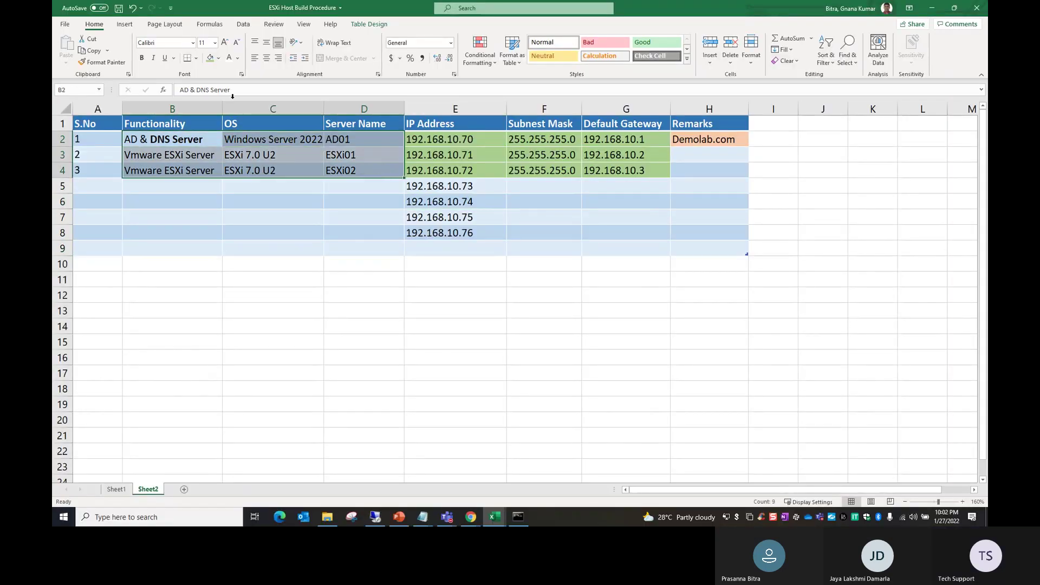
left_click(210, 57)
left_click(364, 294)
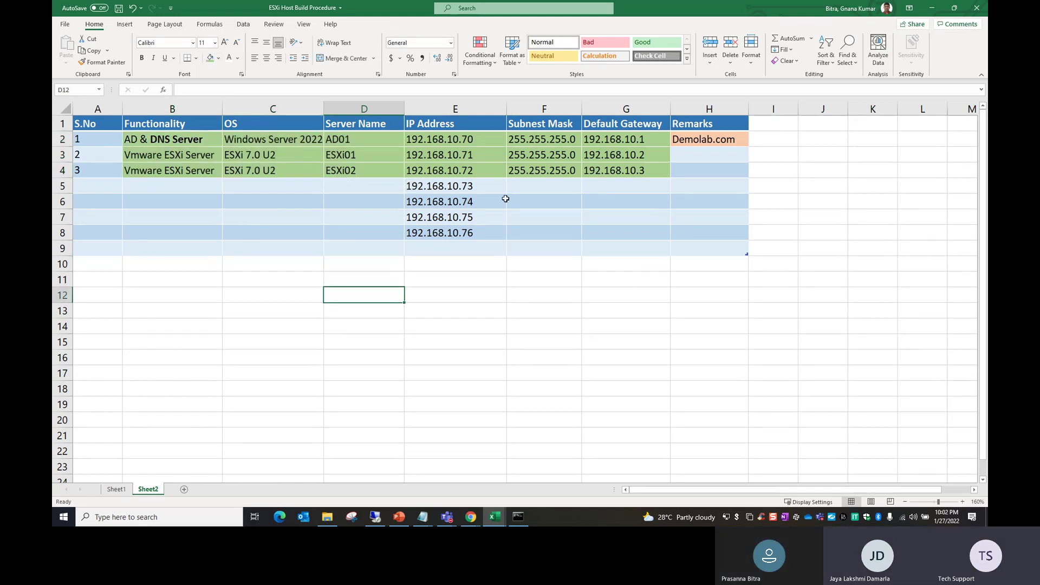
Step: On Sheet1, fill 'Done' from B13 into B14 for the DNS host and PTR record step
left_click(116, 489)
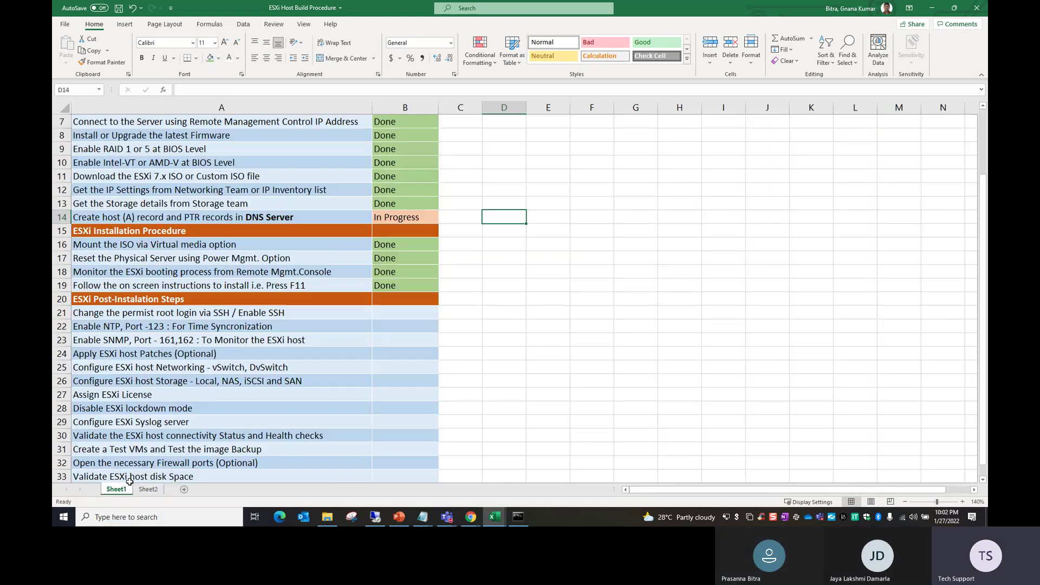
left_click_drag(390, 206, 393, 214)
key("ctrl+d")
left_click(385, 298)
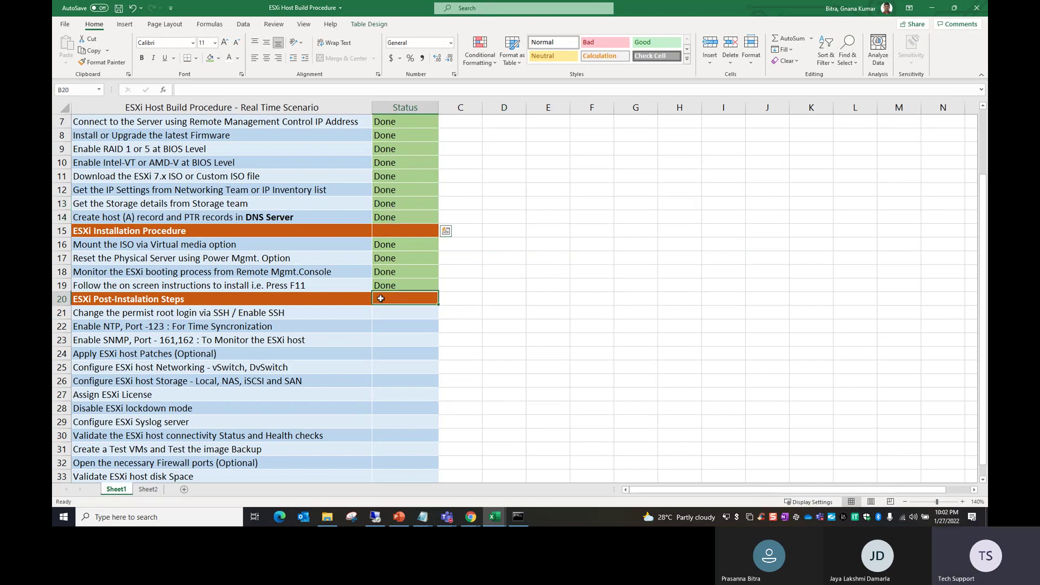
scroll(387, 315, "down", 2)
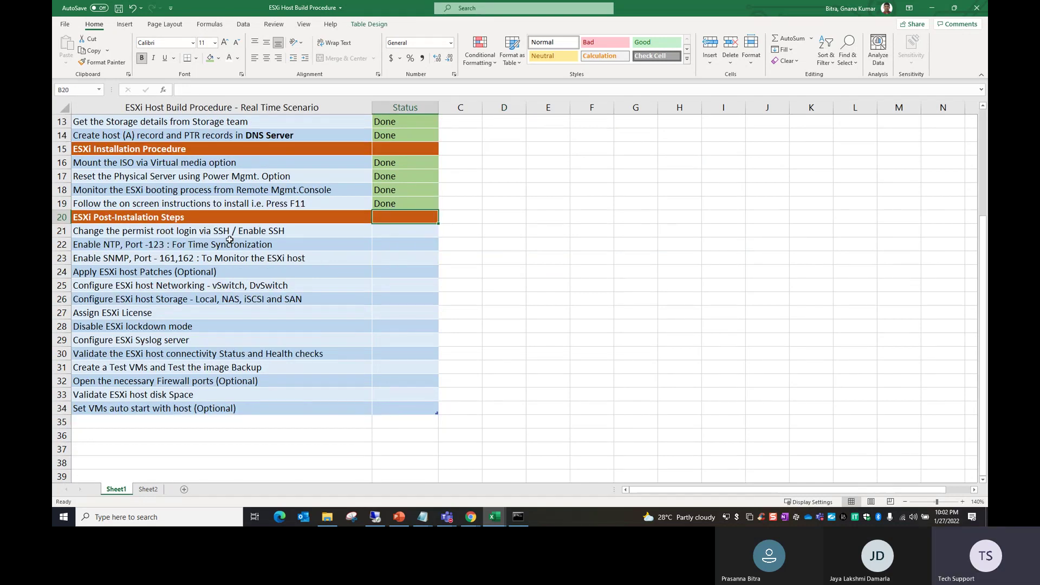
left_click_drag(209, 222, 400, 410)
left_click(521, 380)
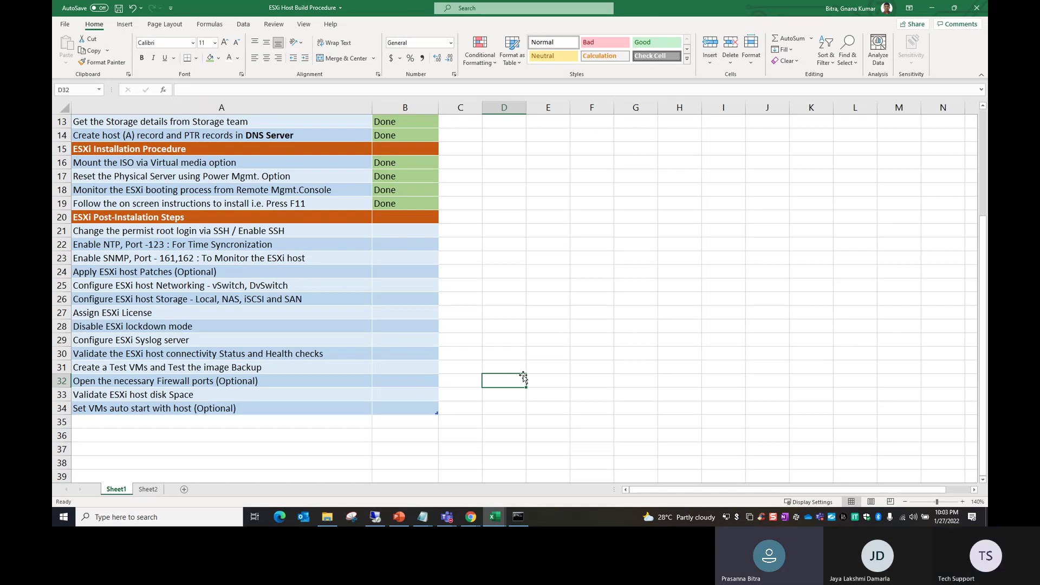
scroll(523, 380, "up", 4)
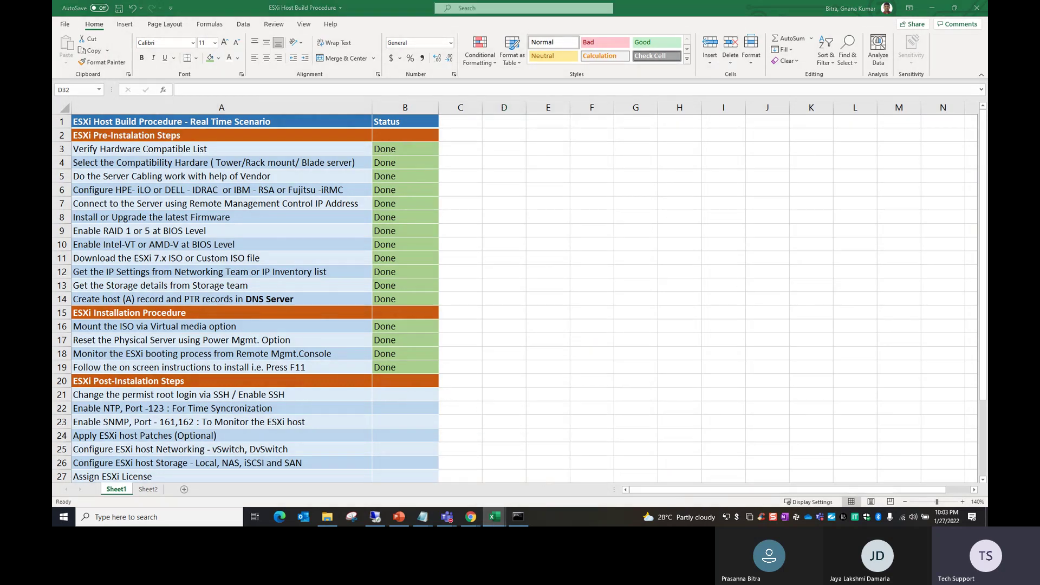
Step: In the tracker workbook, enter 'Basic Virtualization Concepts' and 'ESXi Server Overview' below Topic-12
key("alt+Tab")
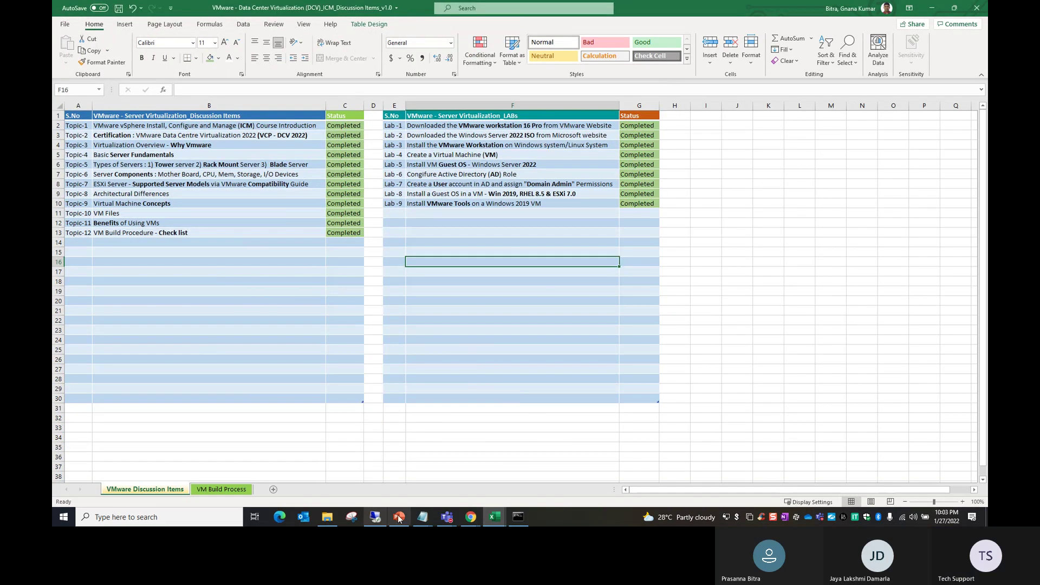
key("alt+Tab")
key("alt+Tab")
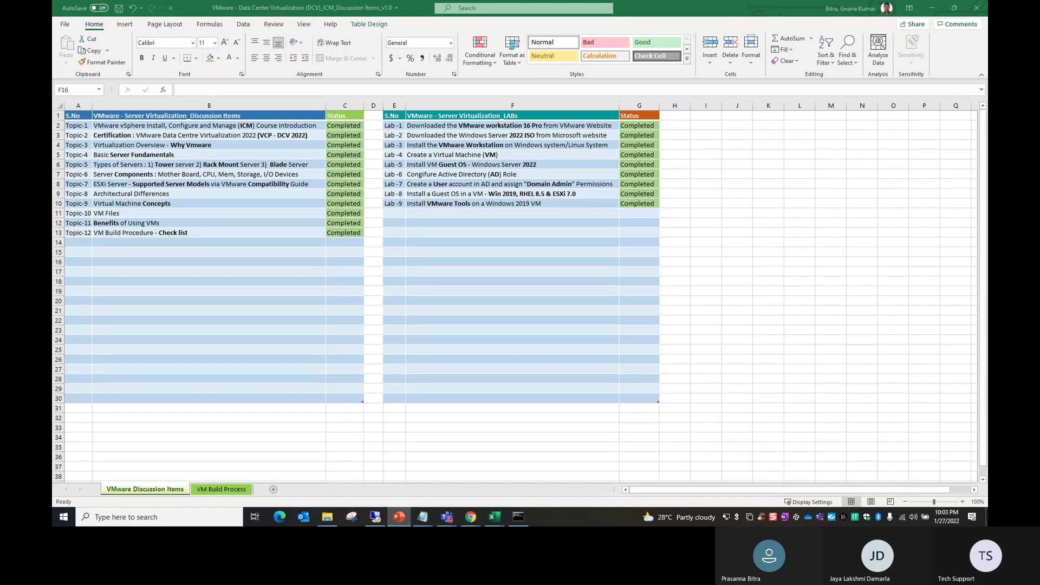
key("alt+Tab")
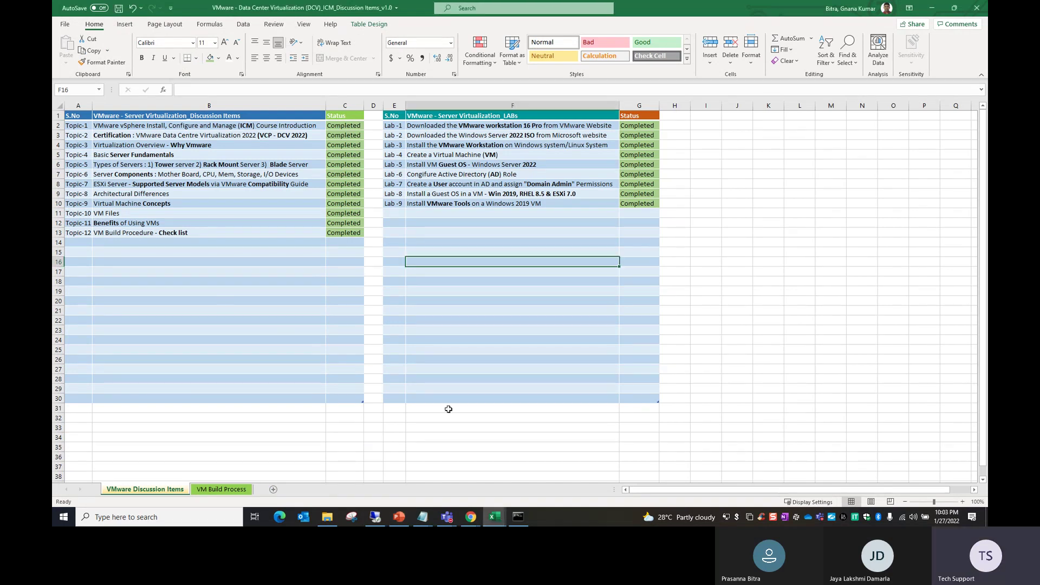
scroll(499, 414, "up", 2)
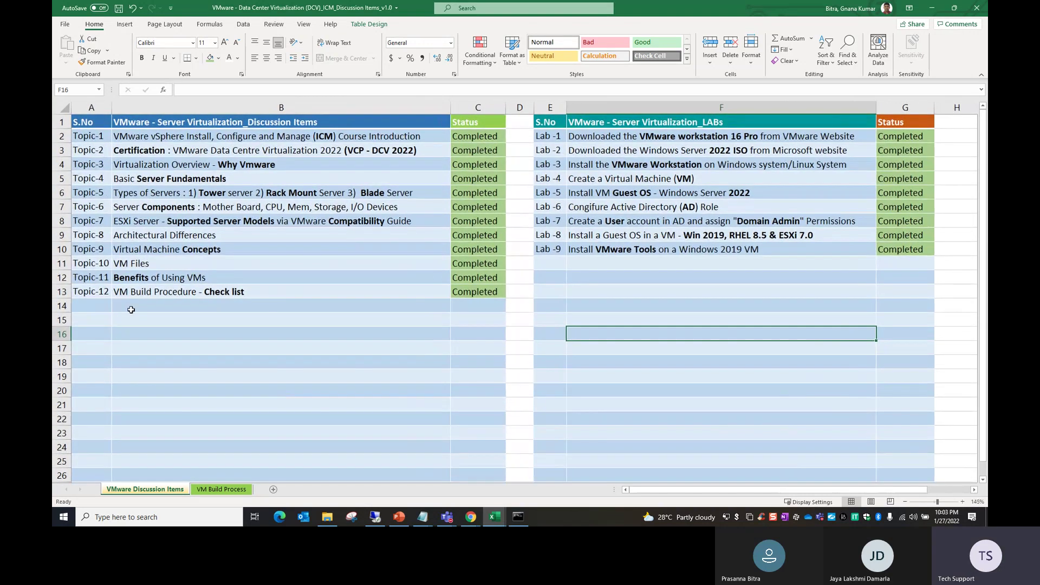
left_click(147, 305)
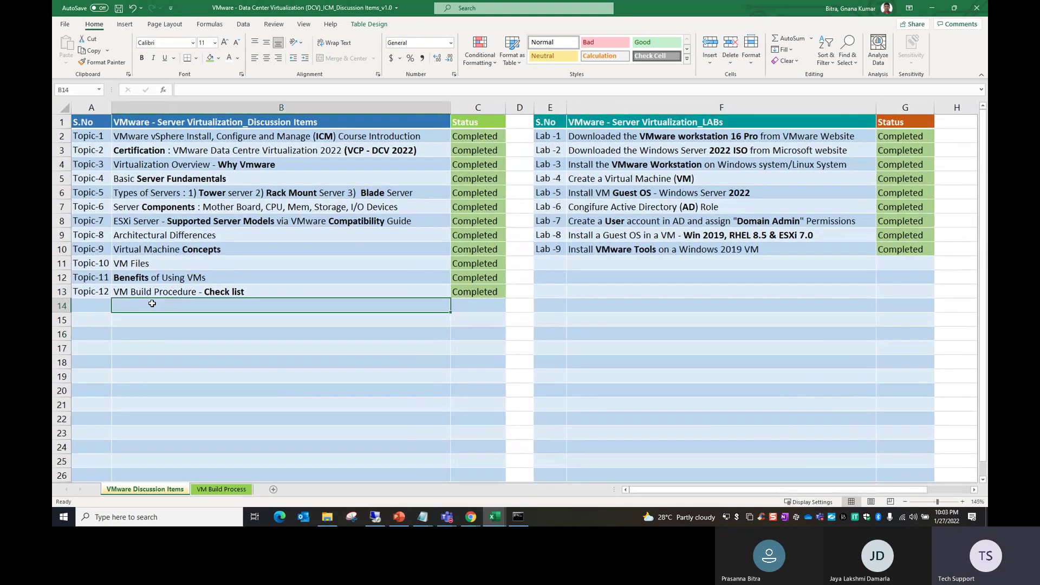
type("B")
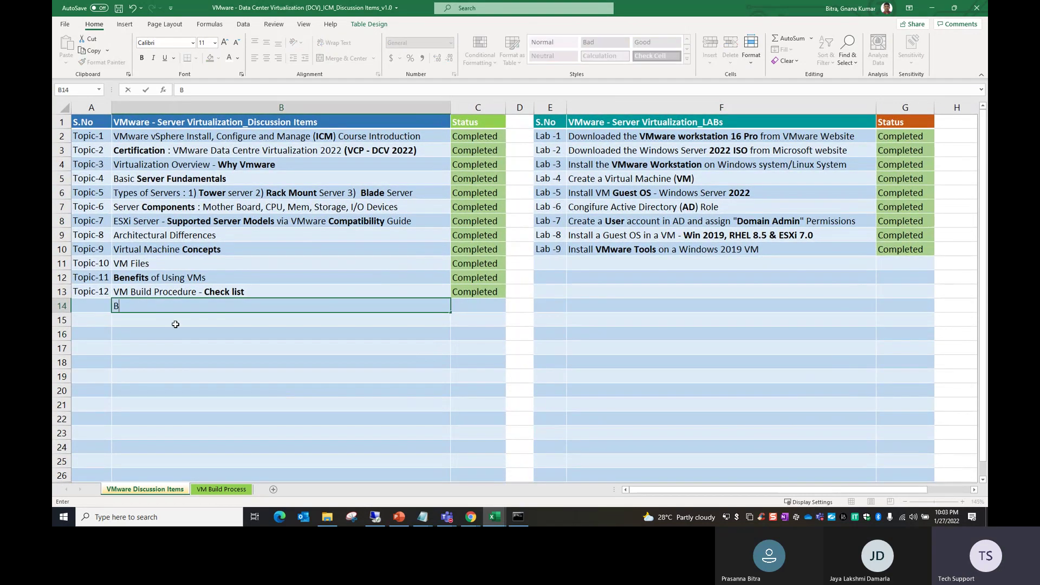
type("asic Server Fundamentalss")
key("BackSpace")
type("c Vi")
type("rtualizatio")
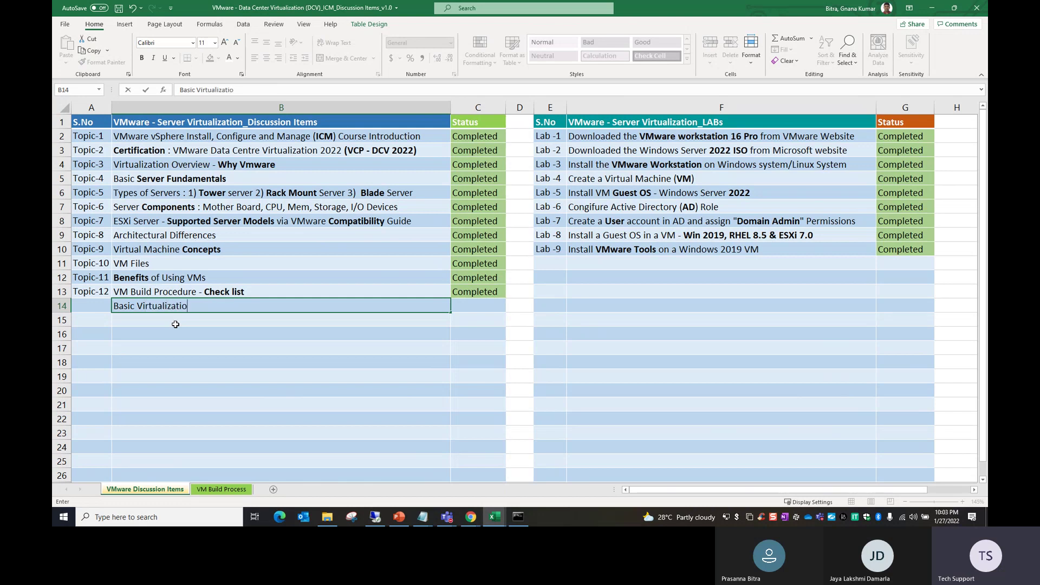
type("n Concepts")
key("Return")
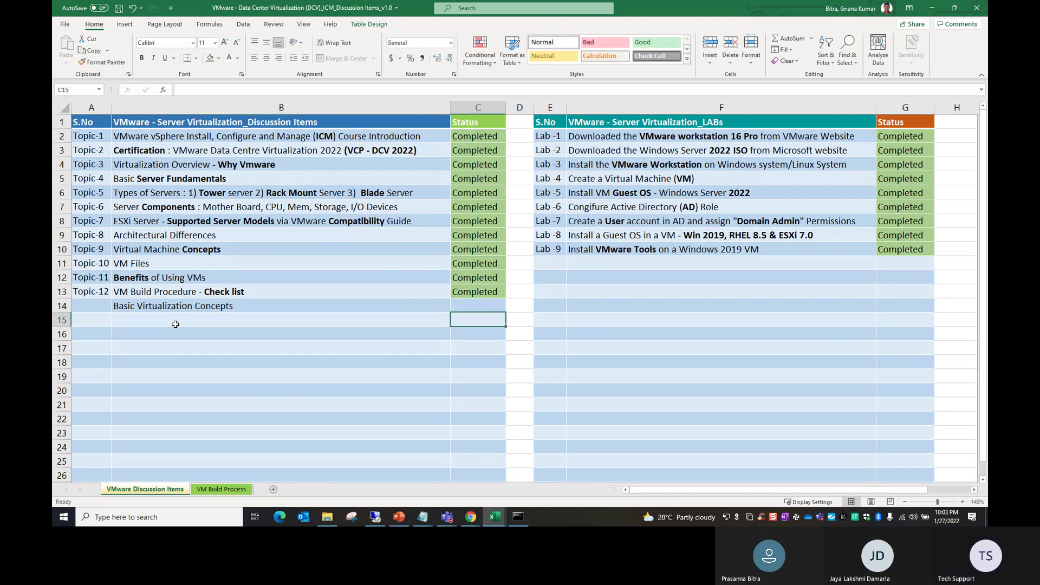
type("ESXi")
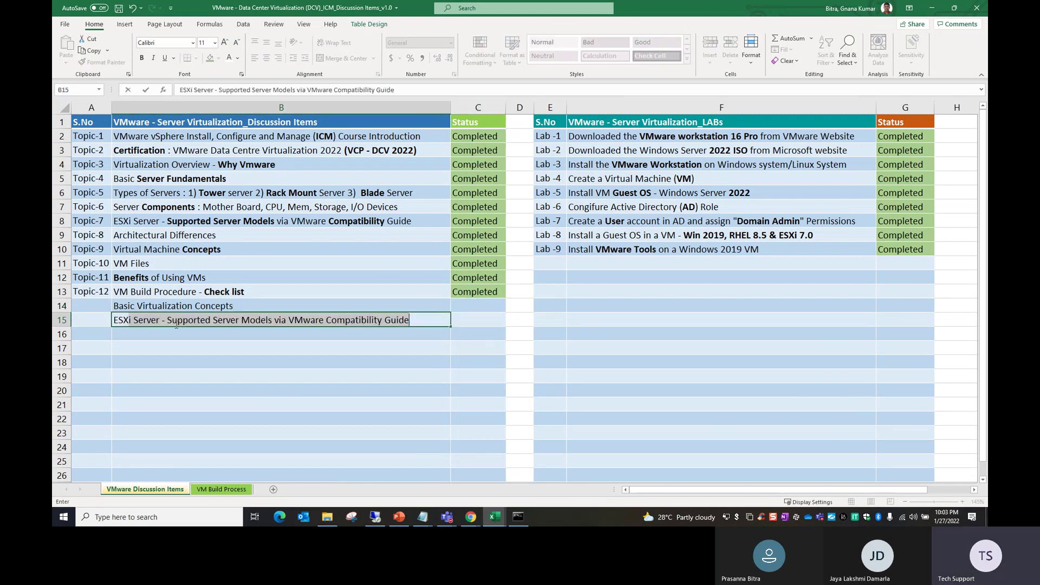
type(" Server OVerview")
key("Return")
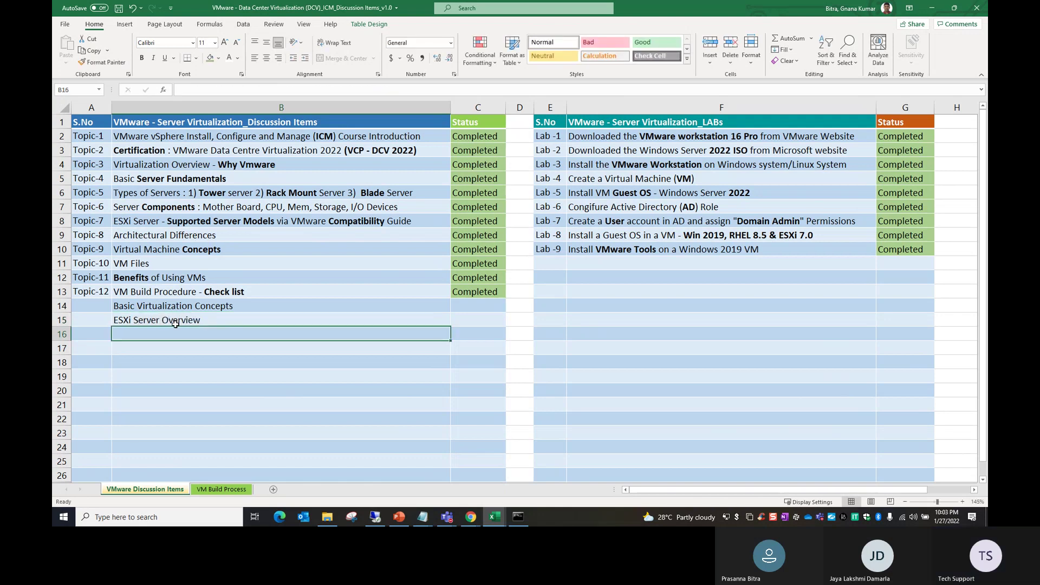
Step: Add the topics 'ESXi Architecture' and 'ESXi Host Build Procedure' in the next rows
type("ESXi Host")
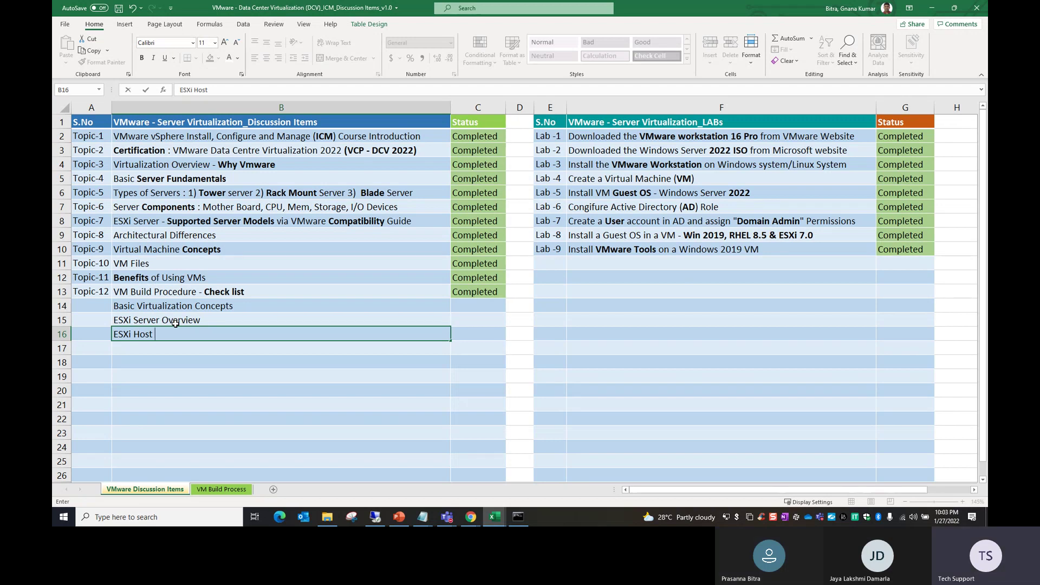
key("BackSpace")
key("BackSpace")
key("BackSpace")
key("BackSpace")
type("aR")
key("BackSpace")
key("BackSpace")
type("Architecture")
key("Return")
type("ESXi Host Build")
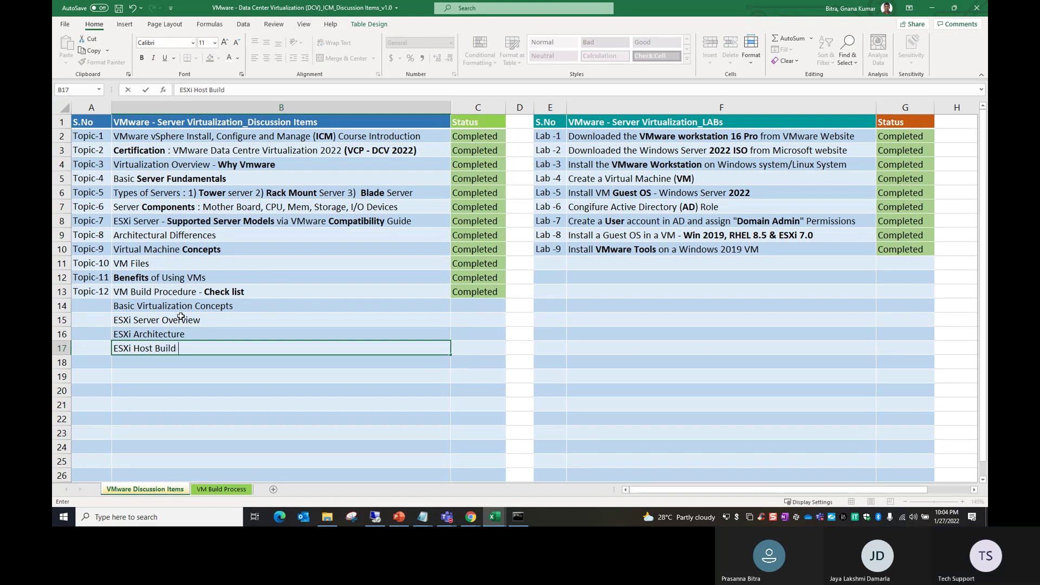
type(" Procedure")
key("Return")
Step: Number the new rows Topic-13 to Topic-16 and mark them all Completed
left_click(181, 318)
left_click_drag(92, 277, 116, 353)
left_click(323, 360)
left_click_drag(475, 286, 471, 345)
key("ctrl+d")
left_click_drag(573, 320, 572, 310)
left_click(614, 267)
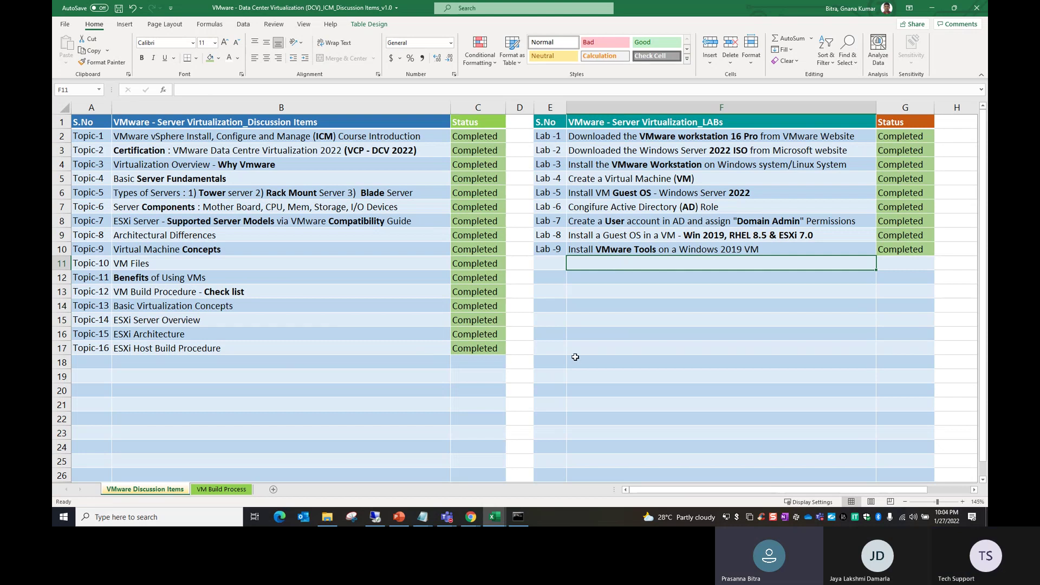
Step: Add Lab -10 'ESXi Host Buil Procedure - Real Time Scenario', mark it Completed, and save
type("E")
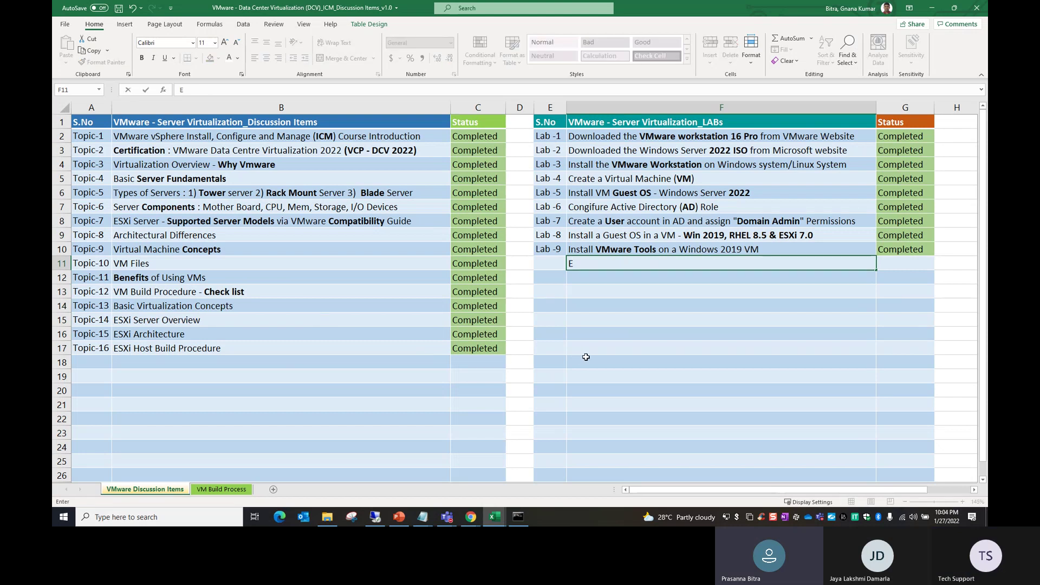
type("SXi ")
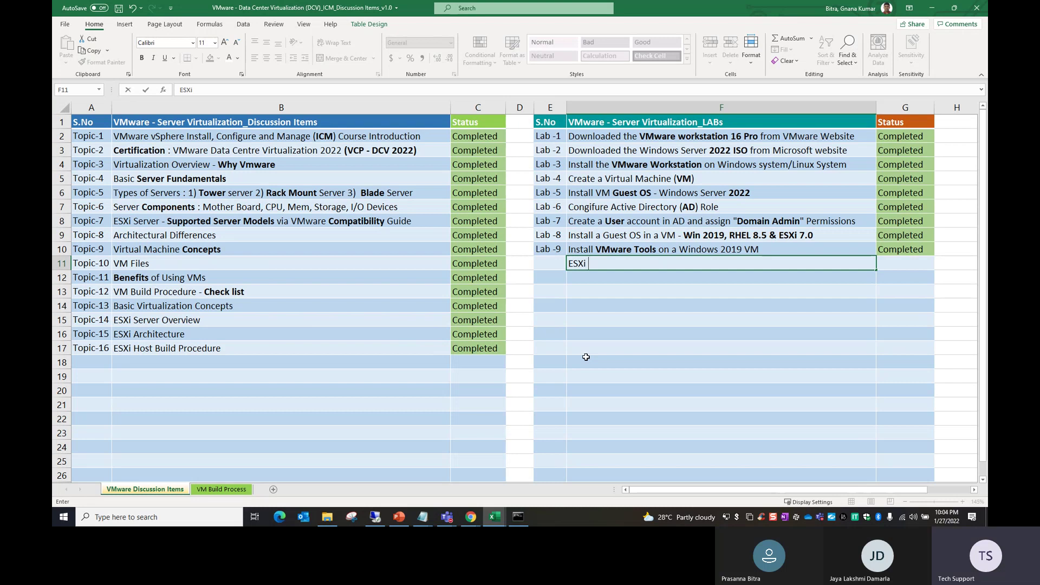
type("Host Buil P")
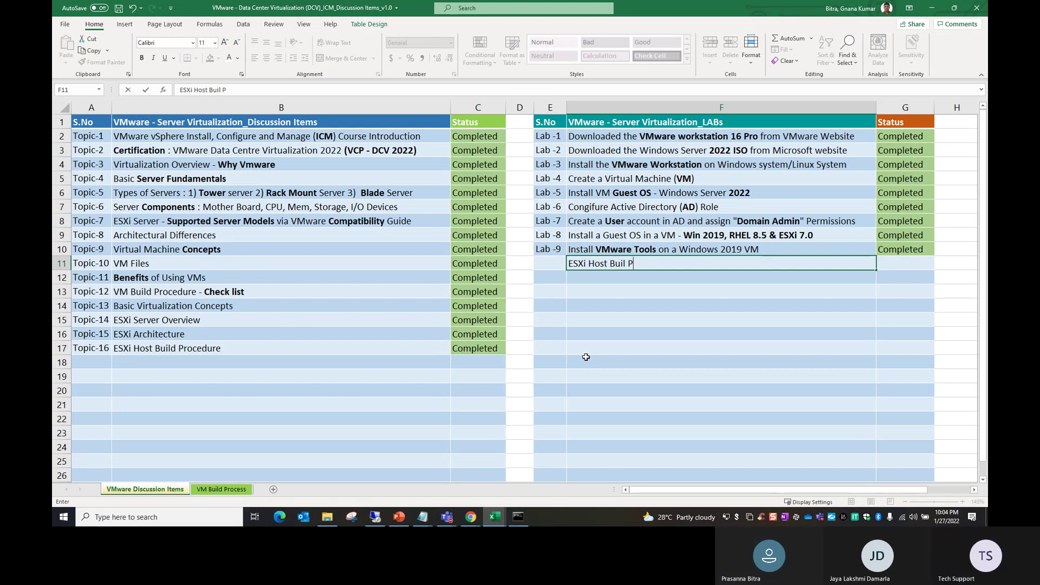
type("rocedure - Real Time Scenario")
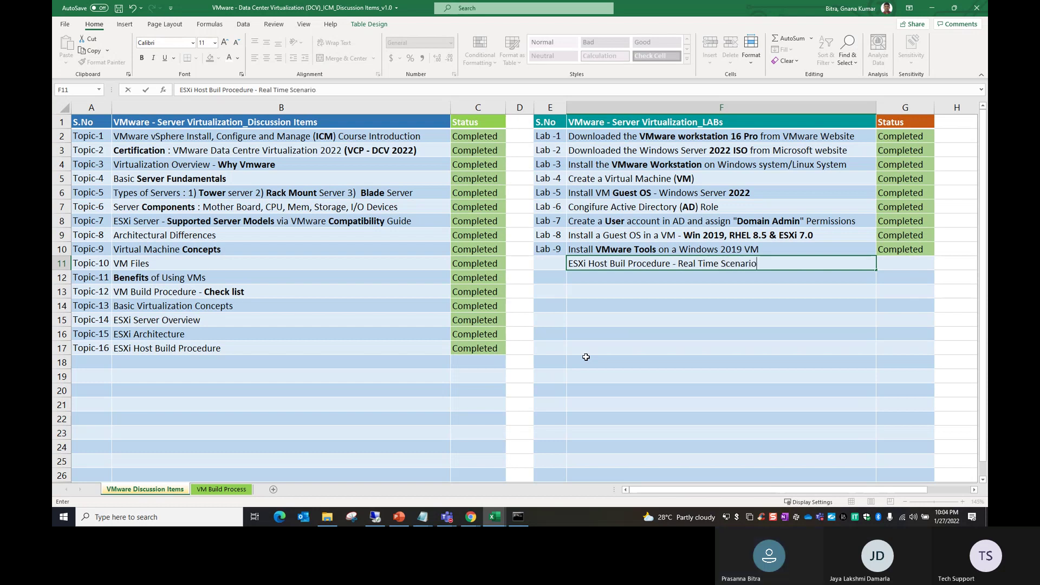
left_click_drag(552, 237, 565, 269)
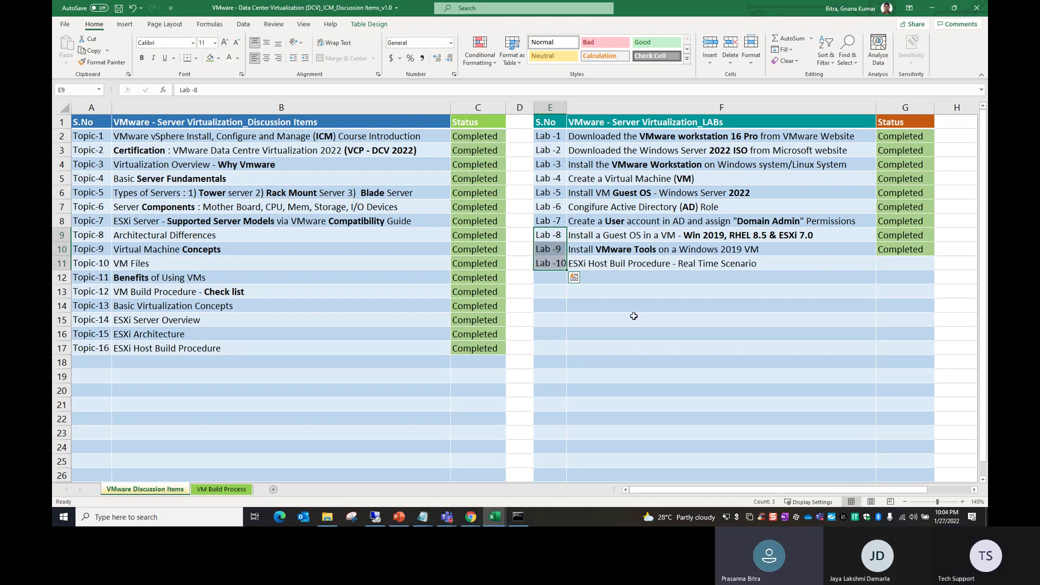
left_click_drag(894, 251, 894, 258)
key("ctrl+d")
left_click(799, 330)
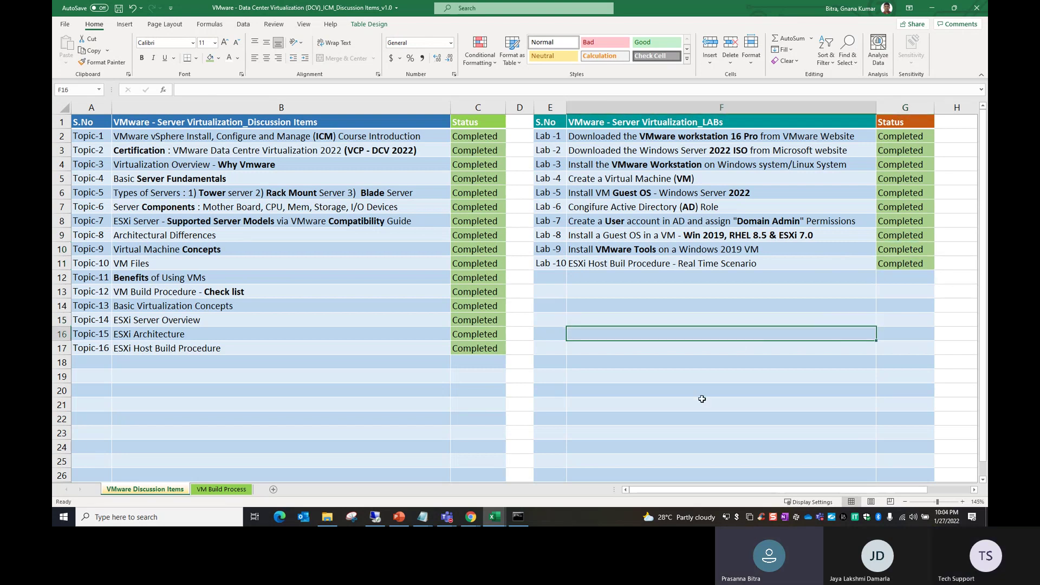
left_click(119, 10)
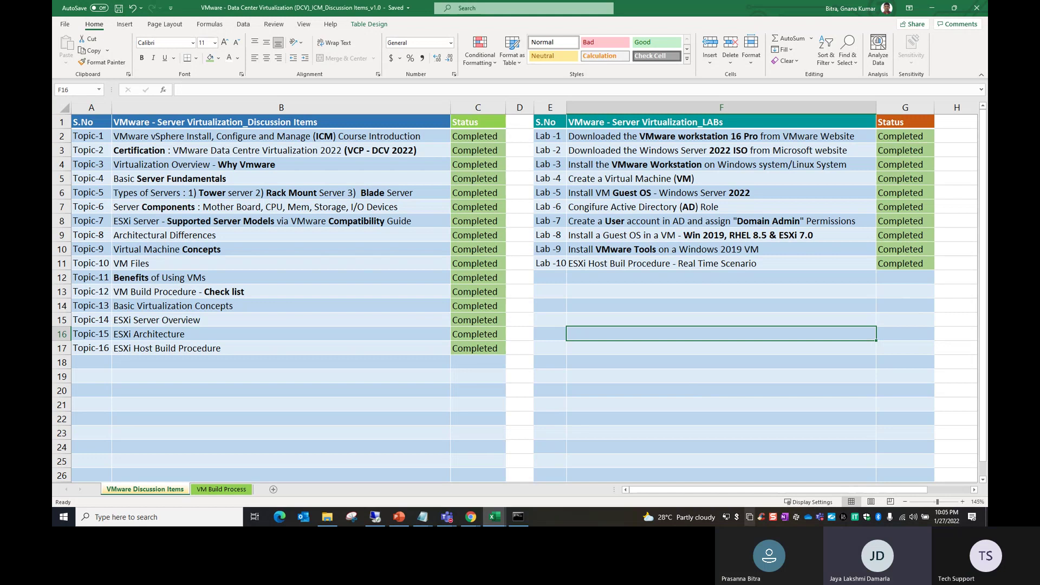
left_click(446, 517)
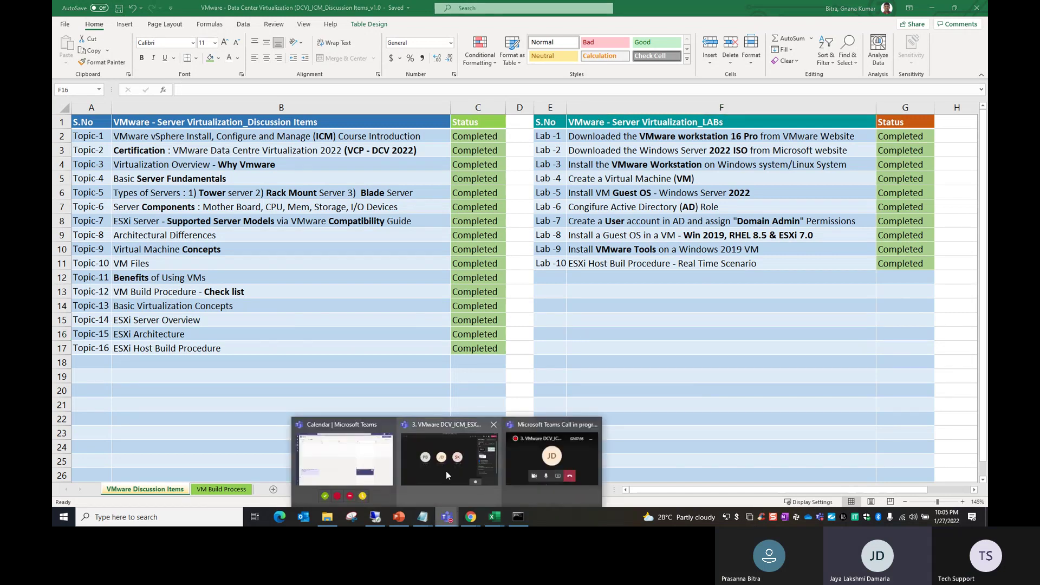
Step: Bring the Teams meeting window back and show its More actions menu
left_click(424, 467)
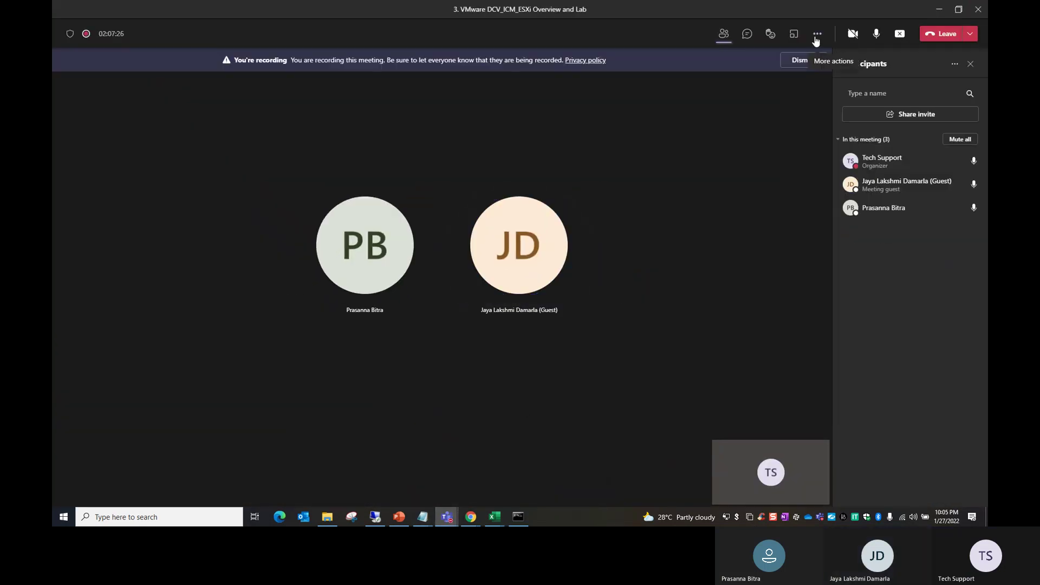
left_click(818, 35)
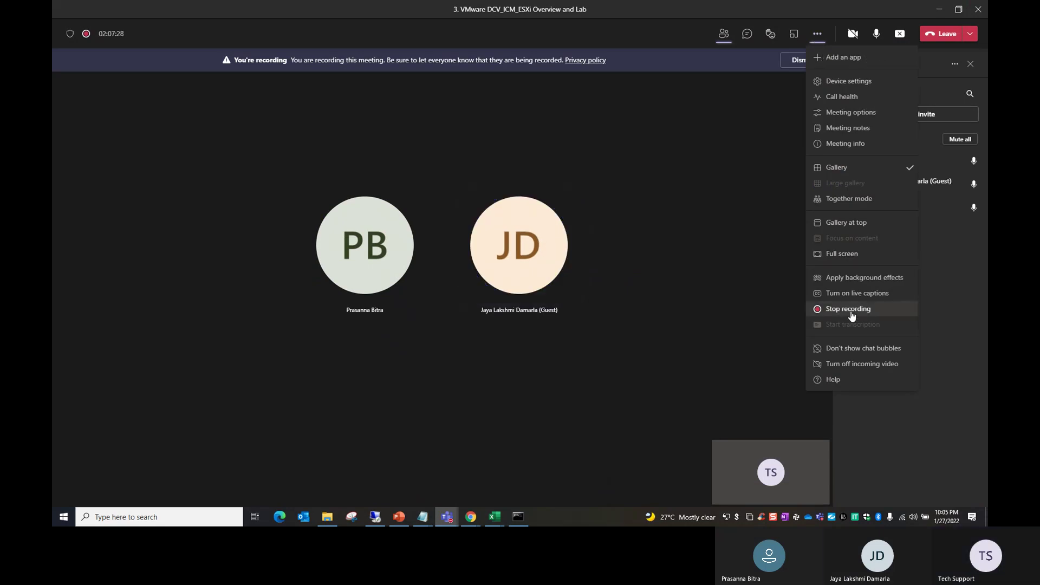